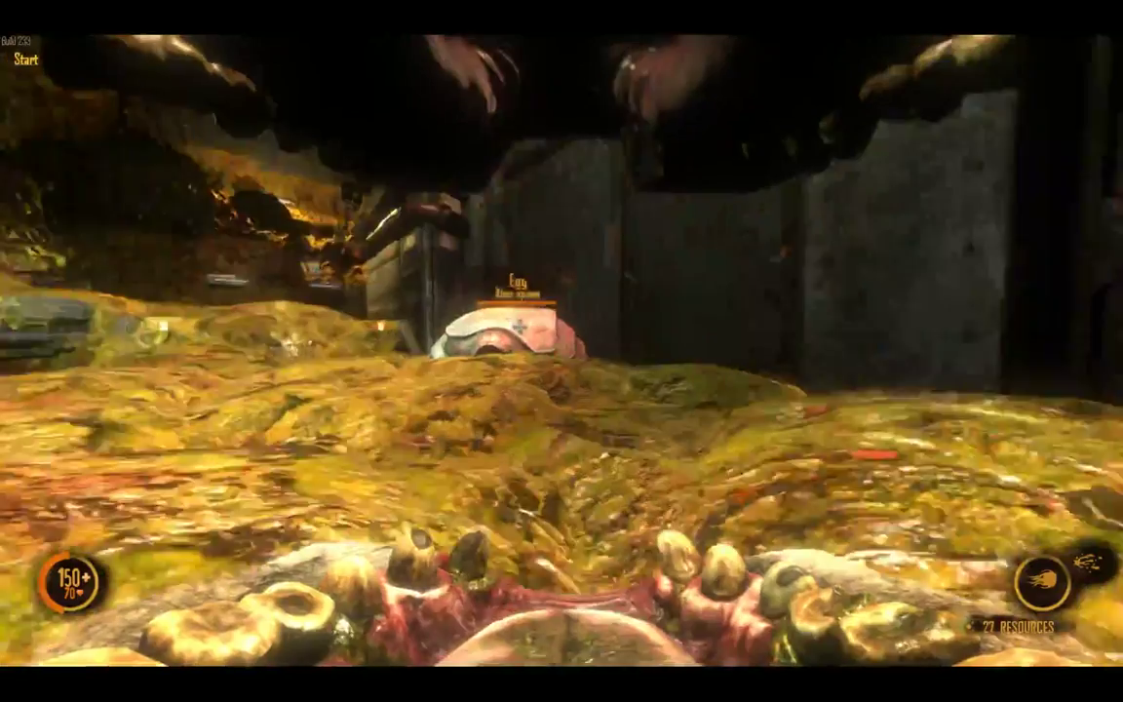
pyautogui.press('w')
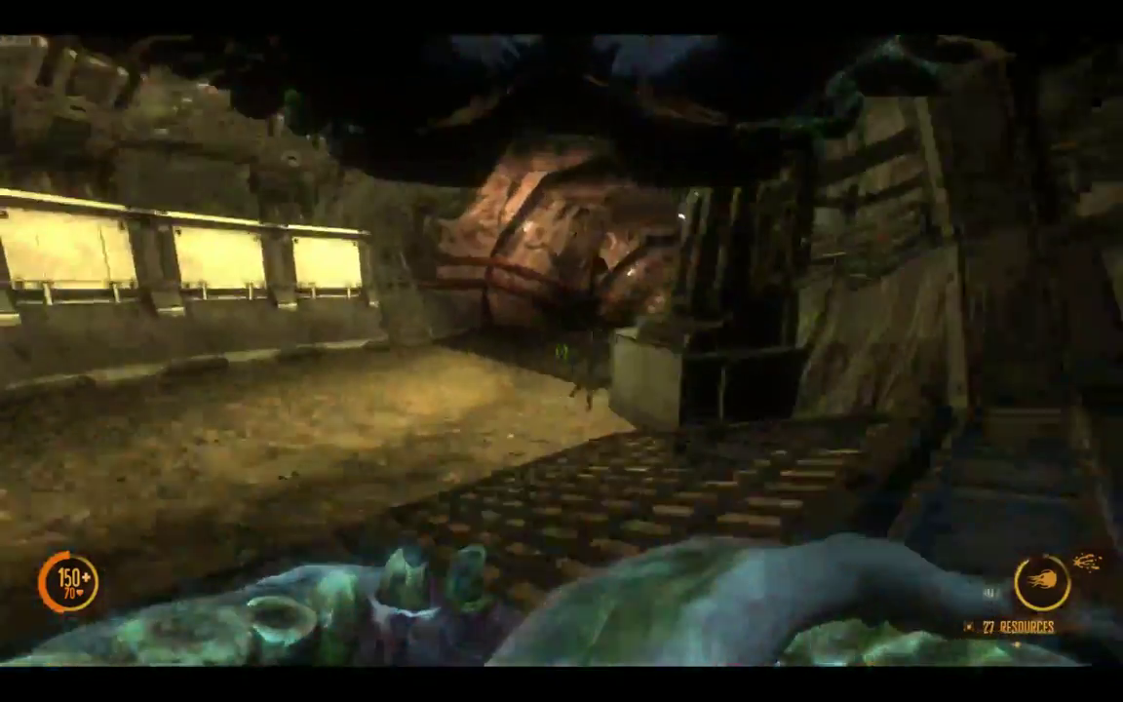
pyautogui.press('w')
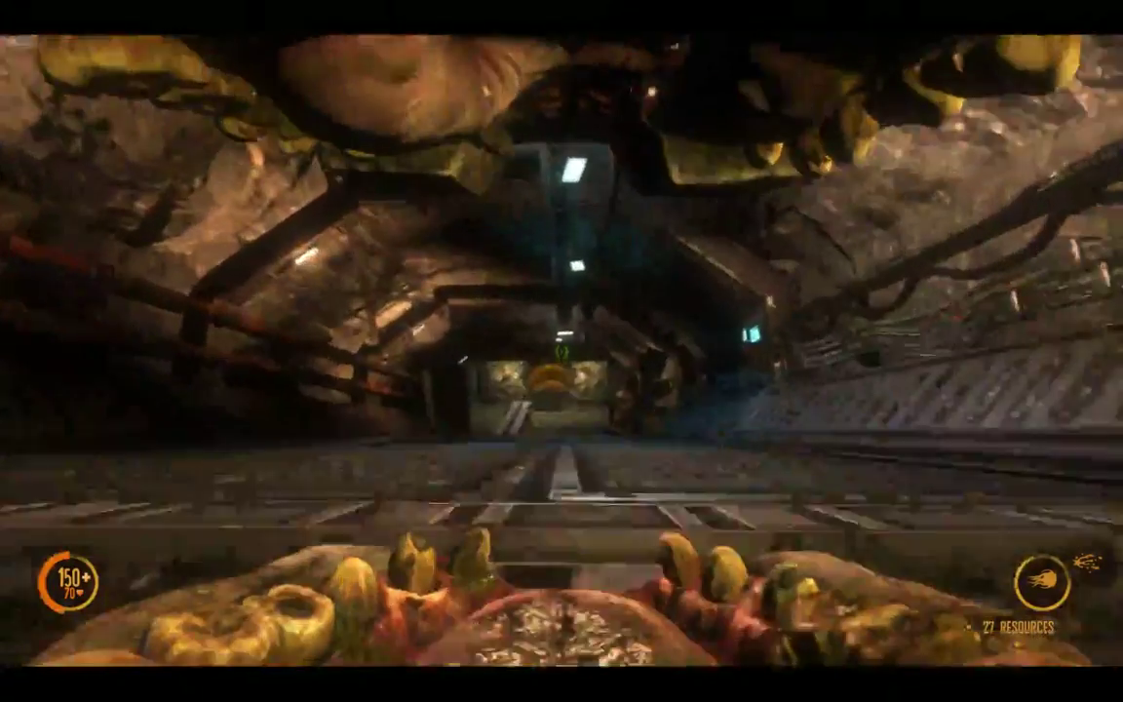
pyautogui.press('w')
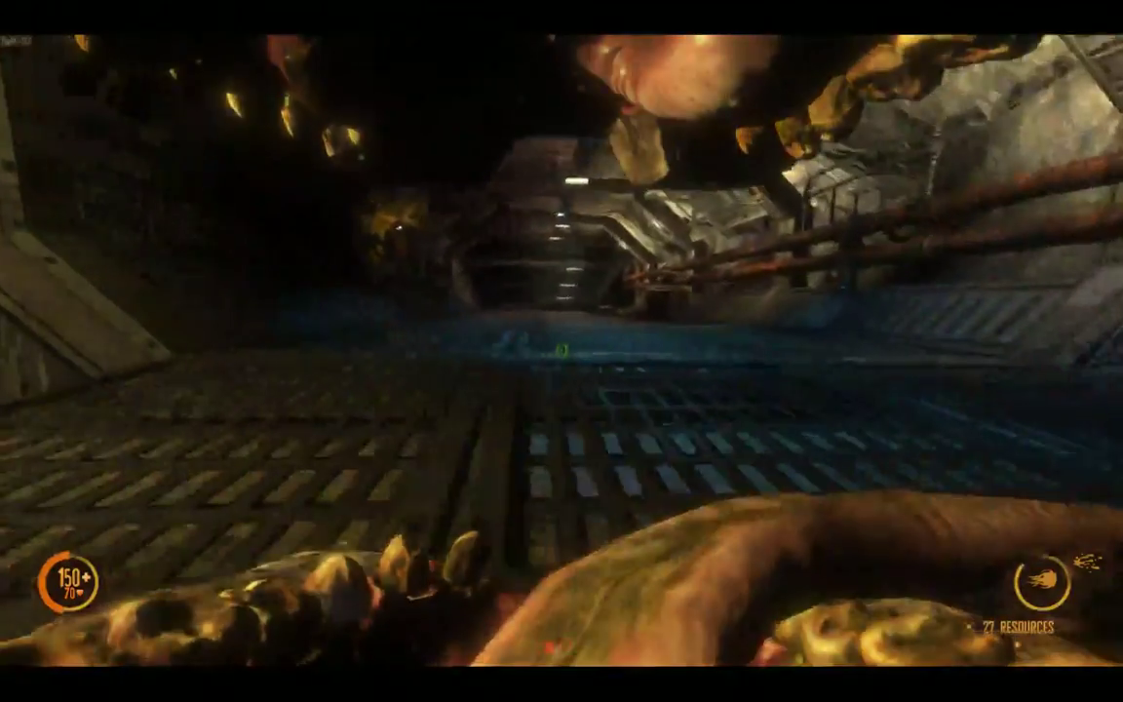
pyautogui.press('w')
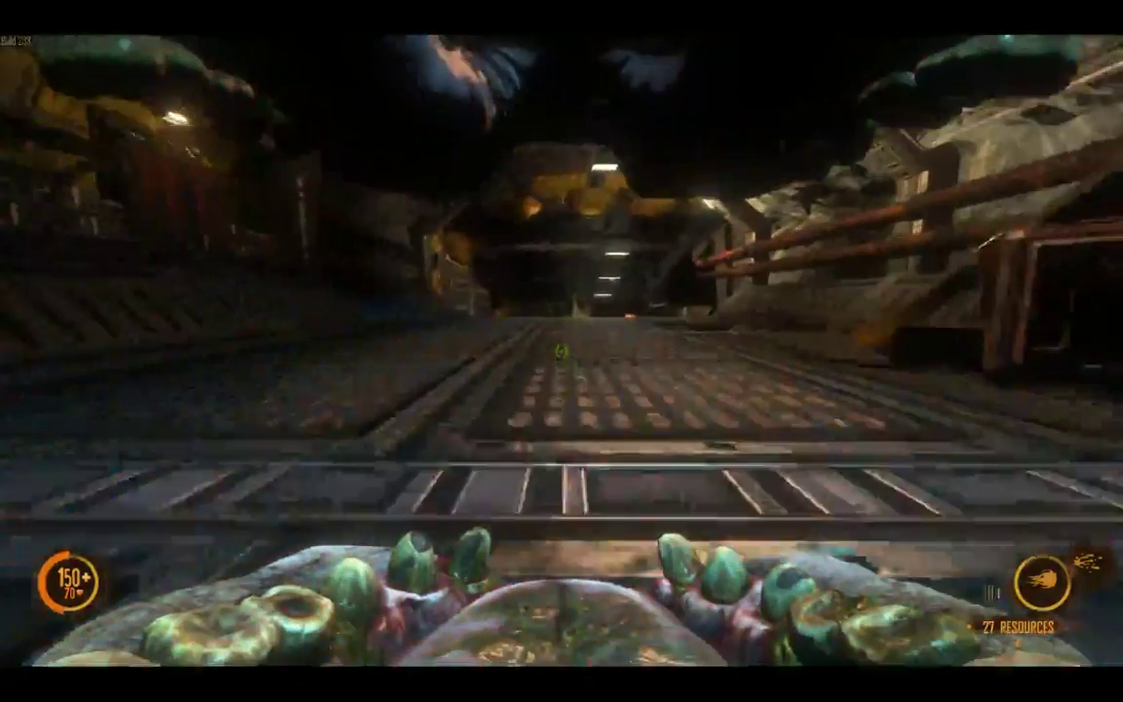
pyautogui.press('w')
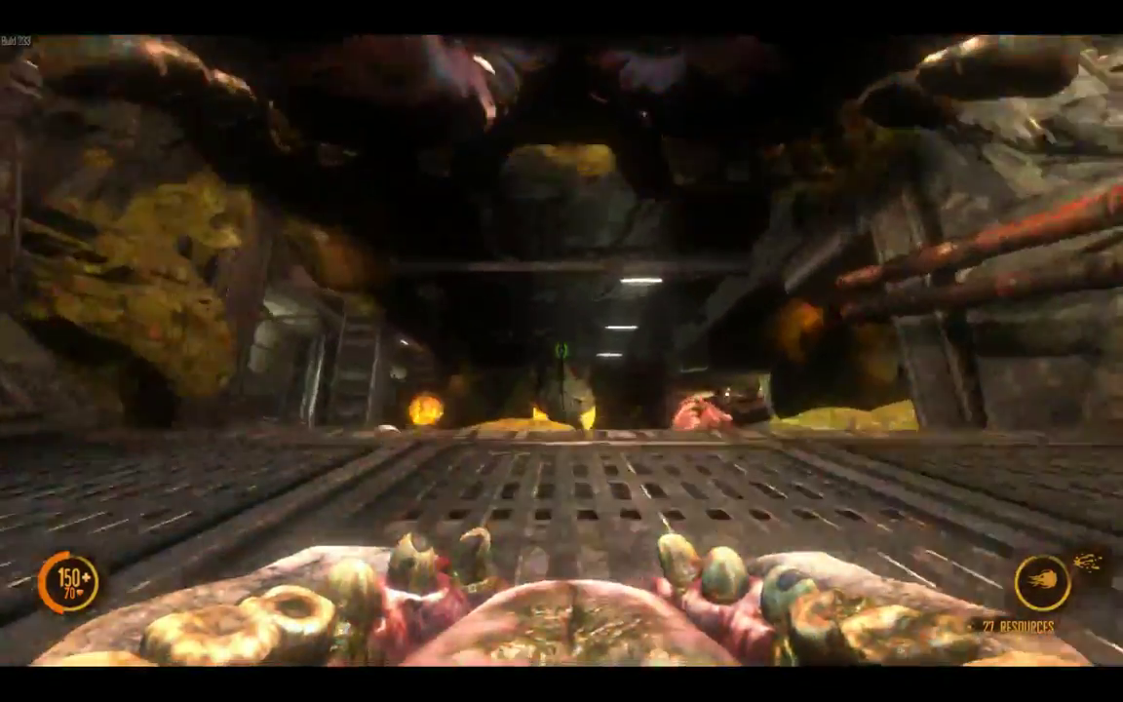
pyautogui.press('s')
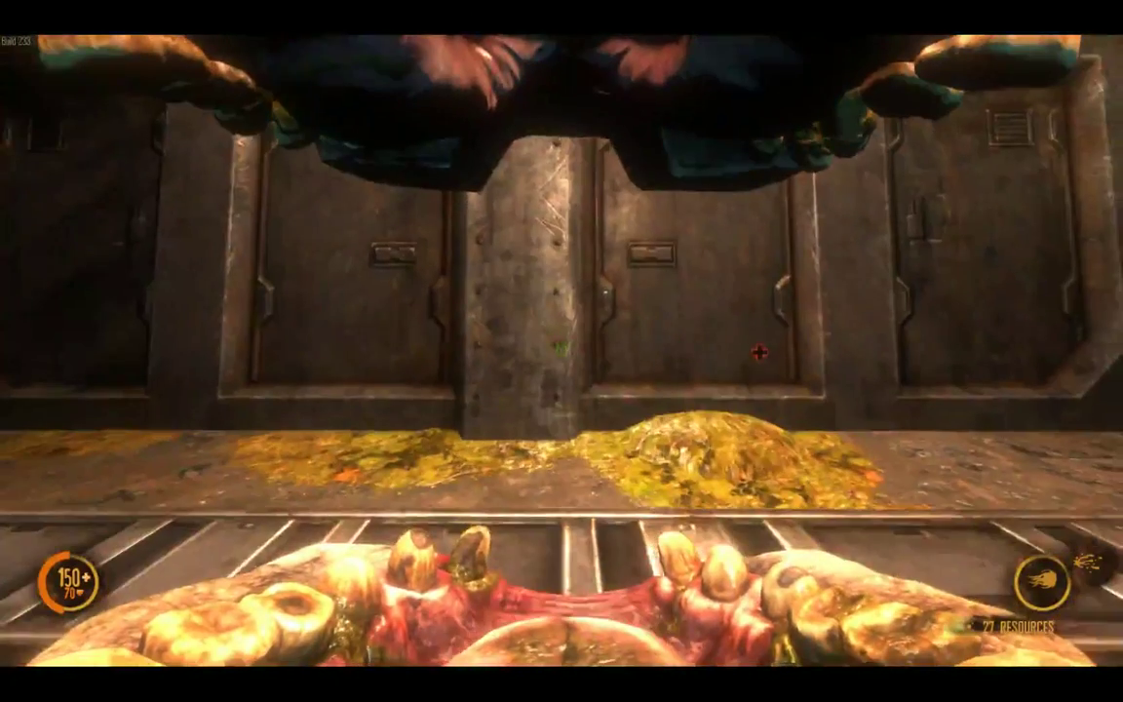
pyautogui.press('d')
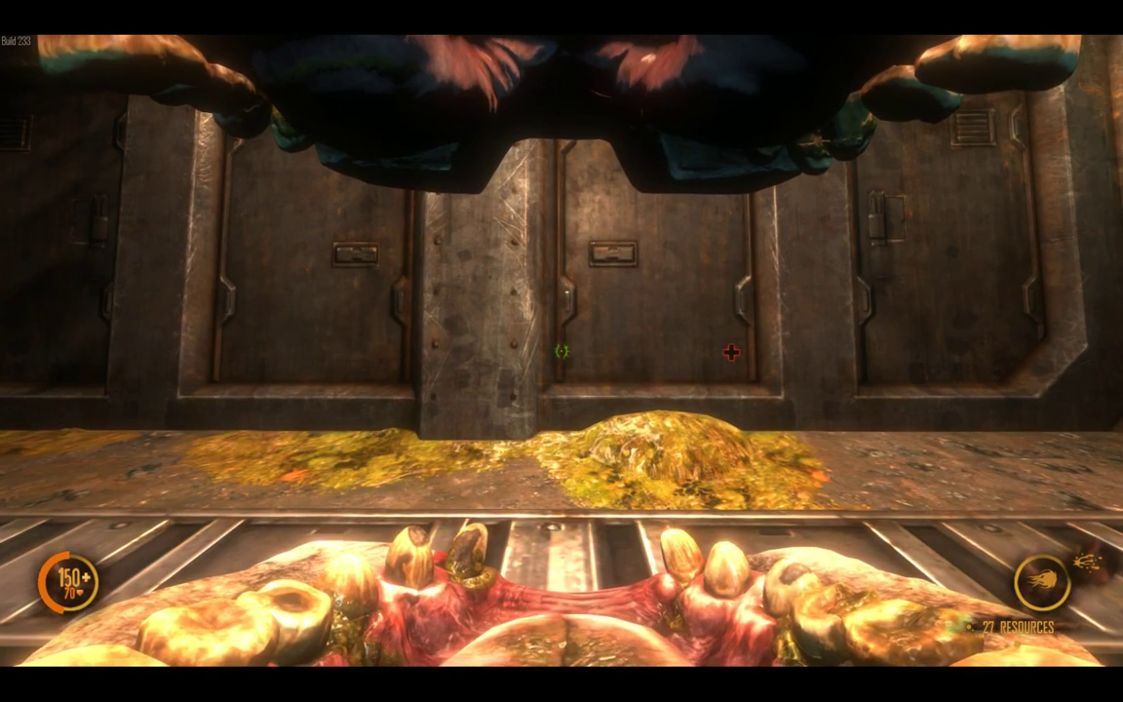
pyautogui.press('s')
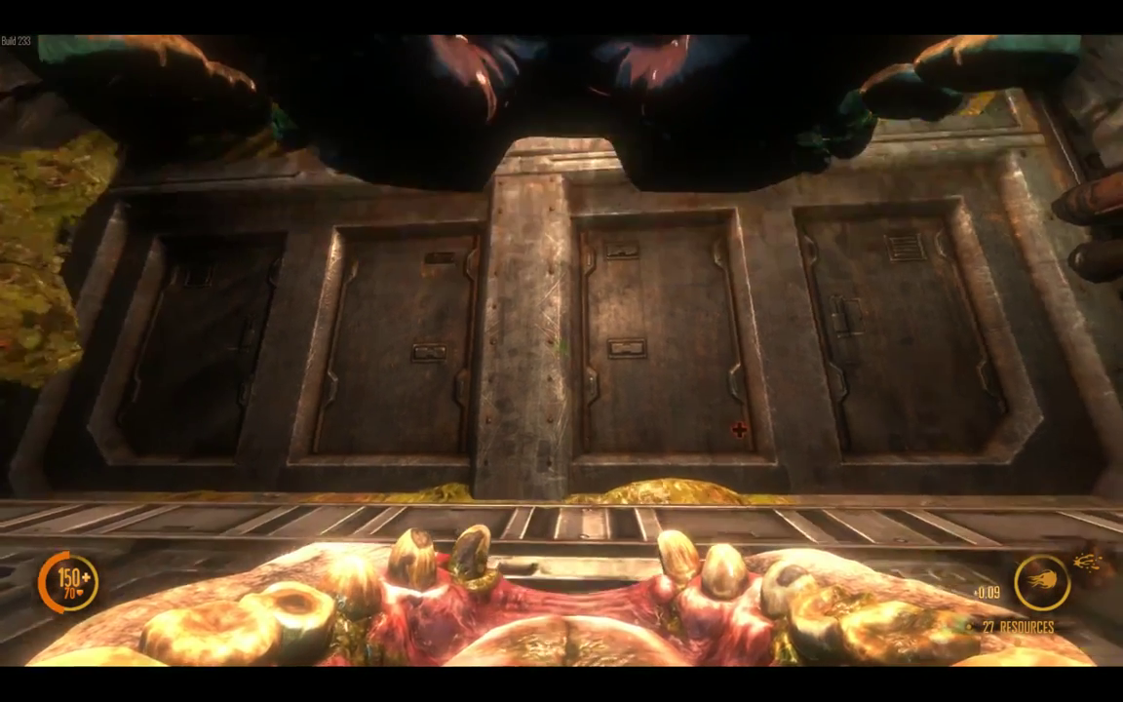
pyautogui.press('s')
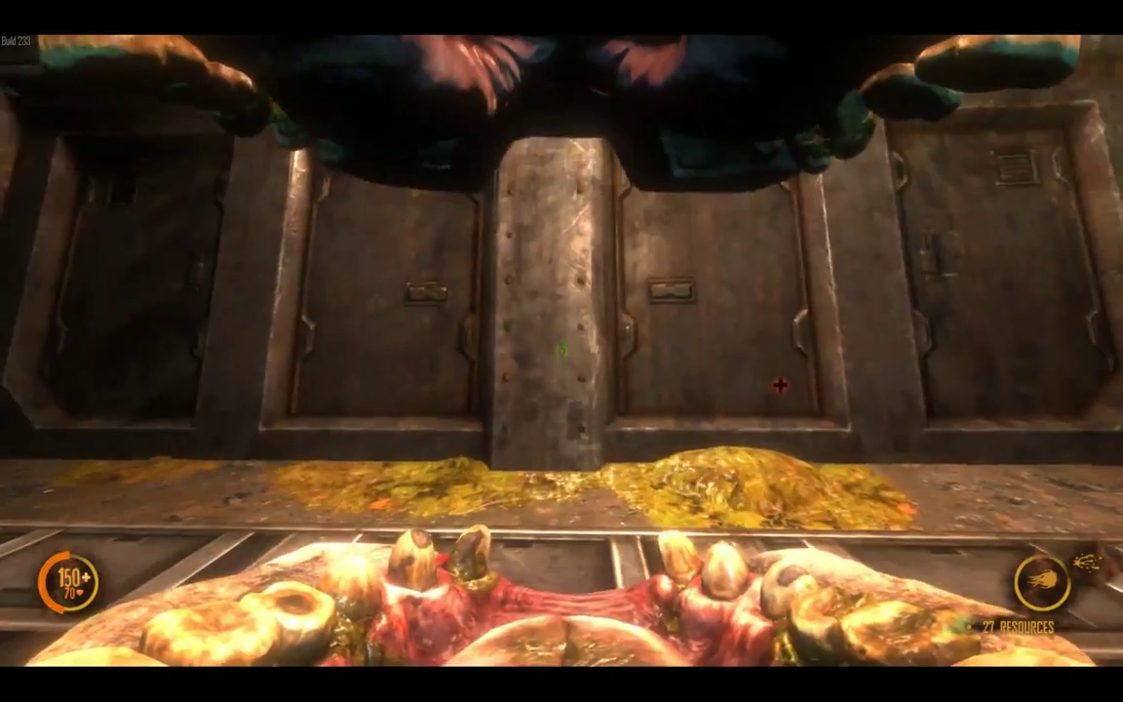
pyautogui.press('w')
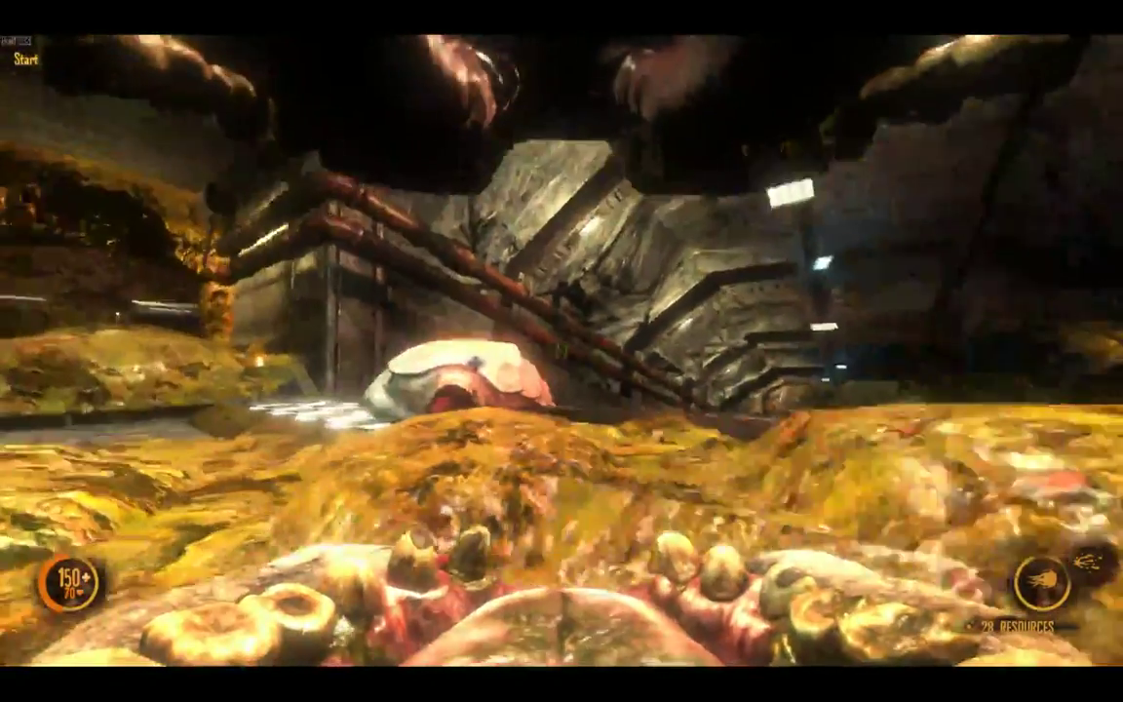
pyautogui.press('w')
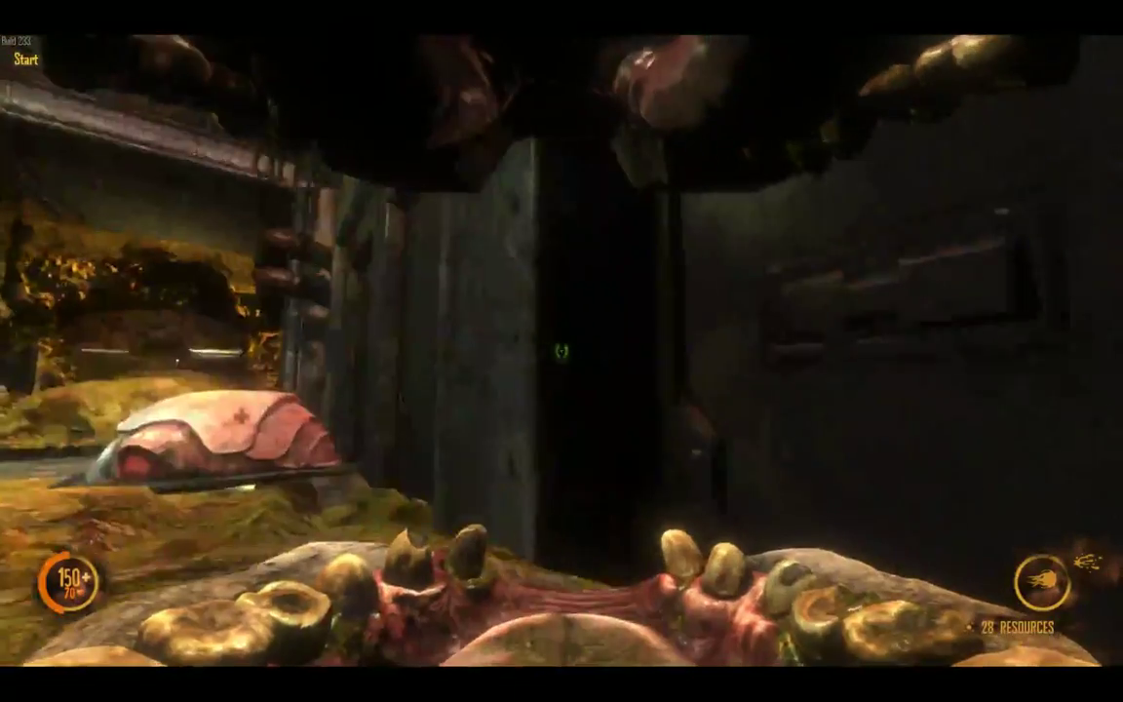
pyautogui.press('w')
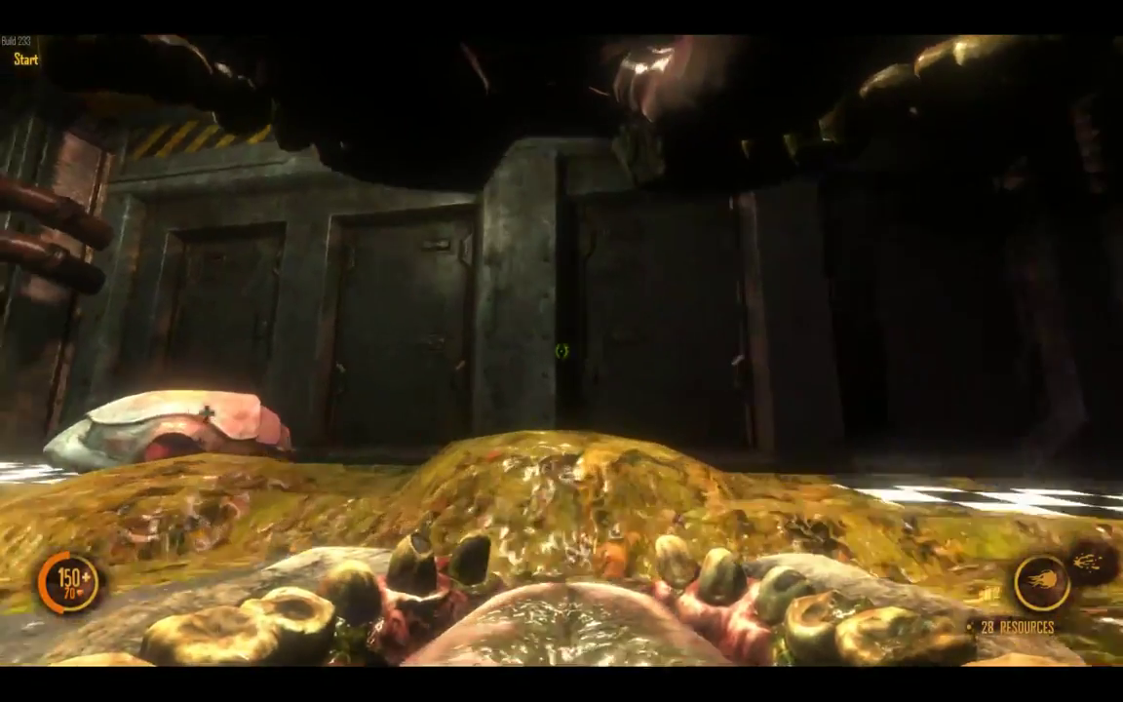
pyautogui.press('w')
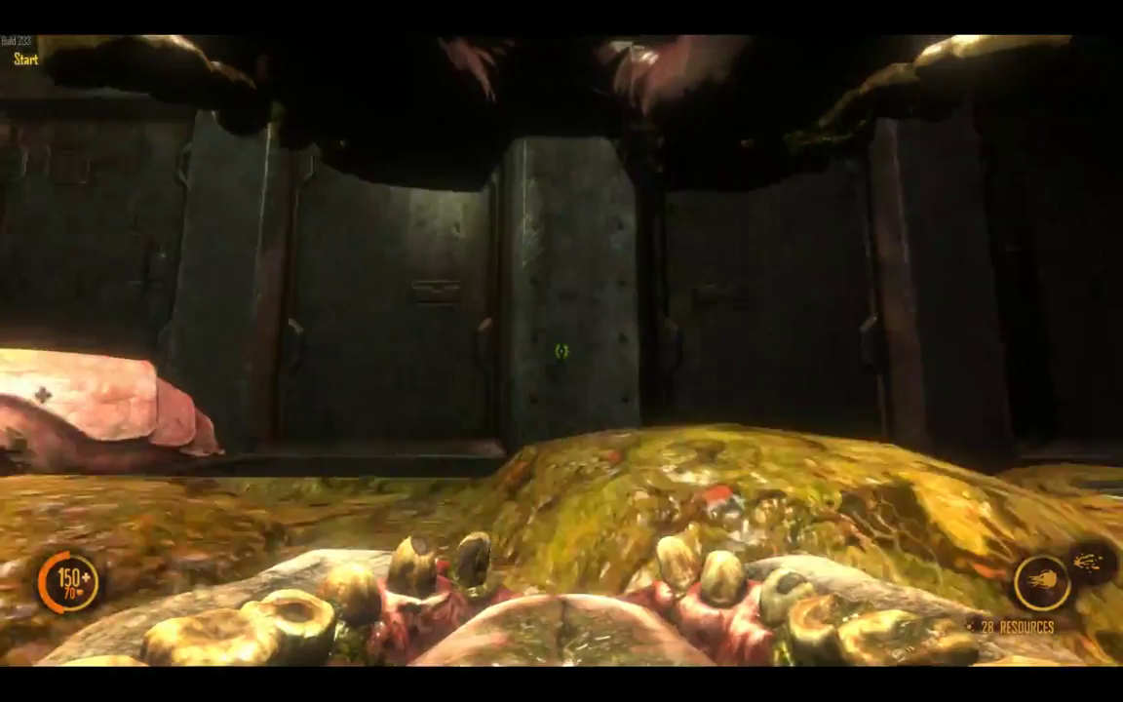
pyautogui.press('s')
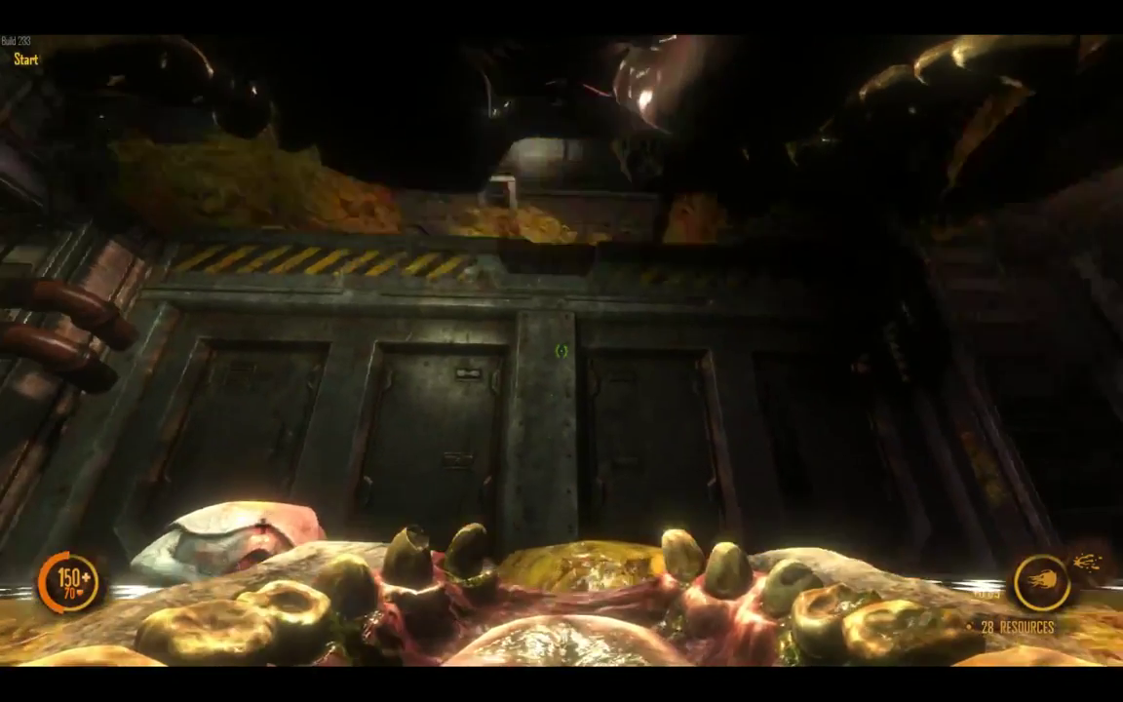
pyautogui.press('w')
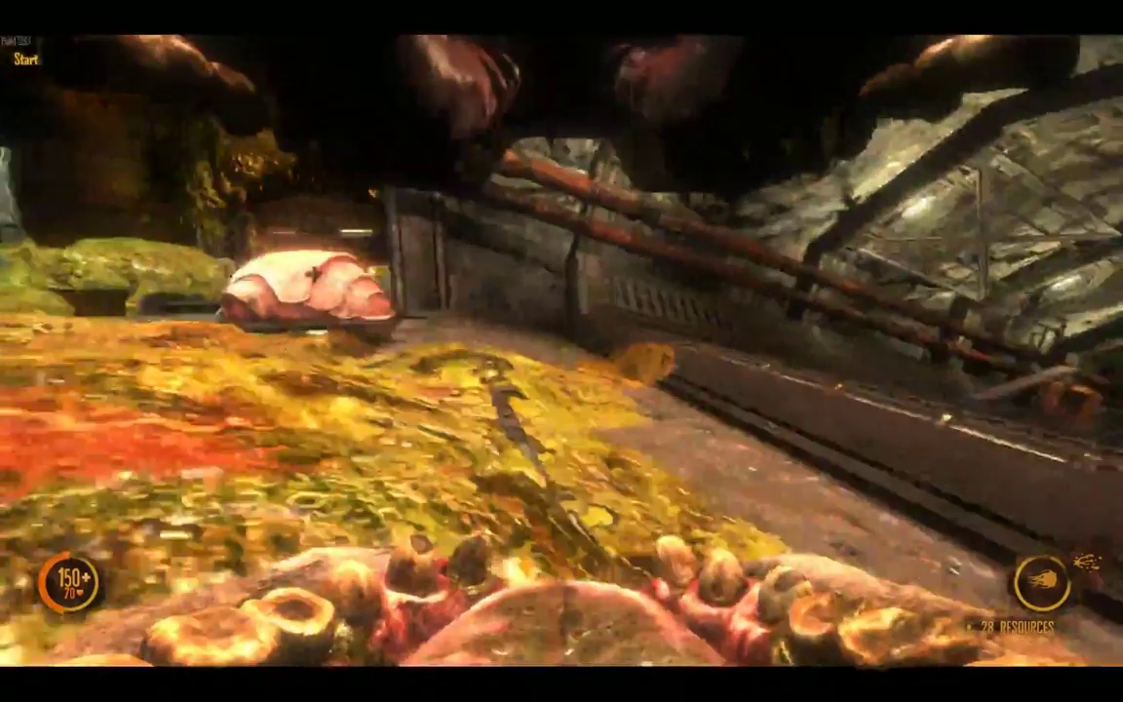
pyautogui.press('s')
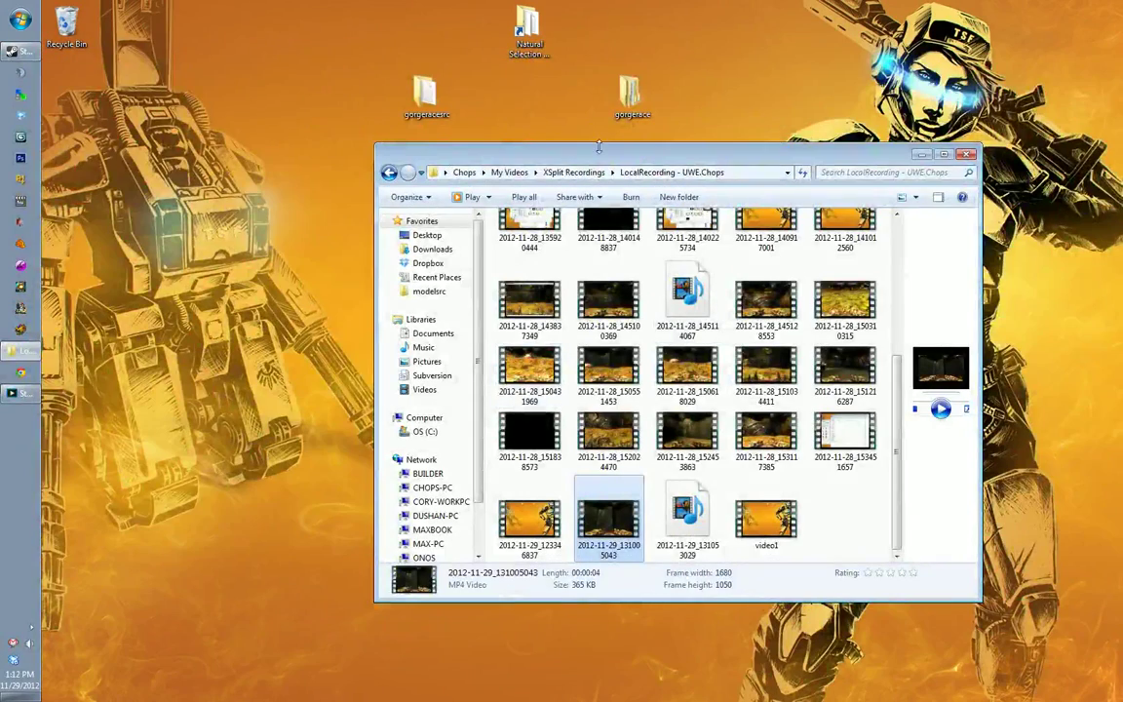
# Step: Close the recordings folder and open the gr_underground folder under gorgeracesrc, modelsrc, props
pyautogui.moveTo(599, 146); pyautogui.dragTo(462, 105)
pyautogui.click(831, 114)
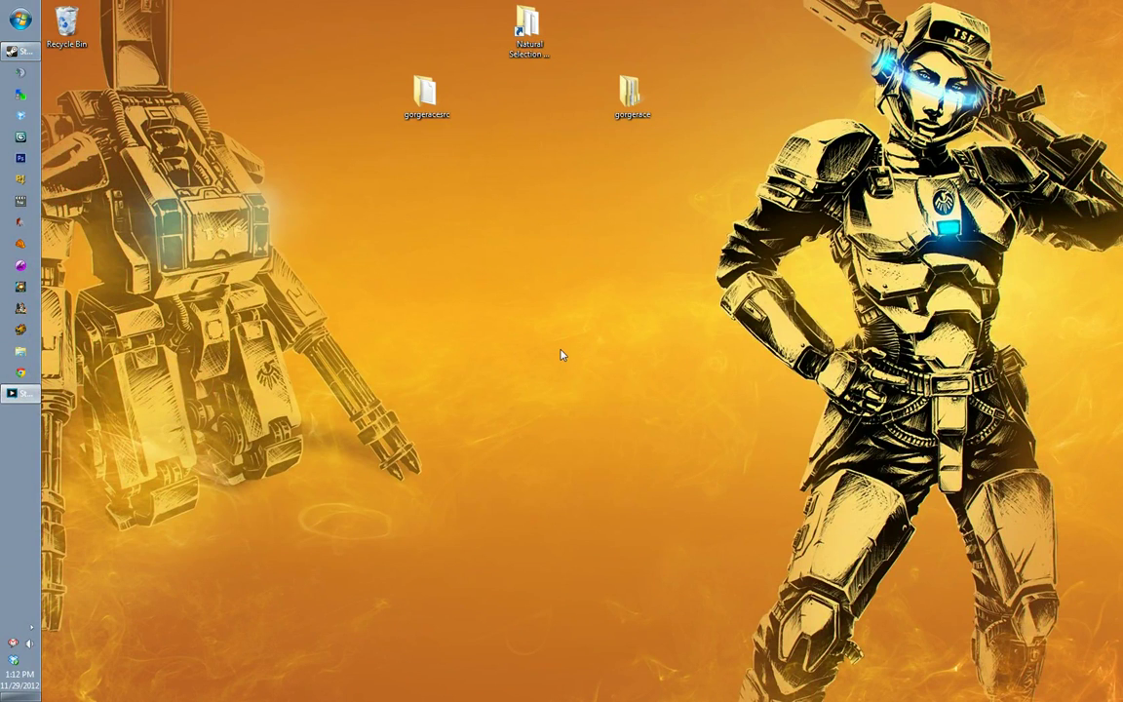
pyautogui.doubleClick(443, 93)
pyautogui.moveTo(465, 107); pyautogui.dragTo(526, 190)
pyautogui.doubleClick(471, 305)
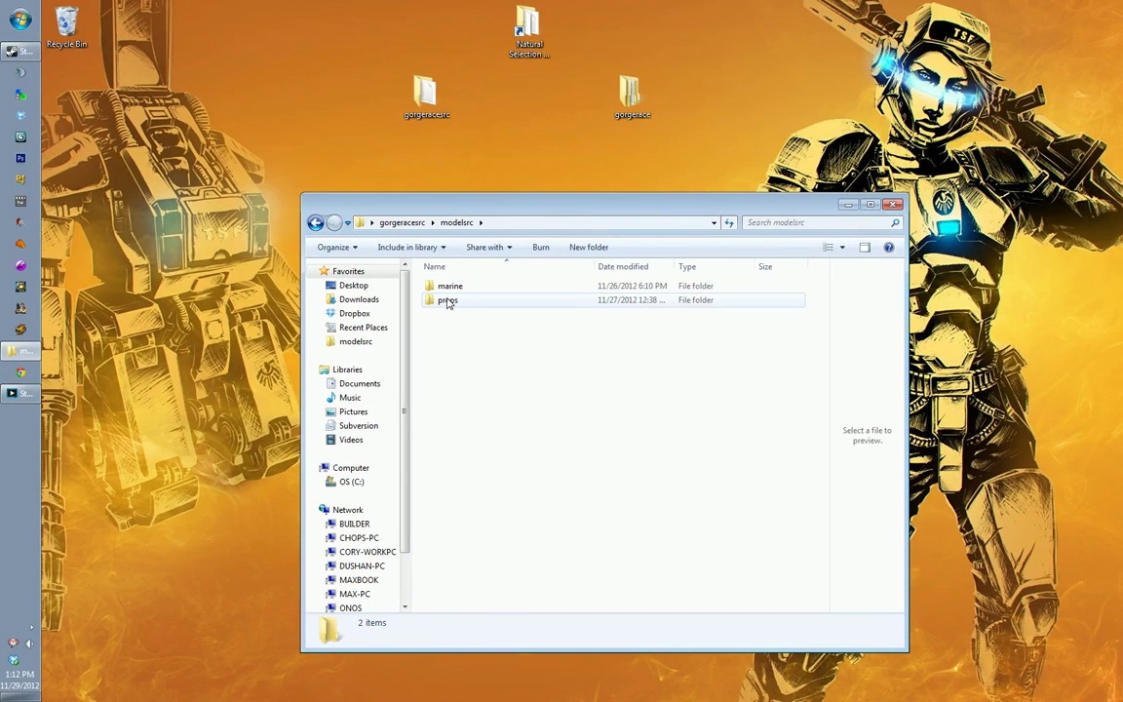
pyautogui.doubleClick(449, 301)
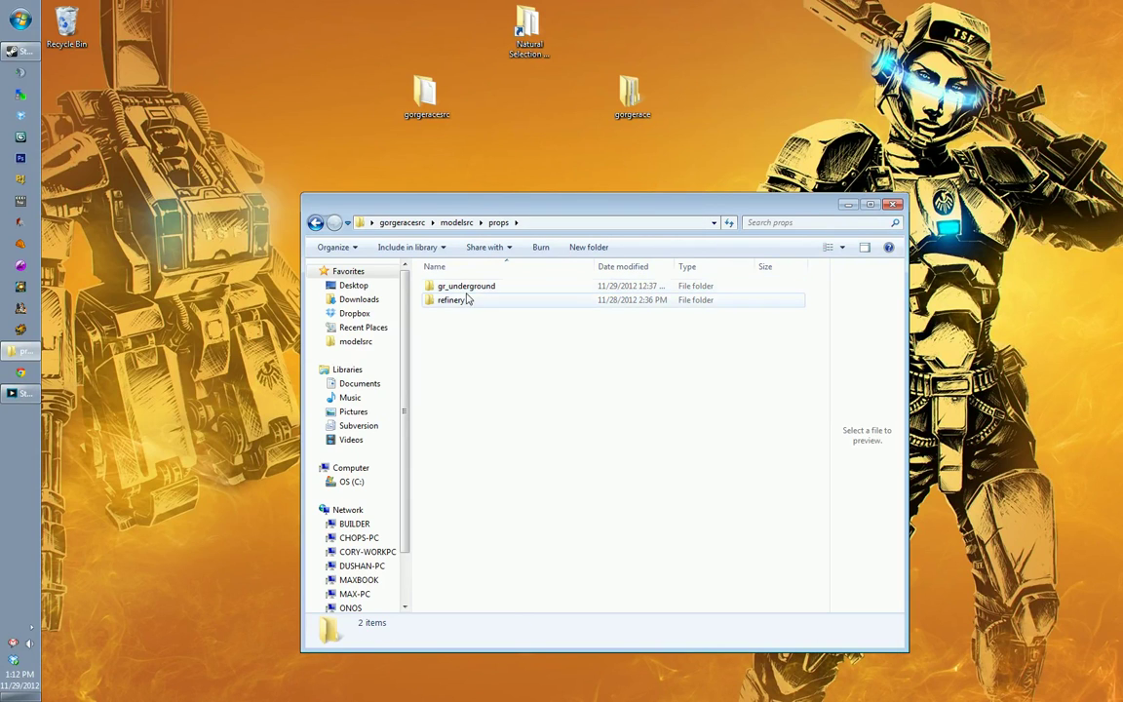
pyautogui.doubleClick(468, 287)
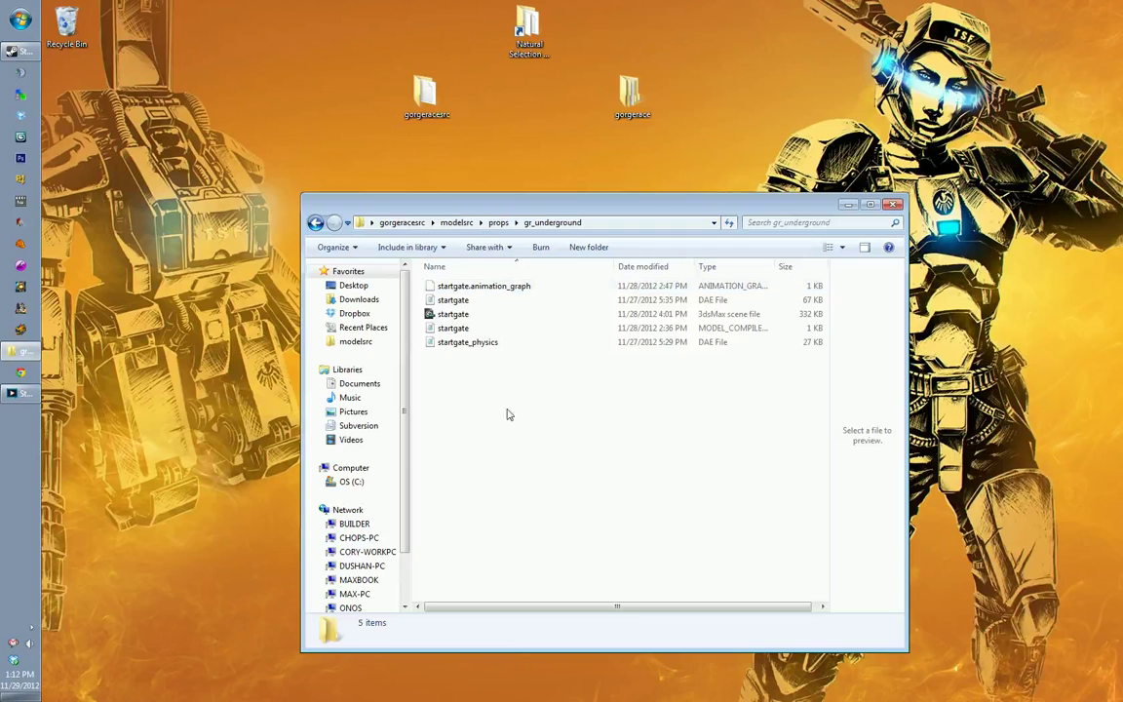
# Step: Delete the startgate animation graph, both DAE files and the model compile file, keeping only the 3ds Max scene file
pyautogui.click(458, 342)
pyautogui.keyDown('shift'); pyautogui.click(455, 328); pyautogui.keyUp('shift')
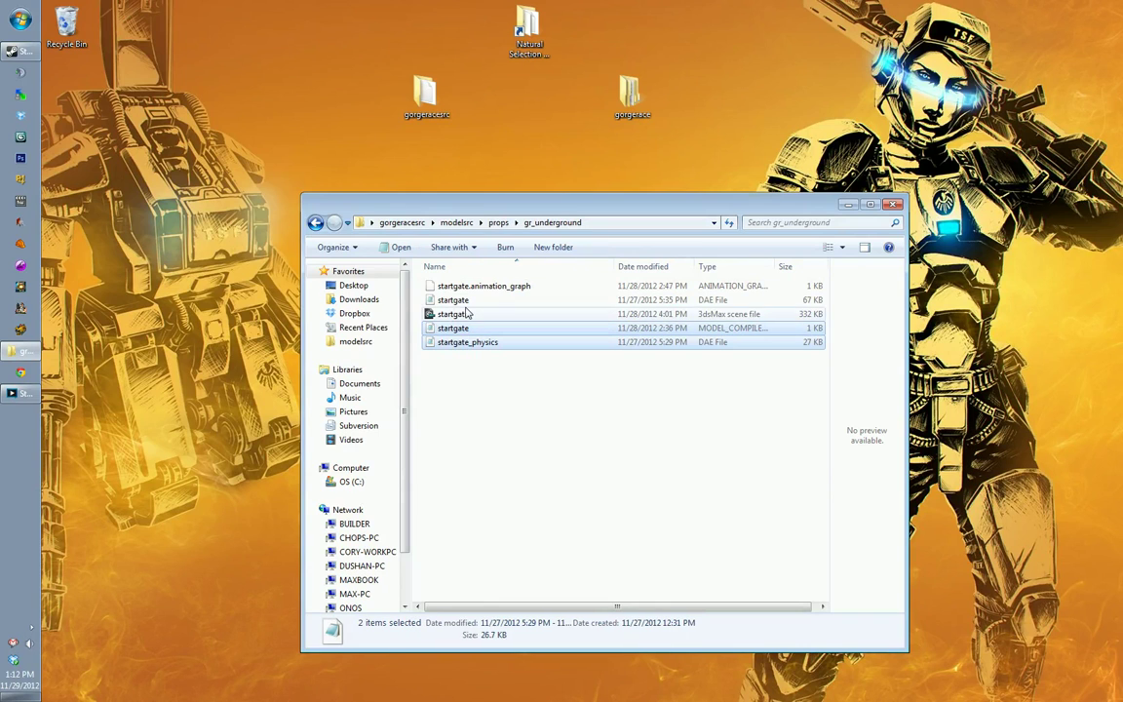
pyautogui.keyDown('ctrl'); pyautogui.click(452, 300); pyautogui.keyUp('ctrl')
pyautogui.keyDown('ctrl'); pyautogui.click(472, 288); pyautogui.keyUp('ctrl')
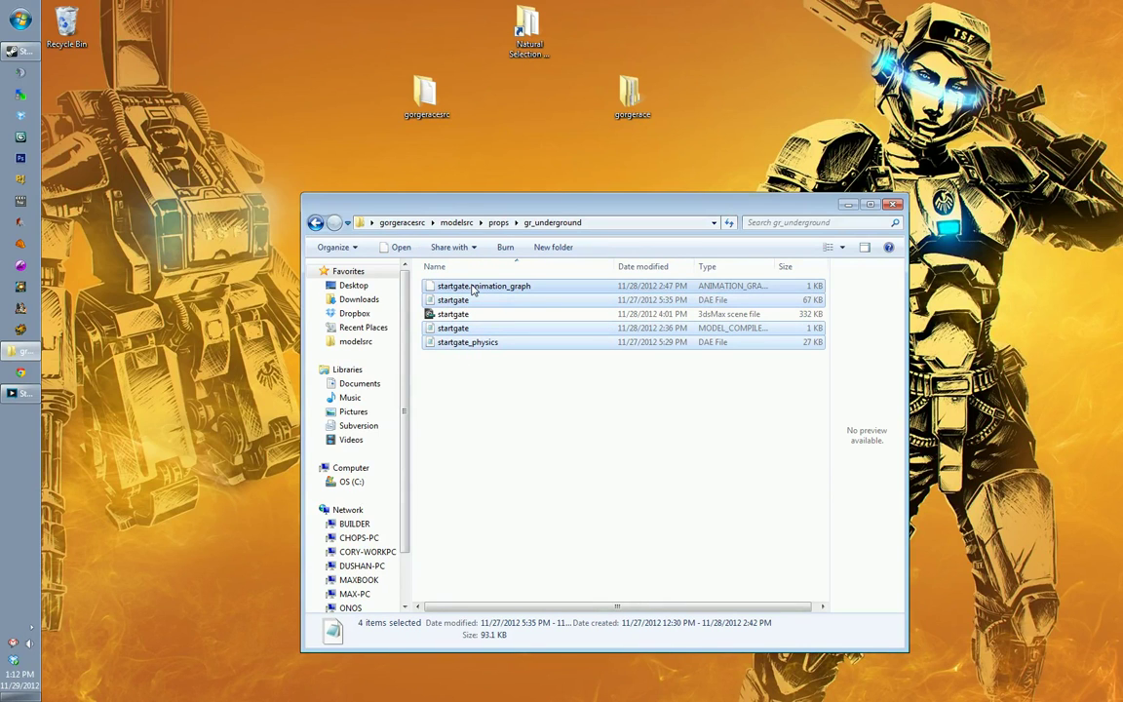
pyautogui.press('Delete')
pyautogui.press('Return')
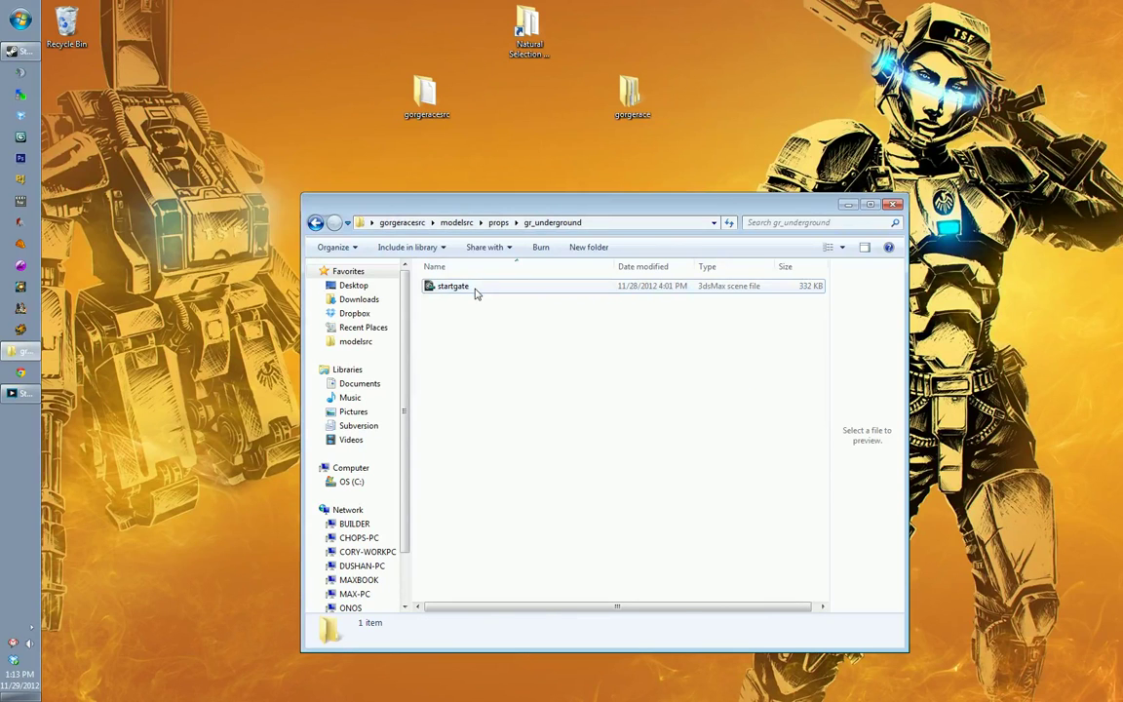
# Step: Delete everything in the gr_underground folder under gorgerace, models, props, and close that folder's window
pyautogui.click(474, 290)
pyautogui.doubleClick(630, 95)
pyautogui.doubleClick(478, 330)
pyautogui.doubleClick(477, 319)
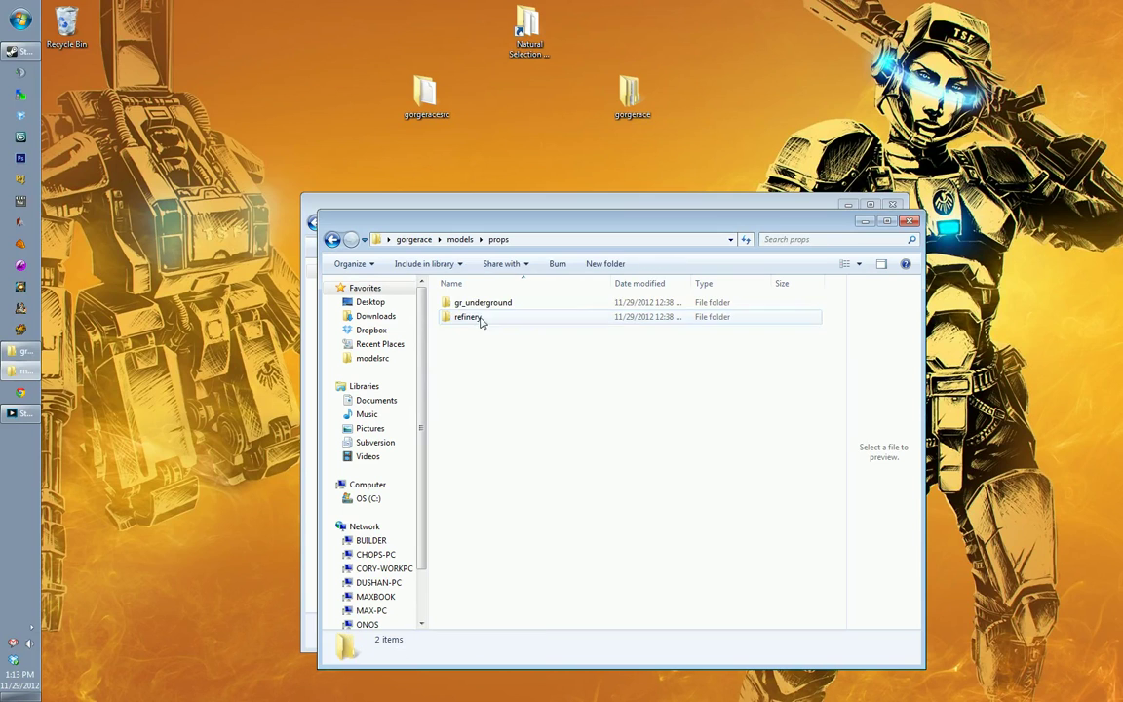
pyautogui.doubleClick(478, 304)
pyautogui.moveTo(490, 367); pyautogui.dragTo(477, 310)
pyautogui.press('Delete')
pyautogui.press('Return')
pyautogui.click(499, 239)
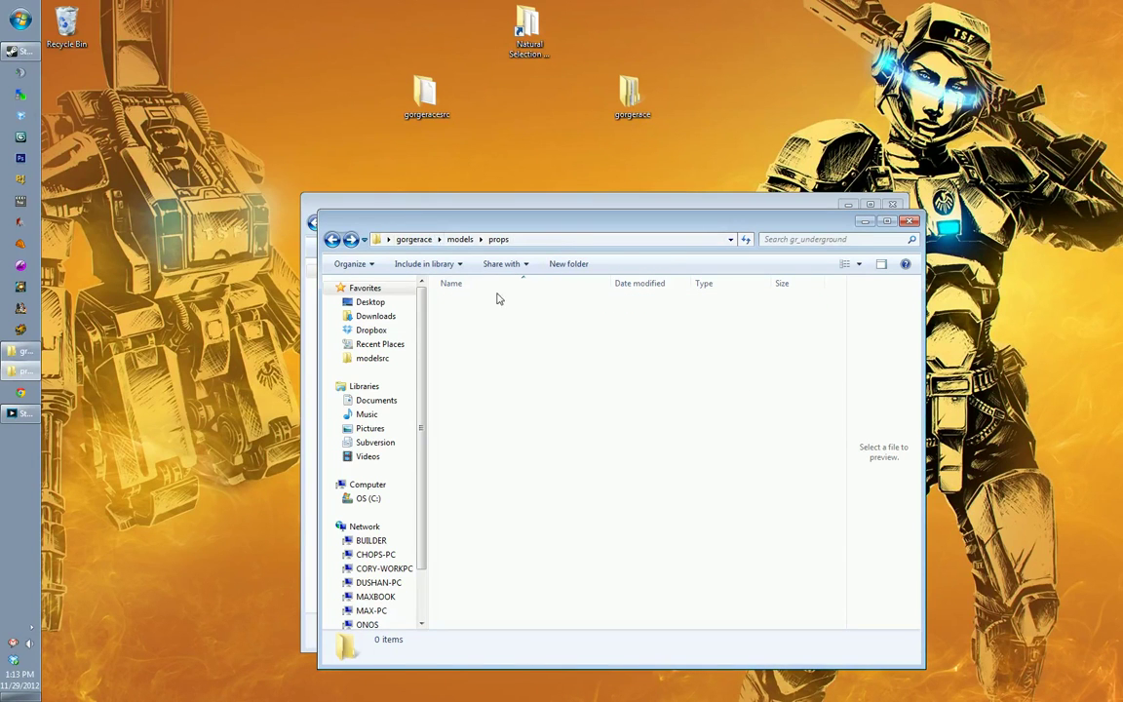
pyautogui.click(460, 239)
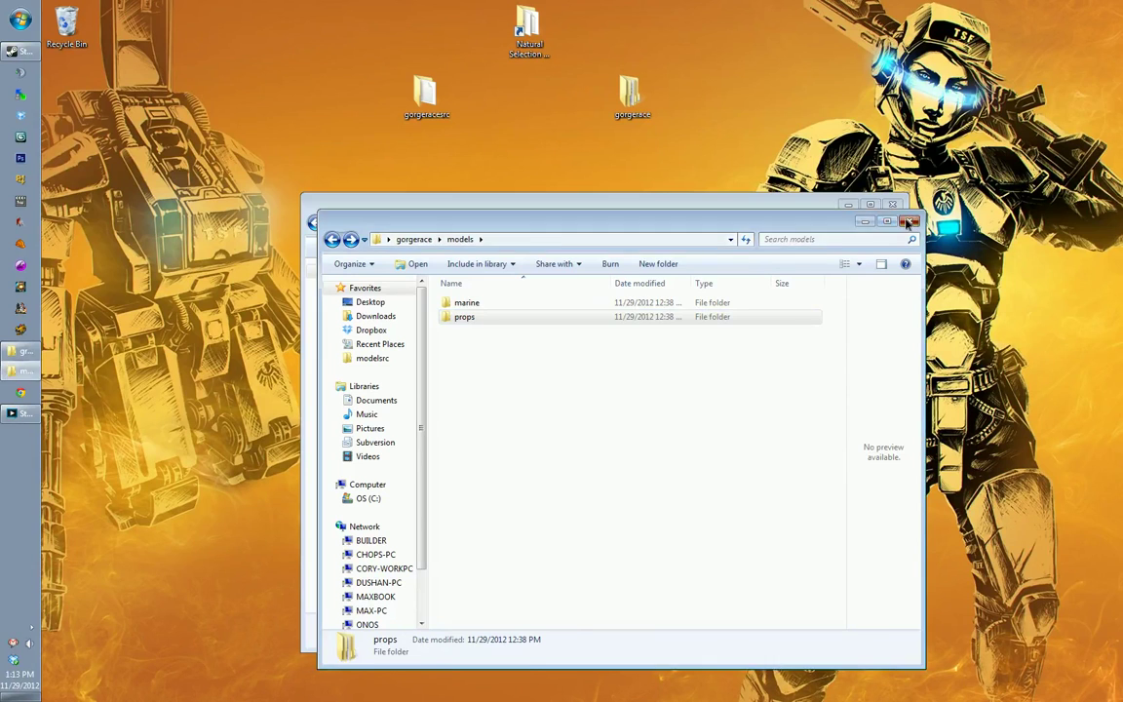
pyautogui.click(909, 222)
# Step: Open the startgate scene file in 3ds Max and continue loading without the missing external texture
pyautogui.moveTo(521, 207); pyautogui.dragTo(537, 195)
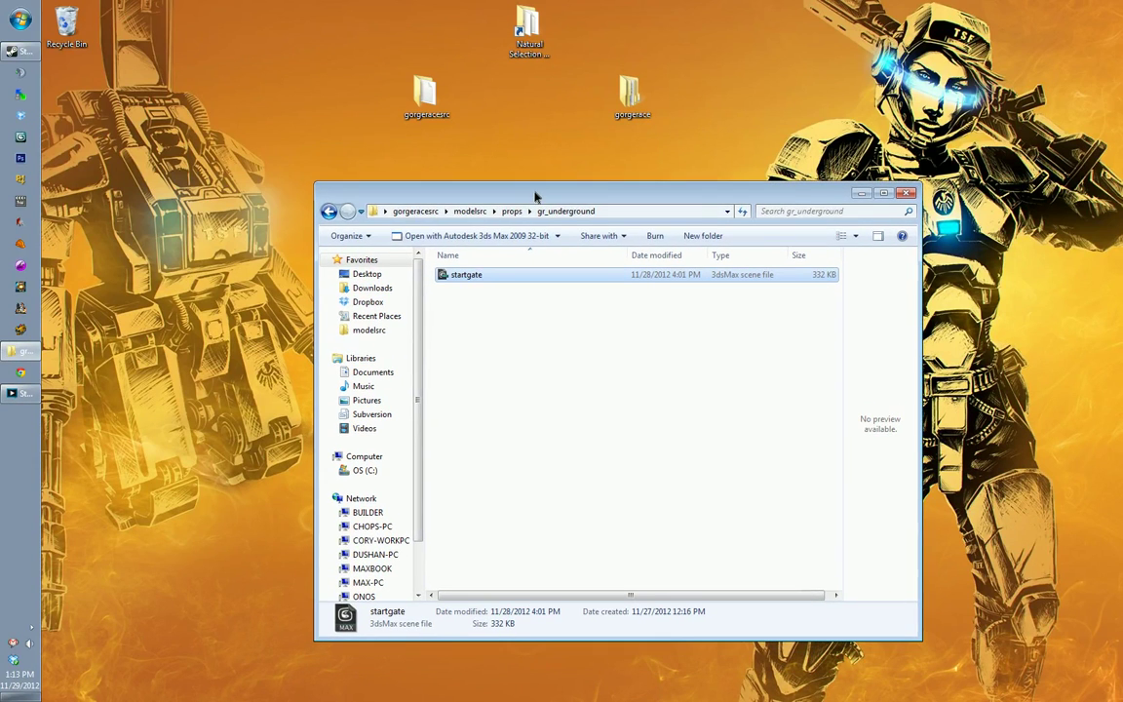
pyautogui.click(468, 274)
pyautogui.click(479, 295)
pyautogui.doubleClick(474, 276)
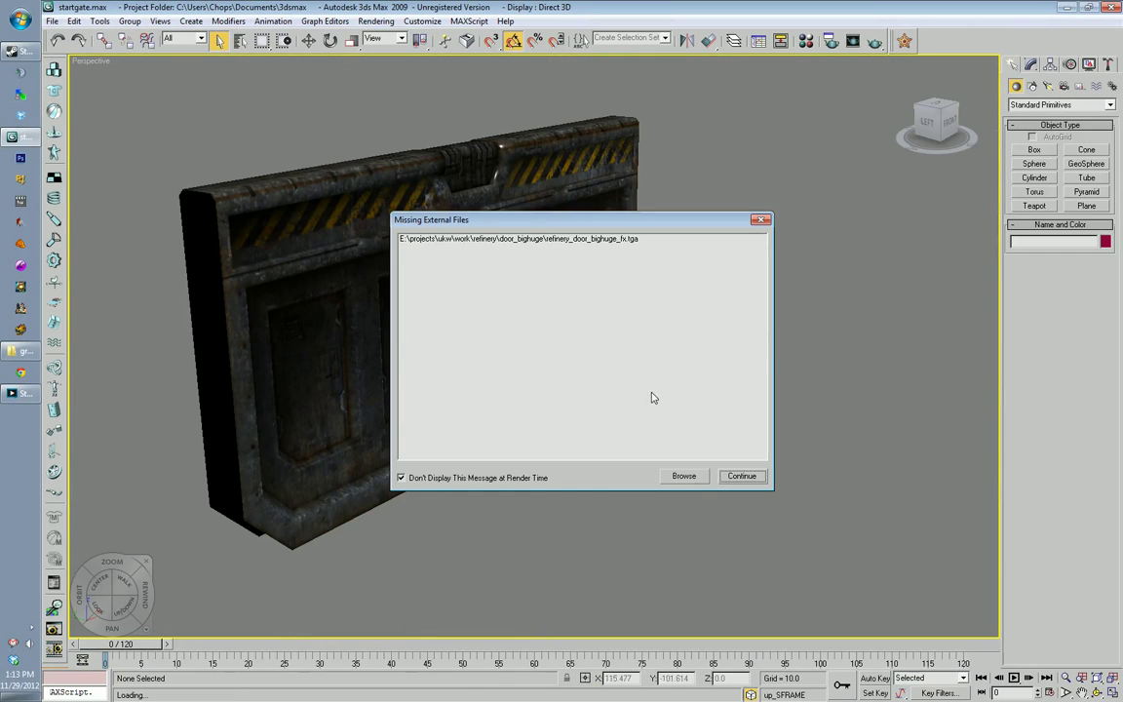
pyautogui.click(756, 481)
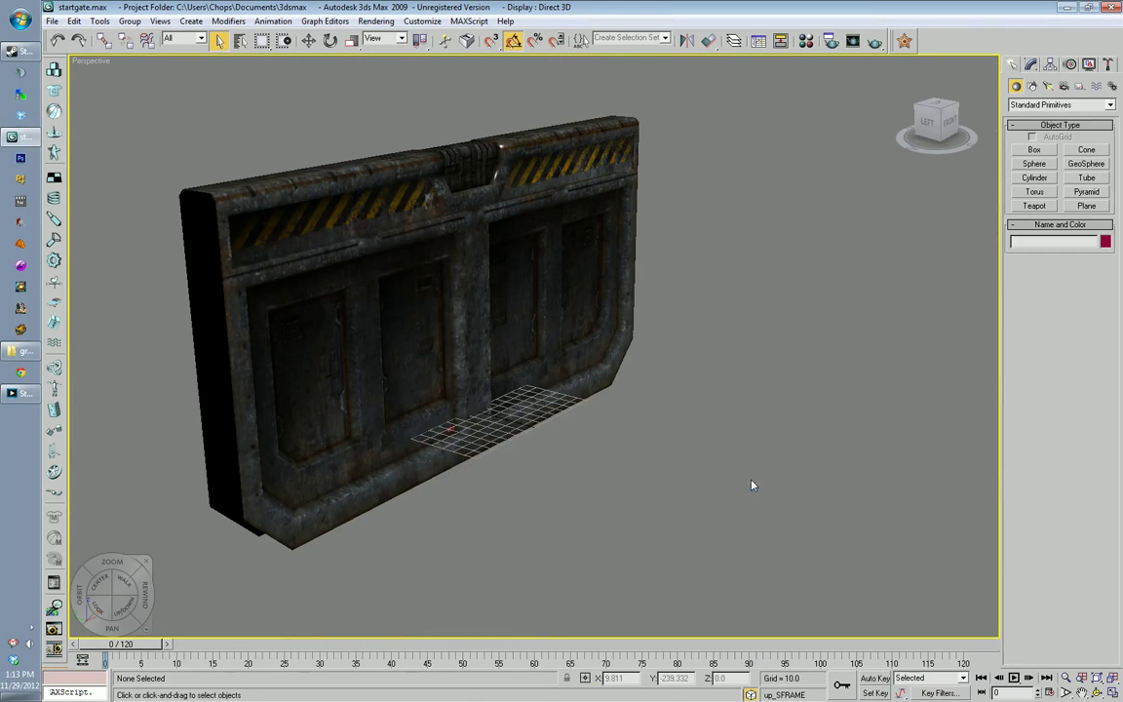
# Step: Select the gate and examine the model from the front and at an angle in the perspective view
pyautogui.click(483, 333)
pyautogui.click(1096, 692)
pyautogui.moveTo(585, 342)
pyautogui.mouseDown()
pyautogui.moveTo(251, 334)
pyautogui.moveTo(481, 337)
pyautogui.moveTo(572, 324)
pyautogui.moveTo(594, 363)
pyautogui.mouseUp()
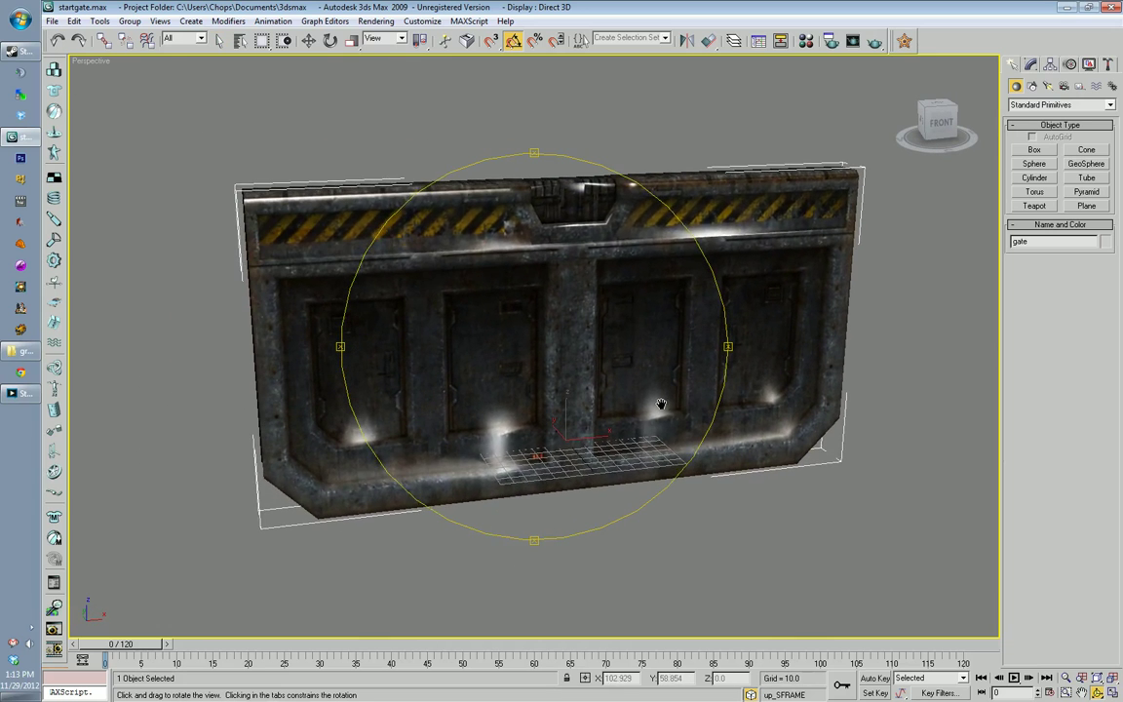
pyautogui.moveTo(650, 403); pyautogui.dragTo(419, 322)
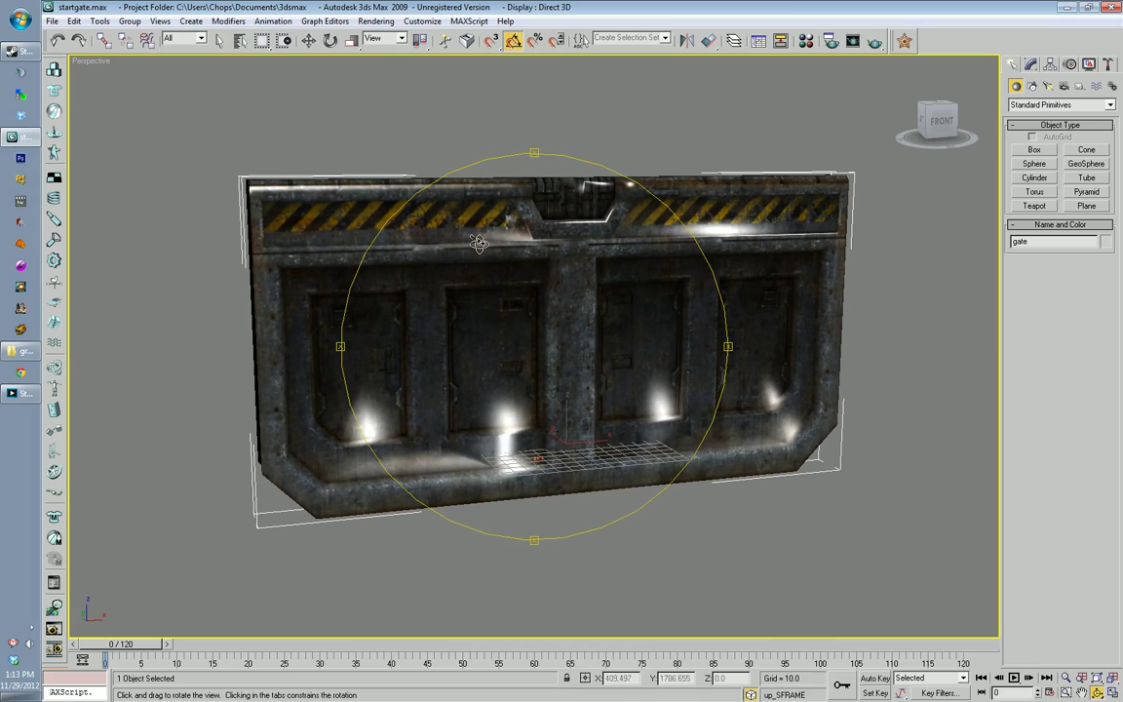
pyautogui.rightClick(87, 62)
pyautogui.moveTo(544, 259); pyautogui.dragTo(546, 313)
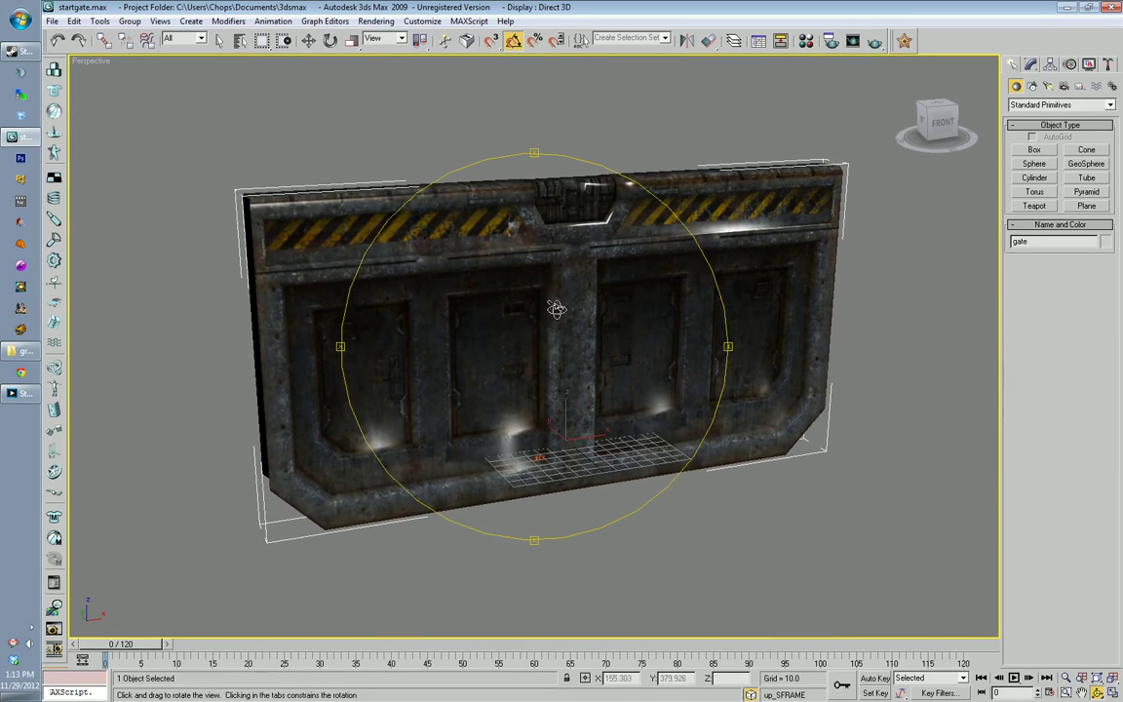
pyautogui.moveTo(546, 306); pyautogui.dragTo(523, 251, button='middle')
pyautogui.scroll(3, 524, 251)
pyautogui.moveTo(462, 253); pyautogui.dragTo(865, 292)
pyautogui.moveTo(566, 276); pyautogui.dragTo(640, 308, button='middle')
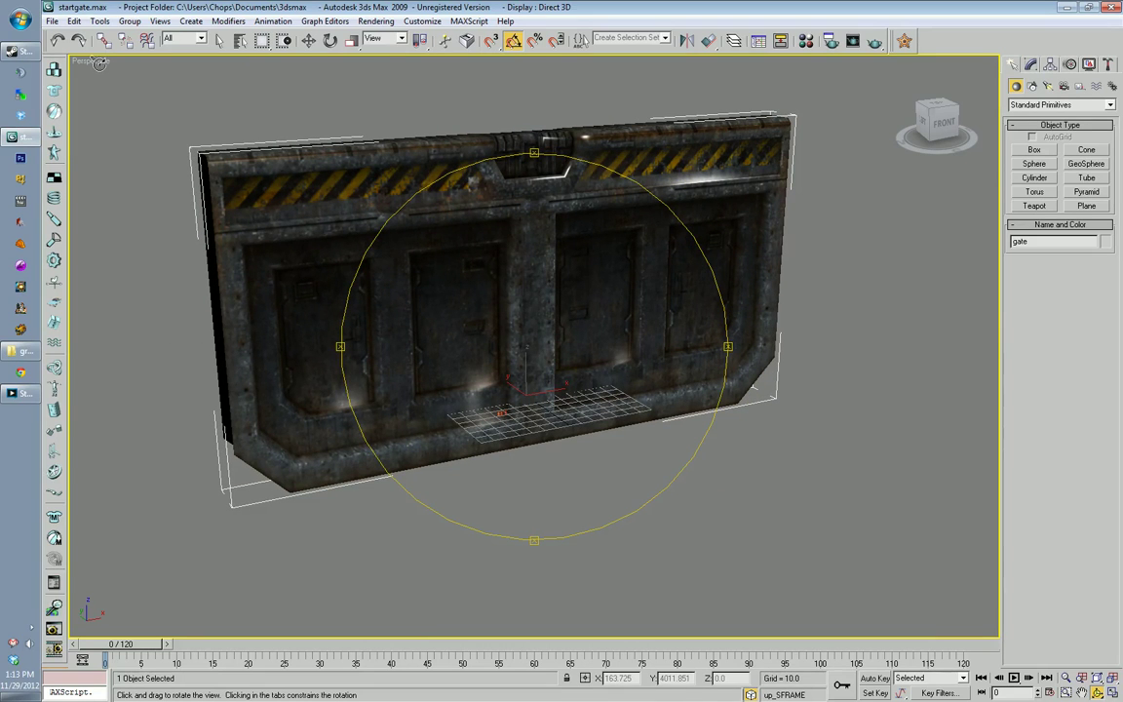
# Step: Delete all existing time tags, from up_SFRAME through goUp_EFRAME, so the timeline has none
pyautogui.click(785, 694)
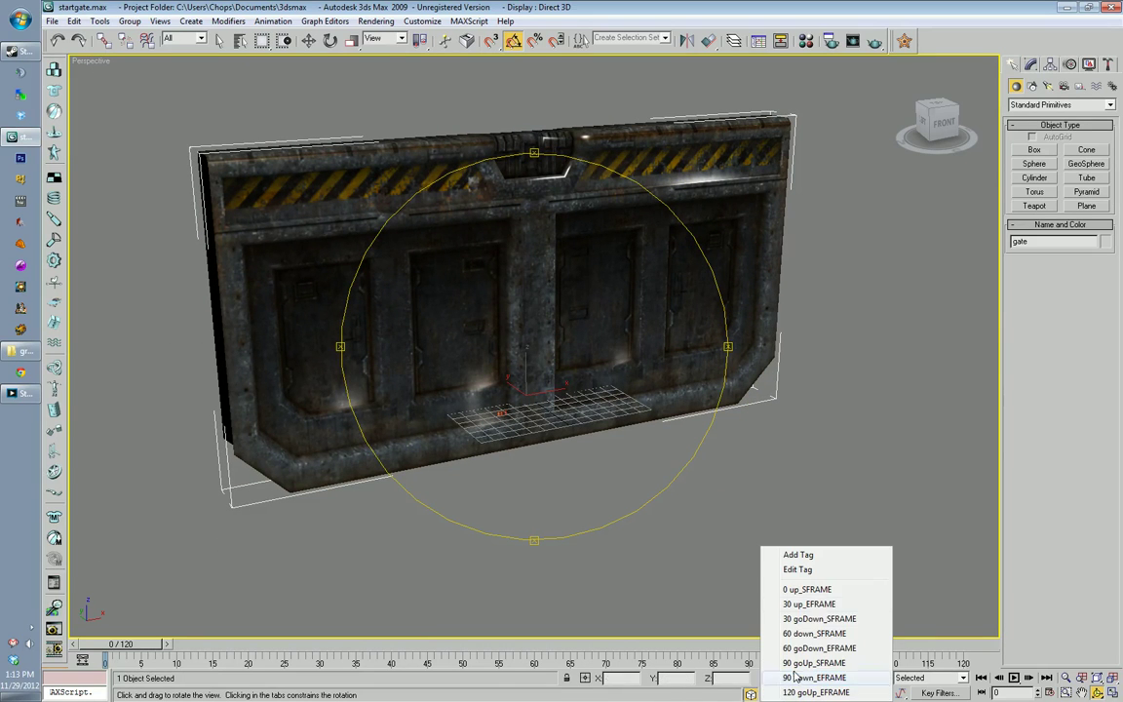
pyautogui.click(792, 575)
pyautogui.click(651, 439)
pyautogui.click(651, 440)
pyautogui.click(651, 440)
pyautogui.click(651, 440)
pyautogui.click(651, 440)
pyautogui.click(651, 439)
pyautogui.click(651, 440)
pyautogui.click(651, 440)
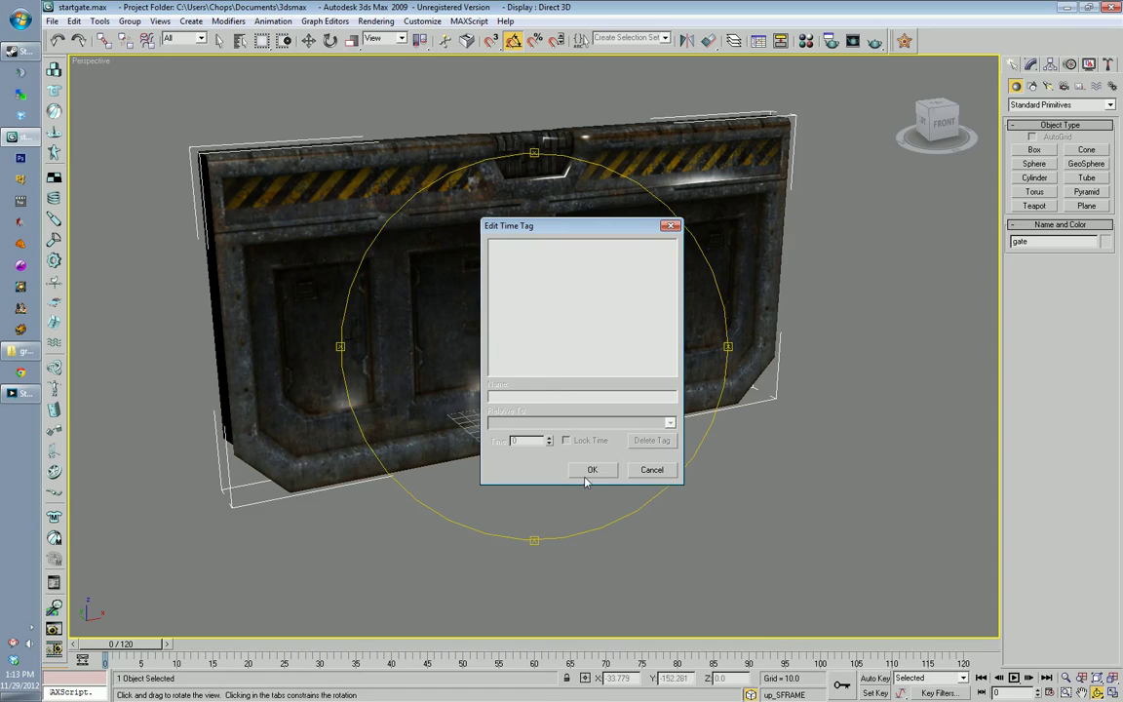
pyautogui.click(587, 474)
pyautogui.rightClick(491, 240)
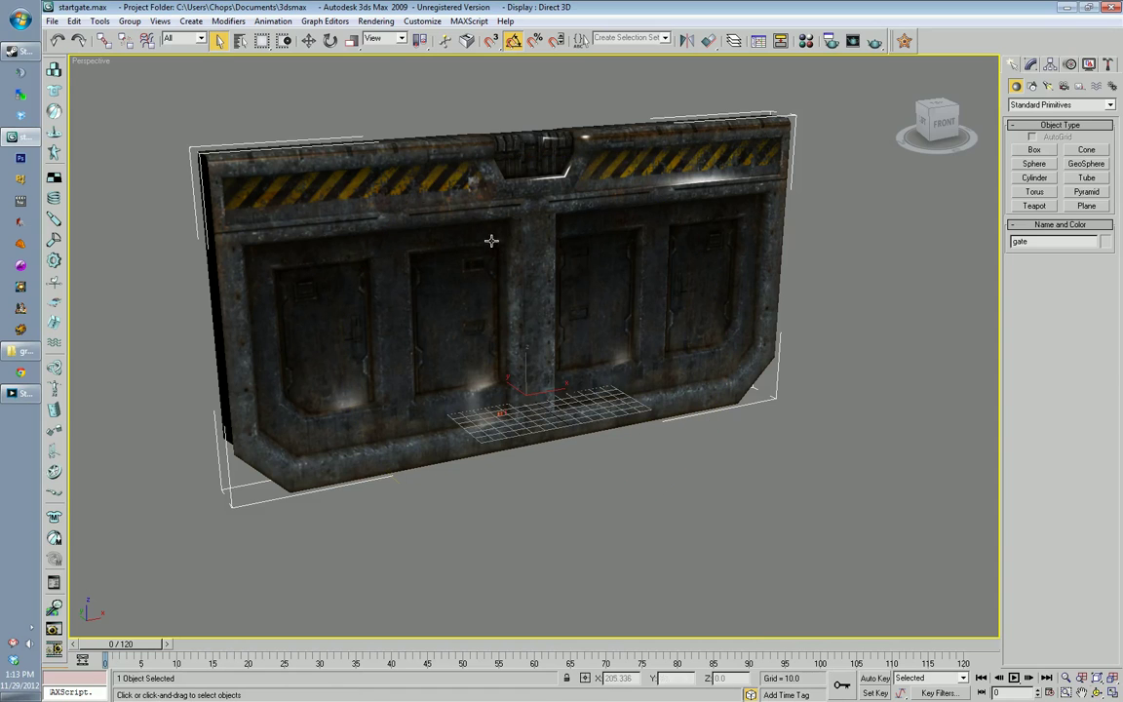
# Step: Show the perspective view in wireframe and delete the old keyframed root bone at the gate's base
pyautogui.rightClick(81, 62)
pyautogui.click(142, 107)
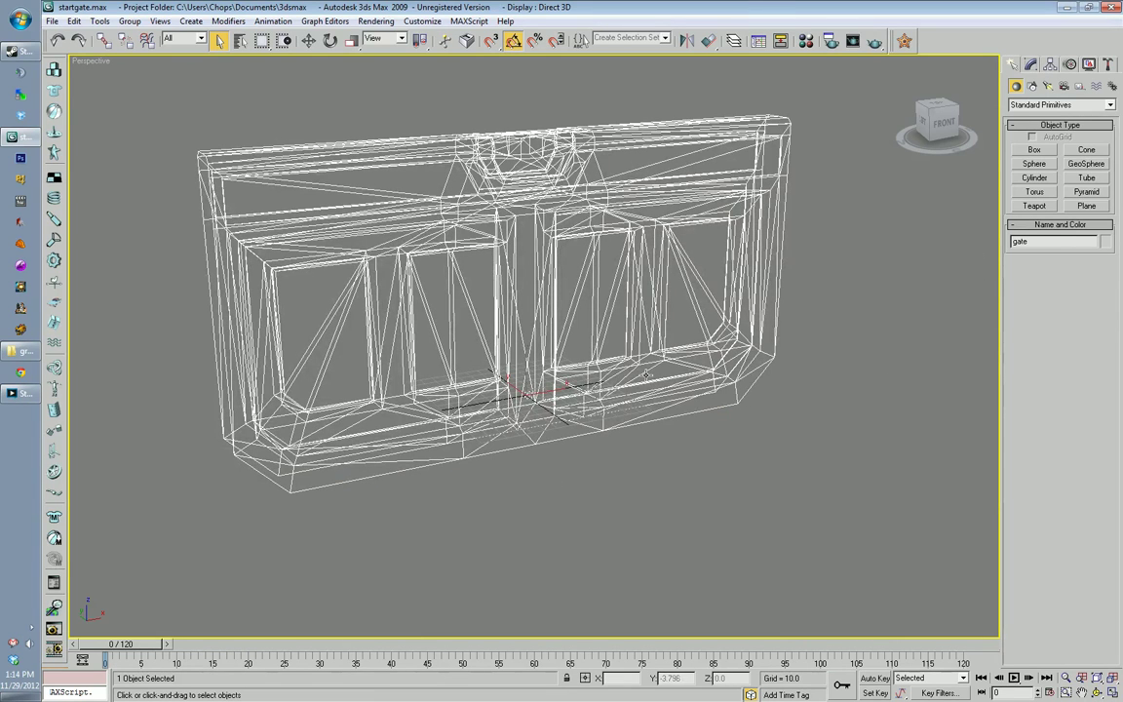
pyautogui.click(539, 471)
pyautogui.click(526, 394)
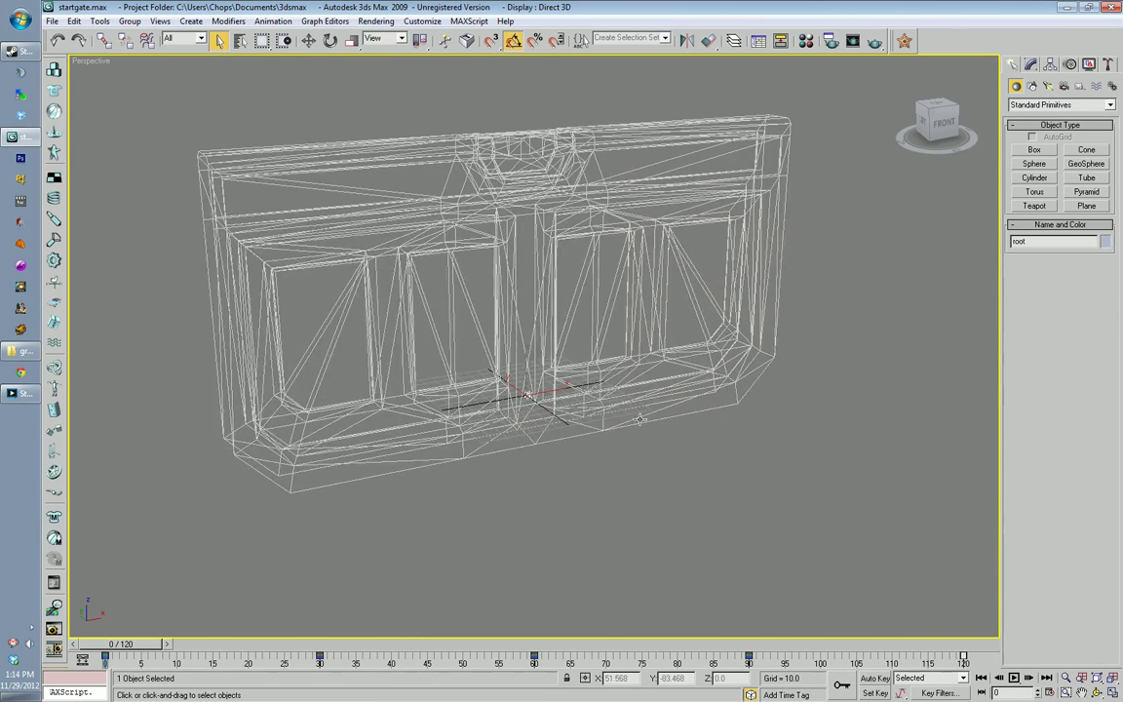
pyautogui.moveTo(122, 644); pyautogui.dragTo(107, 585)
pyautogui.click(721, 478)
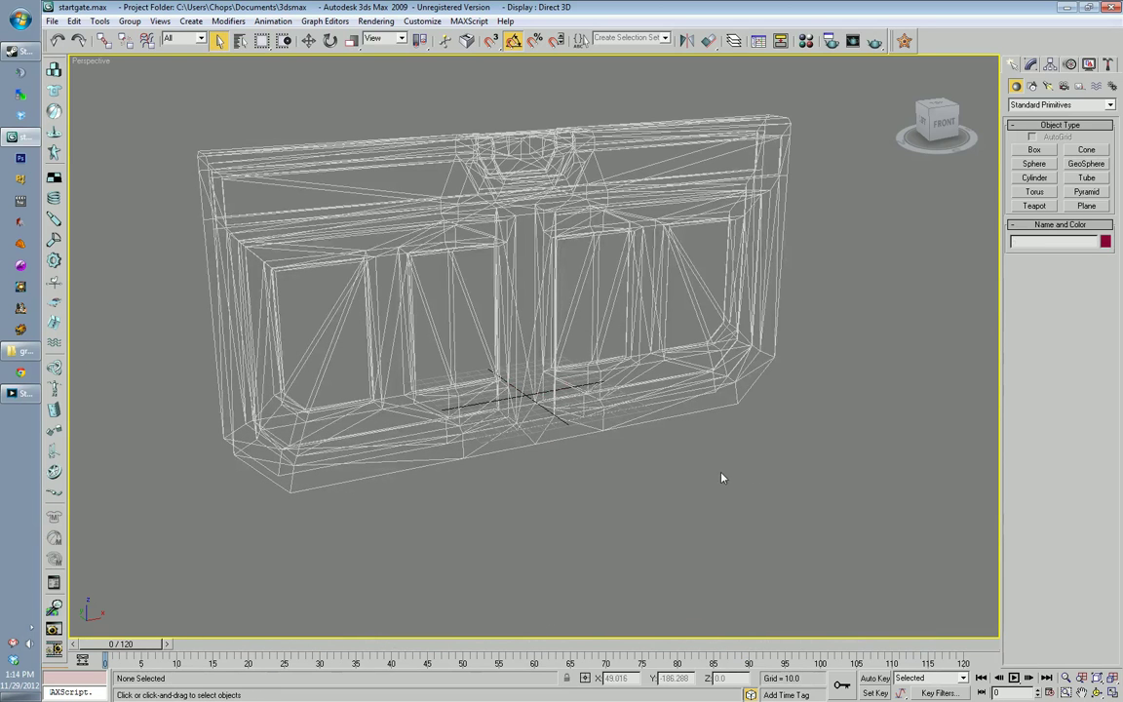
# Step: Check what the default and skeleton layers contain by toggling their visibility, leaving both layers visible
pyautogui.click(522, 122)
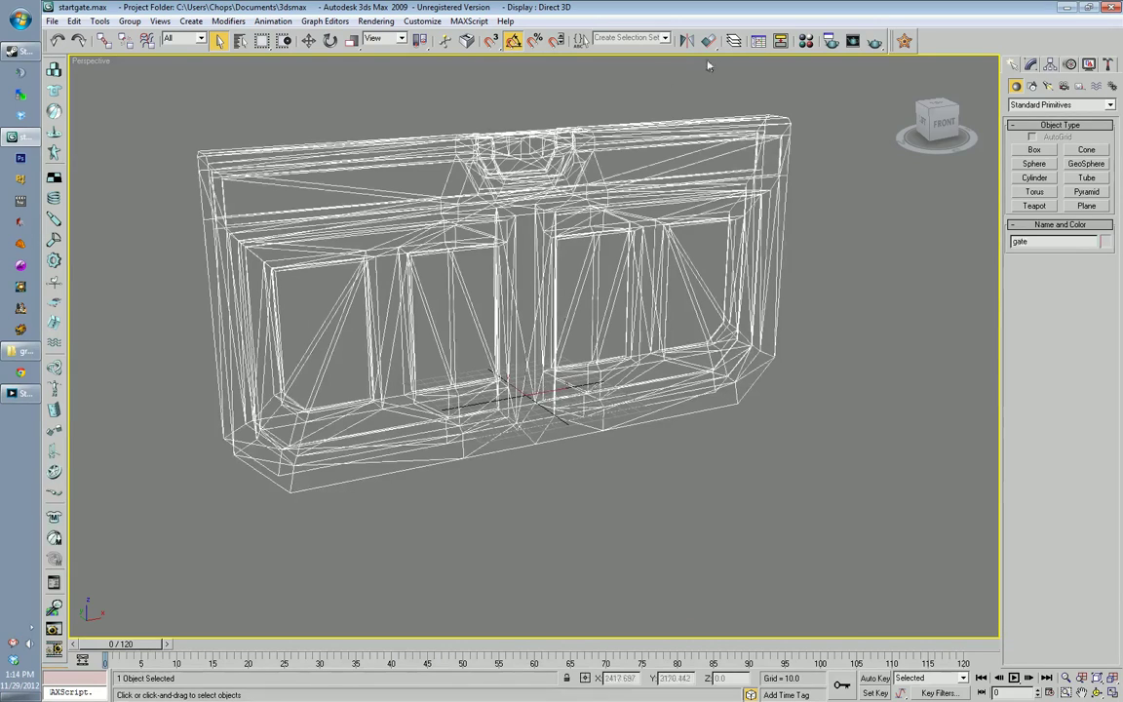
pyautogui.click(734, 40)
pyautogui.click(815, 178)
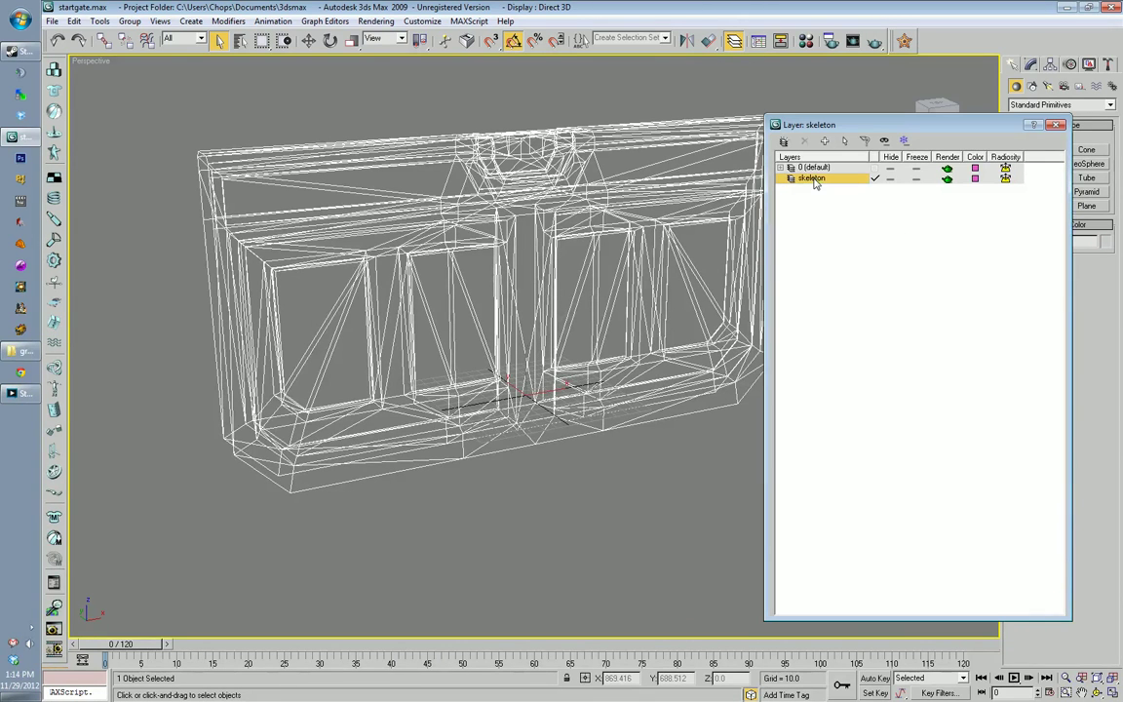
pyautogui.click(781, 167)
pyautogui.click(814, 179)
pyautogui.click(781, 169)
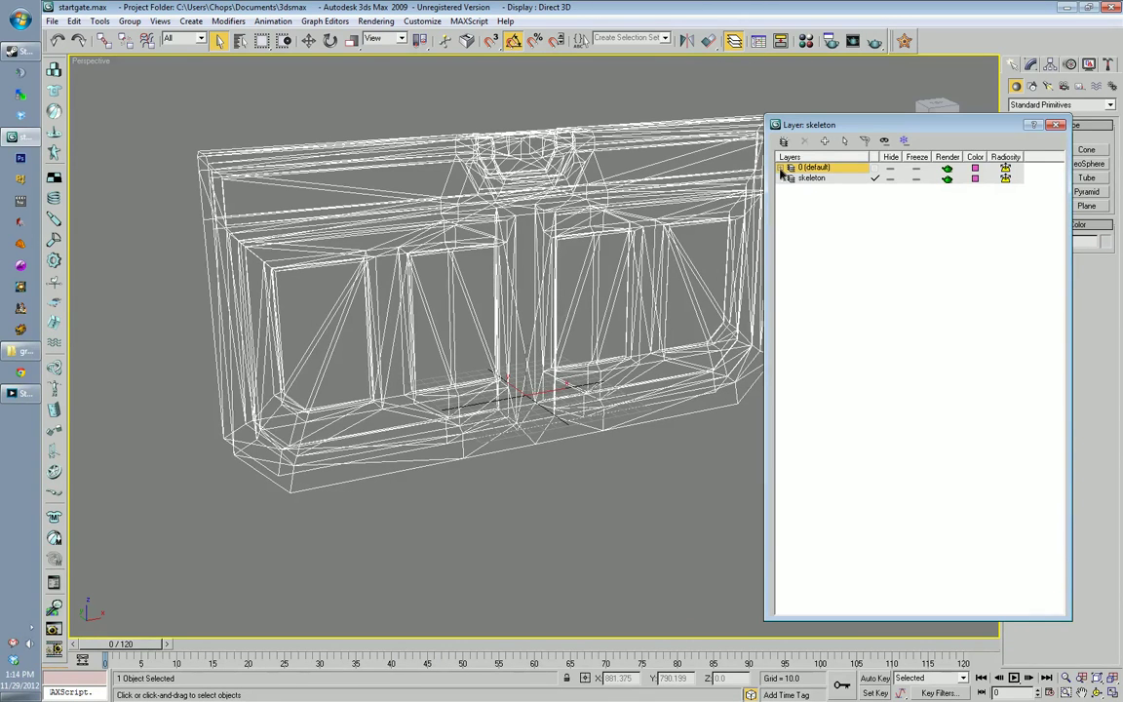
pyautogui.click(889, 168)
pyautogui.click(889, 168)
pyautogui.click(890, 178)
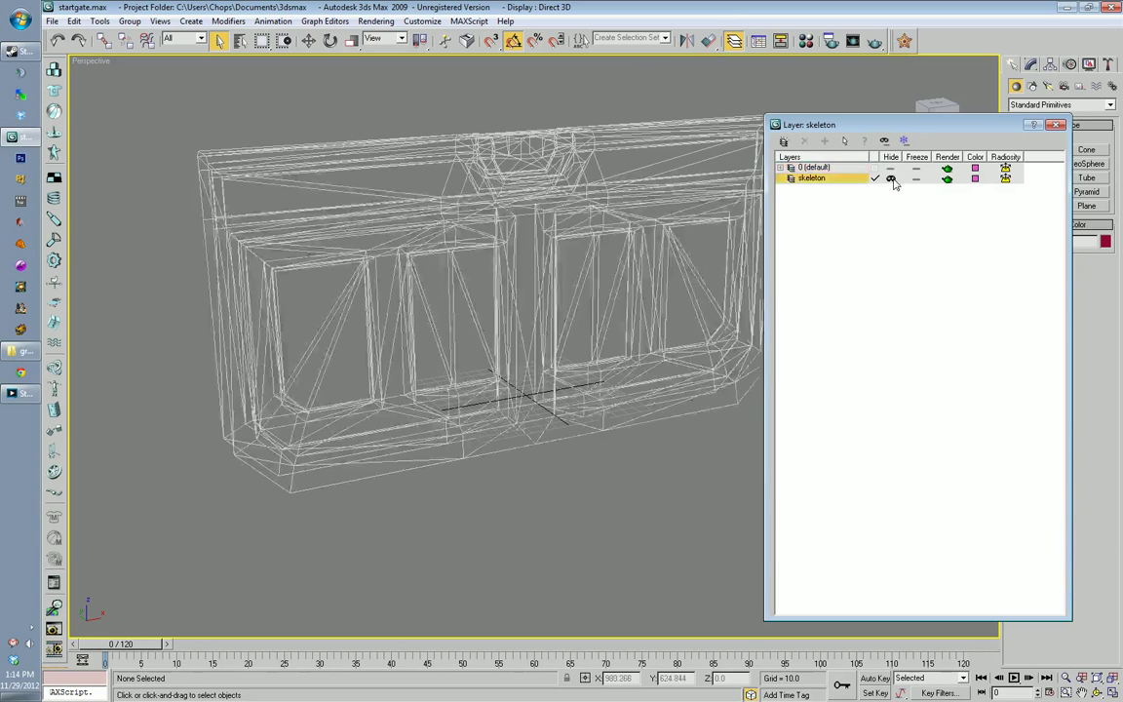
pyautogui.click(885, 180)
pyautogui.moveTo(873, 121); pyautogui.dragTo(835, 128)
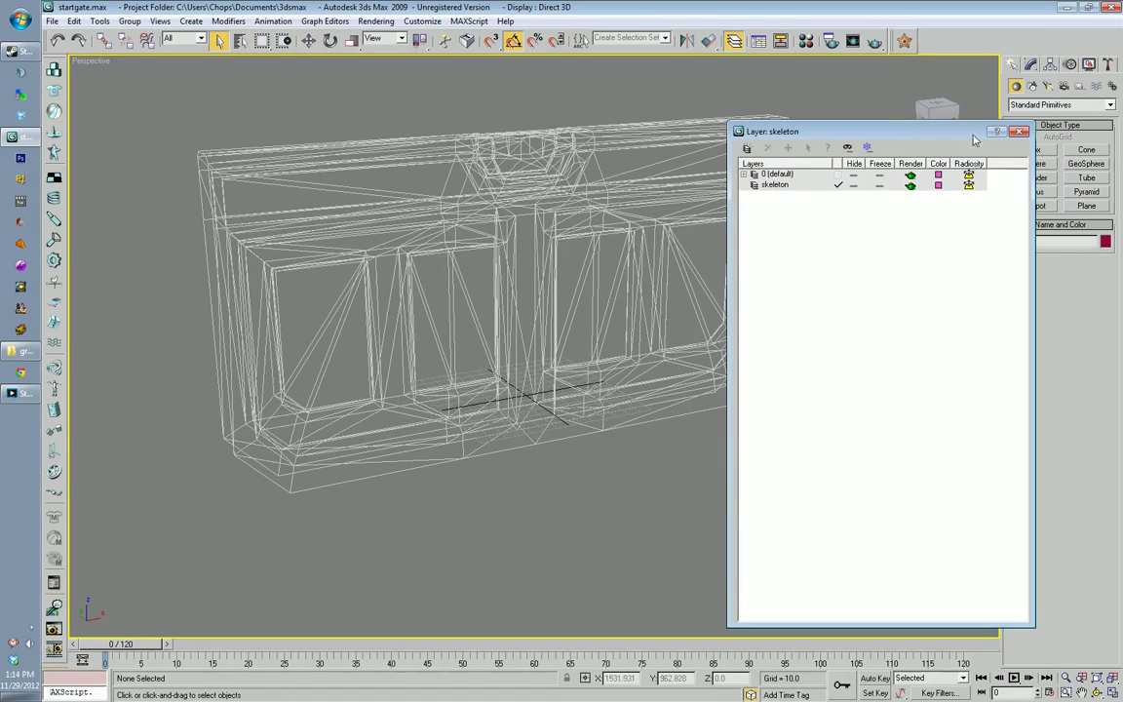
pyautogui.click(1018, 131)
# Step: Return the perspective view to Smooth + Highlights shading with the gate selected
pyautogui.keyDown('alt'); pyautogui.moveTo(507, 314); pyautogui.dragTo(543, 307, button='middle'); pyautogui.keyUp('alt')
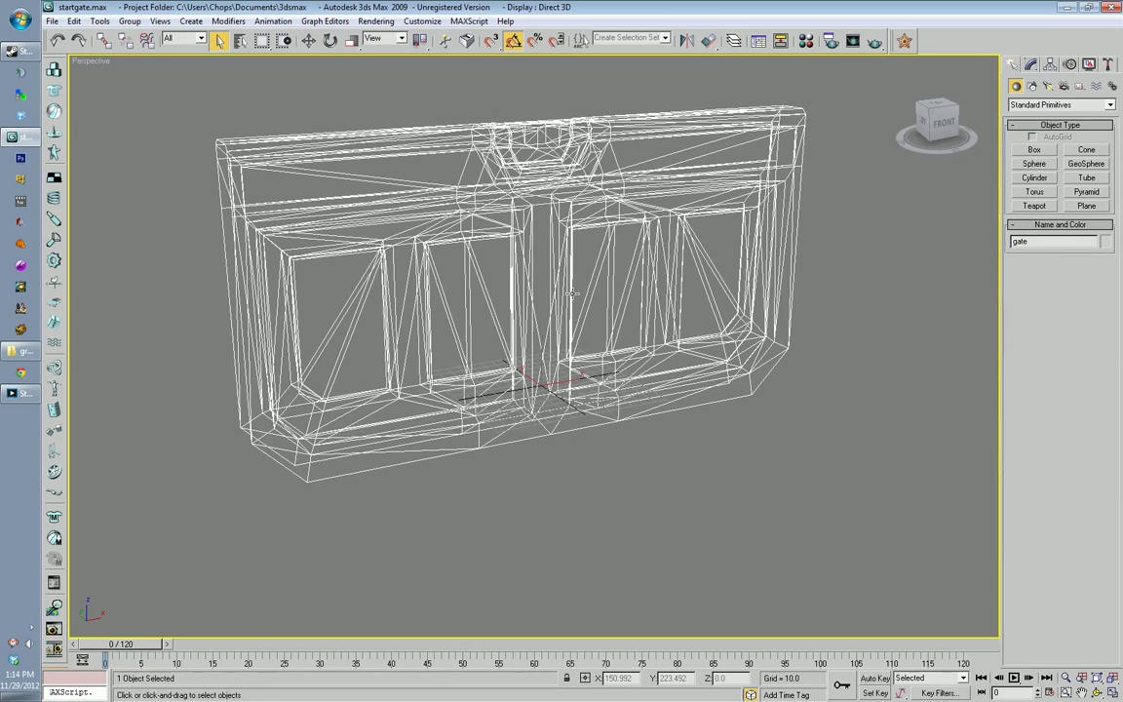
pyautogui.rightClick(89, 61)
pyautogui.click(125, 89)
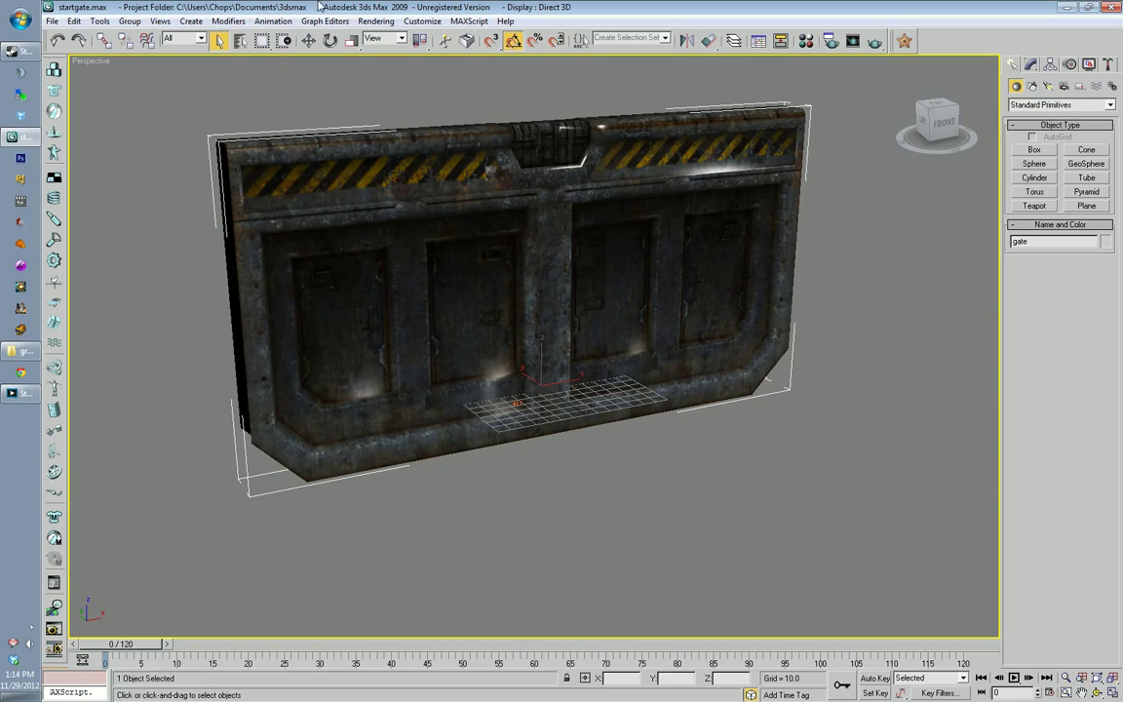
# Step: Draw a single bone with its end bone on the ground in front of the gate using Bone Tools
pyautogui.click(276, 22)
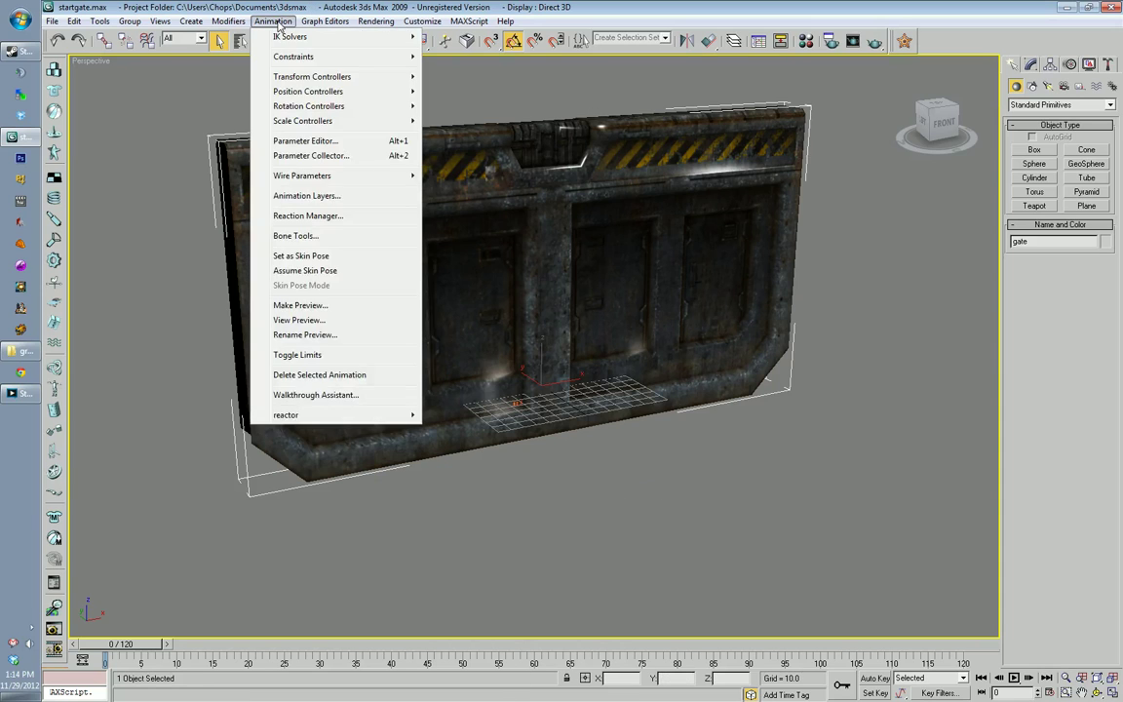
pyautogui.click(295, 237)
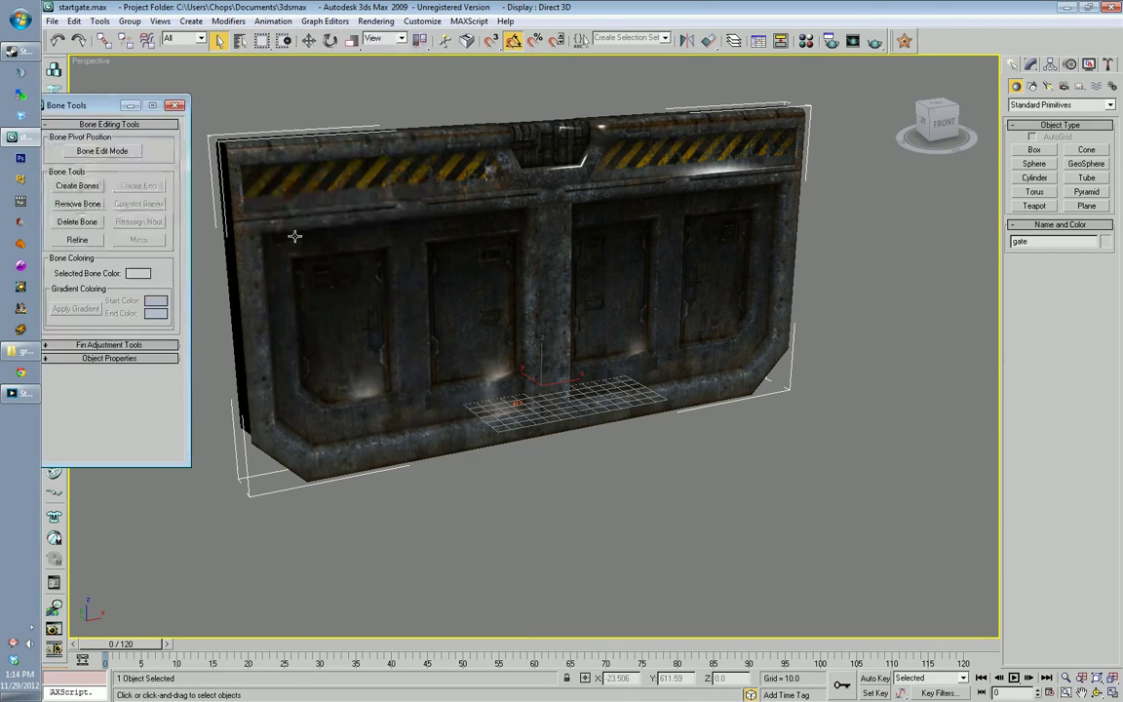
pyautogui.moveTo(101, 104); pyautogui.dragTo(151, 105)
pyautogui.click(141, 188)
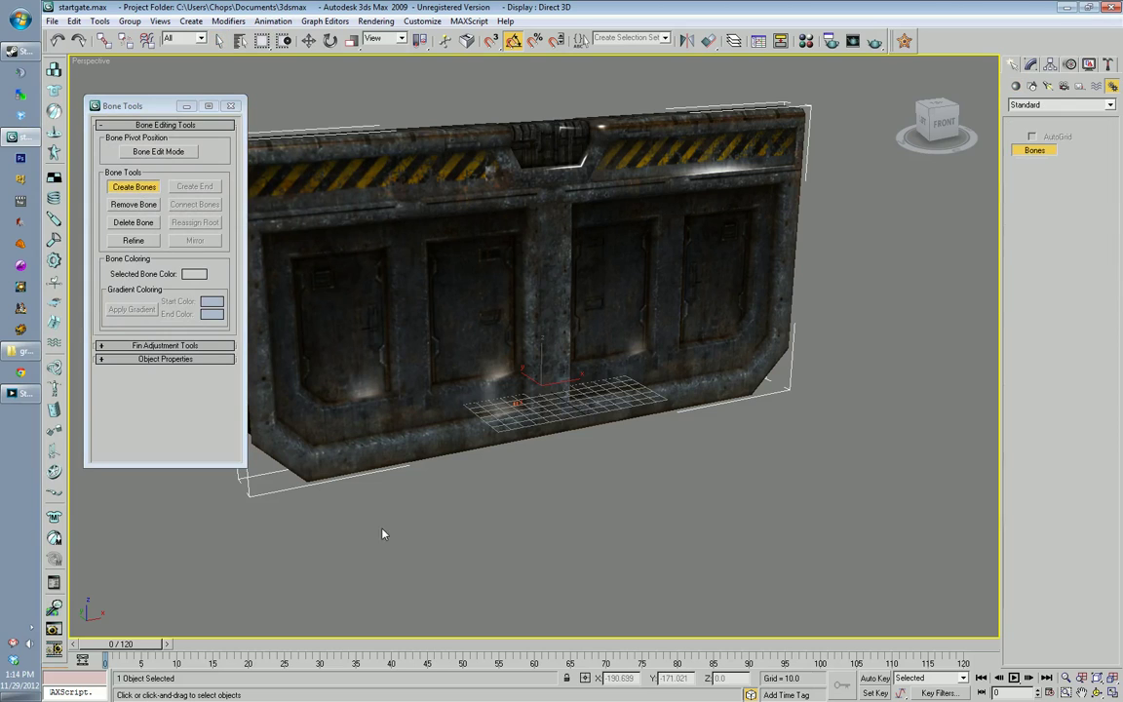
pyautogui.click(383, 528)
pyautogui.click(552, 495)
pyautogui.rightClick(586, 484)
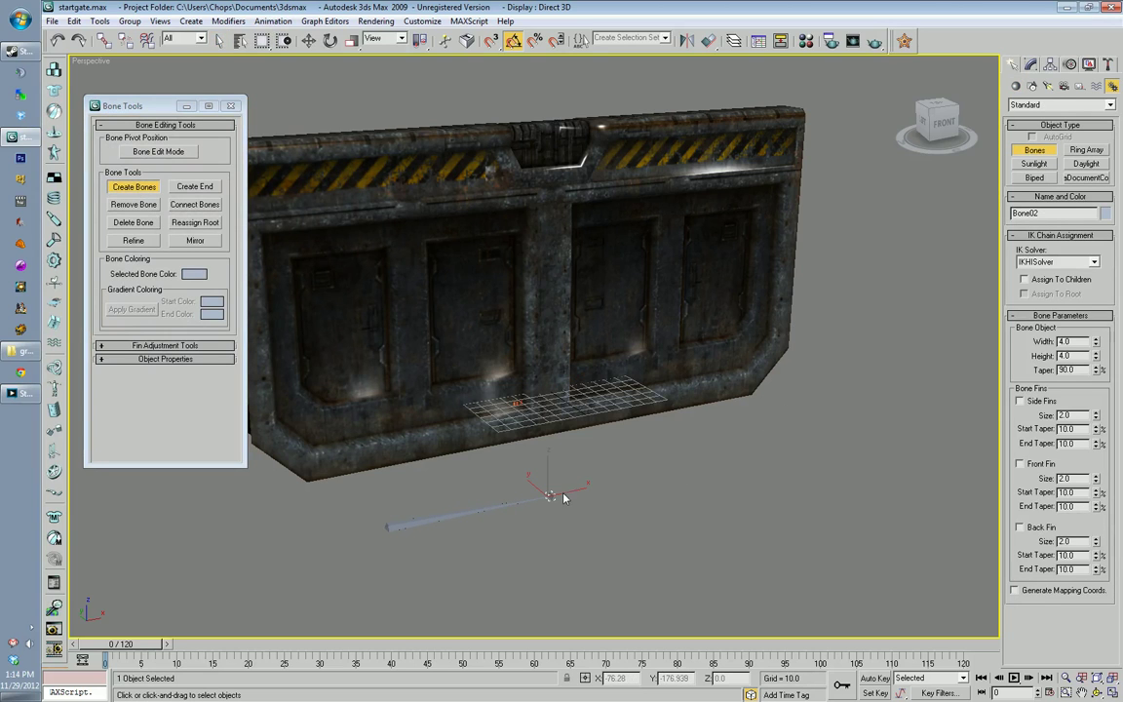
pyautogui.rightClick(487, 517)
# Step: Delete the long bone, keep only the small end bone, and rename that one as root
pyautogui.click(476, 512)
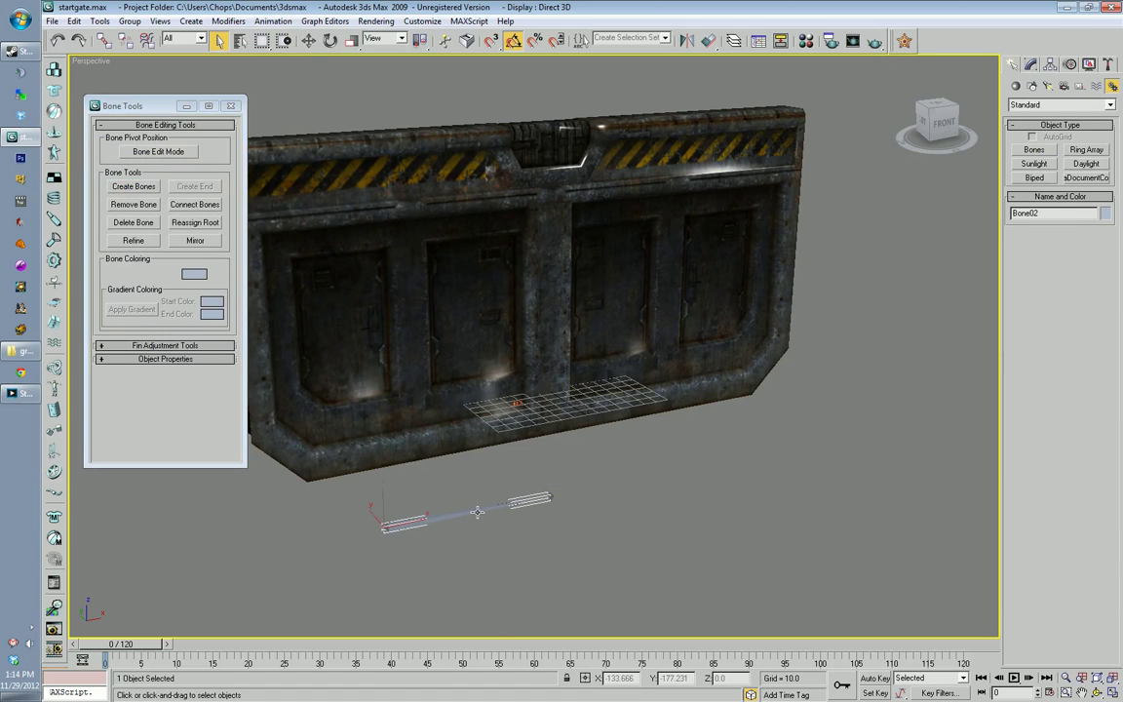
pyautogui.press('Delete')
pyautogui.scroll(5, 565, 504)
pyautogui.moveTo(568, 503); pyautogui.dragTo(576, 449, button='middle')
pyautogui.scroll(-4, 576, 449)
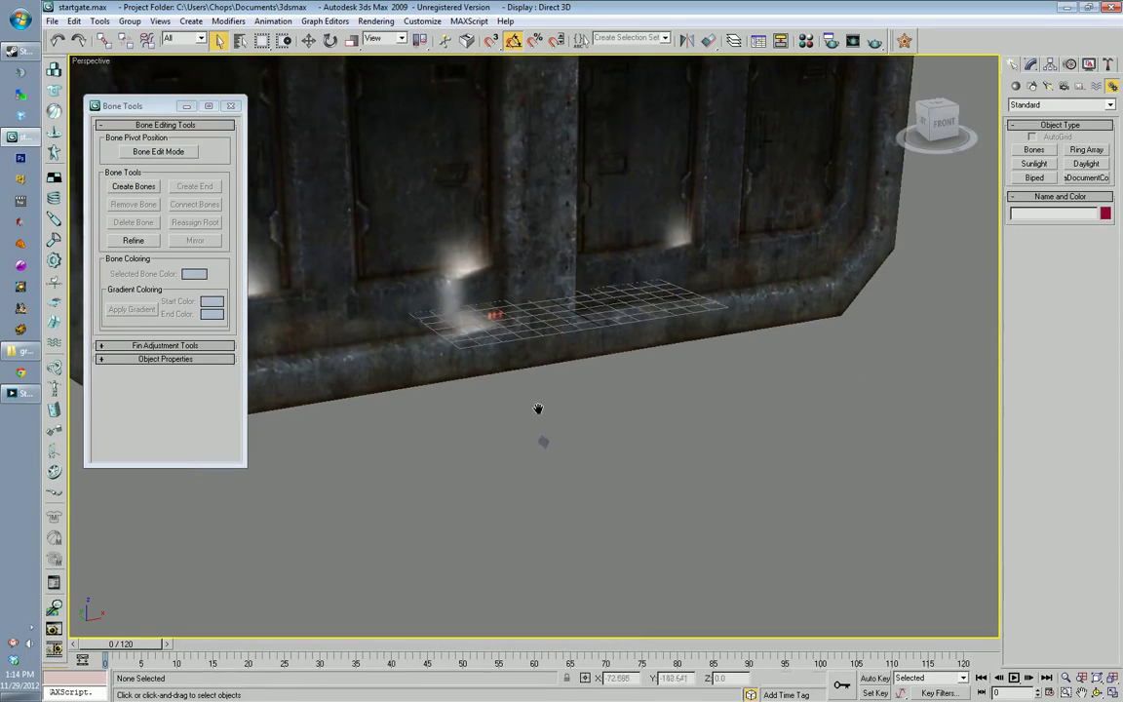
pyautogui.click(547, 432)
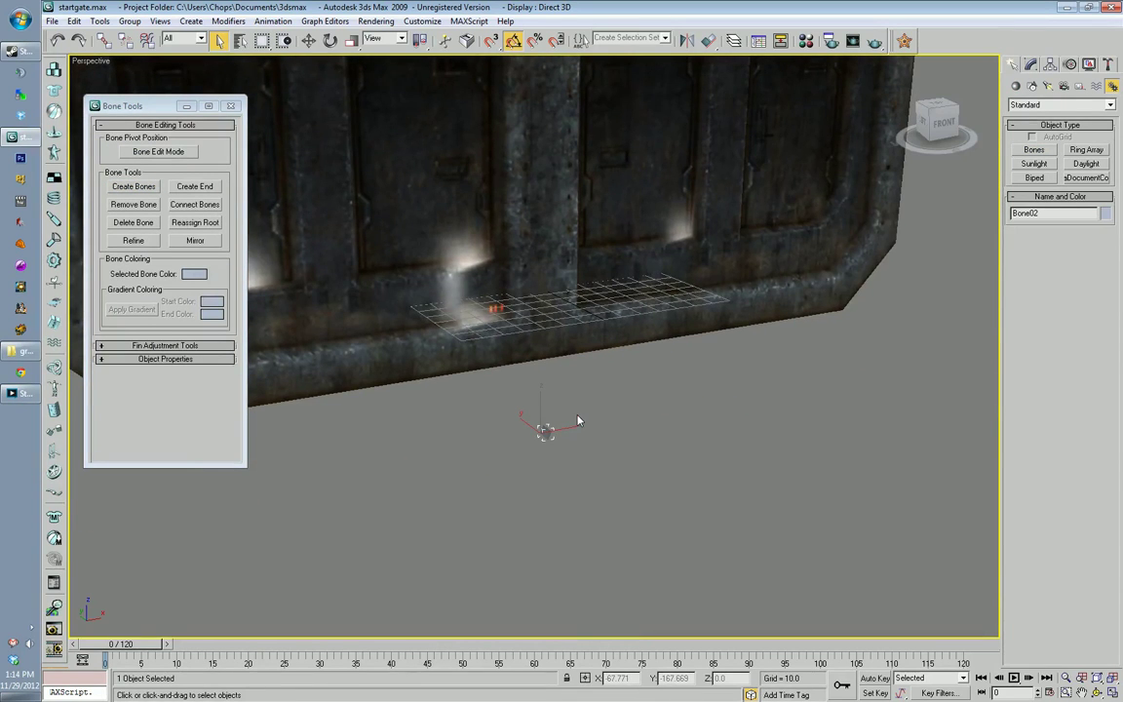
pyautogui.doubleClick(1026, 213)
pyautogui.write('root')
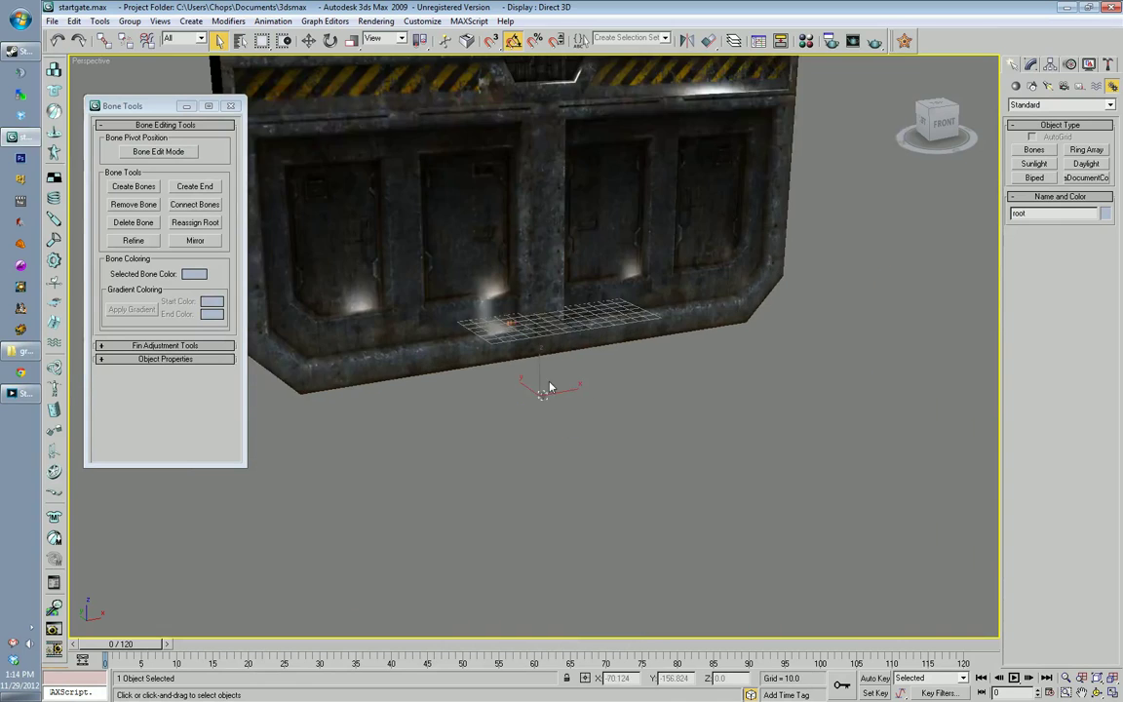
# Step: Move the root bone to the world origin by setting its X and Y positions to 0
pyautogui.click(308, 40)
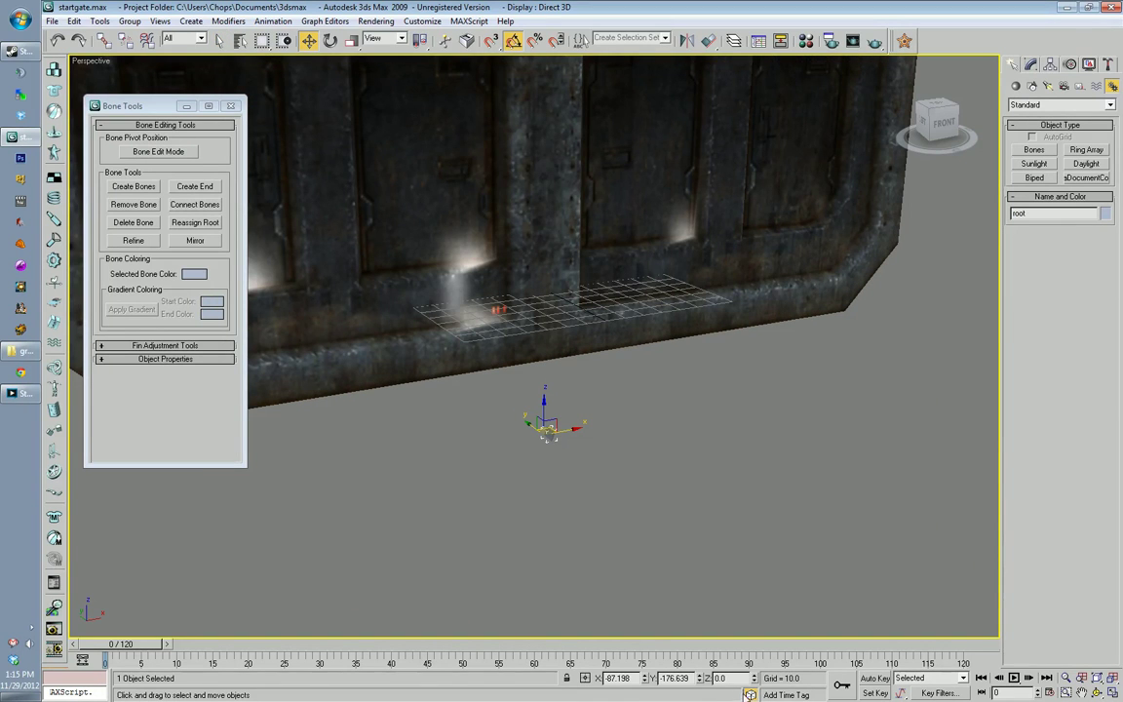
pyautogui.rightClick(698, 678)
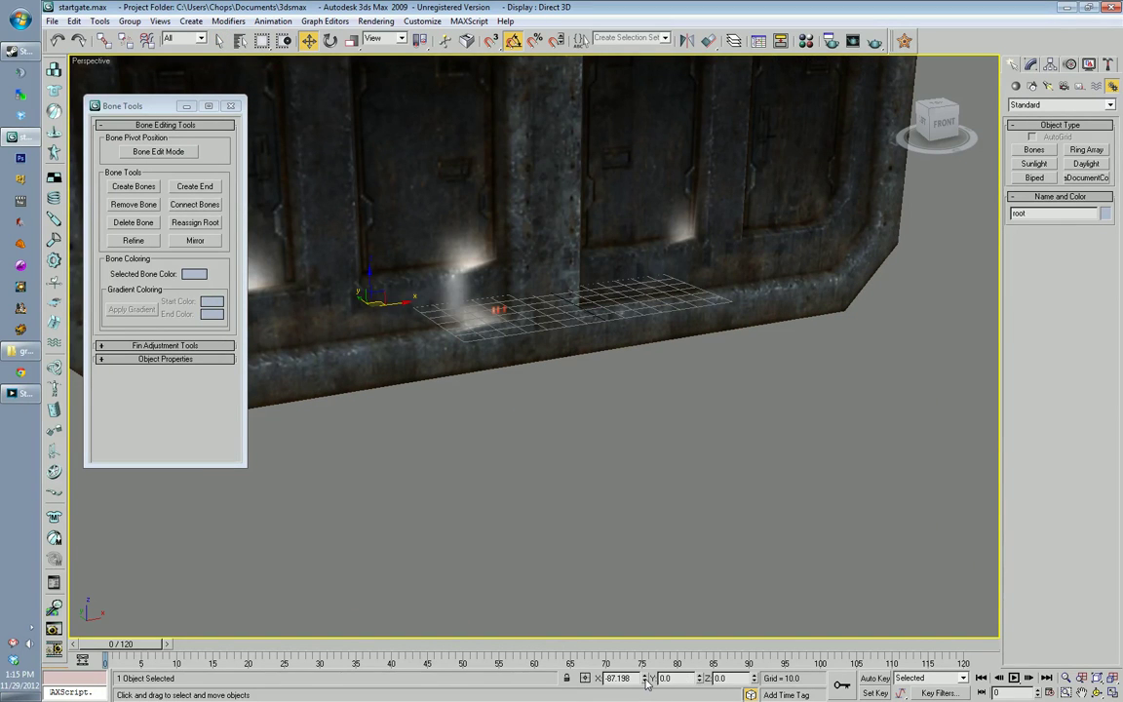
pyautogui.rightClick(645, 679)
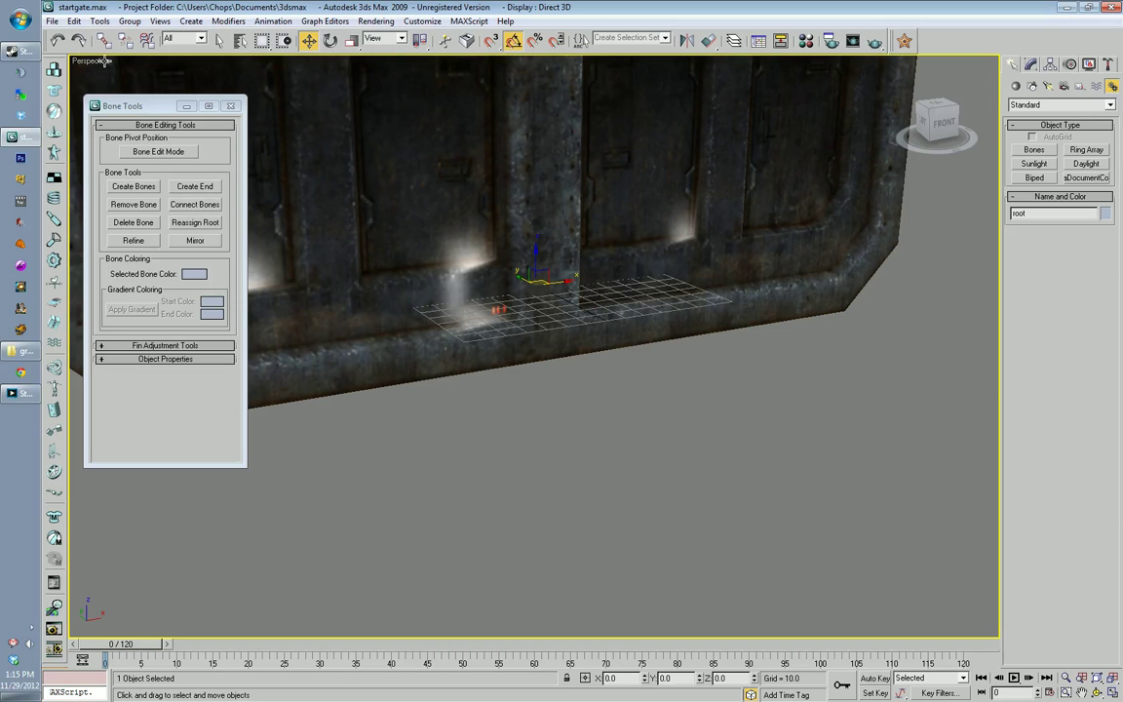
pyautogui.moveTo(610, 372); pyautogui.dragTo(601, 439, button='middle')
pyautogui.scroll(3, 600, 439)
pyautogui.scroll(-4, 600, 439)
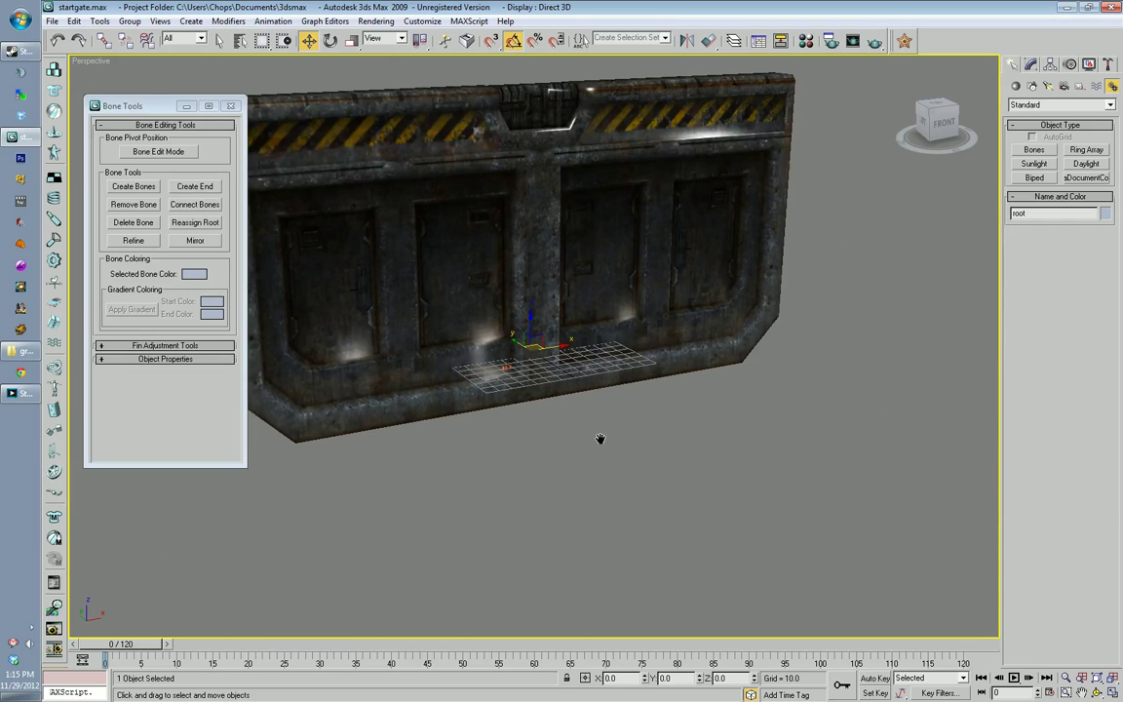
# Step: Switch the view to wireframe and compare the root bone's position with the gate's pivot
pyautogui.click(84, 61)
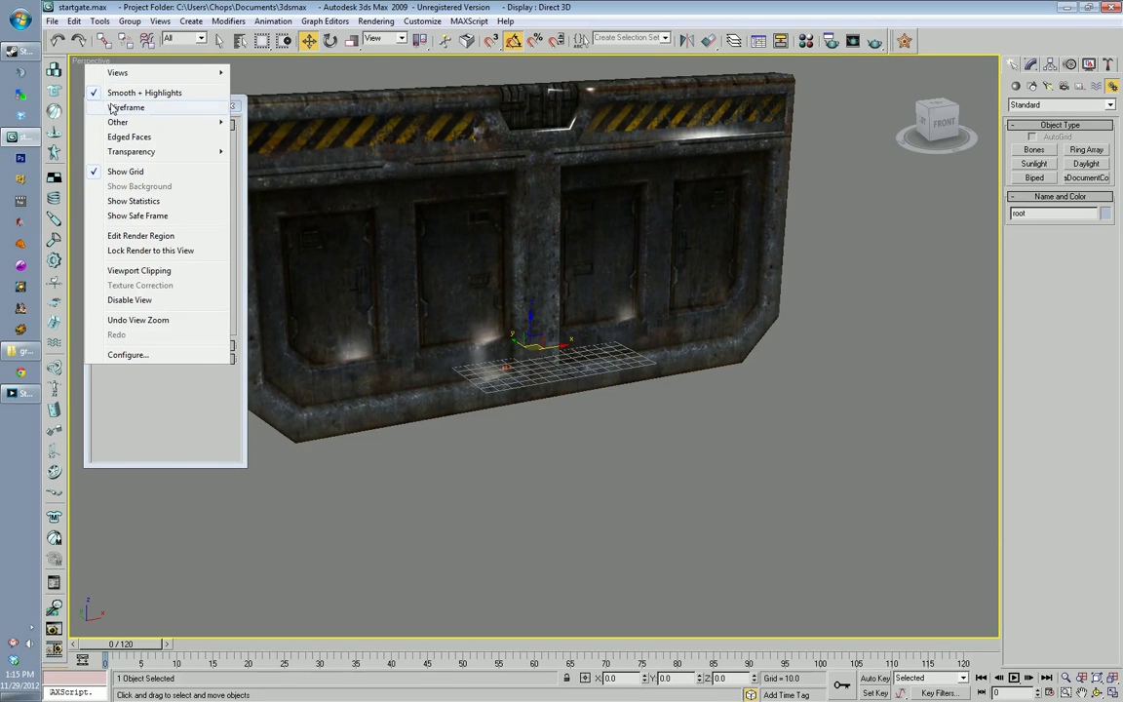
pyautogui.click(102, 103)
pyautogui.scroll(3, 536, 386)
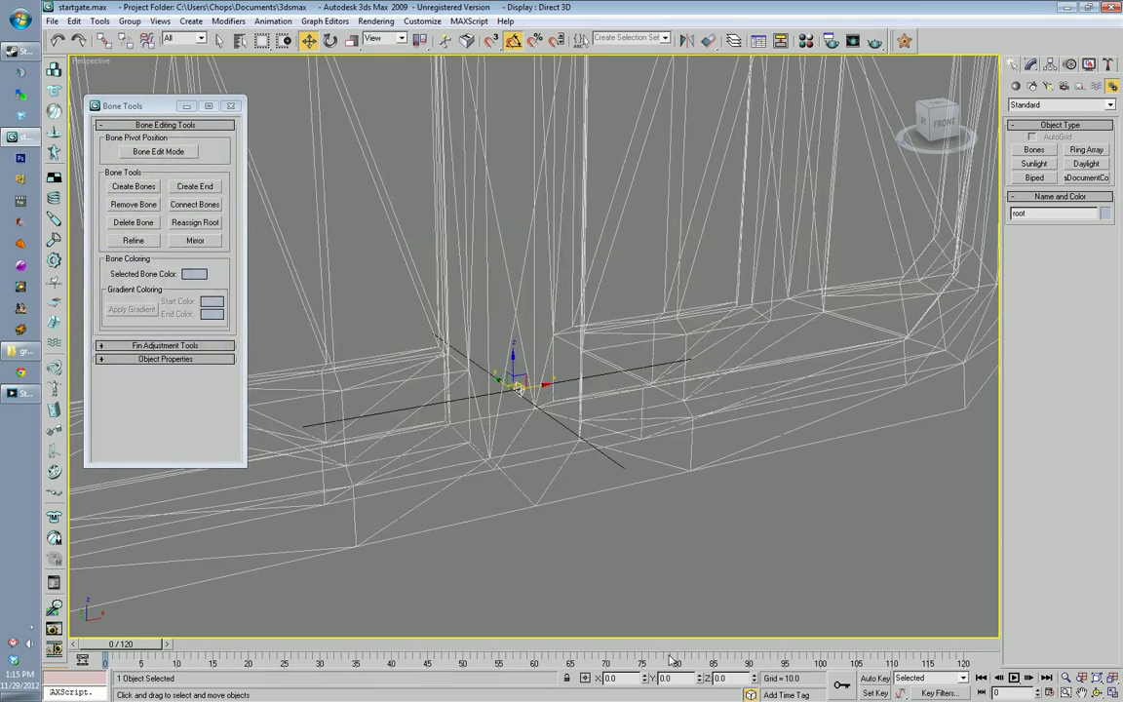
pyautogui.scroll(2, 590, 398)
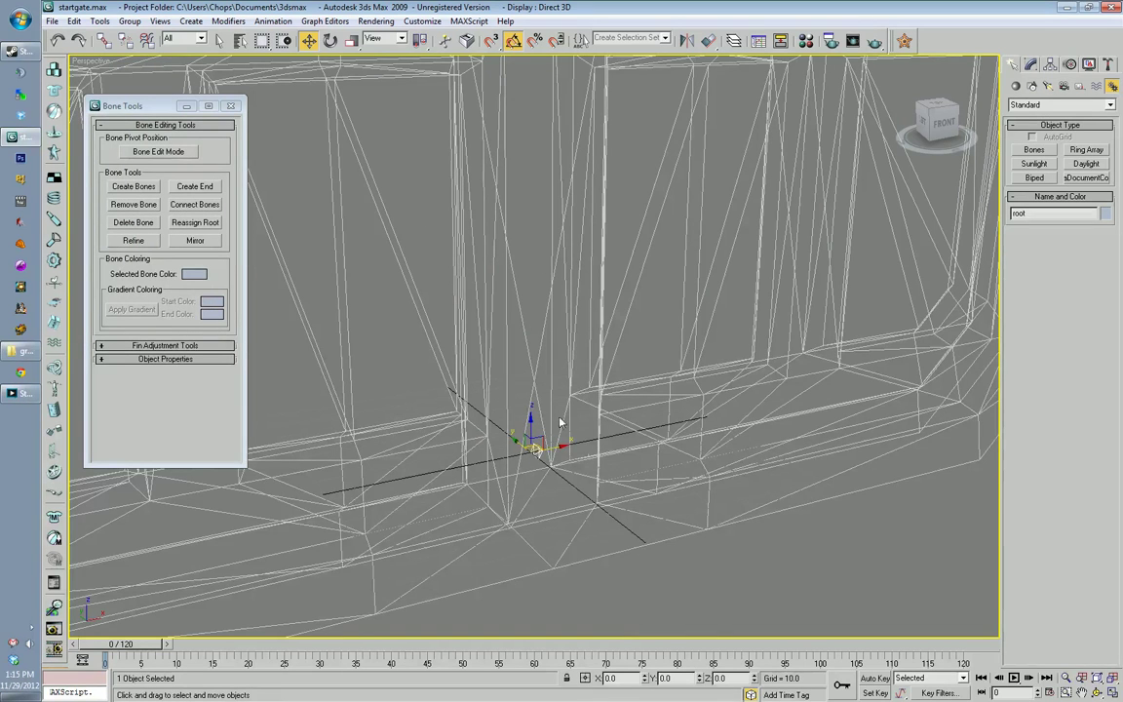
pyautogui.scroll(-3, 696, 336)
pyautogui.moveTo(700, 367); pyautogui.dragTo(703, 383, button='middle')
pyautogui.scroll(3, 702, 375)
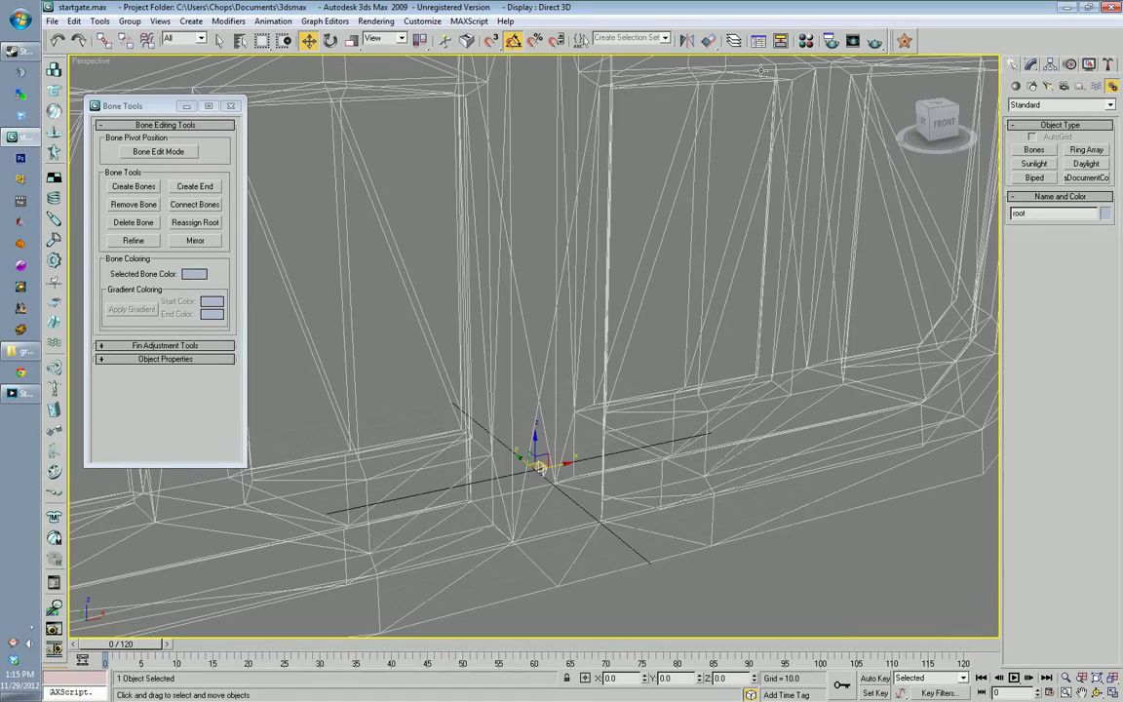
pyautogui.moveTo(716, 307); pyautogui.dragTo(719, 333, button='middle')
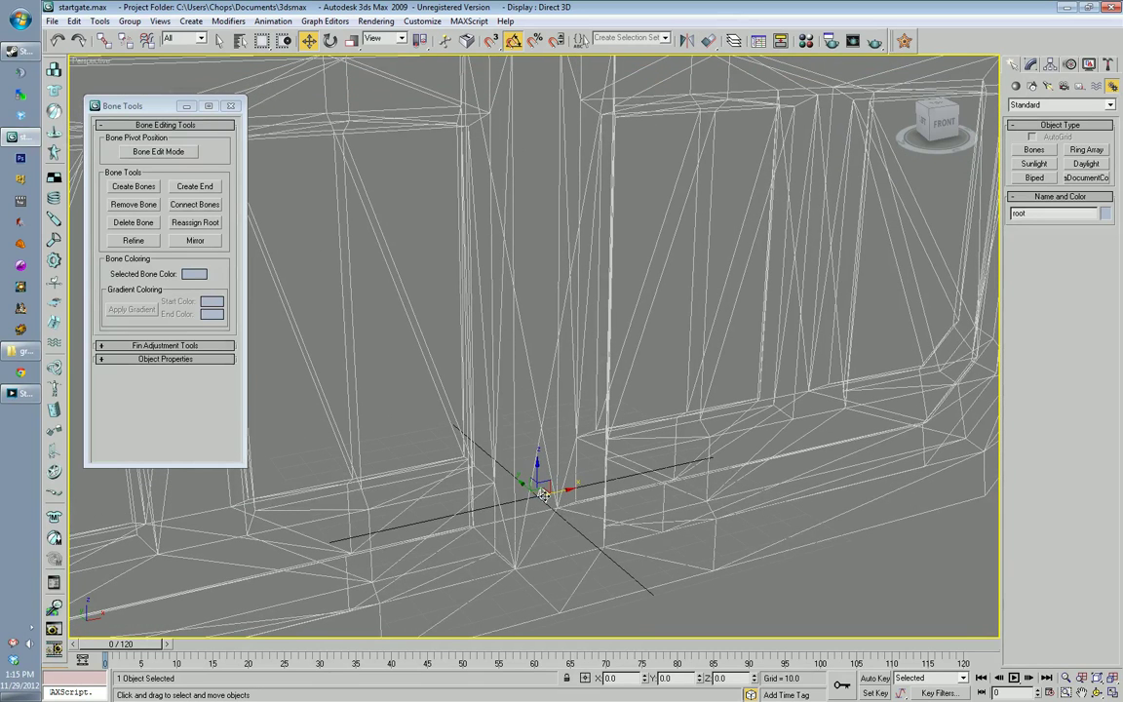
pyautogui.click(552, 230)
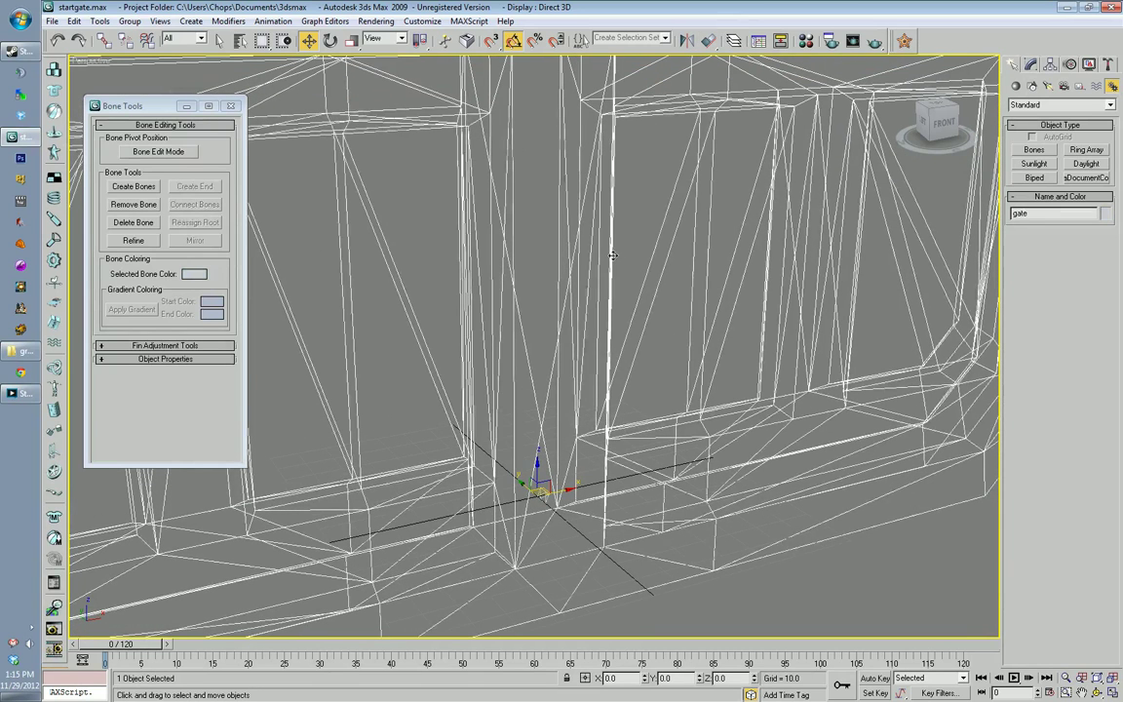
pyautogui.click(545, 498)
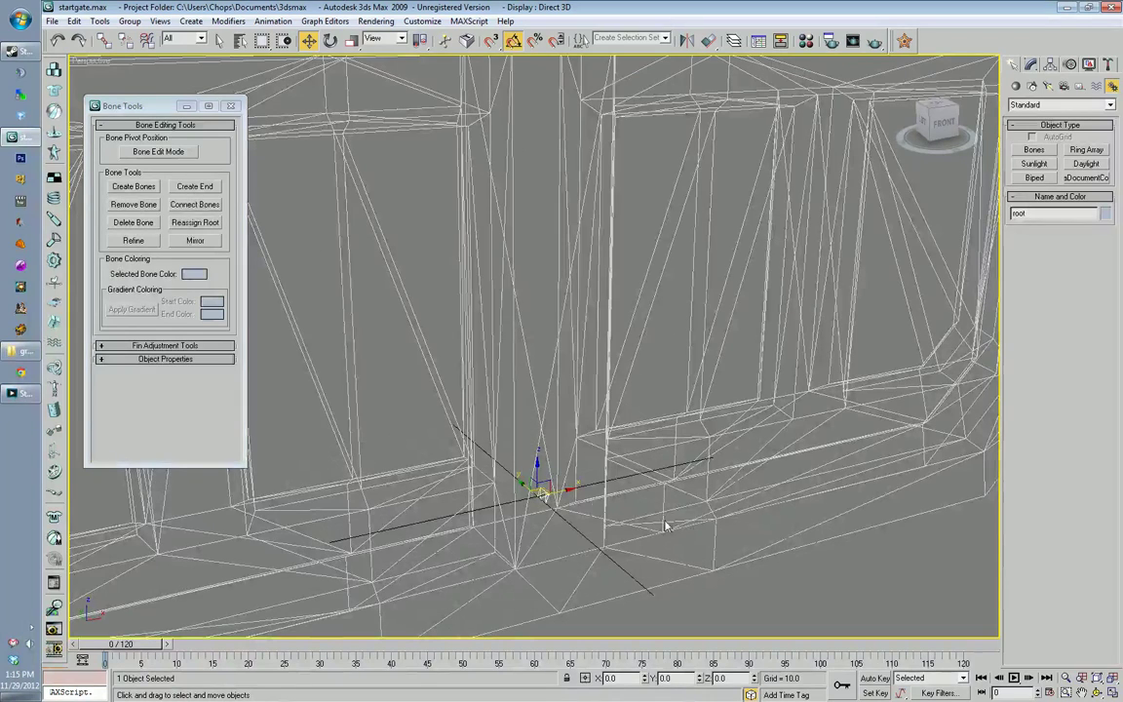
# Step: Align the root bone to the gate's pivot point in X, Y and Z position and in X, Y and Z orientation
pyautogui.scroll(-3, 662, 512)
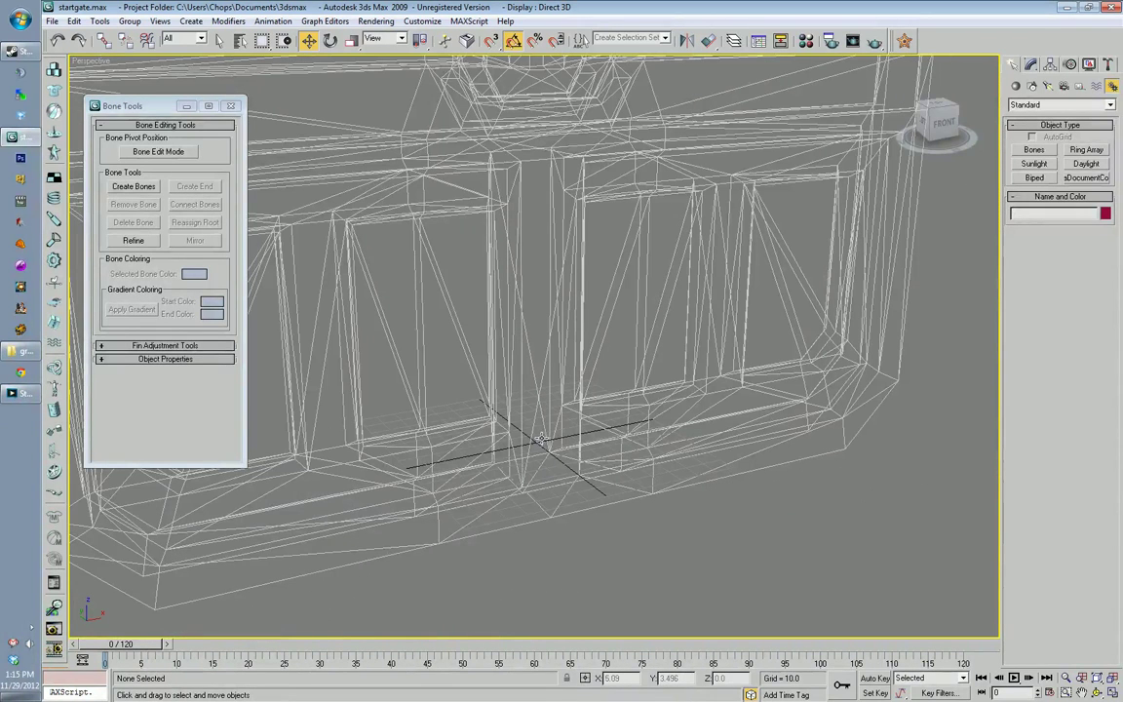
pyautogui.click(709, 40)
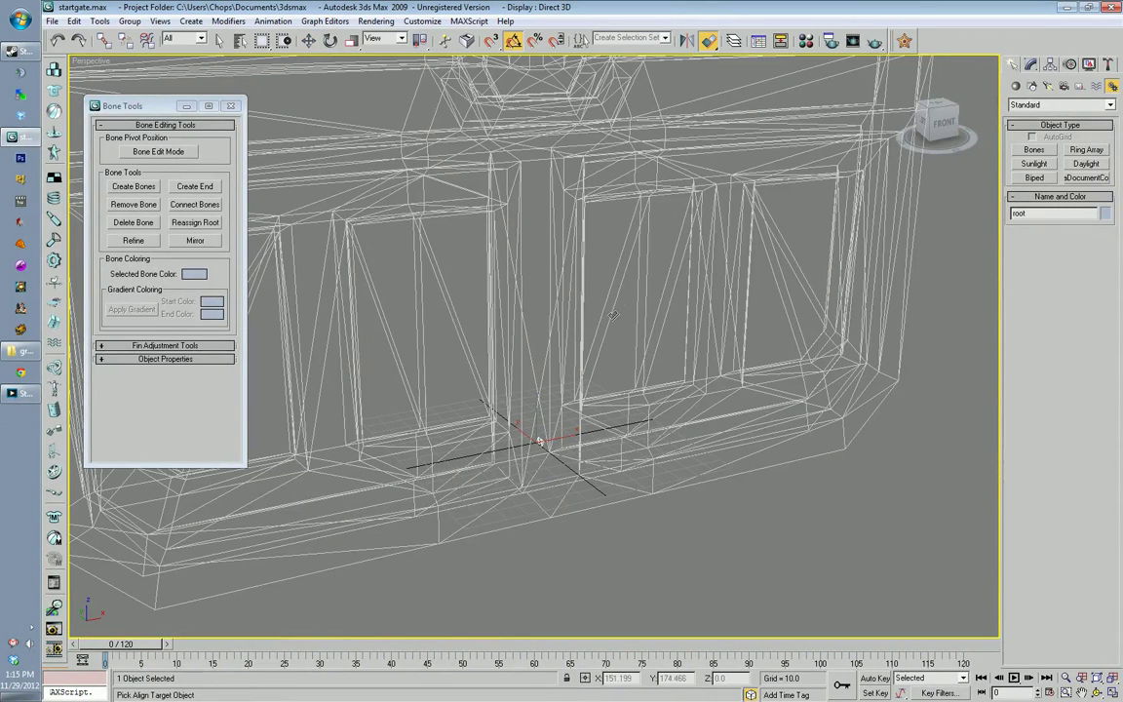
pyautogui.click(527, 261)
pyautogui.moveTo(546, 230); pyautogui.dragTo(708, 200)
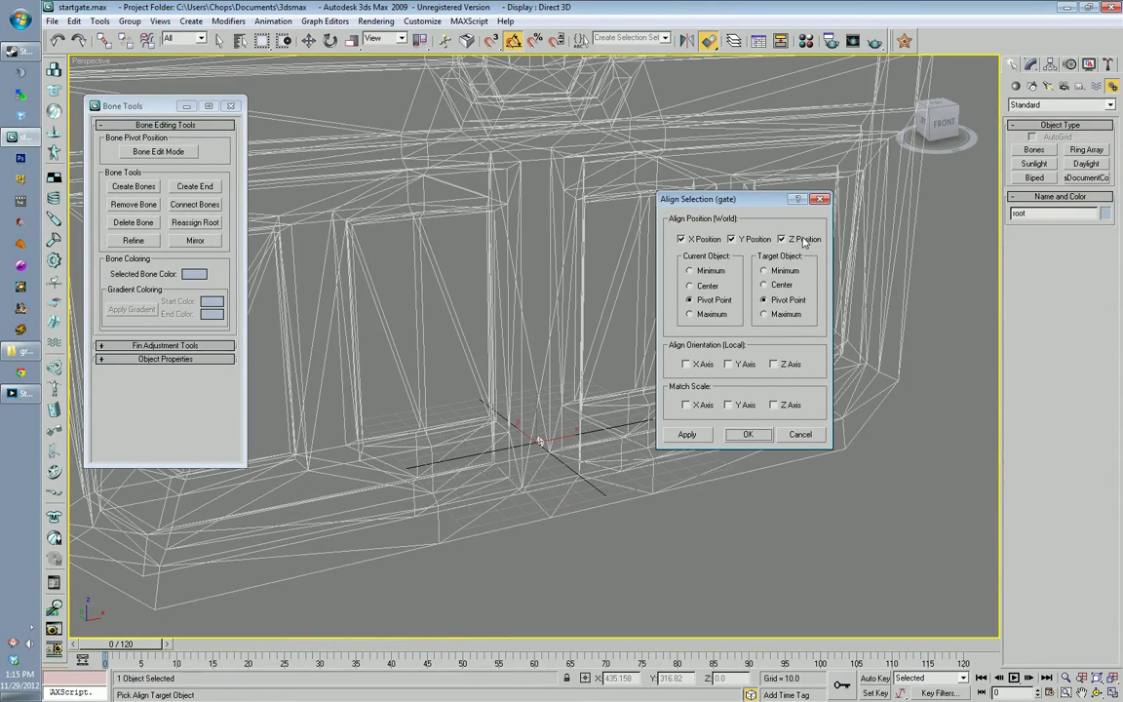
pyautogui.click(687, 364)
pyautogui.click(731, 363)
pyautogui.click(775, 364)
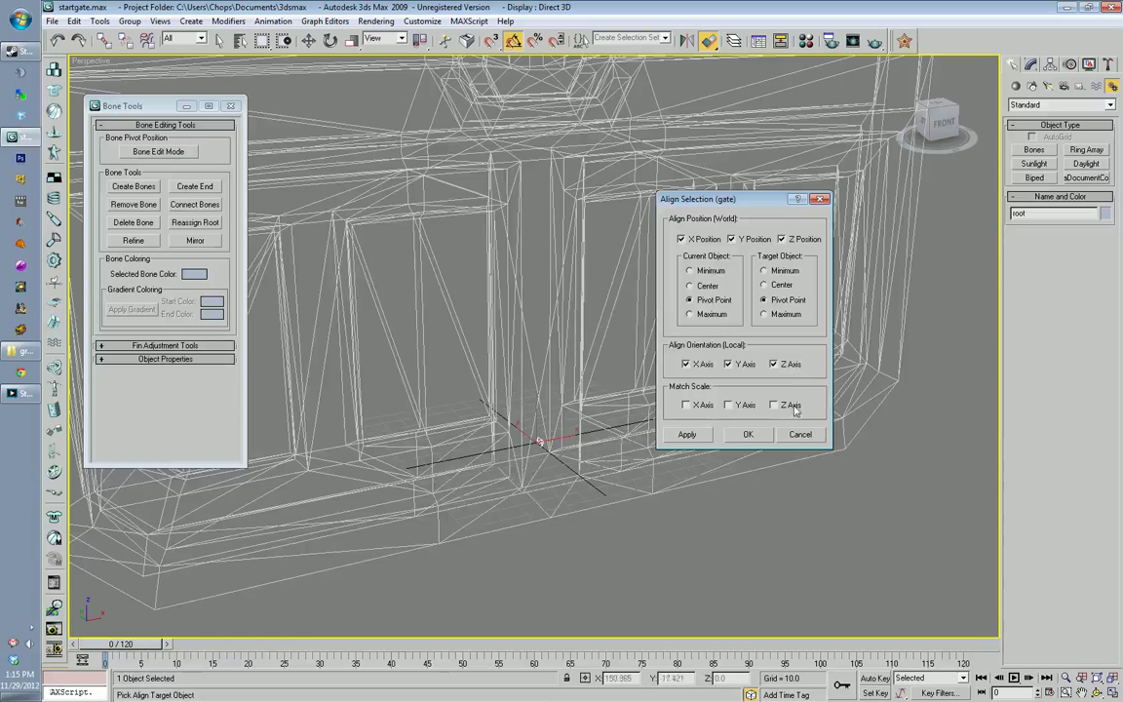
pyautogui.click(686, 434)
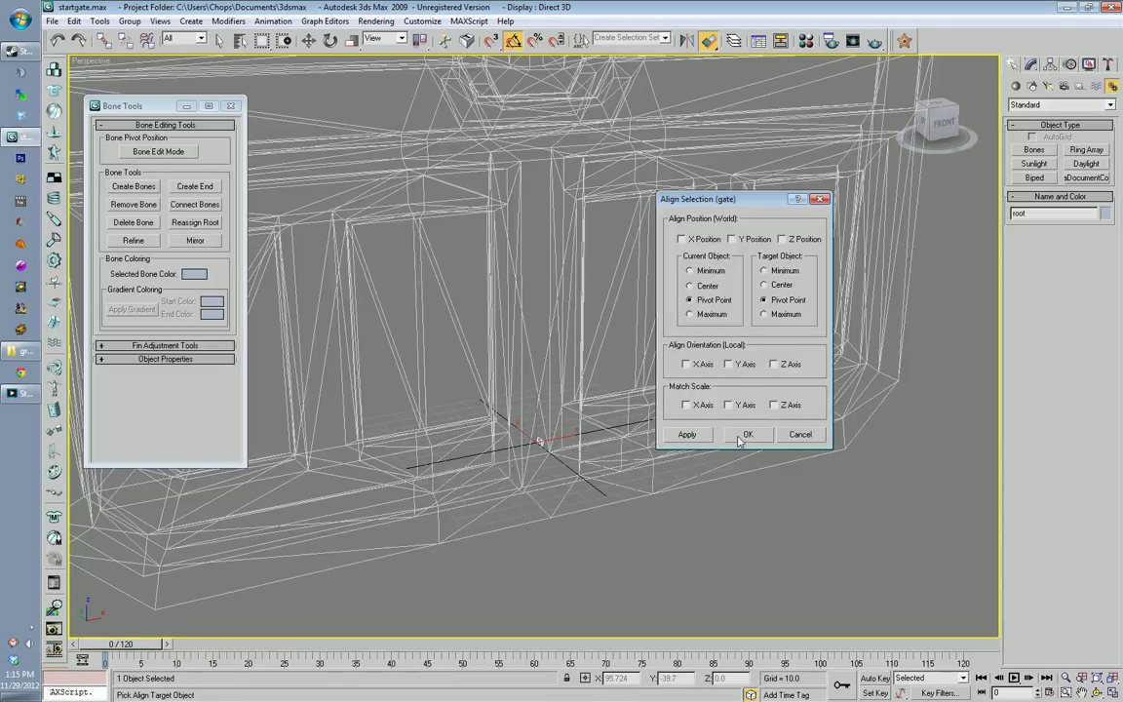
pyautogui.click(820, 199)
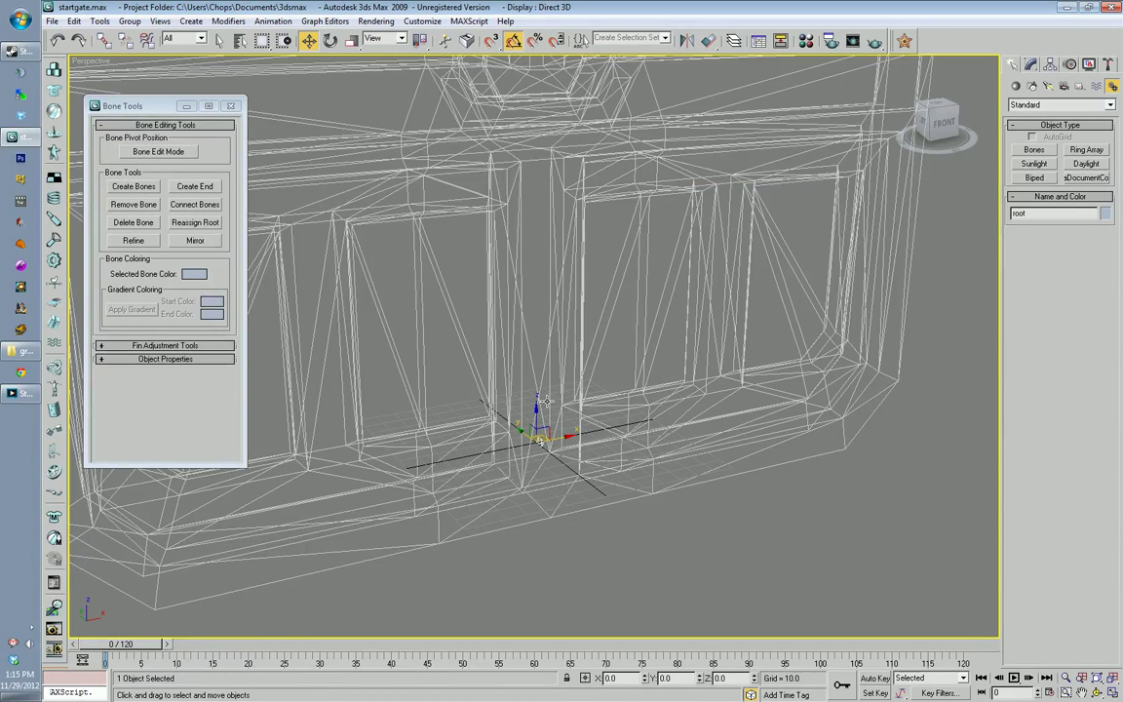
# Step: Delete the existing Skin modifier from the gate mesh
pyautogui.moveTo(631, 404); pyautogui.dragTo(692, 438, button='middle')
pyautogui.scroll(-3, 693, 437)
pyautogui.scroll(3, 690, 434)
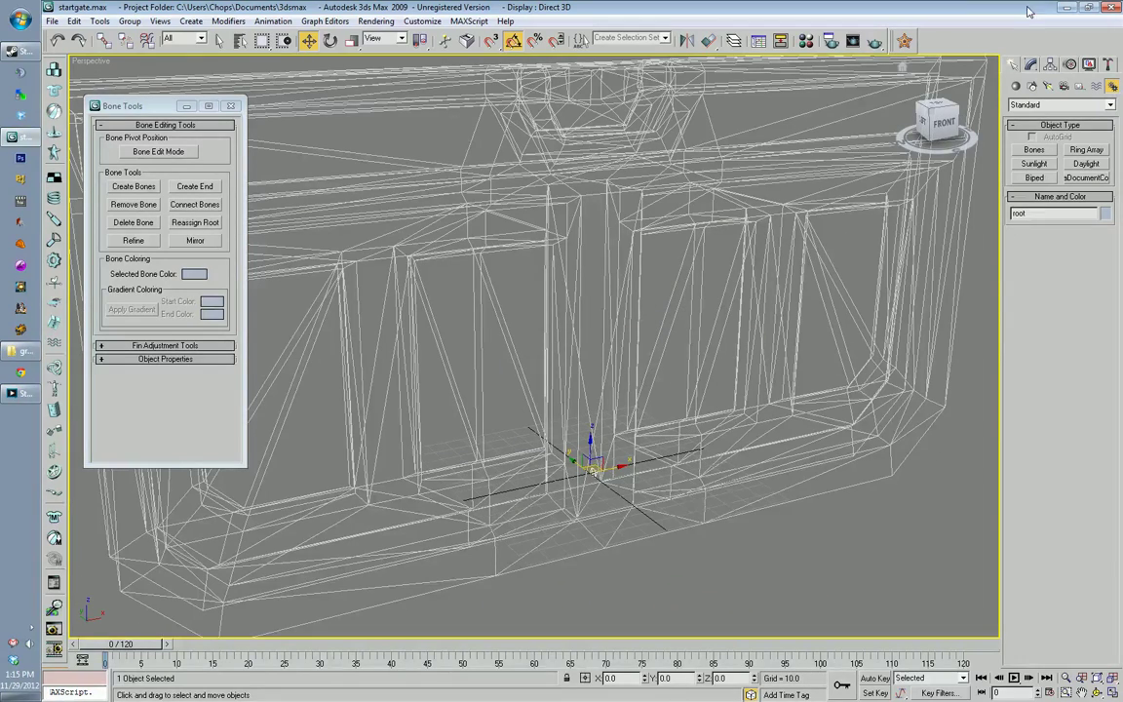
pyautogui.click(1032, 64)
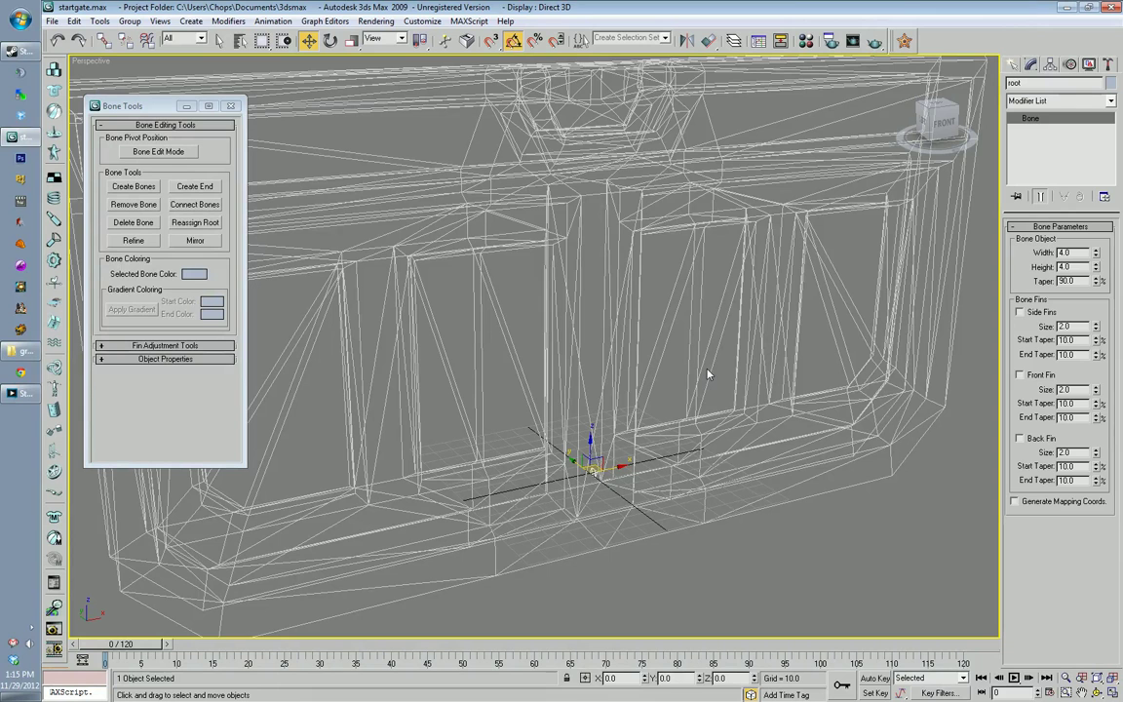
pyautogui.click(579, 163)
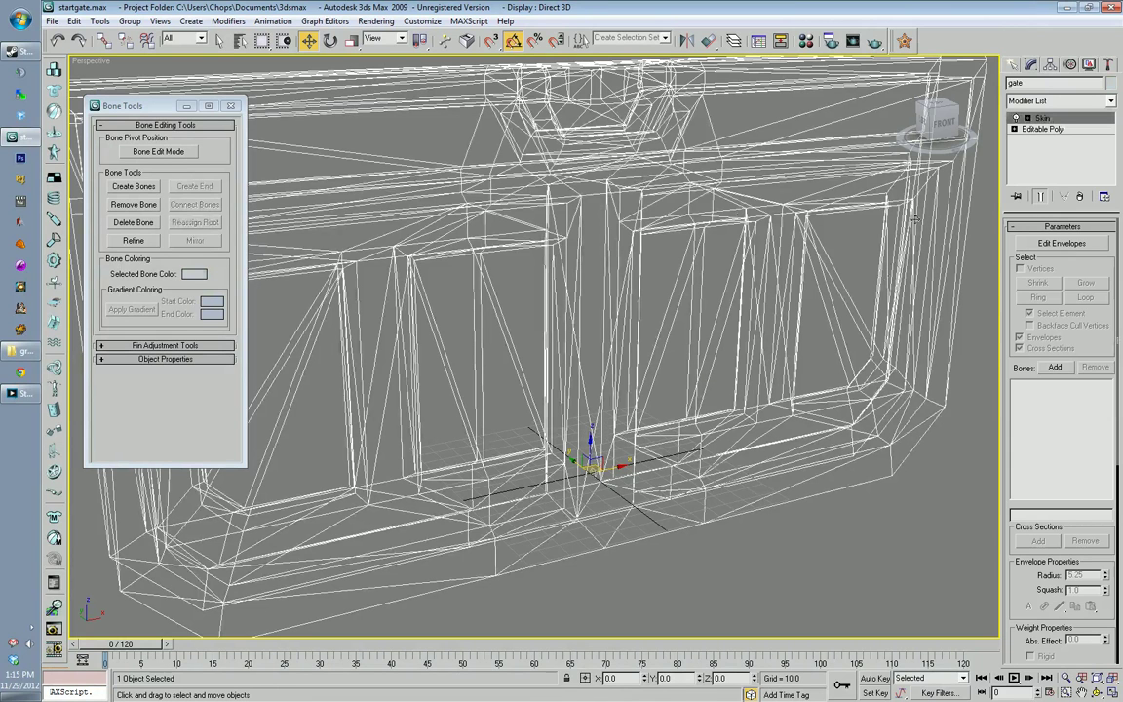
pyautogui.rightClick(1048, 119)
pyautogui.click(965, 138)
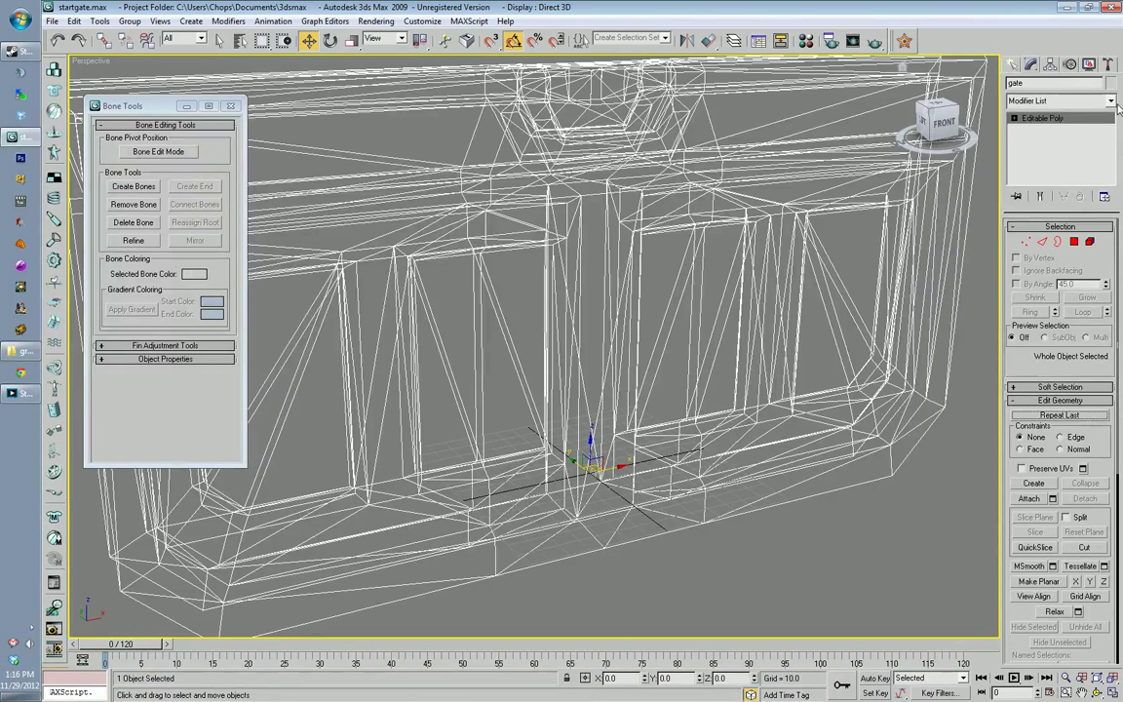
# Step: Apply a new Skin modifier to the gate's Editable Poly
pyautogui.click(1111, 101)
pyautogui.click(1111, 101)
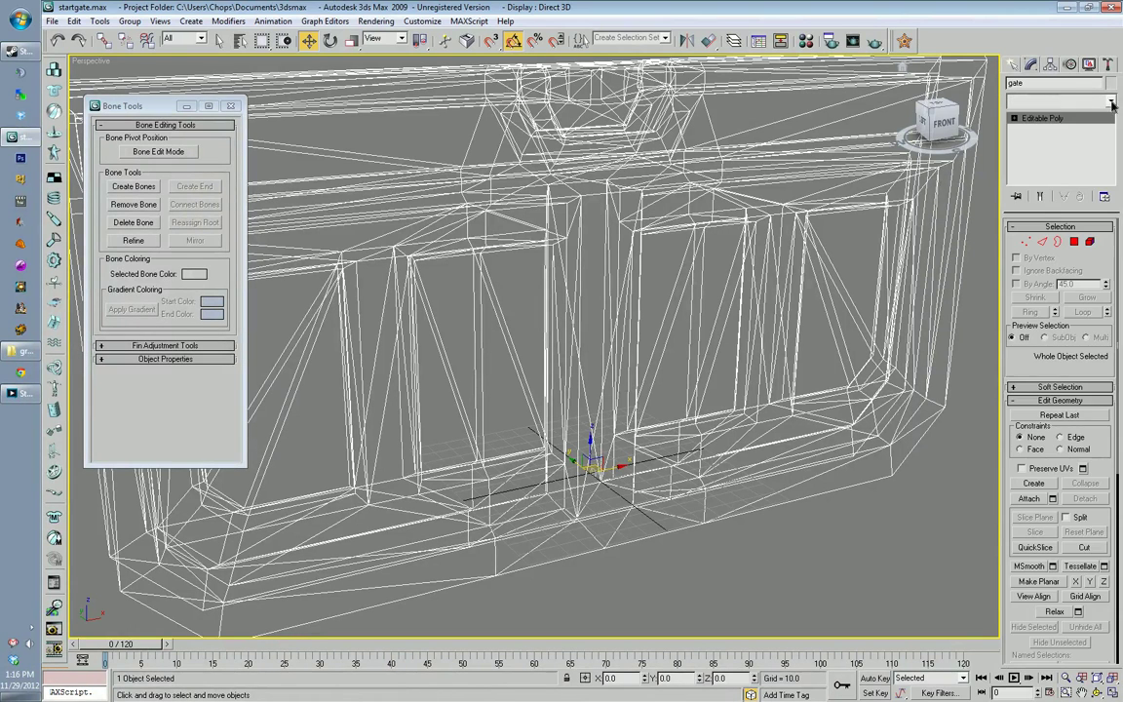
pyautogui.click(1110, 101)
pyautogui.moveTo(1112, 146); pyautogui.dragTo(1114, 328)
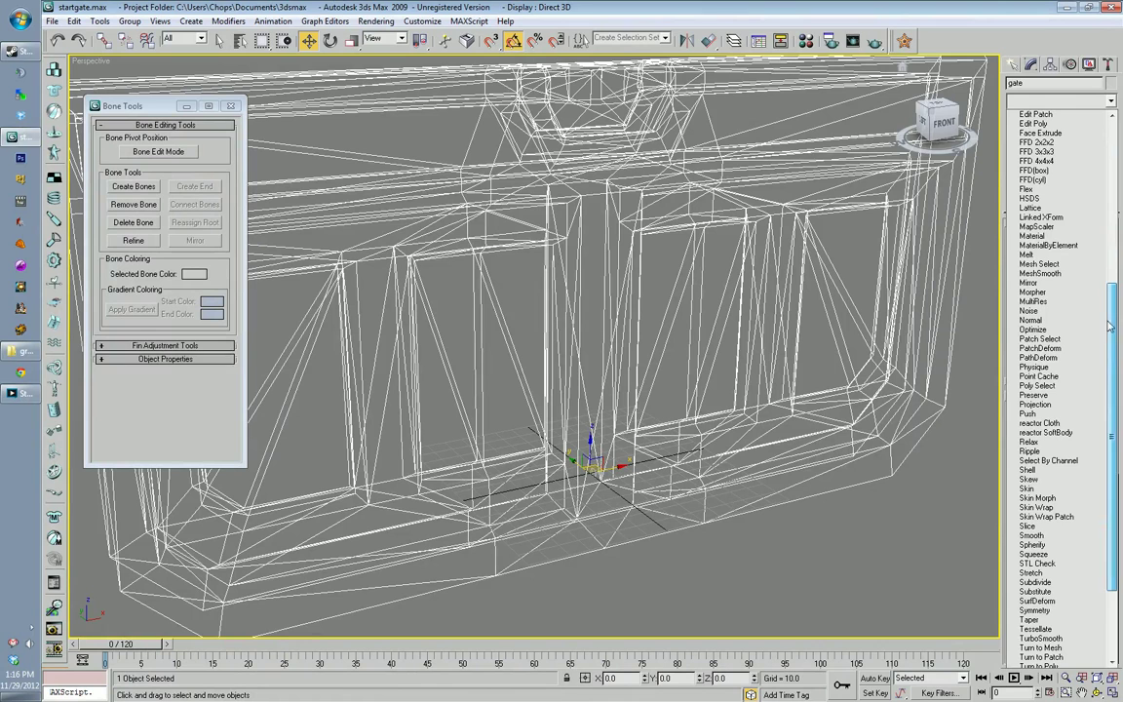
pyautogui.click(1029, 488)
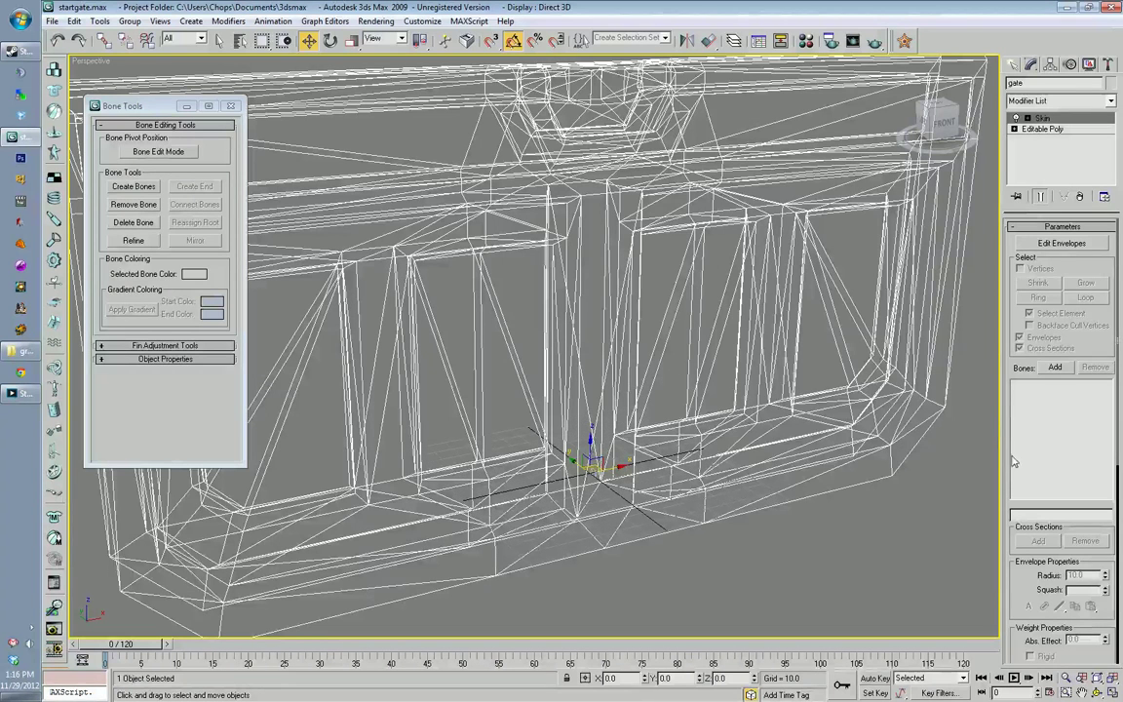
pyautogui.moveTo(1008, 461)
pyautogui.mouseDown()
pyautogui.moveTo(1008, 207)
pyautogui.moveTo(996, 476)
pyautogui.mouseUp()
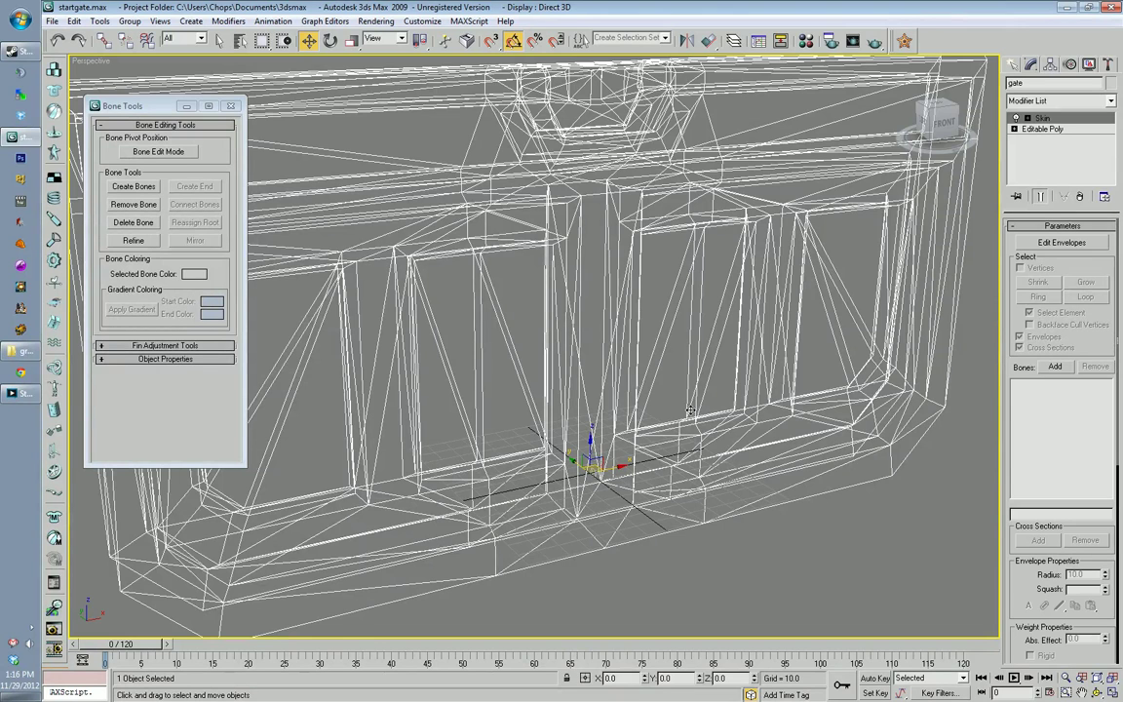
# Step: Add the root bone to the gate's Skin modifier
pyautogui.scroll(-3, 690, 410)
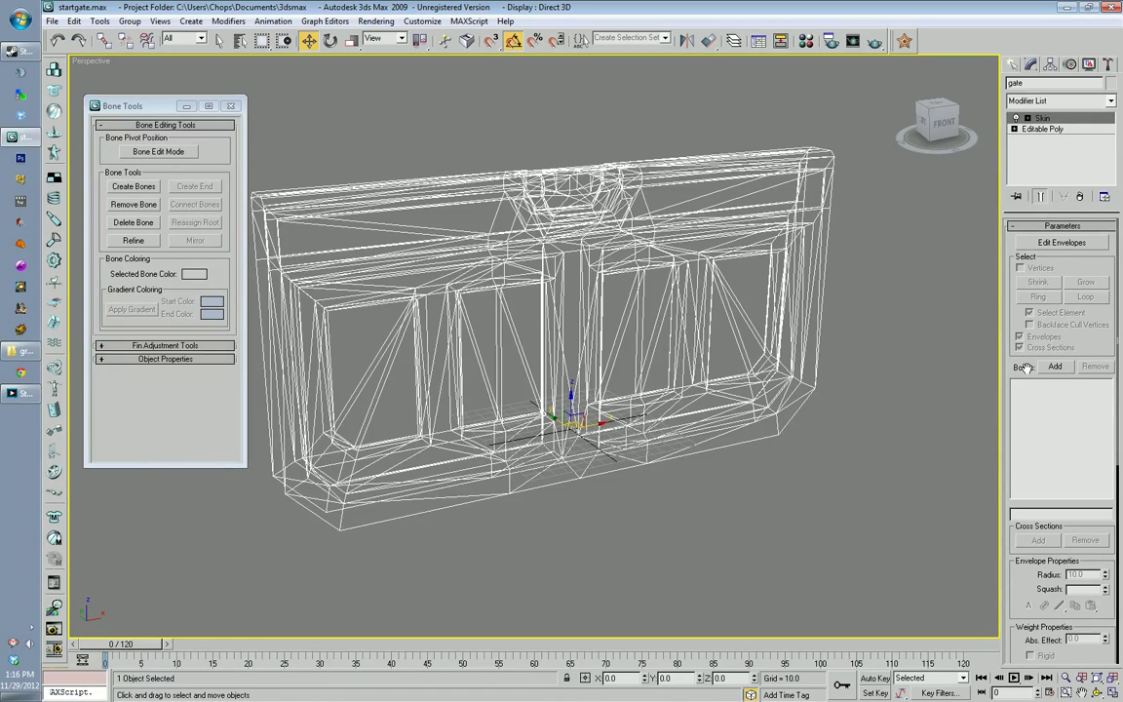
pyautogui.click(1058, 368)
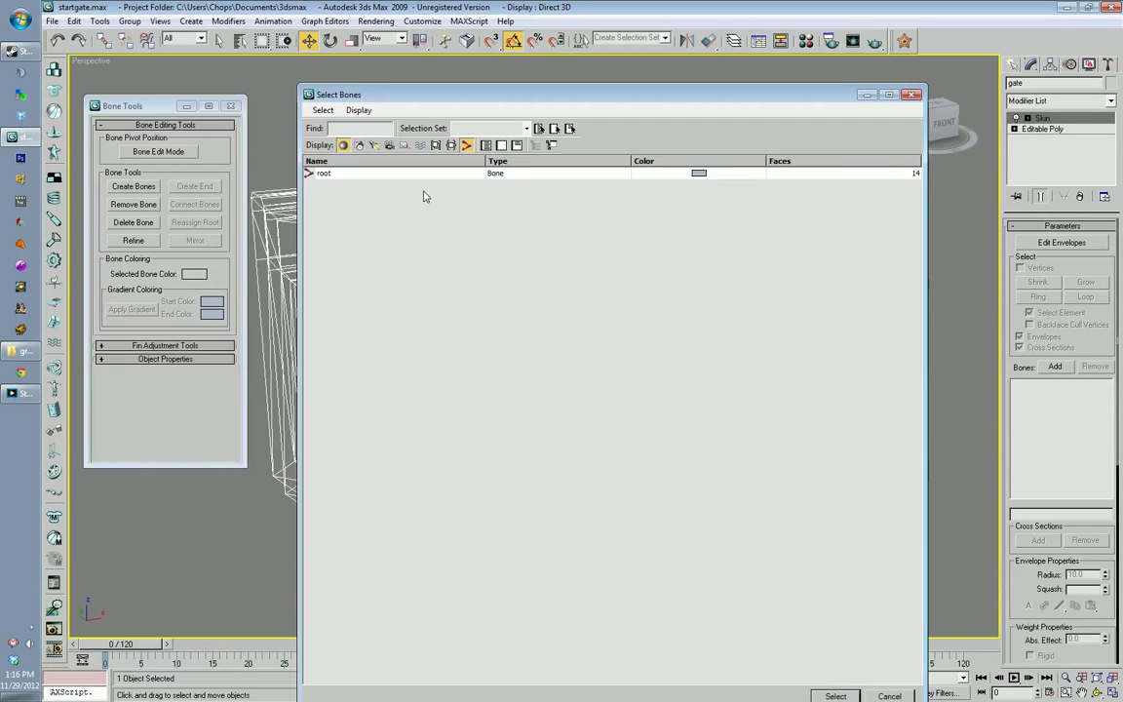
pyautogui.click(328, 177)
pyautogui.doubleClick(327, 177)
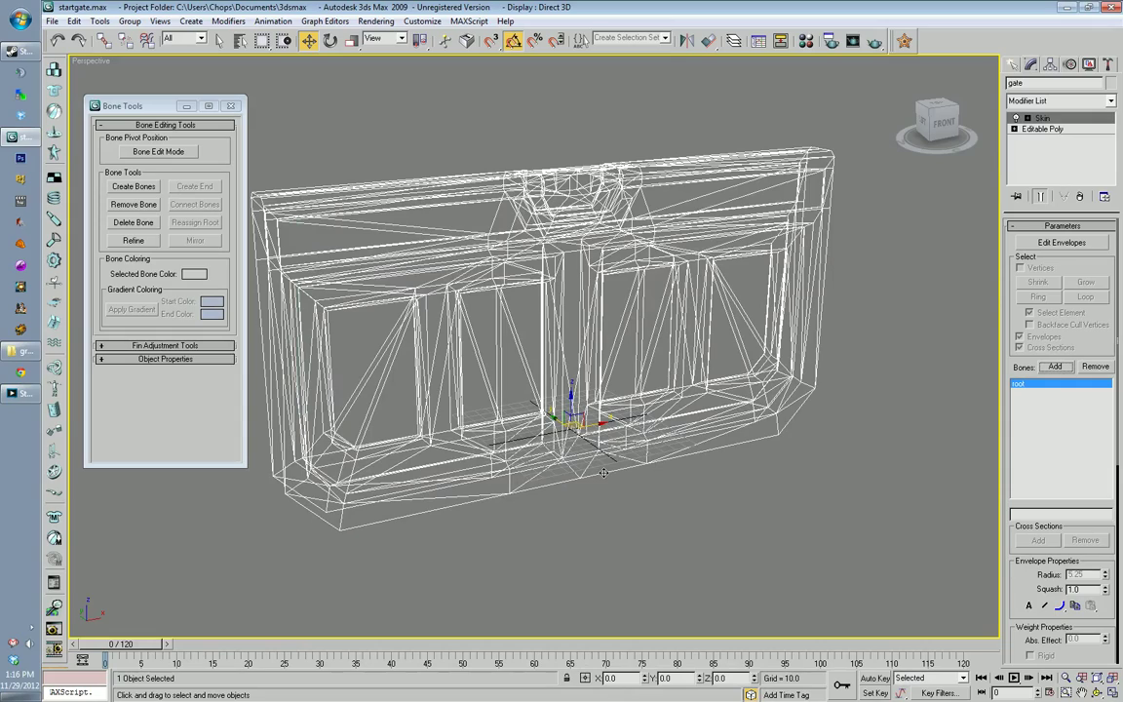
# Step: Test the skinning by moving the root bone away from the origin, and cancel the move
pyautogui.click(515, 387)
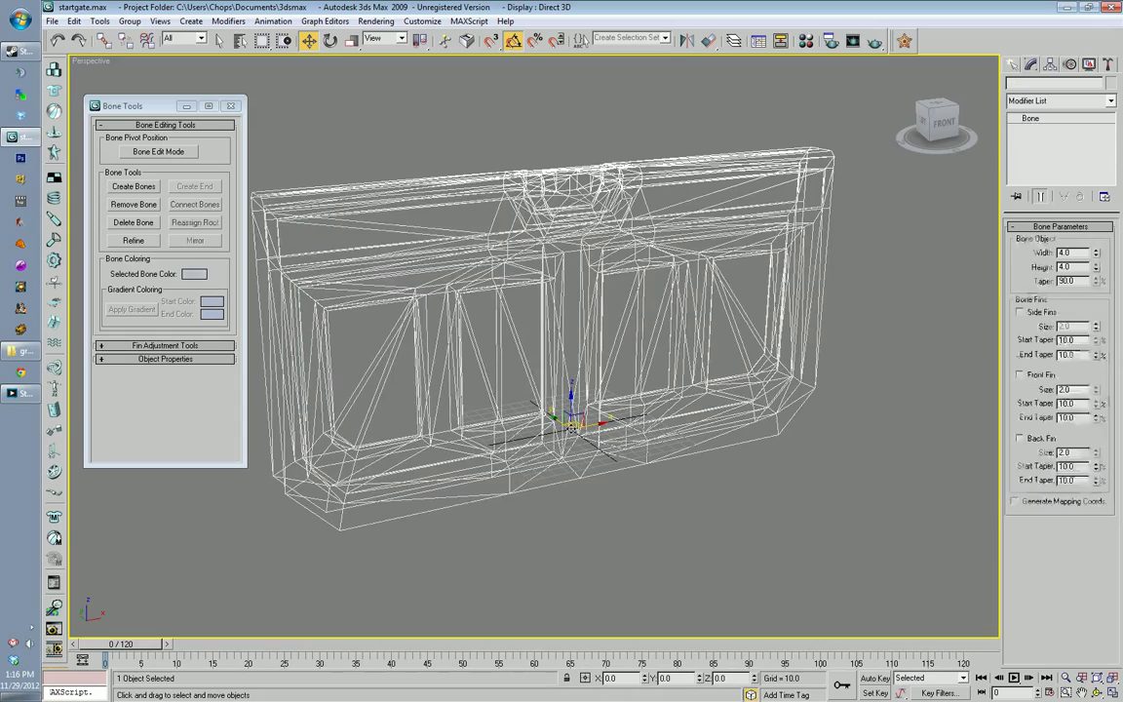
pyautogui.moveTo(571, 419); pyautogui.dragTo(531, 334)
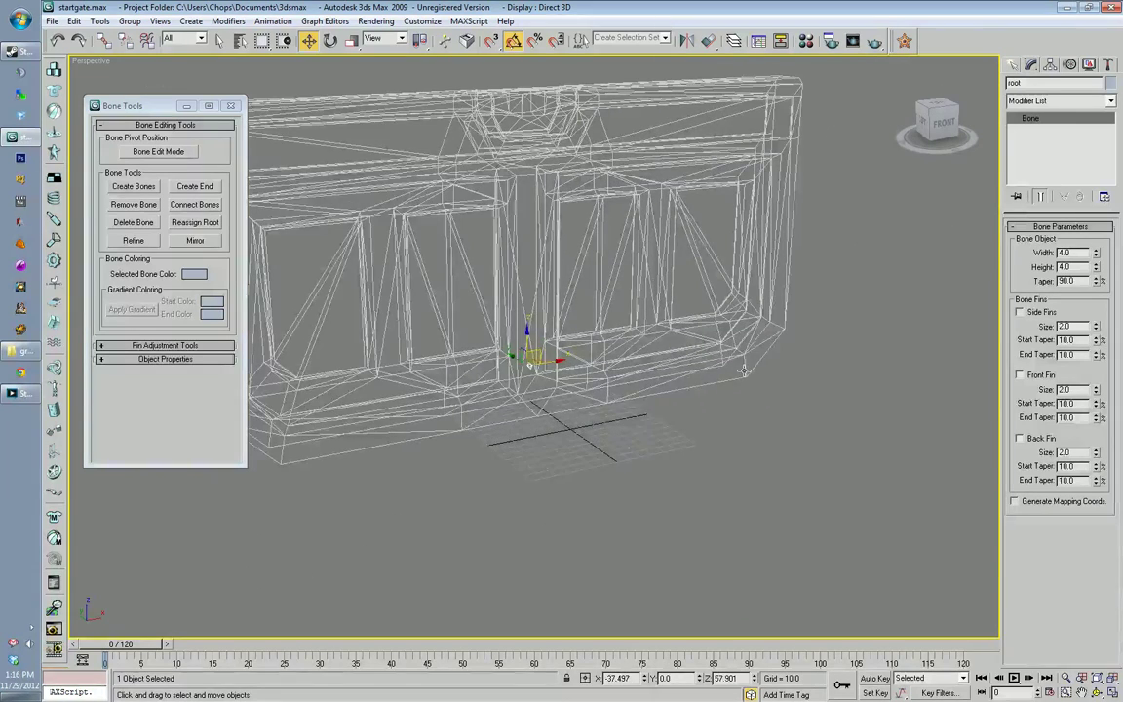
pyautogui.rightClick(532, 334)
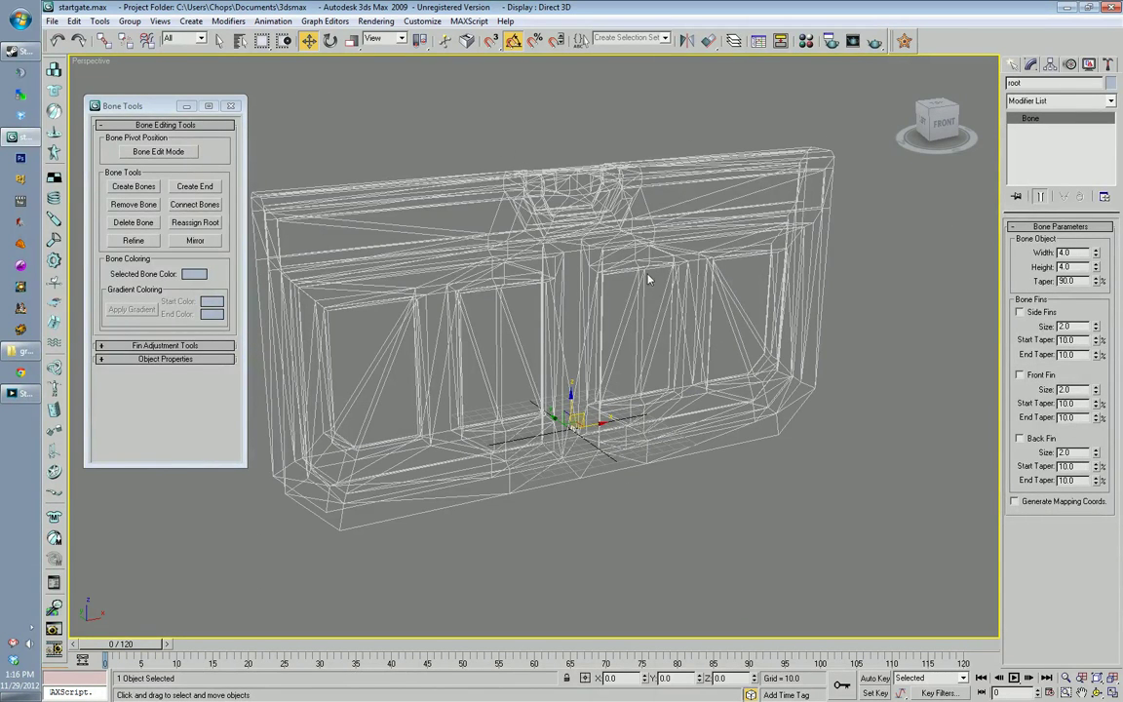
# Step: Turn on Auto Key and set a key for the root bone at frame 0
pyautogui.click(621, 213)
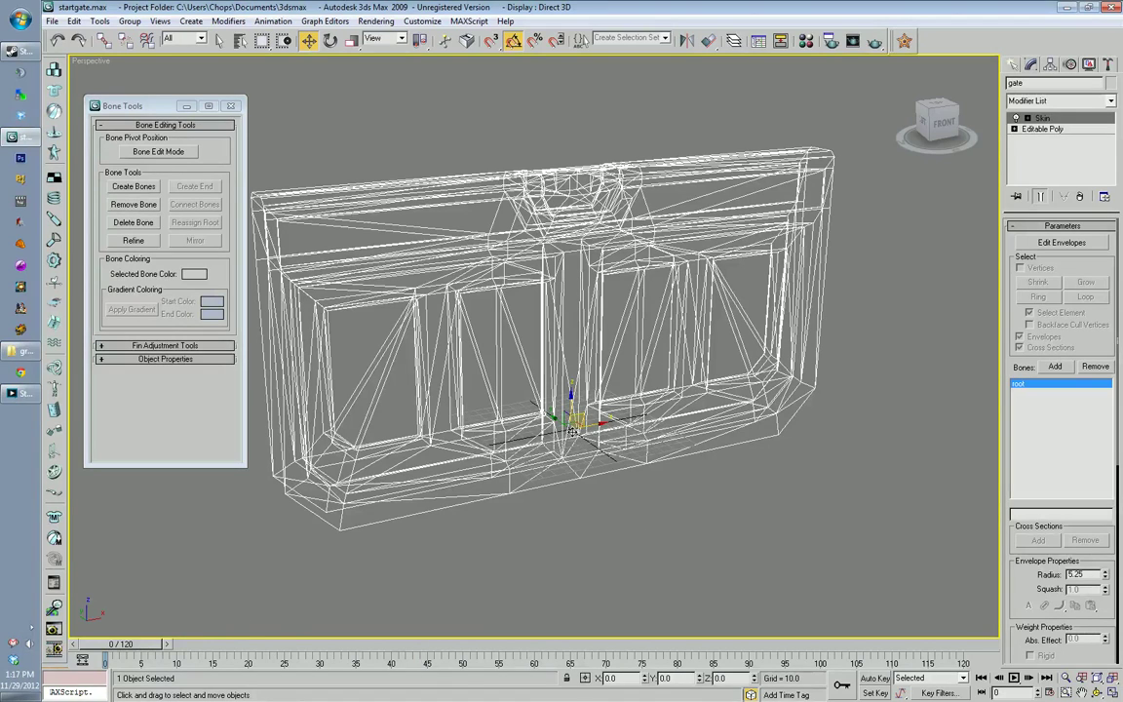
pyautogui.click(575, 427)
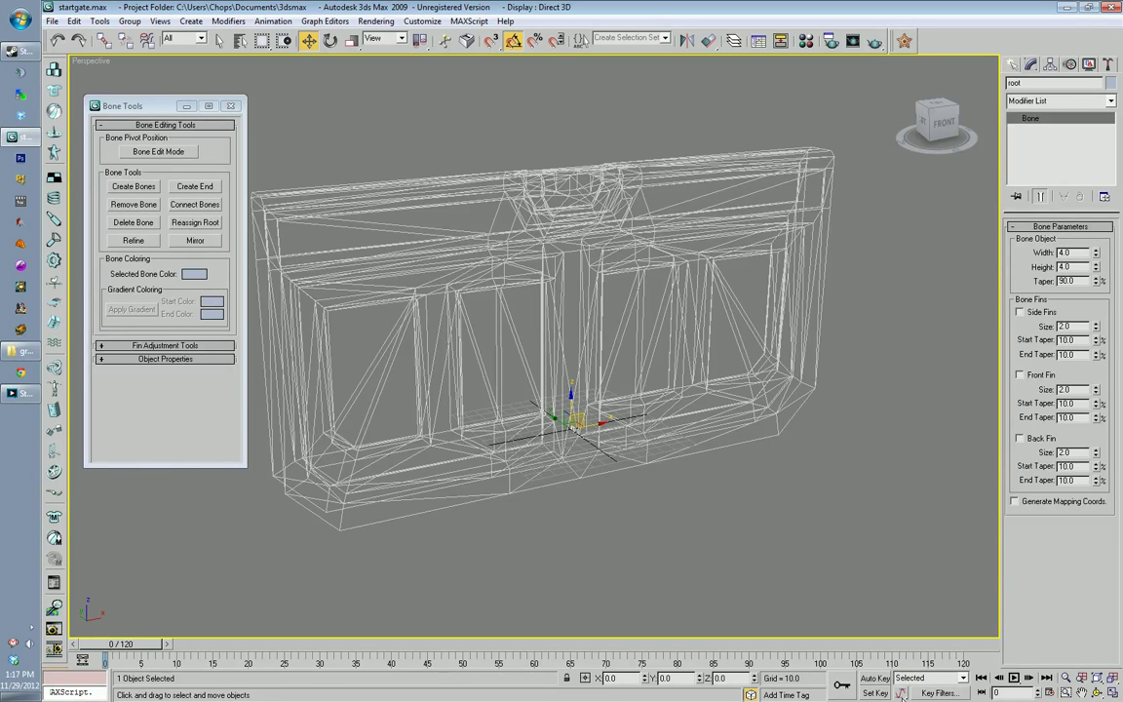
pyautogui.click(876, 681)
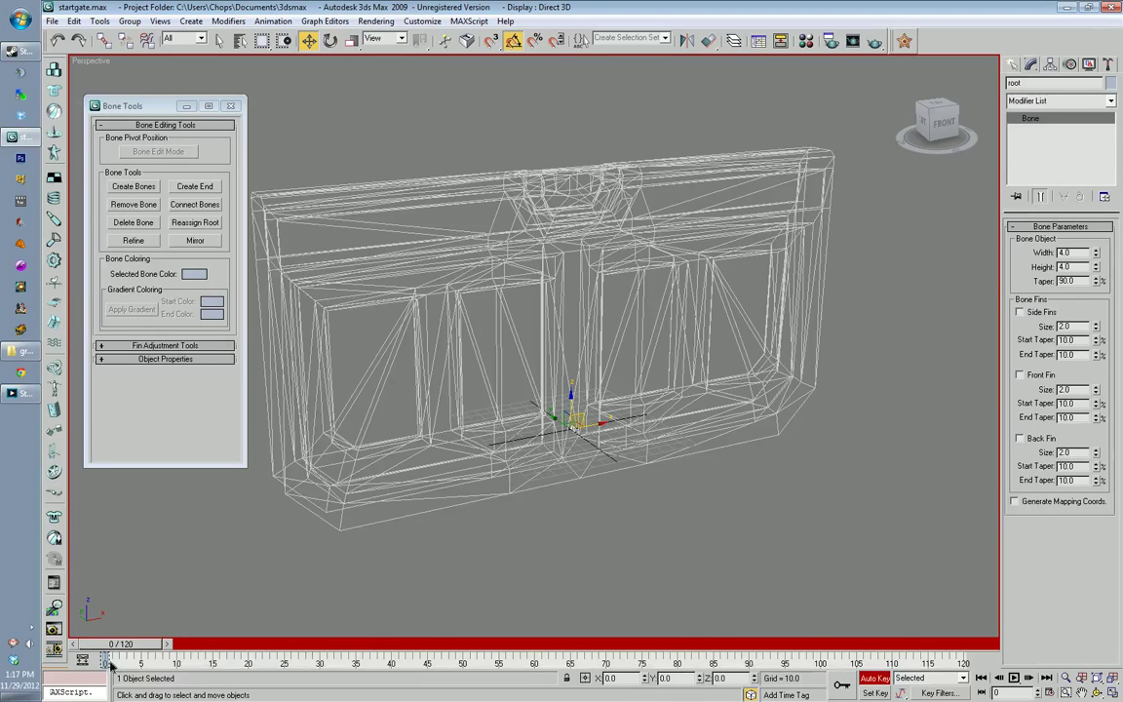
pyautogui.moveTo(110, 644); pyautogui.dragTo(743, 679)
pyautogui.press('Home')
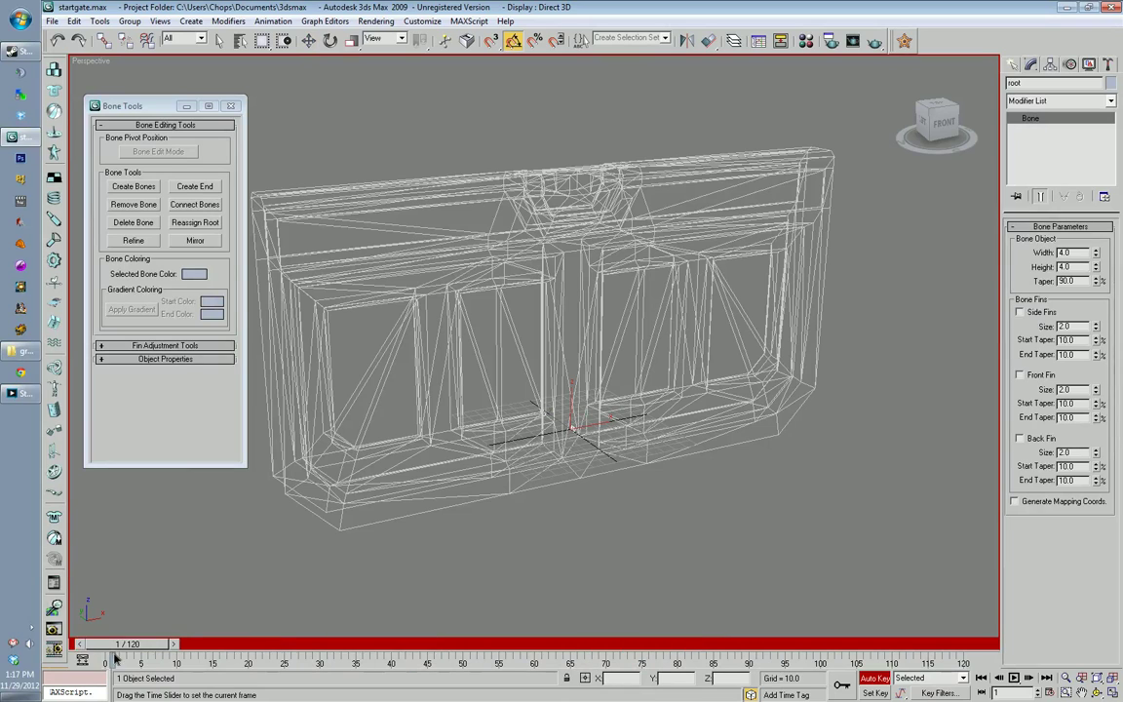
pyautogui.press('w')
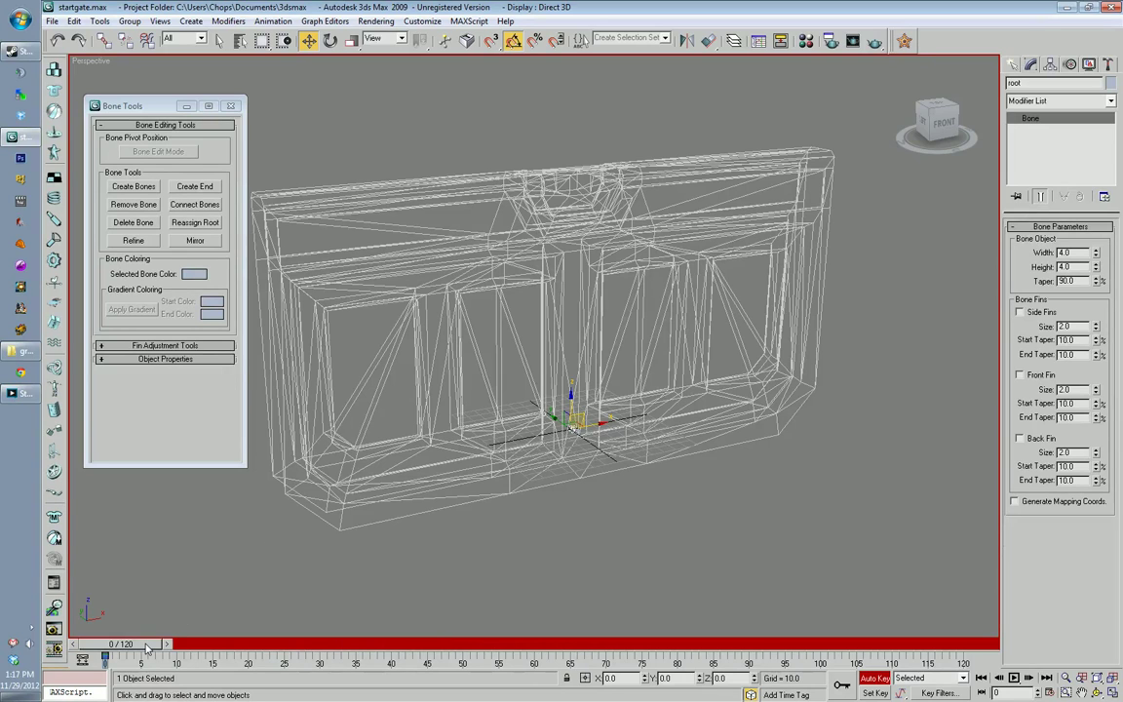
# Step: Set a second key for the root bone at frame 30, keeping it at the origin
pyautogui.moveTo(146, 648); pyautogui.dragTo(346, 647)
pyautogui.press('w')
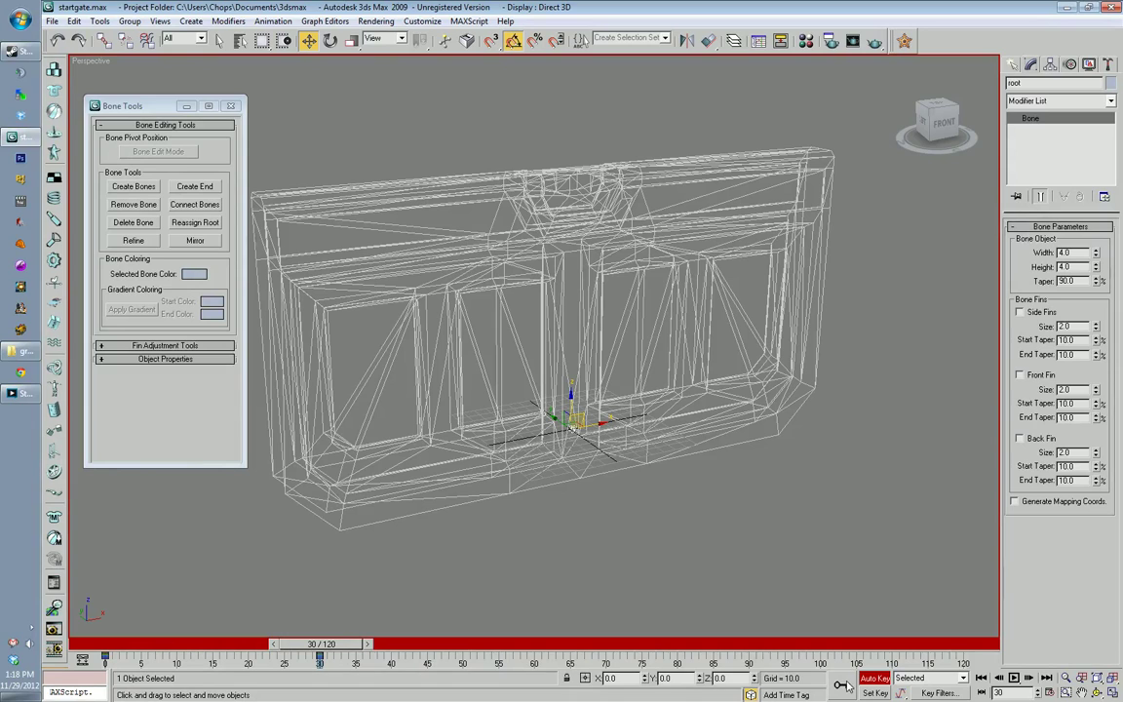
pyautogui.moveTo(328, 645)
pyautogui.mouseDown()
pyautogui.moveTo(309, 646)
pyautogui.moveTo(321, 657)
pyautogui.mouseUp()
pyautogui.press('w')
# Step: At frame 60, lower the root bone straight down to a Z position of about -192
pyautogui.moveTo(321, 645); pyautogui.dragTo(557, 643)
pyautogui.press('w')
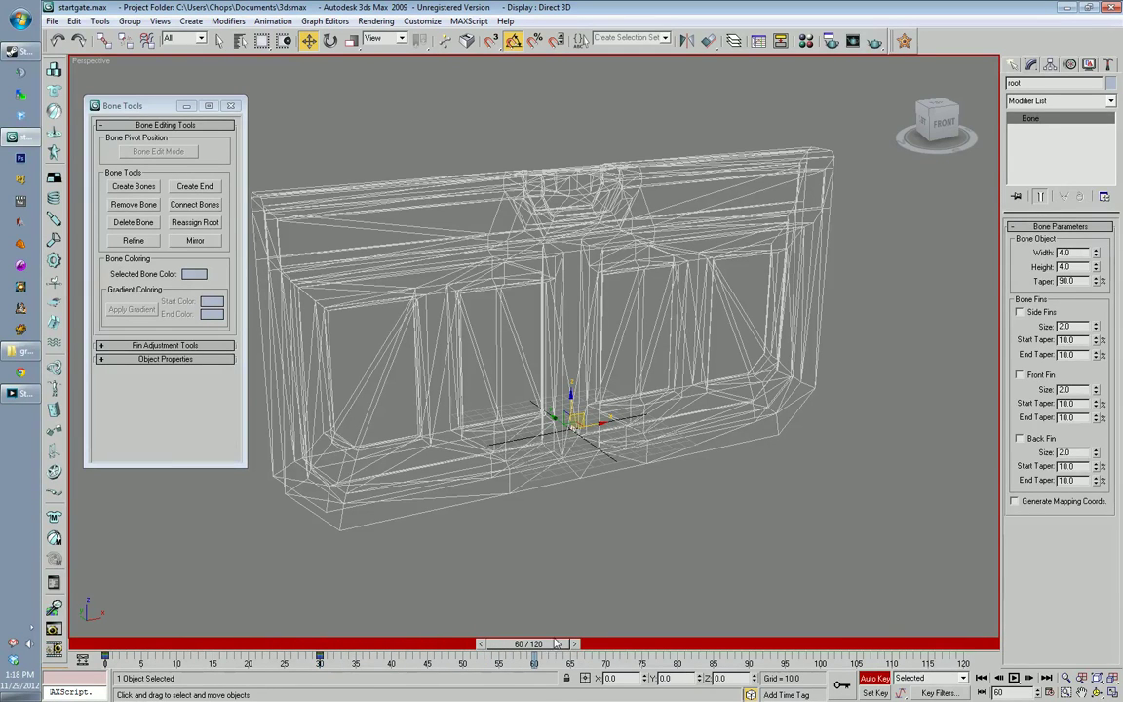
pyautogui.moveTo(572, 398); pyautogui.dragTo(572, 599)
pyautogui.moveTo(677, 495); pyautogui.dragTo(726, 374, button='middle')
pyautogui.moveTo(620, 466); pyautogui.dragTo(617, 498)
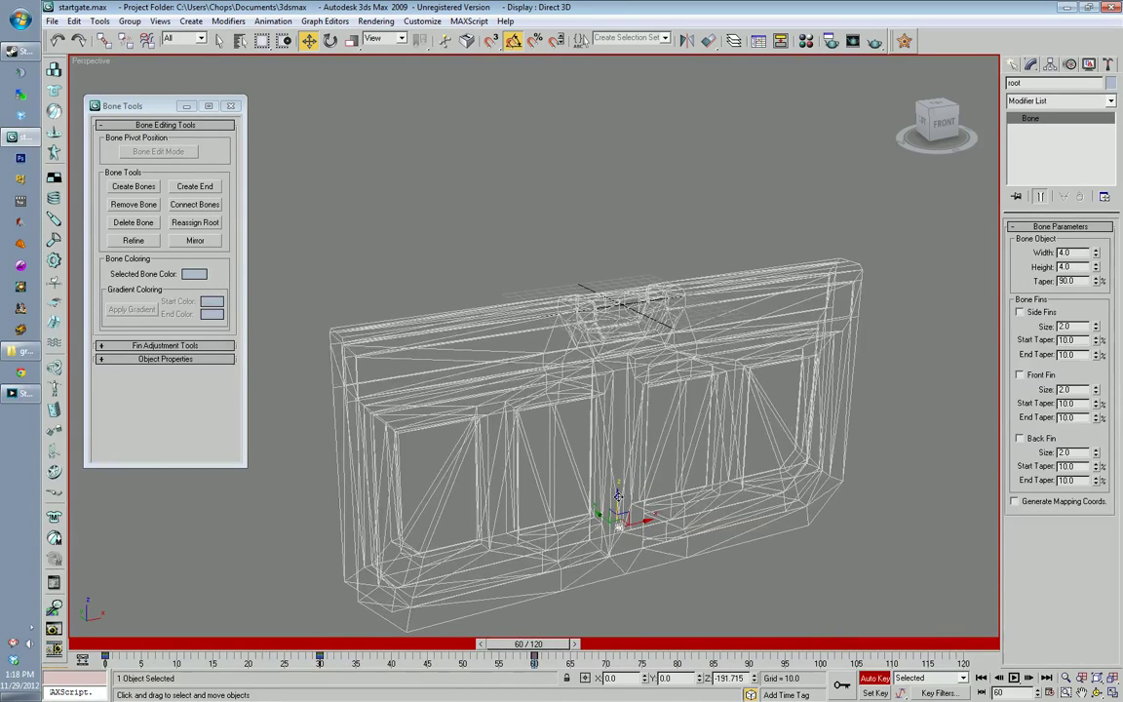
# Step: In the left view, lower the root bone at frame 60 further to about Z -197.3, lining the gate's top up with the ground line
pyautogui.press('l')
pyautogui.moveTo(606, 487); pyautogui.dragTo(673, 324, button='middle')
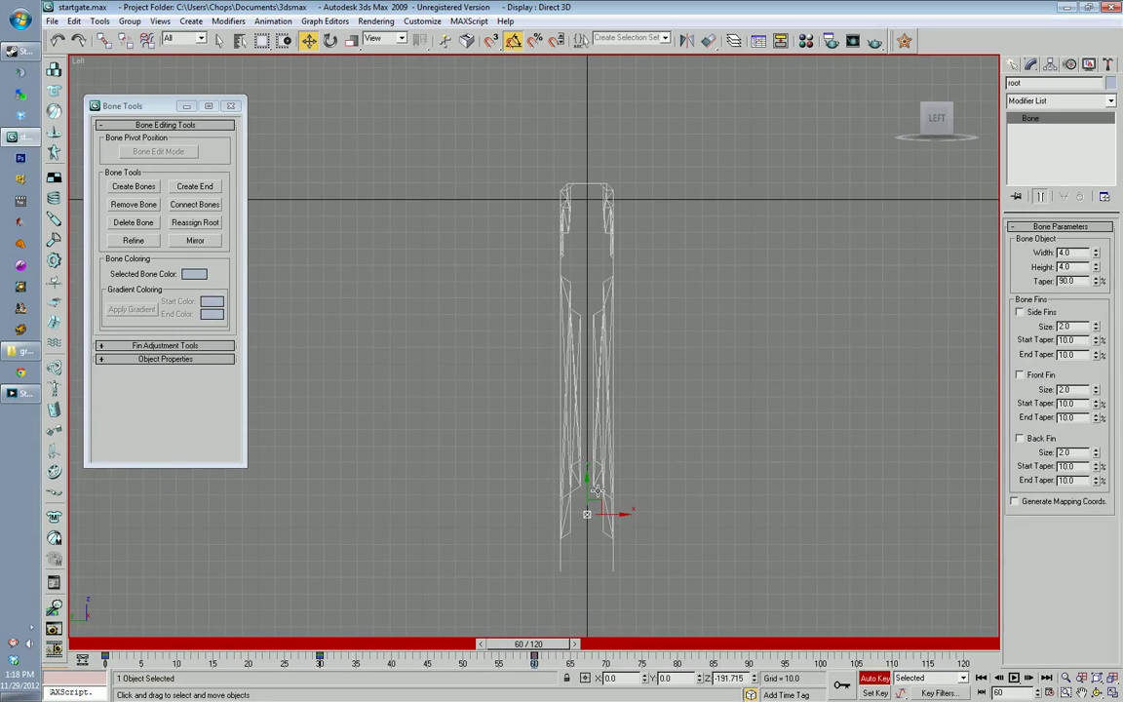
pyautogui.moveTo(596, 491); pyautogui.dragTo(592, 495)
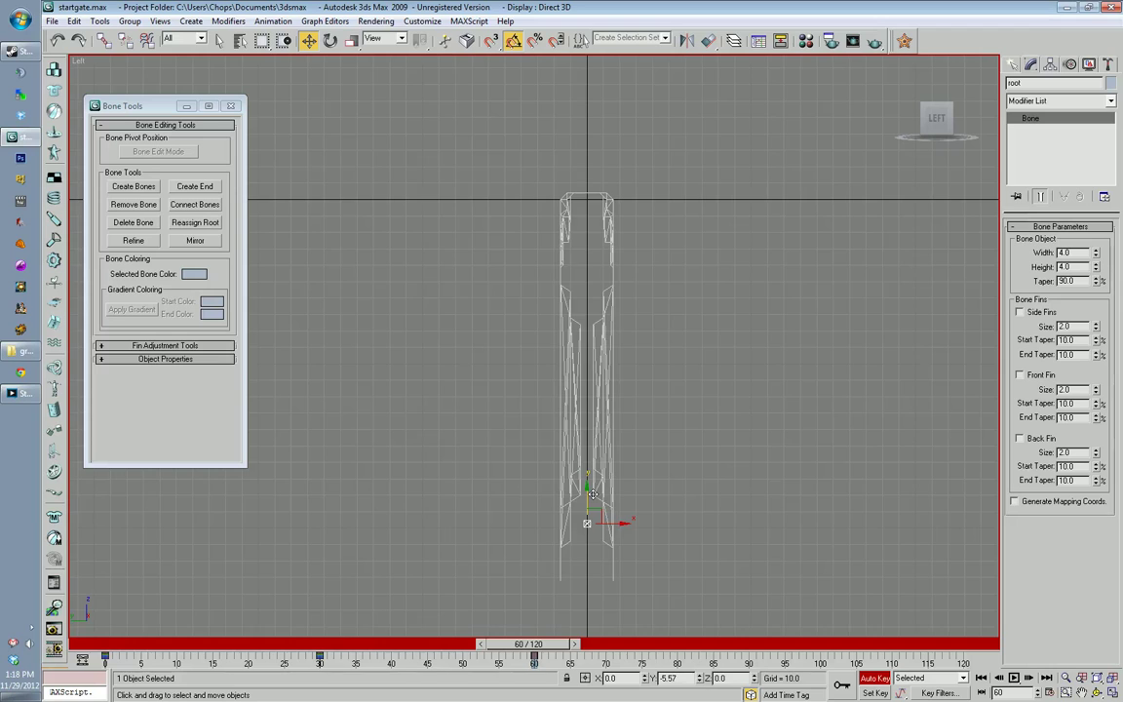
pyautogui.scroll(4, 657, 311)
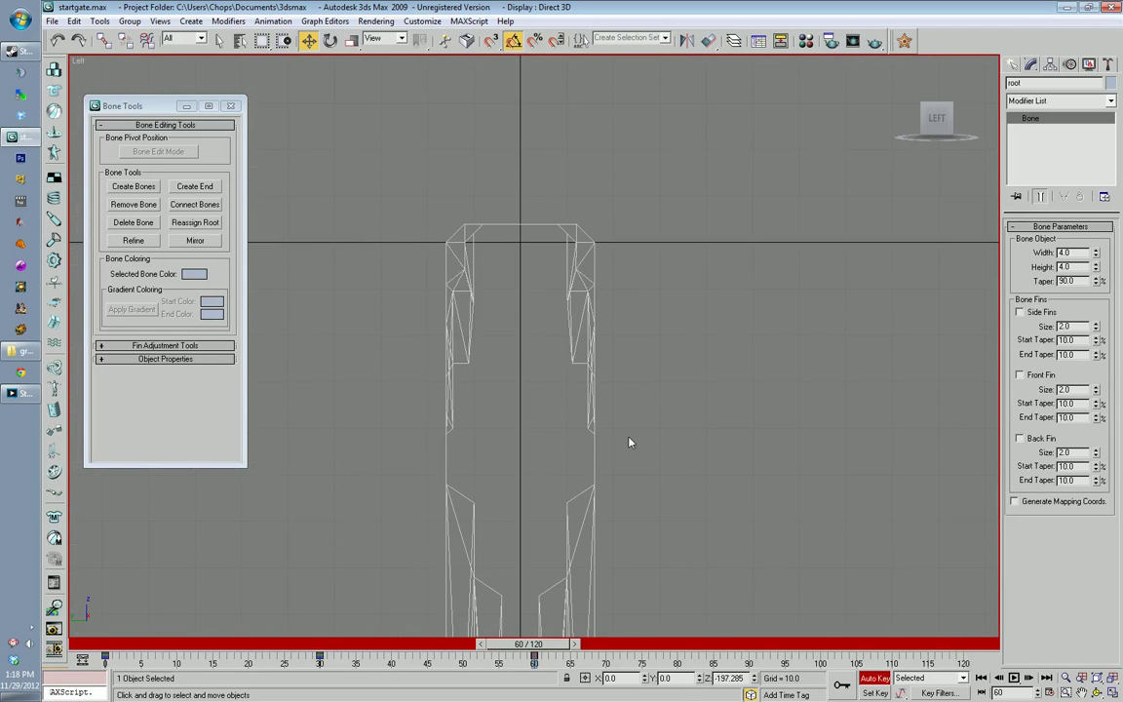
pyautogui.scroll(-4, 634, 350)
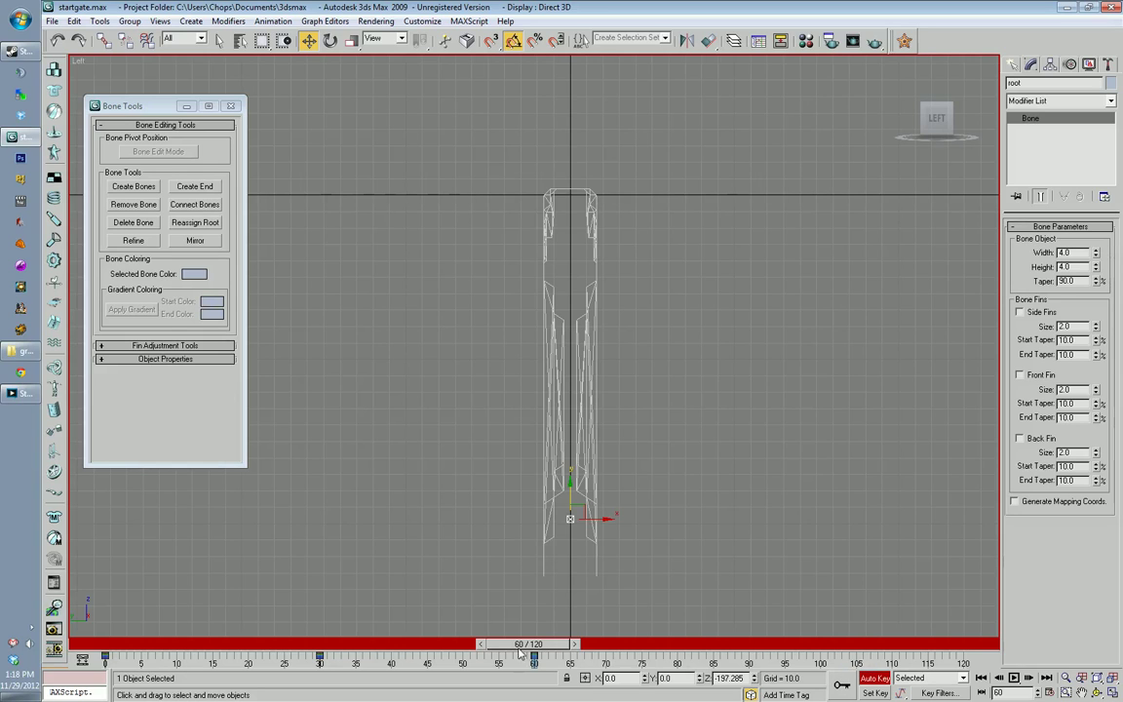
# Step: Scrub the timeline between frames 30 and 60 to check the gate's downward movement
pyautogui.moveTo(546, 650); pyautogui.dragTo(347, 689)
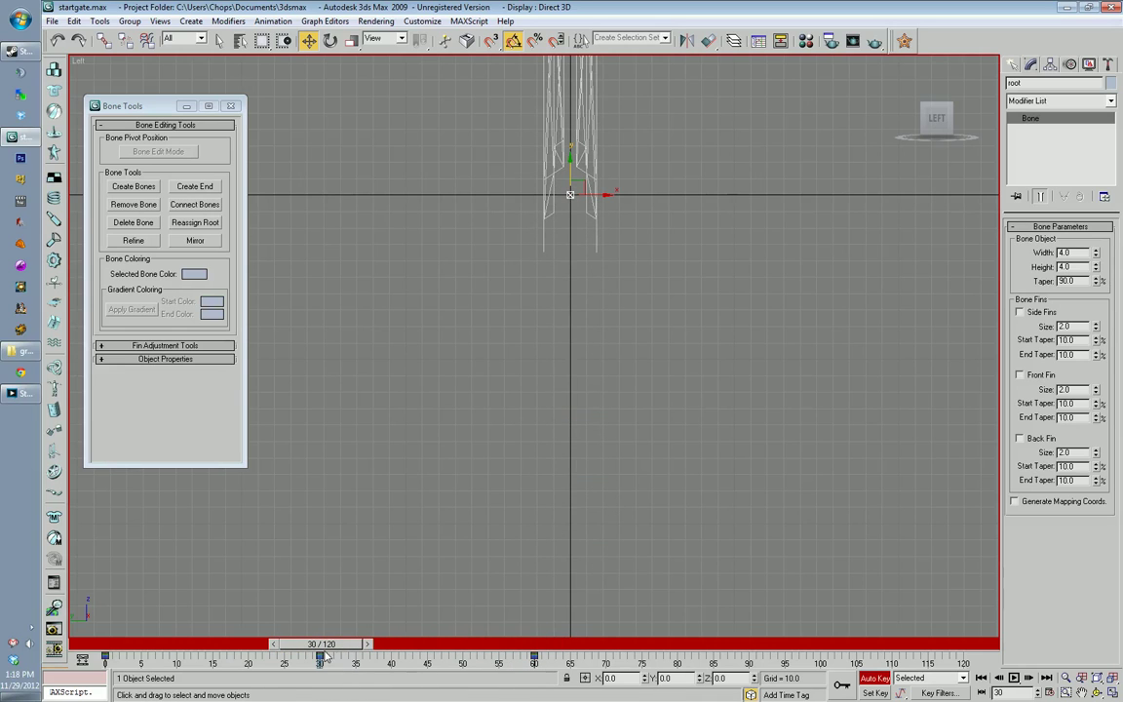
pyautogui.moveTo(359, 645); pyautogui.dragTo(528, 646)
pyautogui.press('w')
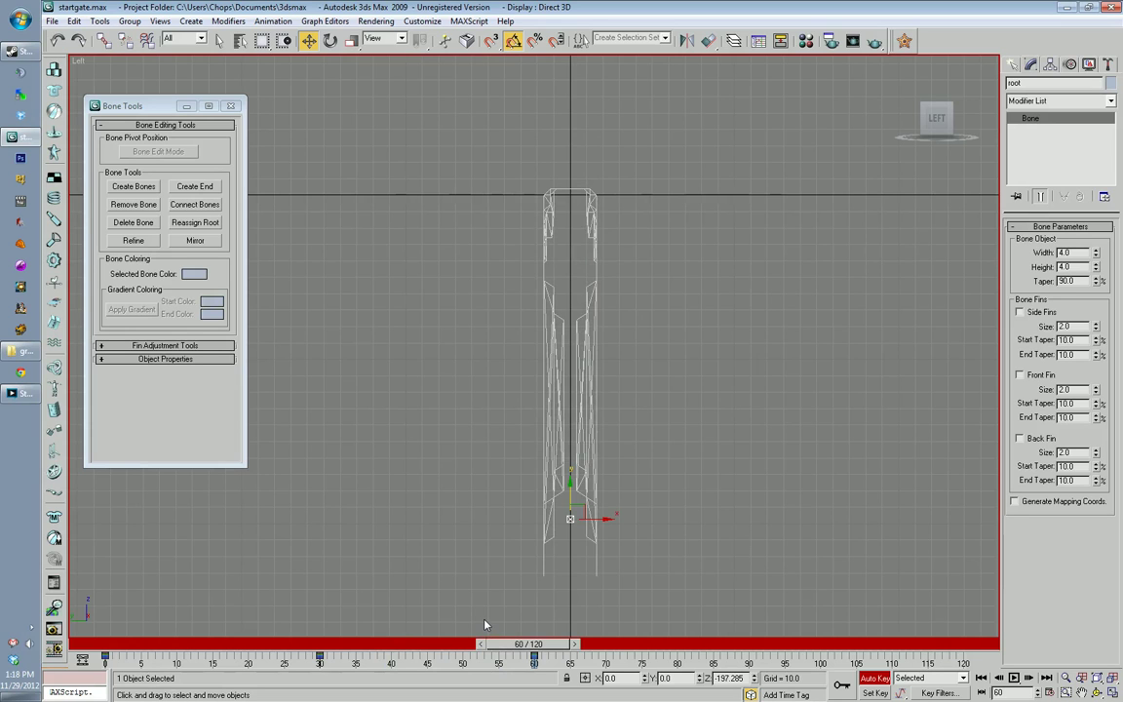
# Step: Set a key for the root bone at frame 90, keeping the gate in its lowered position
pyautogui.moveTo(526, 645)
pyautogui.mouseDown()
pyautogui.moveTo(327, 646)
pyautogui.moveTo(531, 647)
pyautogui.mouseUp()
pyautogui.press('w')
pyautogui.moveTo(534, 645); pyautogui.dragTo(750, 662)
pyautogui.press('w')
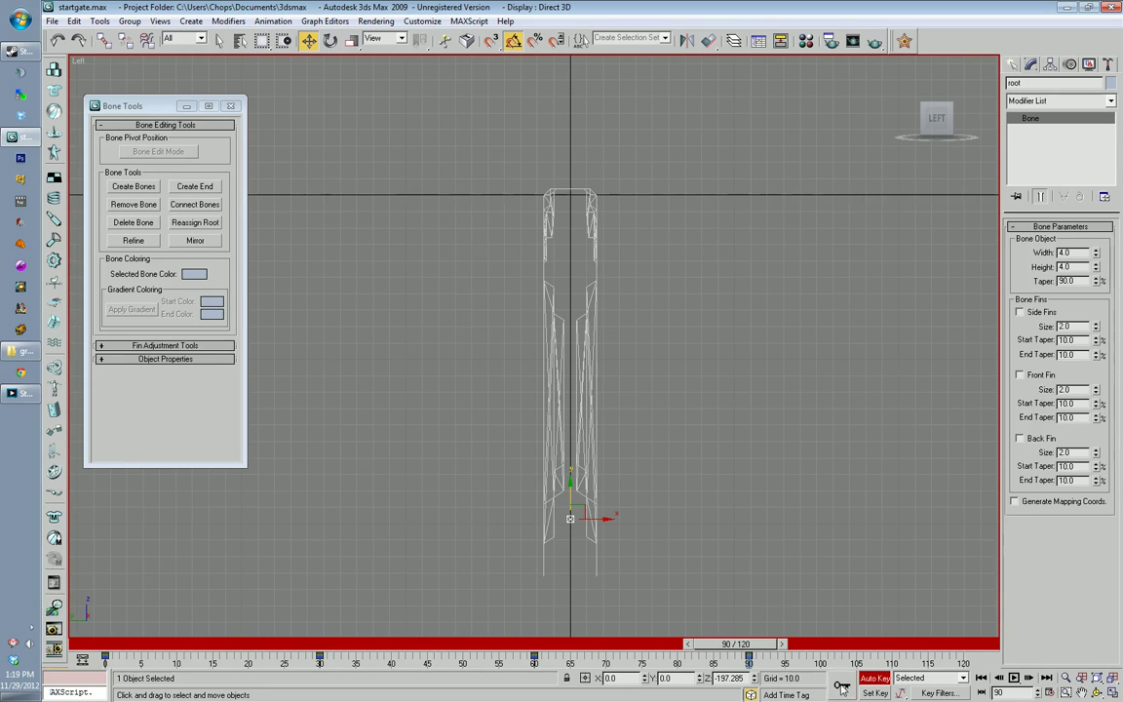
# Step: Copy the root bone's raised-position key to frame 120, bringing the bone back to Z 0, and return the timeline to frame 0
pyautogui.moveTo(745, 649); pyautogui.dragTo(1043, 657)
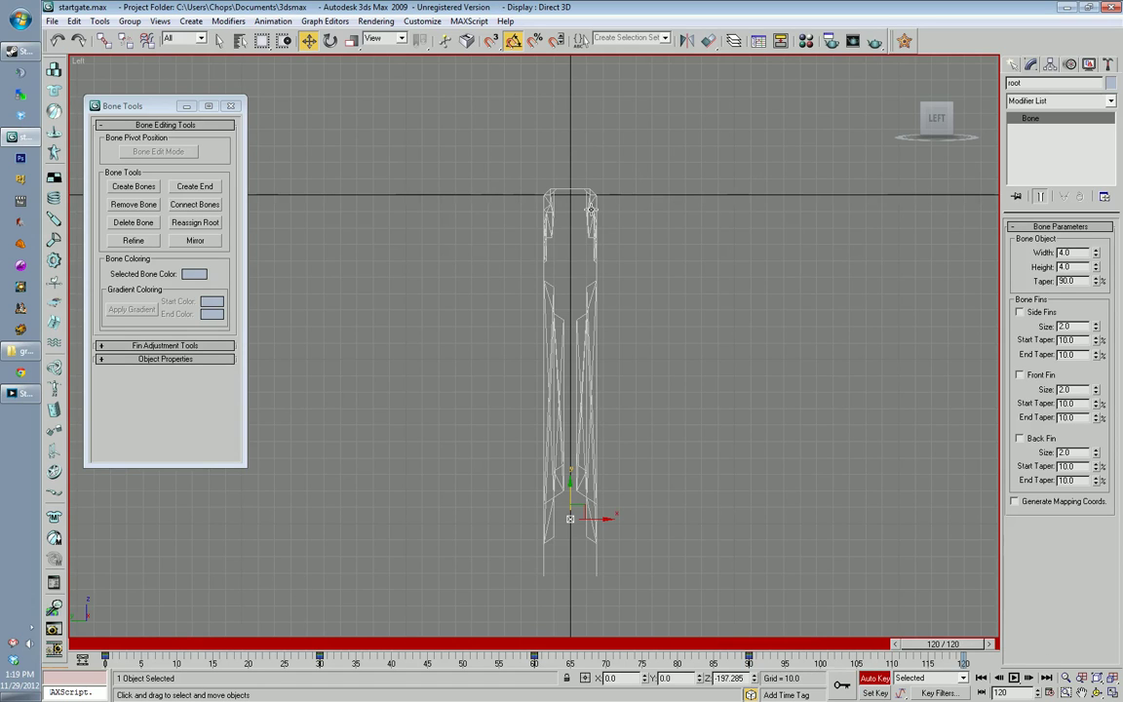
pyautogui.moveTo(183, 662); pyautogui.dragTo(965, 656)
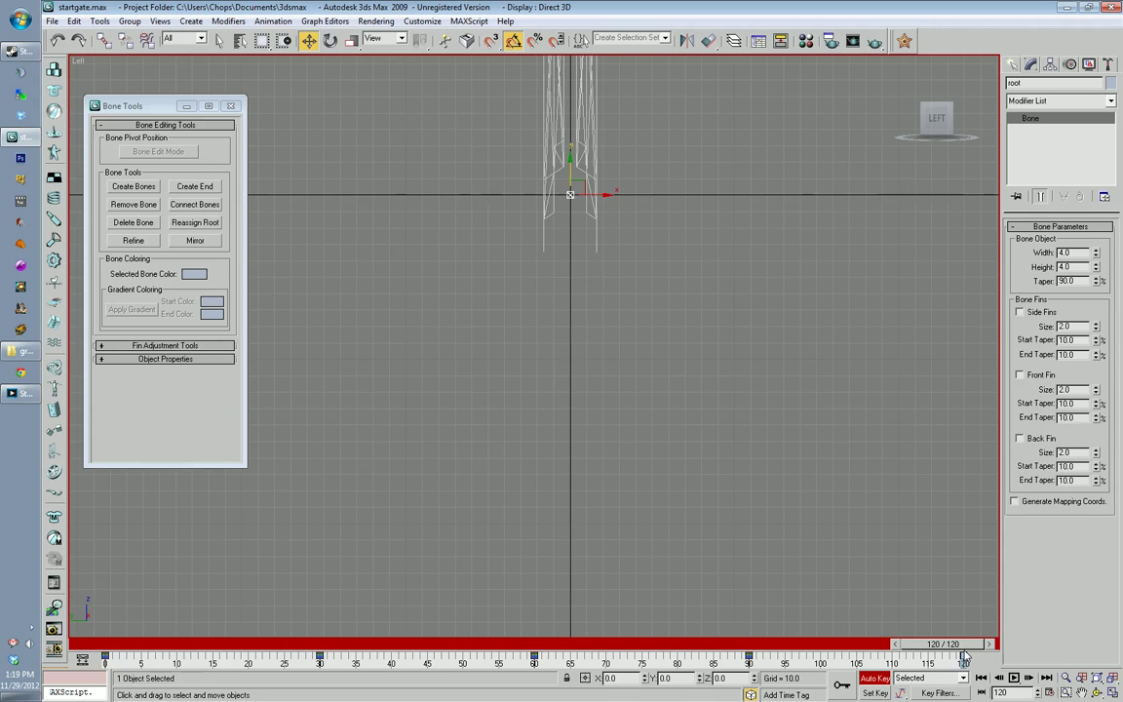
pyautogui.moveTo(697, 381); pyautogui.dragTo(745, 589, button='middle')
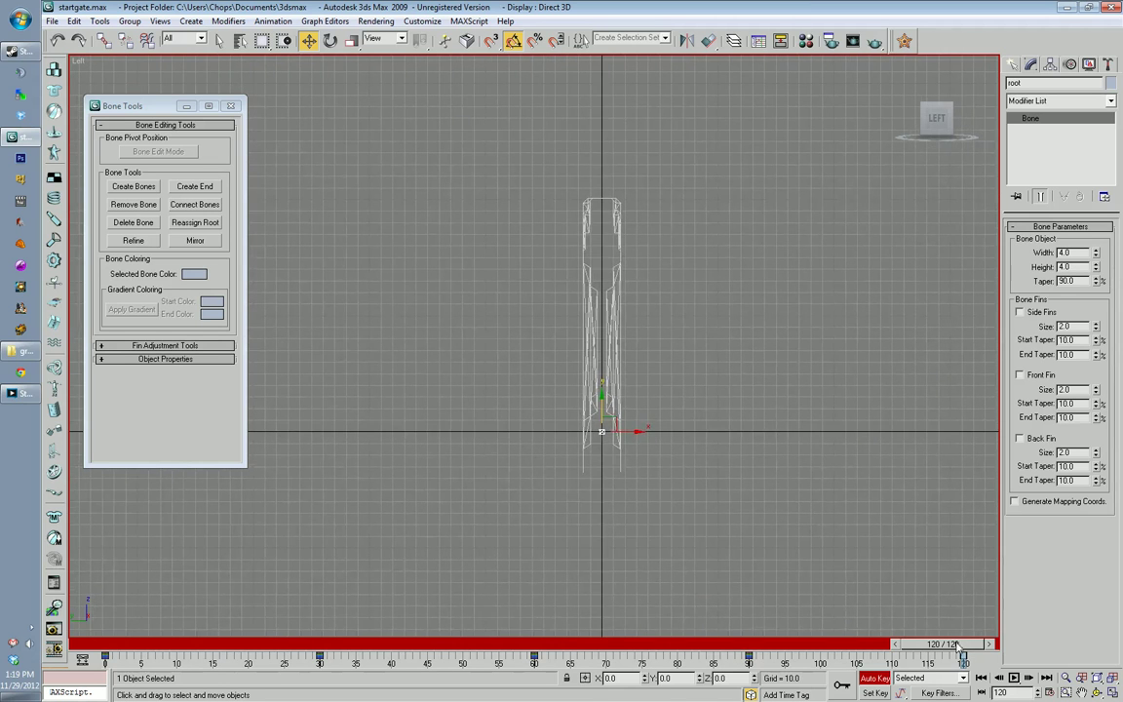
pyautogui.moveTo(961, 645); pyautogui.dragTo(68, 631)
# Step: Switch to the perspective view, frame the whole gate at an angle, and display it textured and shaded instead of wireframe
pyautogui.press('w')
pyautogui.press('p')
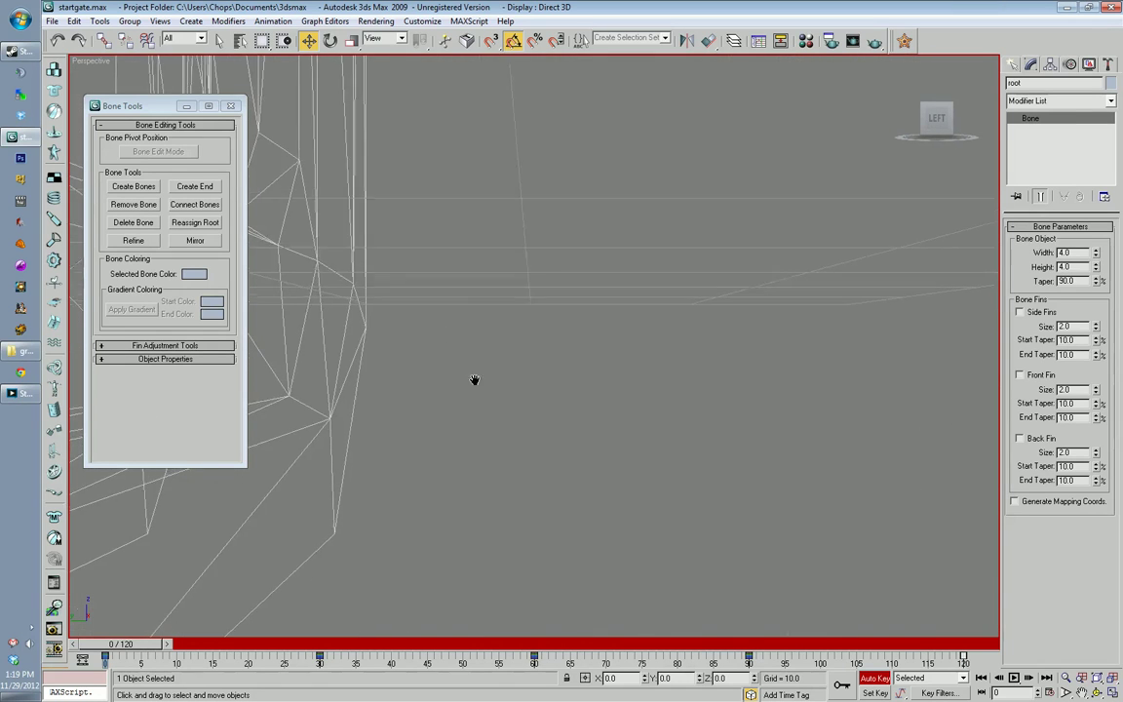
pyautogui.press('z')
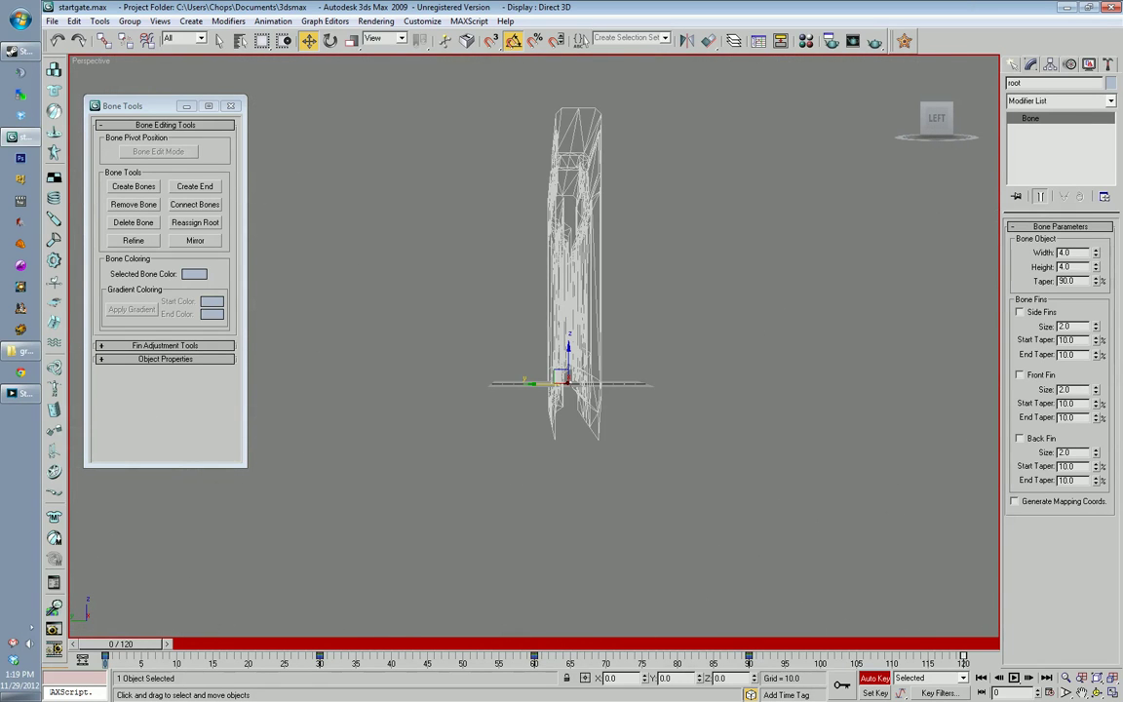
pyautogui.click(1098, 677)
pyautogui.click(1098, 693)
pyautogui.moveTo(576, 333); pyautogui.dragTo(637, 395)
pyautogui.scroll(-6, 637, 394)
pyautogui.scroll(-5, 638, 395)
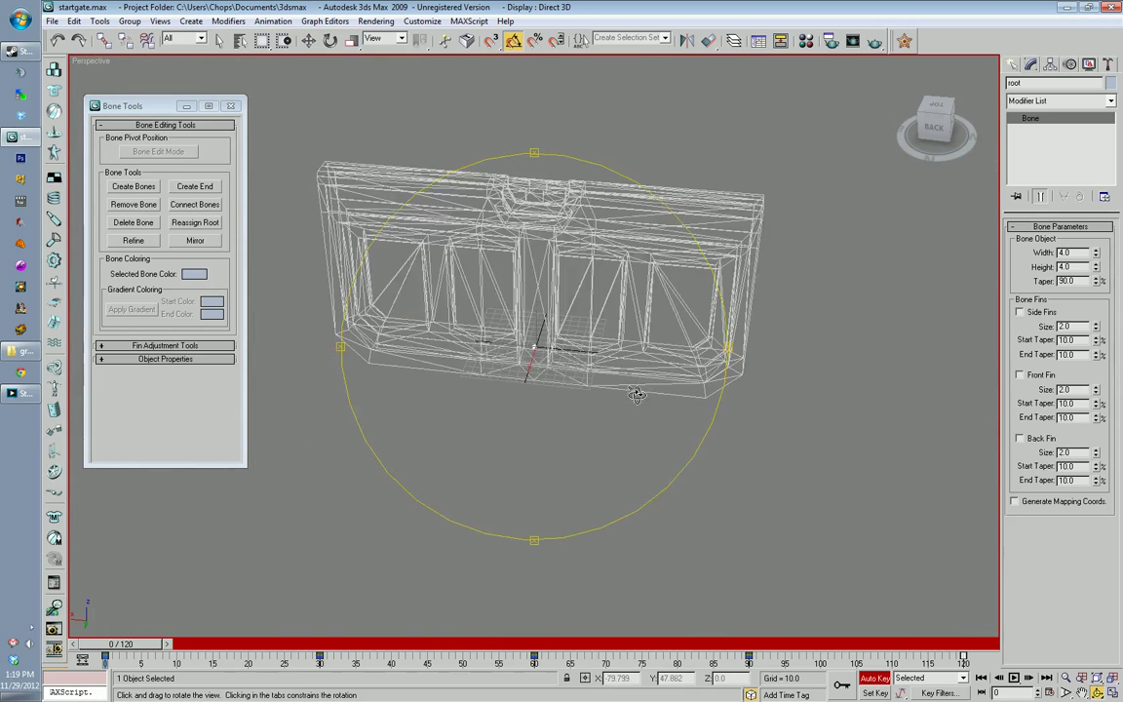
pyautogui.rightClick(90, 62)
pyautogui.click(142, 95)
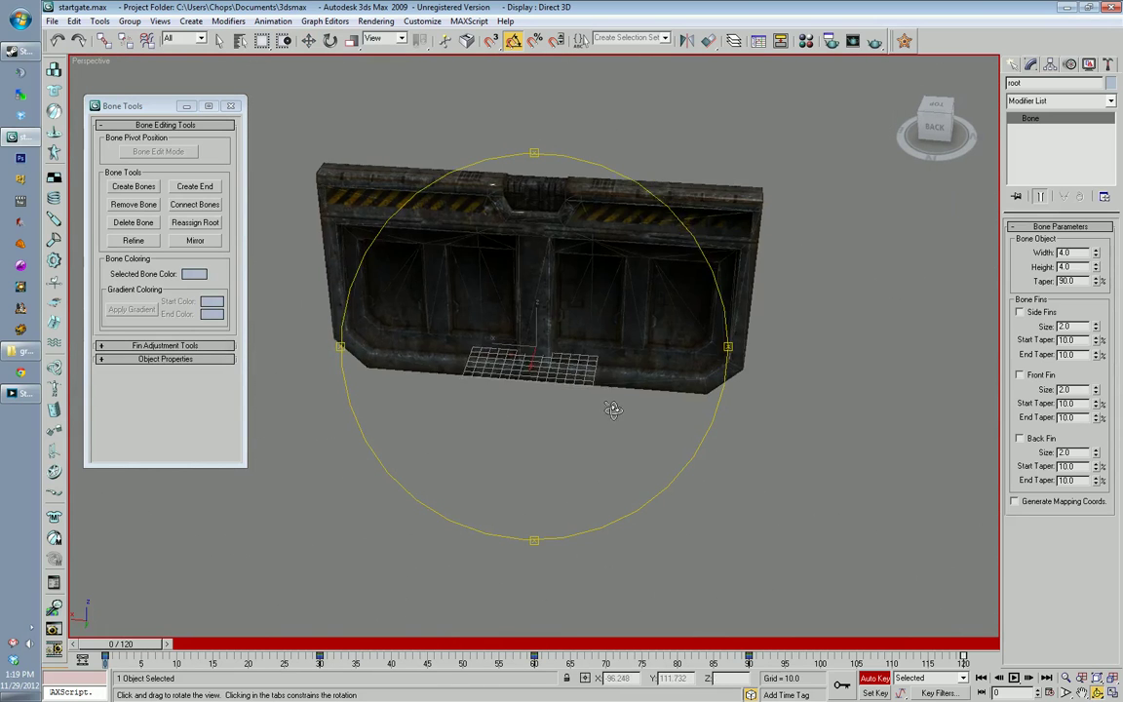
# Step: Scrub through frames 0 to 120 to check the textured gate's full lowering and raising cycle
pyautogui.moveTo(609, 408); pyautogui.dragTo(647, 381)
pyautogui.scroll(3, 647, 381)
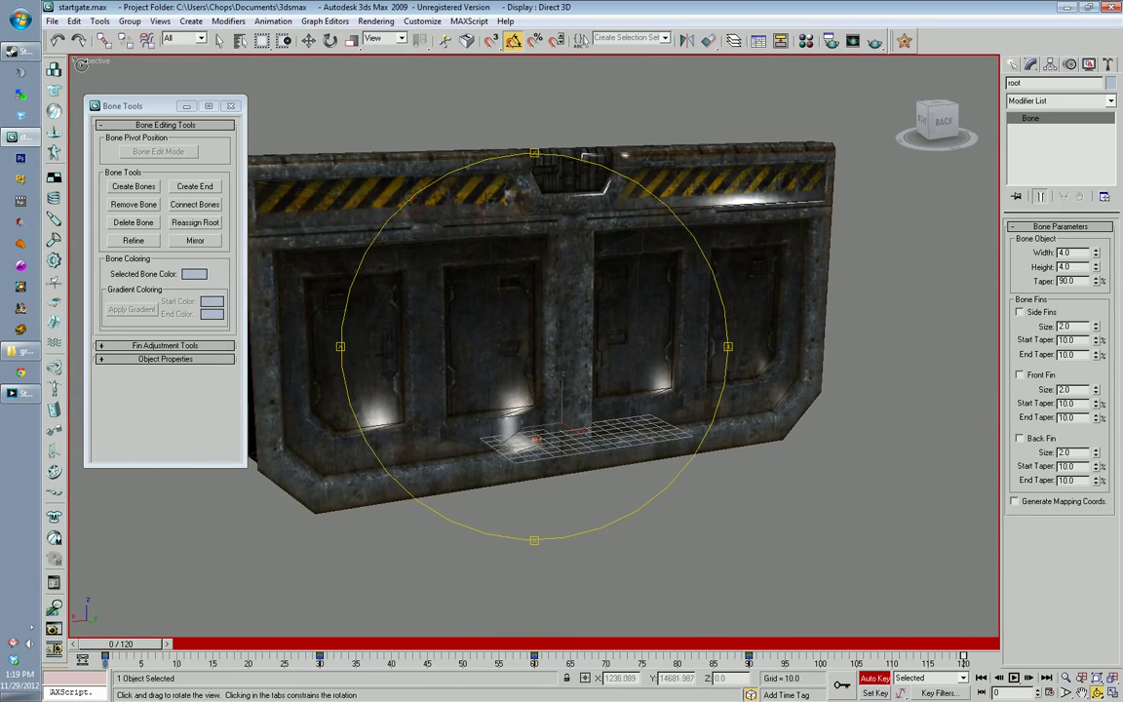
pyautogui.moveTo(460, 371); pyautogui.dragTo(460, 390, button='middle')
pyautogui.moveTo(132, 649); pyautogui.dragTo(965, 665)
pyautogui.hotkey('ctrl', 'r')
pyautogui.press('Home')
pyautogui.moveTo(534, 435); pyautogui.dragTo(564, 388)
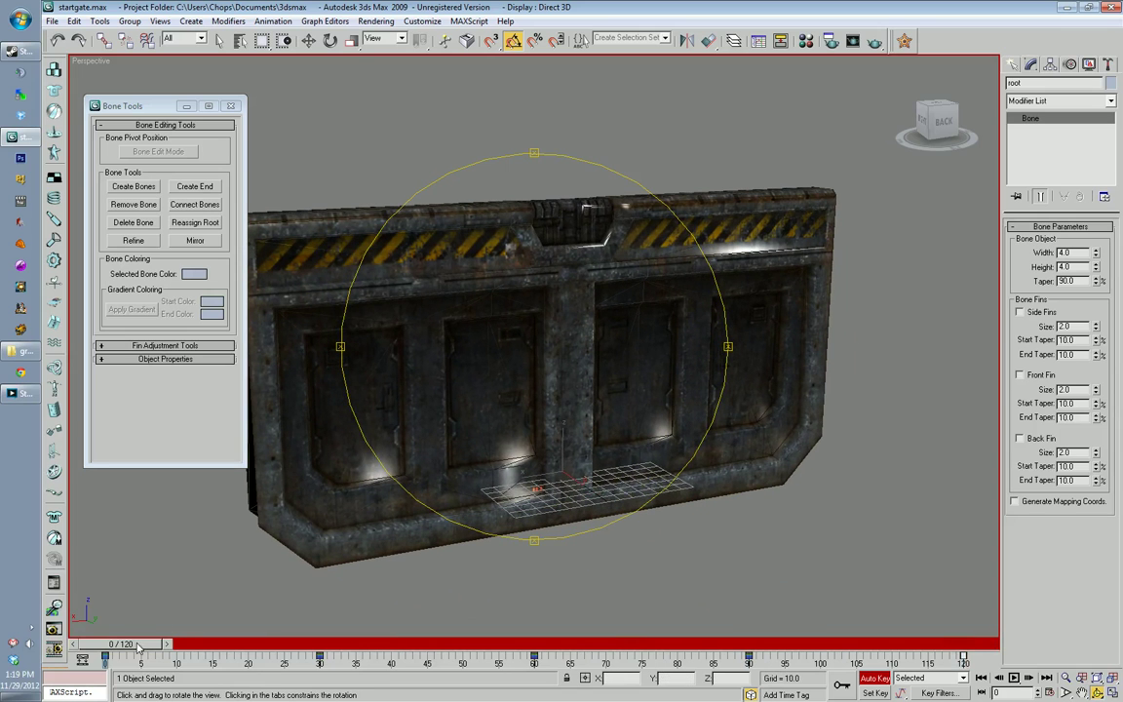
# Step: Add a time tag named up_SFRAME at frame 0
pyautogui.click(787, 695)
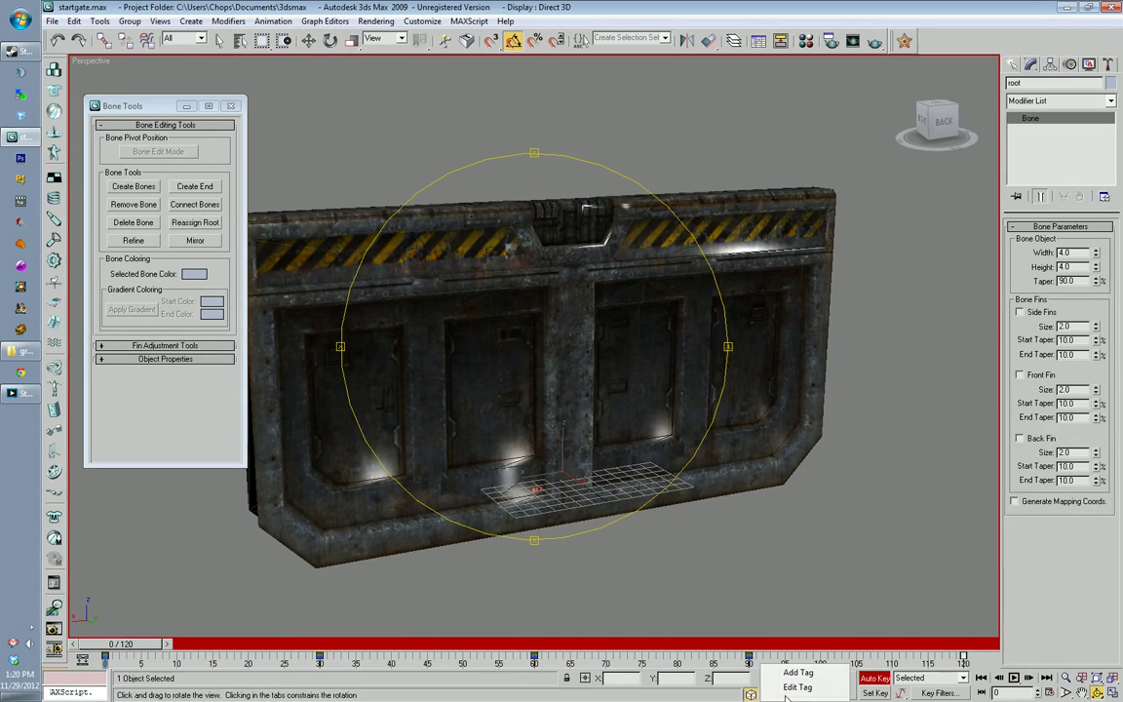
pyautogui.click(798, 673)
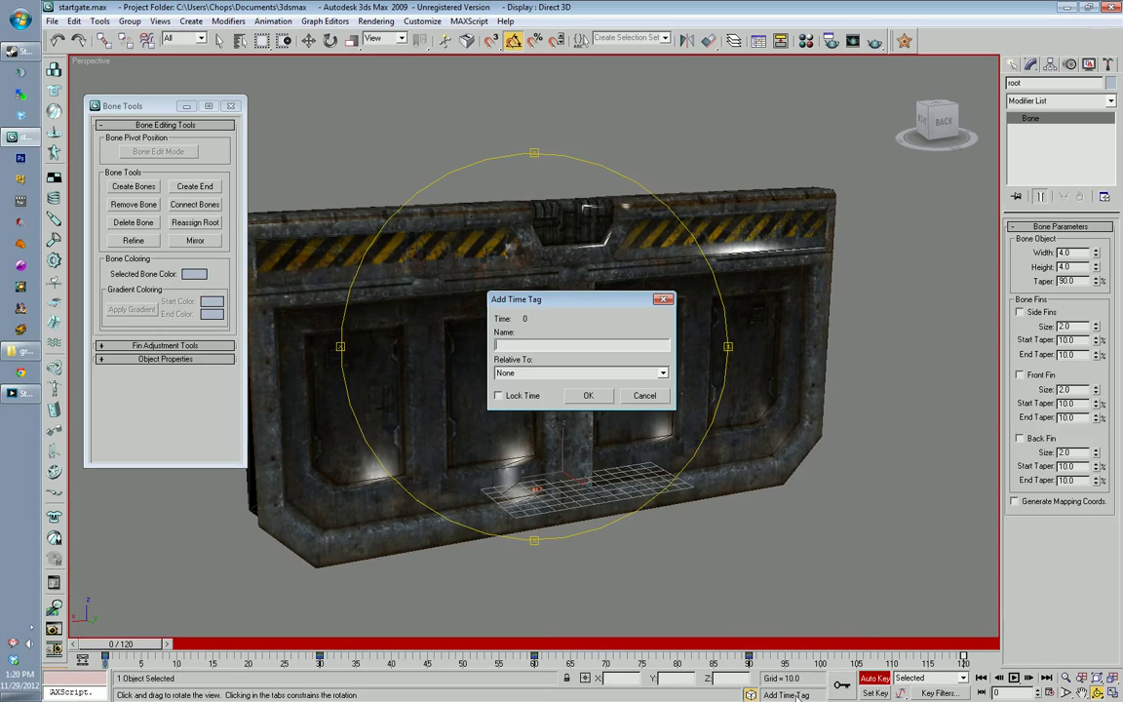
pyautogui.moveTo(558, 301); pyautogui.dragTo(630, 248)
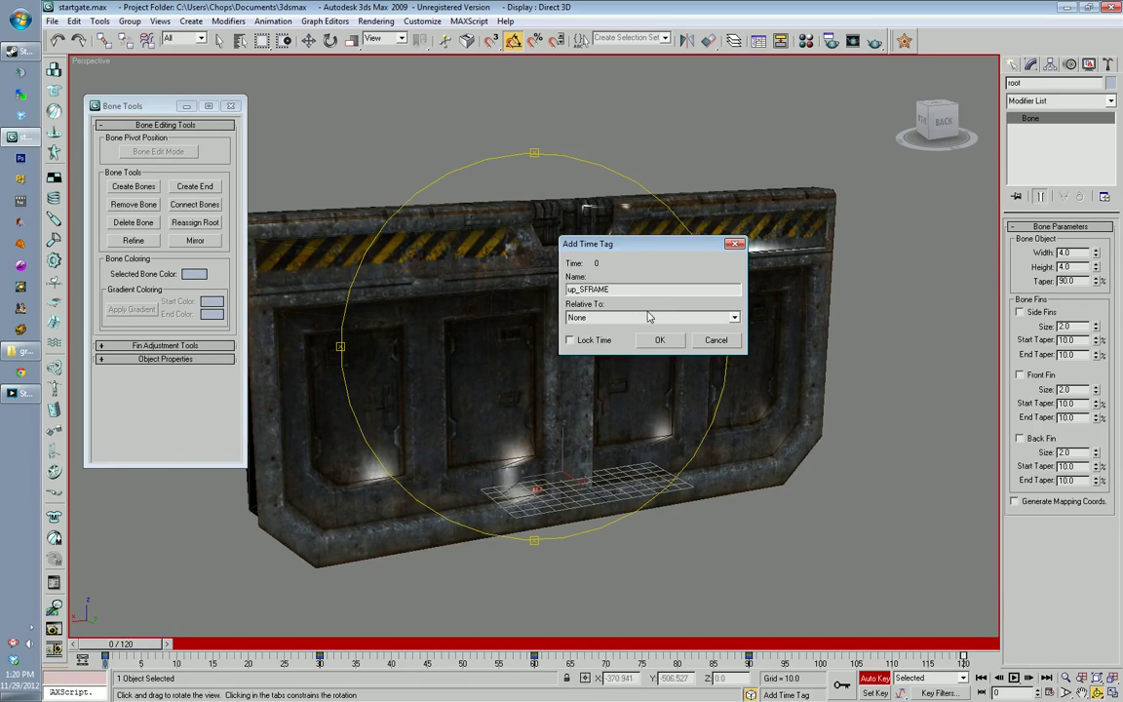
pyautogui.click(658, 342)
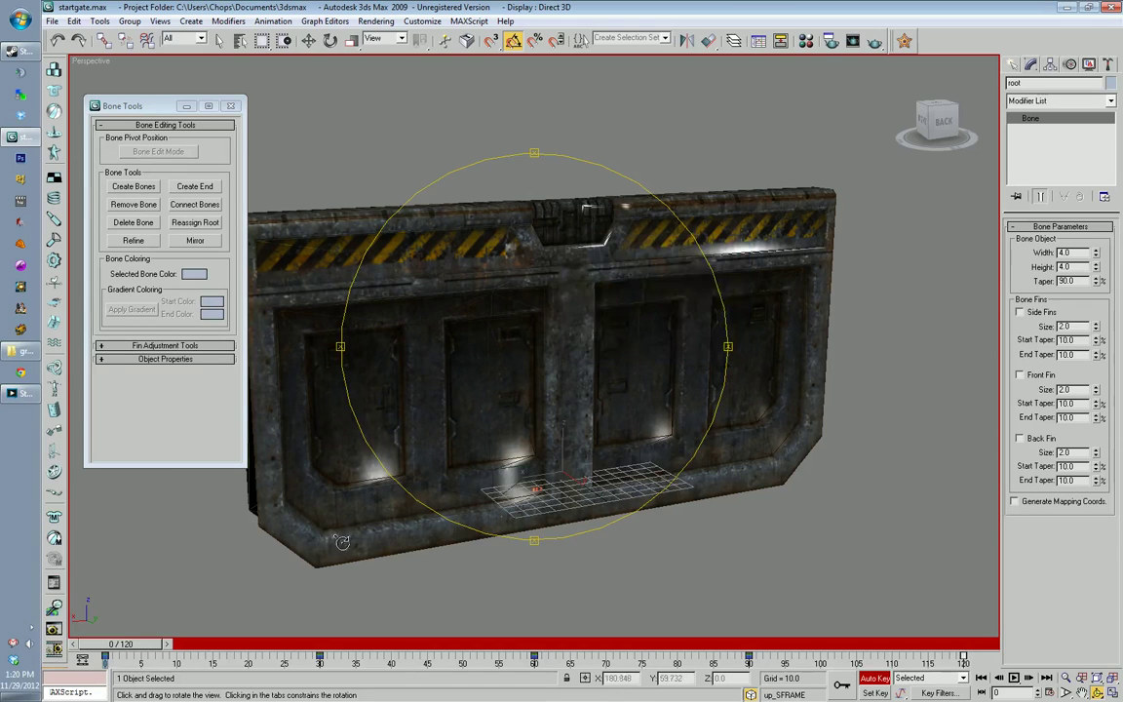
# Step: Go to frame 30 and add a time tag named up_EFRAME
pyautogui.moveTo(139, 643); pyautogui.dragTo(324, 651)
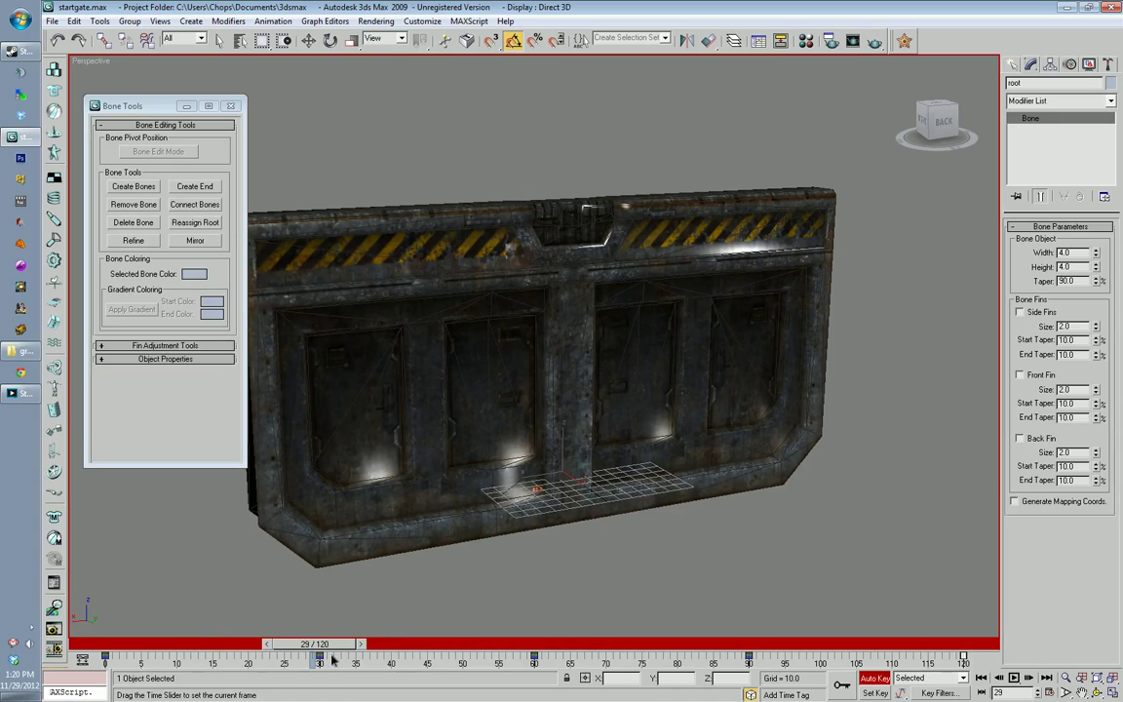
pyautogui.hotkey('ctrl', 'r')
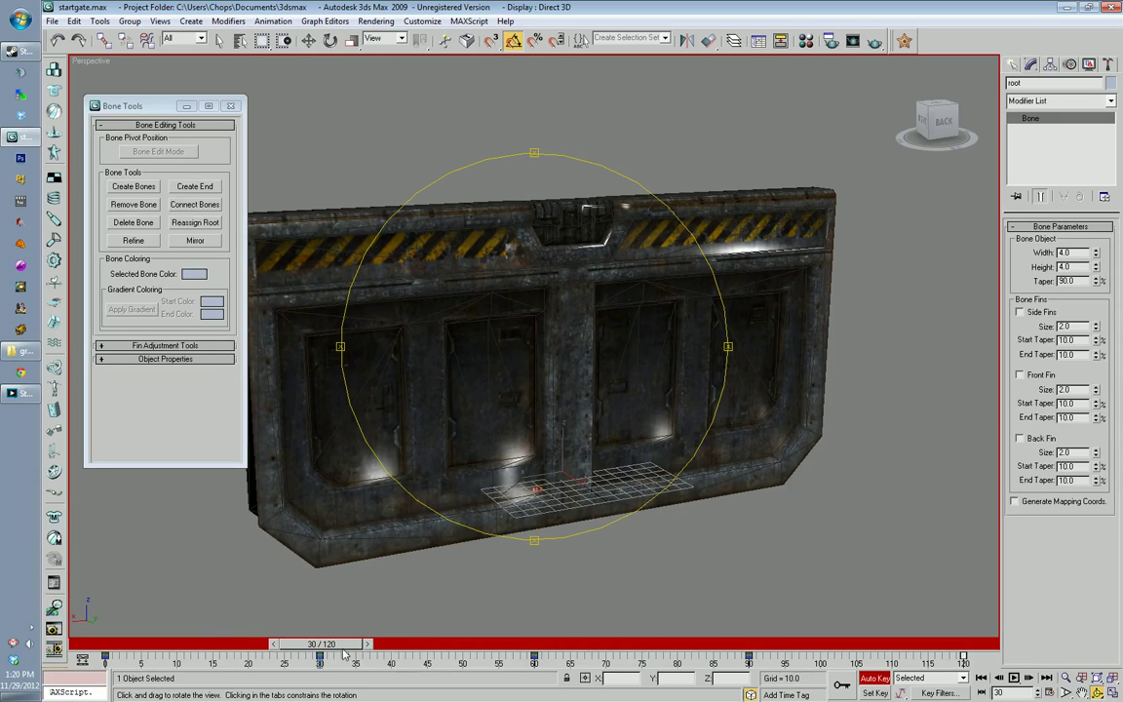
pyautogui.click(820, 695)
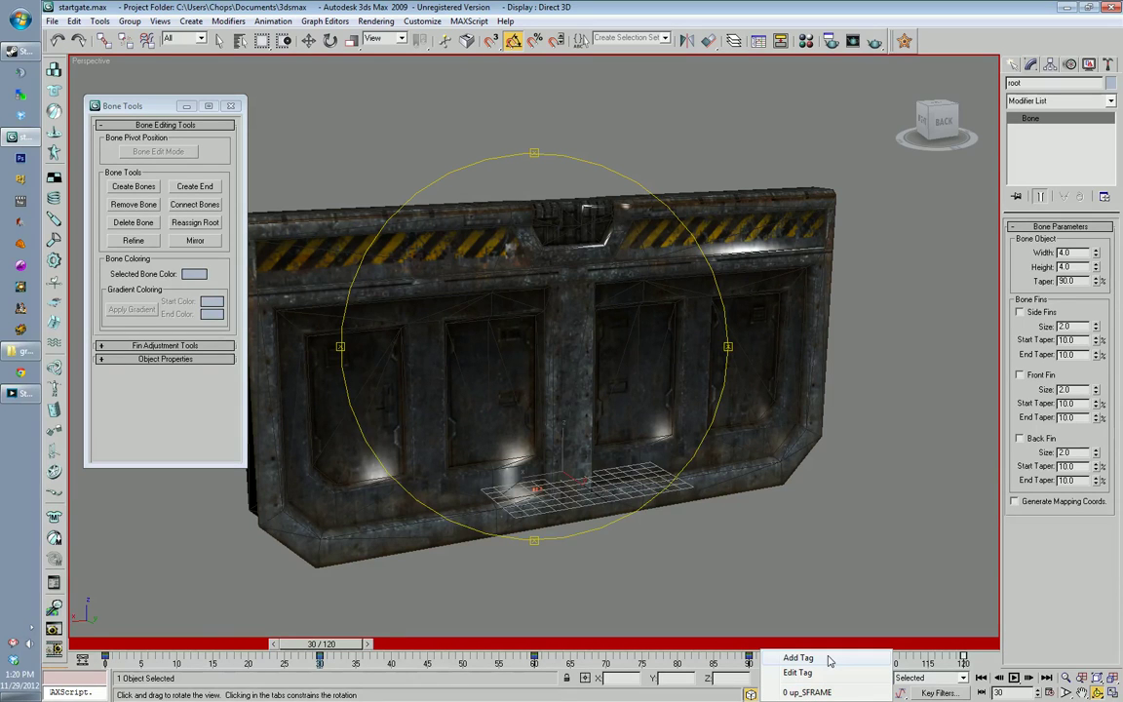
pyautogui.click(827, 660)
pyautogui.write('up_E')
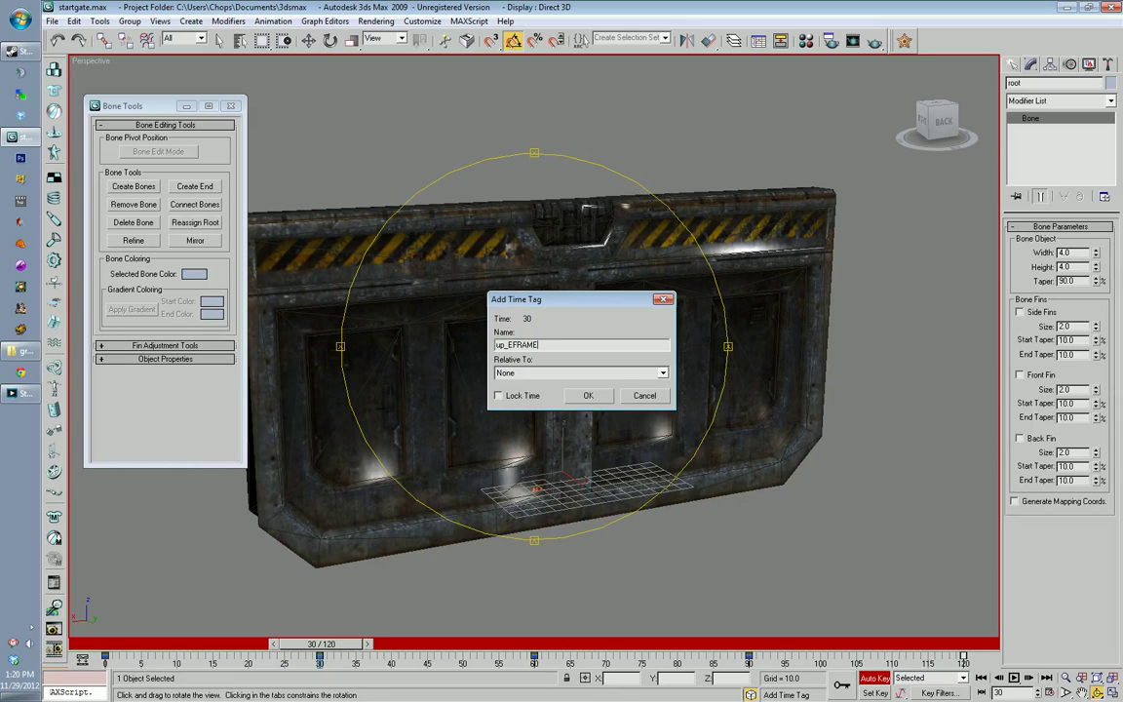
pyautogui.write('FRAME')
pyautogui.click(575, 397)
# Step: Add a second time tag at frame 30, named goDown_SFRAME
pyautogui.click(786, 694)
pyautogui.click(731, 579)
pyautogui.write('go')
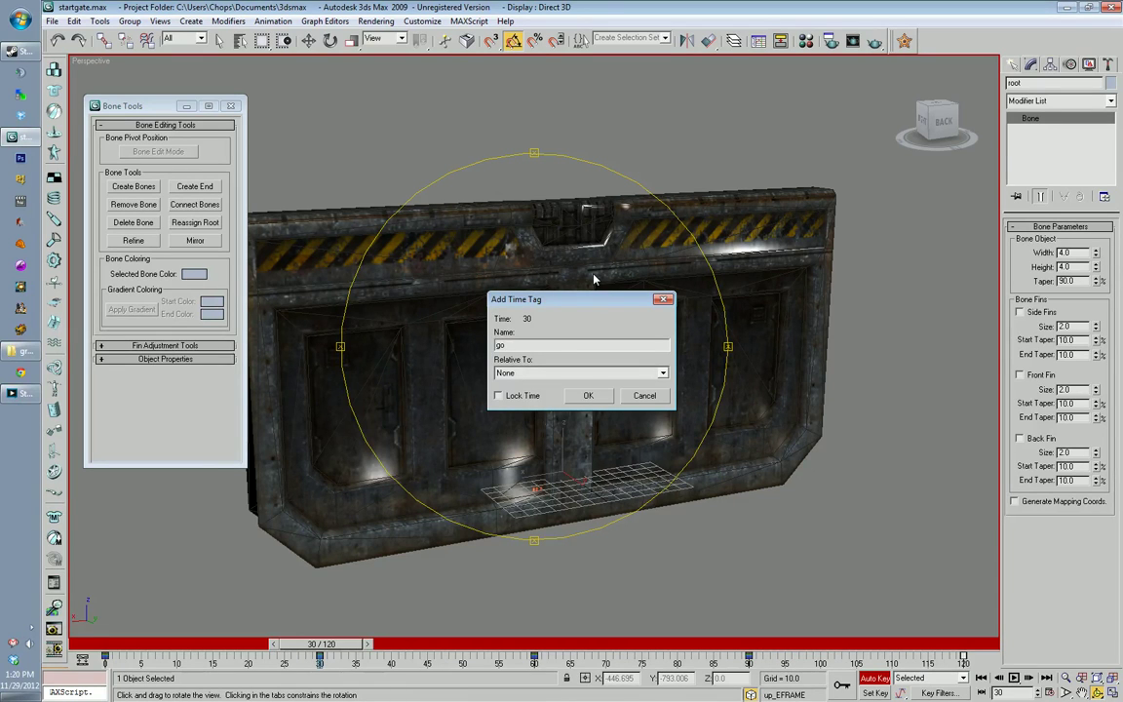
pyautogui.write('Down_SFRAME')
pyautogui.click(588, 396)
# Step: Go to frame 60 and add a time tag named goDown_EFRAME
pyautogui.moveTo(322, 644); pyautogui.dragTo(529, 643)
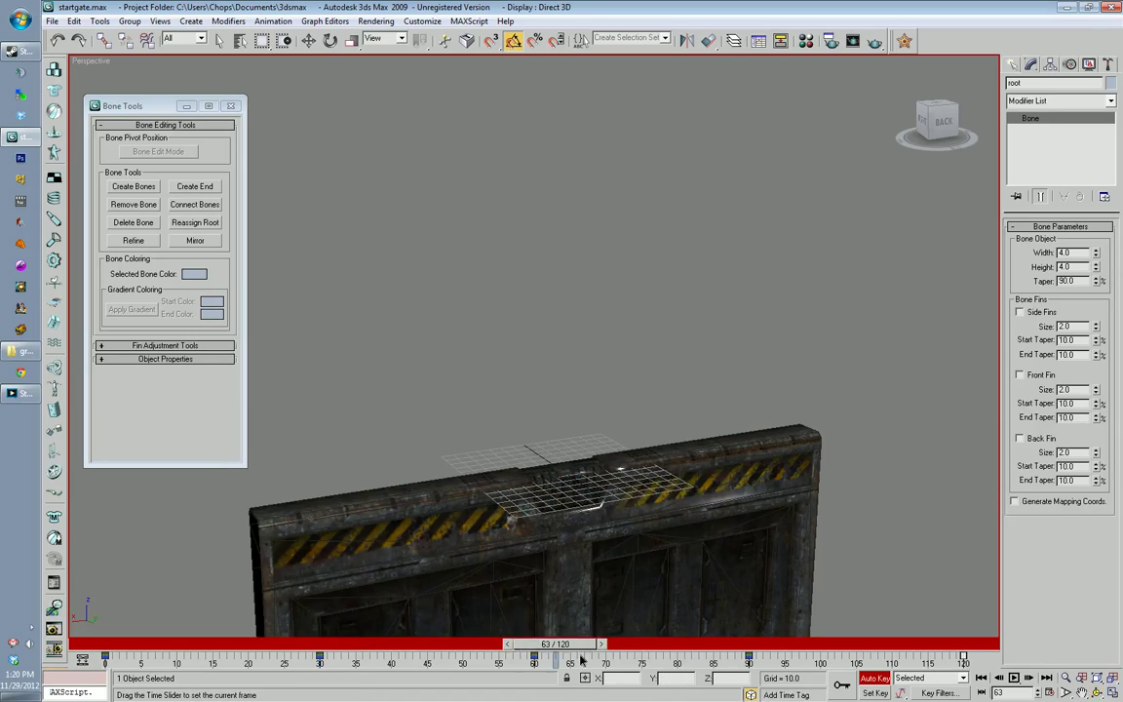
pyautogui.click(786, 694)
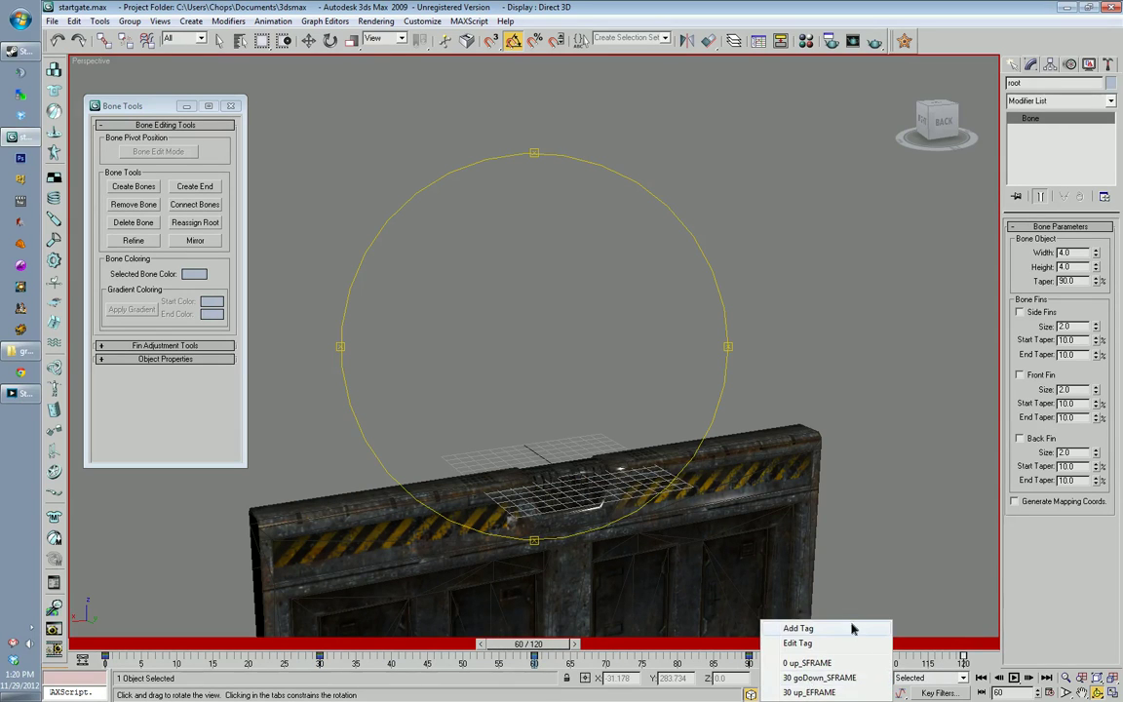
pyautogui.click(850, 629)
pyautogui.write('goDown_EFRAME')
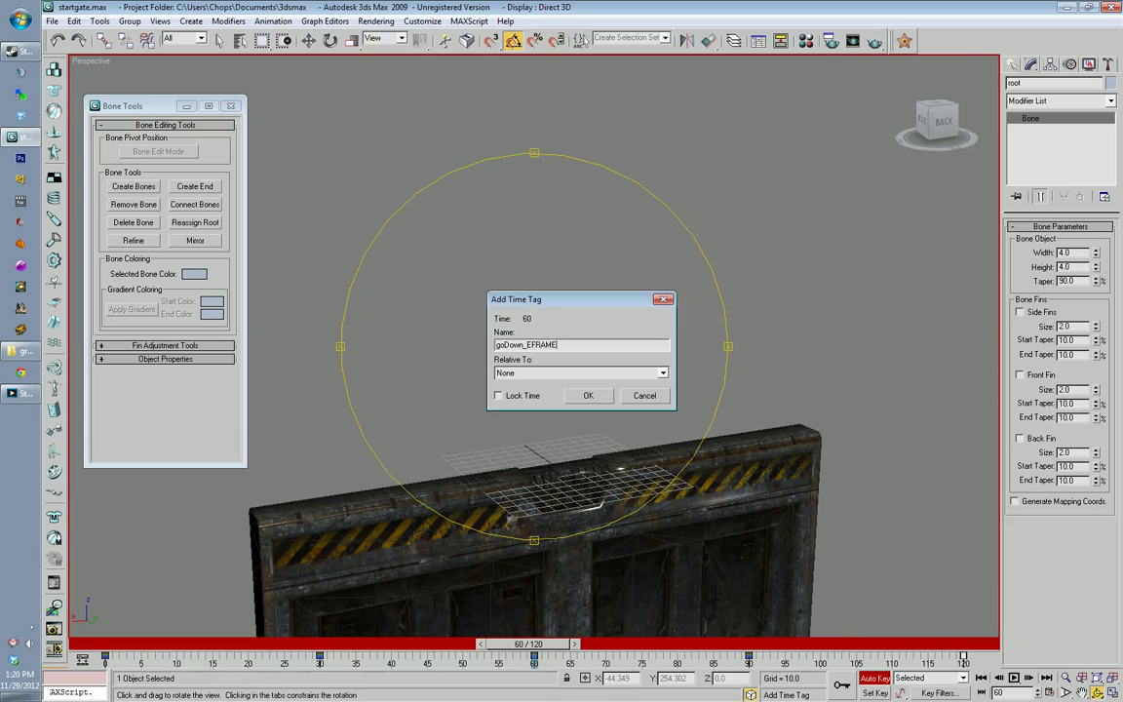
pyautogui.click(588, 396)
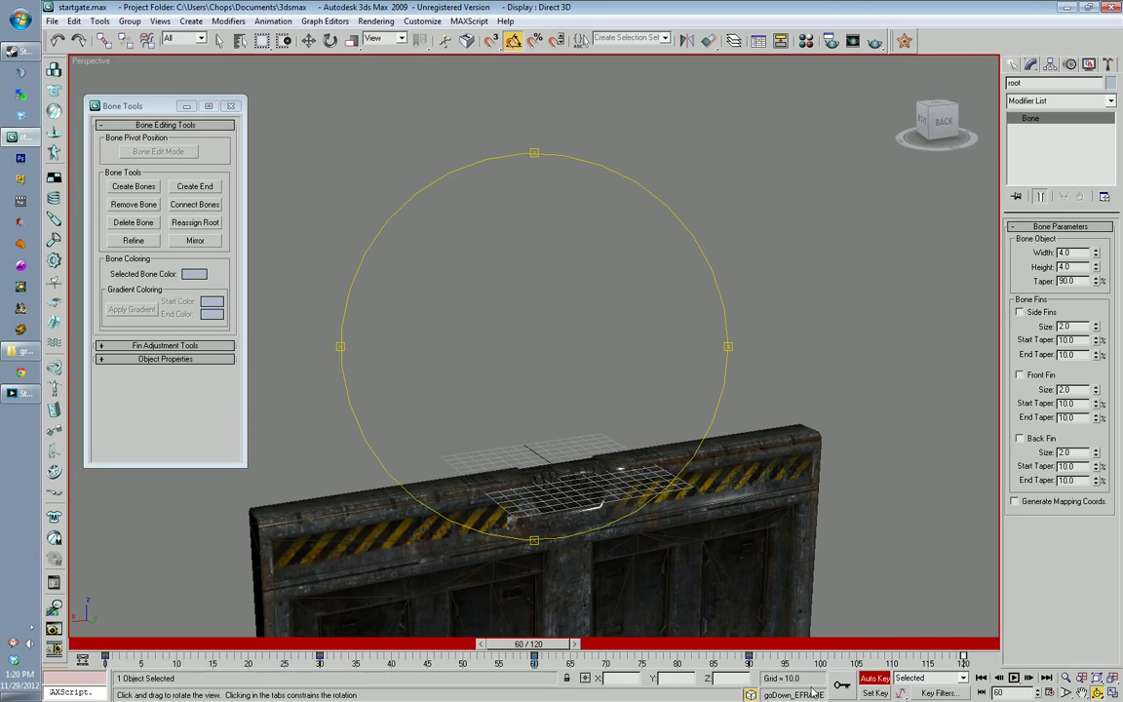
# Step: Add a second time tag at frame 60, named down_SFRAME
pyautogui.click(797, 693)
pyautogui.click(808, 609)
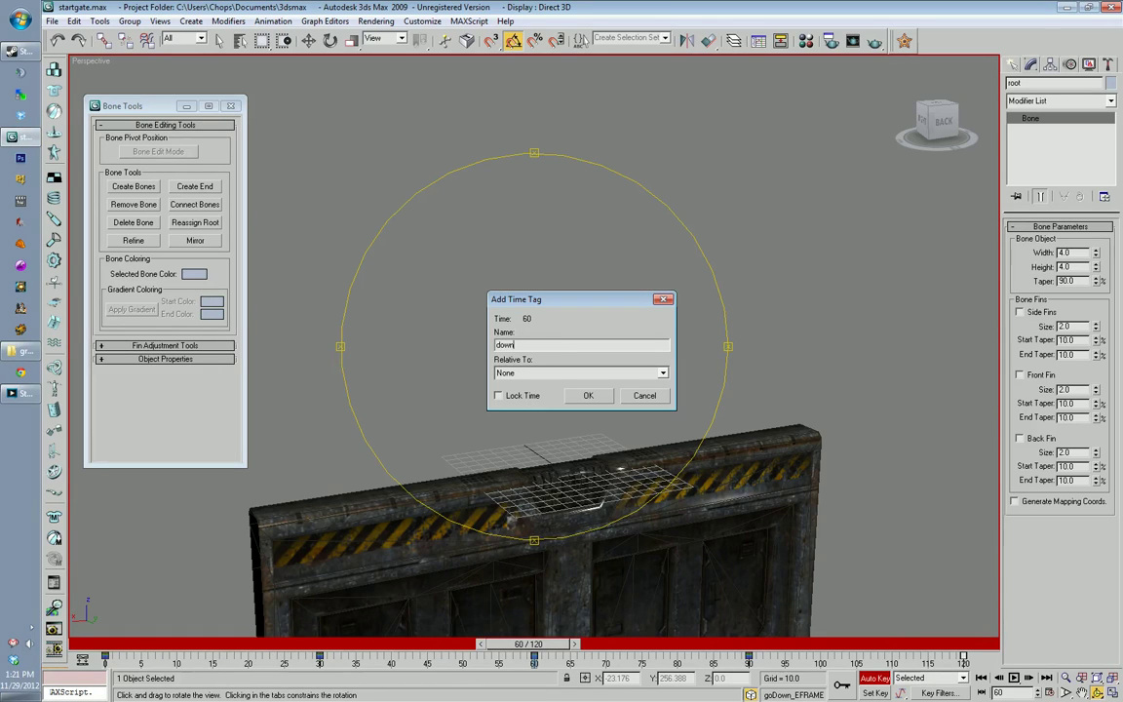
pyautogui.write('down_SFRAME')
pyautogui.press('Return')
# Step: Go to frame 90 and add a time tag named down_EFRAME
pyautogui.moveTo(551, 644); pyautogui.dragTo(762, 664)
pyautogui.click(822, 696)
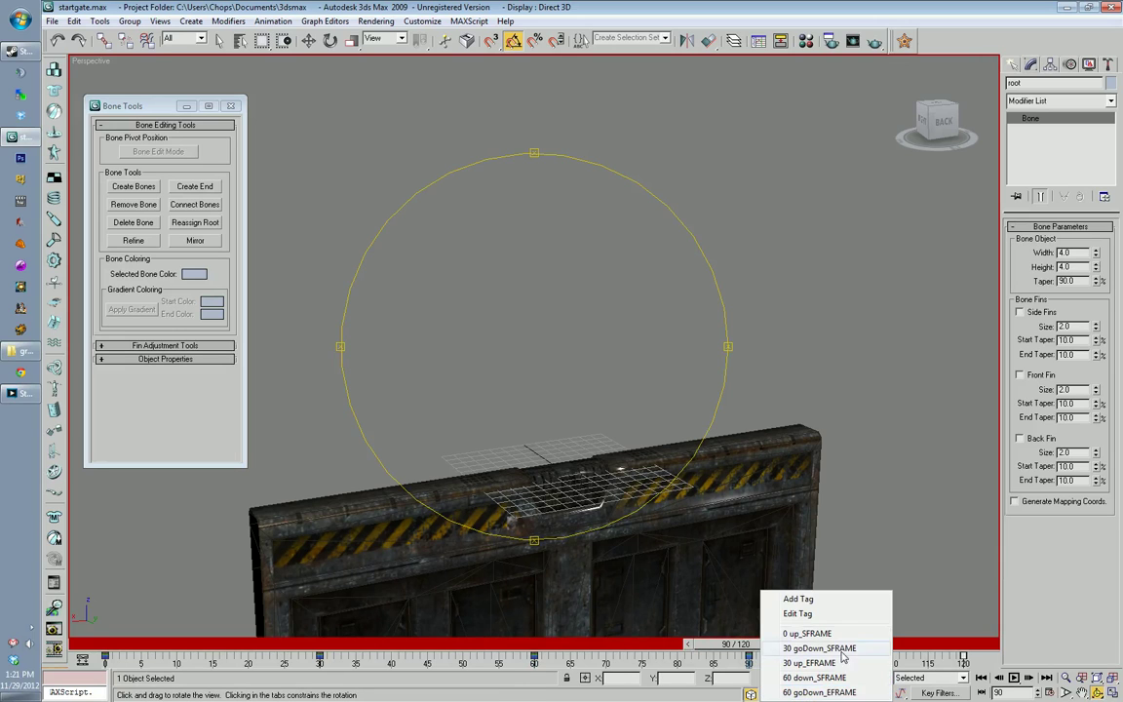
pyautogui.click(849, 599)
pyautogui.write('down_EFRAME')
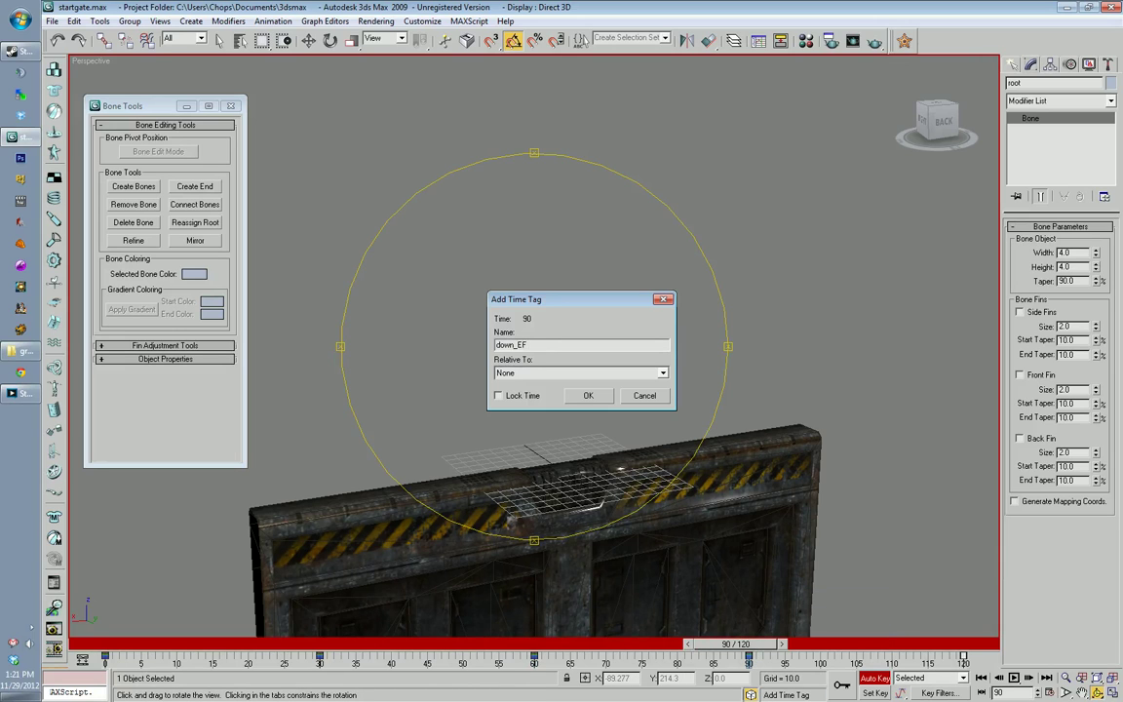
pyautogui.click(588, 394)
# Step: Add a second time tag at frame 90, named goUp_SFRAME
pyautogui.click(790, 695)
pyautogui.click(798, 585)
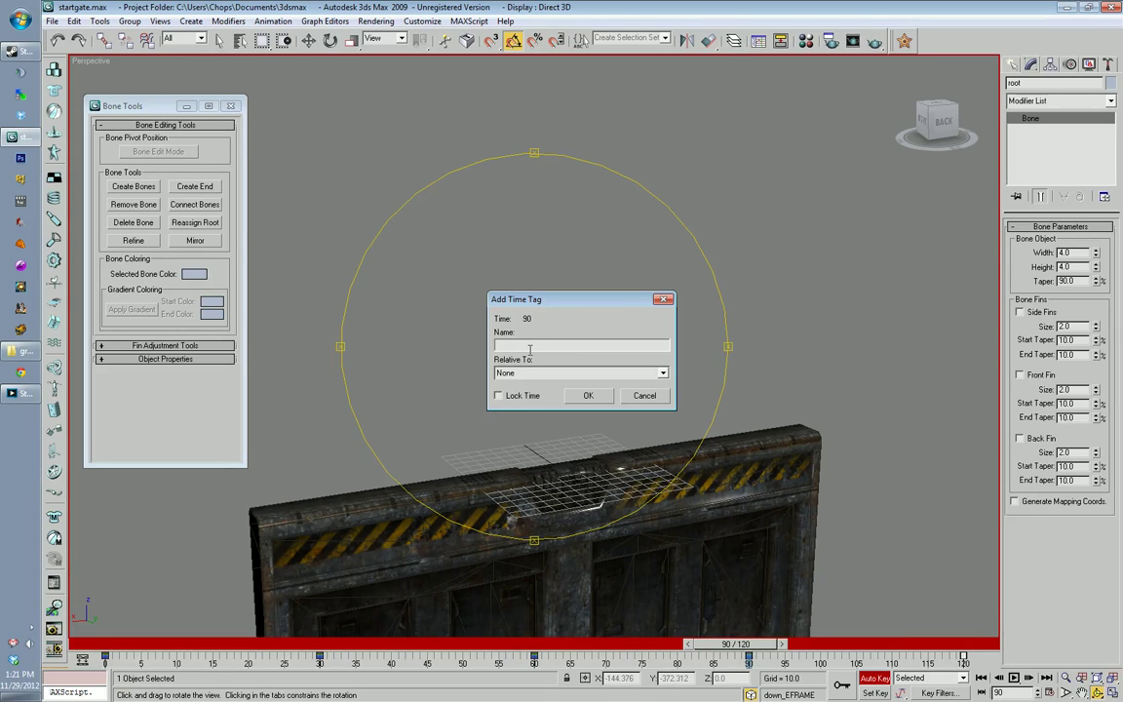
pyautogui.write('goUp_SFRAME')
pyautogui.click(589, 395)
# Step: Add a time tag named goUp_EFRAME at frame 120
pyautogui.click(770, 695)
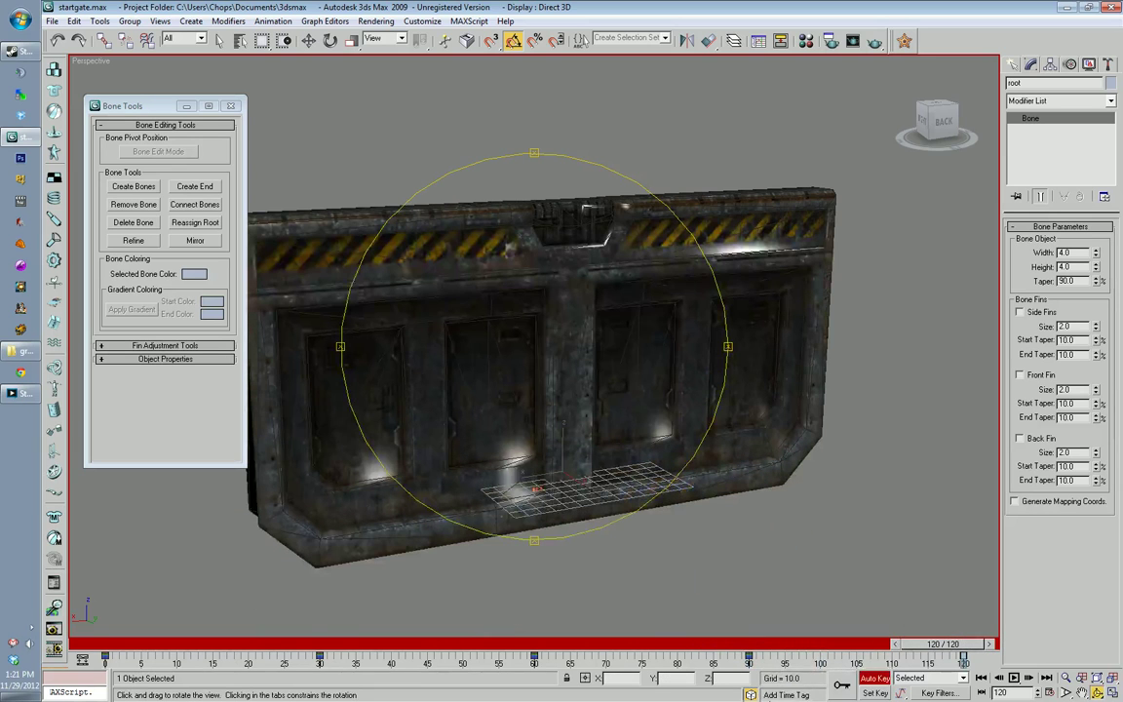
pyautogui.click(797, 571)
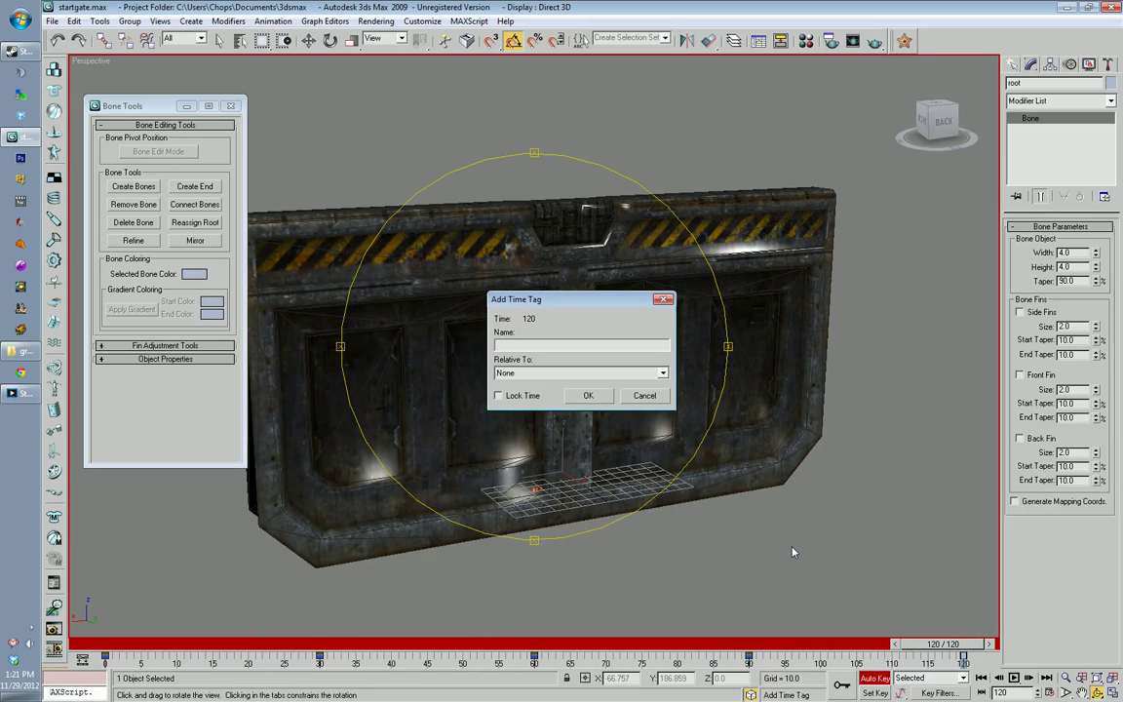
pyautogui.write('goUp_EFRAME')
pyautogui.click(589, 395)
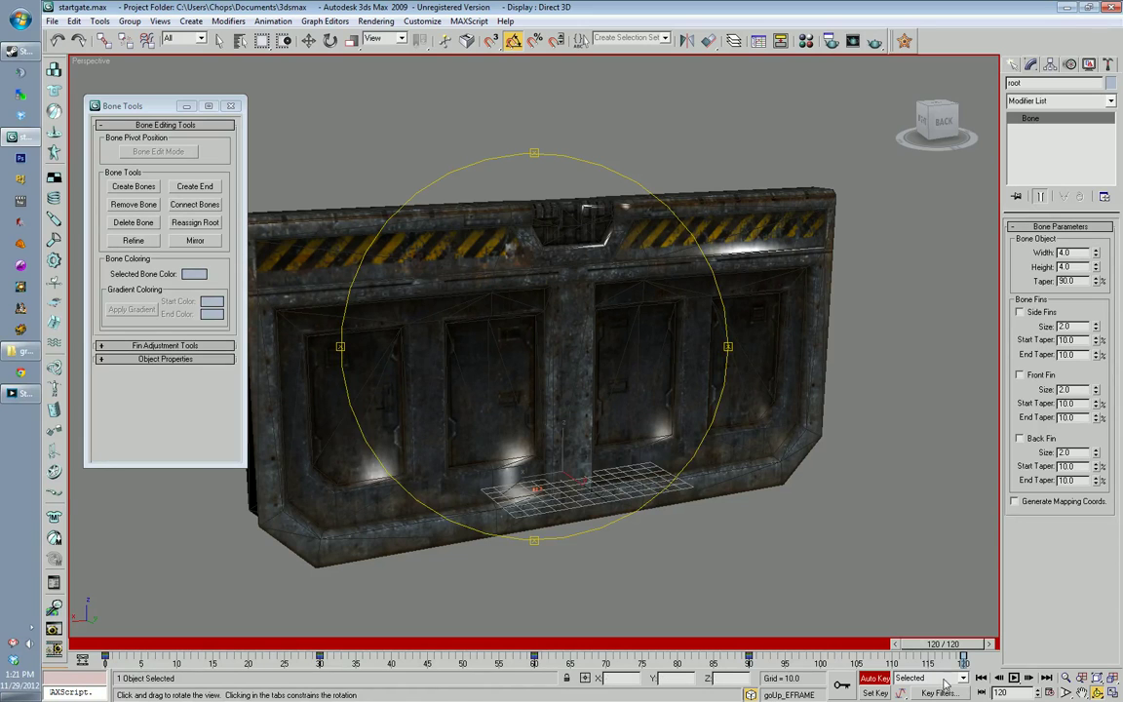
# Step: Review the names and frames of all the time tags in the Edit Time Tag list
pyautogui.click(780, 695)
pyautogui.click(791, 572)
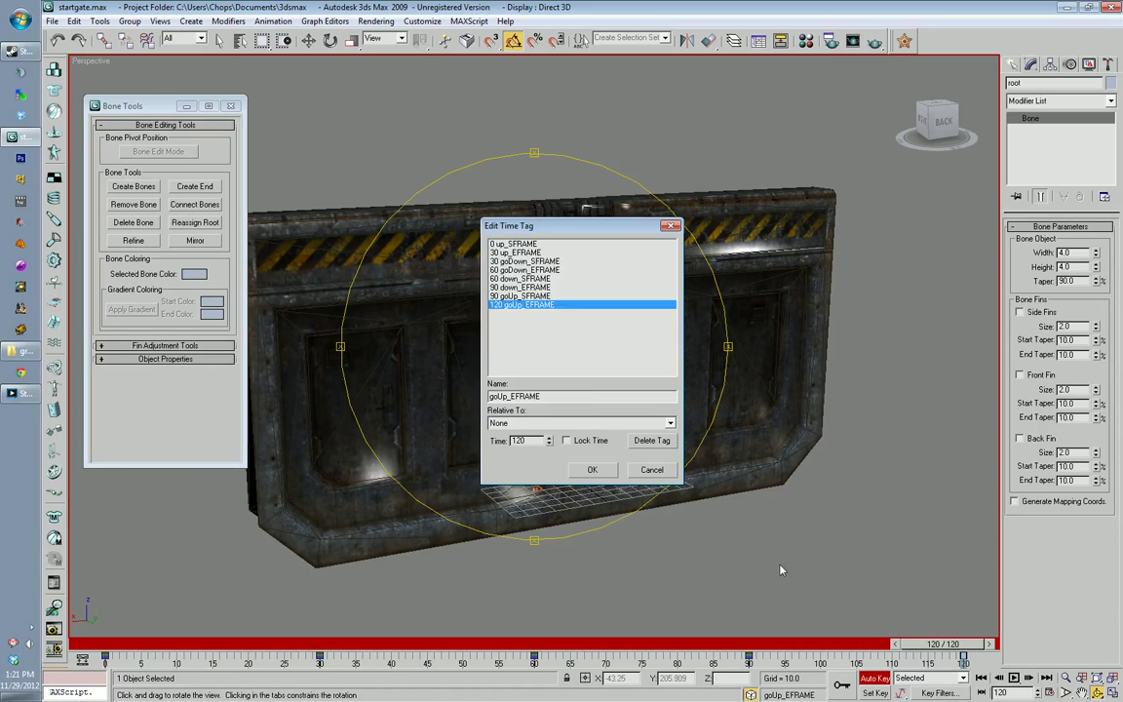
pyautogui.moveTo(527, 244); pyautogui.dragTo(632, 492)
pyautogui.click(590, 471)
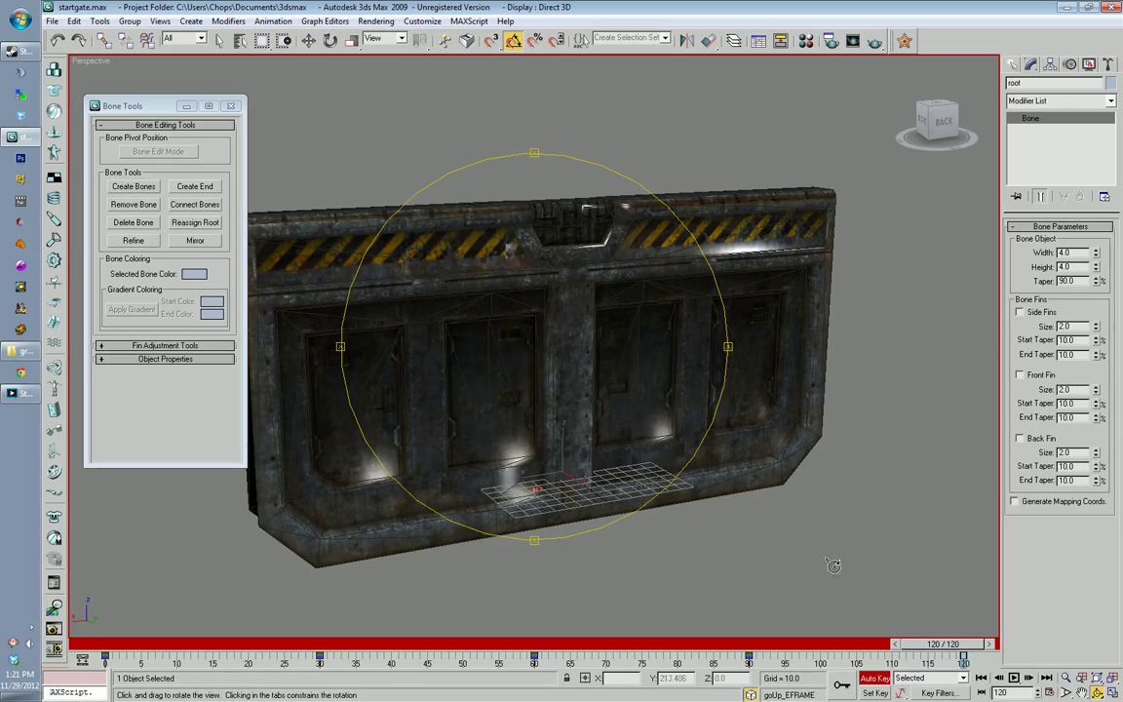
# Step: Return the timeline to frame 0, reframe the whole gate in the perspective view, and activate the Move tool
pyautogui.moveTo(941, 643); pyautogui.dragTo(98, 625)
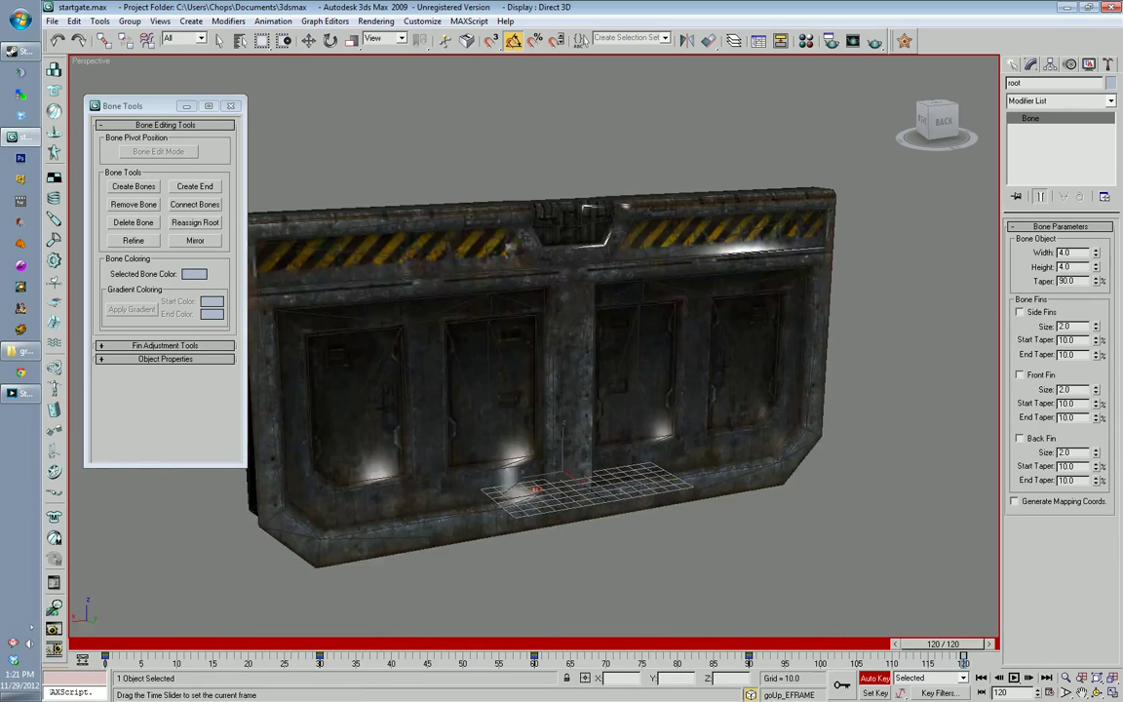
pyautogui.hotkey('ctrl', 'r')
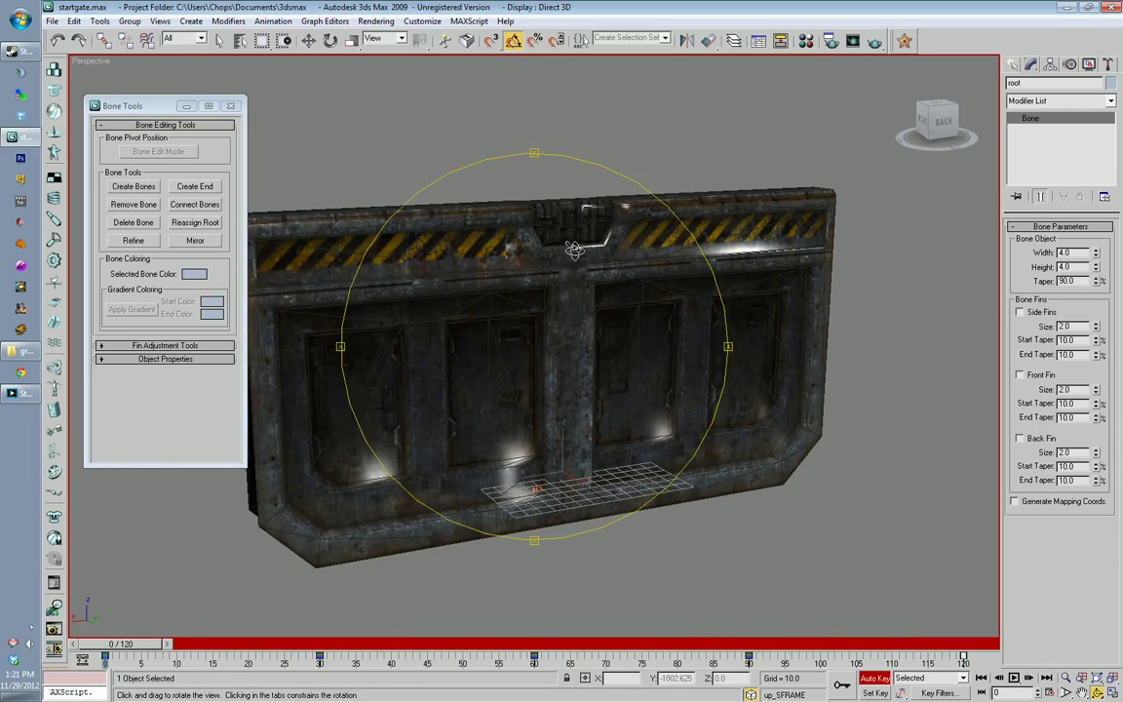
pyautogui.moveTo(685, 374); pyautogui.dragTo(696, 381)
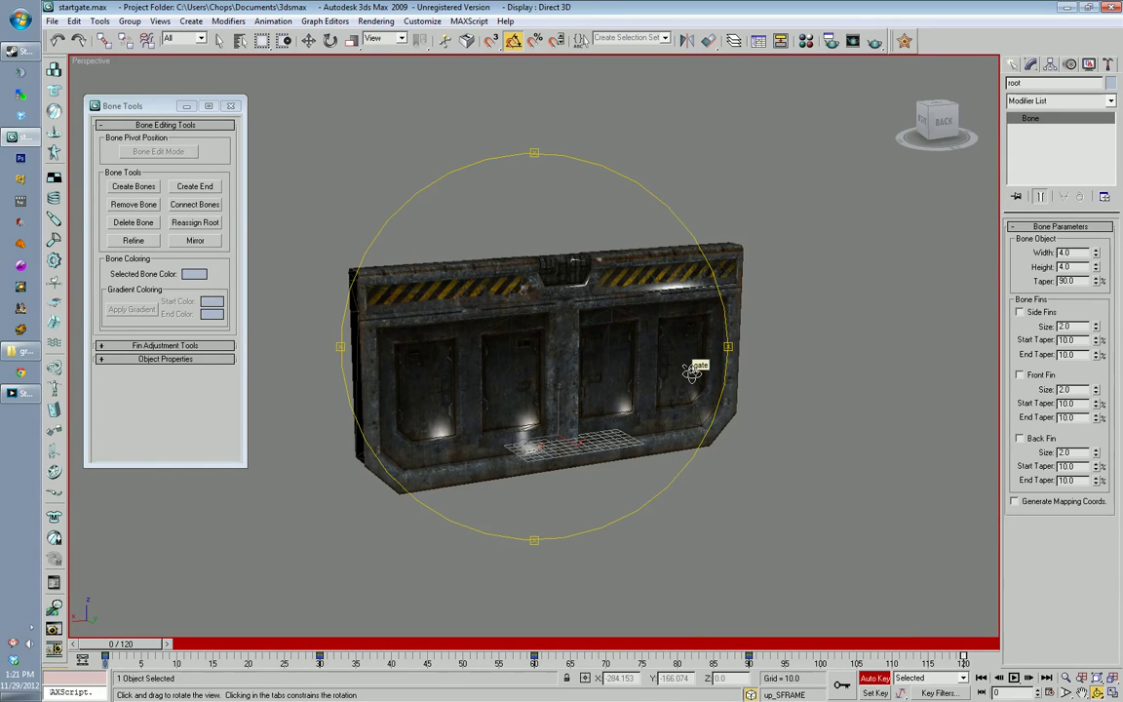
pyautogui.moveTo(692, 373); pyautogui.dragTo(448, 340)
pyautogui.press('w')
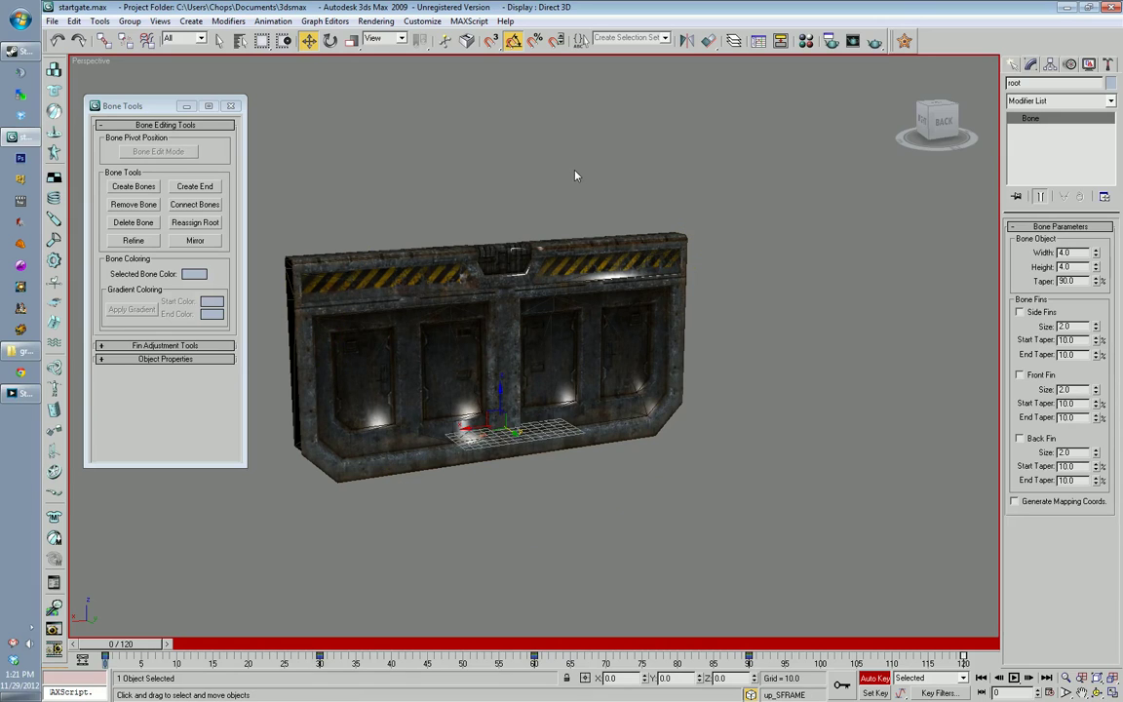
# Step: Configure the Spark Exporter for startgate with only the geometry (*.dae) export enabled, leaving physics object and model file creation off
pyautogui.click(904, 41)
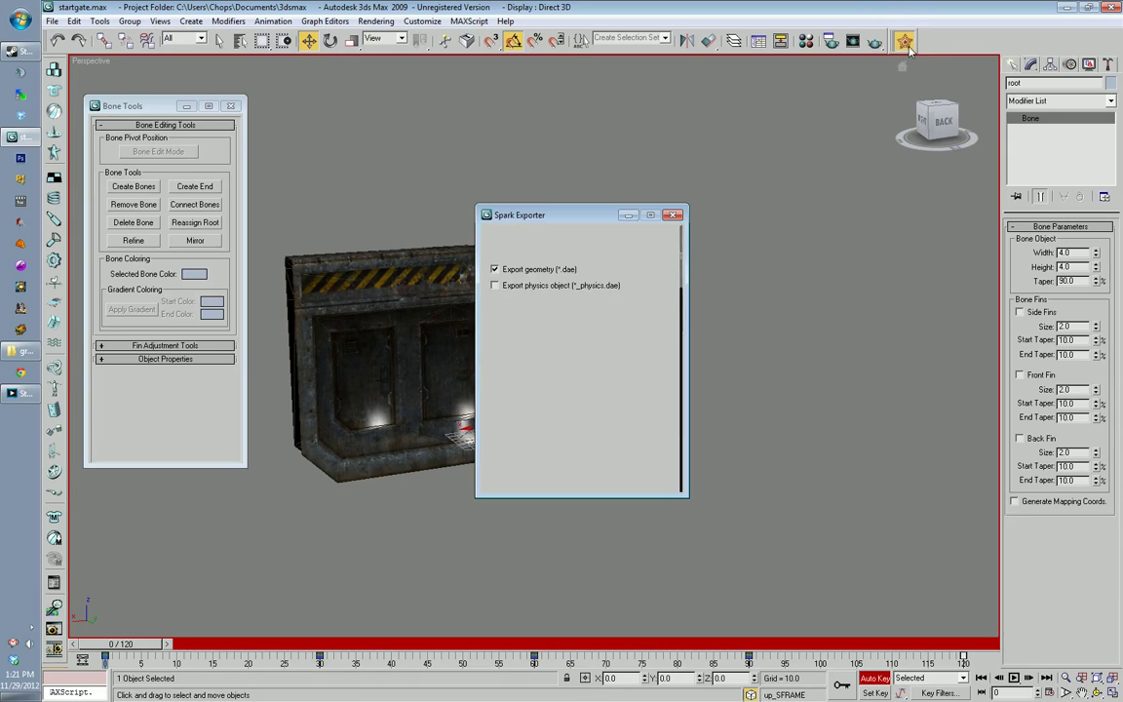
pyautogui.moveTo(565, 215); pyautogui.dragTo(684, 191)
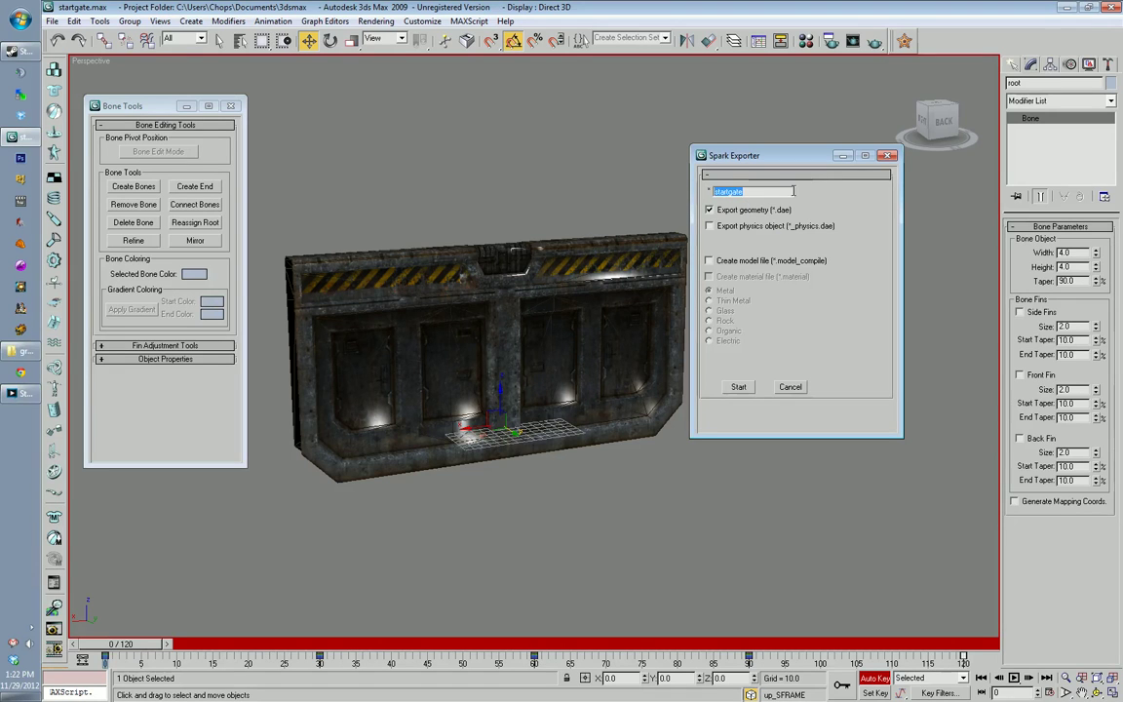
pyautogui.click(708, 210)
pyautogui.click(709, 226)
pyautogui.click(710, 226)
pyautogui.click(710, 260)
pyautogui.click(709, 260)
pyautogui.click(709, 210)
pyautogui.moveTo(720, 156); pyautogui.dragTo(722, 135)
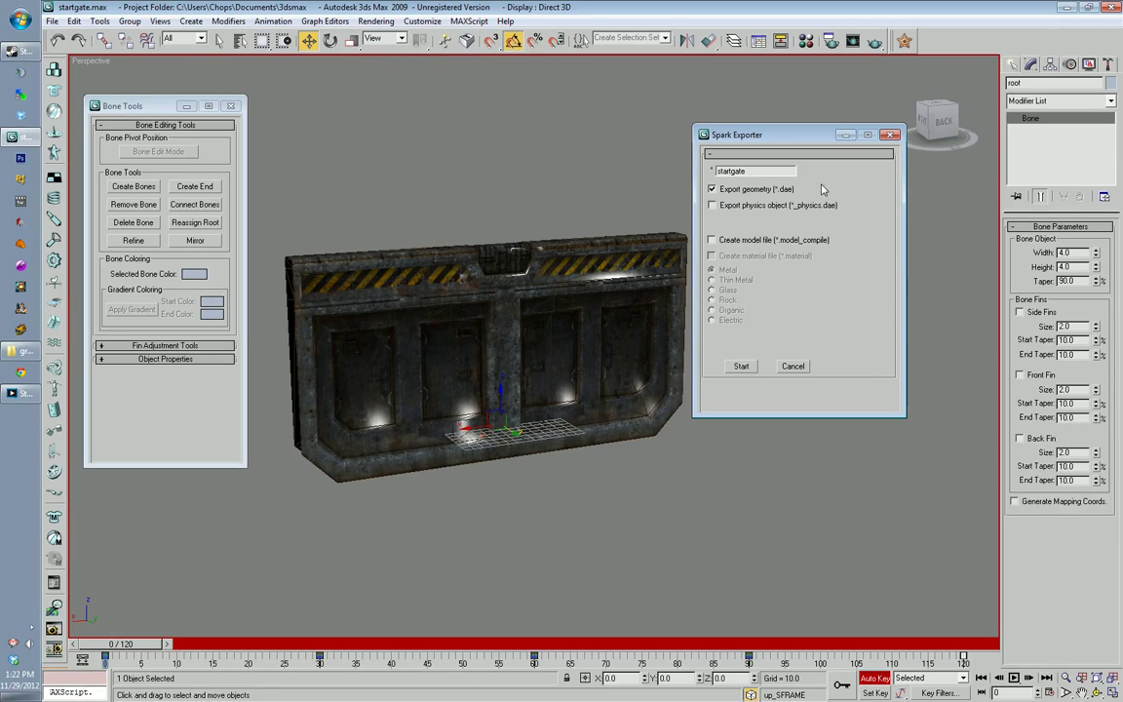
# Step: Run the startgate geometry export and accept the ColladaMax options with Relative Paths, Normals, Triangulate, XRefs and animation export enabled
pyautogui.click(741, 368)
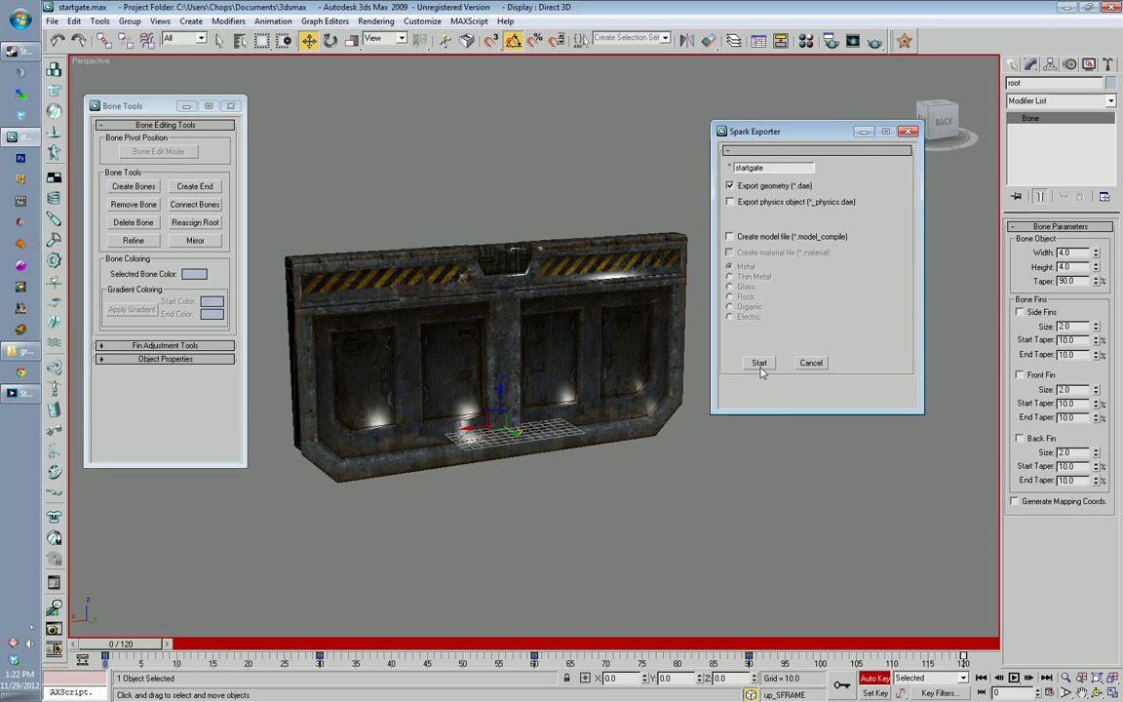
pyautogui.write('23423')
pyautogui.press('BackSpace')
pyautogui.press('BackSpace')
pyautogui.press('BackSpace')
pyautogui.press('BackSpace')
pyautogui.press('BackSpace')
pyautogui.press('BackSpace')
pyautogui.click(761, 364)
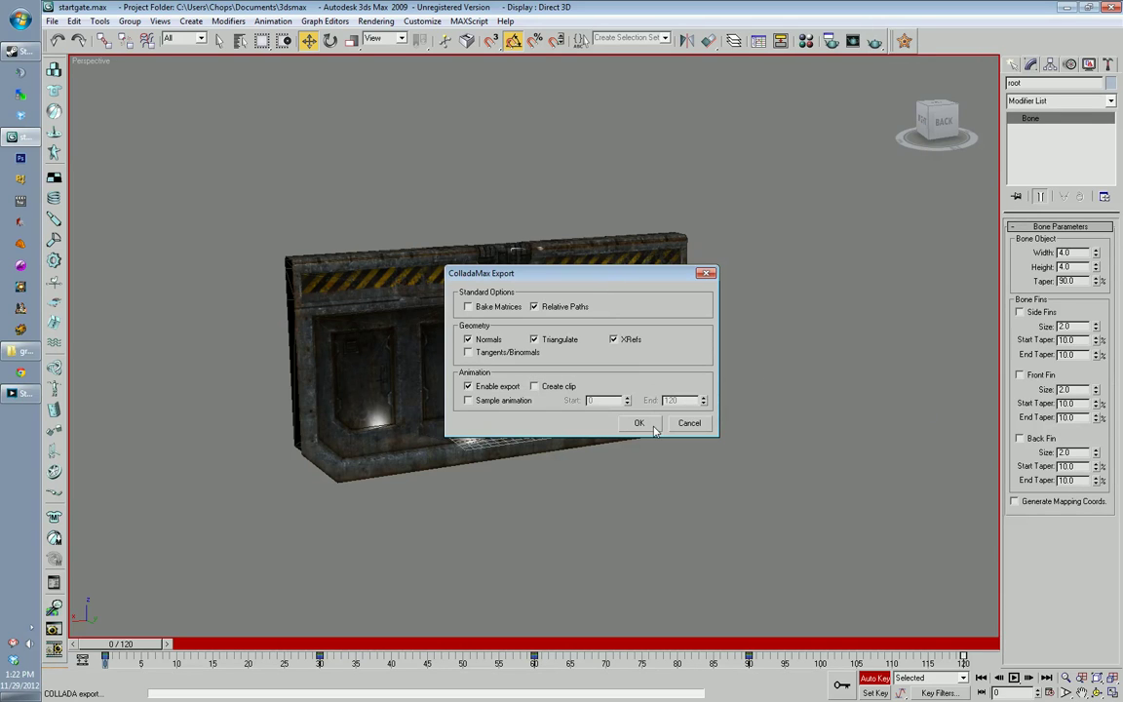
pyautogui.moveTo(495, 276); pyautogui.dragTo(519, 253)
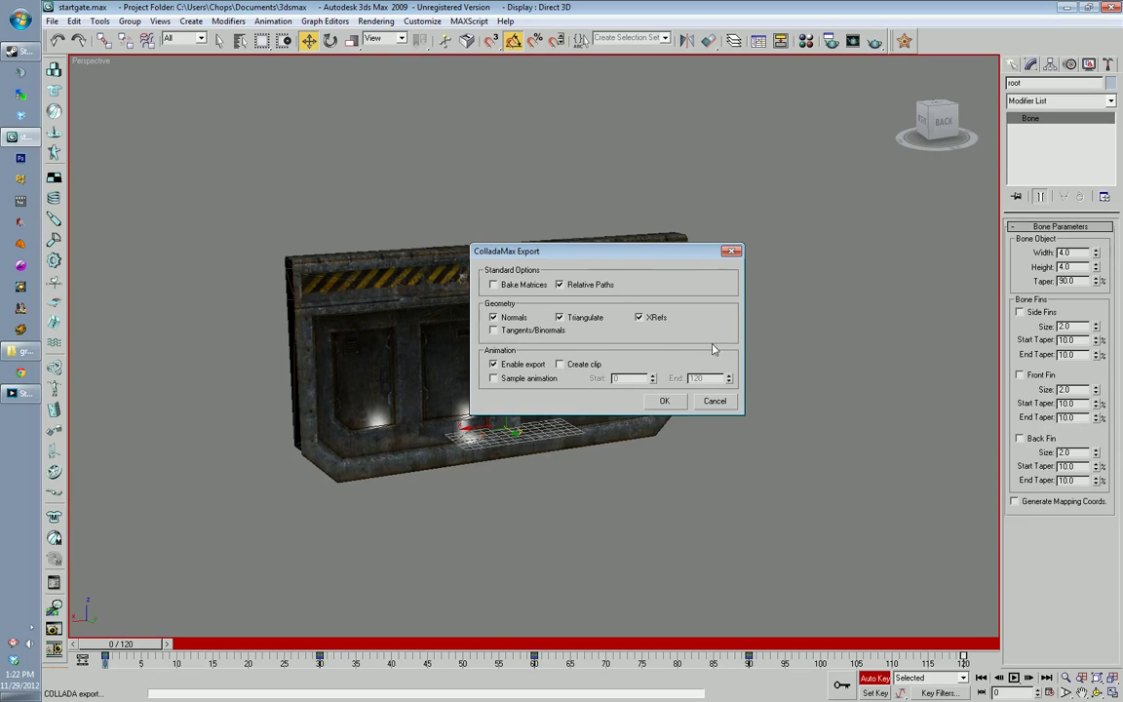
pyautogui.click(664, 401)
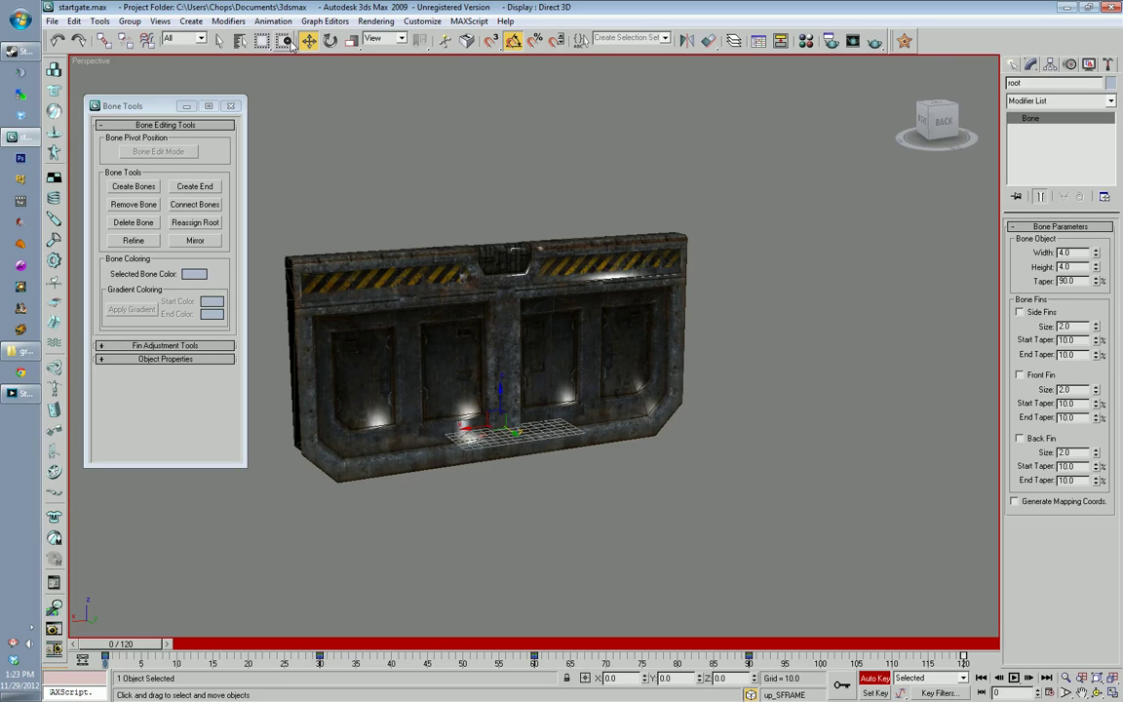
pyautogui.click(51, 21)
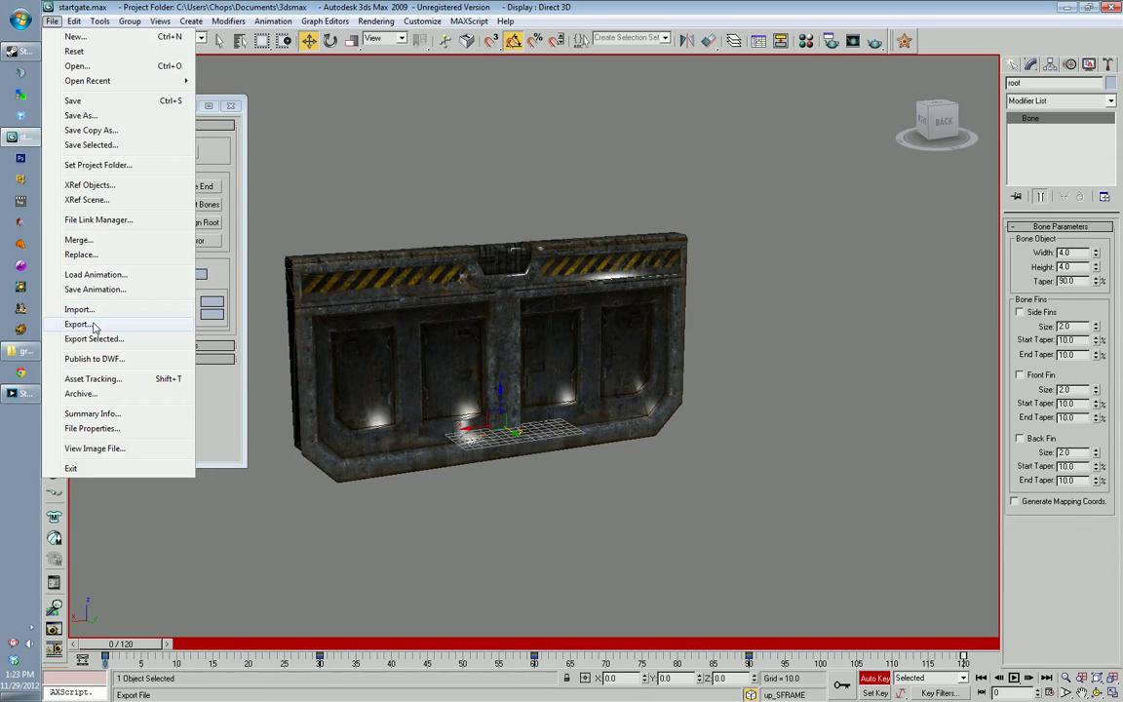
pyautogui.click(155, 327)
pyautogui.click(160, 534)
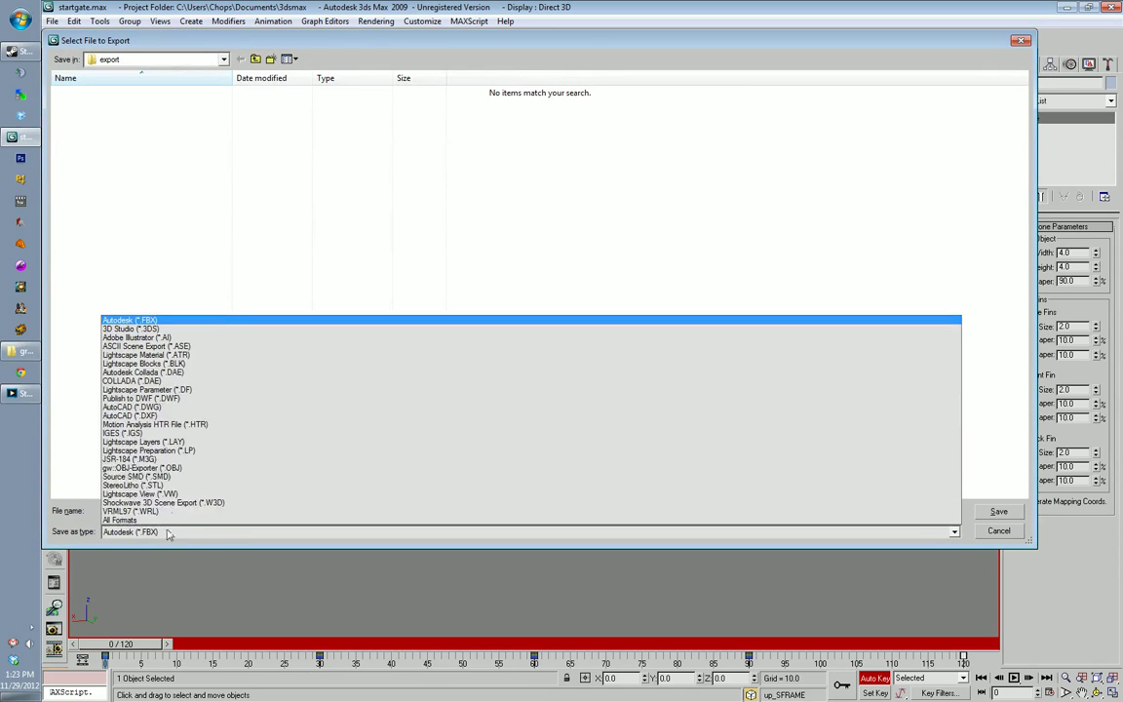
pyautogui.click(150, 382)
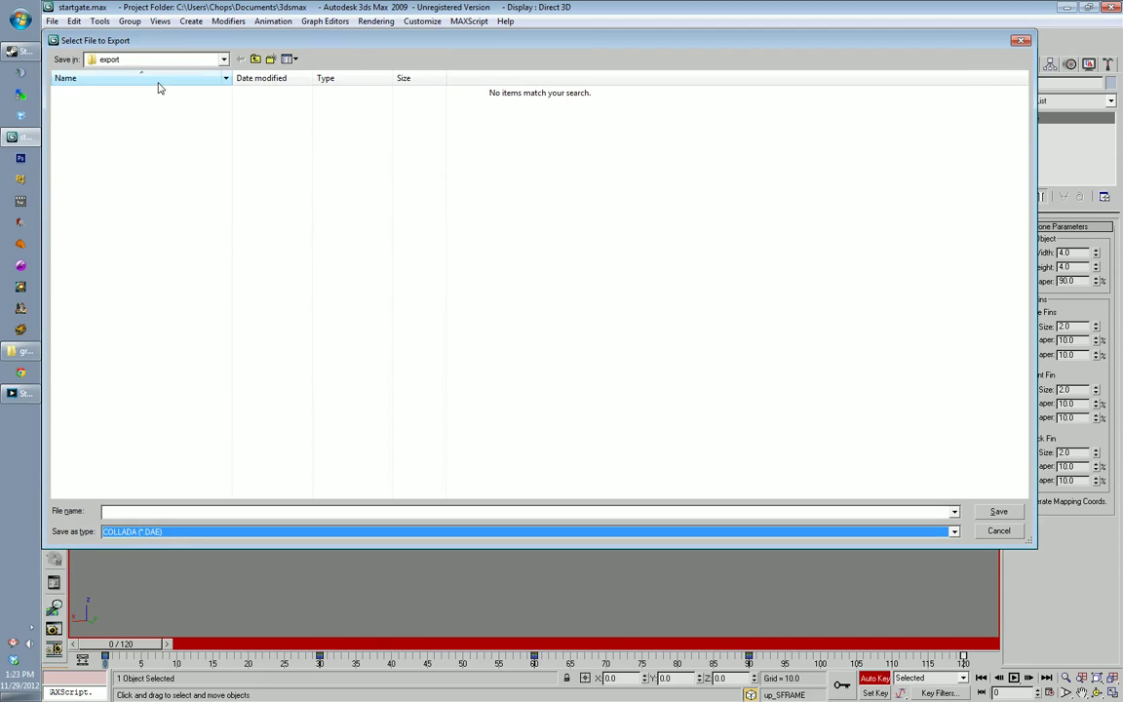
pyautogui.click(223, 60)
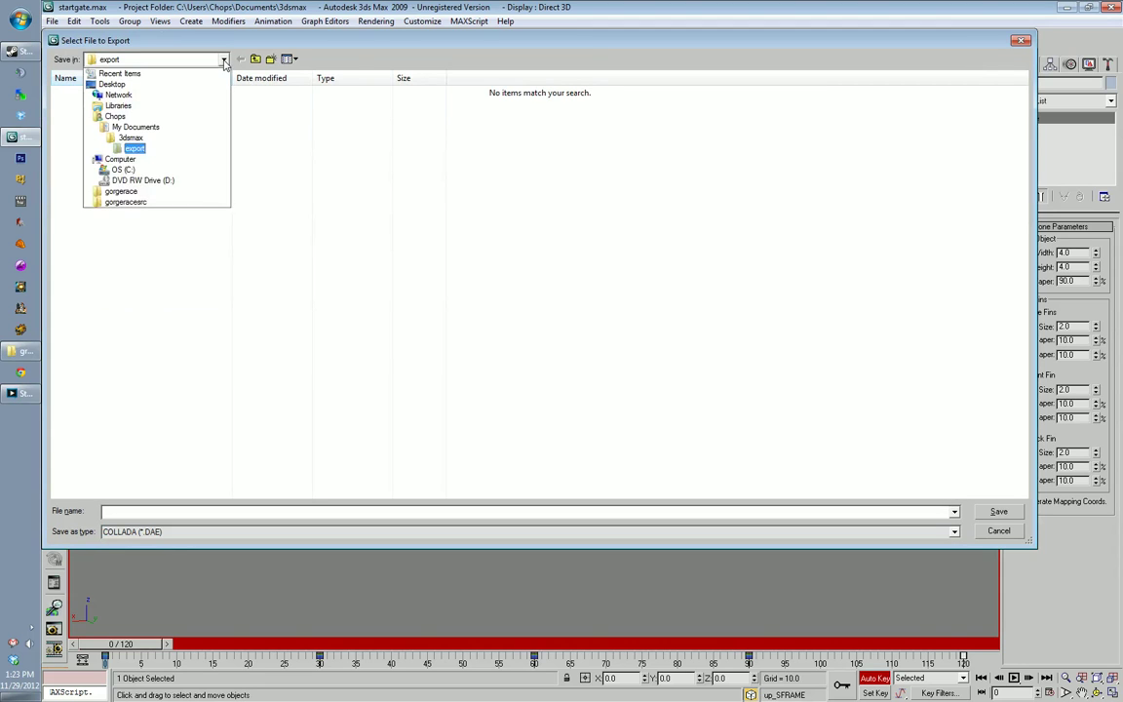
pyautogui.click(180, 83)
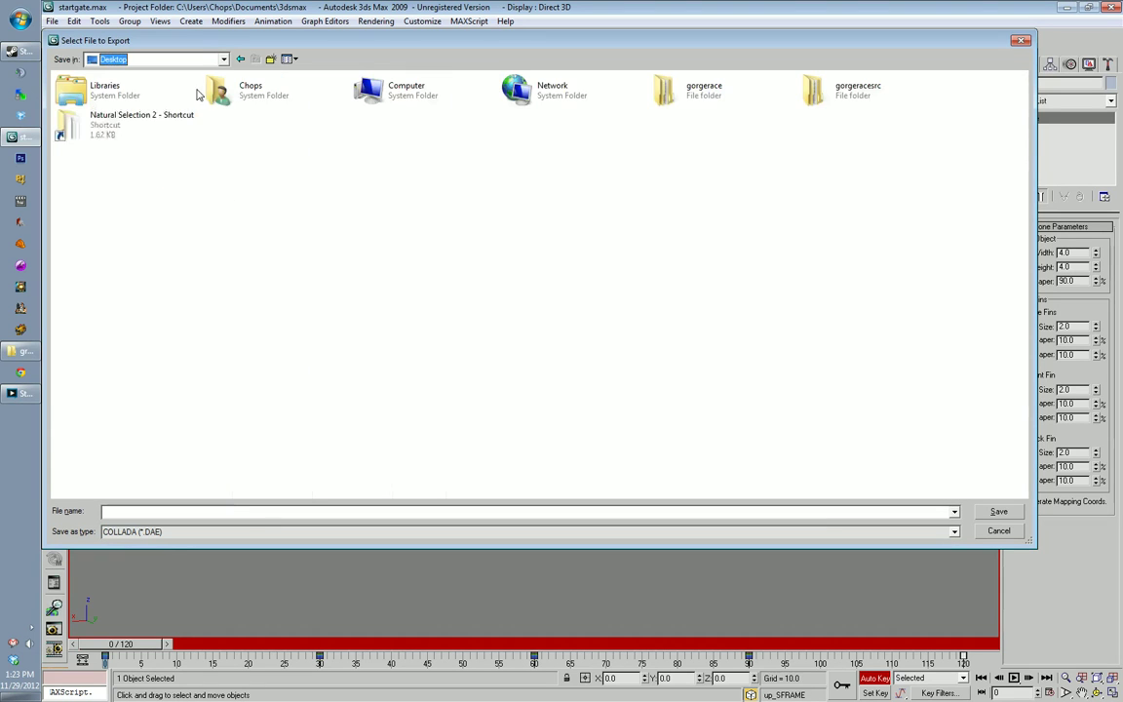
pyautogui.doubleClick(878, 101)
pyautogui.doubleClick(97, 104)
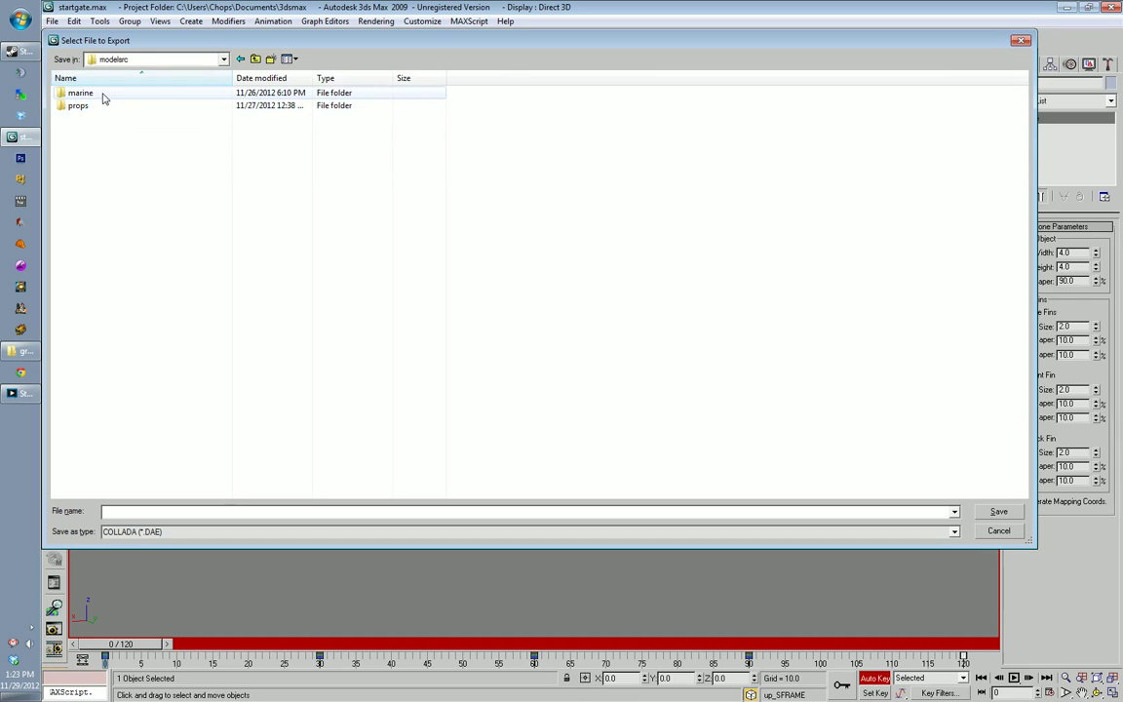
pyautogui.click(101, 108)
pyautogui.doubleClick(102, 107)
pyautogui.doubleClick(103, 94)
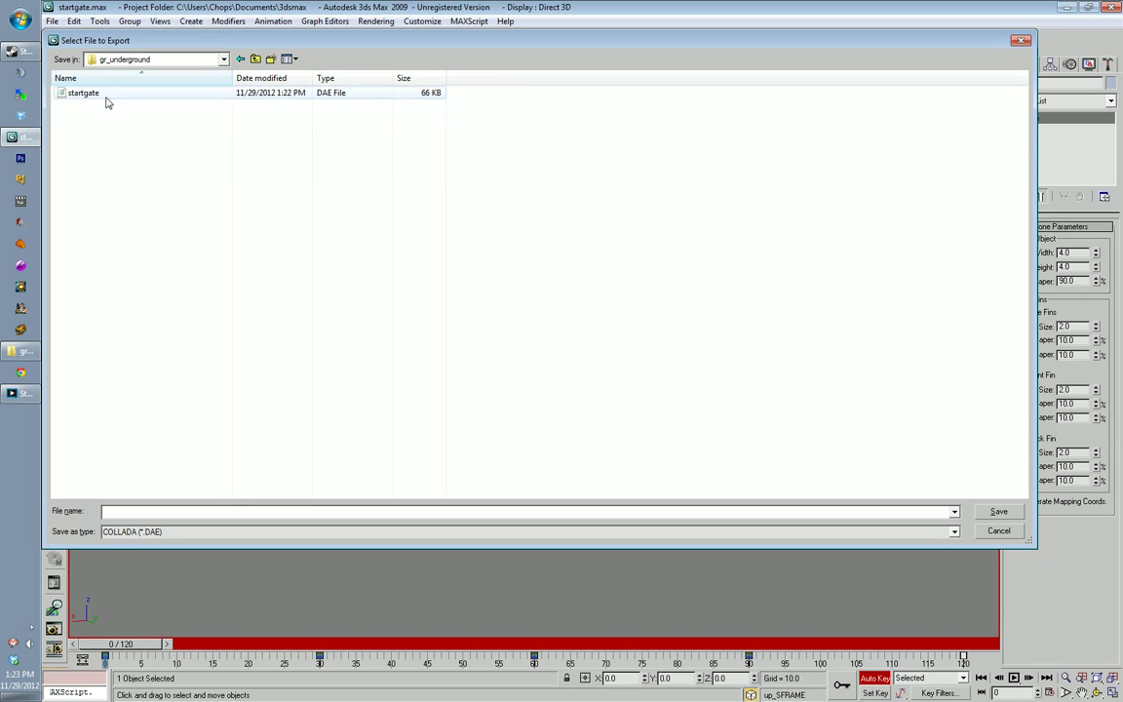
pyautogui.click(102, 93)
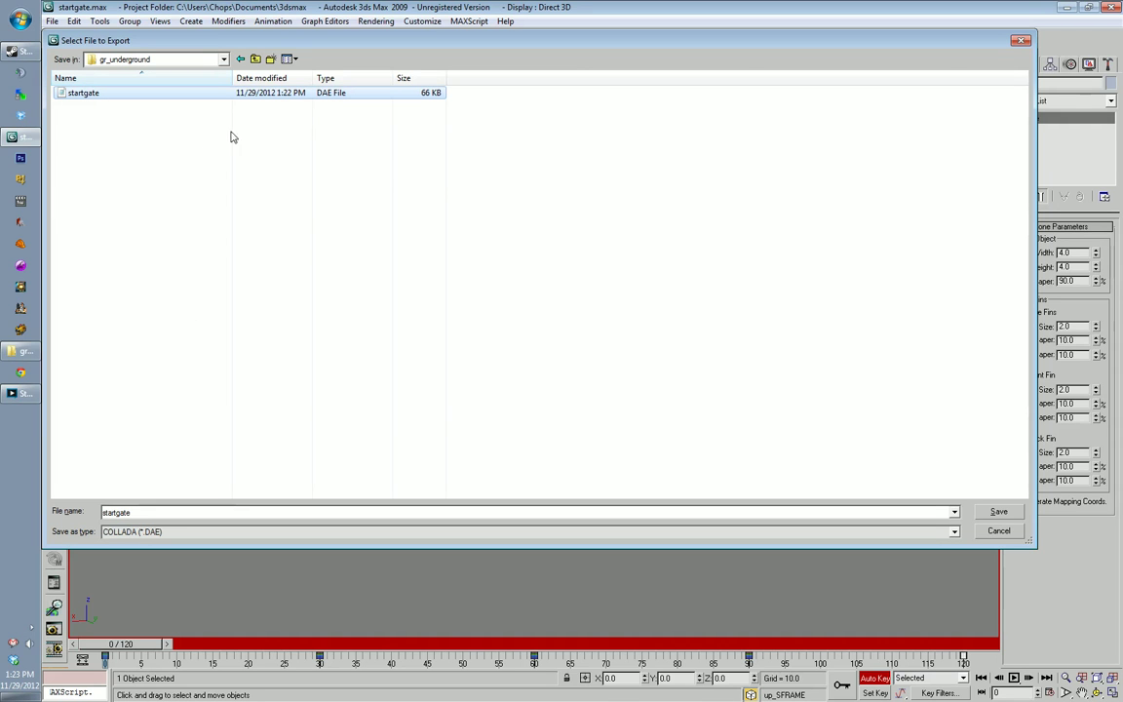
pyautogui.click(998, 532)
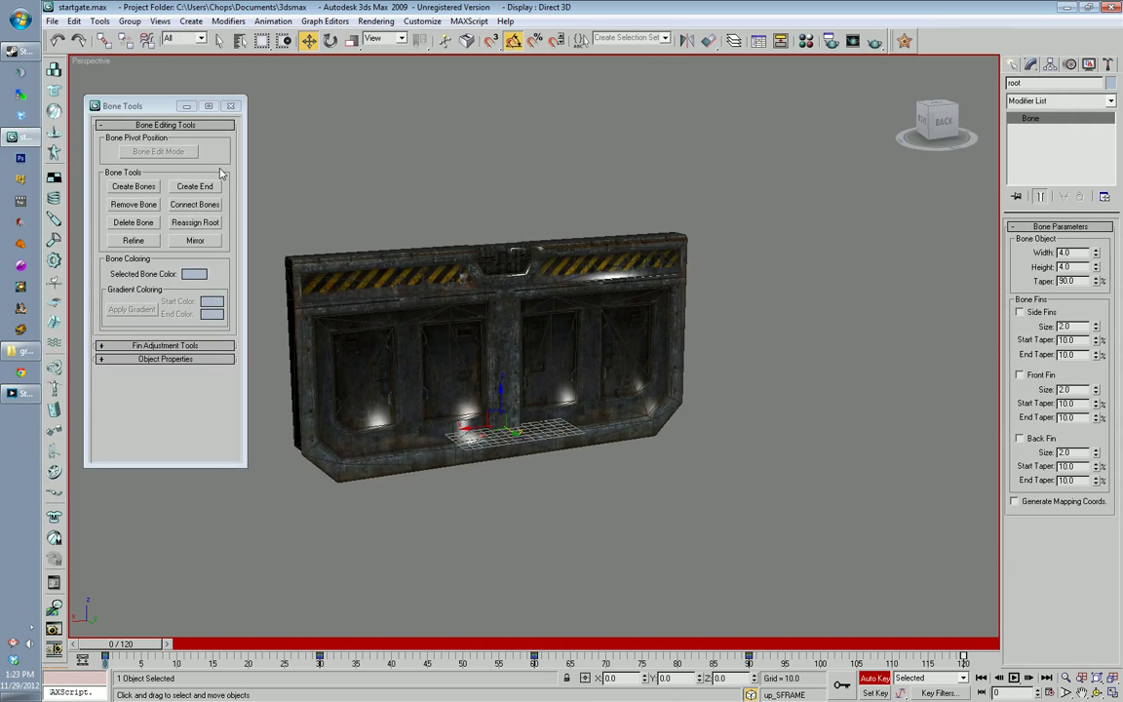
# Step: Close the Bone Tools window and exit 3ds Max, saving the changes to the startgate scene
pyautogui.moveTo(121, 105); pyautogui.dragTo(176, 145)
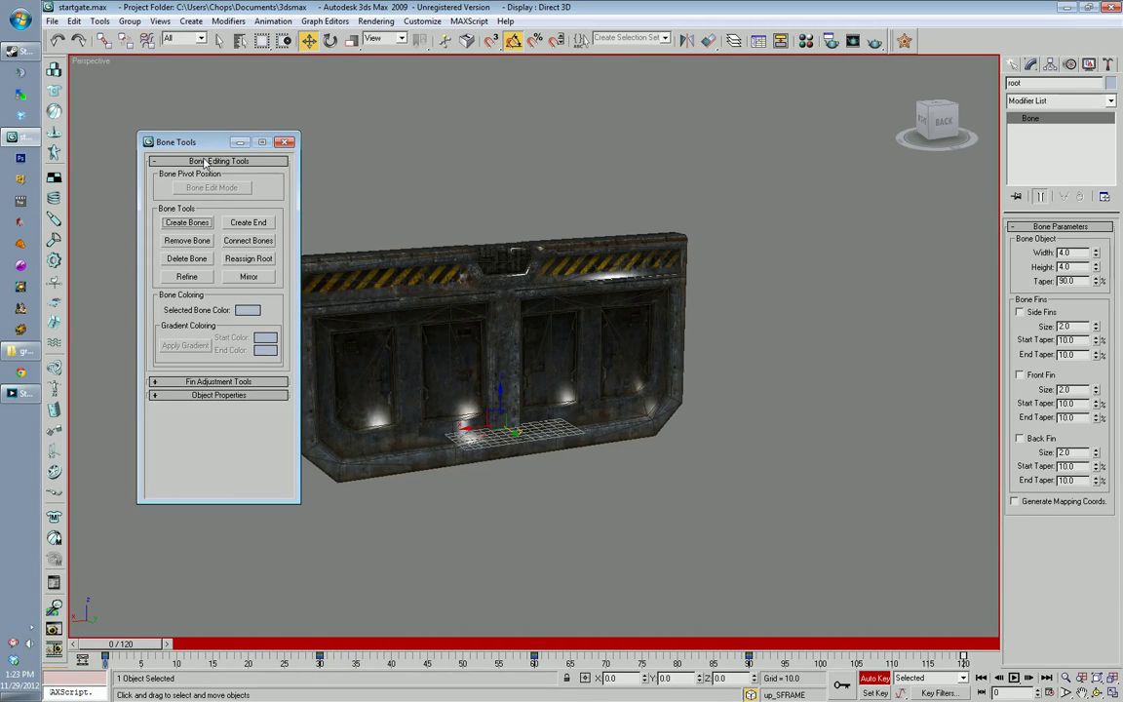
pyautogui.moveTo(186, 142); pyautogui.dragTo(175, 120)
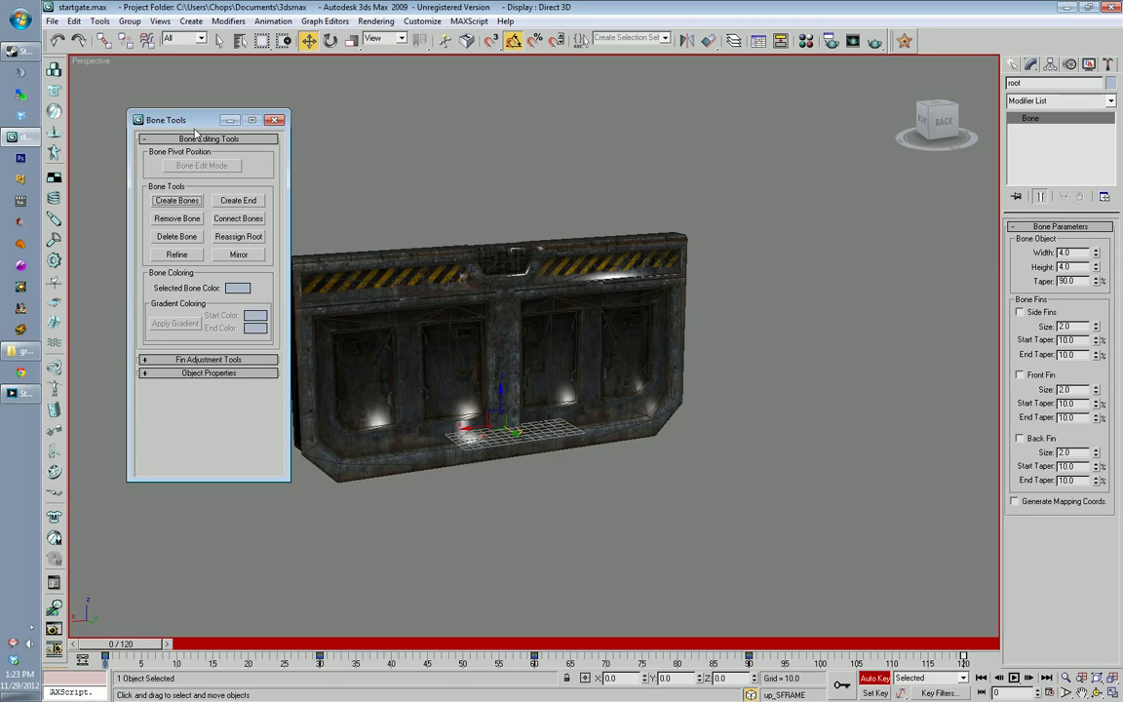
pyautogui.click(274, 121)
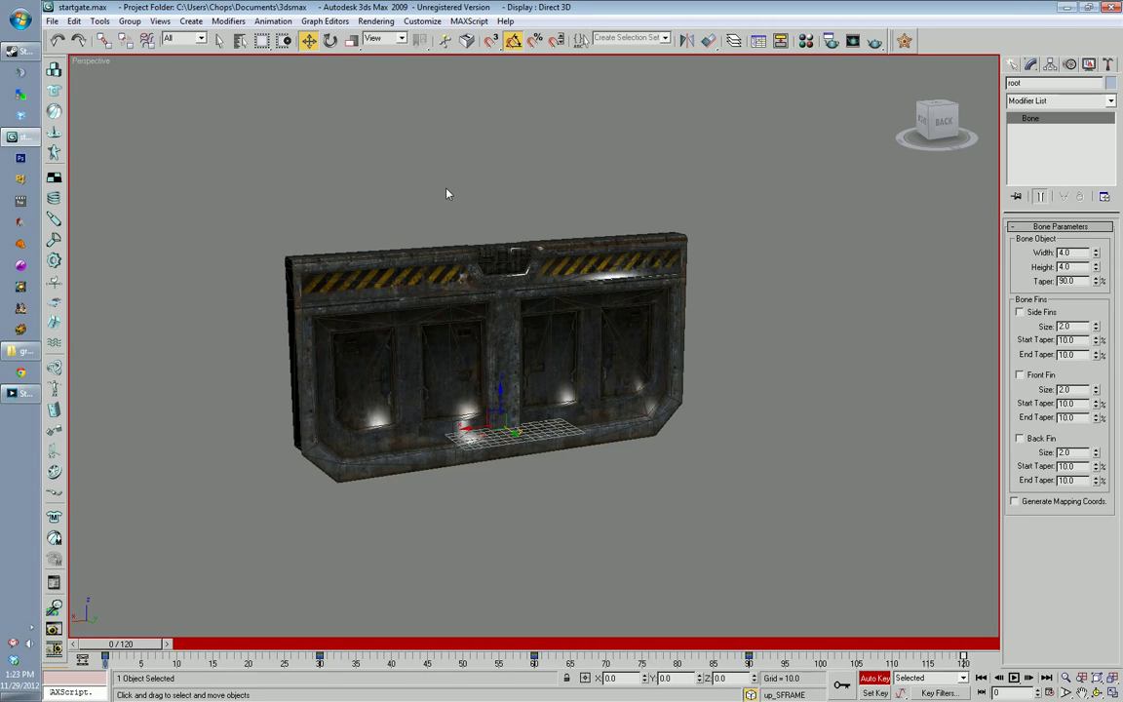
pyautogui.click(1111, 9)
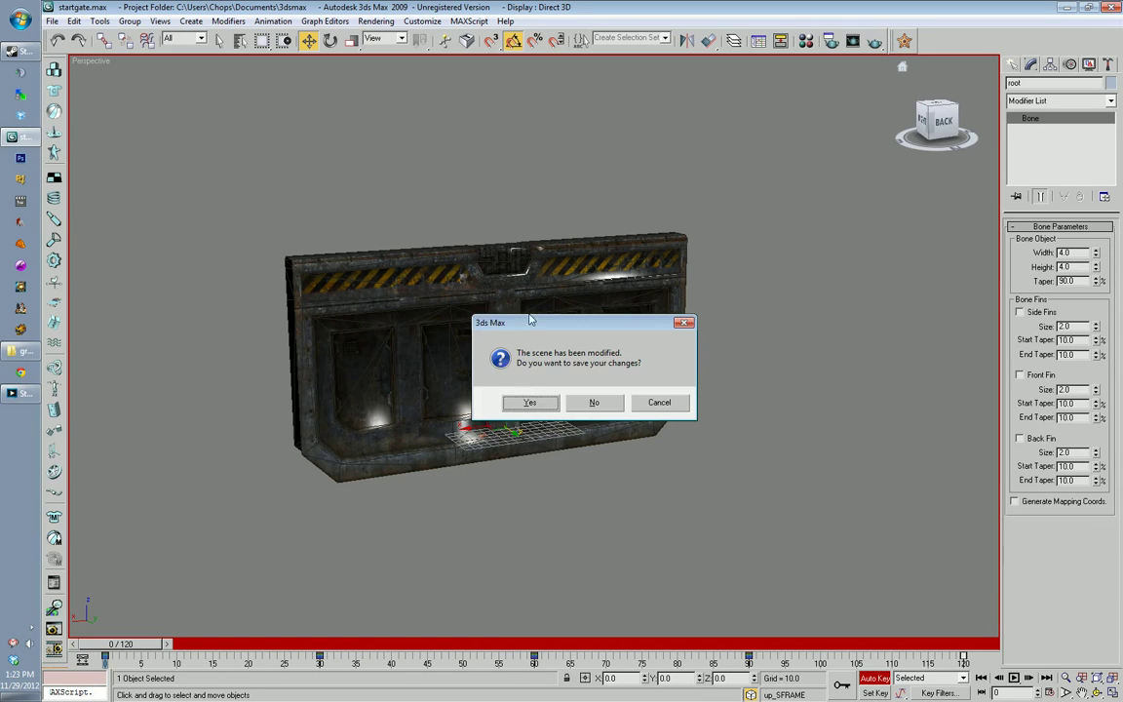
pyautogui.click(529, 402)
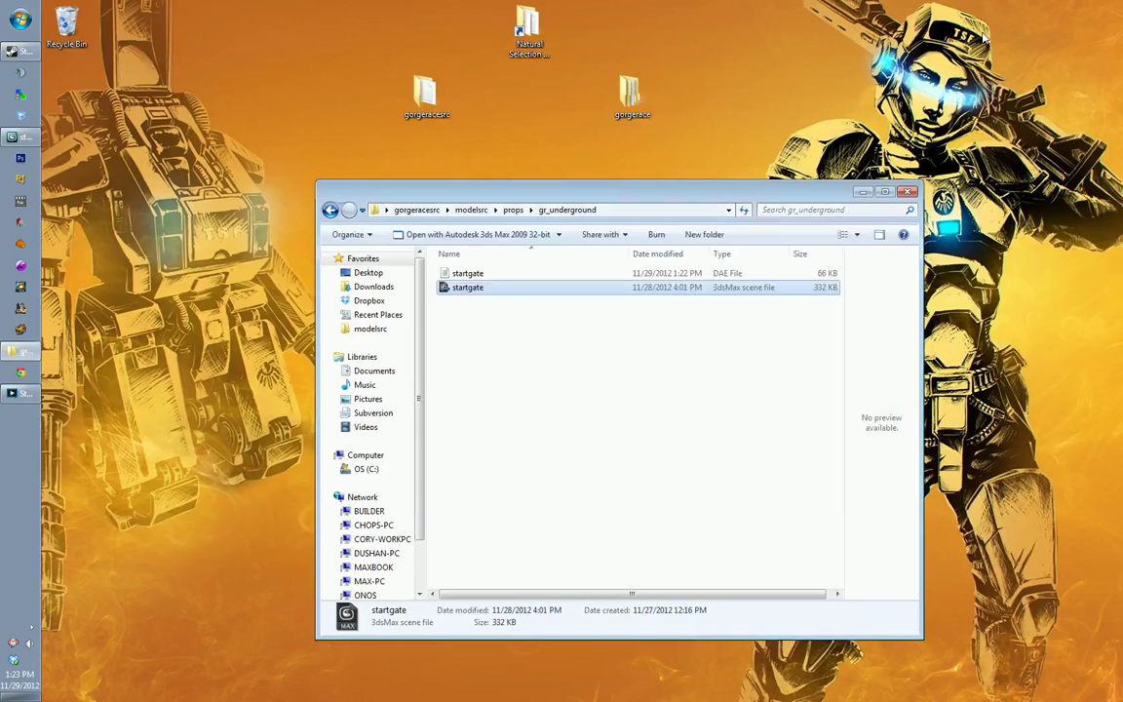
# Step: Create a new text document named startgate in the gr_underground folder
pyautogui.moveTo(617, 189); pyautogui.dragTo(636, 146)
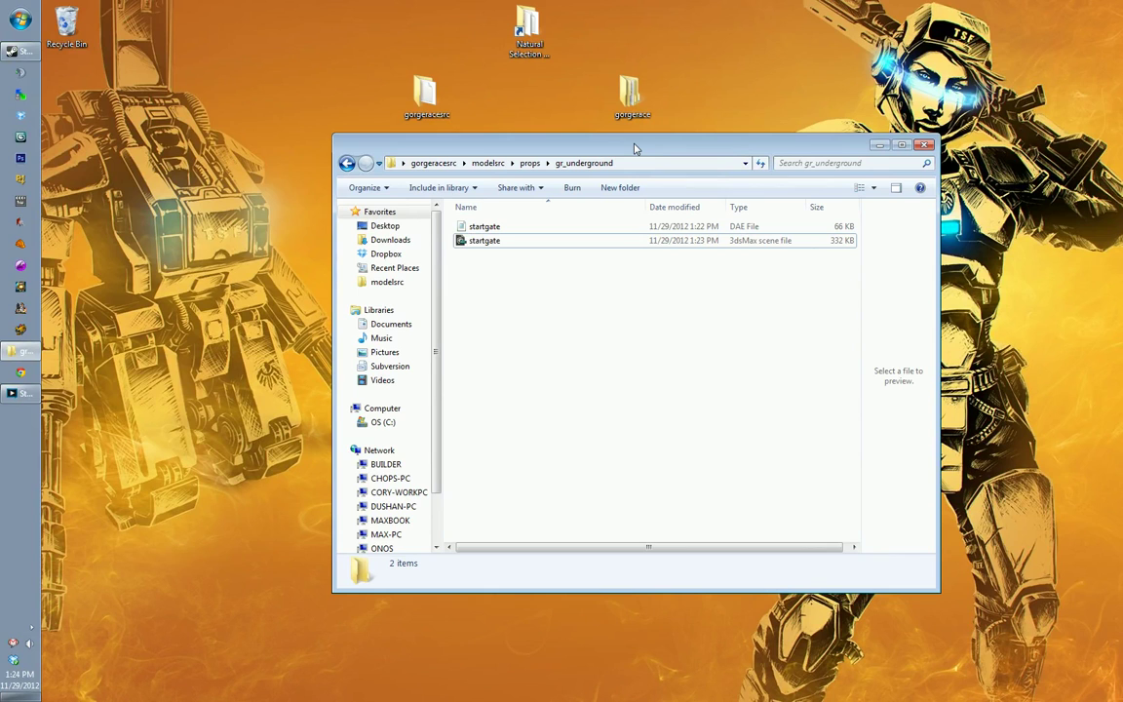
pyautogui.rightClick(483, 296)
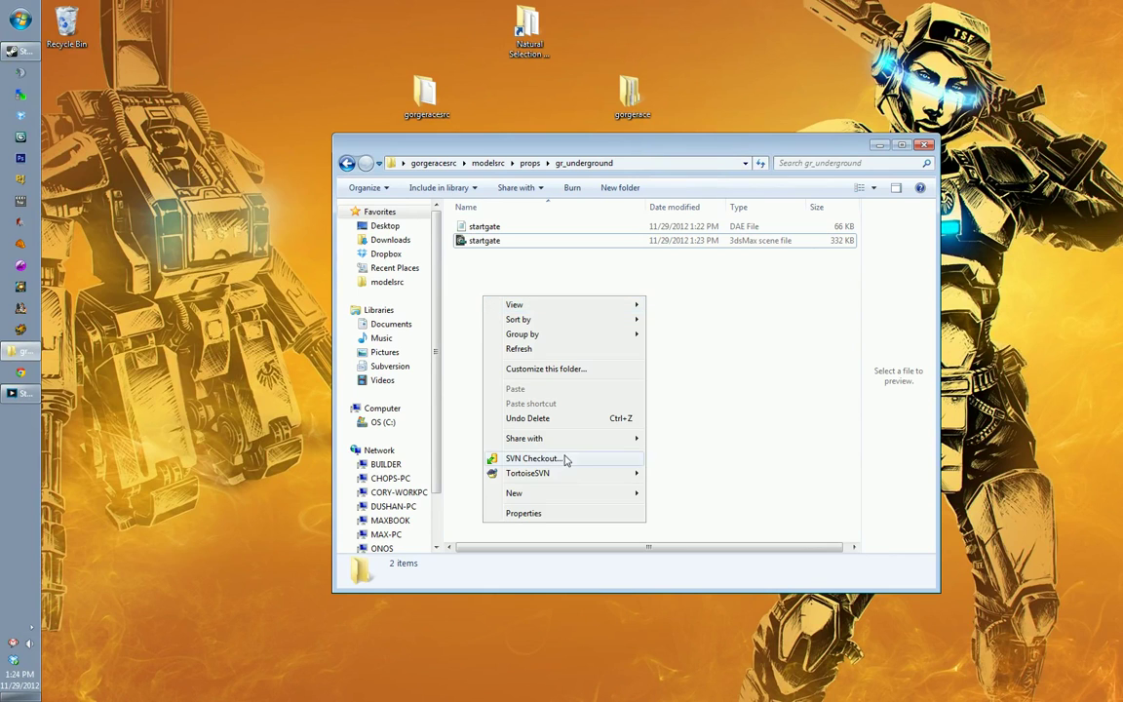
pyautogui.moveTo(570, 492)
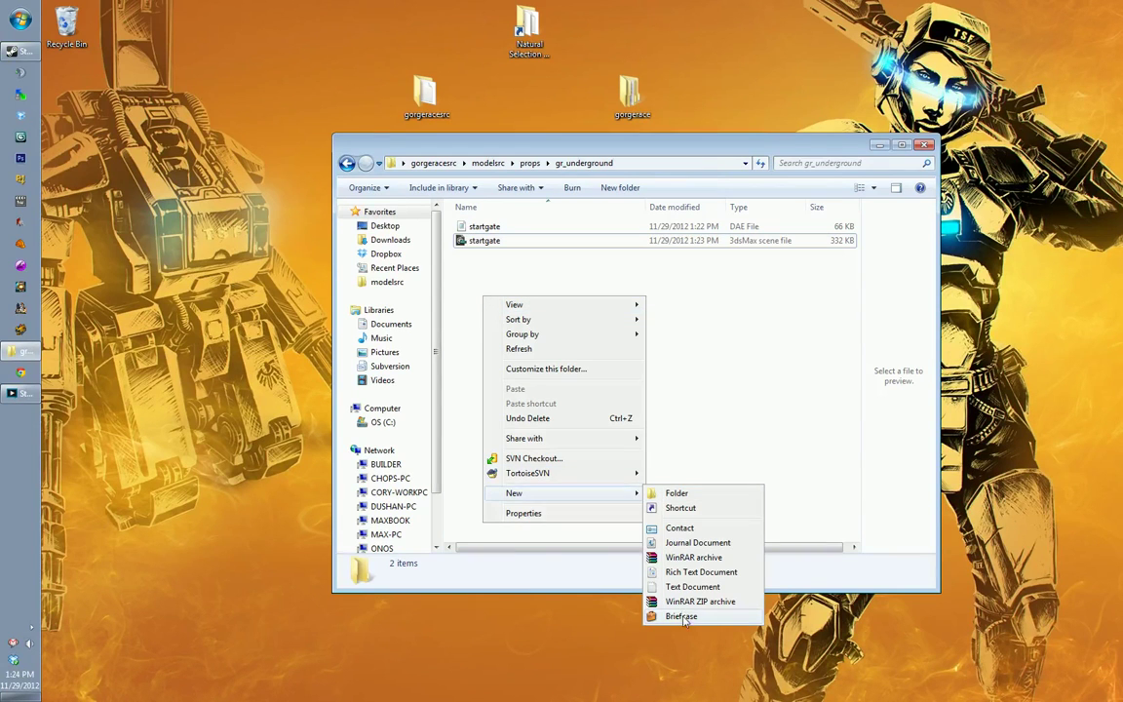
pyautogui.click(695, 589)
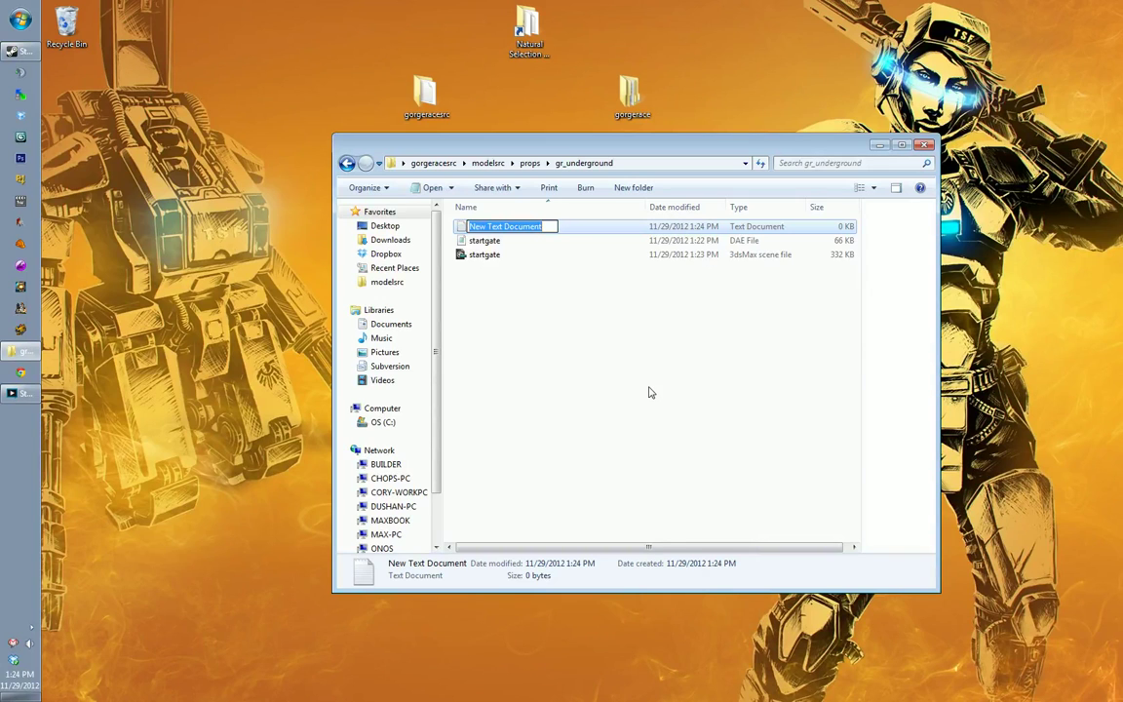
pyautogui.write('startgate')
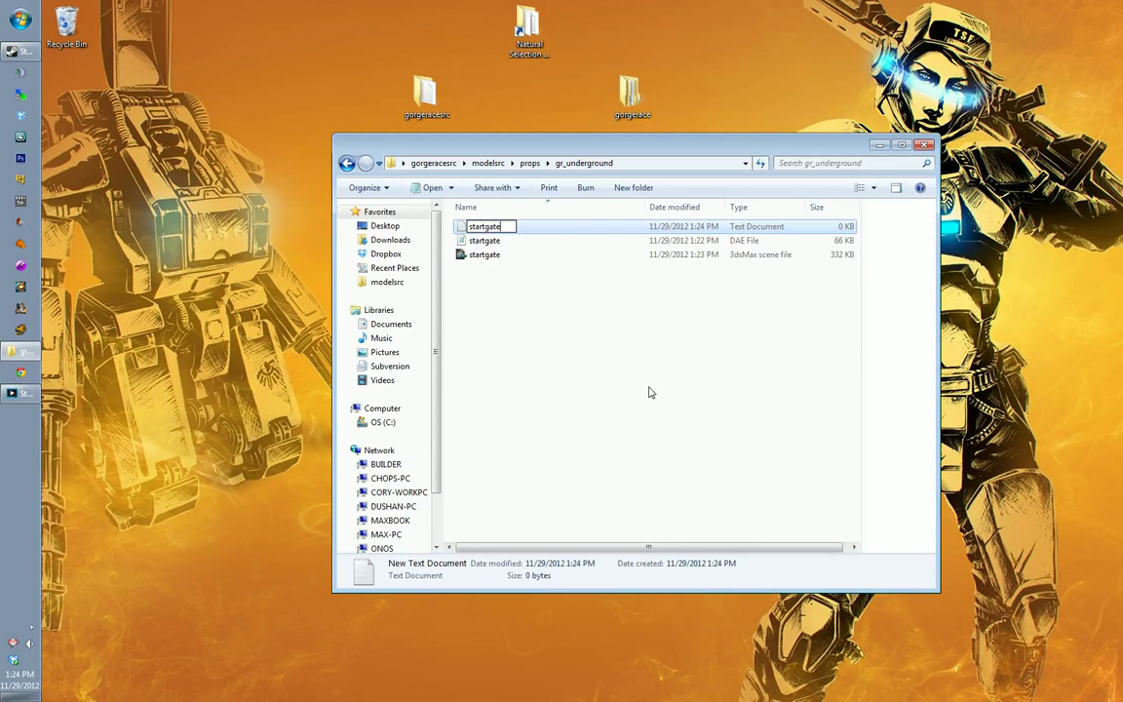
pyautogui.press('Return')
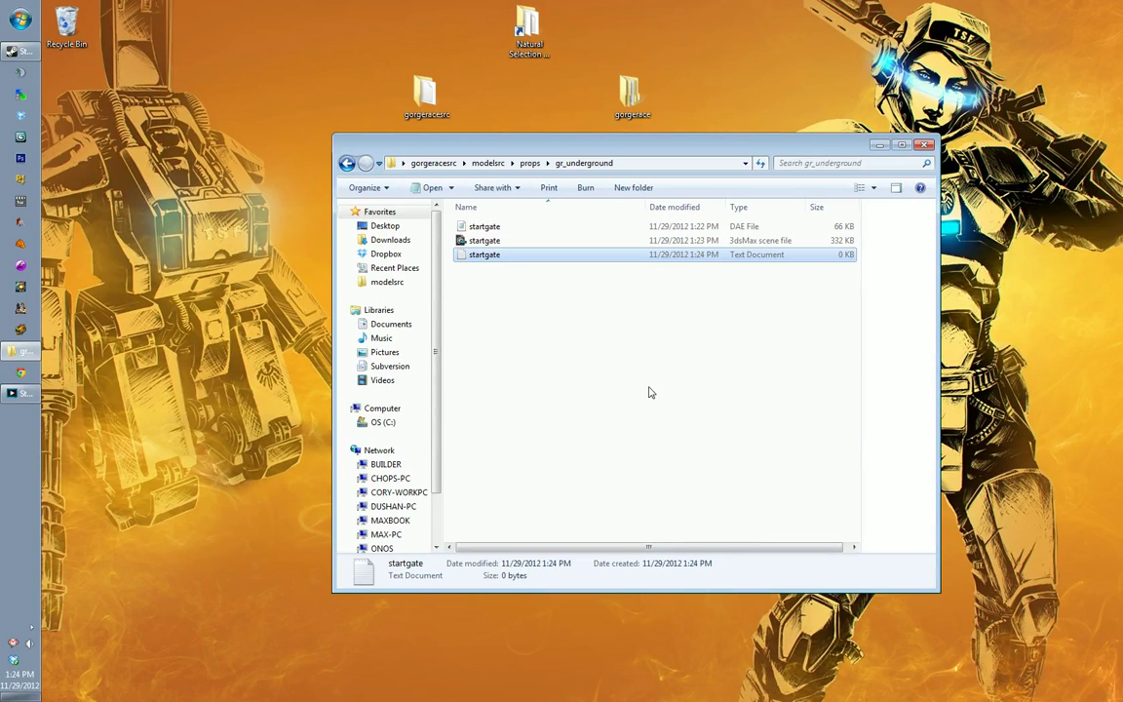
# Step: Open the startgate text document in Notepad and save it as startgate.model_compile with the All Files type
pyautogui.doubleClick(488, 255)
pyautogui.click(206, 116)
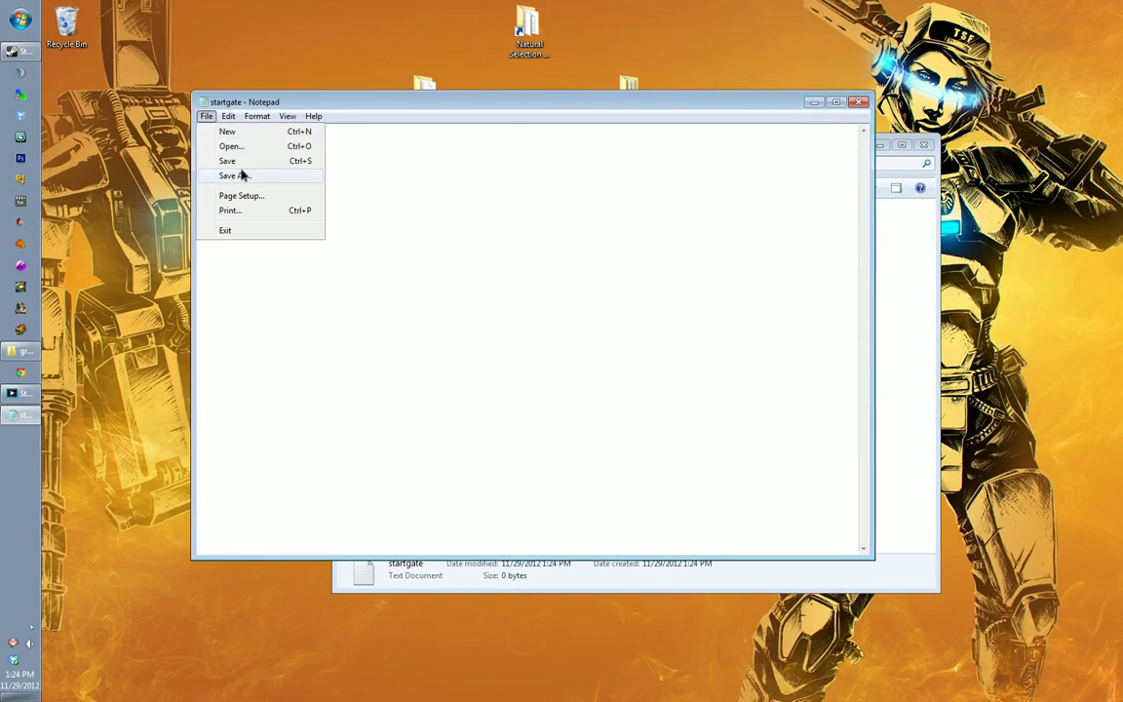
pyautogui.click(241, 172)
pyautogui.click(359, 649)
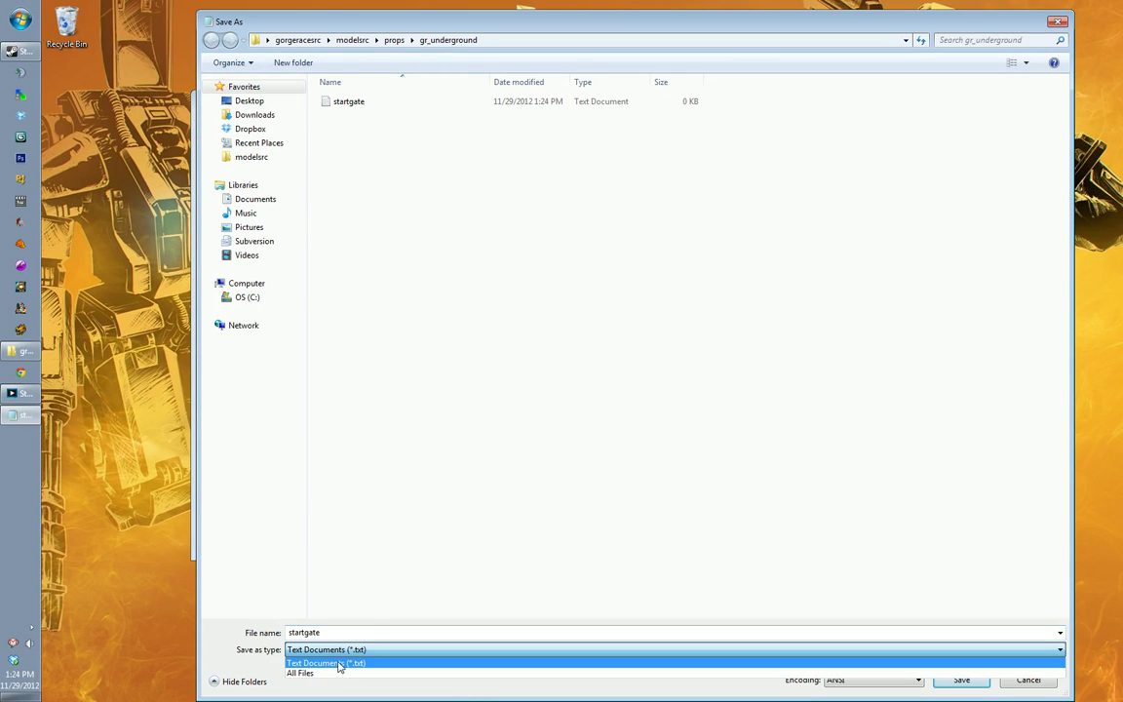
pyautogui.click(336, 673)
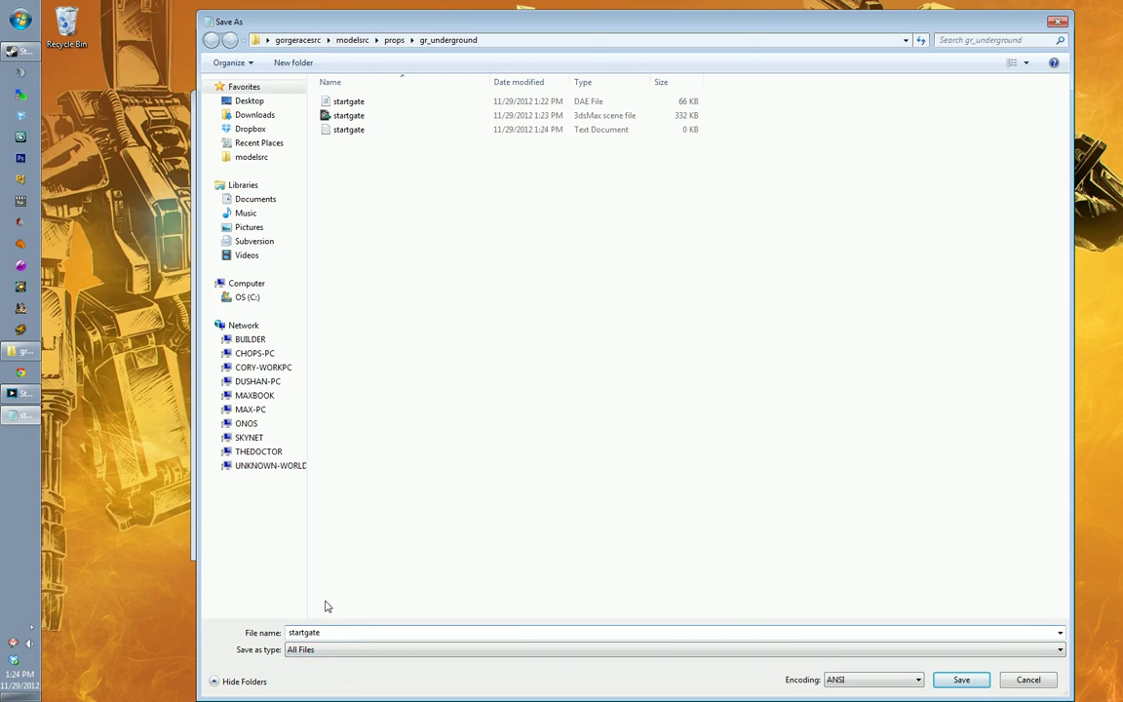
pyautogui.write('mod')
pyautogui.press('BackSpace')
pyautogui.press('BackSpace')
pyautogui.press('BackSpace')
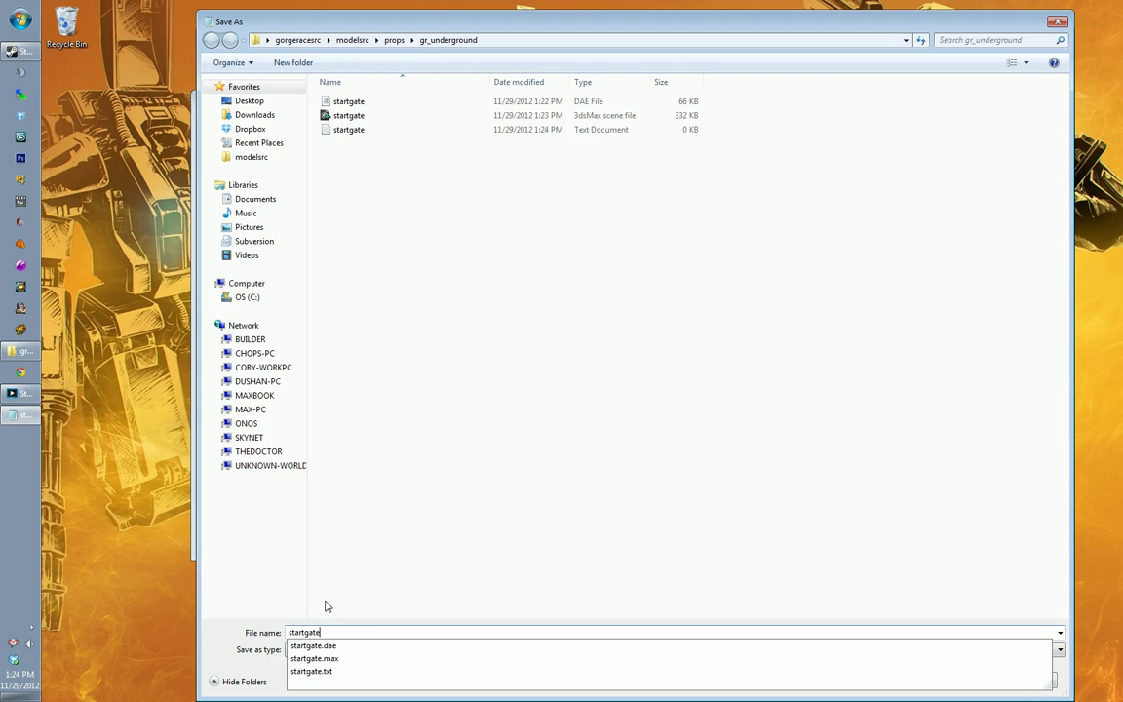
pyautogui.write('.model_')
pyautogui.write('compile')
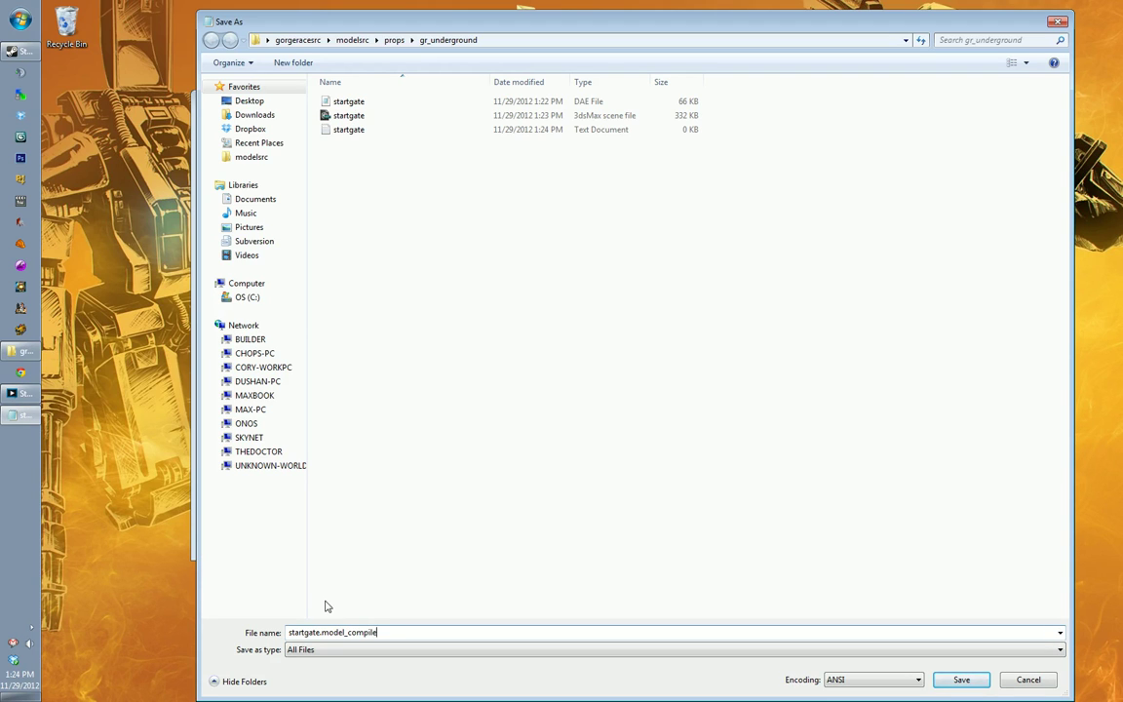
pyautogui.click(958, 679)
# Step: Delete the leftover startgate text document from the gr_underground folder
pyautogui.moveTo(298, 102); pyautogui.dragTo(349, 310)
pyautogui.rightClick(536, 268)
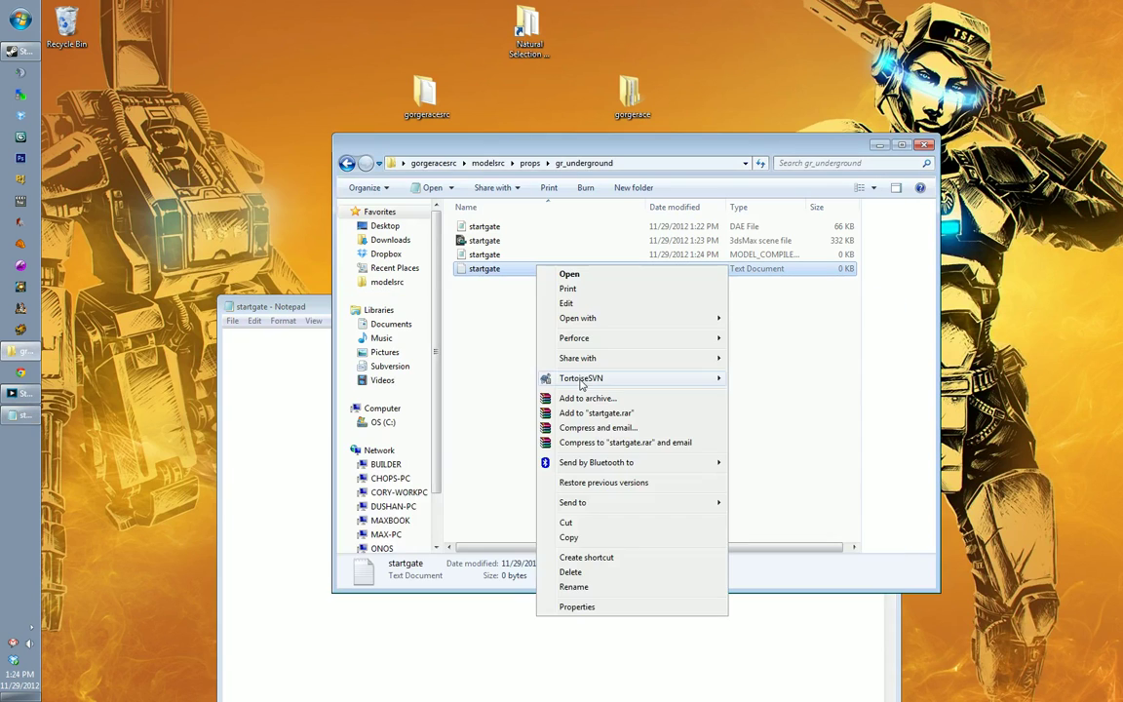
pyautogui.click(571, 572)
pyautogui.click(624, 410)
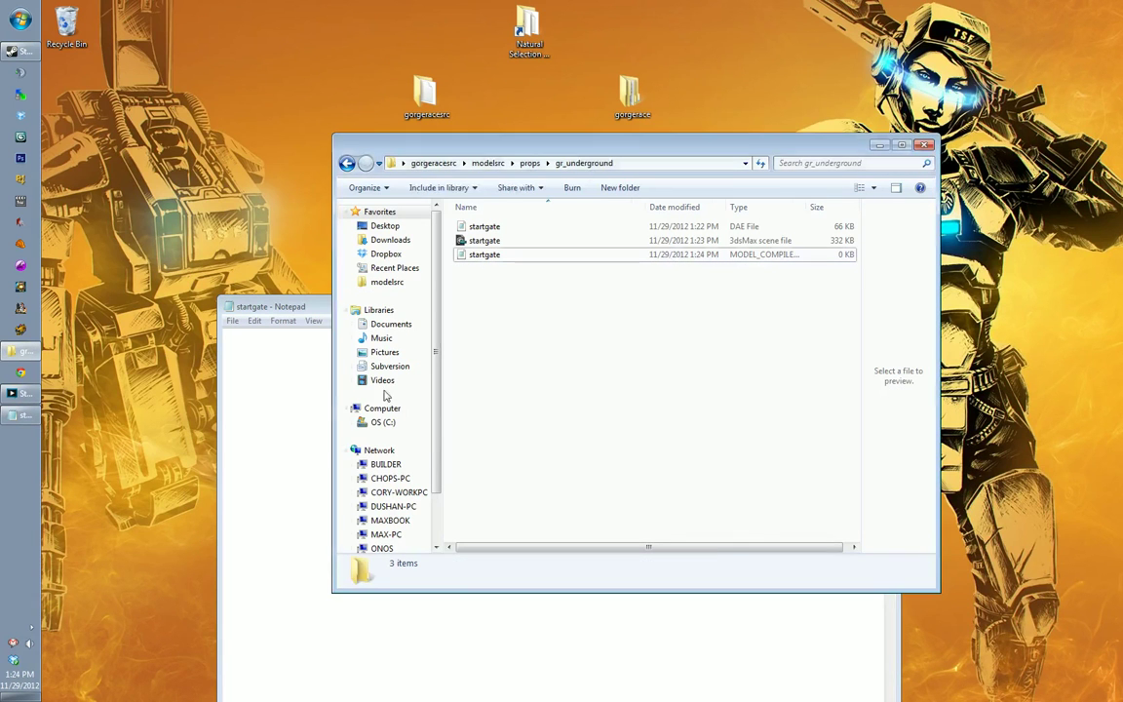
# Step: Write a geometry line referencing "startgate.dae" in the startgate compile file
pyautogui.moveTo(286, 308); pyautogui.dragTo(205, 71)
pyautogui.moveTo(842, 148); pyautogui.dragTo(935, 154)
pyautogui.click(207, 123)
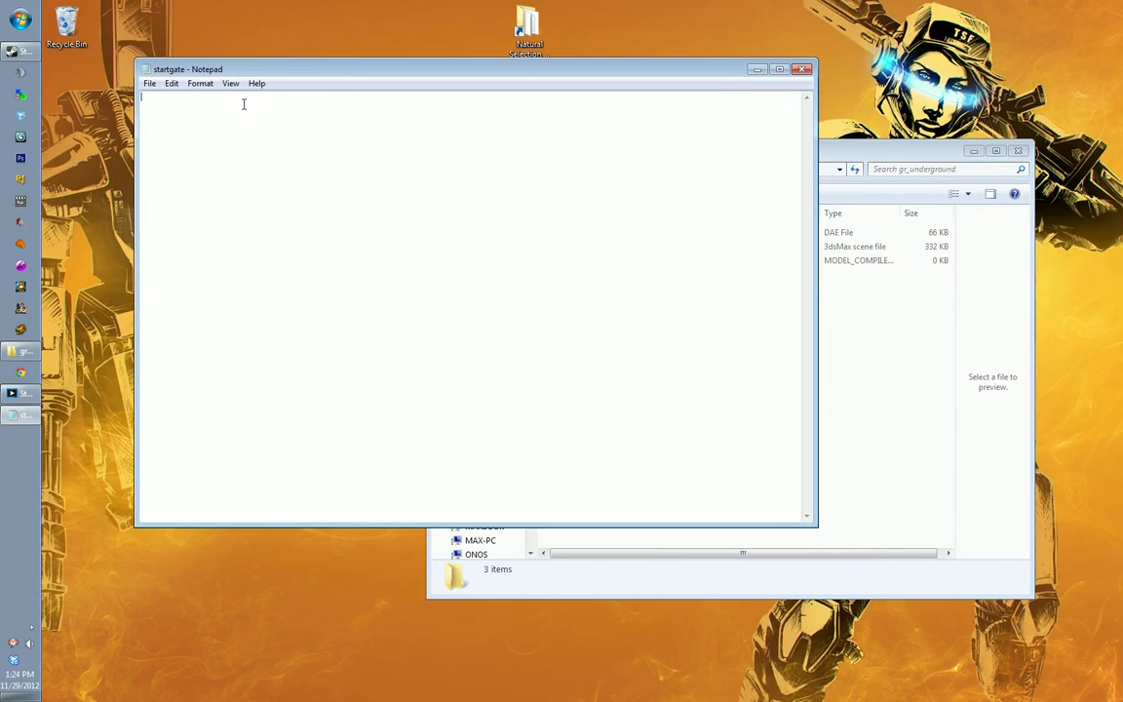
pyautogui.moveTo(346, 79); pyautogui.dragTo(338, 172)
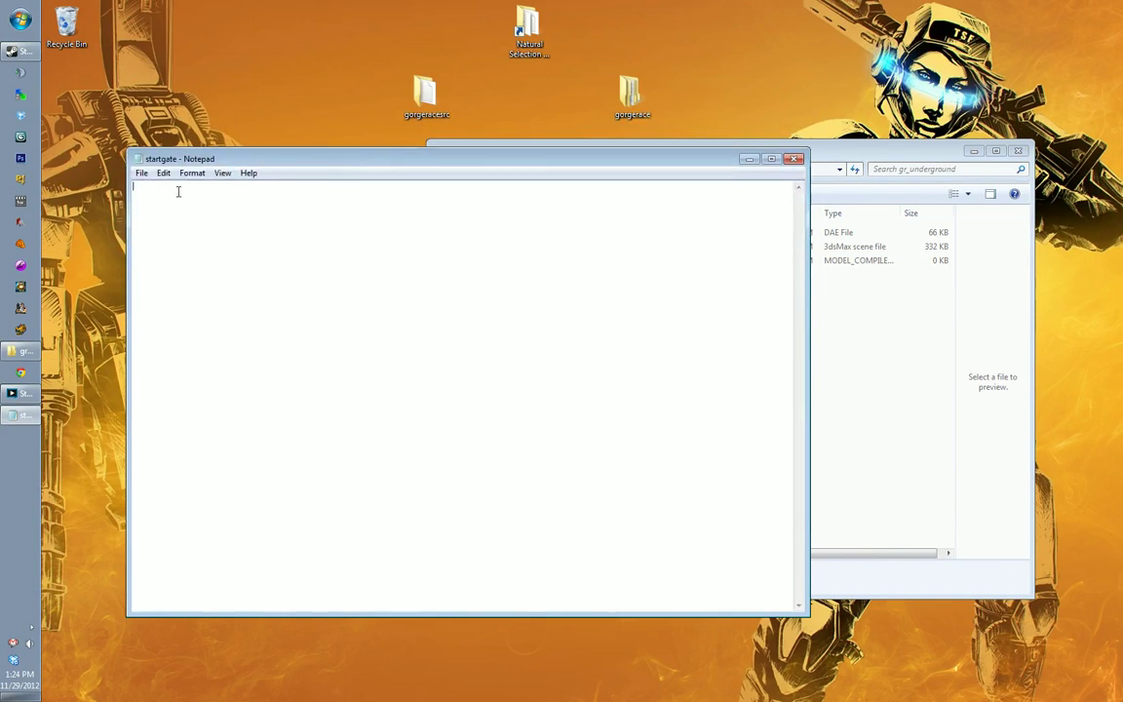
pyautogui.write('geomerty ')
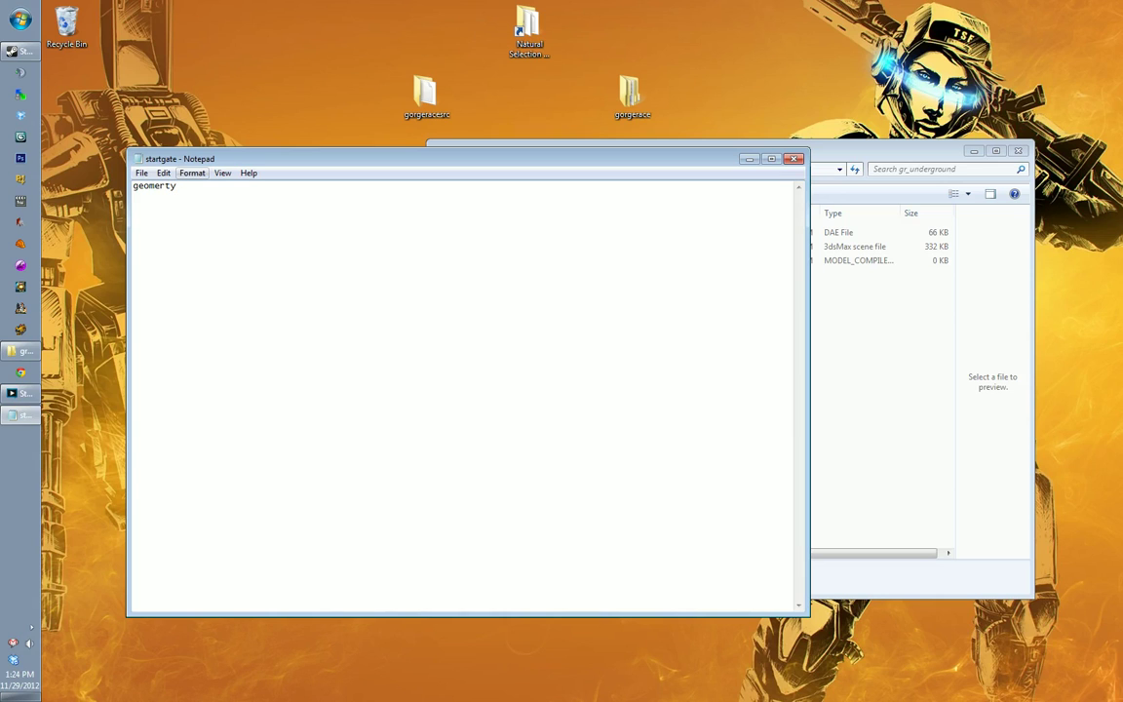
pyautogui.write('"startgate.dae"')
pyautogui.moveTo(506, 164); pyautogui.dragTo(591, 311)
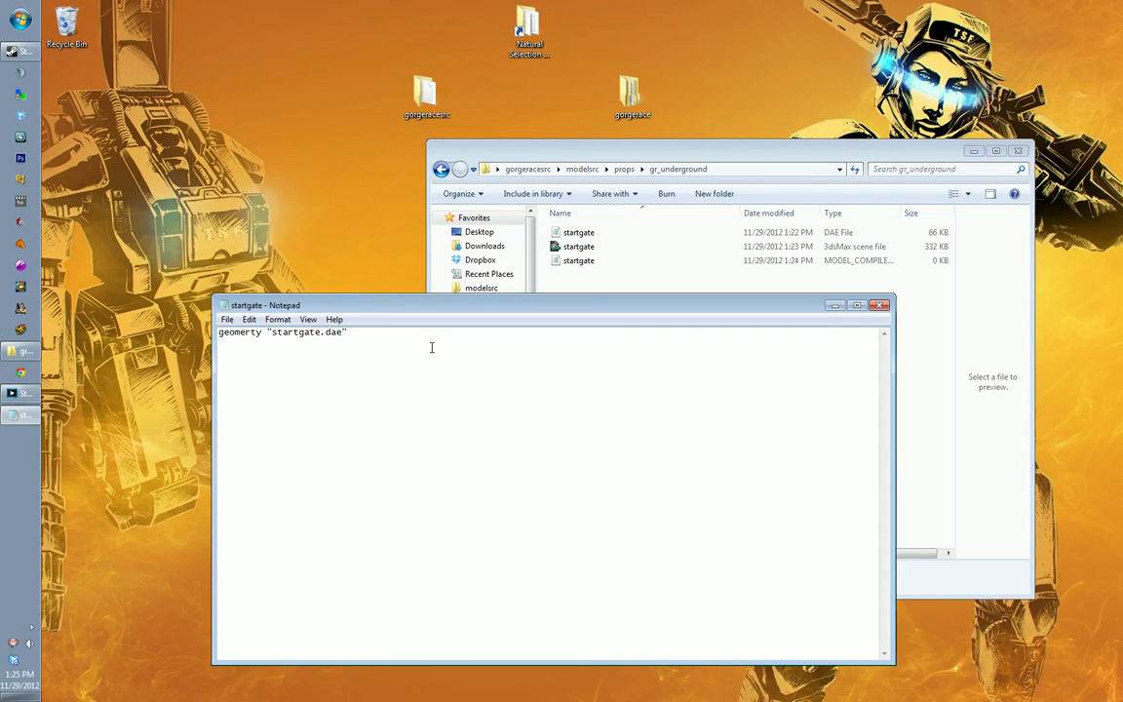
# Step: Add a physics line referencing "startgate.dae" and align its file name with the one on the geometry line
pyautogui.write('animation')
pyautogui.press('BackSpace')
pyautogui.press('BackSpace')
pyautogui.press('BackSpace')
pyautogui.press('BackSpace')
pyautogui.press('BackSpace')
pyautogui.press('BackSpace')
pyautogui.press('BackSpace')
pyautogui.press('BackSpace')
pyautogui.press('BackSpace')
pyautogui.press('BackSpace')
pyautogui.write('physics \t"startgate.dae"')
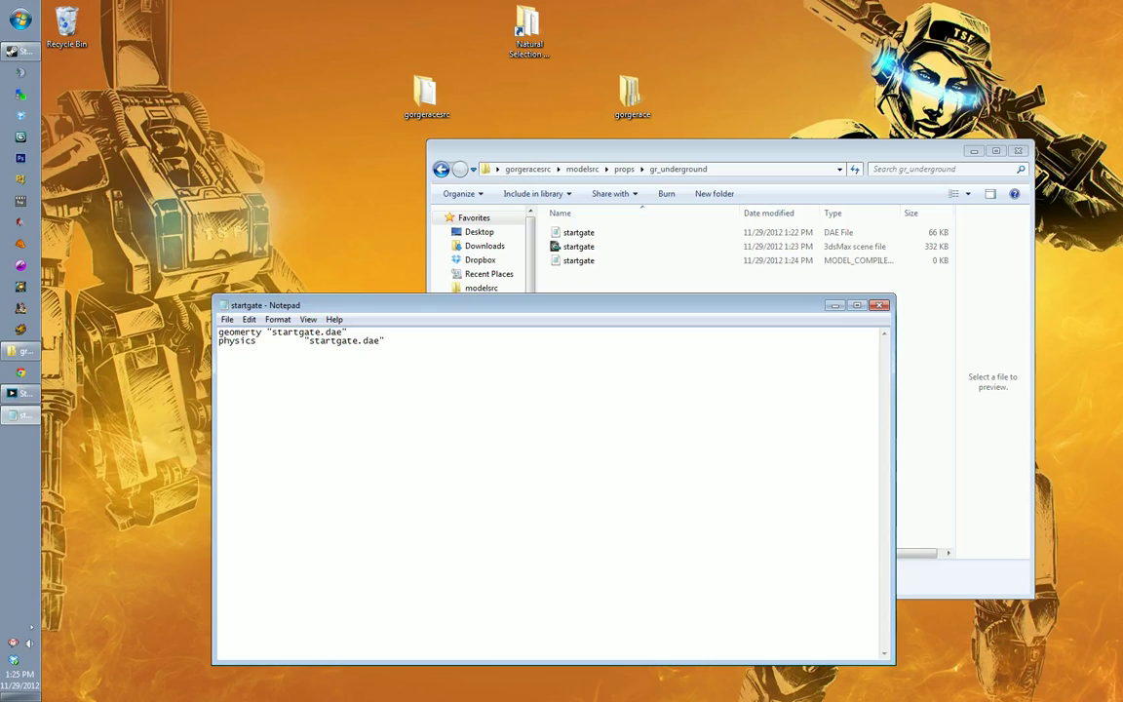
pyautogui.click(265, 332)
pyautogui.press('Tab')
pyautogui.click(449, 363)
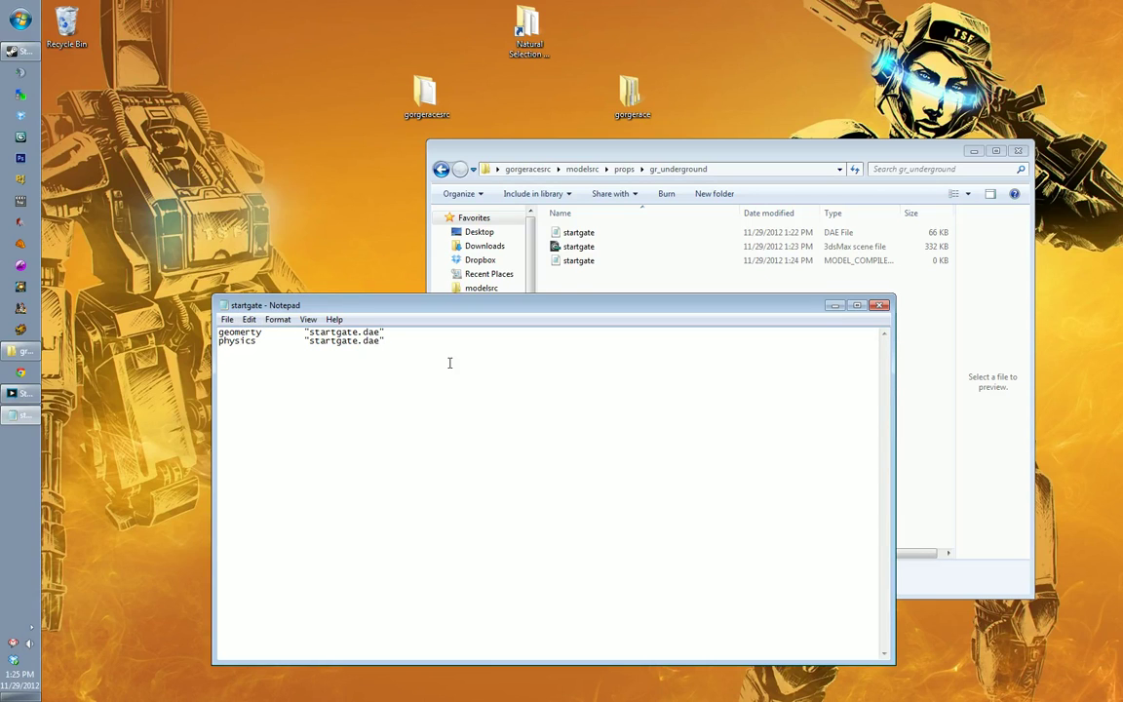
# Step: Below a blank line, add an animation line named "up" that references "startgate.dae"
pyautogui.press('Return')
pyautogui.write('animation')
pyautogui.press('Tab')
pyautogui.write('"up"')
pyautogui.press('Tab')
pyautogui.write('"startgate.dae')
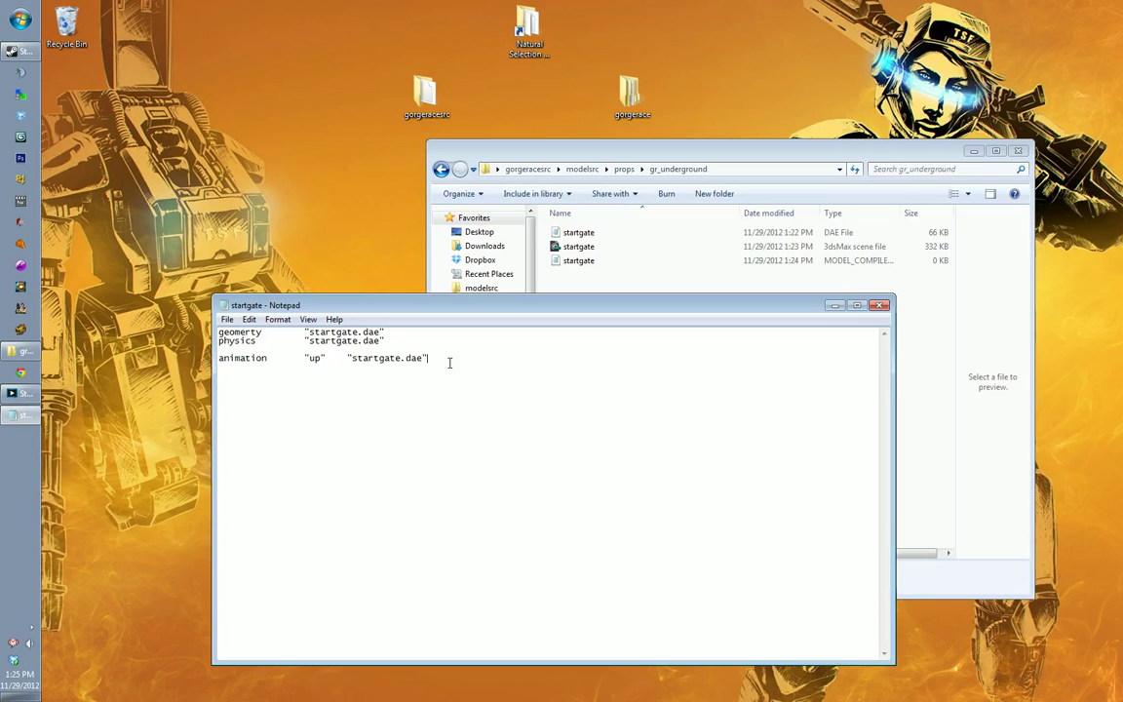
# Step: Complete the "up" animation line with the frame range from "up_SFRAME" to "up_EFRAME"
pyautogui.press('Left')
pyautogui.press('Left')
pyautogui.moveTo(381, 333); pyautogui.dragTo(288, 335)
pyautogui.click(288, 335)
pyautogui.click(466, 342)
pyautogui.click(461, 358)
pyautogui.write('from "')
pyautogui.write('up_SFRAME"')
pyautogui.write(' to "')
pyautogui.write('up')
pyautogui.write('_EFRAME"')
# Step: Add an animation line named "down" using "startgate.dae" from "down_SFRAME" to "down_EFRAME"
pyautogui.write('animation\t')
pyautogui.write('"down"\t"')
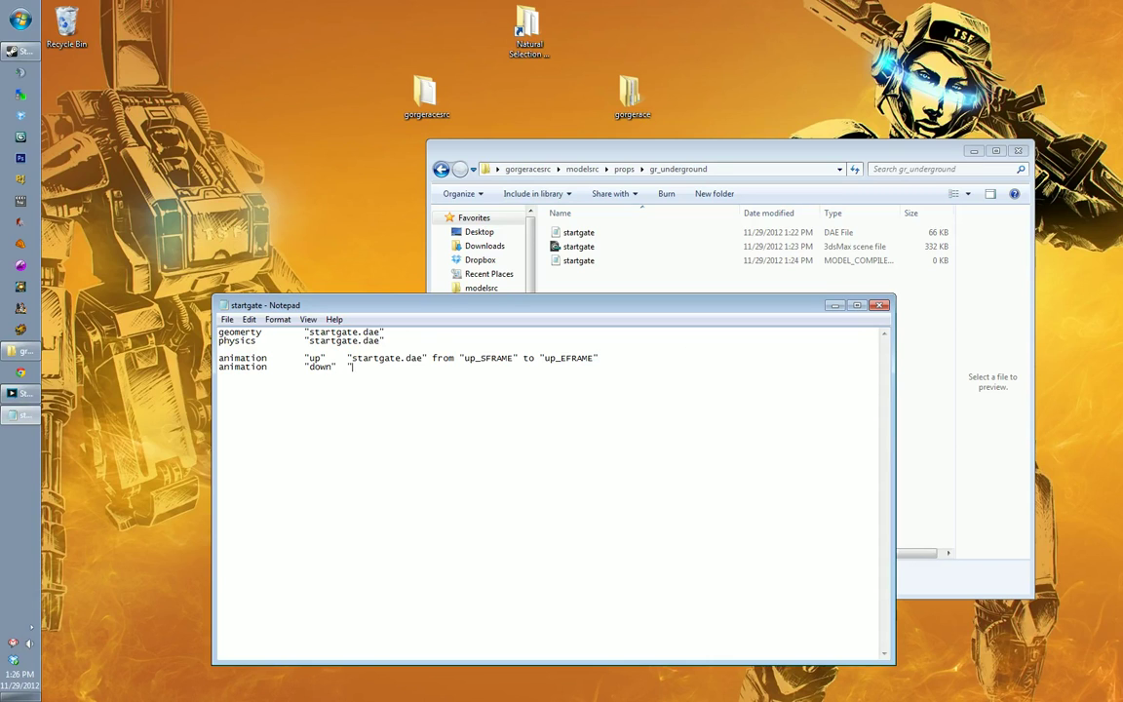
pyautogui.write('startgate.dae" from ')
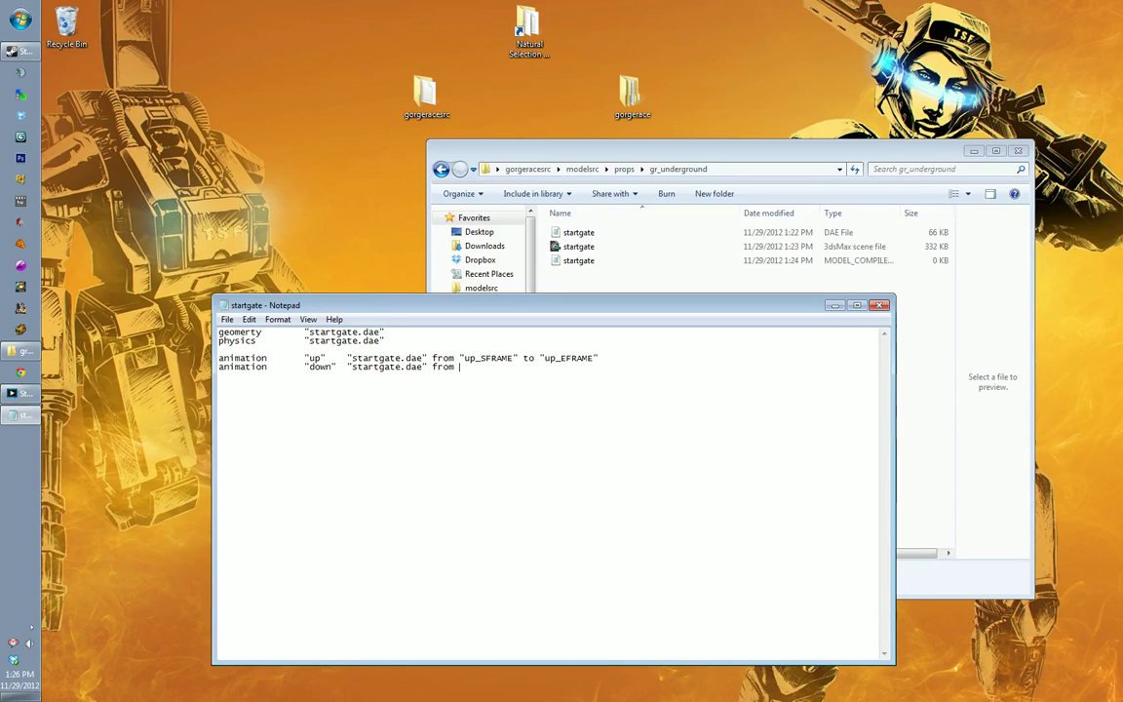
pyautogui.write('"down_SGRAME" to "down_EFRAME"')
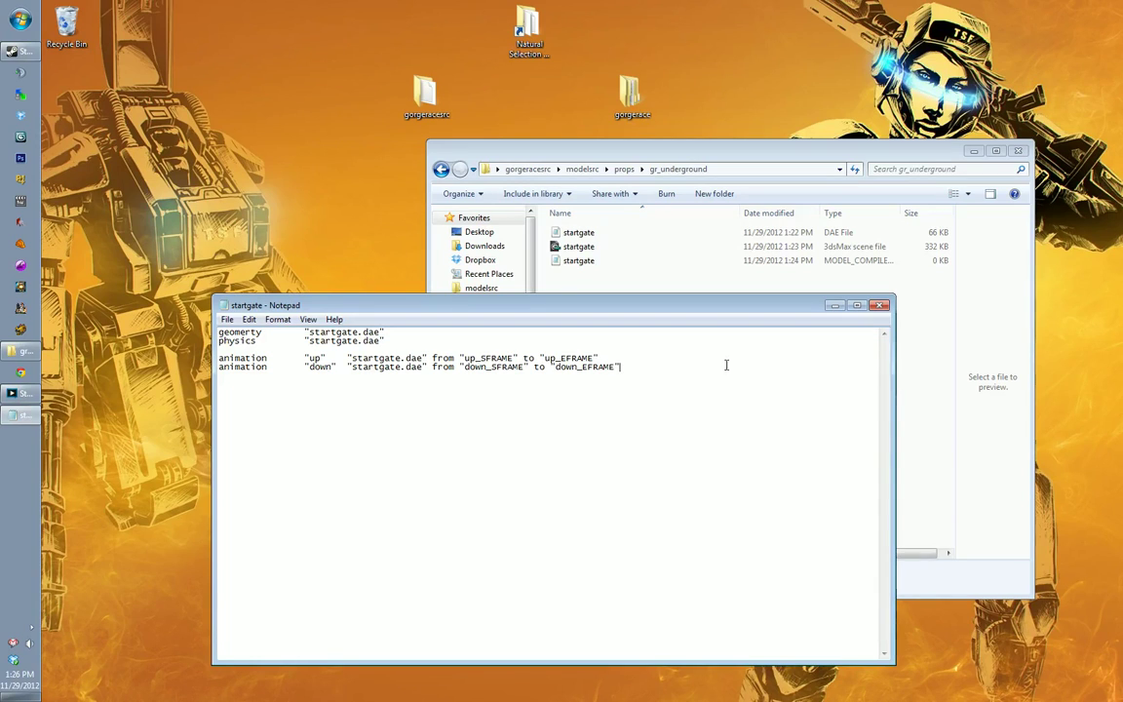
# Step: Duplicate the "up" and "down" animation lines directly below the originals
pyautogui.moveTo(644, 371); pyautogui.dragTo(203, 363)
pyautogui.hotkey('ctrl', 'c')
pyautogui.click(253, 386)
pyautogui.click(626, 371)
pyautogui.press('Return')
pyautogui.hotkey('ctrl', 'v')
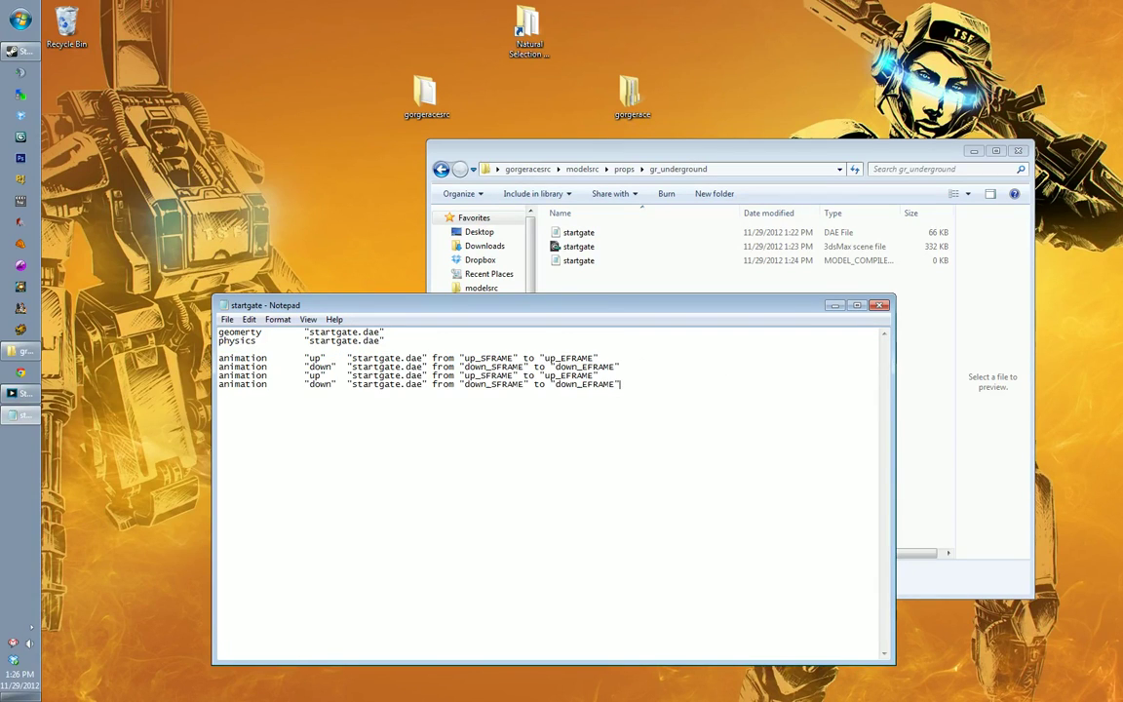
# Step: Rename the animations on the two duplicated lines "goup" and "godown"
pyautogui.click(308, 375)
pyautogui.write('go')
pyautogui.click(309, 384)
pyautogui.write('go')
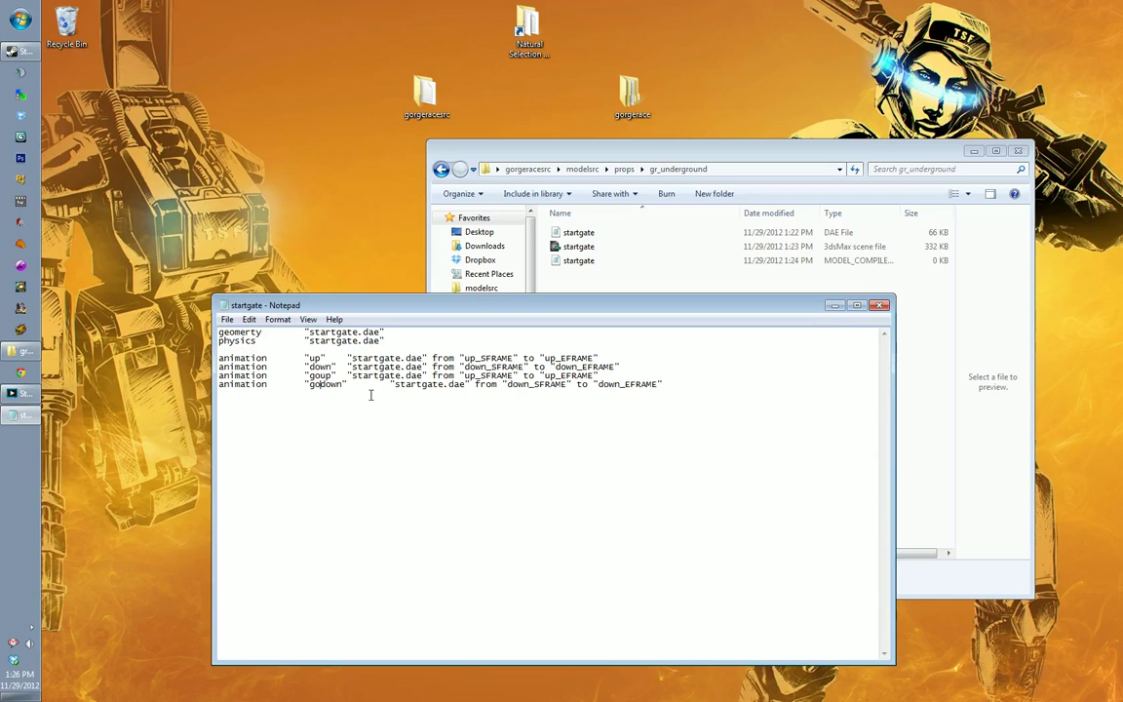
# Step: Indent the file names on the "up", "down" and "goup" lines to align with the "godown" line
pyautogui.click(350, 377)
pyautogui.press('Tab')
pyautogui.click(348, 369)
pyautogui.press('Tab')
pyautogui.click(349, 361)
pyautogui.press('Tab')
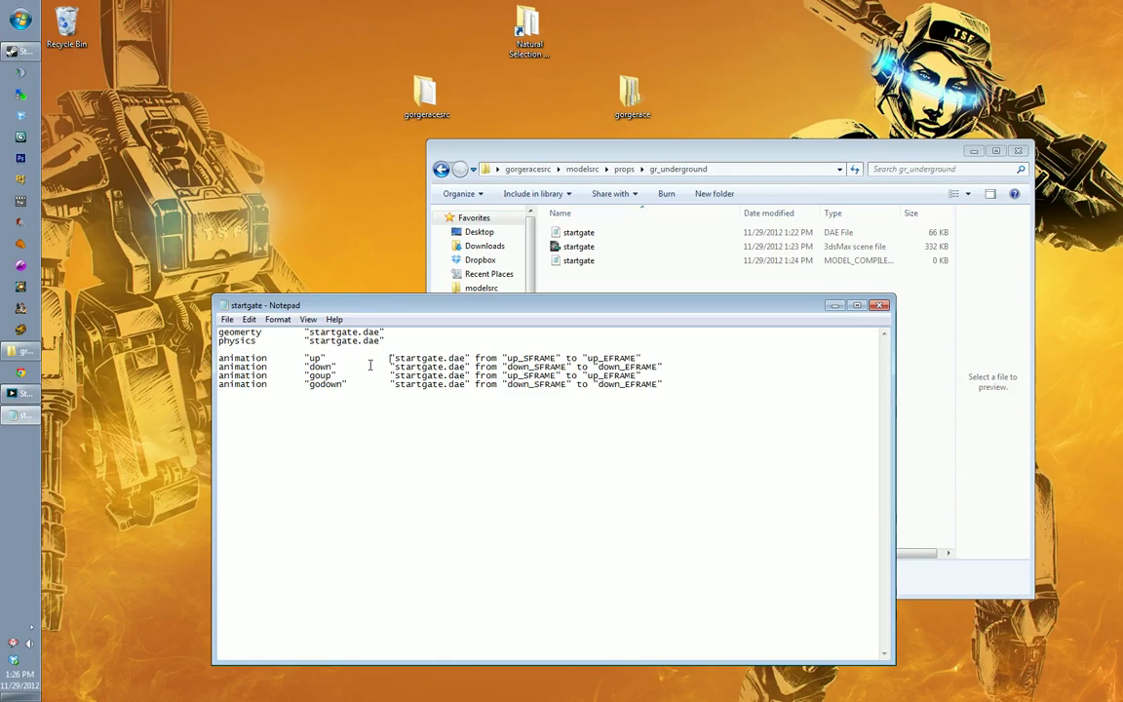
# Step: Change the "goup" line's frame range to go from "go_Up_SFRAME" to "go_Up_EFRAME"
pyautogui.click(506, 376)
pyautogui.write('go_')
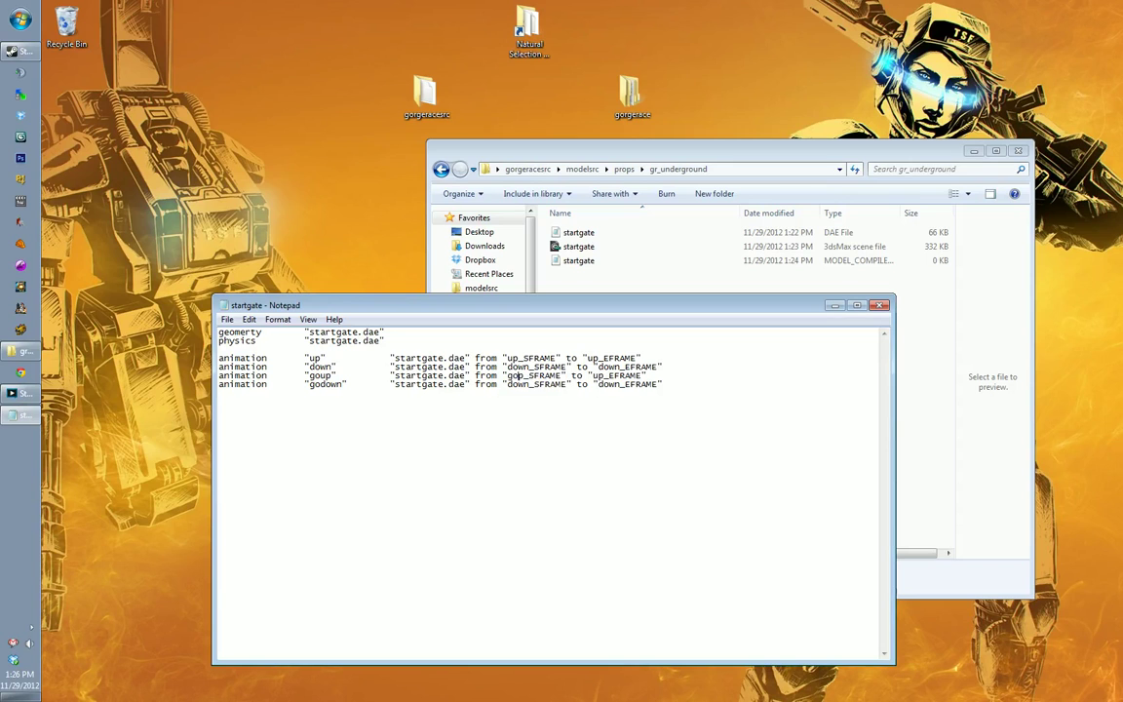
pyautogui.press('Right')
pyautogui.press('Right')
pyautogui.hotkey('shift', 'Left')
pyautogui.hotkey('shift', 'Left')
pyautogui.hotkey('shift', 'Left')
pyautogui.hotkey('shift', 'Left')
pyautogui.hotkey('shift', 'Left')
pyautogui.press('End')
pyautogui.press('Left')
pyautogui.press('Left')
pyautogui.press('Left')
pyautogui.press('Left')
pyautogui.press('Left')
pyautogui.press('Left')
pyautogui.press('Left')
pyautogui.press('Left')
pyautogui.press('Left')
pyautogui.press('Left')
pyautogui.write('go_')
# Step: Change the "godown" line's start frame to "goDown_SFRAME"
pyautogui.press('Down')
pyautogui.hotkey('shift', 'Left')
pyautogui.hotkey('shift', 'Left')
pyautogui.hotkey('shift', 'Left')
pyautogui.hotkey('shift', 'Left')
pyautogui.write('go_do')
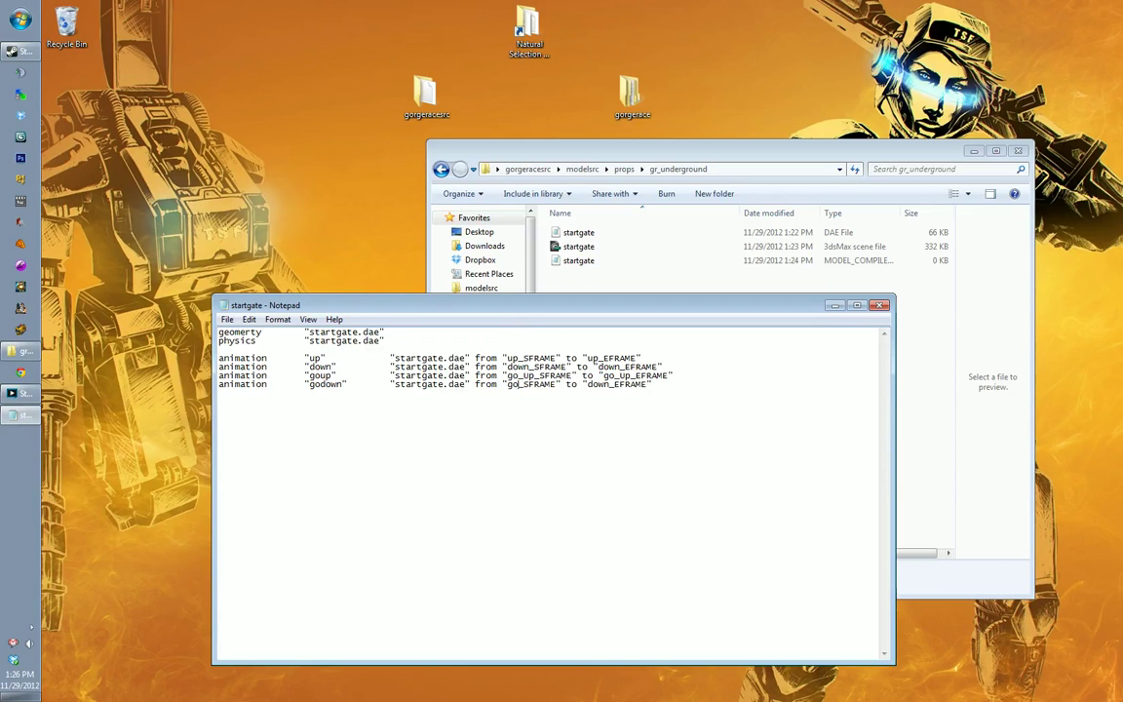
pyautogui.press('BackSpace')
pyautogui.press('BackSpace')
pyautogui.press('BackSpace')
pyautogui.write('Down')
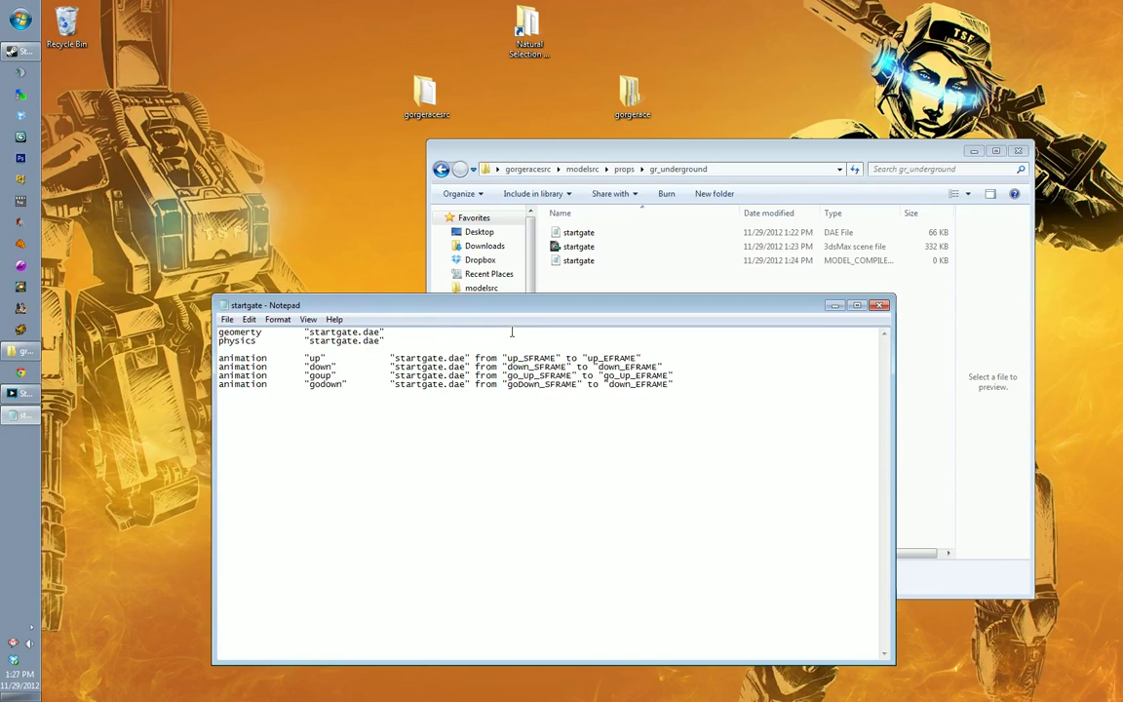
# Step: Remove the underscore after "go" in both "goup" frame names, making them "goUp_SFRAME" and "goUp_EFRAME"
pyautogui.press('Up')
pyautogui.press('Left')
pyautogui.press('Left')
pyautogui.press('Left')
pyautogui.hotkey('shift', 'Left')
pyautogui.press('BackSpace')
pyautogui.click(615, 387)
pyautogui.press('BackSpace')
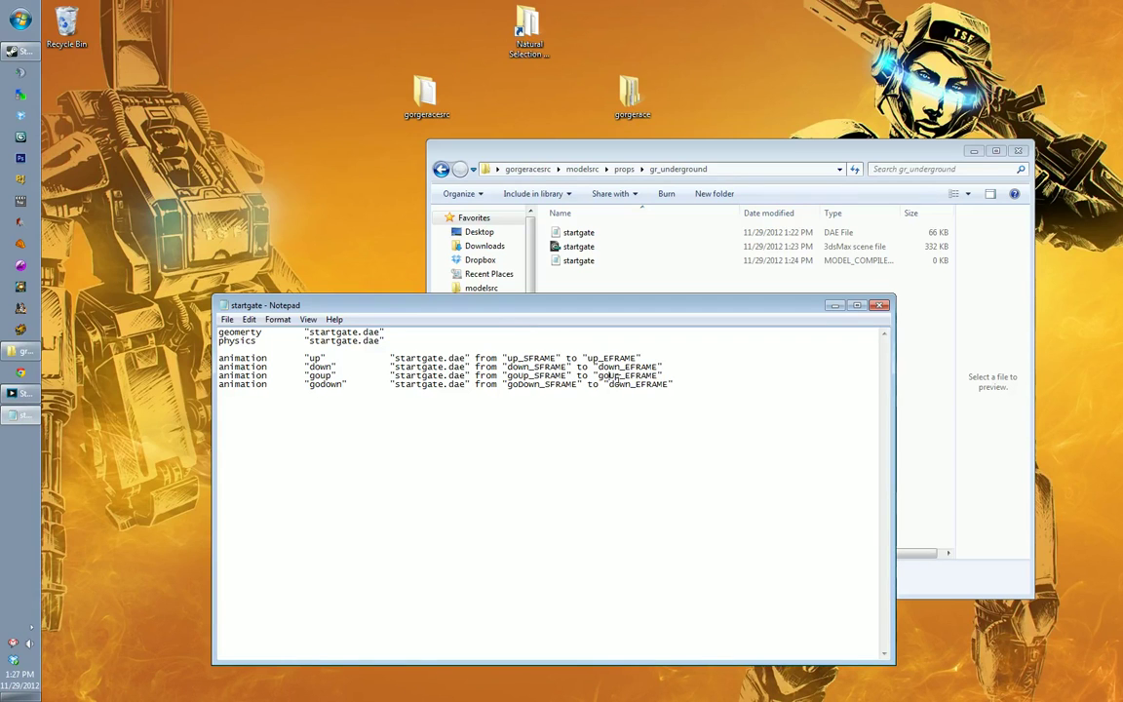
# Step: Change the "godown" line's end frame to "goDown_EFRAME"
pyautogui.hotkey('shift', 'Left')
pyautogui.write('goD')
pyautogui.click(679, 393)
pyautogui.moveTo(521, 307); pyautogui.dragTo(549, 175)
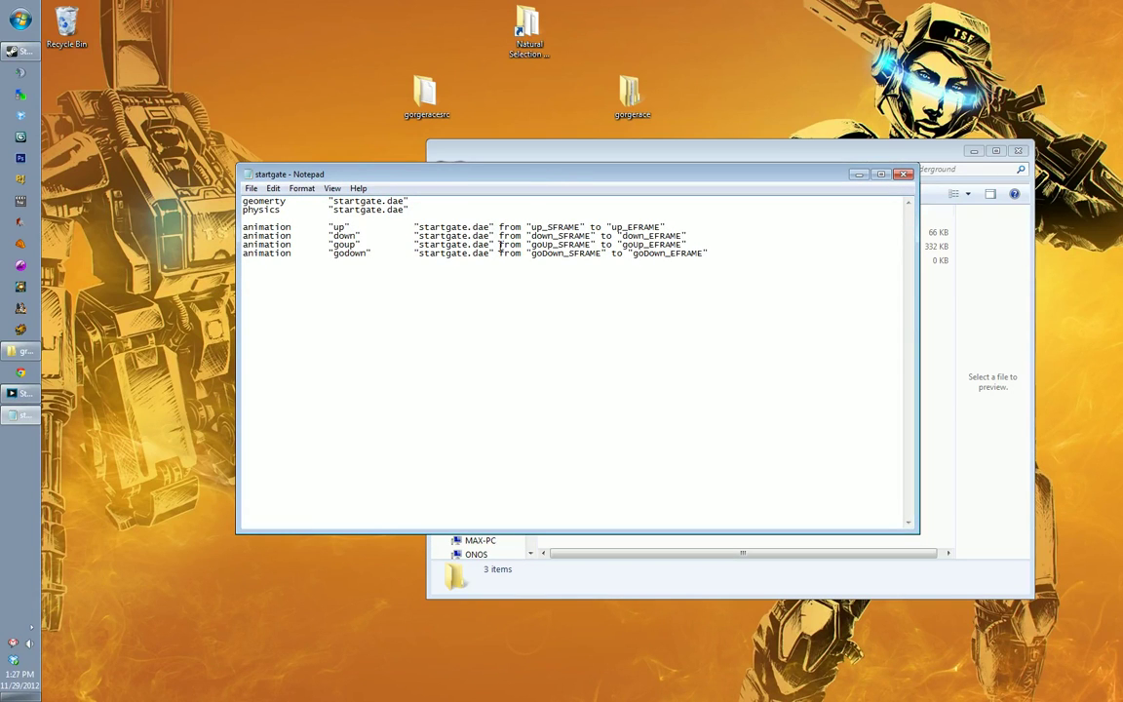
pyautogui.moveTo(385, 182); pyautogui.dragTo(382, 201)
pyautogui.moveTo(290, 200); pyautogui.dragTo(303, 200)
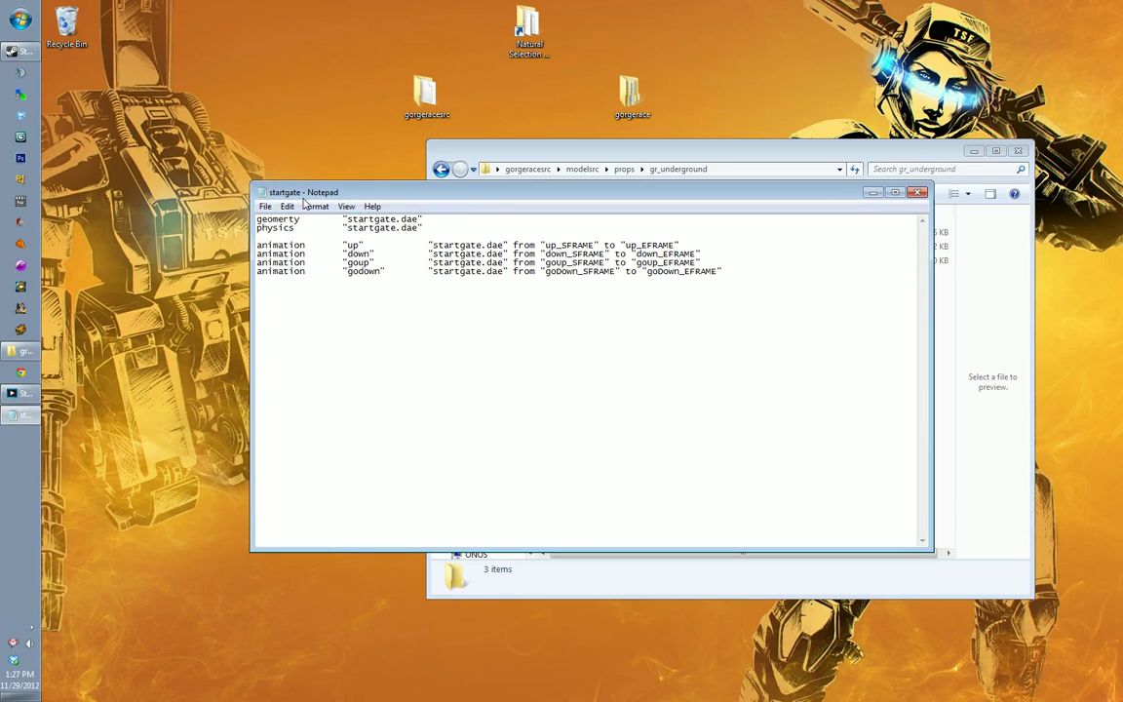
pyautogui.moveTo(489, 202); pyautogui.dragTo(447, 225)
# Step: Open the Natural Selection 2 folder, bring up the running Builder and examine the errors in its output
pyautogui.doubleClick(525, 34)
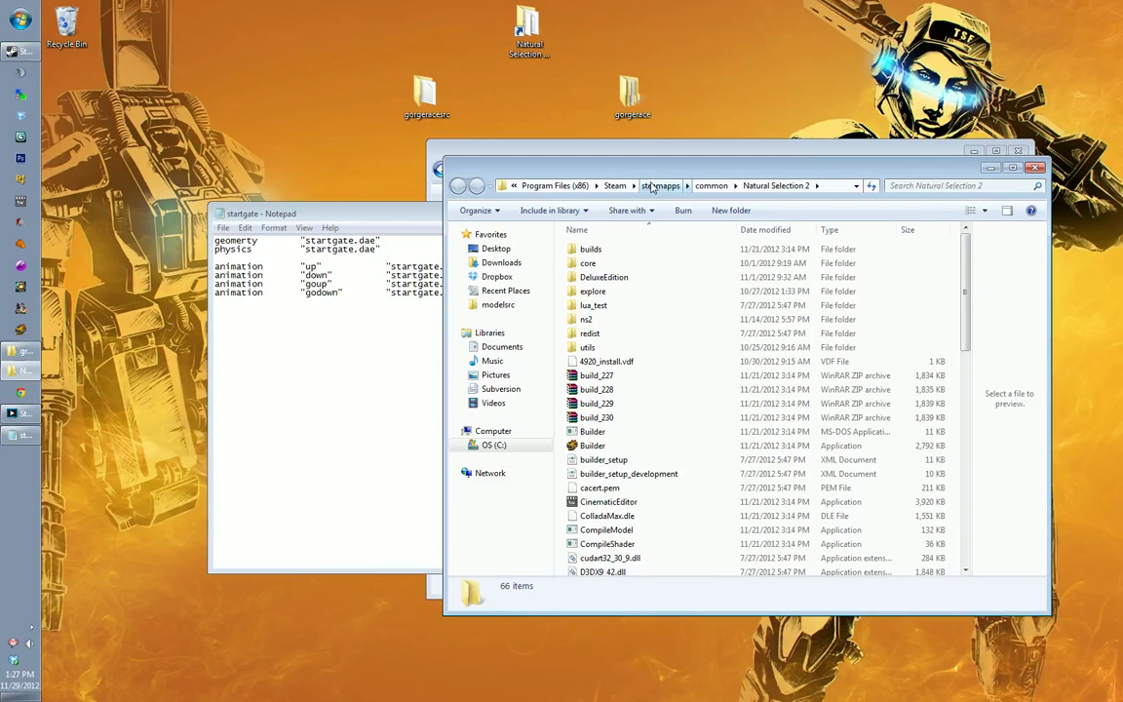
pyautogui.click(31, 627)
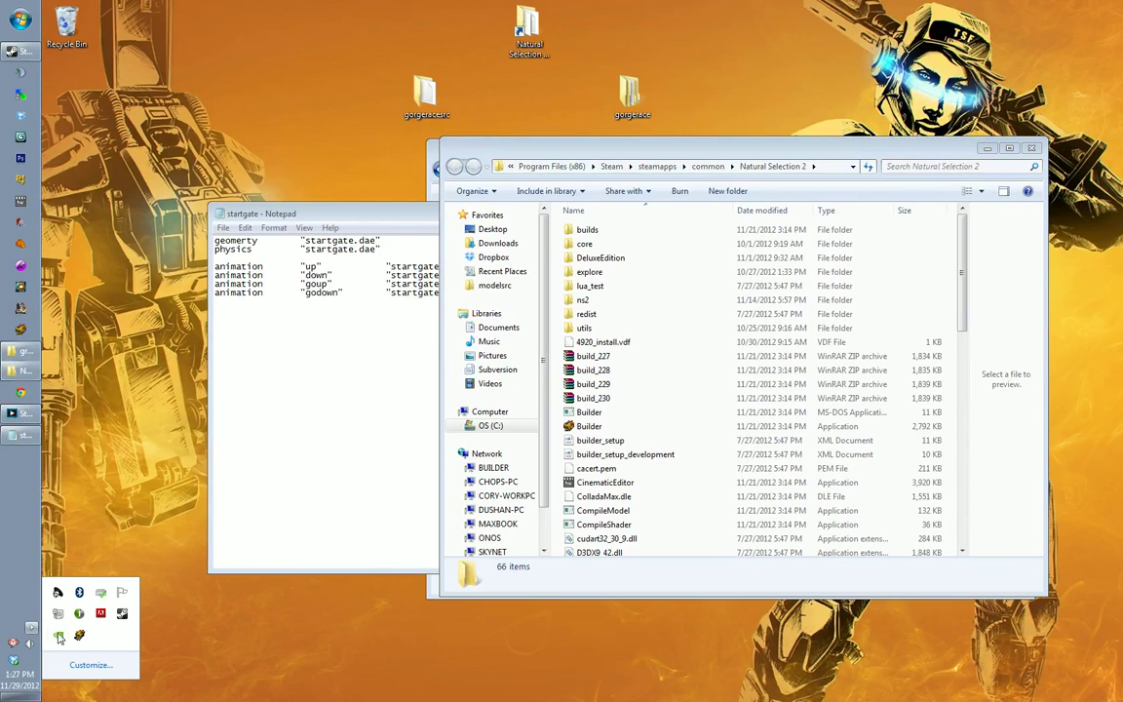
pyautogui.doubleClick(58, 636)
pyautogui.moveTo(593, 234); pyautogui.dragTo(627, 226)
pyautogui.moveTo(437, 265); pyautogui.dragTo(652, 273)
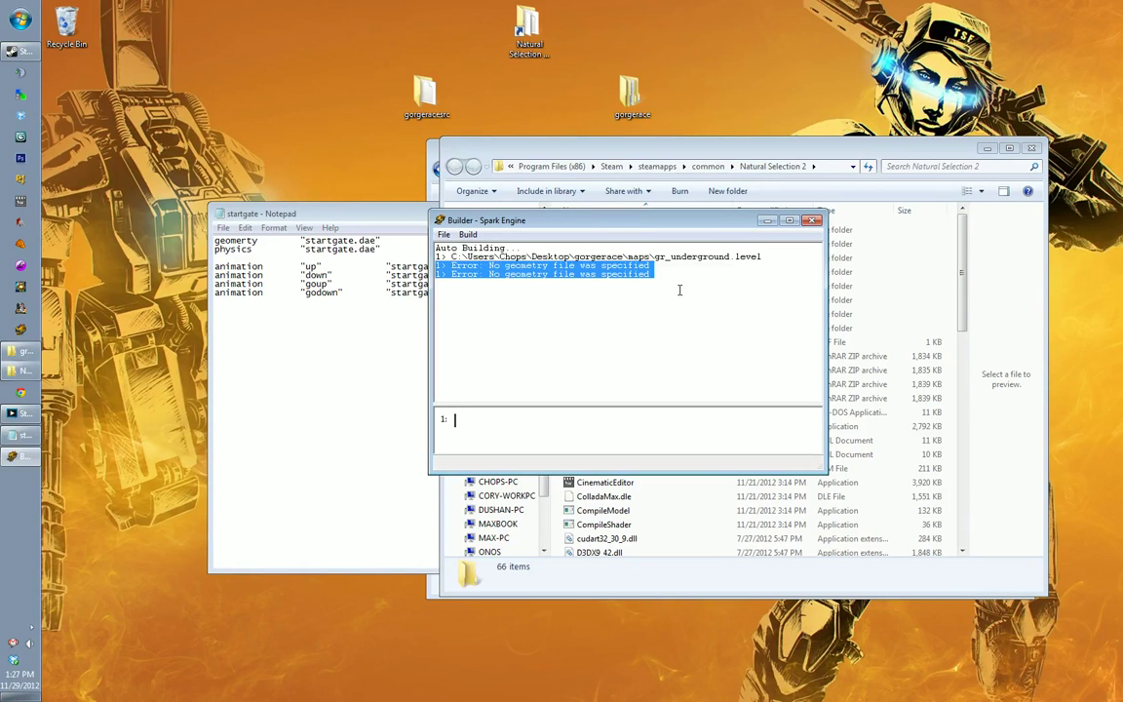
pyautogui.moveTo(651, 274); pyautogui.dragTo(484, 277)
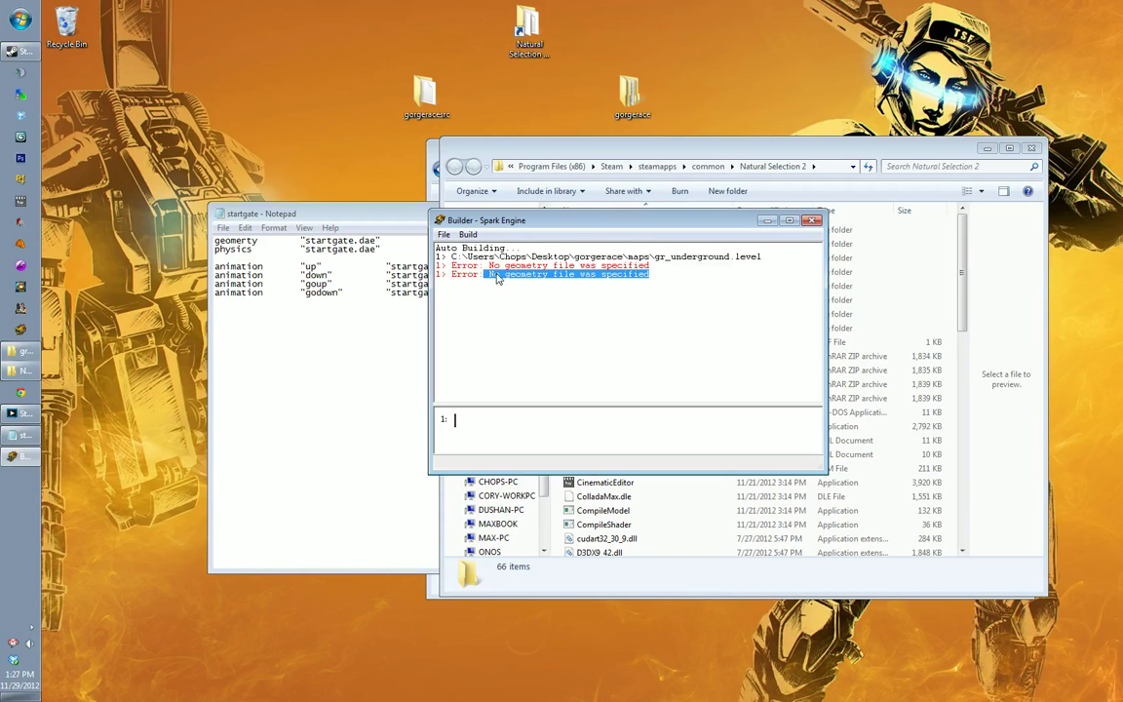
# Step: Save the startgate compile file and read the full build messages in Builder
pyautogui.moveTo(535, 223); pyautogui.dragTo(544, 29)
pyautogui.click(223, 228)
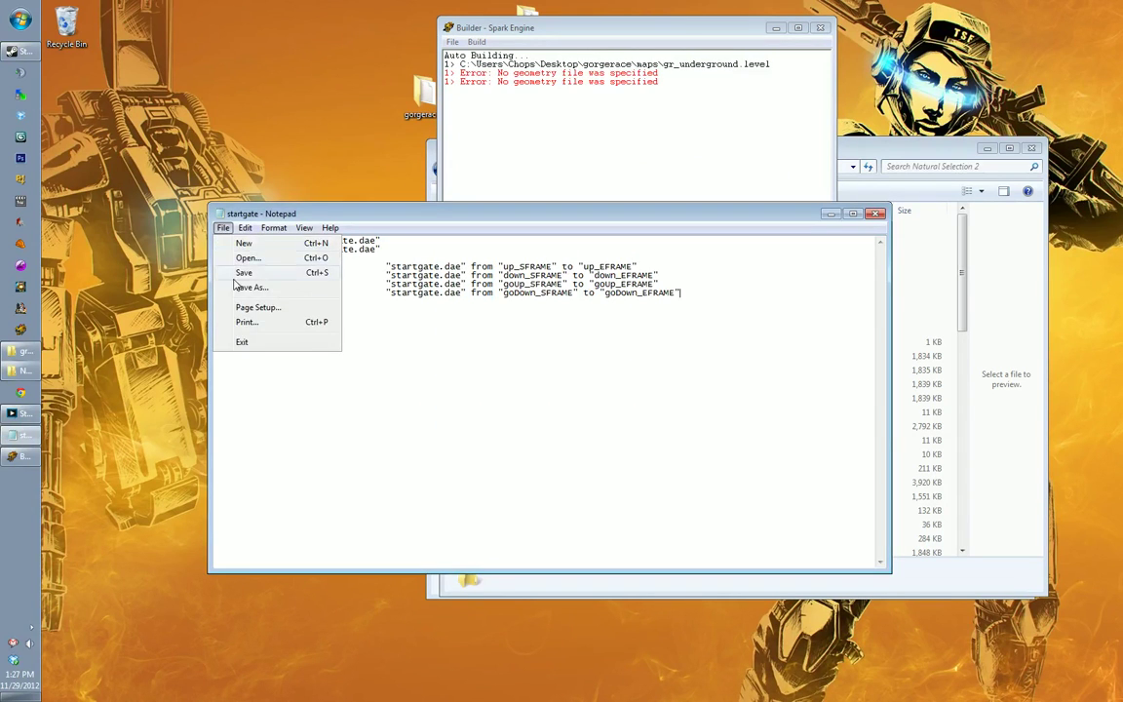
pyautogui.click(239, 271)
pyautogui.click(564, 134)
pyautogui.moveTo(557, 206); pyautogui.dragTo(744, 204)
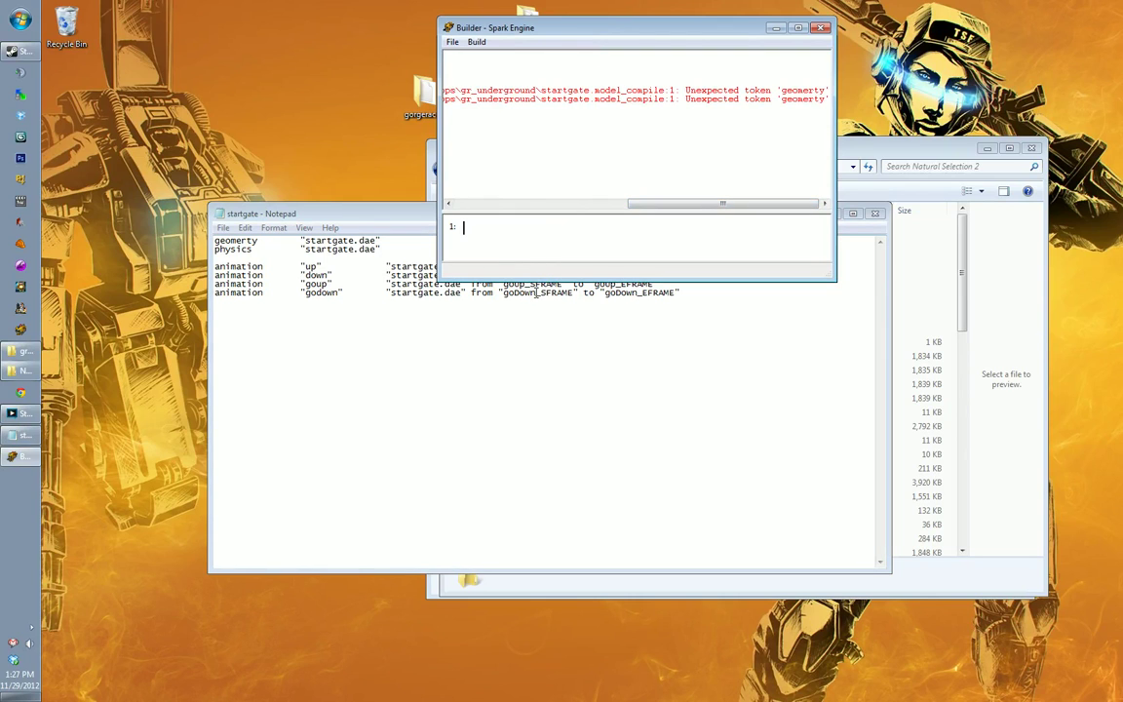
pyautogui.moveTo(715, 203); pyautogui.dragTo(752, 214)
# Step: Correct the misspelled keyword on the compile file's first line to "geometry" and save the file
pyautogui.click(268, 249)
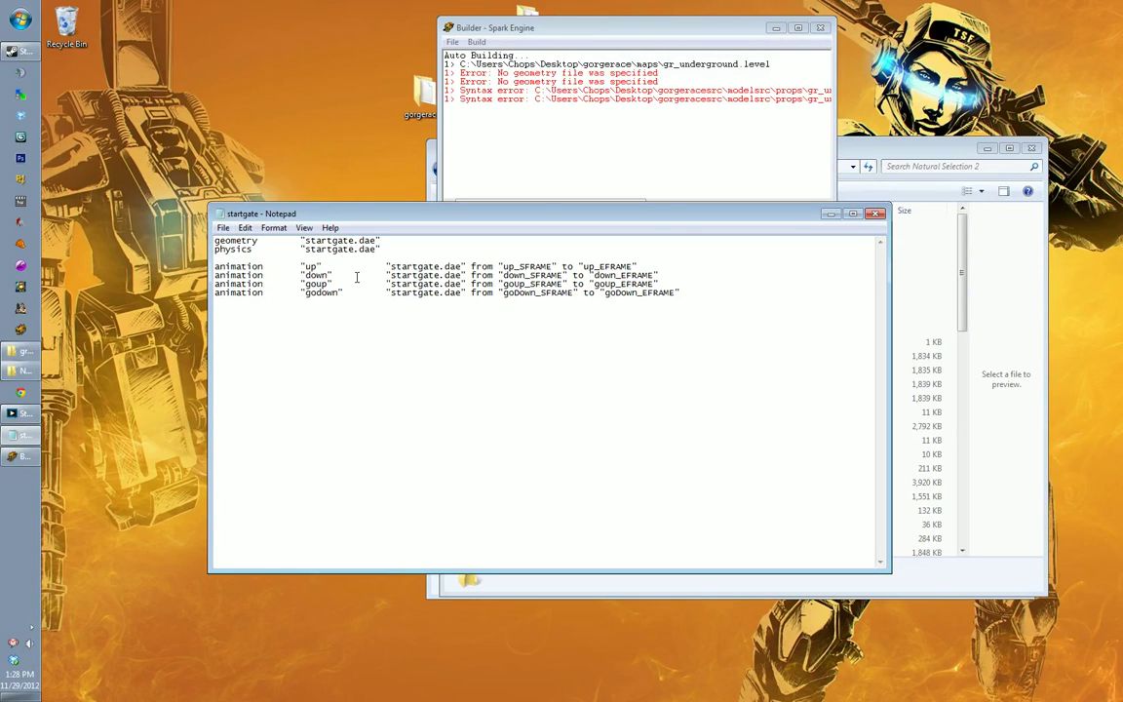
pyautogui.click(450, 321)
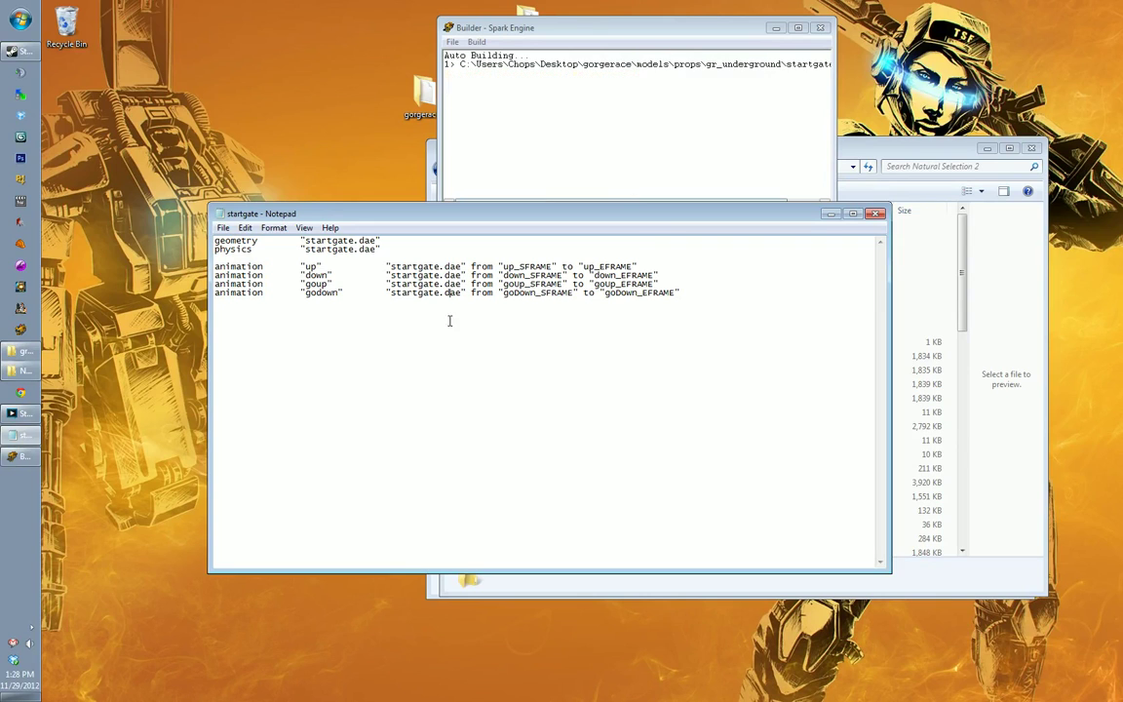
# Step: Check Builder's output for the startgate model build
pyautogui.click(561, 132)
pyautogui.moveTo(620, 204); pyautogui.dragTo(651, 207)
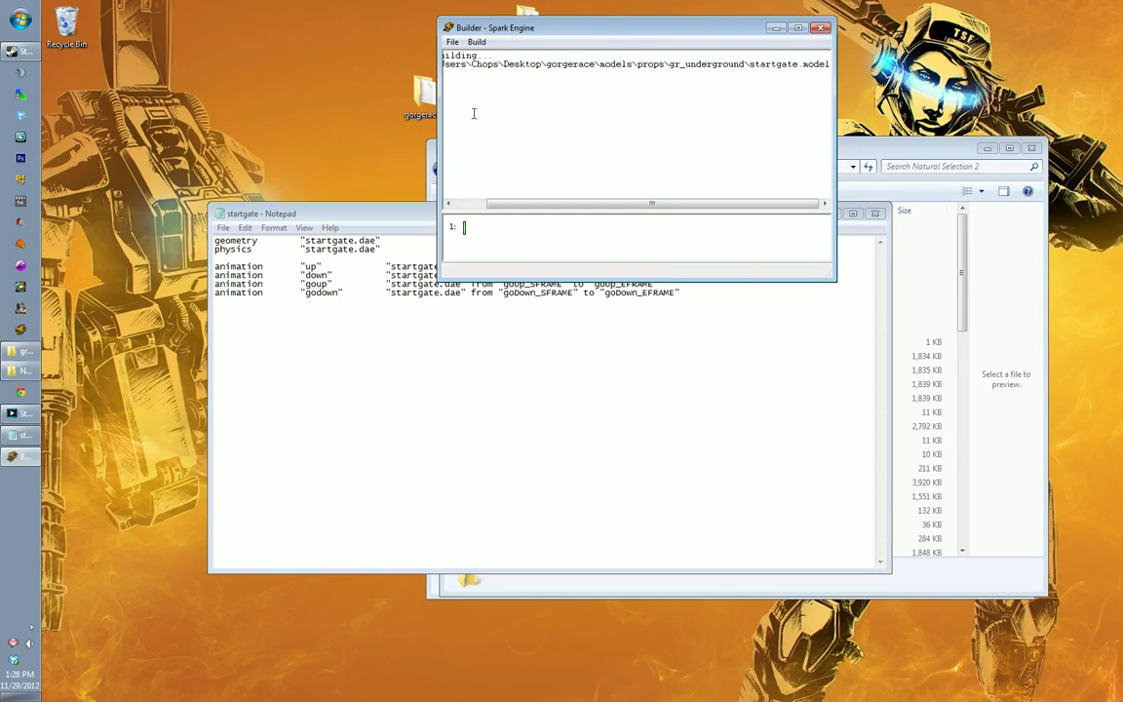
pyautogui.click(215, 258)
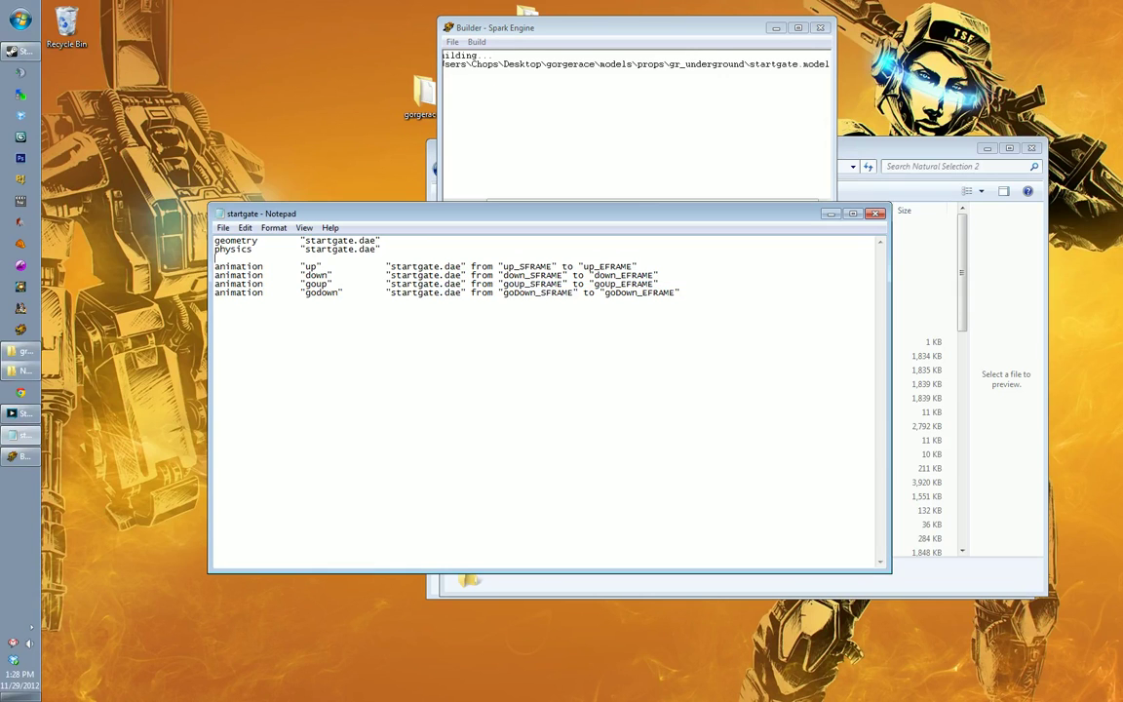
pyautogui.click(466, 187)
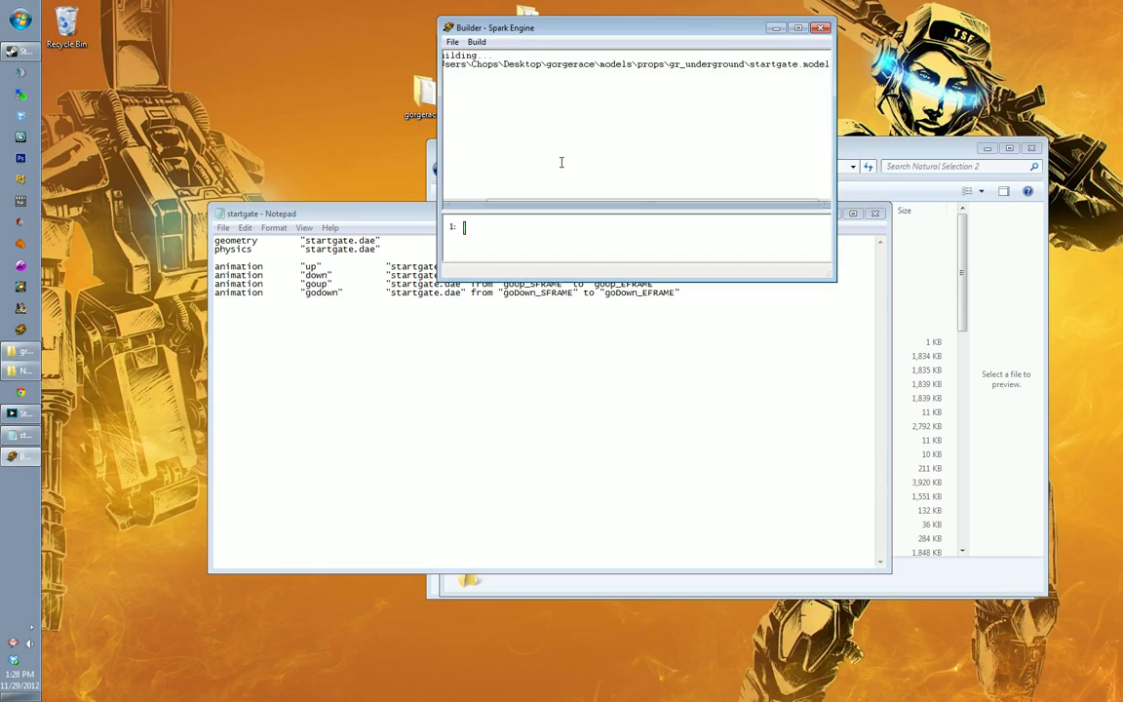
# Step: Bring up the Natural Selection 2 folder and launch the Viewer application from it
pyautogui.click(927, 151)
pyautogui.moveTo(892, 152); pyautogui.dragTo(888, 68)
pyautogui.scroll(-3, 627, 359)
pyautogui.scroll(-4, 627, 359)
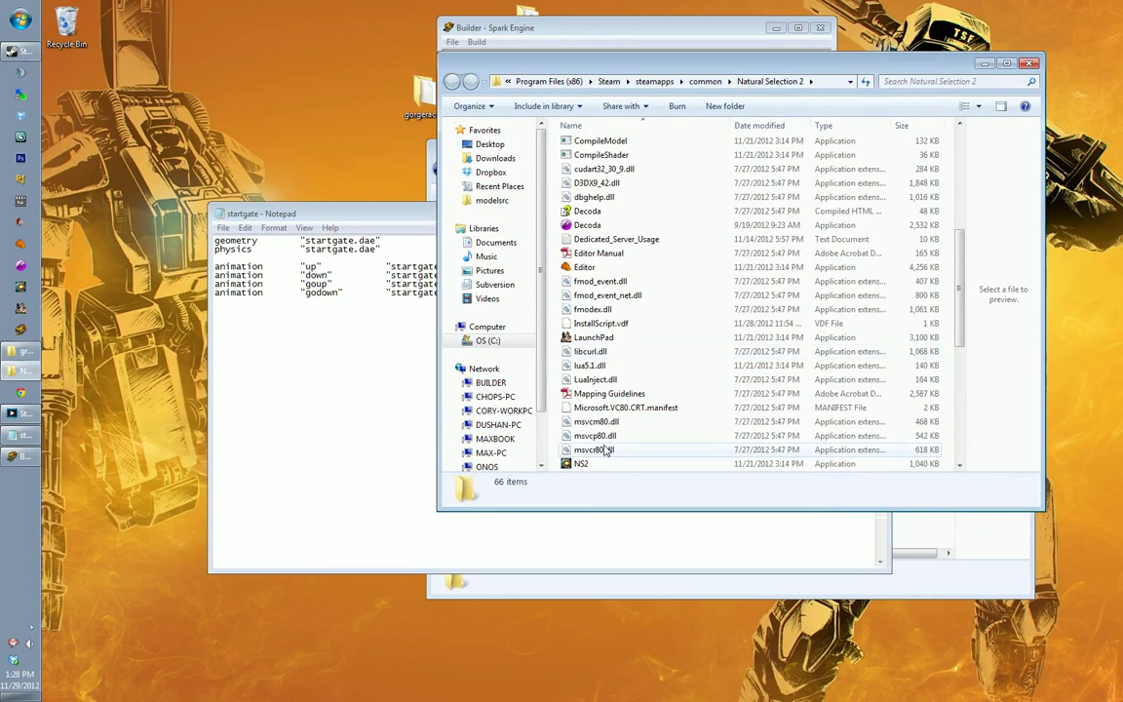
pyautogui.scroll(-4, 535, 449)
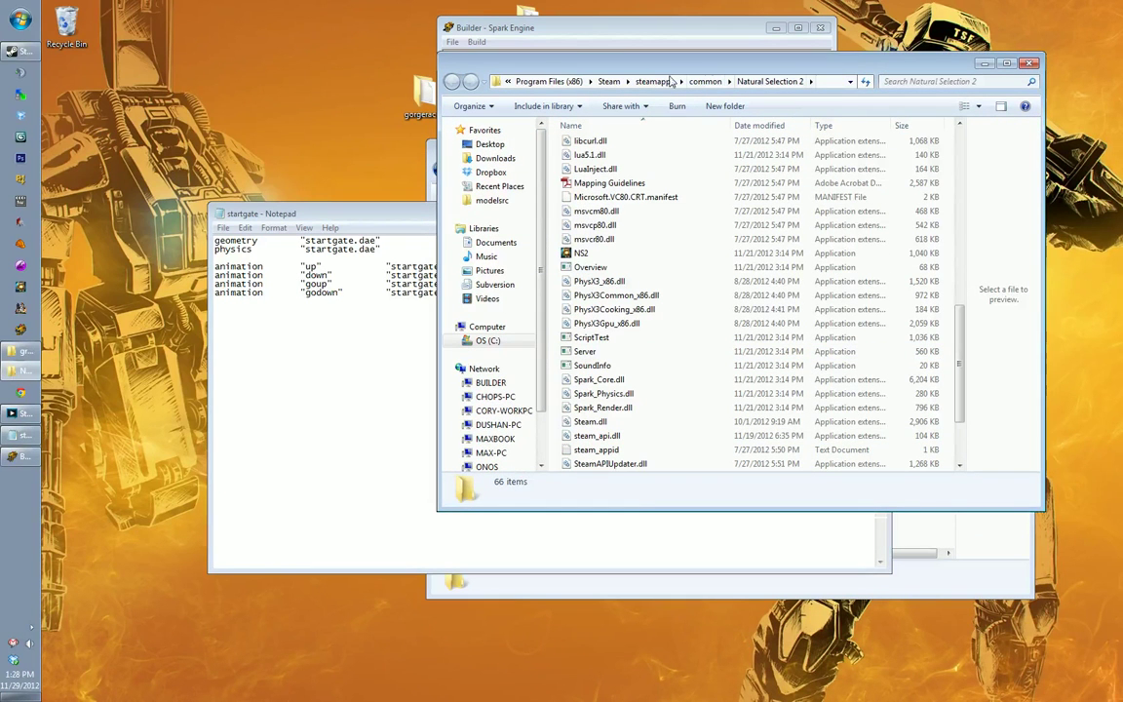
pyautogui.scroll(-2, 634, 312)
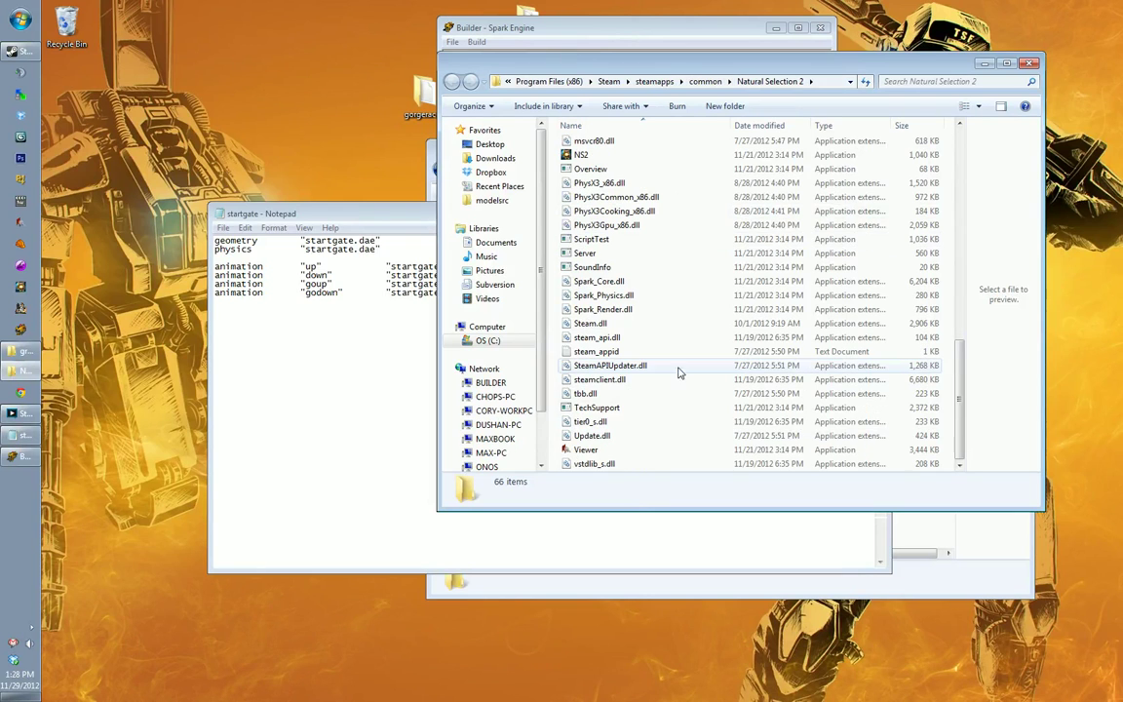
pyautogui.doubleClick(586, 450)
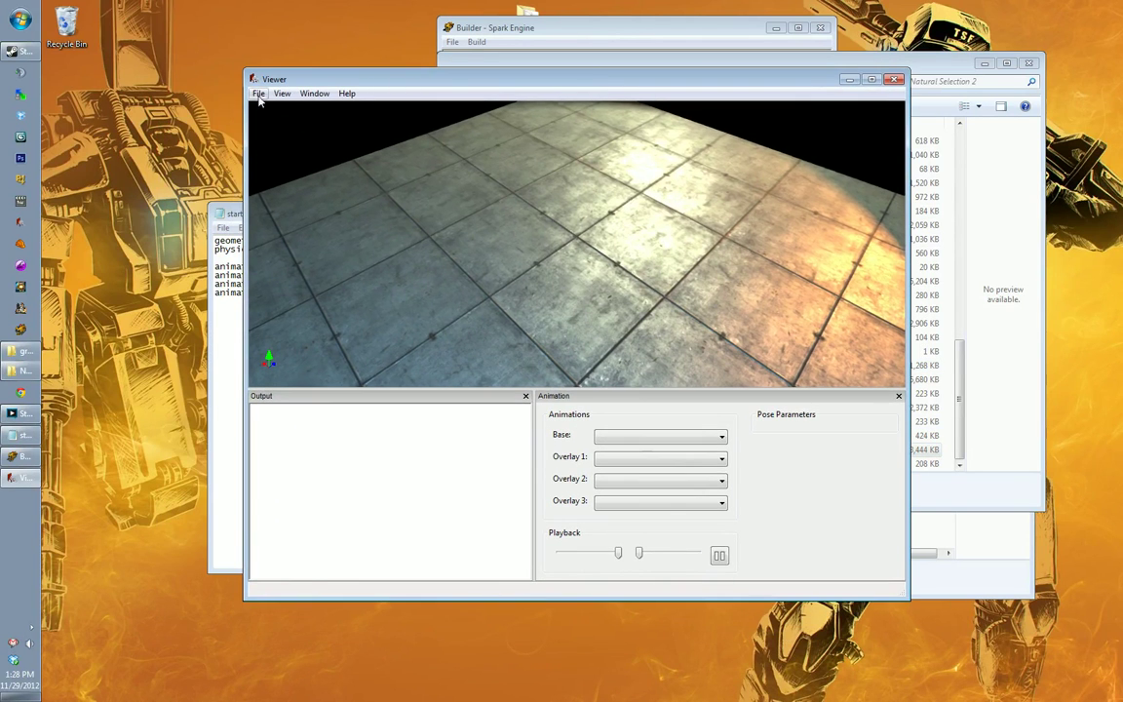
# Step: Open startgate.model from the gorgerace models\props\gr_underground folder and maximize the Viewer window
pyautogui.click(259, 94)
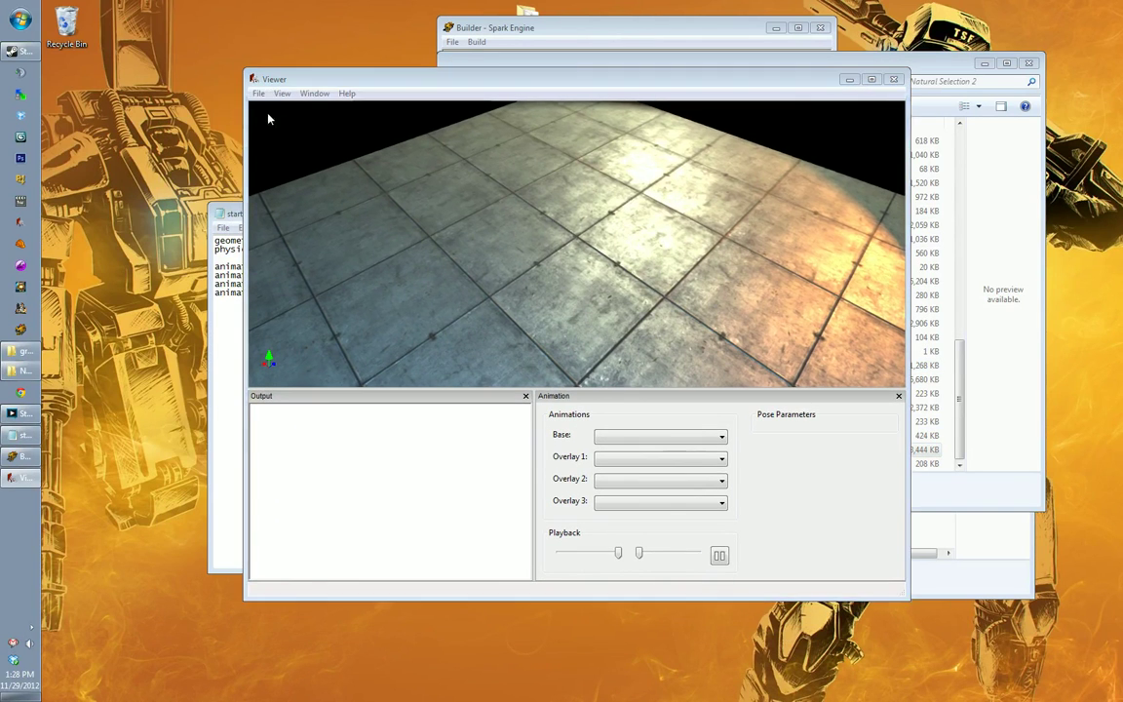
pyautogui.click(278, 111)
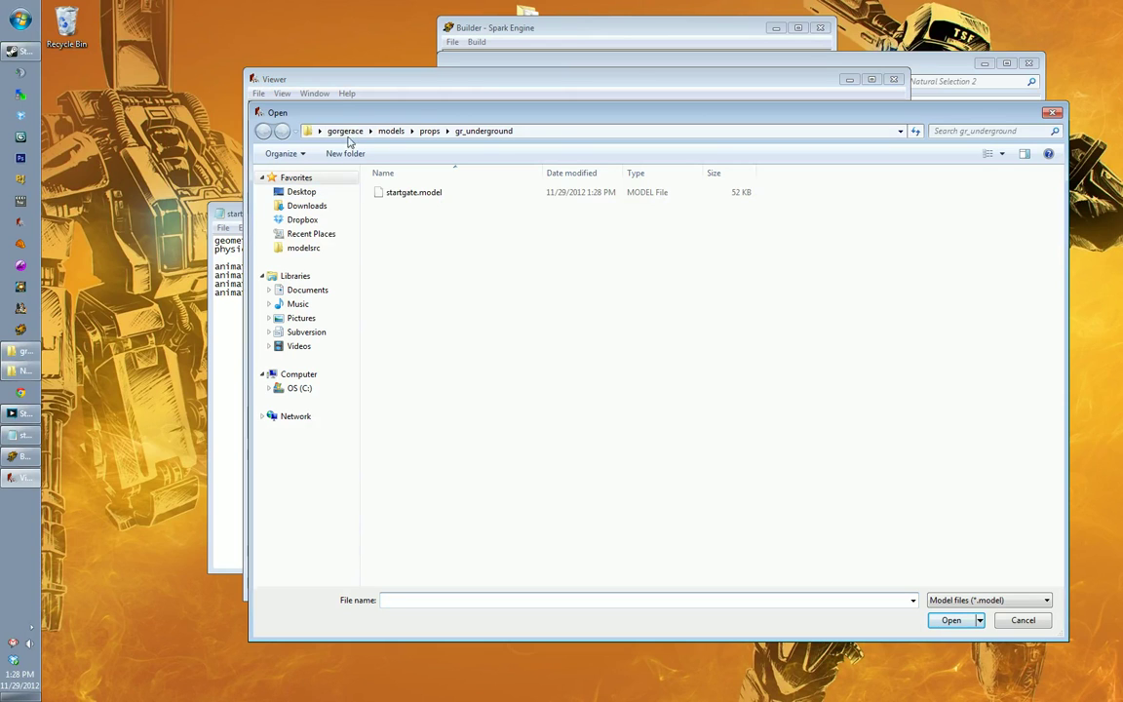
pyautogui.click(412, 193)
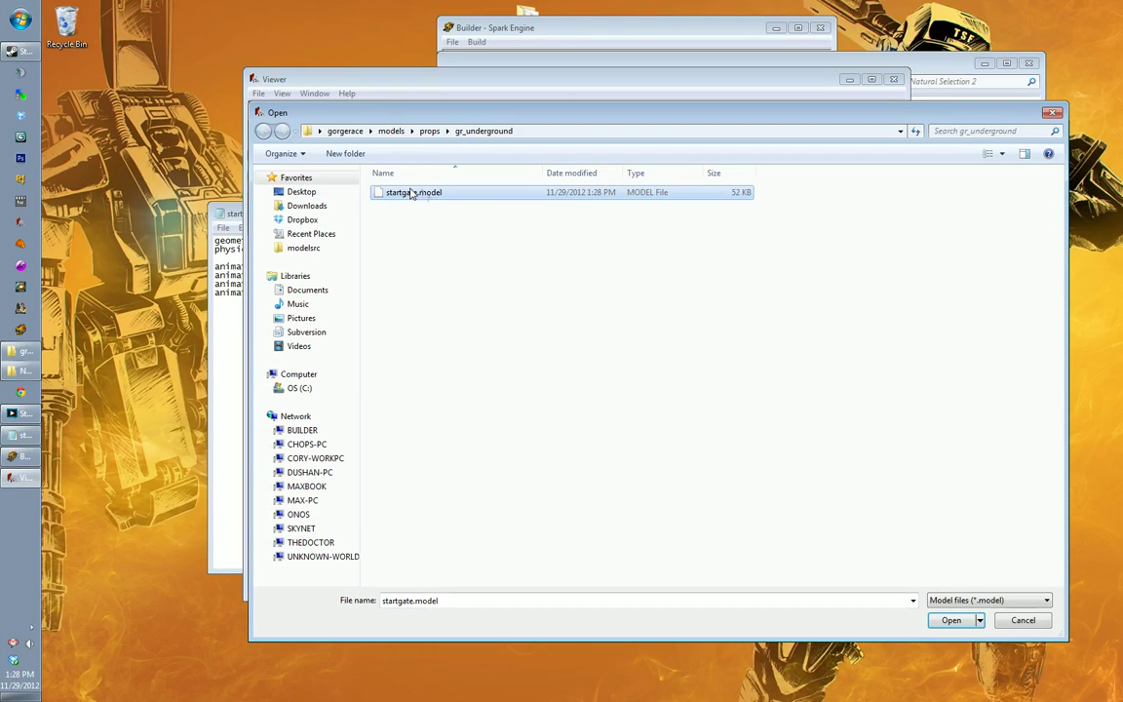
pyautogui.click(951, 621)
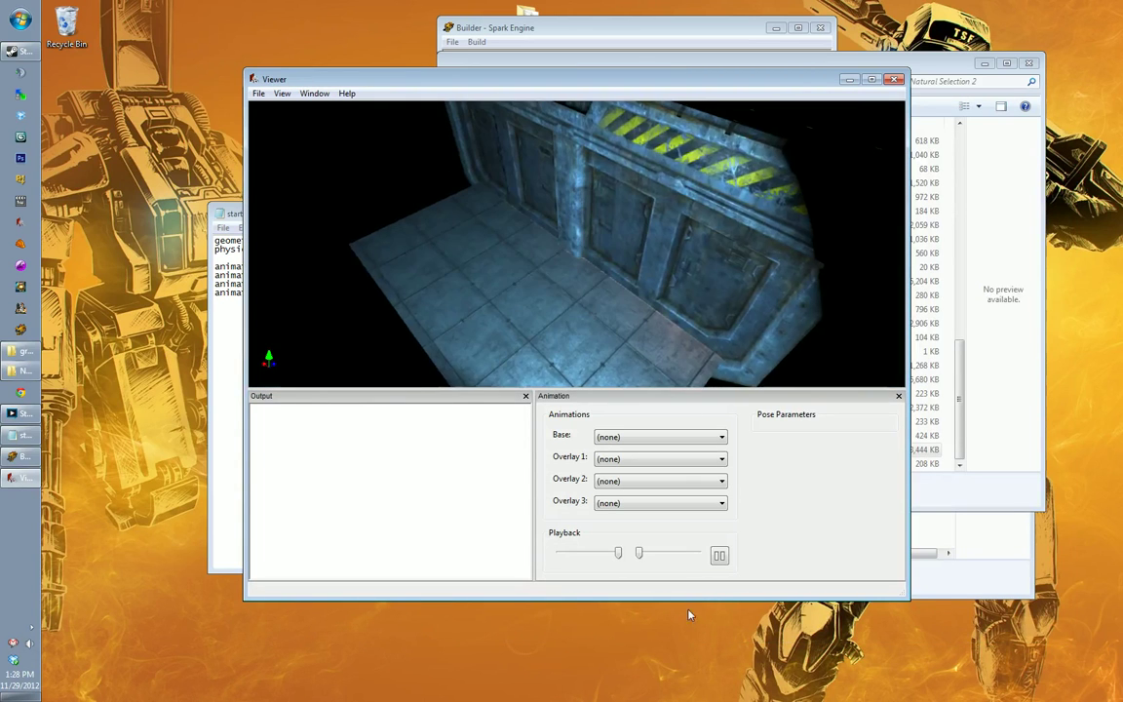
pyautogui.click(871, 79)
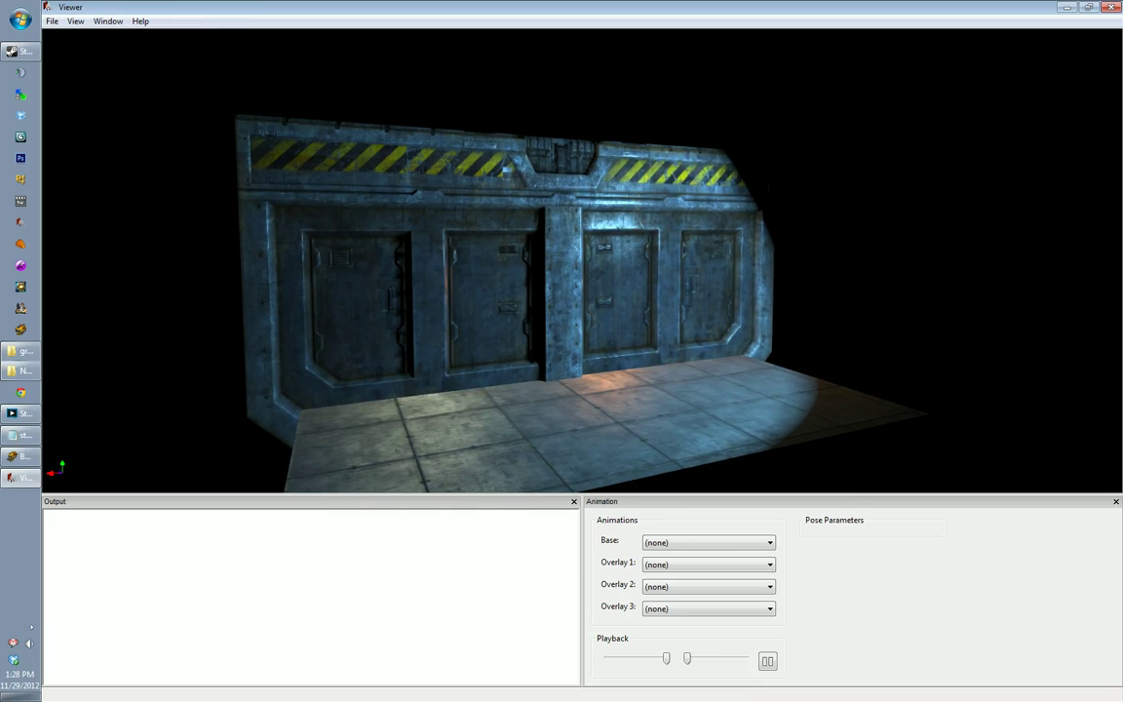
# Step: Preview the startgate's base animations in the Viewer and leave the base animation at (none)
pyautogui.click(108, 20)
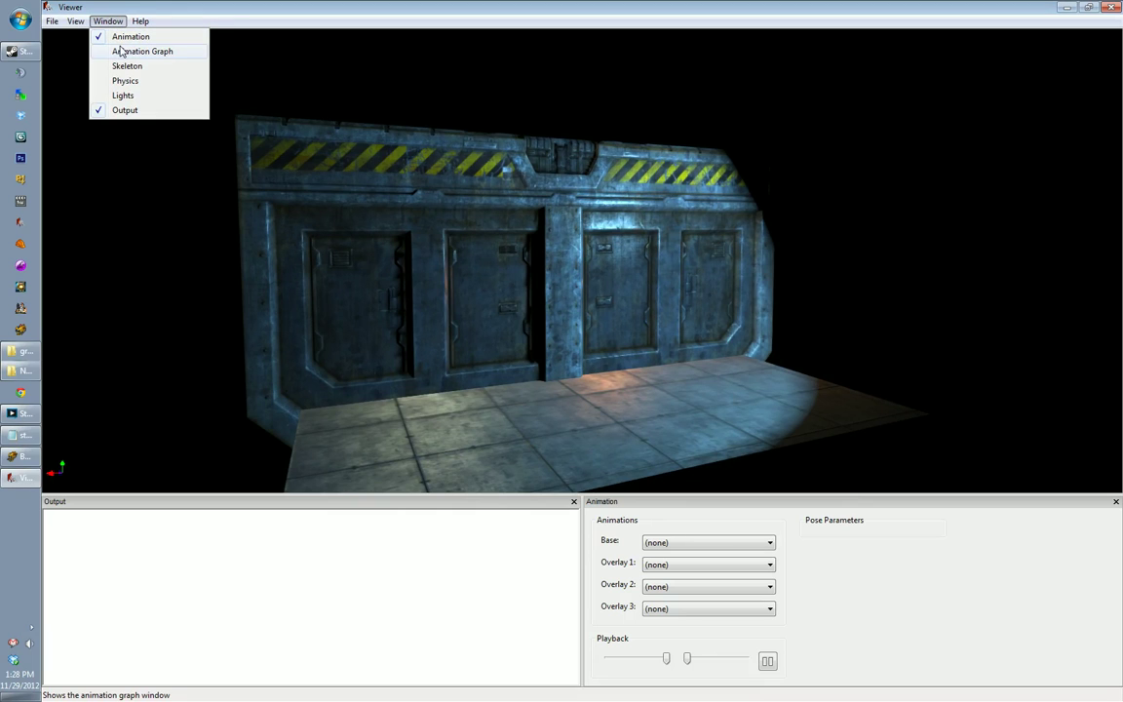
pyautogui.click(141, 4)
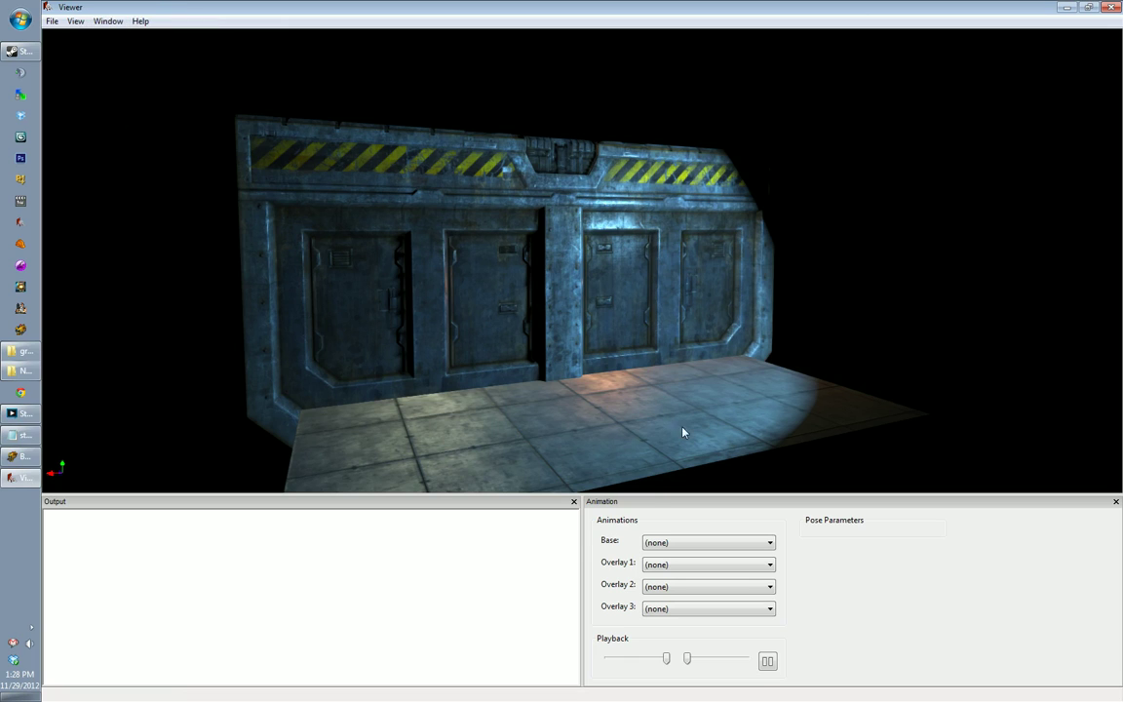
pyautogui.click(667, 543)
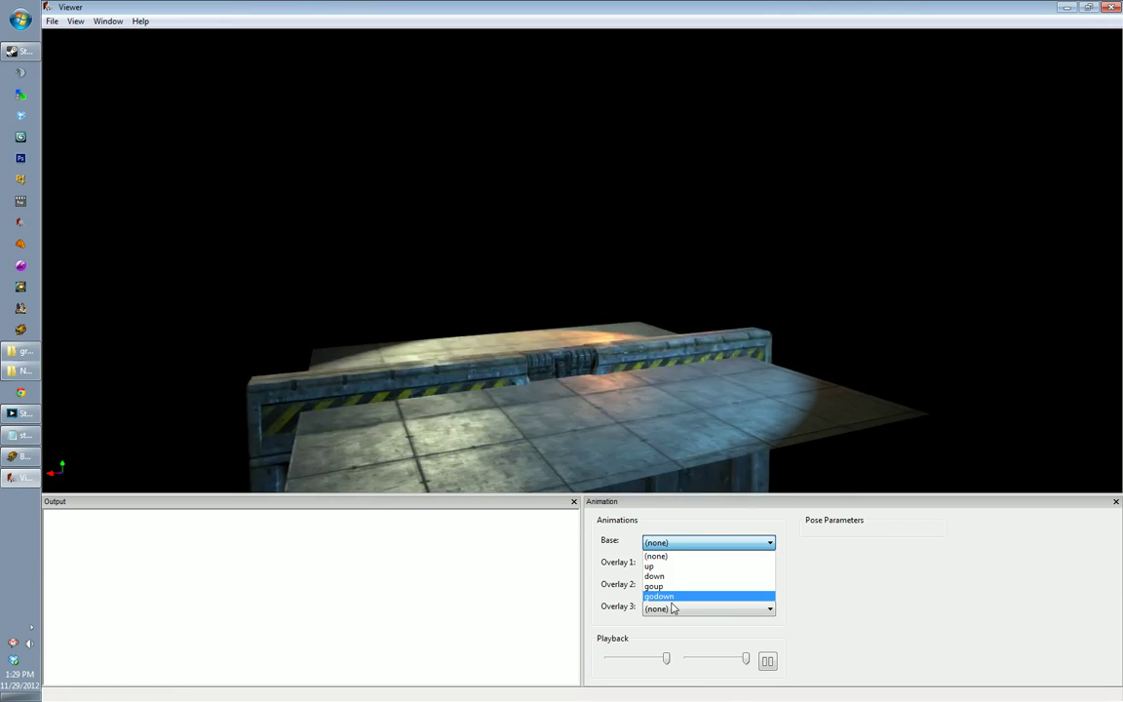
pyautogui.click(671, 556)
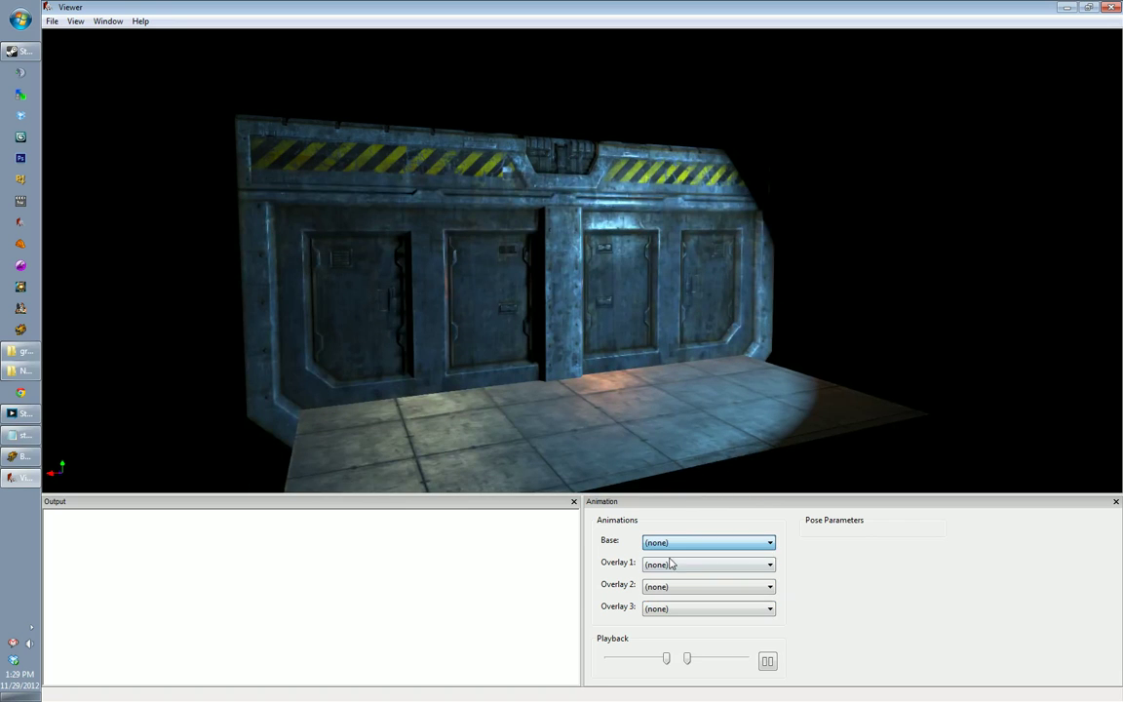
# Step: Display the model's skeleton, select the root bone and examine the gate from different angles
pyautogui.click(108, 21)
pyautogui.click(129, 74)
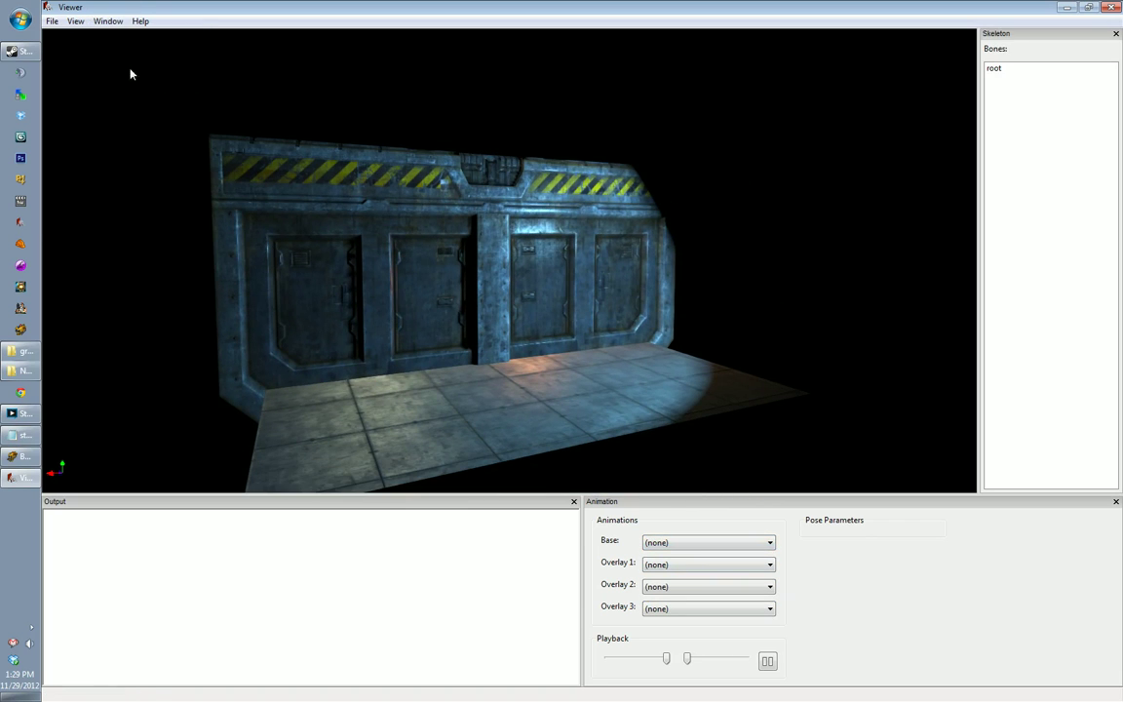
pyautogui.click(999, 69)
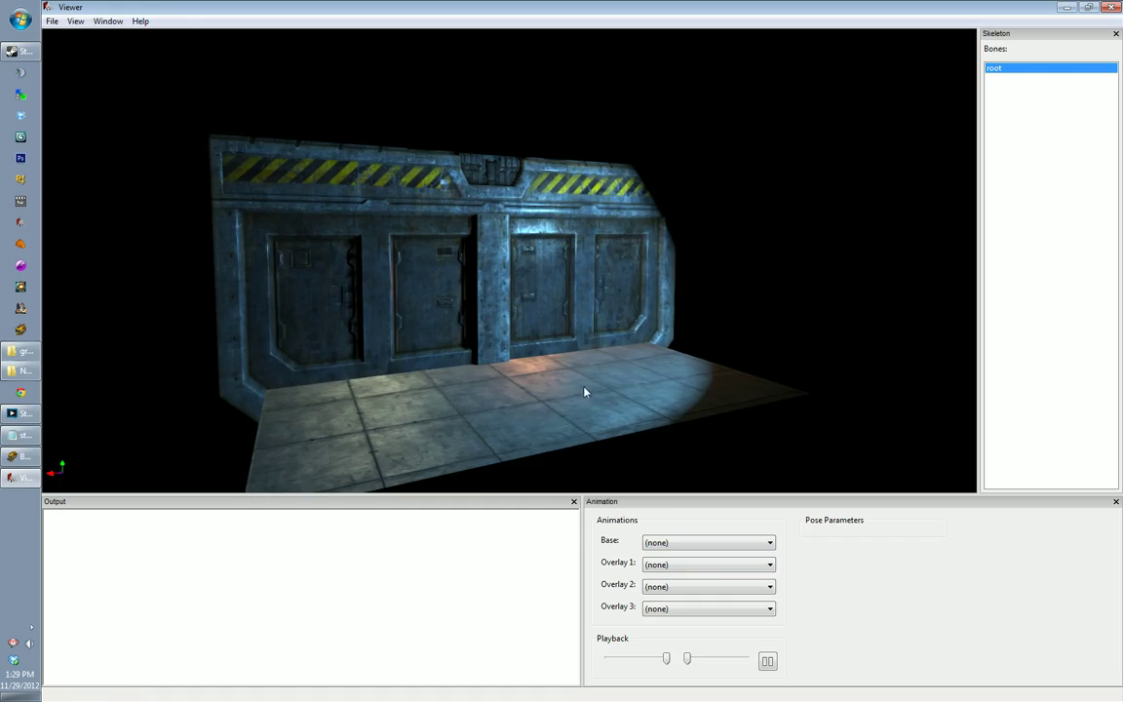
pyautogui.scroll(6, 601, 264)
pyautogui.moveTo(534, 225); pyautogui.dragTo(559, 389)
pyautogui.moveTo(558, 389); pyautogui.dragTo(592, 544, button='right')
pyautogui.moveTo(583, 468); pyautogui.dragTo(987, 176)
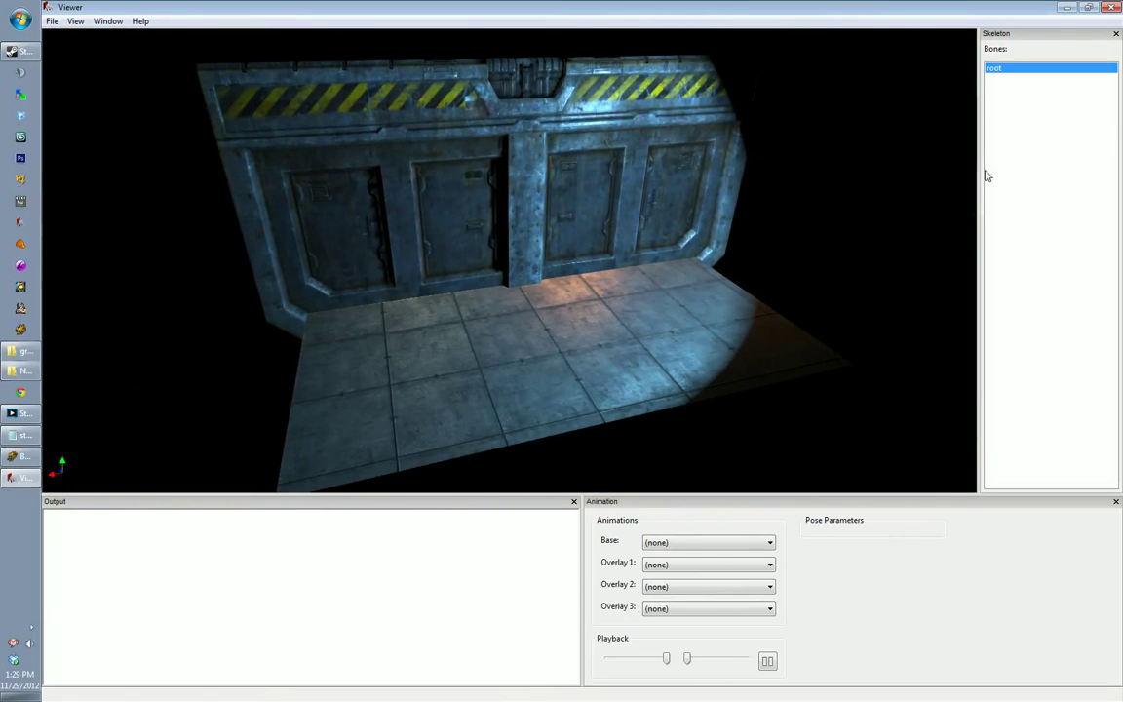
# Step: Show the Physics window, turn on the collision wireframe display and inspect it around the gate
pyautogui.click(109, 20)
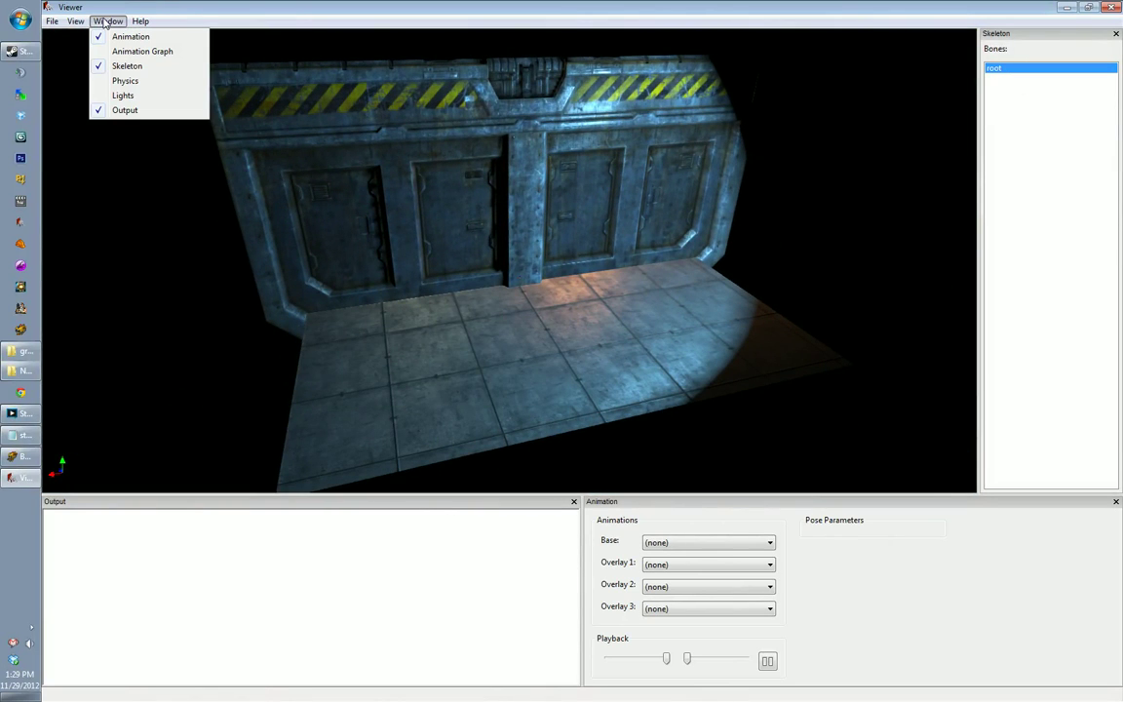
pyautogui.click(127, 81)
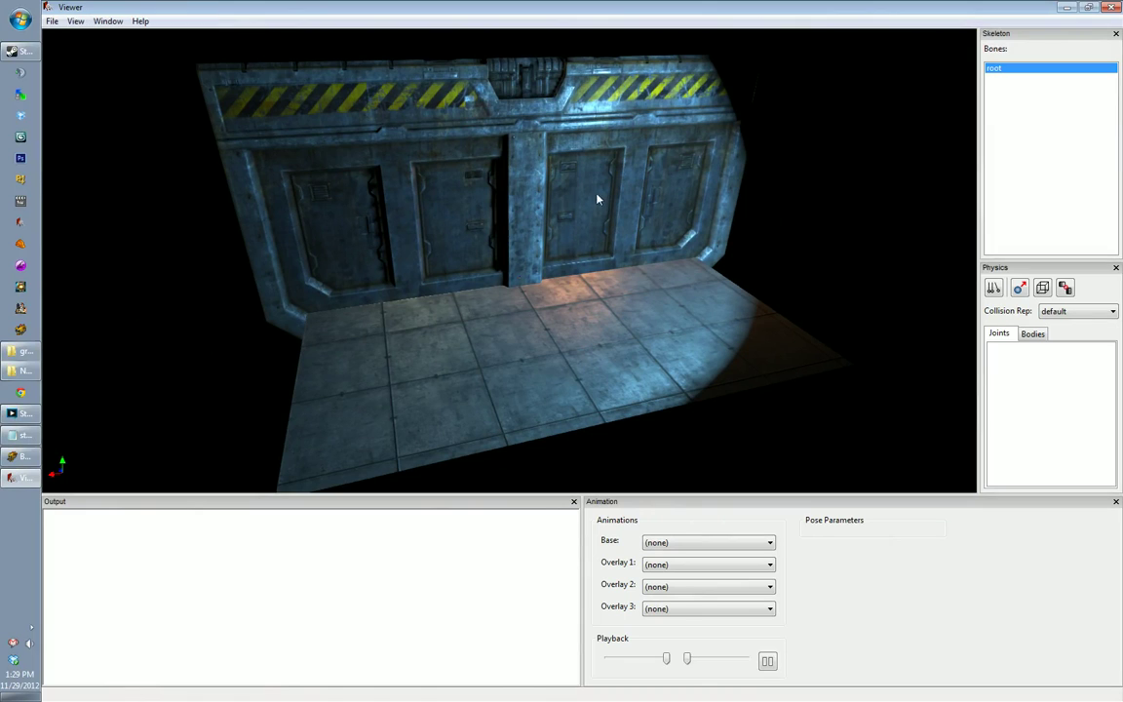
pyautogui.click(1042, 287)
pyautogui.moveTo(632, 256); pyautogui.dragTo(429, 183)
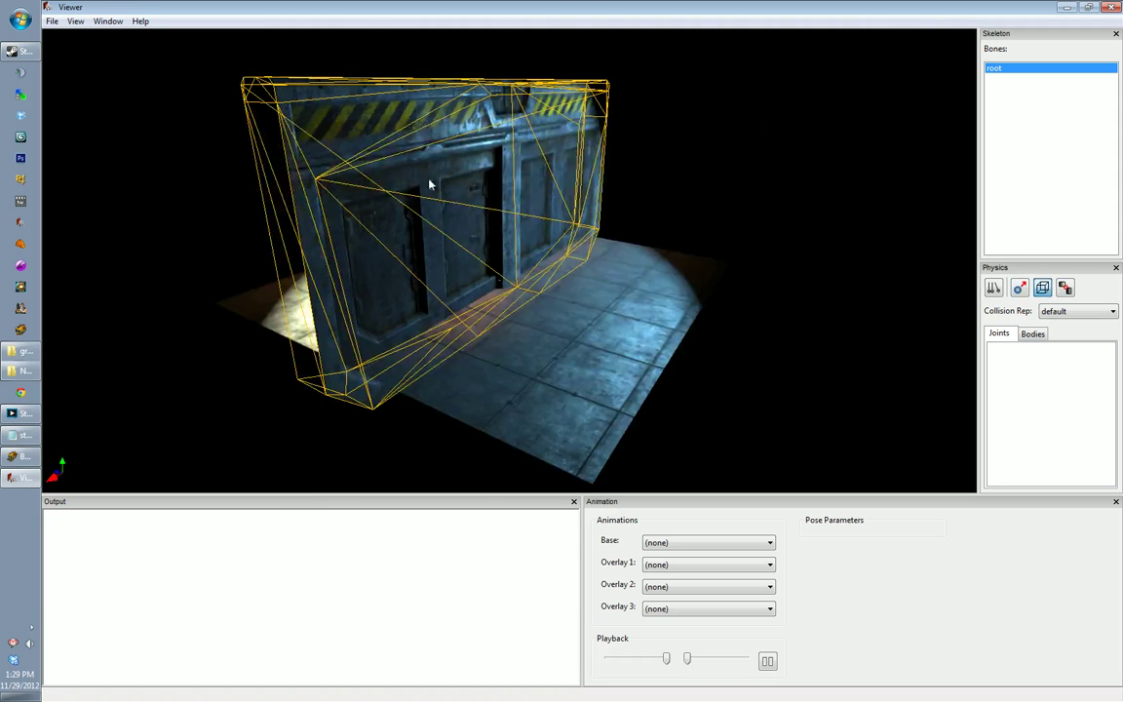
pyautogui.moveTo(619, 244); pyautogui.dragTo(541, 254)
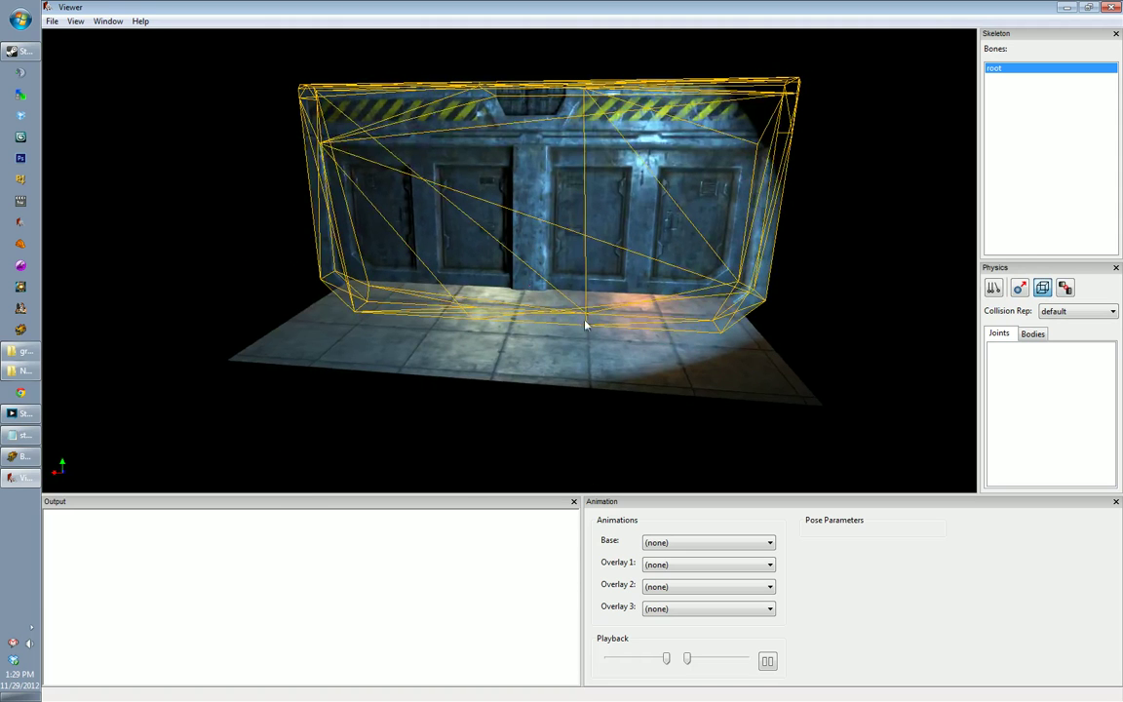
# Step: Play the "down" base animation to compare the collision wireframe with the lowered gate, and reset the base to (none)
pyautogui.click(663, 542)
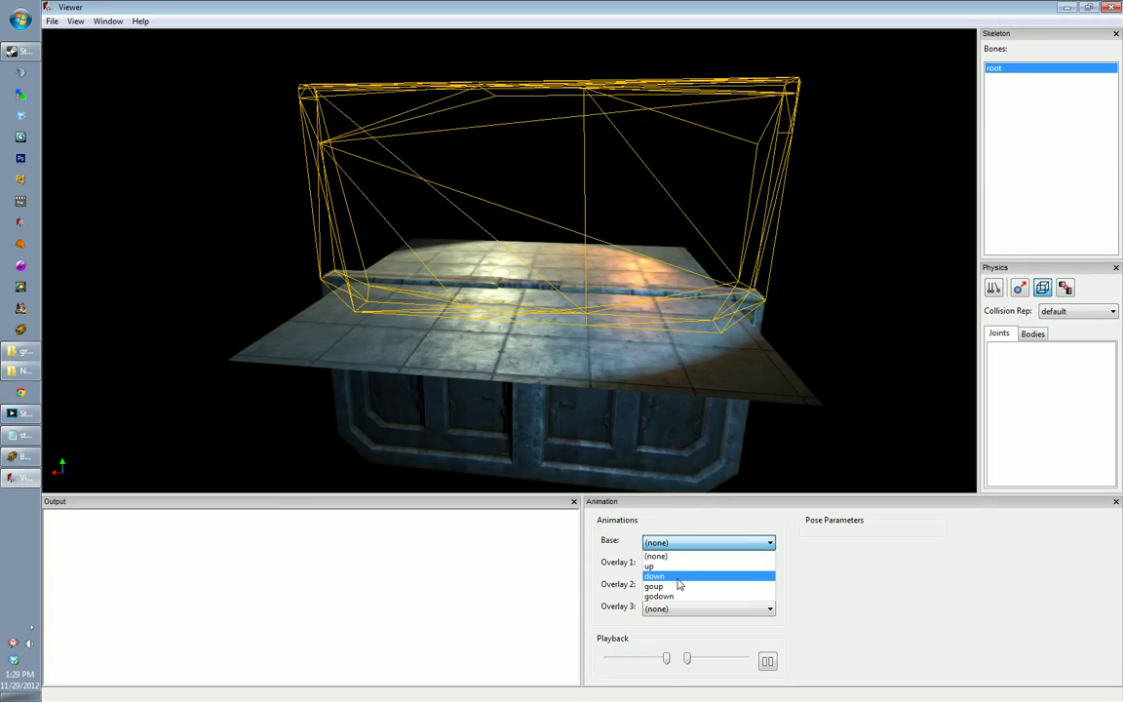
pyautogui.click(679, 577)
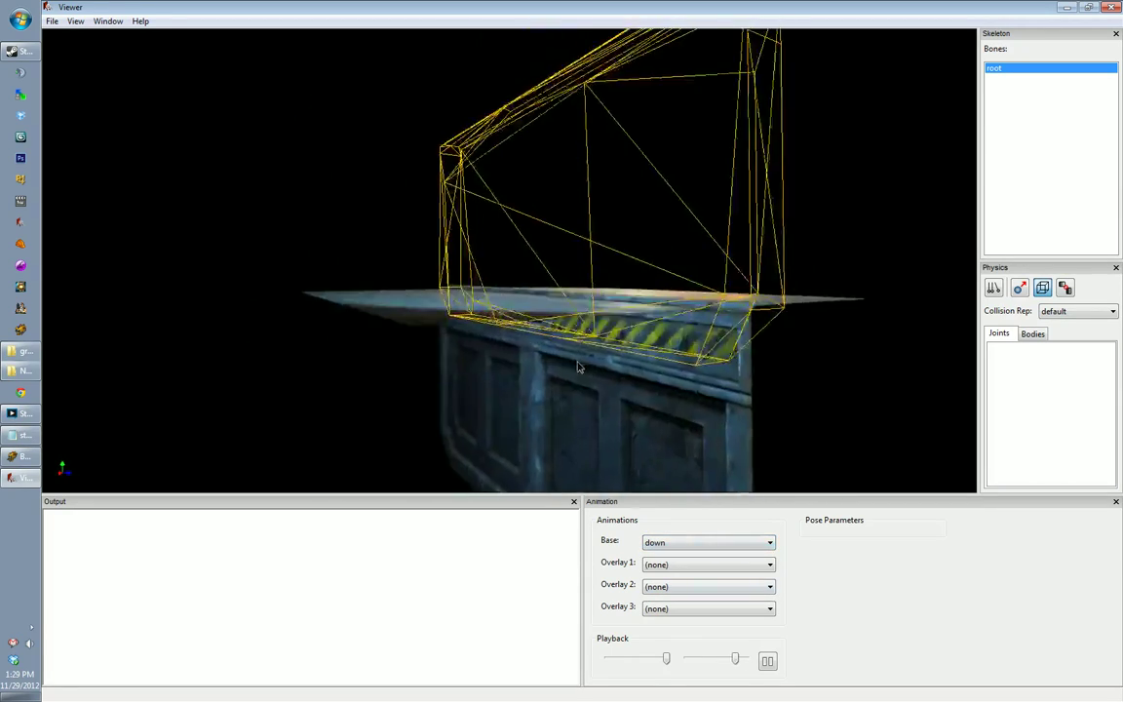
pyautogui.moveTo(573, 379); pyautogui.dragTo(533, 363)
pyautogui.moveTo(333, 333); pyautogui.dragTo(669, 371)
pyautogui.click(733, 543)
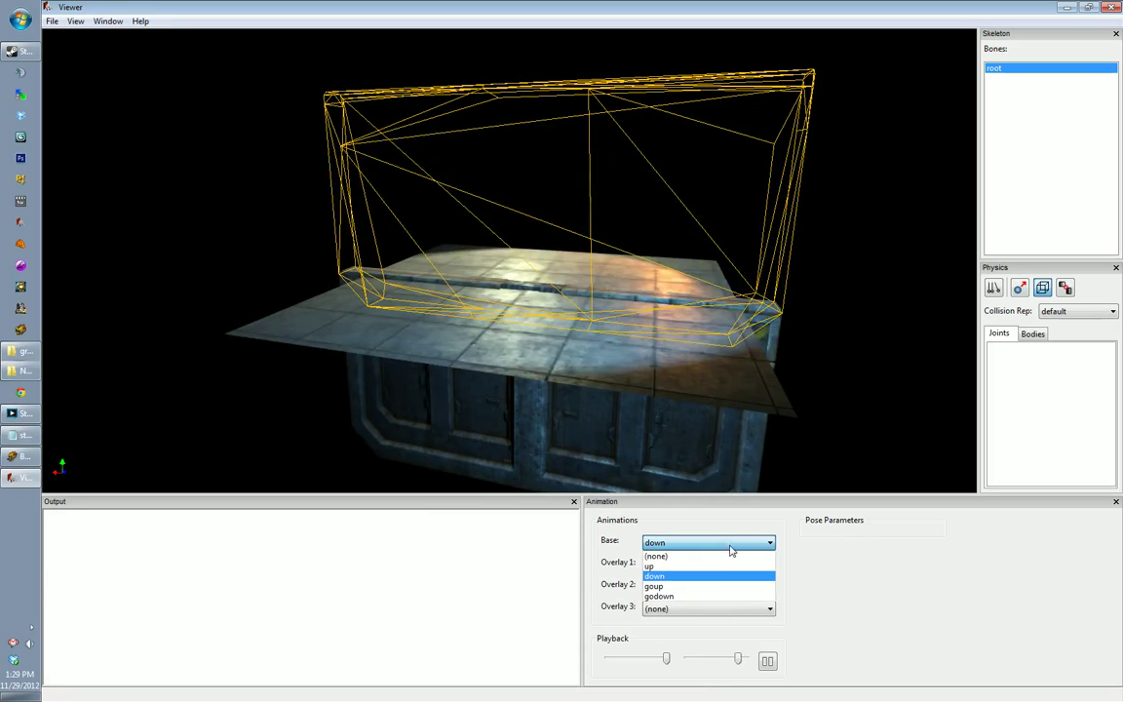
pyautogui.click(711, 557)
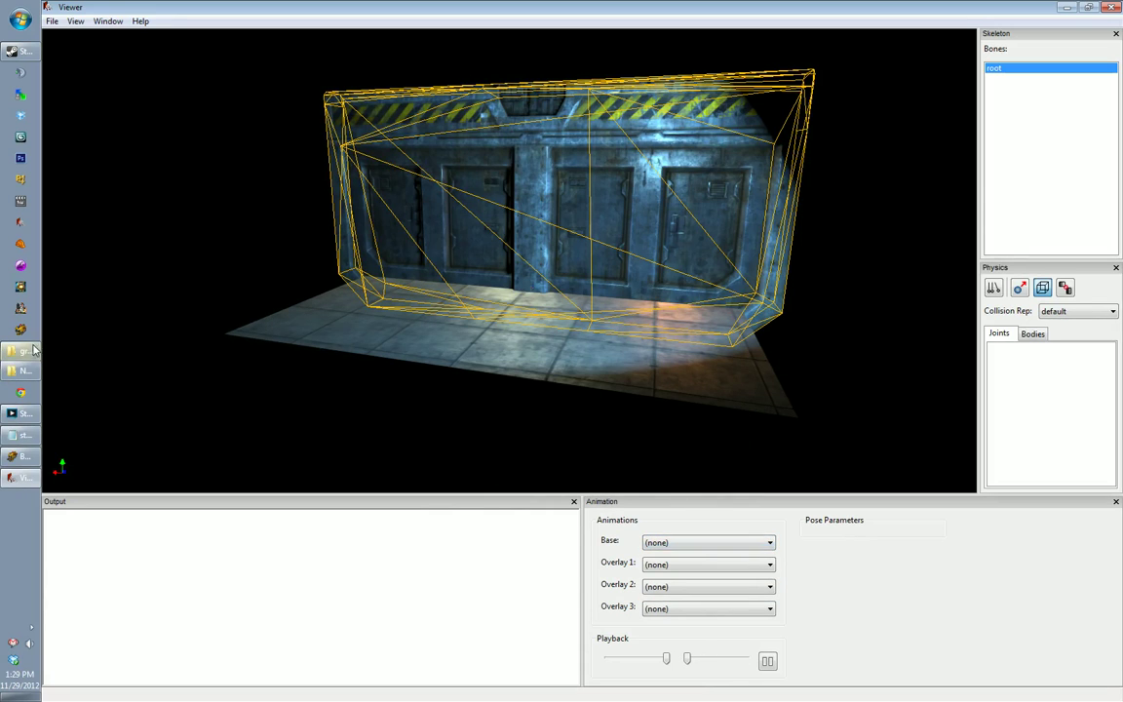
# Step: Open the startgate 3ds Max scene from the gorgeracesrc gr_underground source folder, continuing past the missing external files
pyautogui.click(29, 351)
pyautogui.click(575, 250)
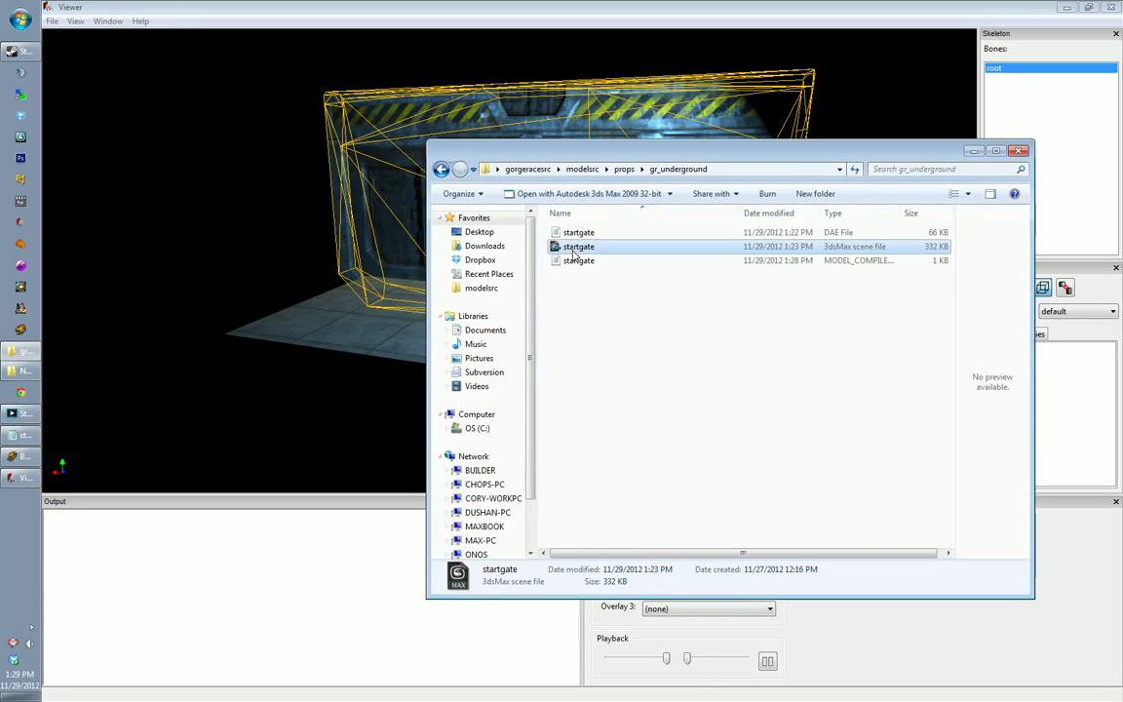
pyautogui.doubleClick(579, 248)
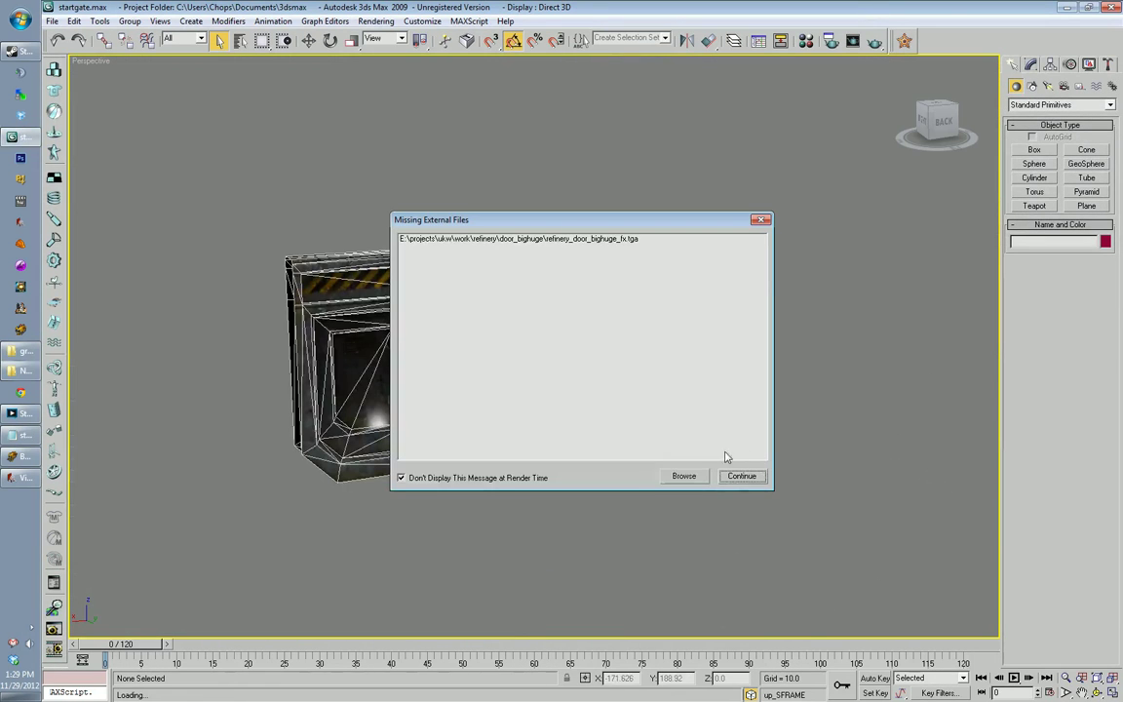
pyautogui.click(741, 475)
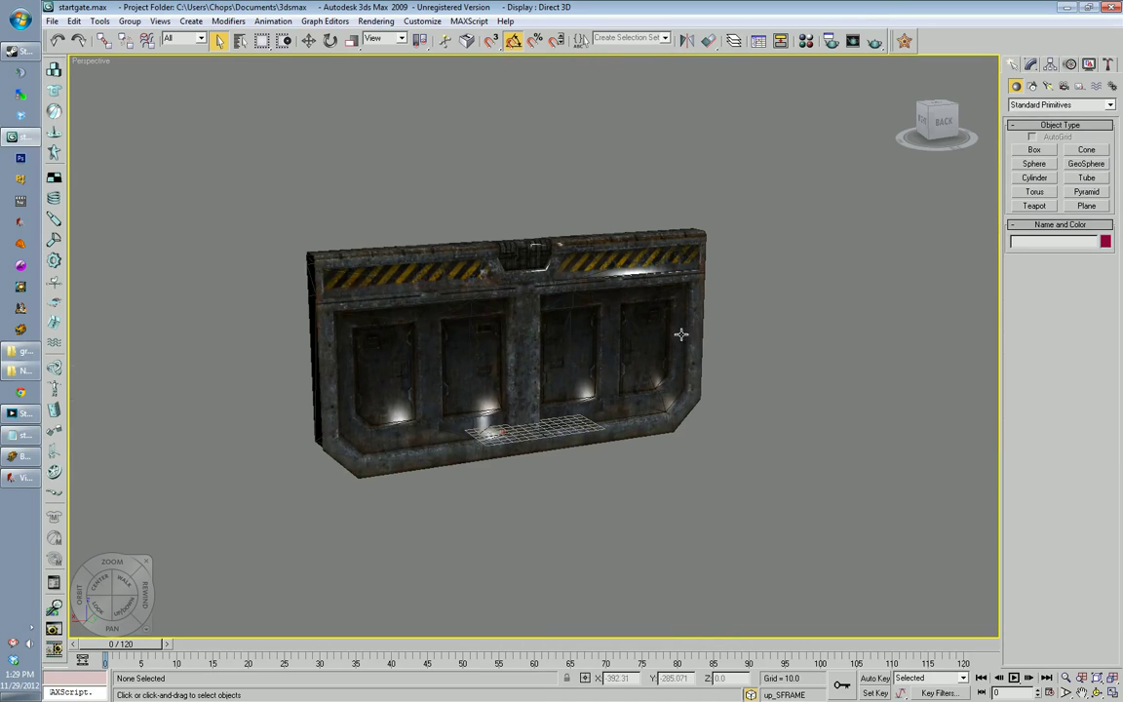
# Step: Create a new layer named "physics" as the current layer and close the layer manager
pyautogui.click(734, 40)
pyautogui.click(747, 147)
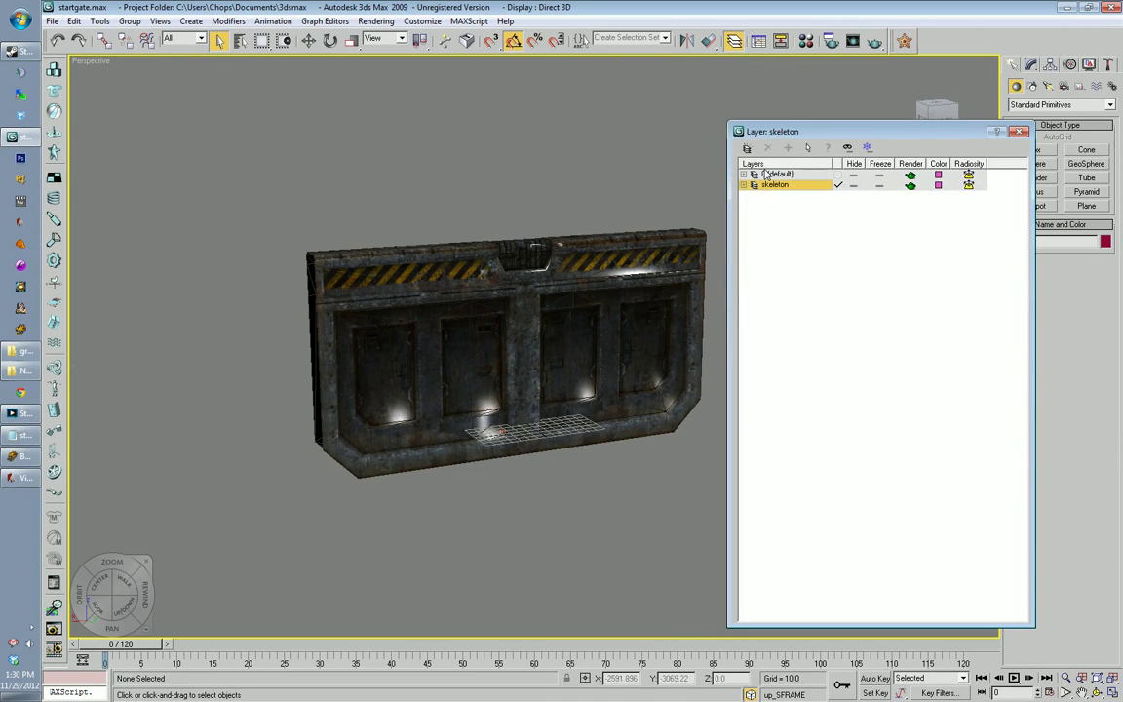
pyautogui.click(771, 188)
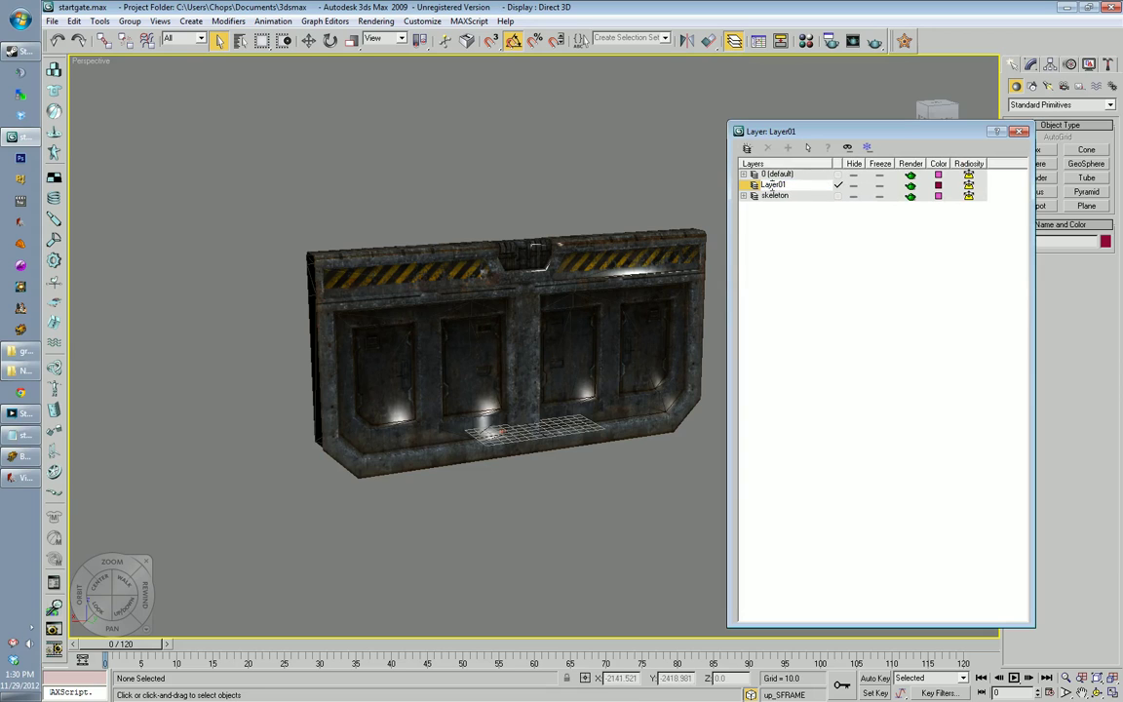
pyautogui.moveTo(821, 185); pyautogui.dragTo(724, 182)
pyautogui.write('physics')
pyautogui.press('Return')
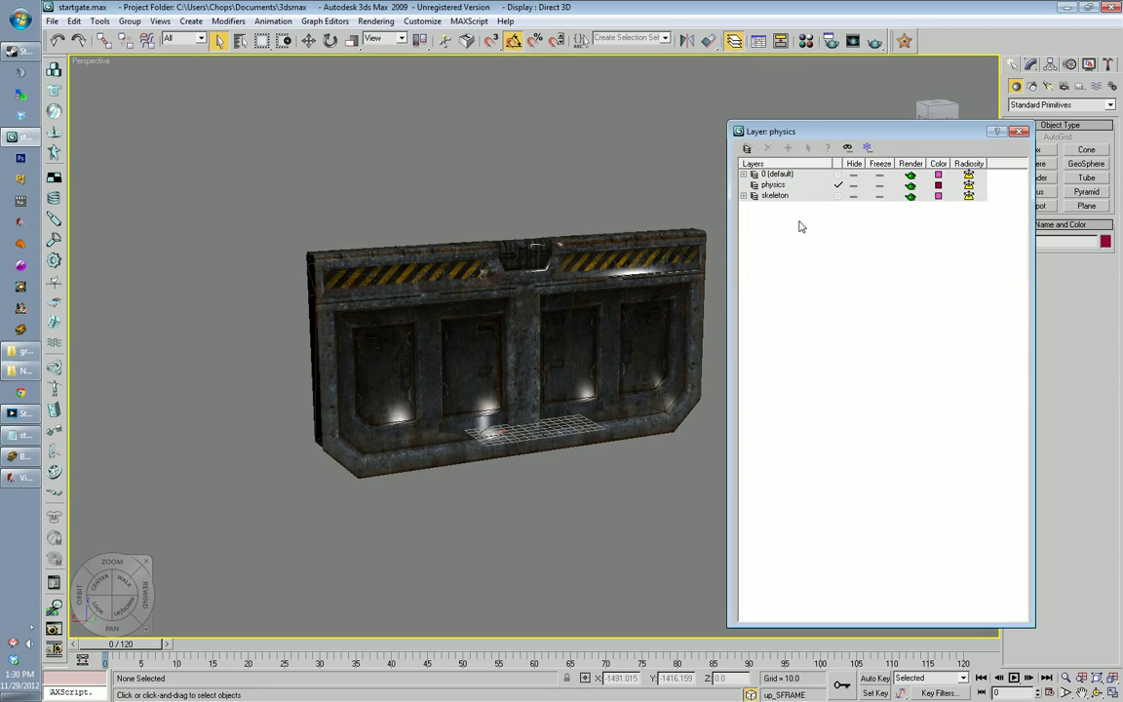
pyautogui.click(839, 188)
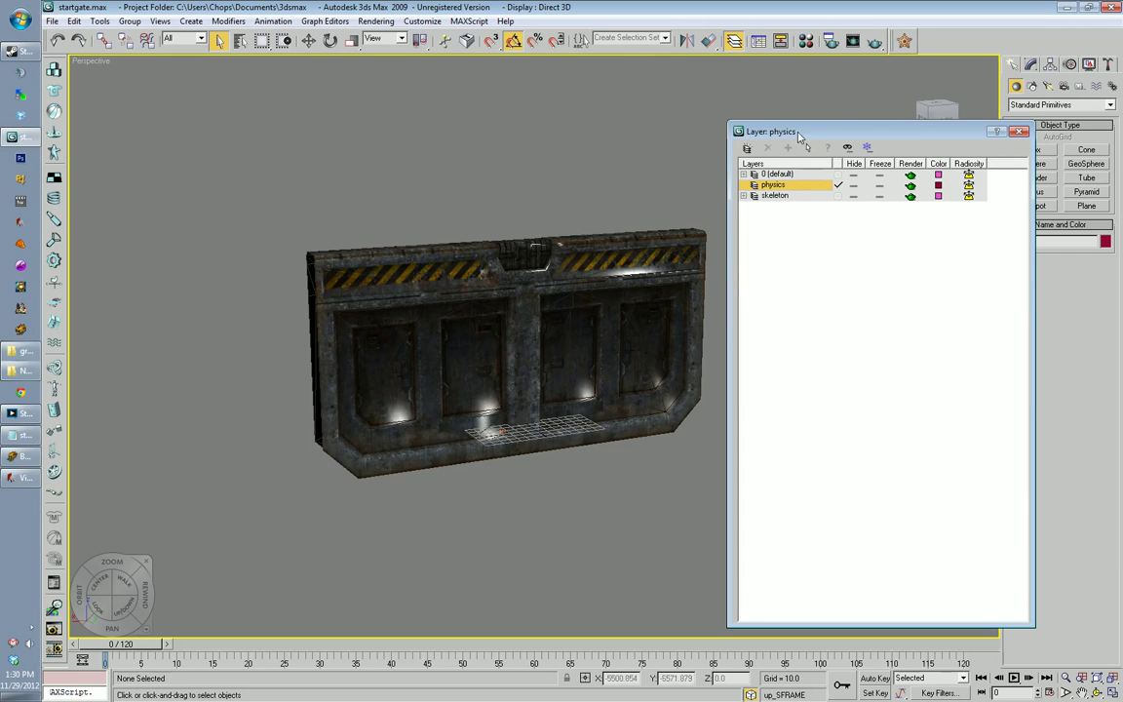
pyautogui.moveTo(799, 135); pyautogui.dragTo(778, 147)
pyautogui.click(985, 146)
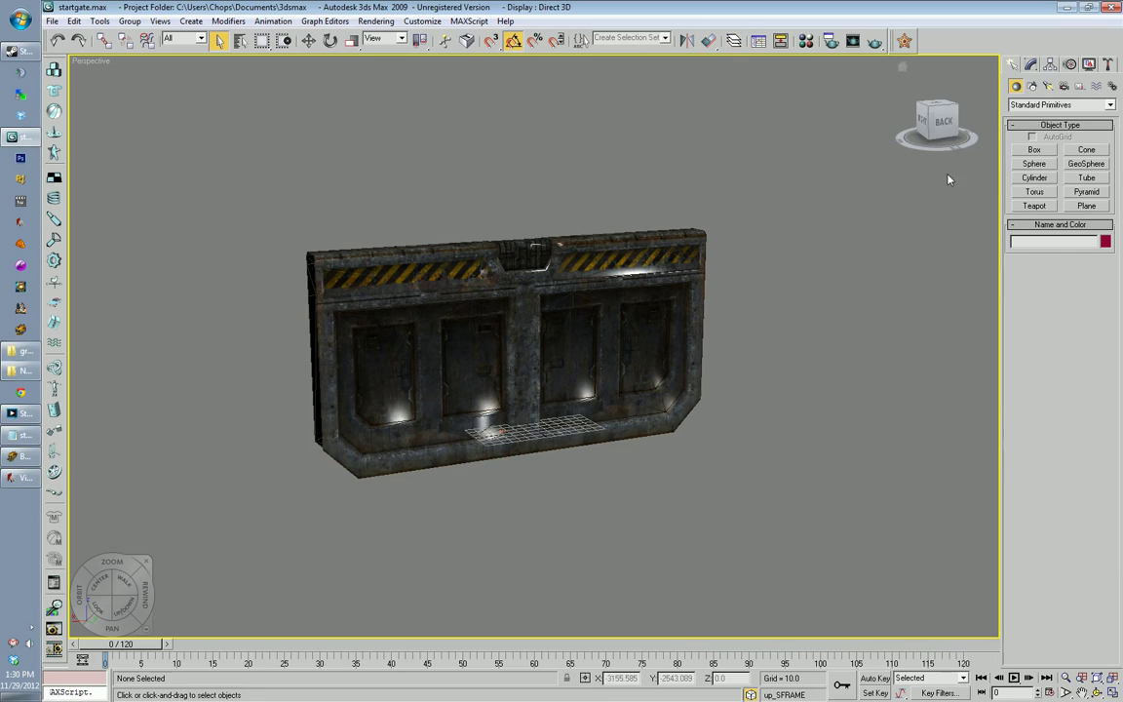
# Step: Create a box about 454 by 33 units over the gate's footprint and raise it past the gate's upper edge
pyautogui.click(575, 241)
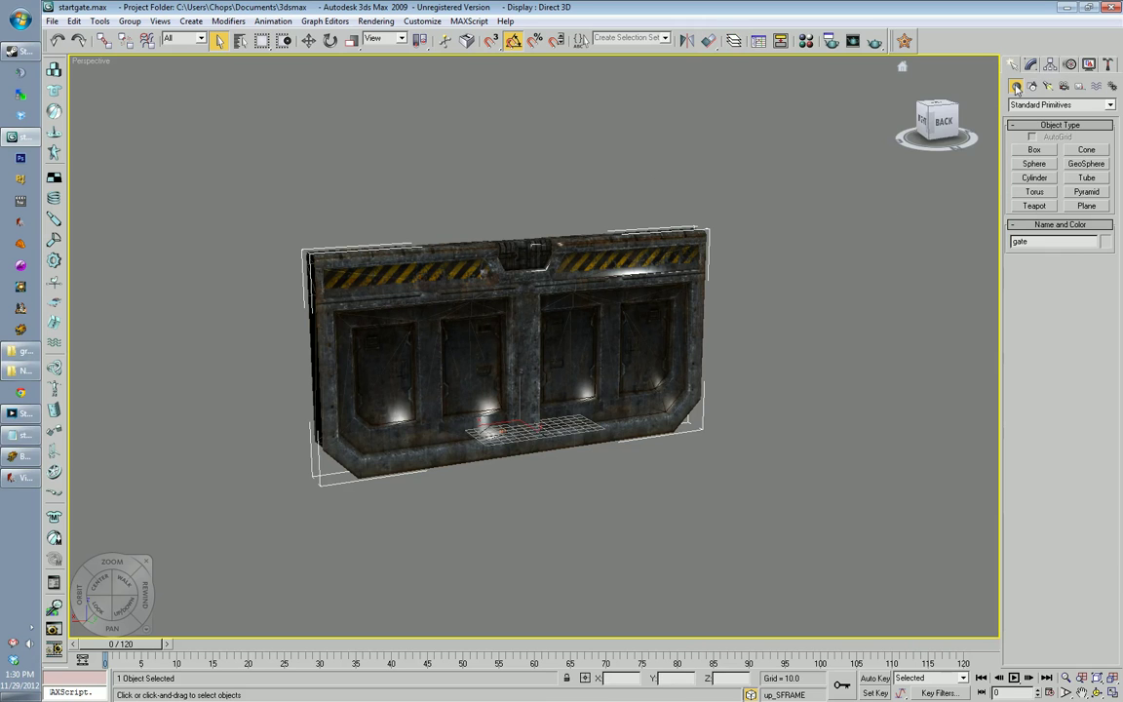
pyautogui.click(1035, 149)
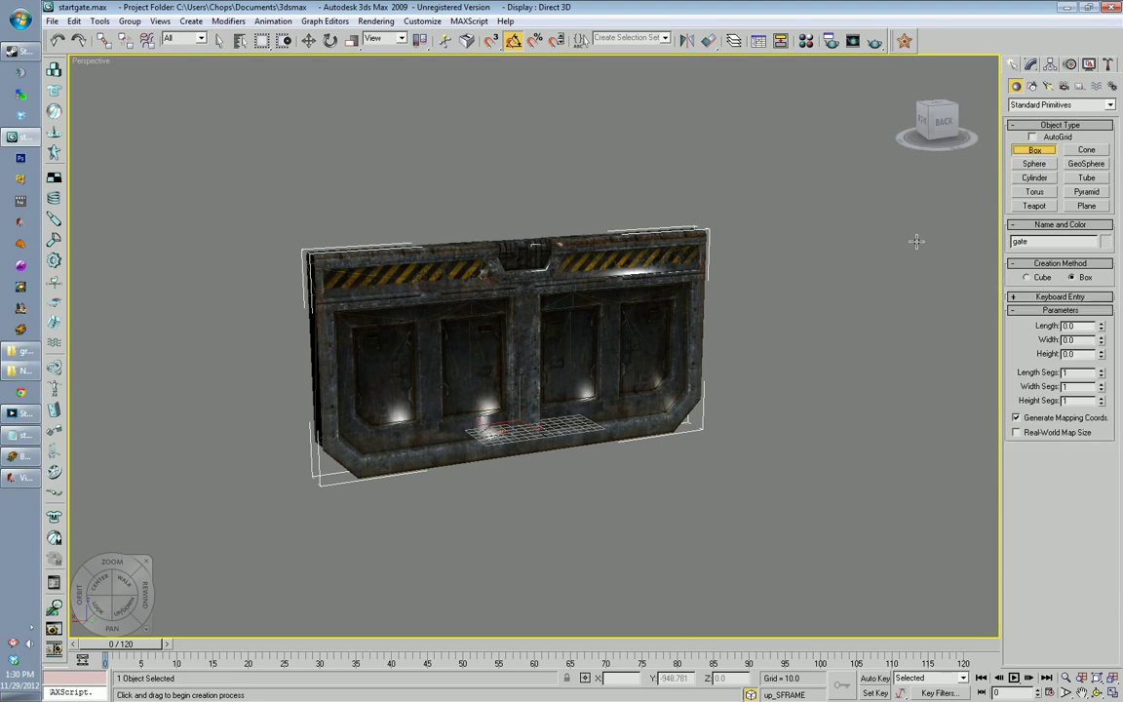
pyautogui.press('t')
pyautogui.scroll(-3, 534, 307)
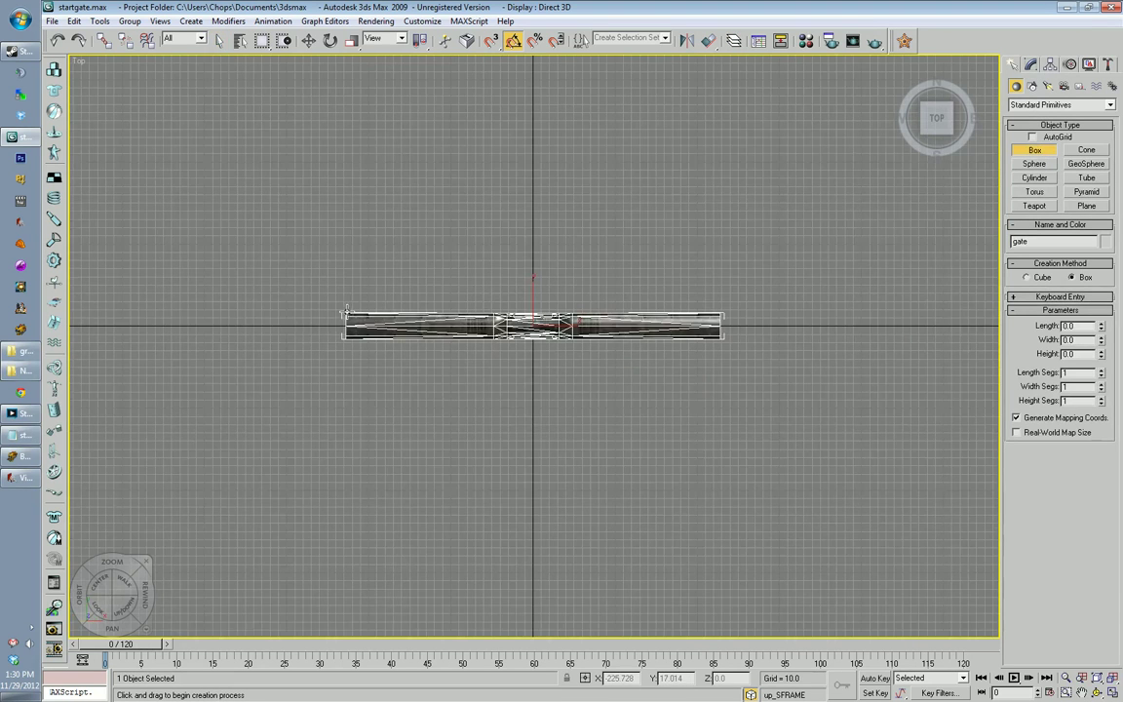
pyautogui.moveTo(346, 340); pyautogui.dragTo(721, 312)
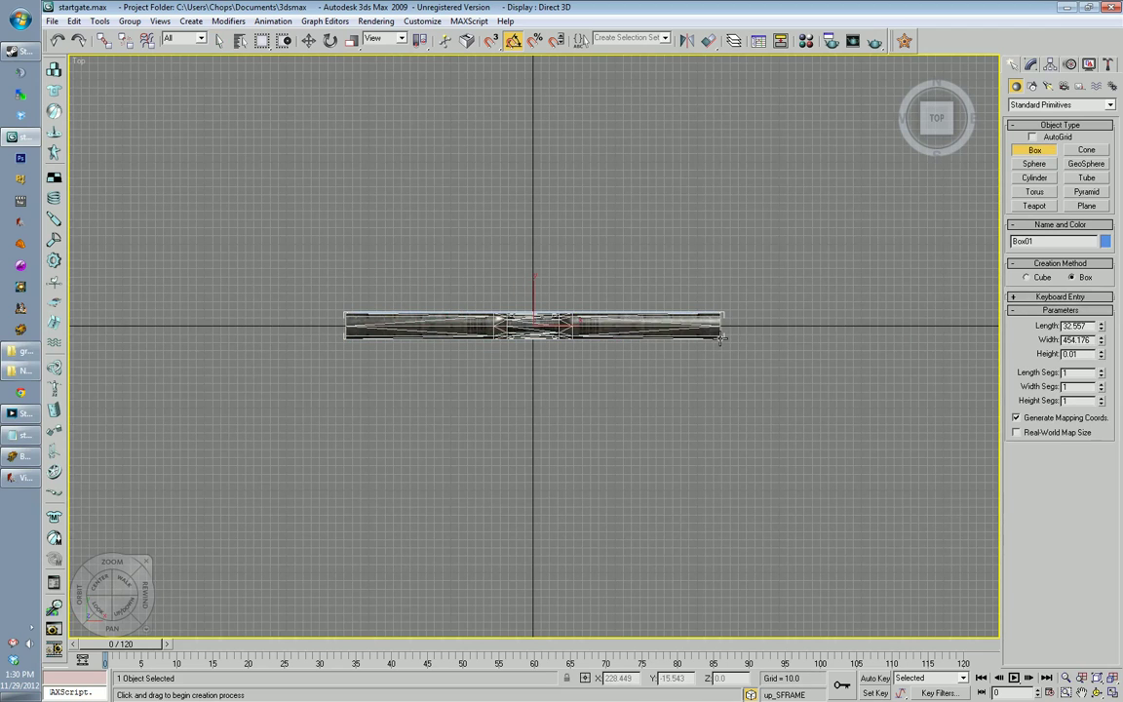
pyautogui.press('p')
pyautogui.scroll(-5, 626, 201)
pyautogui.scroll(5, 616, 213)
# Step: Convert the new box to an Editable Poly
pyautogui.rightClick(577, 118)
pyautogui.rightClick(578, 118)
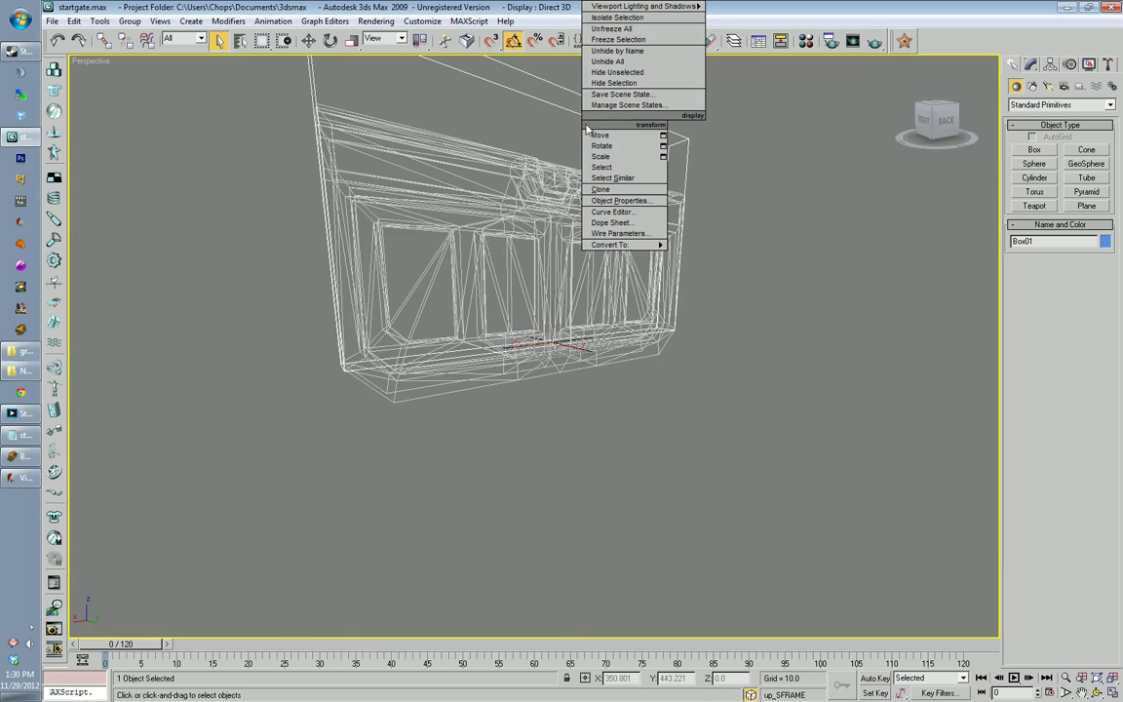
pyautogui.moveTo(624, 245)
pyautogui.click(716, 256)
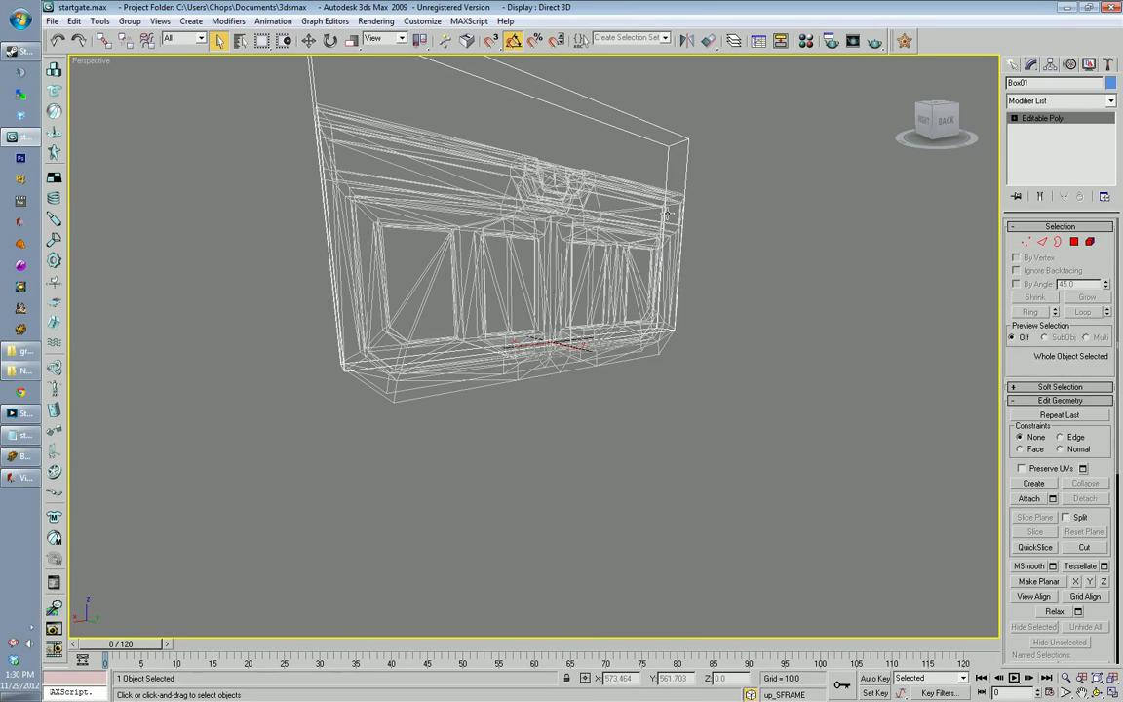
# Step: In the front view, lower the box's four upper vertices to the gate's top edge
pyautogui.press('f')
pyautogui.scroll(-4, 534, 398)
pyautogui.scroll(3, 534, 346)
pyautogui.press('g')
pyautogui.press('1')
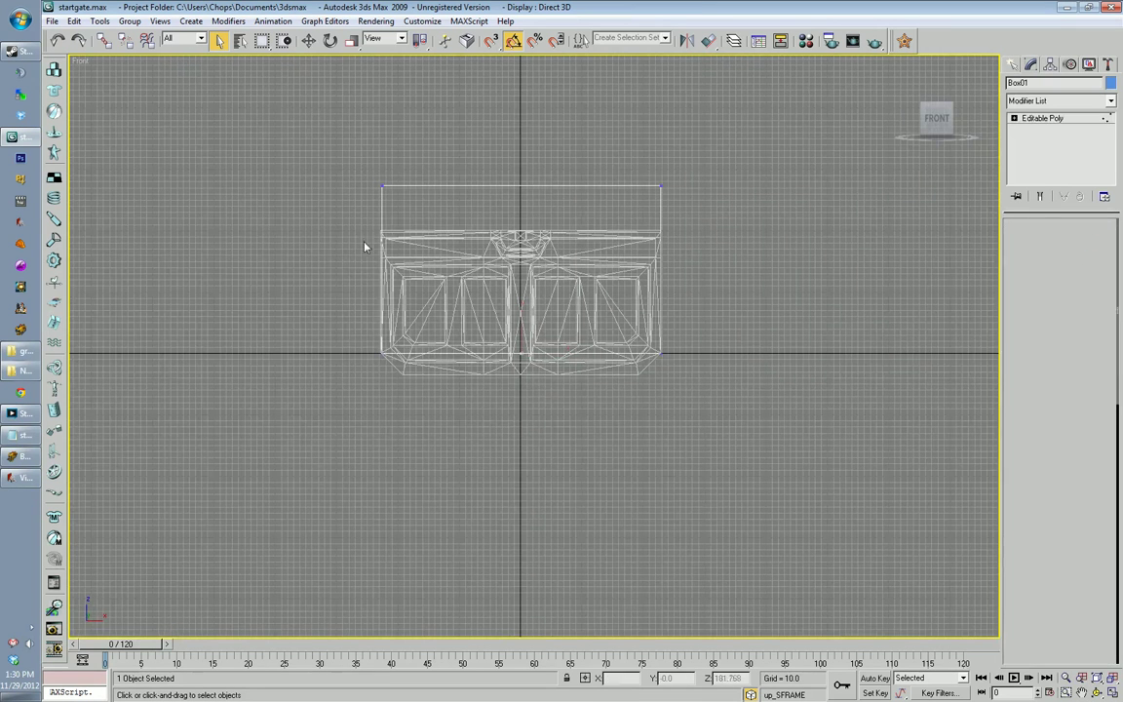
pyautogui.moveTo(351, 241); pyautogui.dragTo(746, 383)
pyautogui.scroll(4, 619, 379)
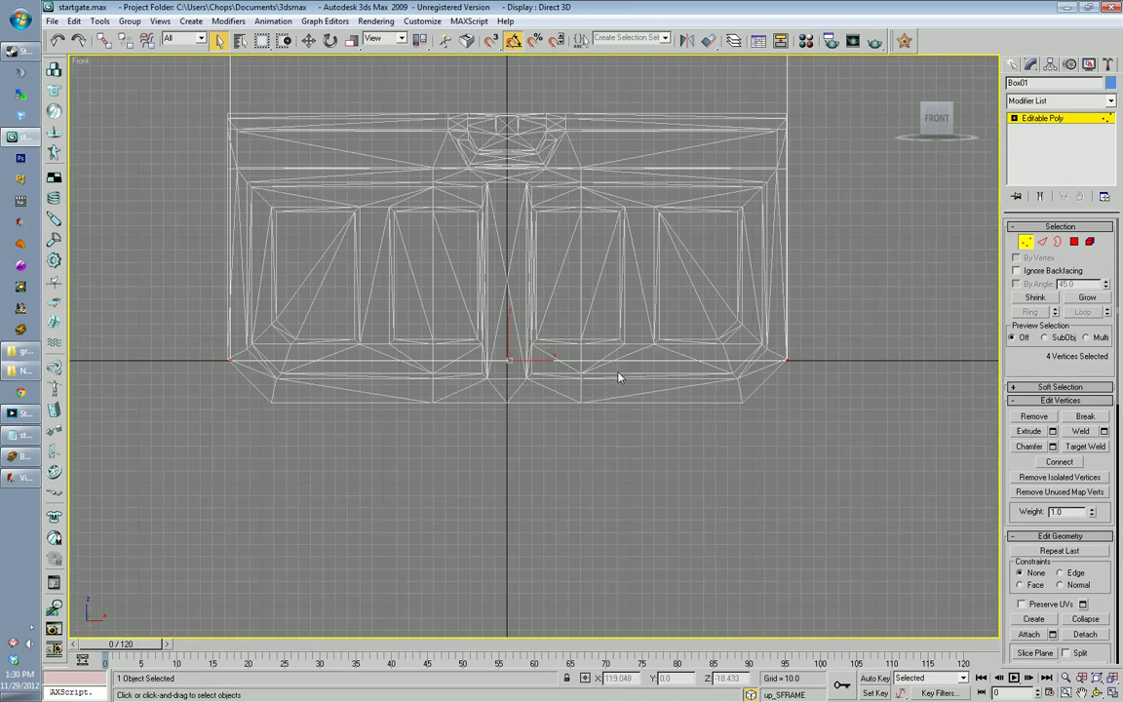
pyautogui.scroll(-1, 609, 371)
pyautogui.scroll(-2, 599, 520)
pyautogui.moveTo(264, 251); pyautogui.dragTo(734, 278)
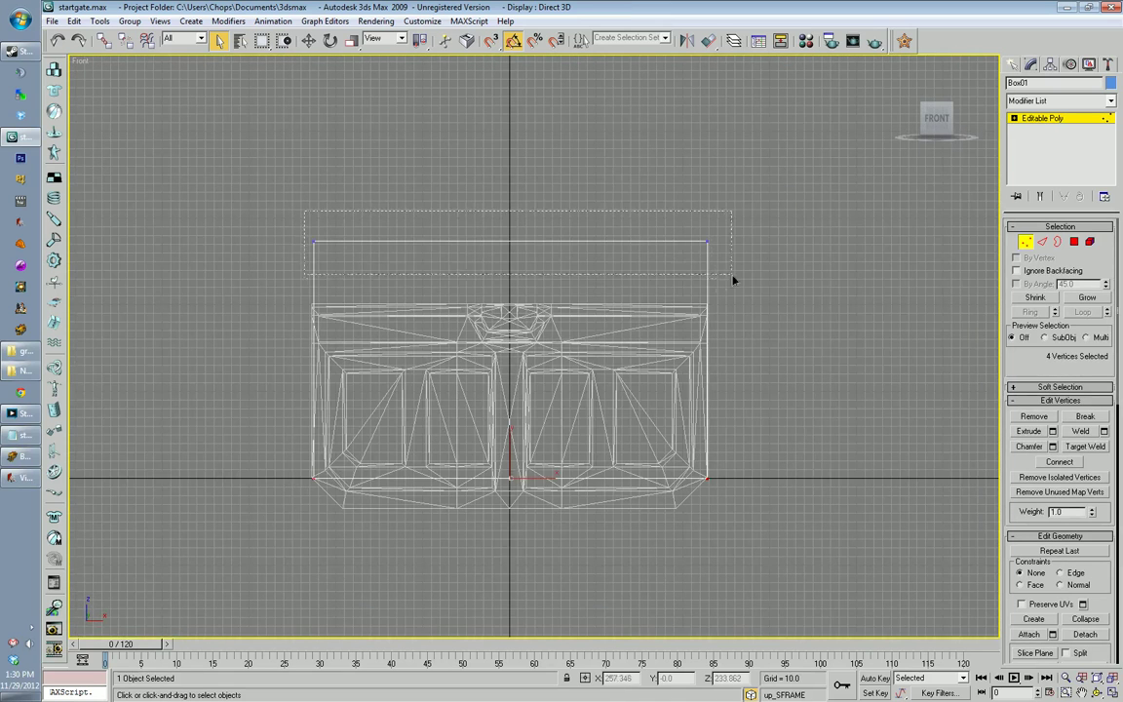
pyautogui.press('w')
pyautogui.moveTo(508, 204); pyautogui.dragTo(508, 269)
# Step: Align the vertices at both ends of the box with the gate's outer side edges
pyautogui.moveTo(215, 260); pyautogui.dragTo(343, 564)
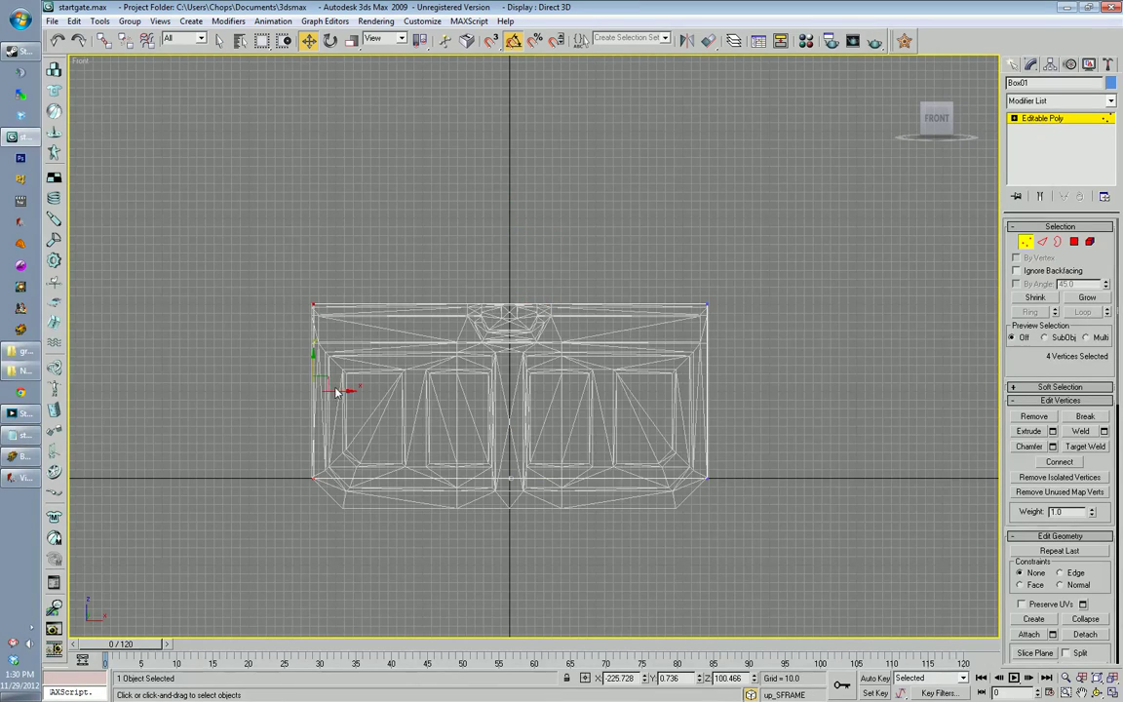
pyautogui.moveTo(343, 391)
pyautogui.mouseDown()
pyautogui.moveTo(316, 391)
pyautogui.moveTo(341, 391)
pyautogui.mouseUp()
pyautogui.moveTo(761, 563); pyautogui.dragTo(762, 564)
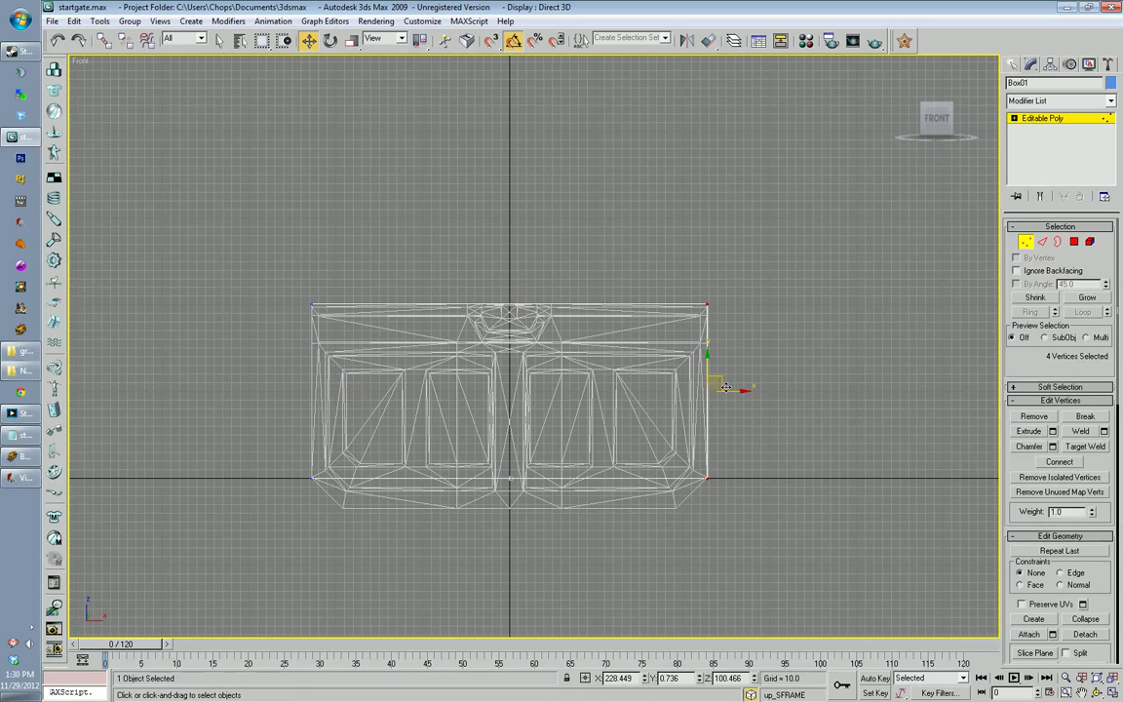
pyautogui.moveTo(738, 389); pyautogui.dragTo(731, 394)
# Step: In the left view, align the box's front and back vertices with the gate's front and back faces
pyautogui.press('l')
pyautogui.scroll(3, 721, 409)
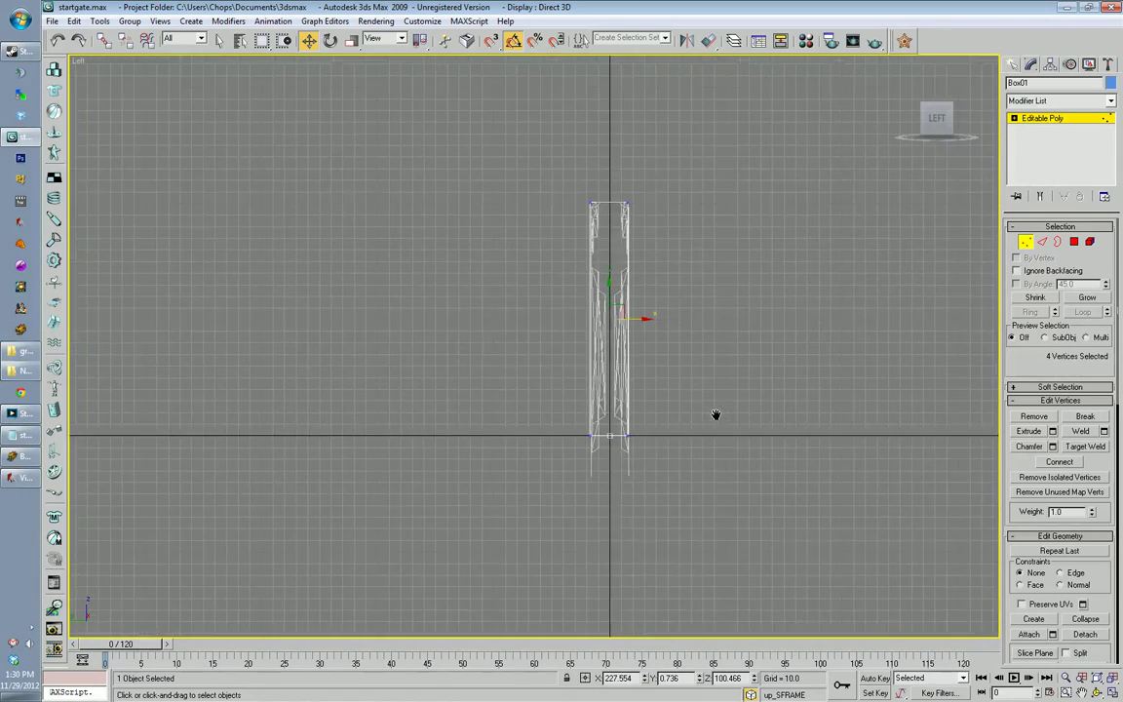
pyautogui.moveTo(635, 310); pyautogui.dragTo(640, 309)
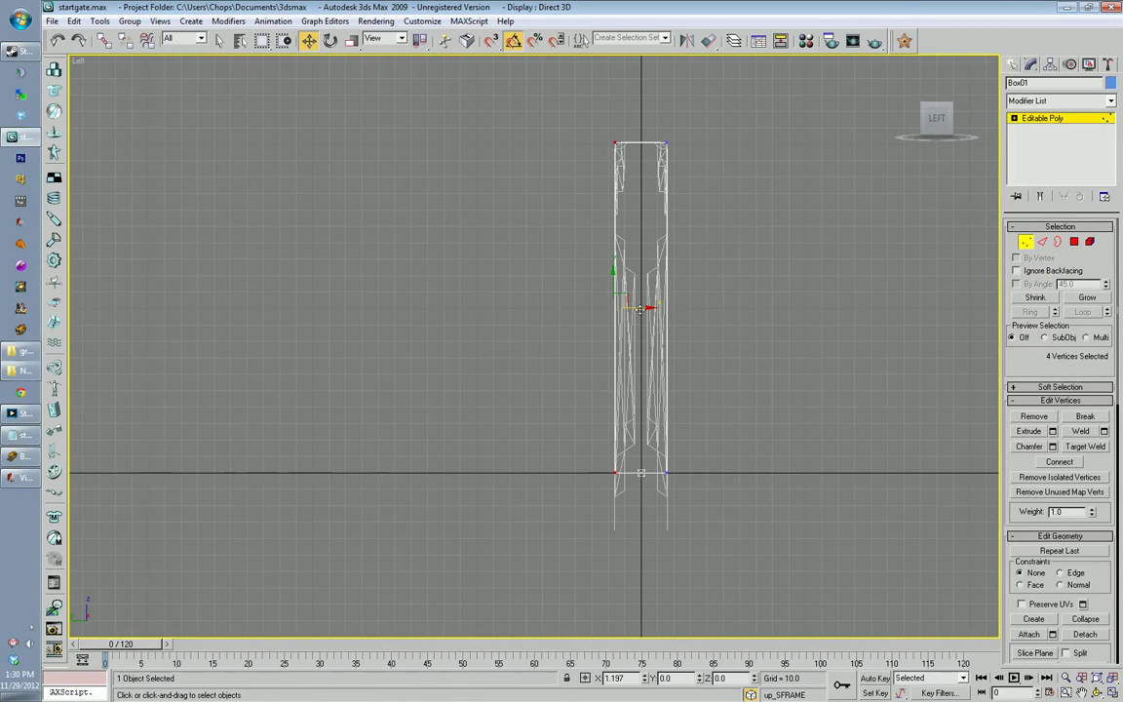
pyautogui.moveTo(657, 106); pyautogui.dragTo(694, 493)
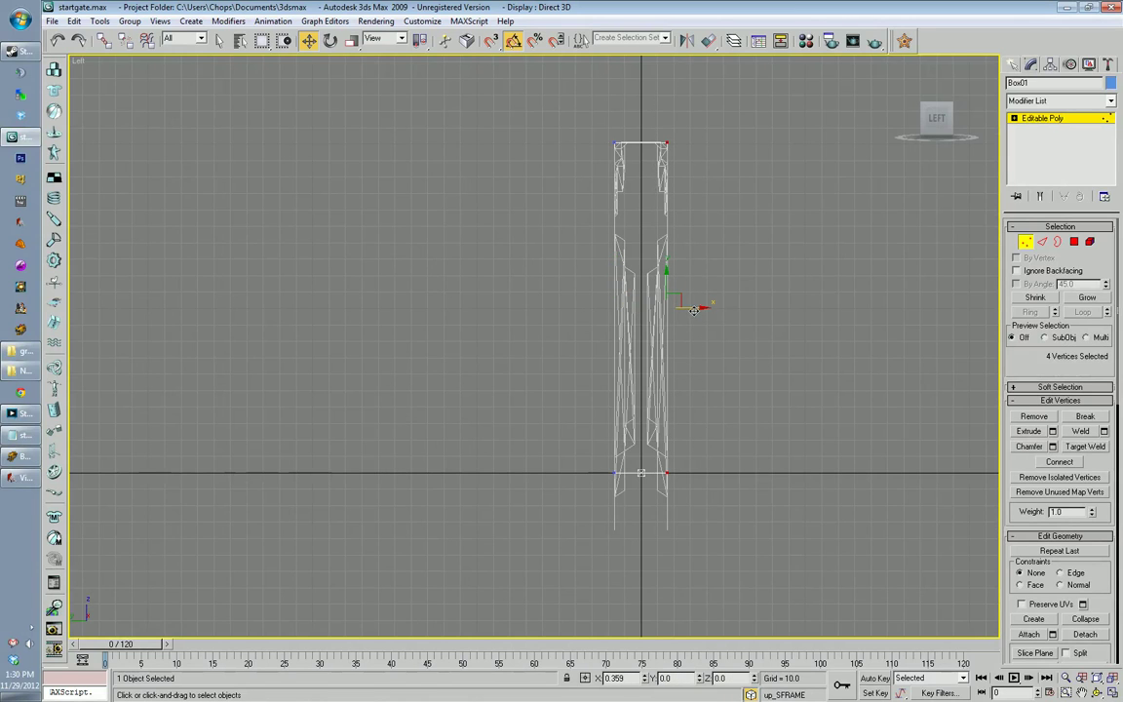
# Step: Fine-tune the height of the box's upper vertices in the left view, return to perspective and leave vertex editing
pyautogui.moveTo(585, 88); pyautogui.dragTo(694, 180)
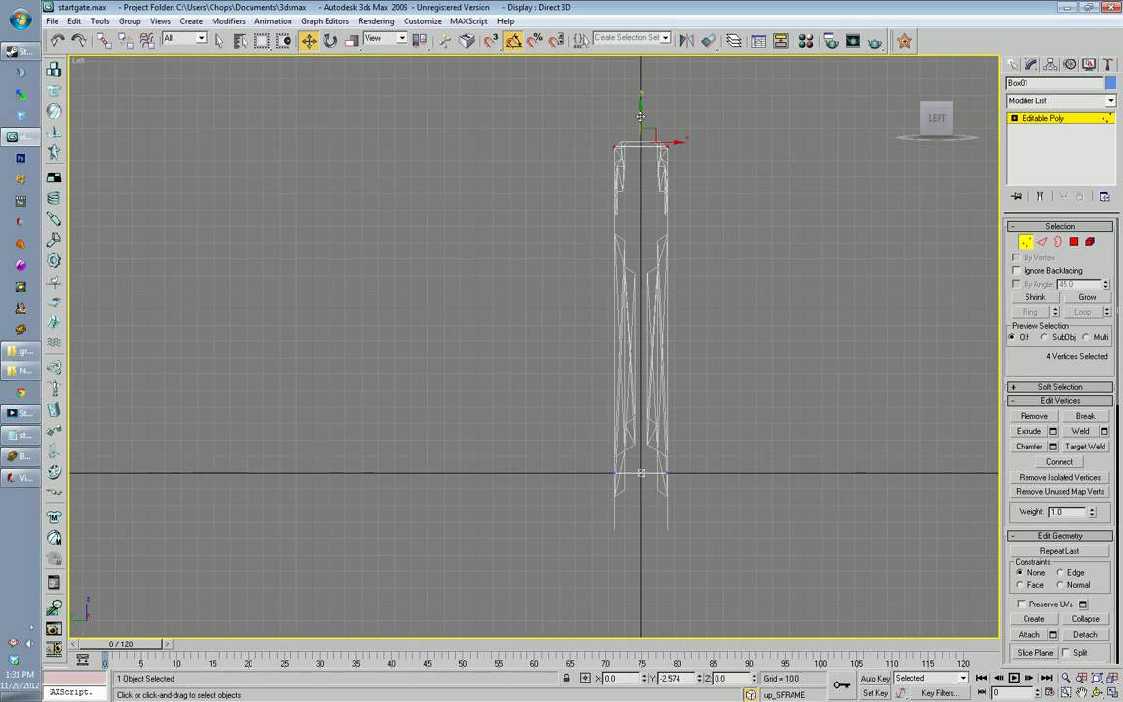
pyautogui.moveTo(641, 110); pyautogui.dragTo(641, 113)
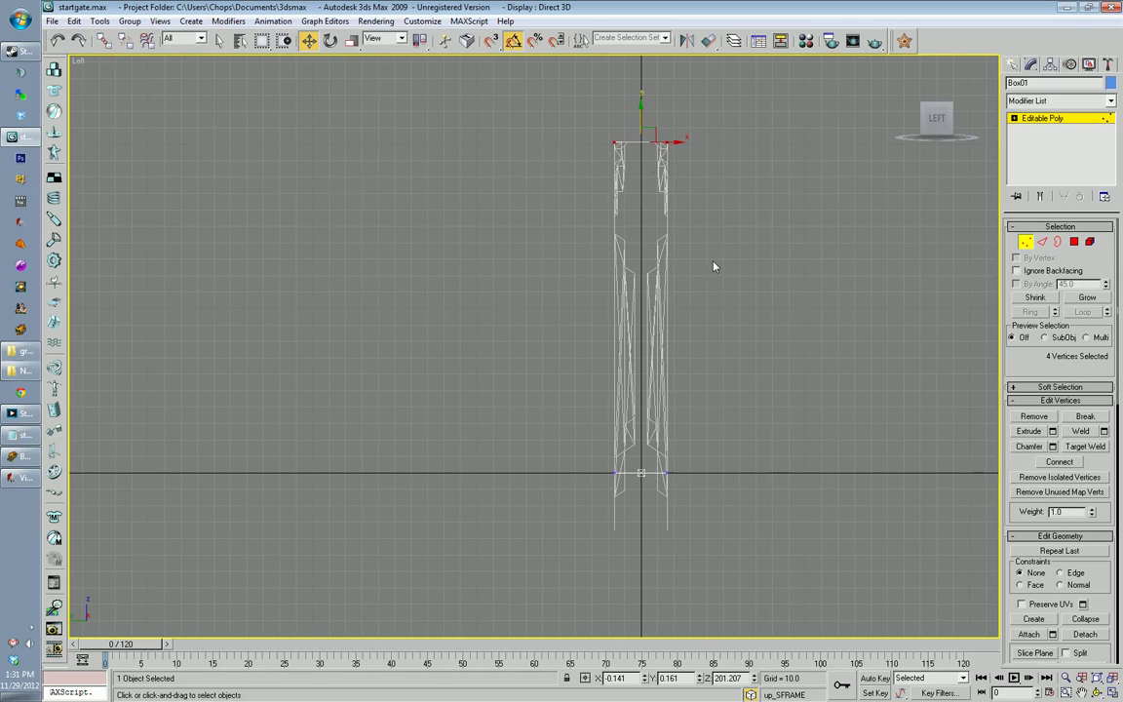
pyautogui.scroll(10, 637, 524)
pyautogui.moveTo(558, 441); pyautogui.dragTo(540, 395, button='middle')
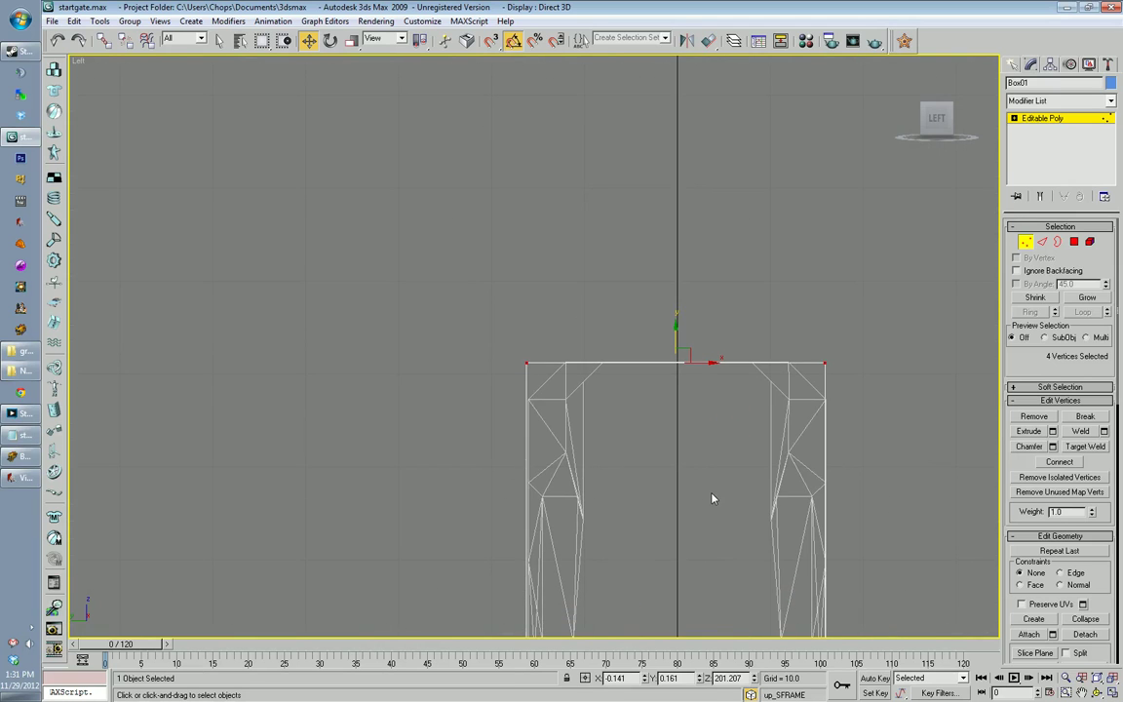
pyautogui.press('p')
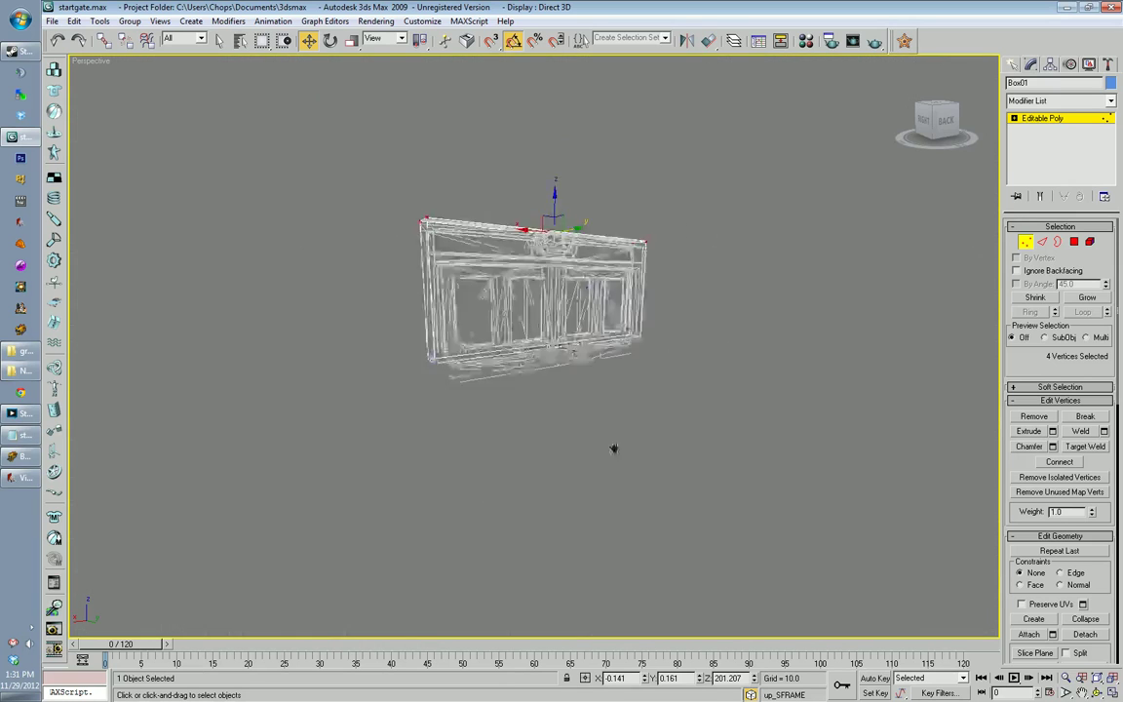
pyautogui.keyDown('alt'); pyautogui.moveTo(605, 447); pyautogui.dragTo(683, 480, button='middle'); pyautogui.keyUp('alt')
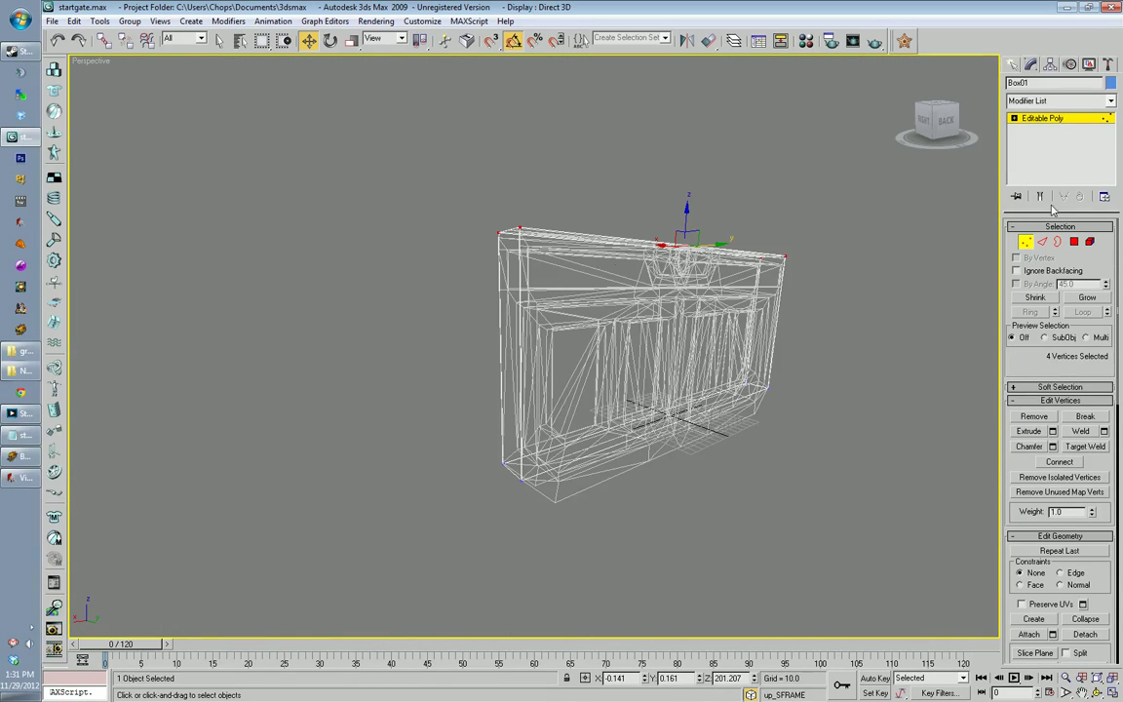
pyautogui.click(1030, 242)
pyautogui.moveTo(799, 419); pyautogui.dragTo(700, 421, button='middle')
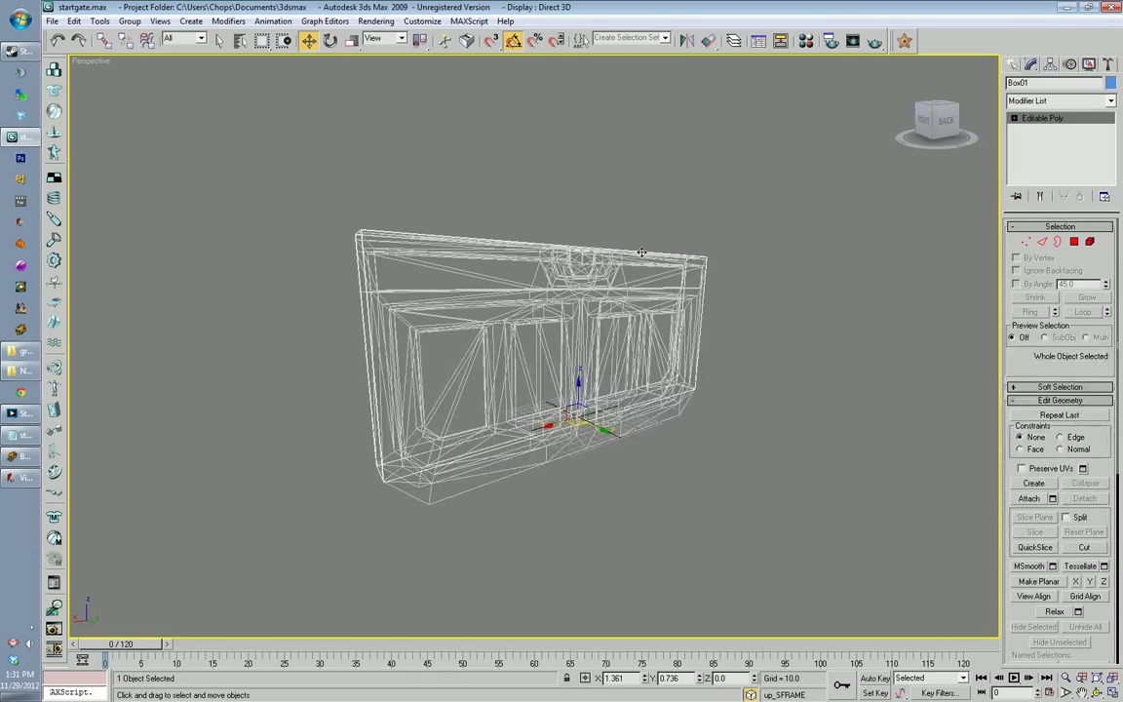
# Step: Hide the 0 (default) layer so that only the collision box and the skeleton are displayed
pyautogui.click(1098, 692)
pyautogui.moveTo(688, 463); pyautogui.dragTo(629, 425)
pyautogui.scroll(3, 604, 451)
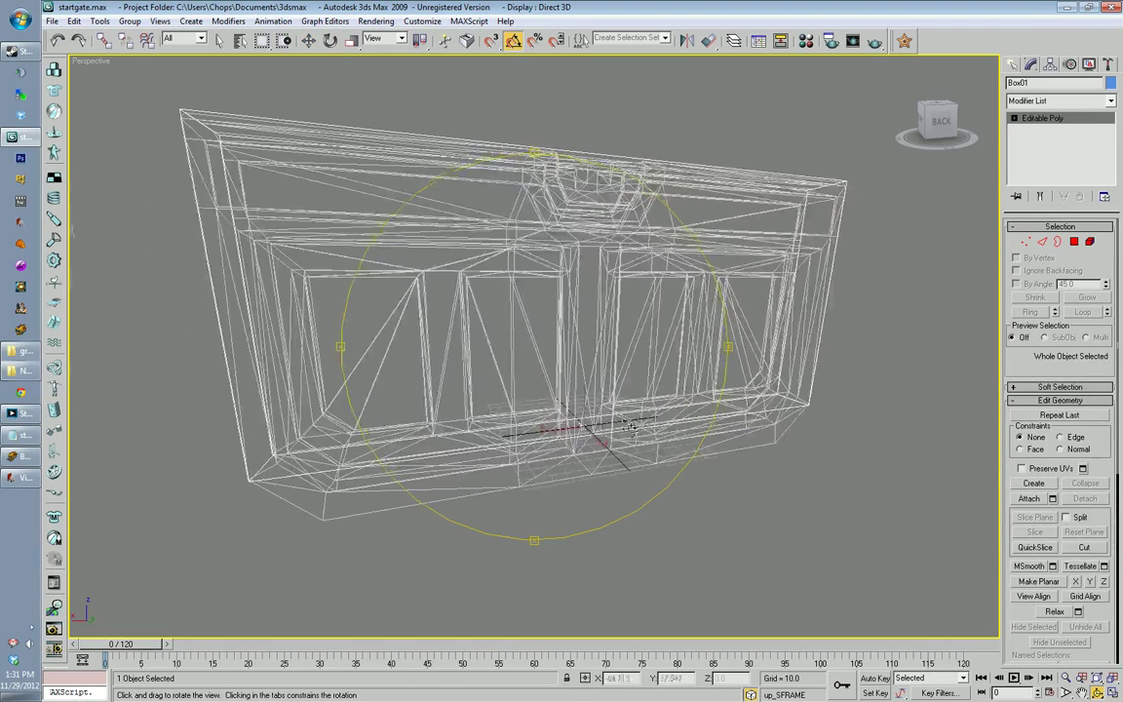
pyautogui.click(733, 40)
pyautogui.moveTo(712, 146); pyautogui.dragTo(746, 132)
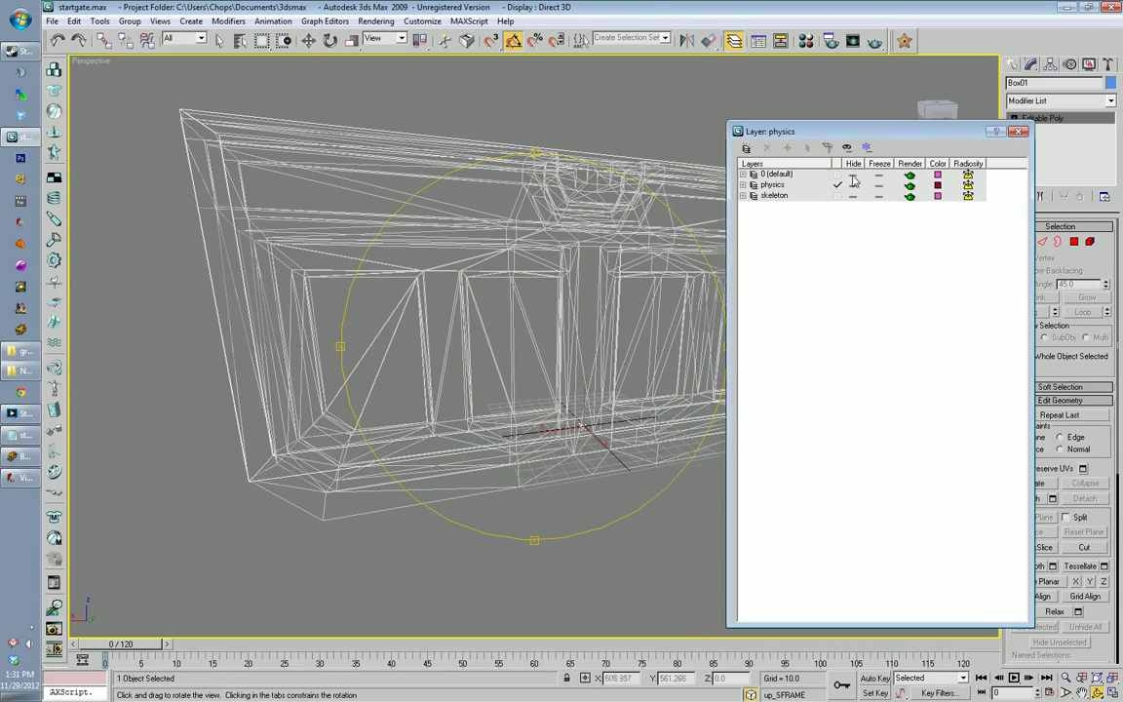
pyautogui.click(853, 175)
pyautogui.moveTo(611, 306); pyautogui.dragTo(721, 261)
pyautogui.click(743, 196)
pyautogui.click(743, 196)
pyautogui.scroll(-3, 576, 404)
pyautogui.moveTo(568, 416); pyautogui.dragTo(555, 330, button='middle')
pyautogui.scroll(-4, 555, 329)
pyautogui.moveTo(554, 330); pyautogui.dragTo(519, 426)
pyautogui.press('w')
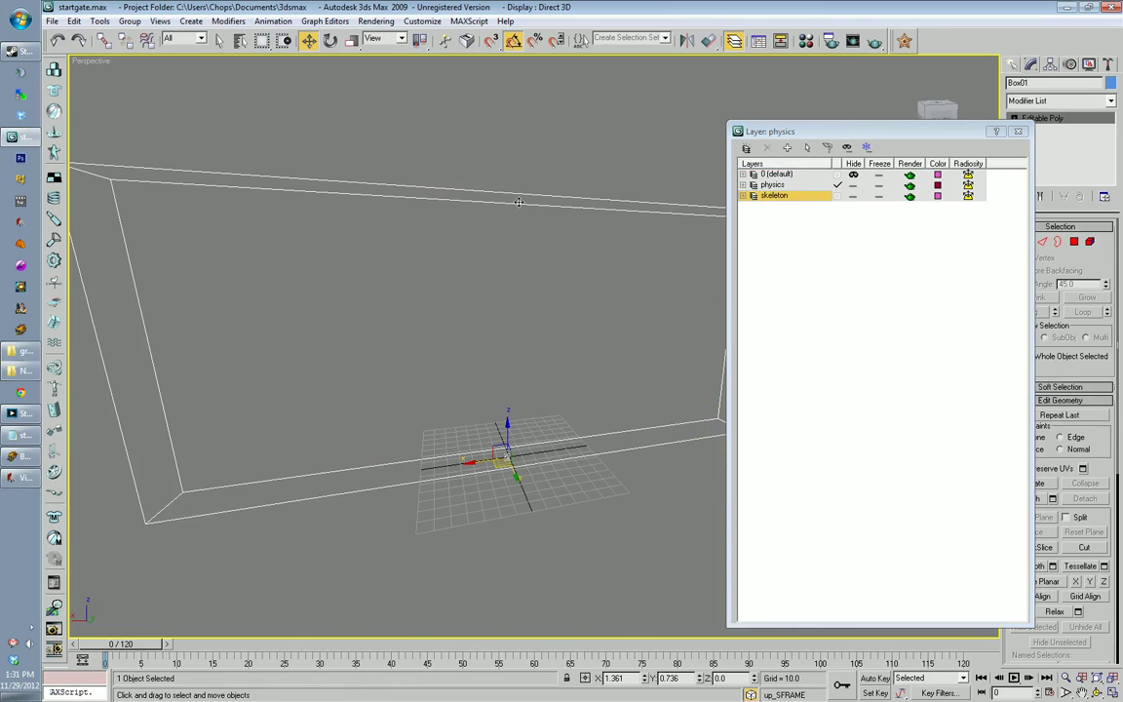
# Step: Preview the collision box with smooth shading in the perspective view, and restore the wireframe display
pyautogui.rightClick(103, 61)
pyautogui.click(124, 87)
pyautogui.scroll(-2, 419, 264)
pyautogui.scroll(3, 513, 328)
pyautogui.moveTo(510, 327); pyautogui.dragTo(489, 278, button='middle')
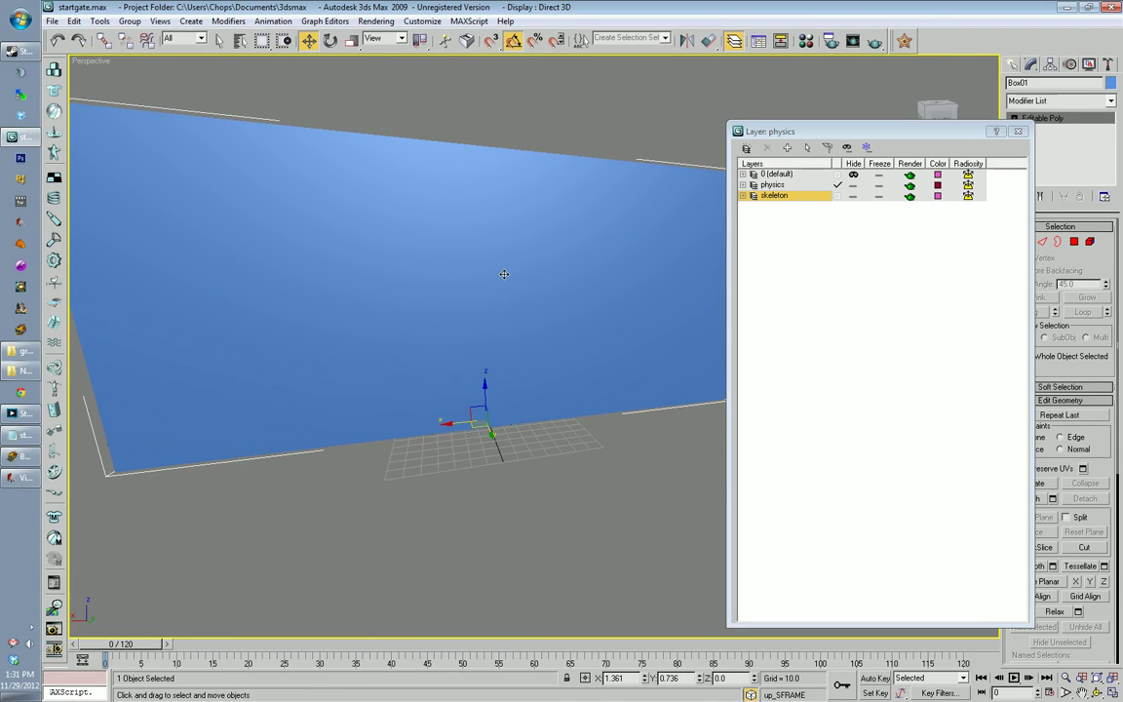
pyautogui.scroll(-3, 520, 271)
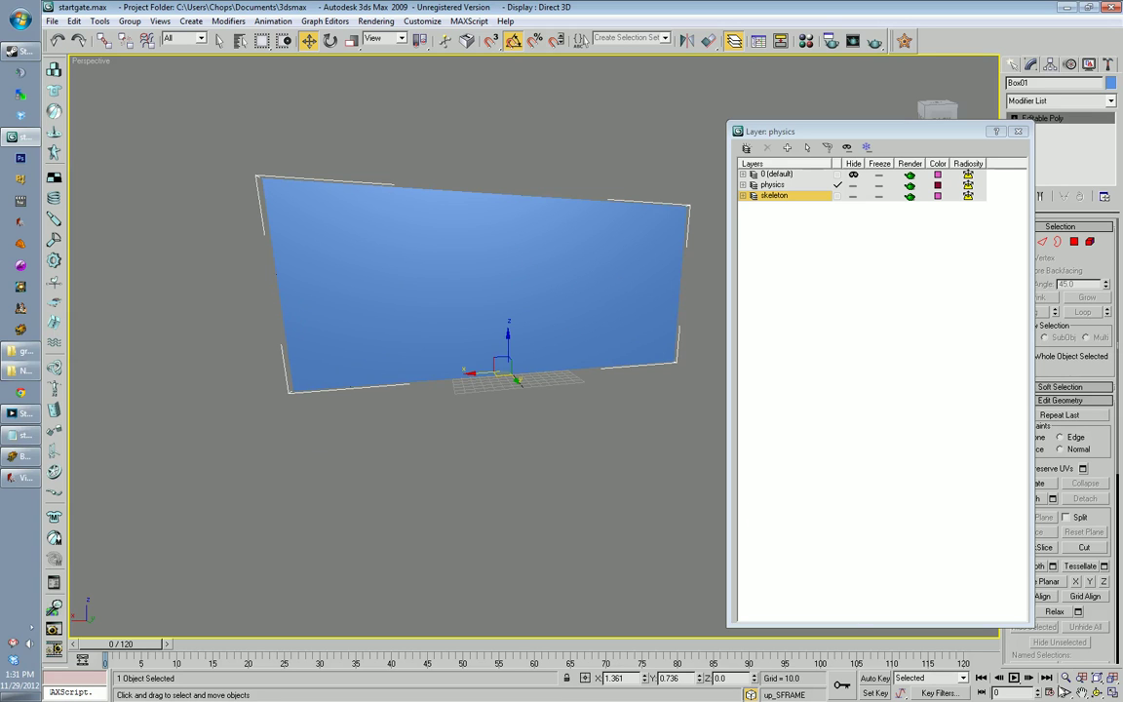
pyautogui.moveTo(831, 127)
pyautogui.mouseDown()
pyautogui.moveTo(835, 156)
pyautogui.moveTo(840, 129)
pyautogui.mouseUp()
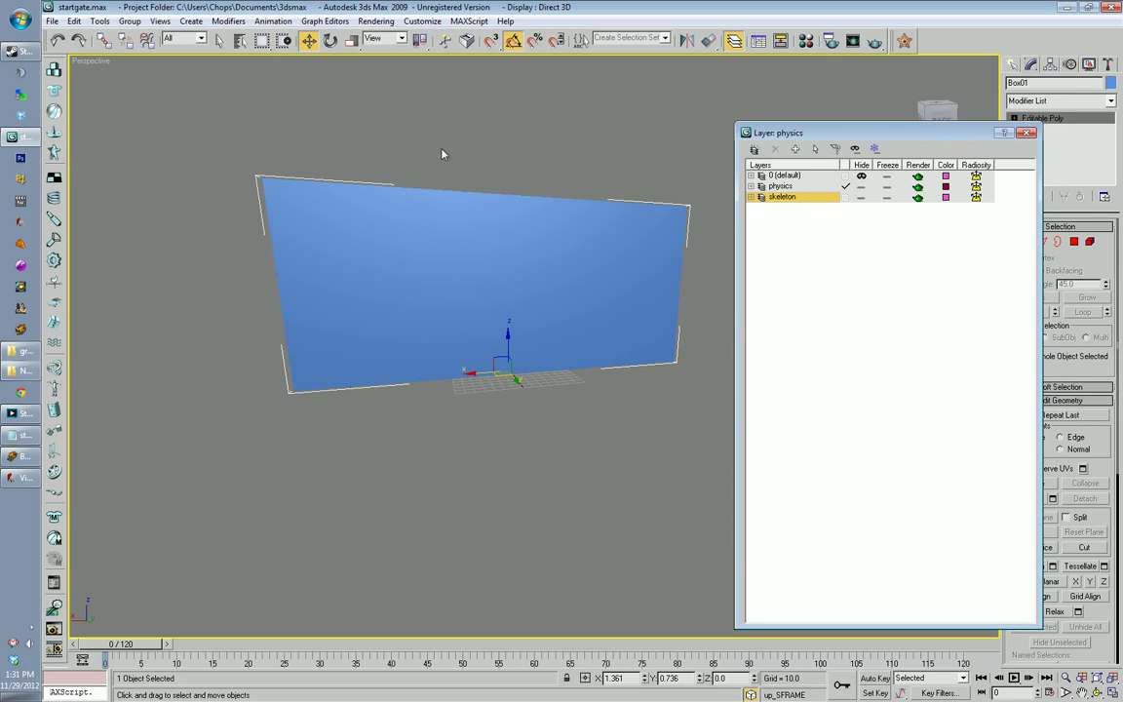
pyautogui.press('q')
pyautogui.press('w')
pyautogui.rightClick(76, 63)
pyautogui.click(110, 108)
pyautogui.scroll(3, 490, 430)
pyautogui.moveTo(490, 430); pyautogui.dragTo(493, 362, button='middle')
pyautogui.scroll(3, 492, 362)
# Step: Select the root bone at the base of the collision box and scrub the timeline to check its animation
pyautogui.moveTo(471, 298); pyautogui.dragTo(433, 404)
pyautogui.hotkey('ctrl', 'z')
pyautogui.moveTo(527, 404); pyautogui.dragTo(454, 287)
pyautogui.scroll(-4, 525, 395)
pyautogui.keyDown('alt'); pyautogui.moveTo(553, 153); pyautogui.dragTo(602, 244); pyautogui.keyUp('alt')
pyautogui.moveTo(110, 644); pyautogui.dragTo(2, 624)
pyautogui.press('w')
pyautogui.scroll(5, 527, 429)
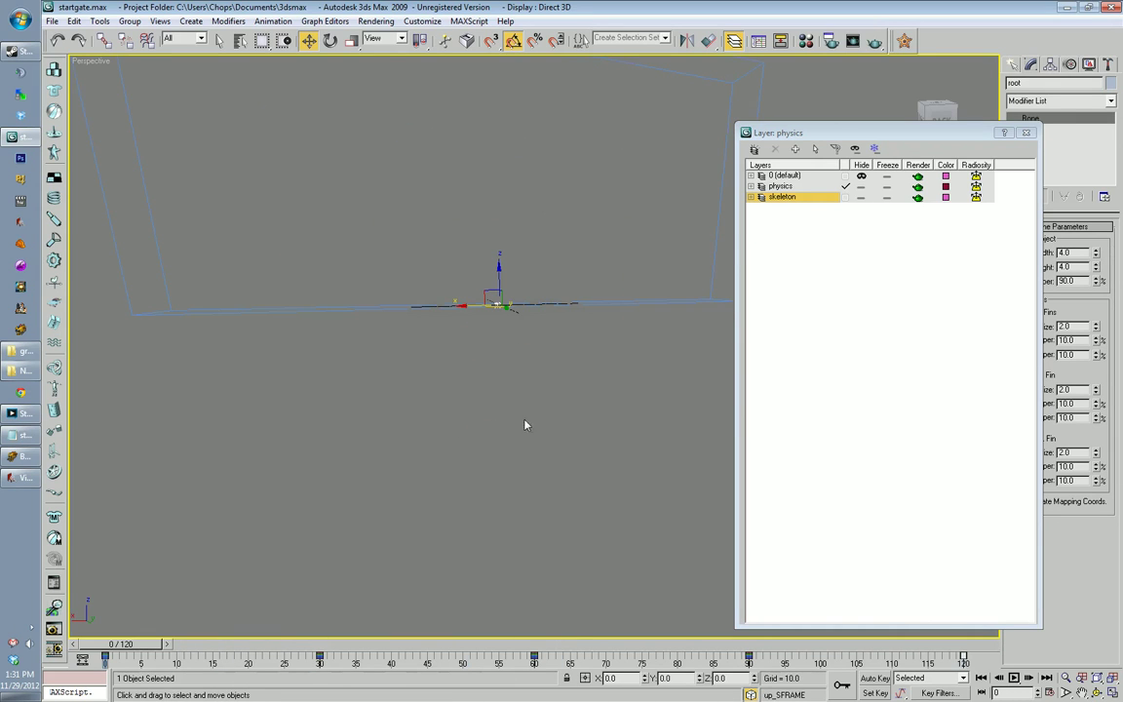
# Step: Rename the collision box as "physics"
pyautogui.click(697, 73)
pyautogui.scroll(-3, 611, 307)
pyautogui.scroll(3, 462, 262)
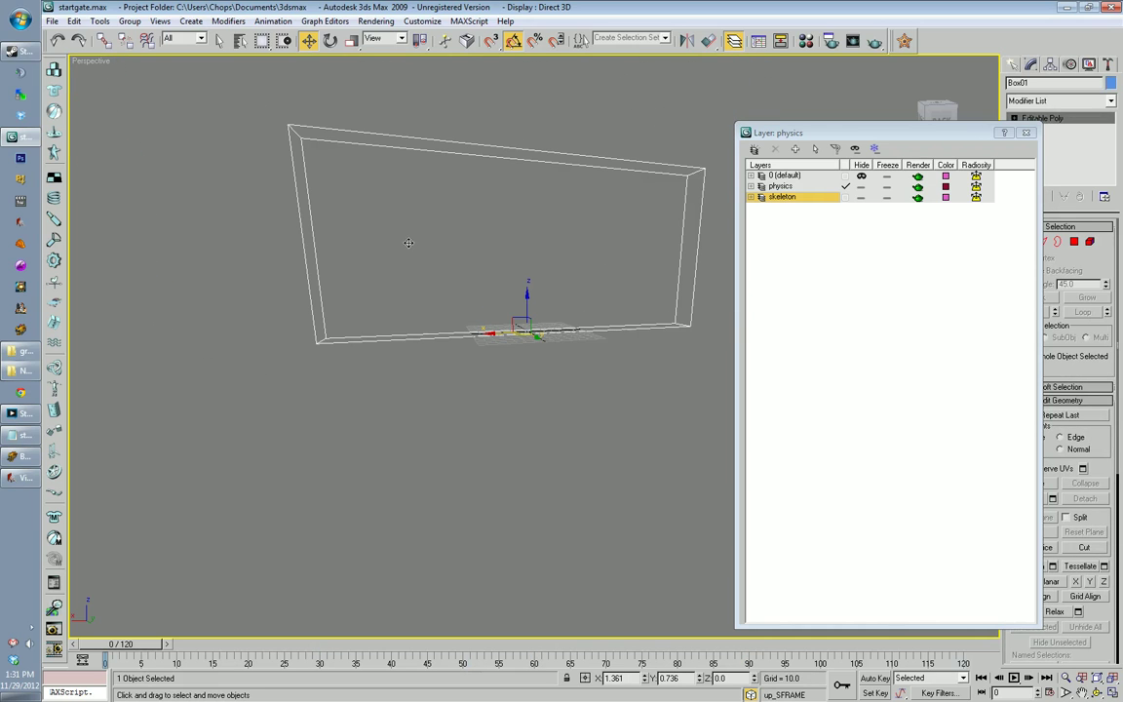
pyautogui.click(1018, 82)
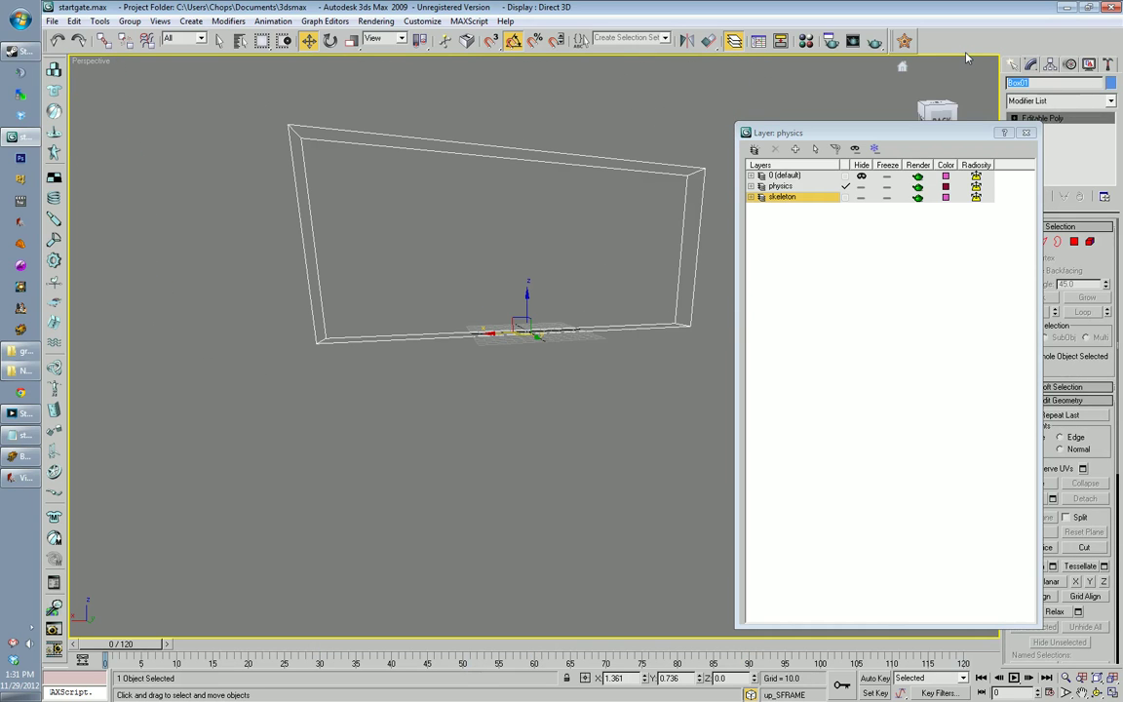
pyautogui.write('physics')
pyautogui.click(489, 112)
# Step: Link the physics box to the root bone as its parent and scrub the timeline to test the link
pyautogui.scroll(3, 488, 150)
pyautogui.click(104, 40)
pyautogui.keyDown('alt'); pyautogui.moveTo(404, 242); pyautogui.dragTo(405, 298, button='middle'); pyautogui.keyUp('alt')
pyautogui.moveTo(541, 172); pyautogui.dragTo(526, 426)
pyautogui.scroll(-3, 565, 508)
pyautogui.moveTo(565, 508); pyautogui.dragTo(525, 458, button='middle')
pyautogui.click(525, 458)
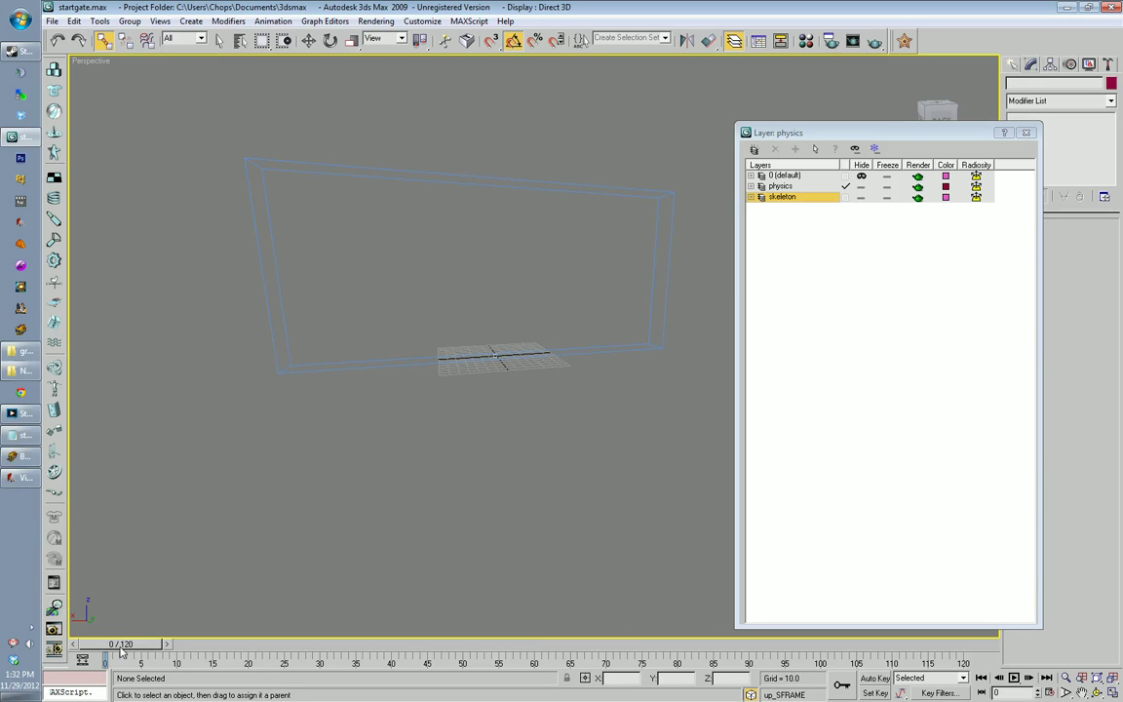
pyautogui.moveTo(121, 651); pyautogui.dragTo(78, 647)
# Step: Highlight the physics layer and add a reactor rigid body collection to the scene
pyautogui.moveTo(906, 138); pyautogui.dragTo(868, 134)
pyautogui.click(745, 186)
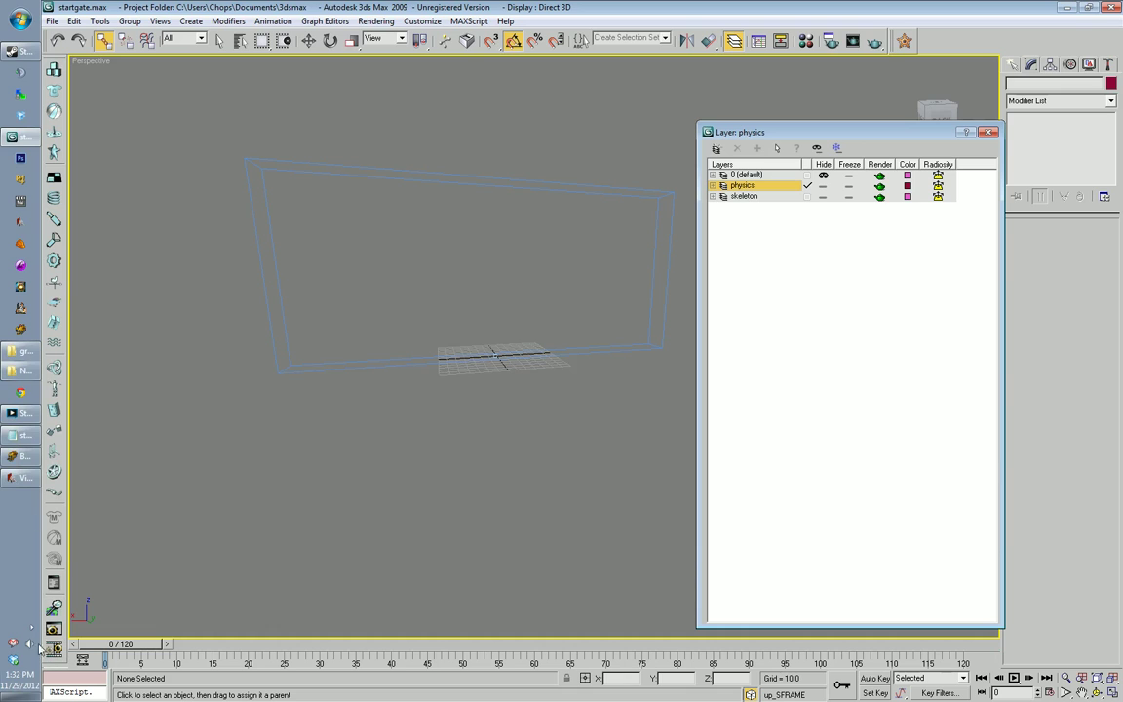
pyautogui.rightClick(938, 28)
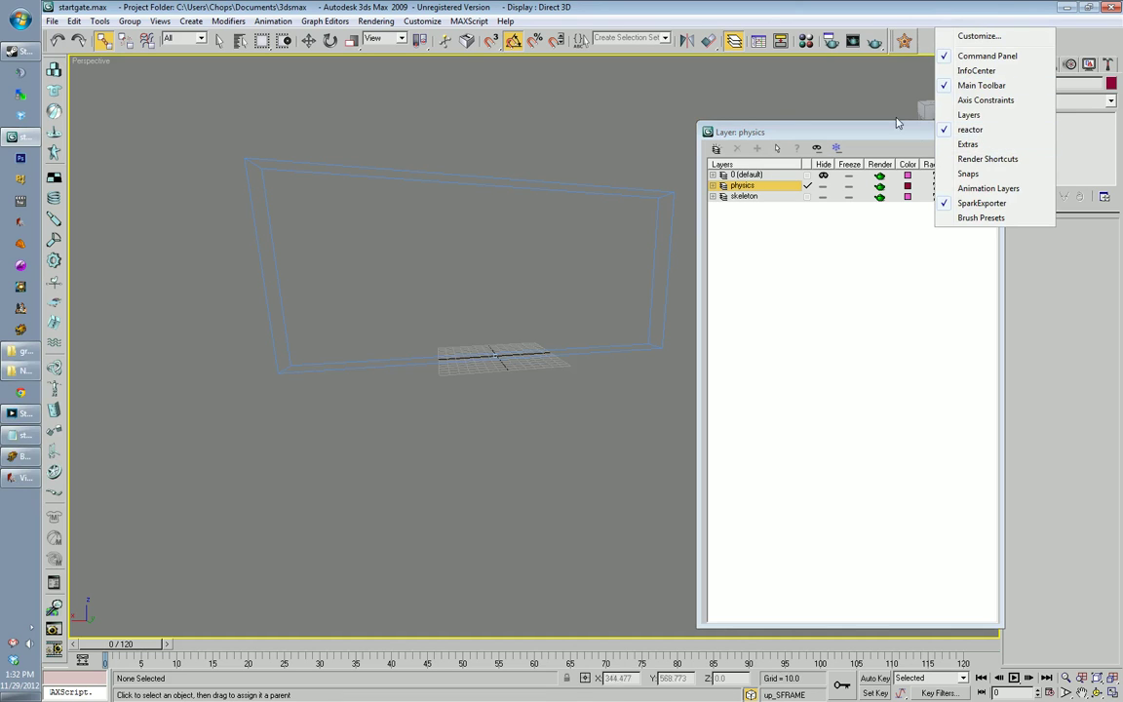
pyautogui.click(925, 45)
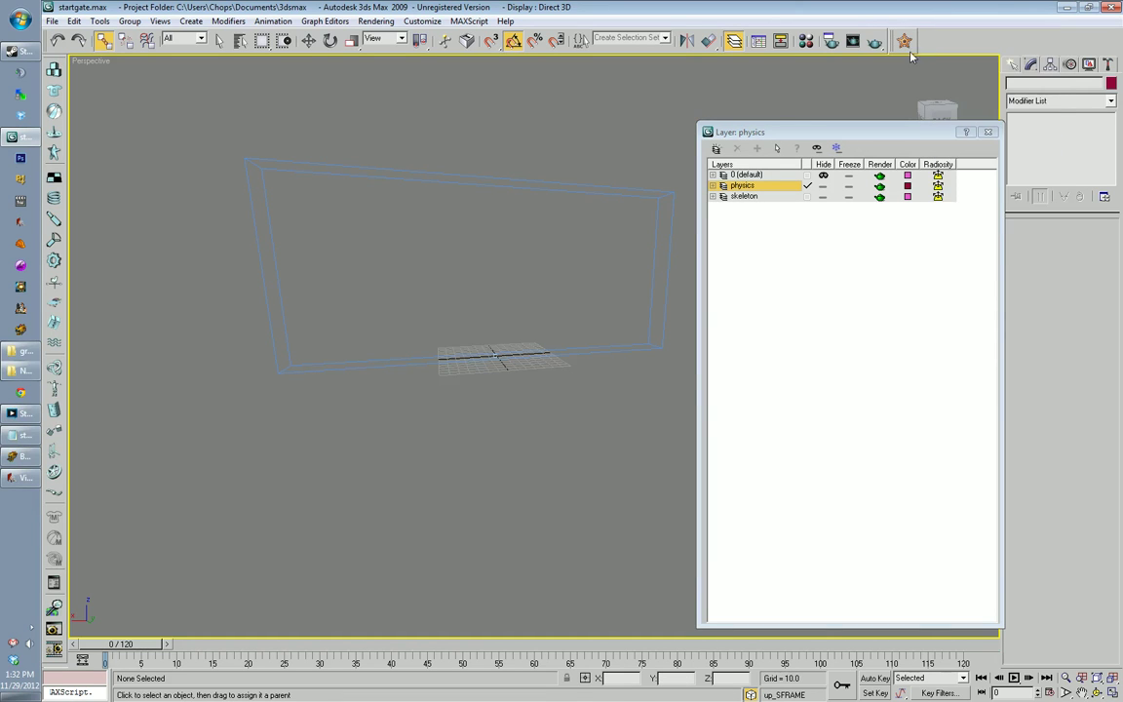
pyautogui.click(54, 73)
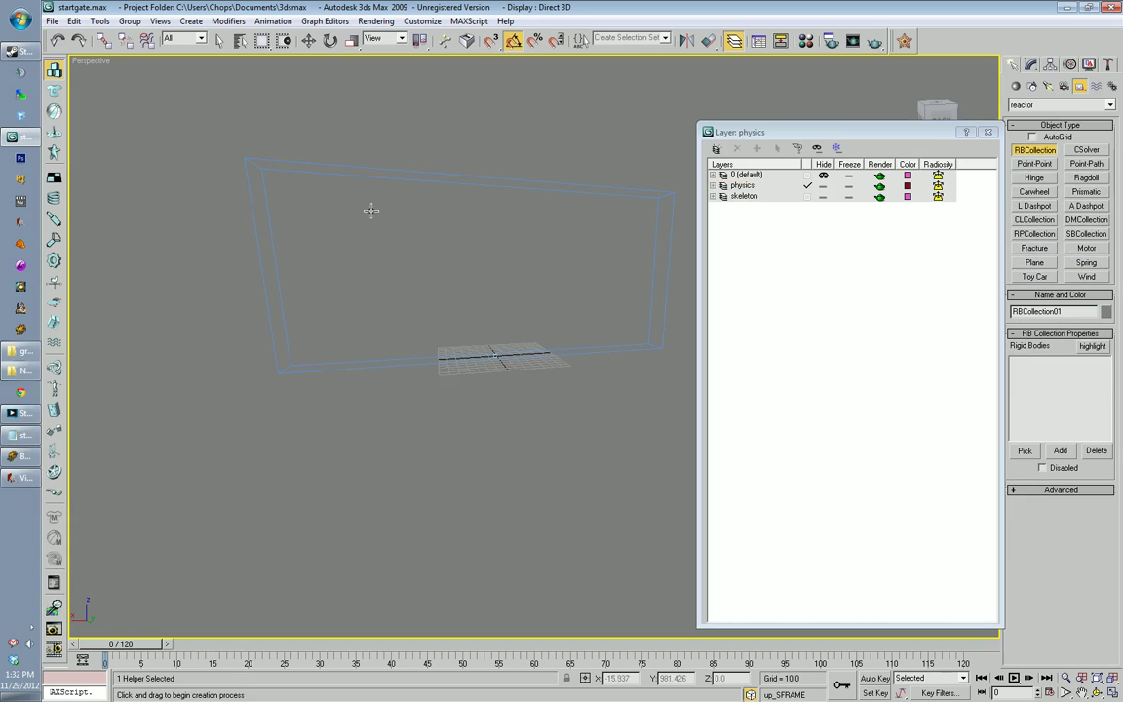
pyautogui.scroll(-3, 402, 397)
pyautogui.moveTo(402, 397); pyautogui.dragTo(413, 452, button='middle')
pyautogui.rightClick(395, 415)
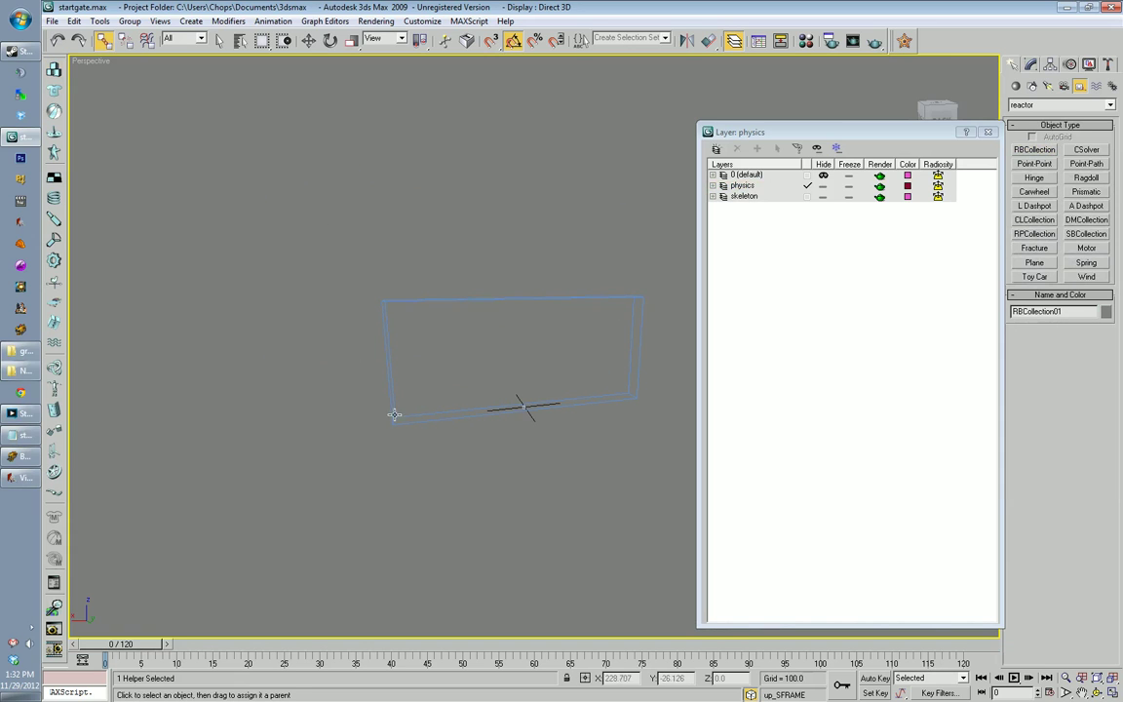
# Step: Expand the physics layer's contents and look for the rigid body collection helper in the perspective view
pyautogui.click(1098, 692)
pyautogui.moveTo(594, 394); pyautogui.dragTo(519, 347)
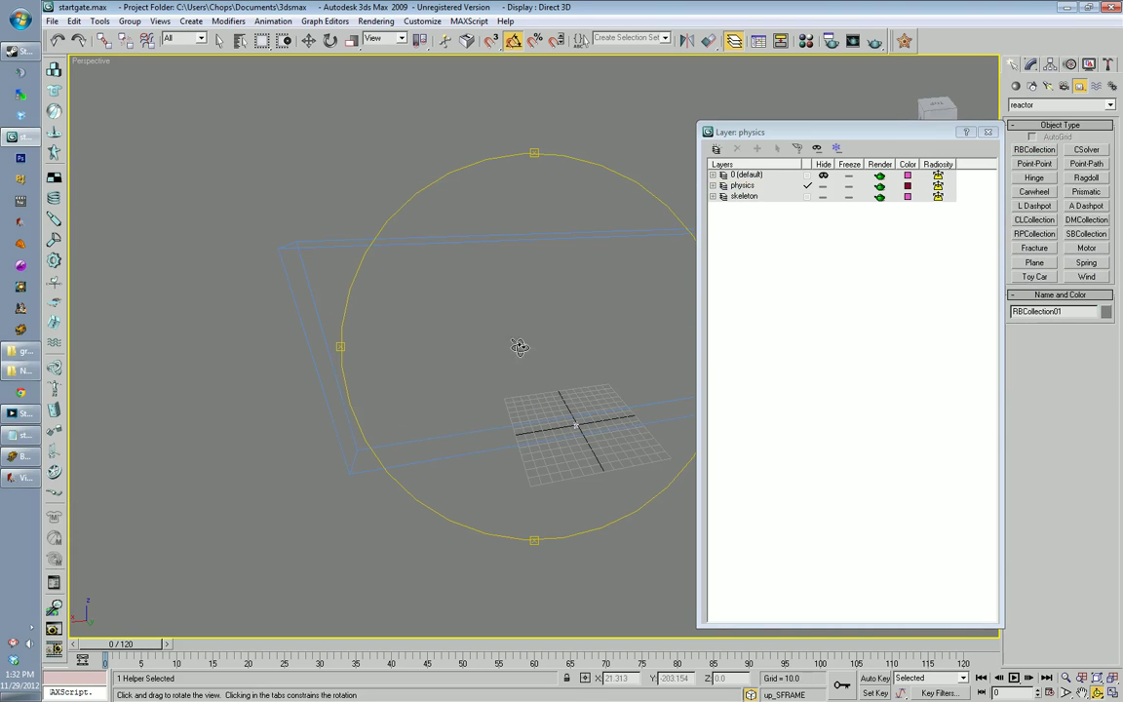
pyautogui.click(712, 185)
pyautogui.click(784, 198)
pyautogui.moveTo(501, 413); pyautogui.dragTo(429, 417, button='middle')
pyautogui.scroll(-3, 443, 414)
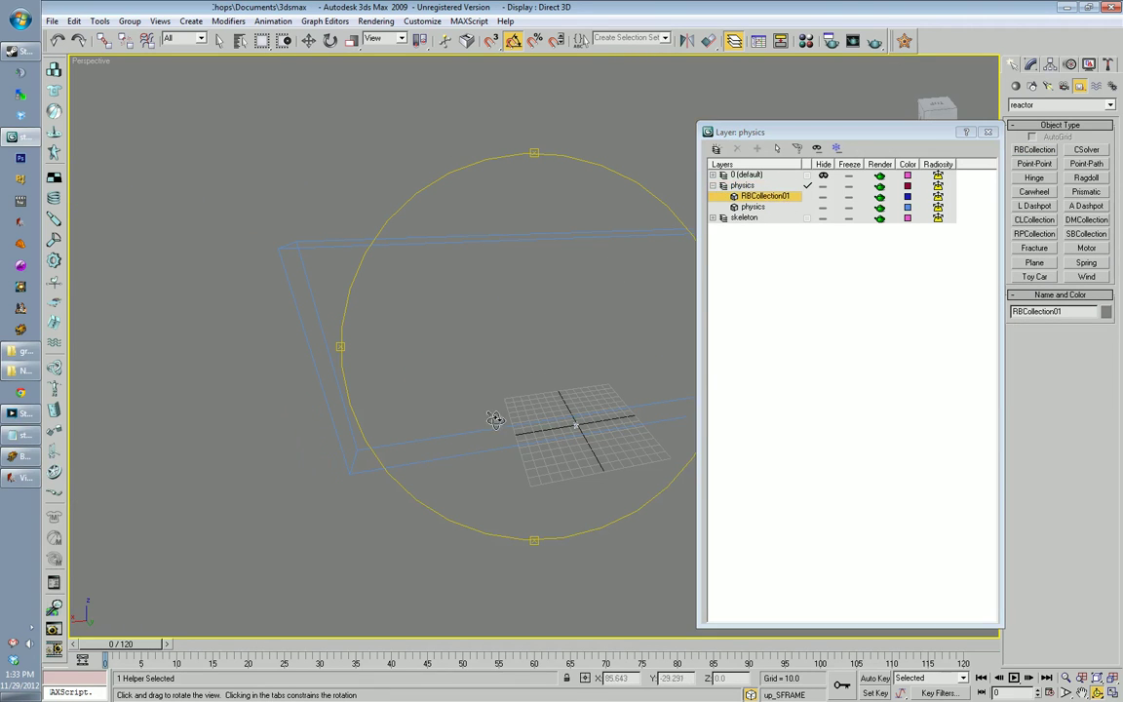
pyautogui.rightClick(458, 390)
pyautogui.press('w')
pyautogui.keyDown('alt'); pyautogui.moveTo(462, 353); pyautogui.dragTo(493, 392, button='middle'); pyautogui.keyUp('alt')
pyautogui.moveTo(361, 175); pyautogui.dragTo(455, 230)
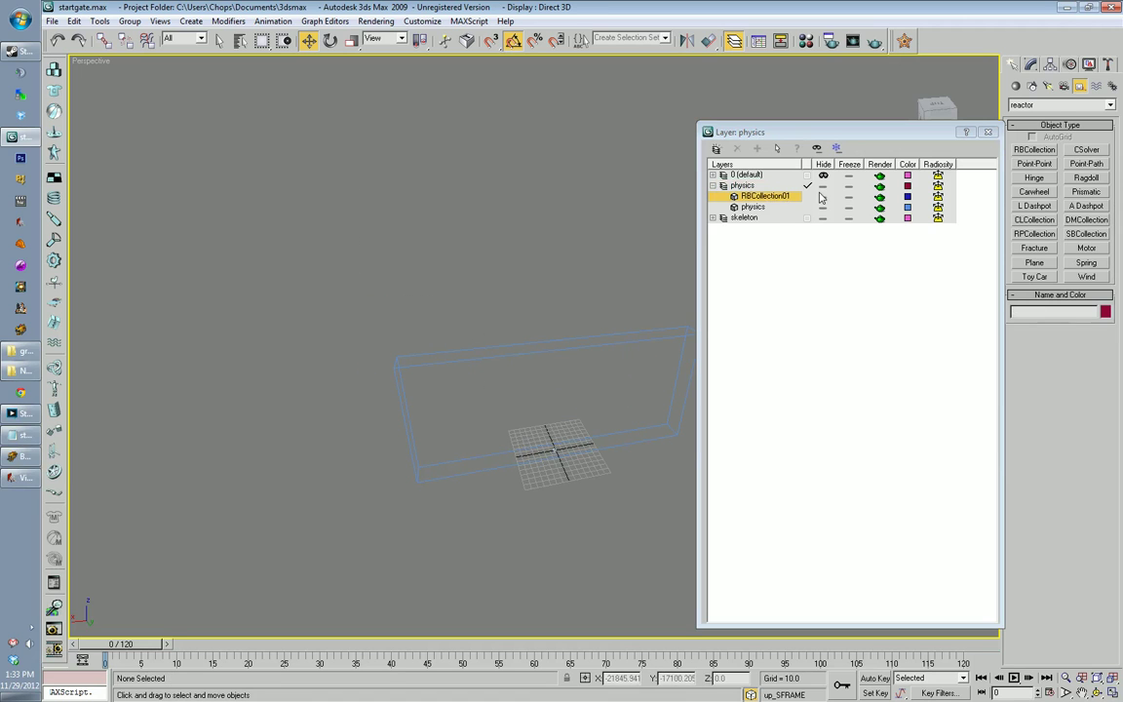
# Step: Display the perspective view with smooth shading and briefly toggle the default layer's visibility to find the collection helper
pyautogui.rightClick(89, 60)
pyautogui.click(115, 89)
pyautogui.moveTo(535, 336); pyautogui.dragTo(543, 305, button='middle')
pyautogui.click(821, 176)
pyautogui.click(822, 177)
pyautogui.moveTo(563, 324); pyautogui.dragTo(517, 328, button='middle')
pyautogui.click(775, 185)
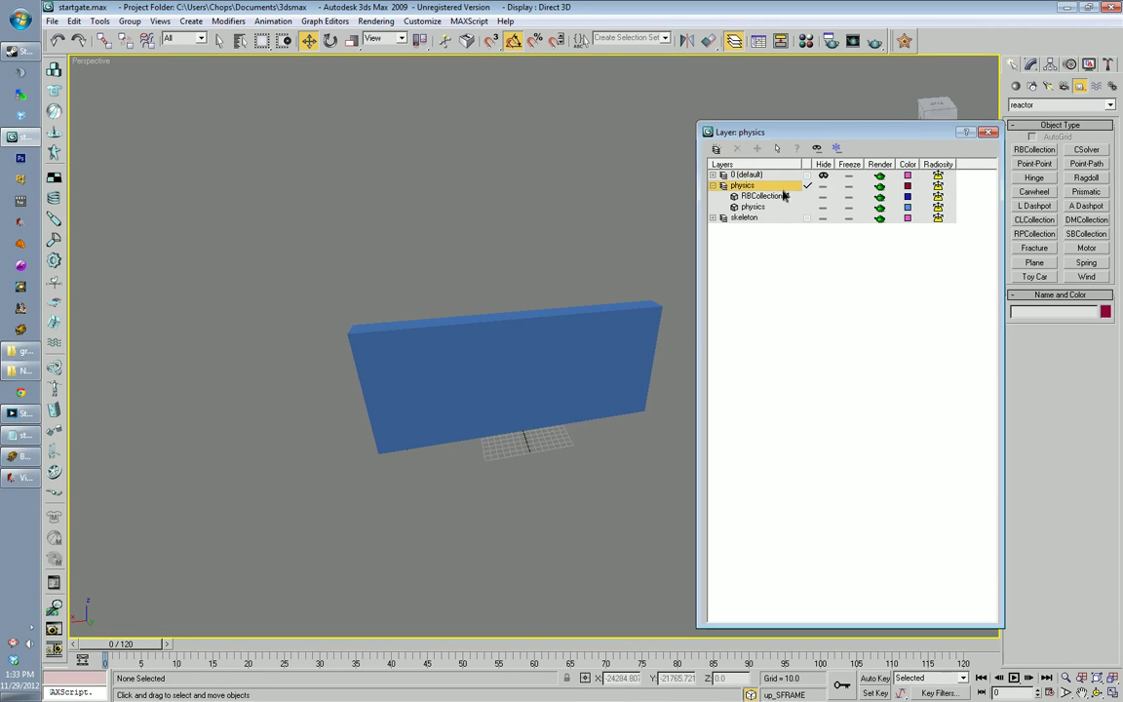
# Step: Select the rigid body collection helper below the physics box and move it beside the box's end
pyautogui.click(789, 198)
pyautogui.moveTo(156, 85); pyautogui.dragTo(383, 309)
pyautogui.scroll(-5, 541, 346)
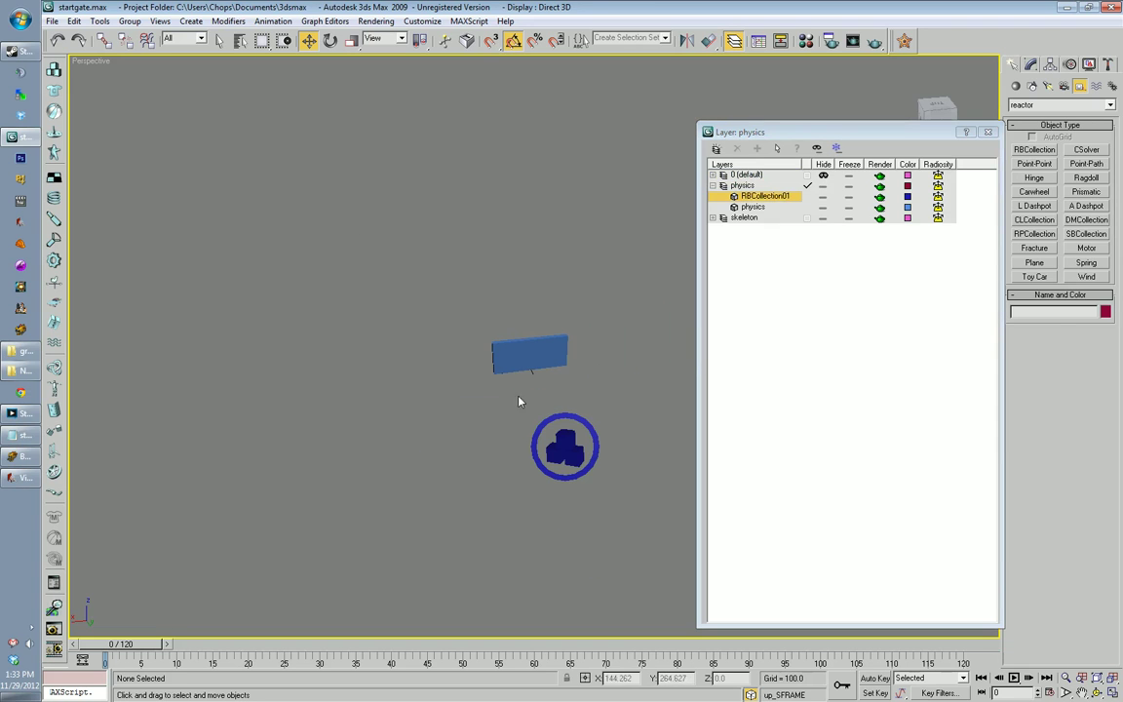
pyautogui.moveTo(562, 441); pyautogui.dragTo(468, 358)
pyautogui.scroll(5, 469, 358)
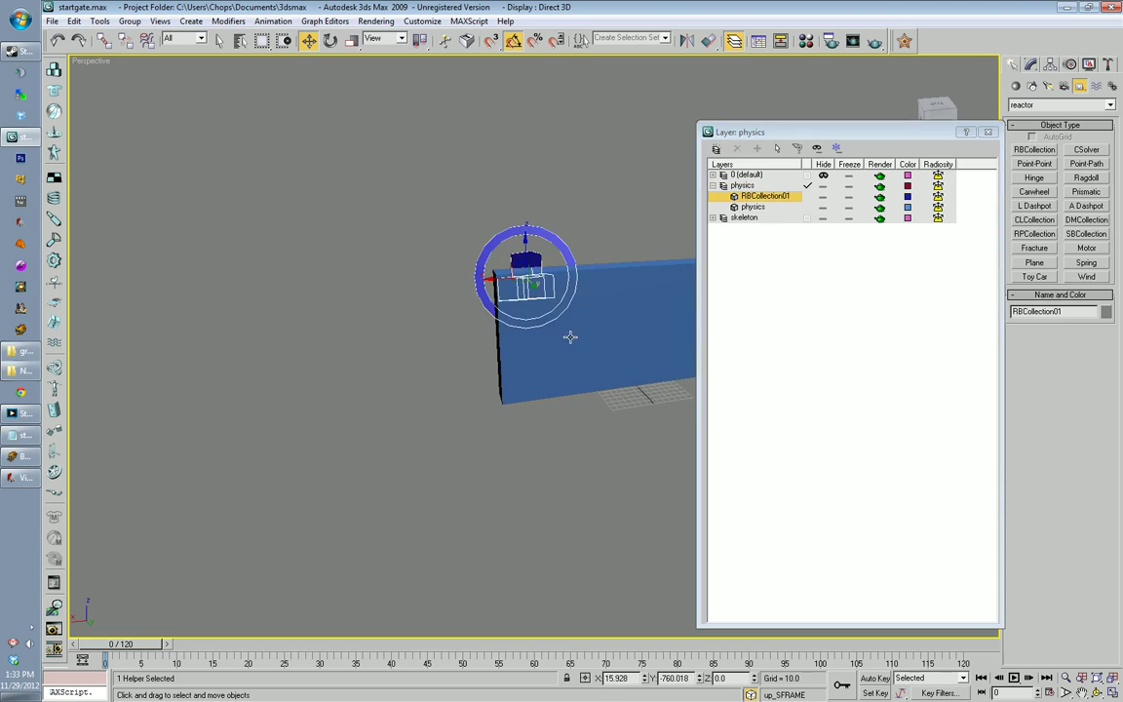
# Step: Place the rigid body collection helper at the origin by resetting its X and Y positions to 0
pyautogui.hotkey('ctrl', 'r')
pyautogui.moveTo(501, 364); pyautogui.dragTo(566, 409)
pyautogui.rightClick(566, 409)
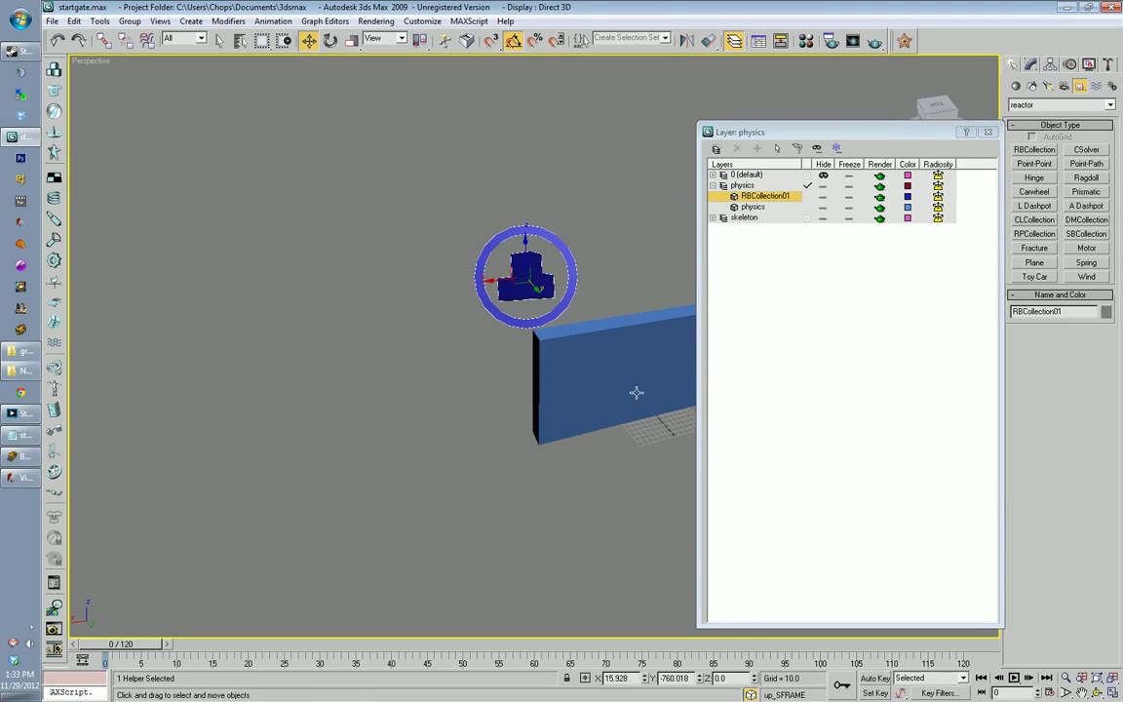
pyautogui.rightClick(698, 677)
pyautogui.rightClick(643, 681)
pyautogui.keyDown('alt'); pyautogui.moveTo(390, 517); pyautogui.dragTo(419, 465, button='middle'); pyautogui.keyUp('alt')
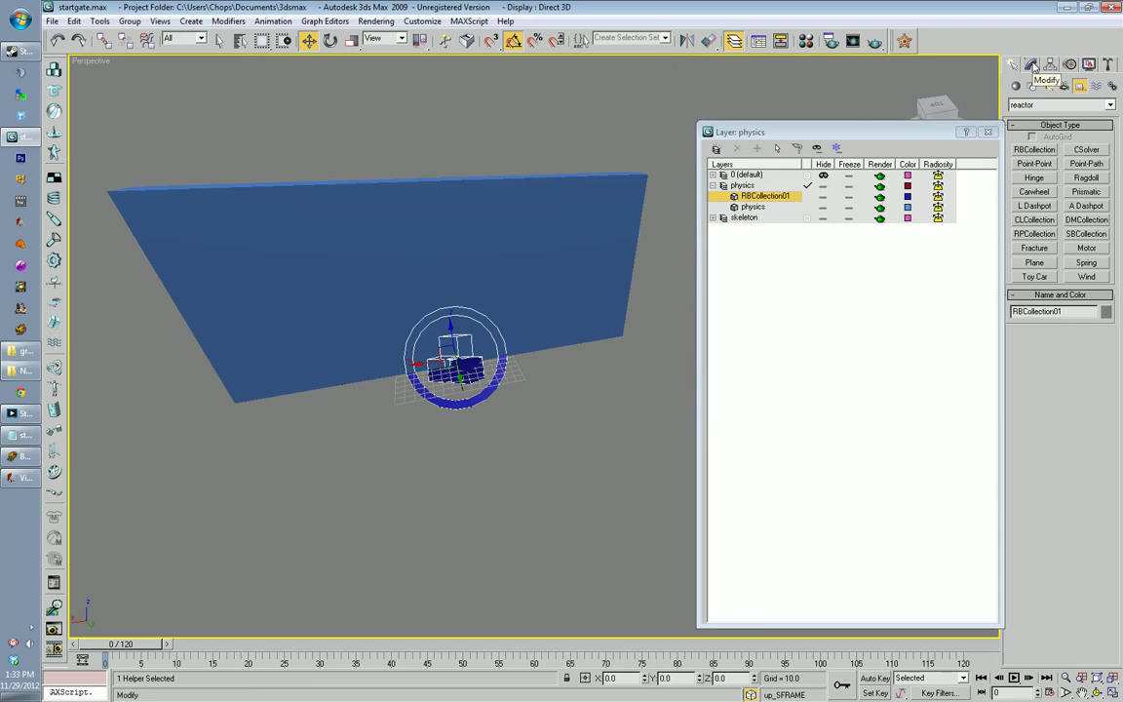
# Step: Add the physics box to the rigid body collection's list of rigid bodies
pyautogui.click(1032, 64)
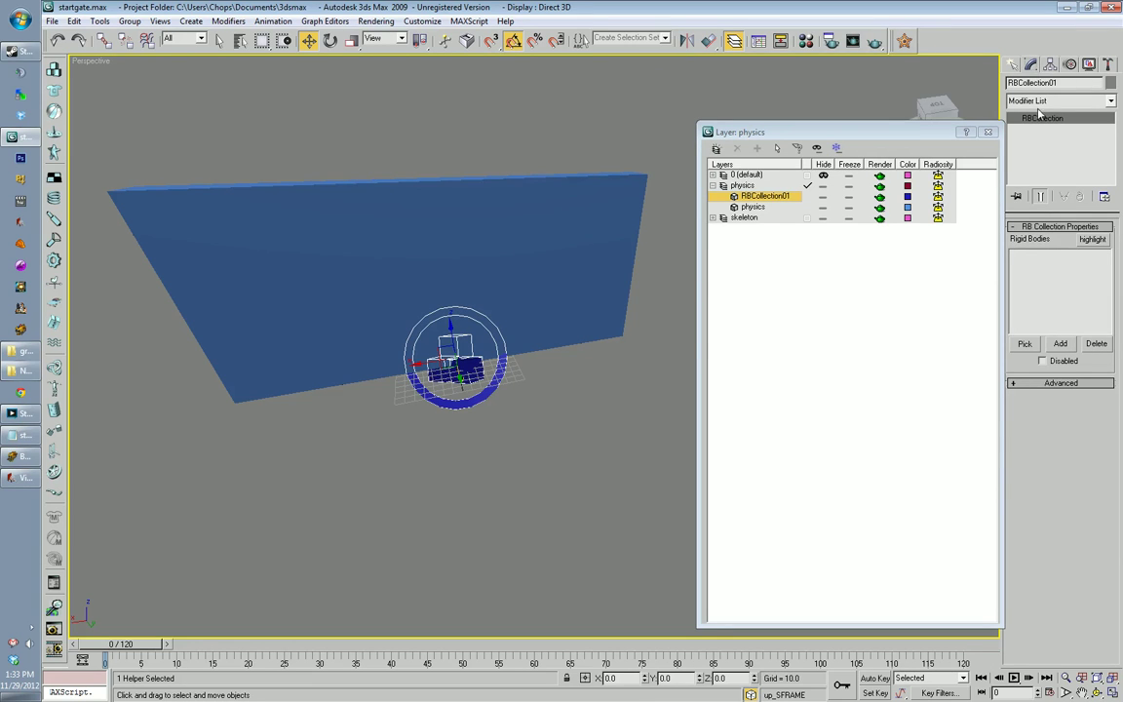
pyautogui.click(1061, 344)
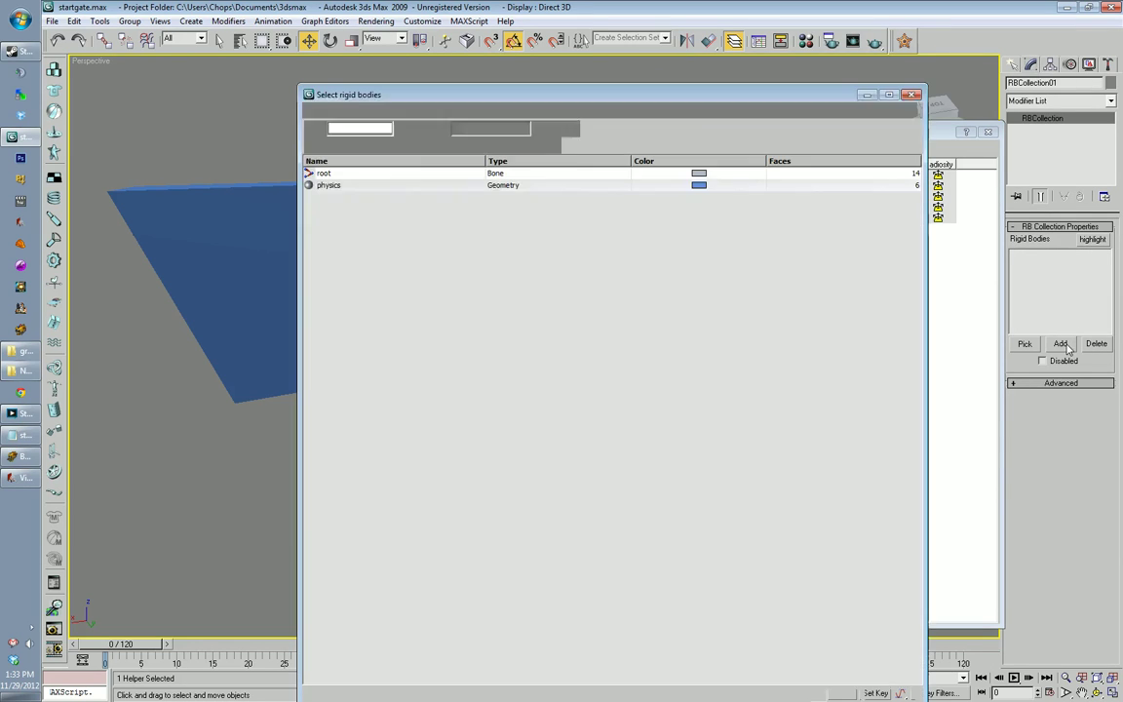
pyautogui.doubleClick(430, 185)
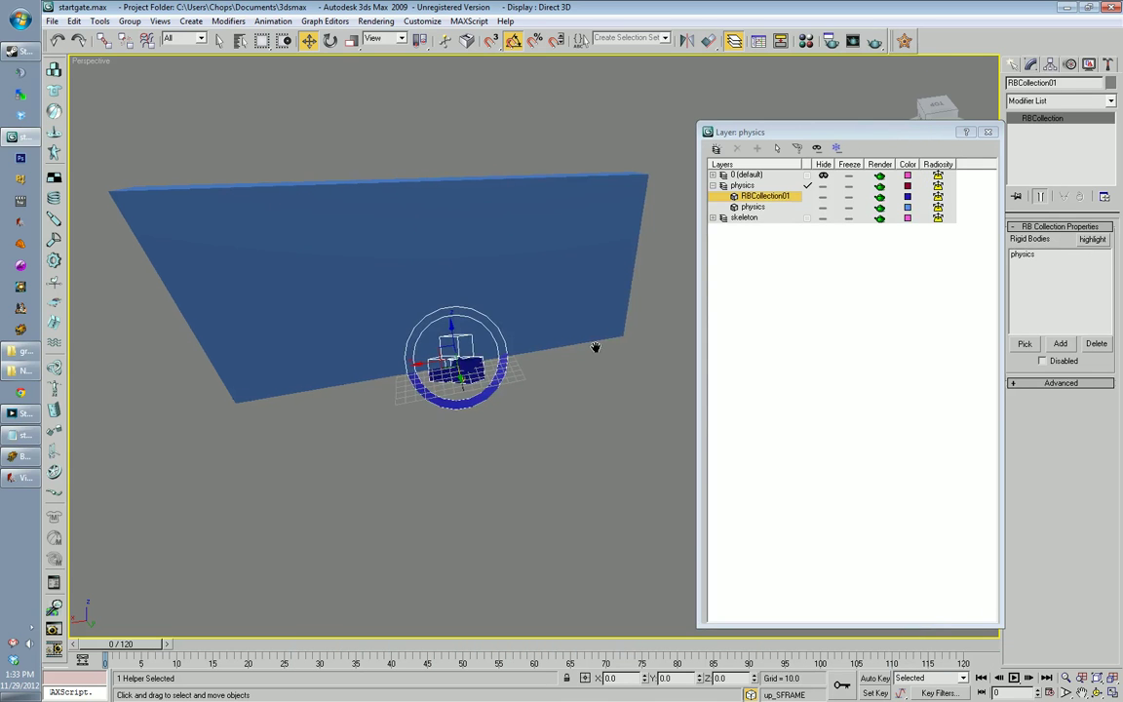
# Step: Highlight the collection's rigid bodies and check the physics box in a wireframe display
pyautogui.scroll(2, 597, 341)
pyautogui.scroll(-3, 599, 328)
pyautogui.click(1092, 239)
pyautogui.rightClick(100, 64)
pyautogui.click(127, 105)
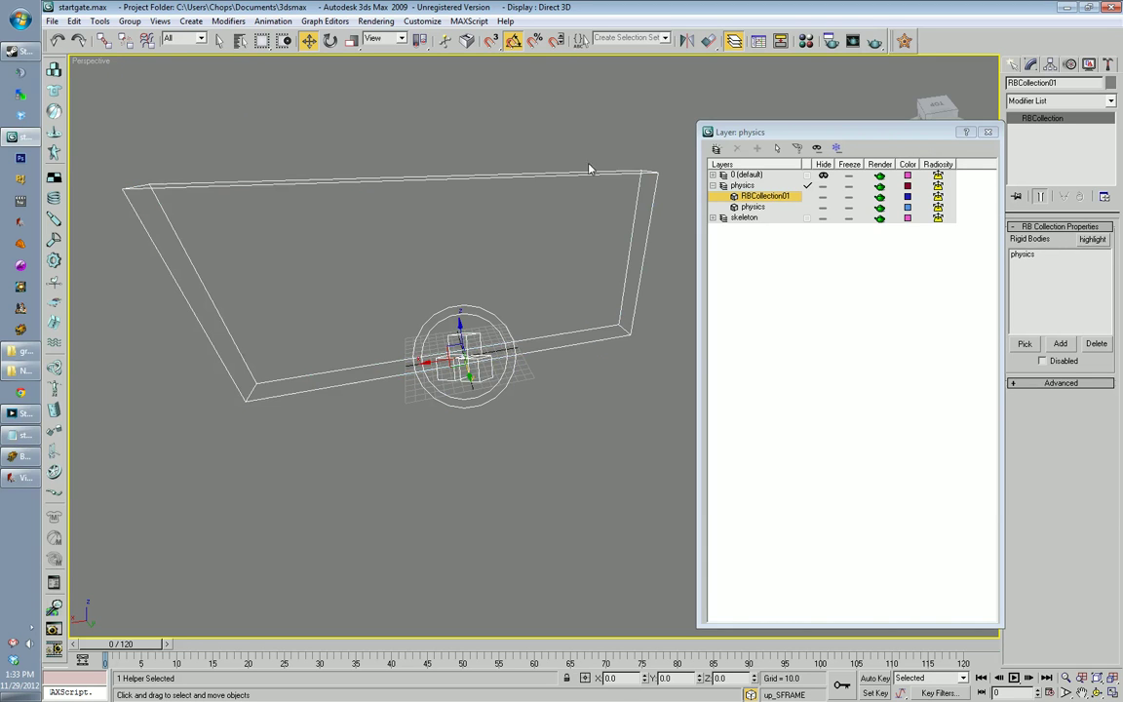
pyautogui.keyDown('alt'); pyautogui.moveTo(474, 362); pyautogui.dragTo(494, 334, button='middle'); pyautogui.keyUp('alt')
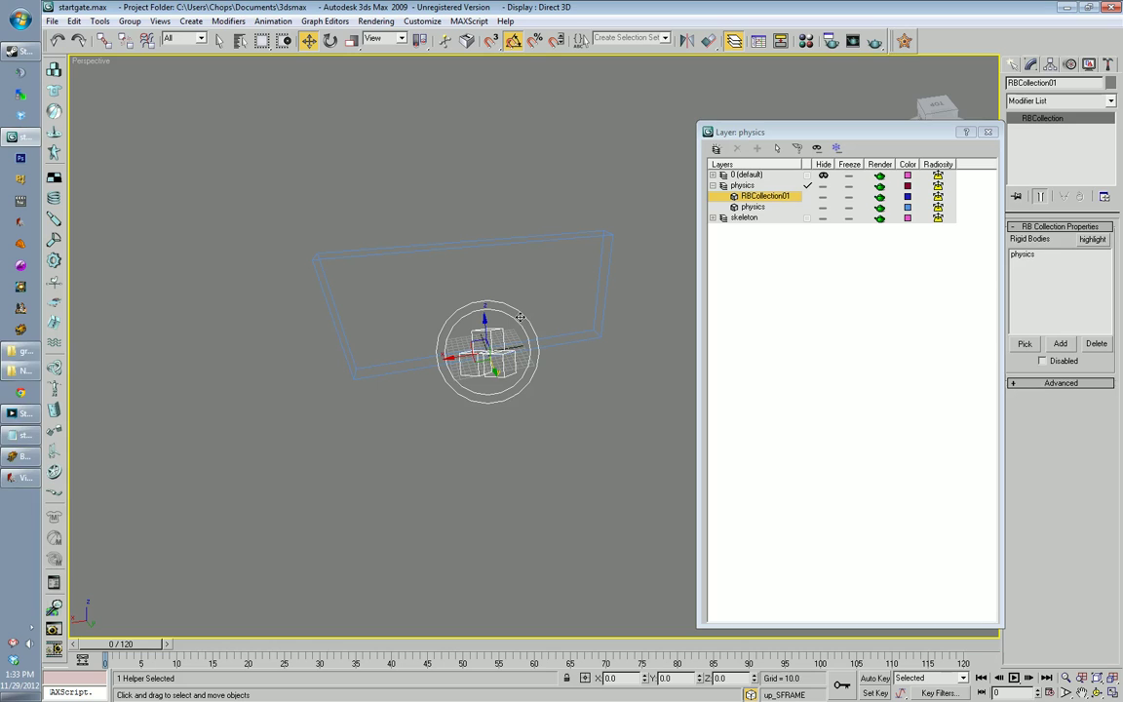
# Step: Export only the startgate physics object with the Spark Exporter, leaving out the geometry and accepting the ColladaMax export options
pyautogui.click(904, 40)
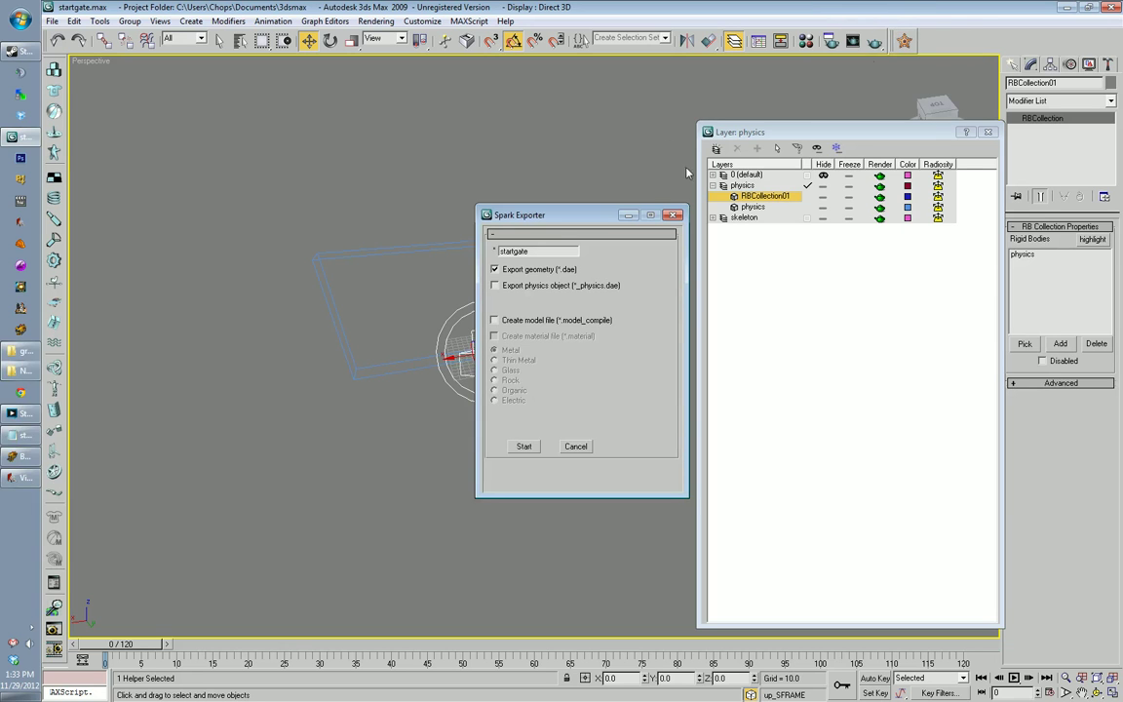
pyautogui.moveTo(591, 219); pyautogui.dragTo(644, 147)
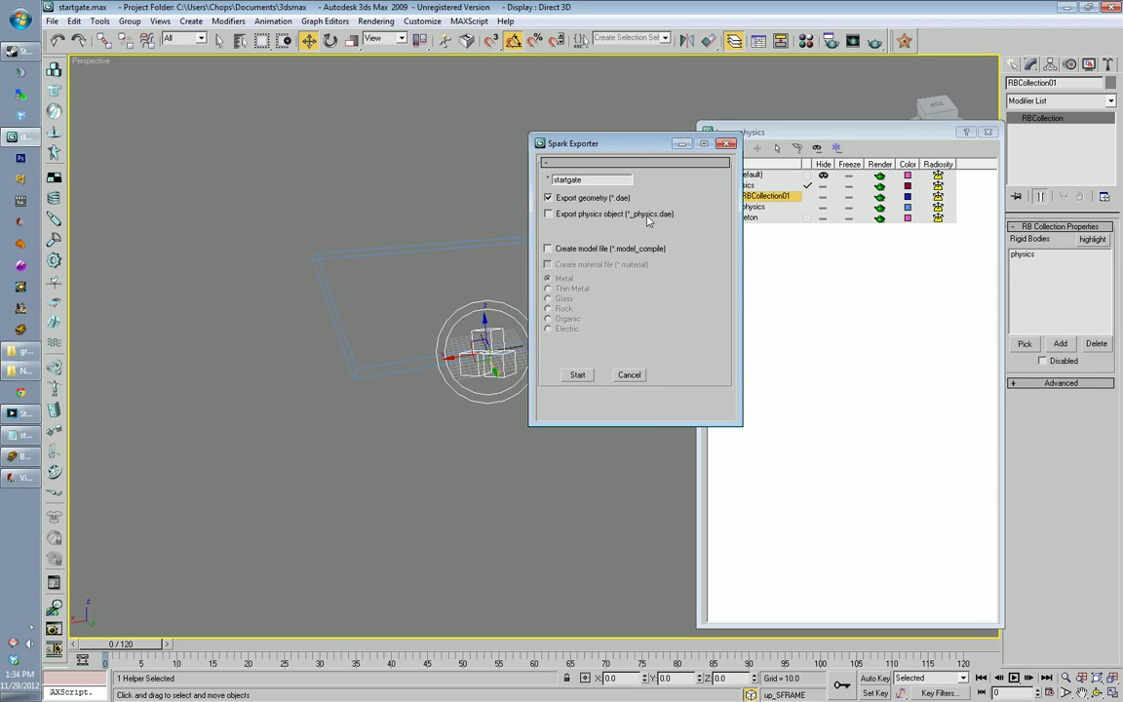
pyautogui.click(548, 198)
pyautogui.click(578, 374)
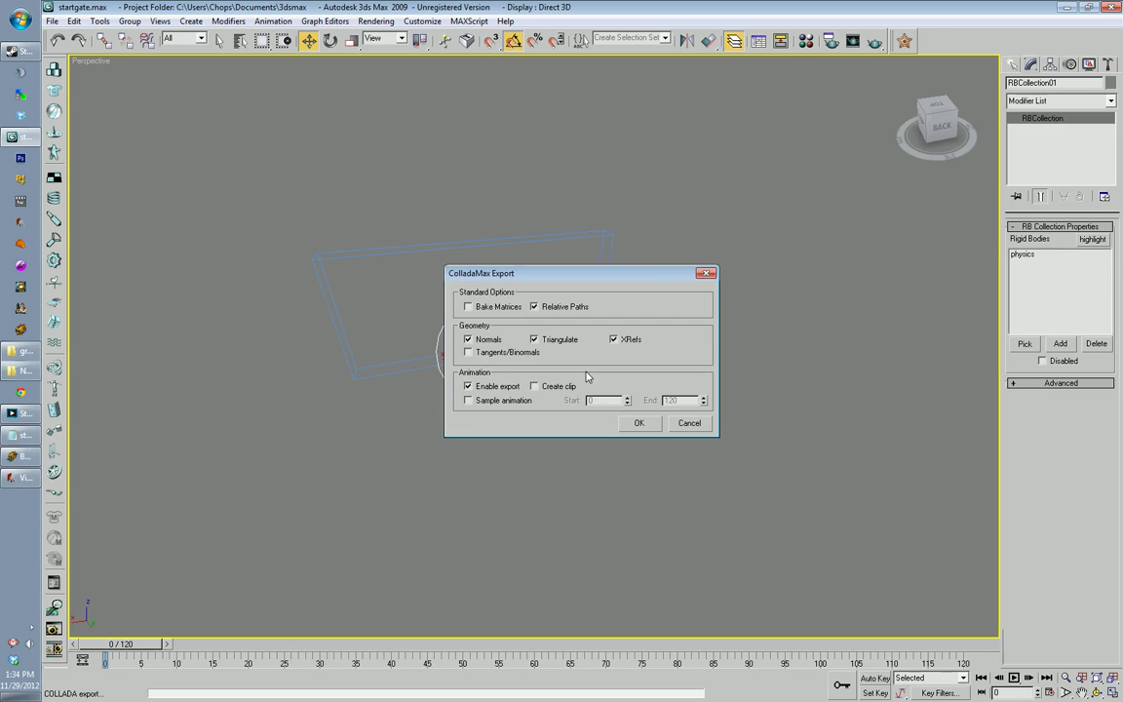
pyautogui.click(639, 424)
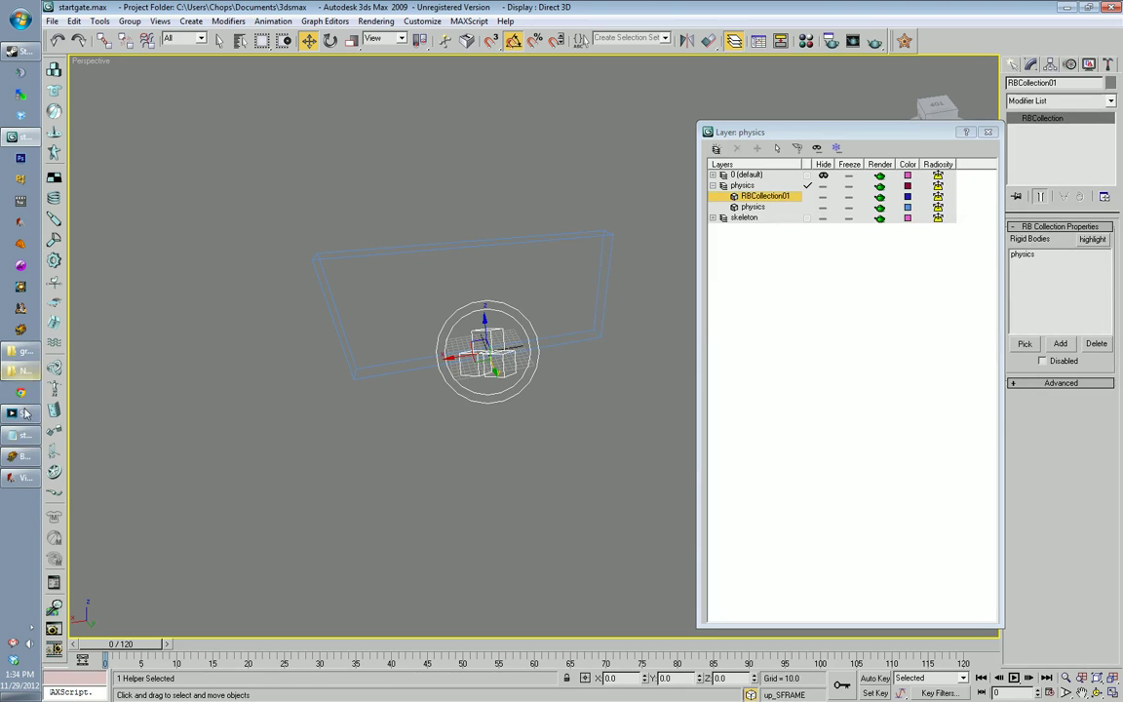
# Step: Switch to the gr_underground folder, check the exported startgate_physics file and open the startgate model_compile file in Notepad
pyautogui.click(32, 356)
pyautogui.click(603, 279)
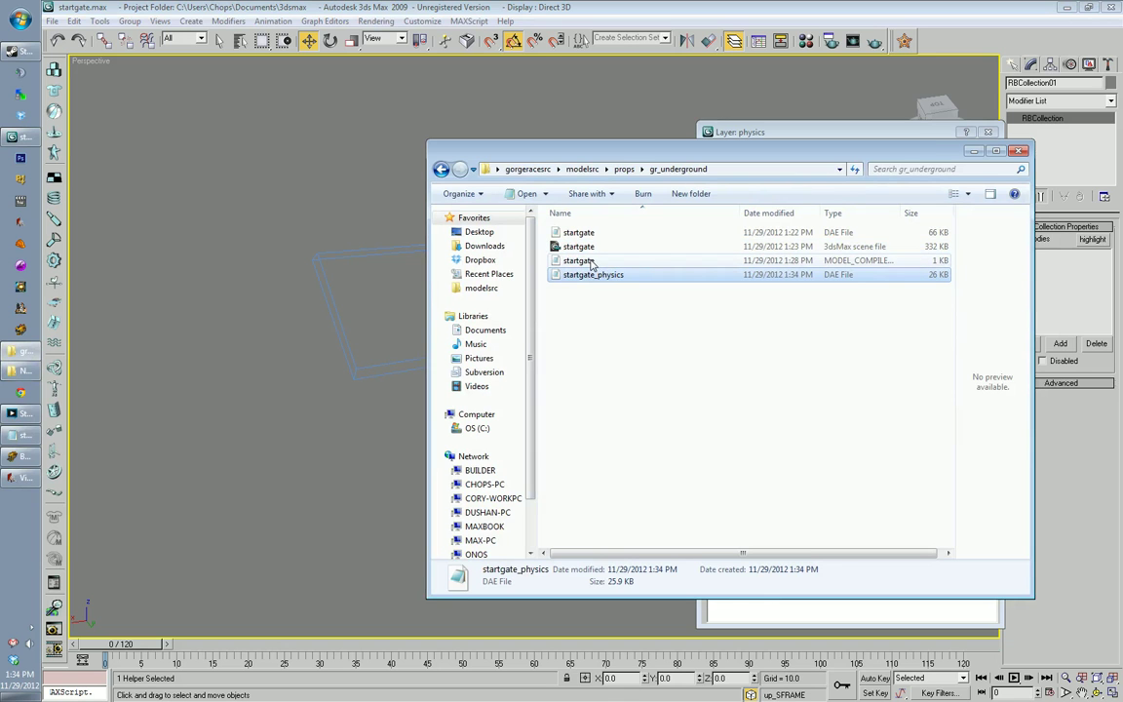
pyautogui.moveTo(581, 148); pyautogui.dragTo(529, 93)
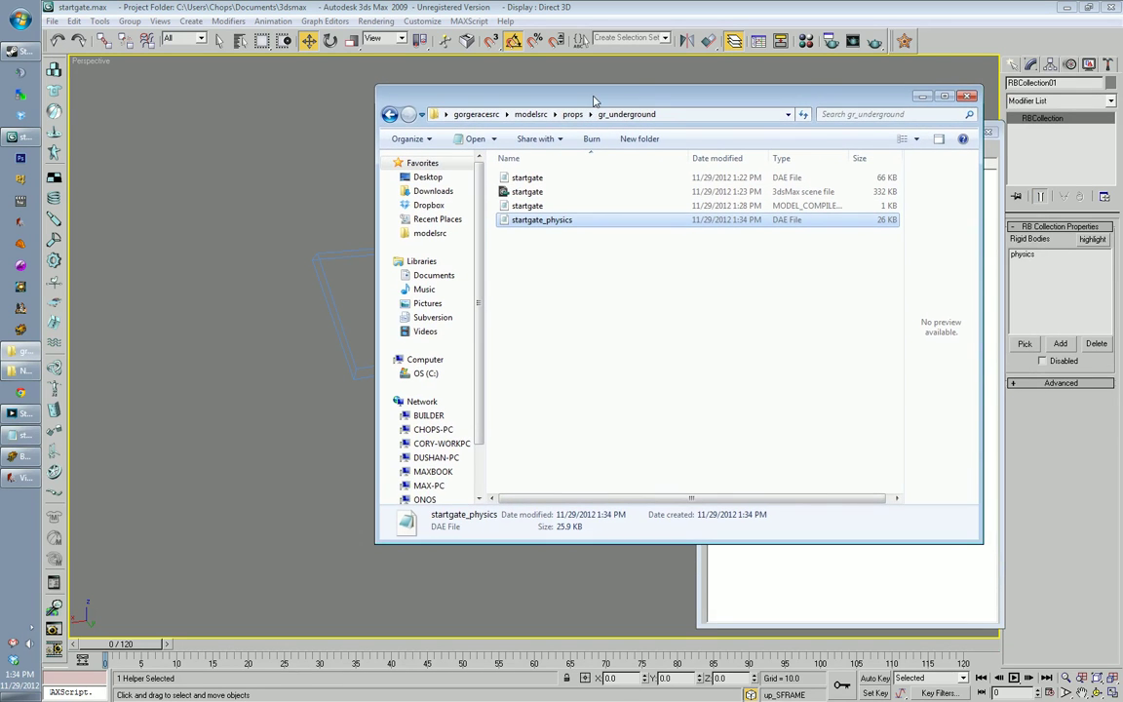
pyautogui.doubleClick(531, 204)
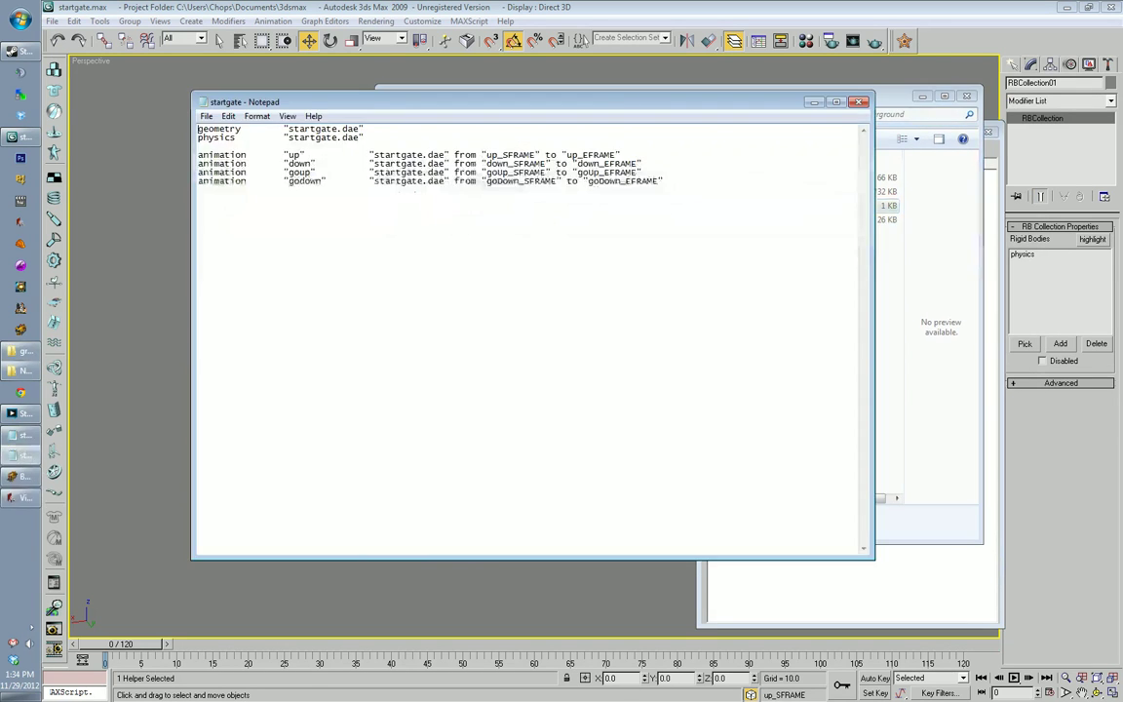
# Step: Change the physics source in the startgate model file to "startgate_physics.dae" and save the file
pyautogui.moveTo(391, 109); pyautogui.dragTo(464, 108)
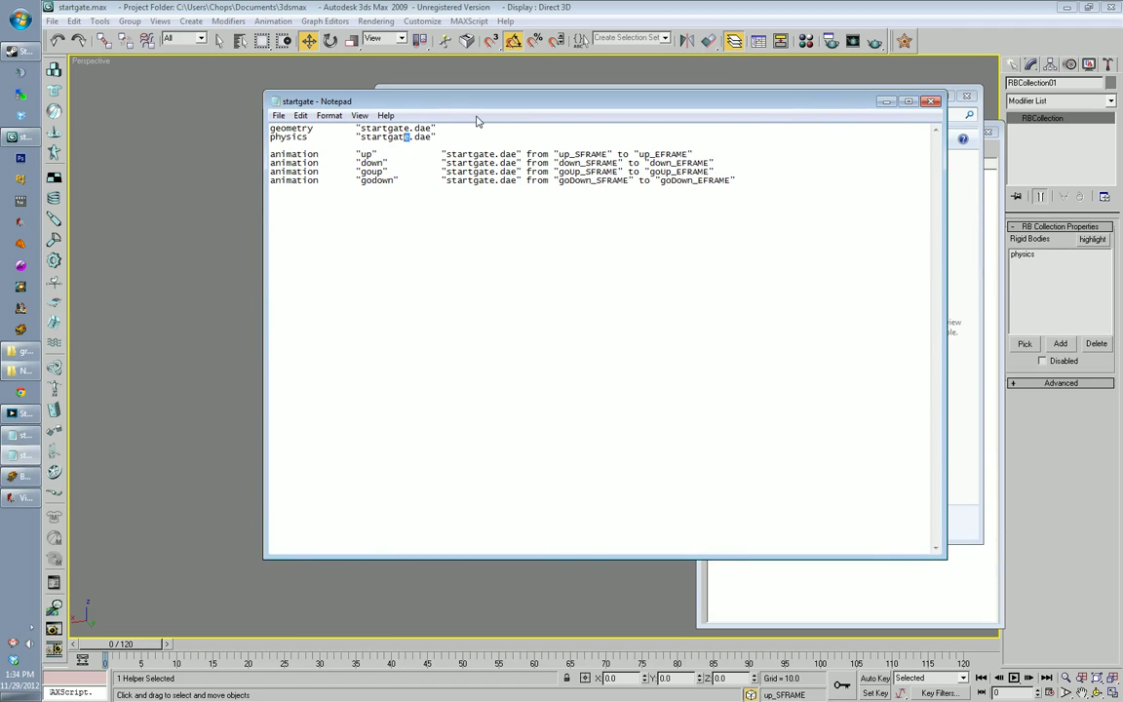
pyautogui.write('_physwics')
pyautogui.press('BackSpace')
pyautogui.click(279, 115)
pyautogui.click(284, 162)
# Step: Check the startgate.model rebuild in Builder, and switch to Viewer to inspect the gate's collision wireframe
pyautogui.click(28, 478)
pyautogui.moveTo(624, 203); pyautogui.dragTo(736, 202)
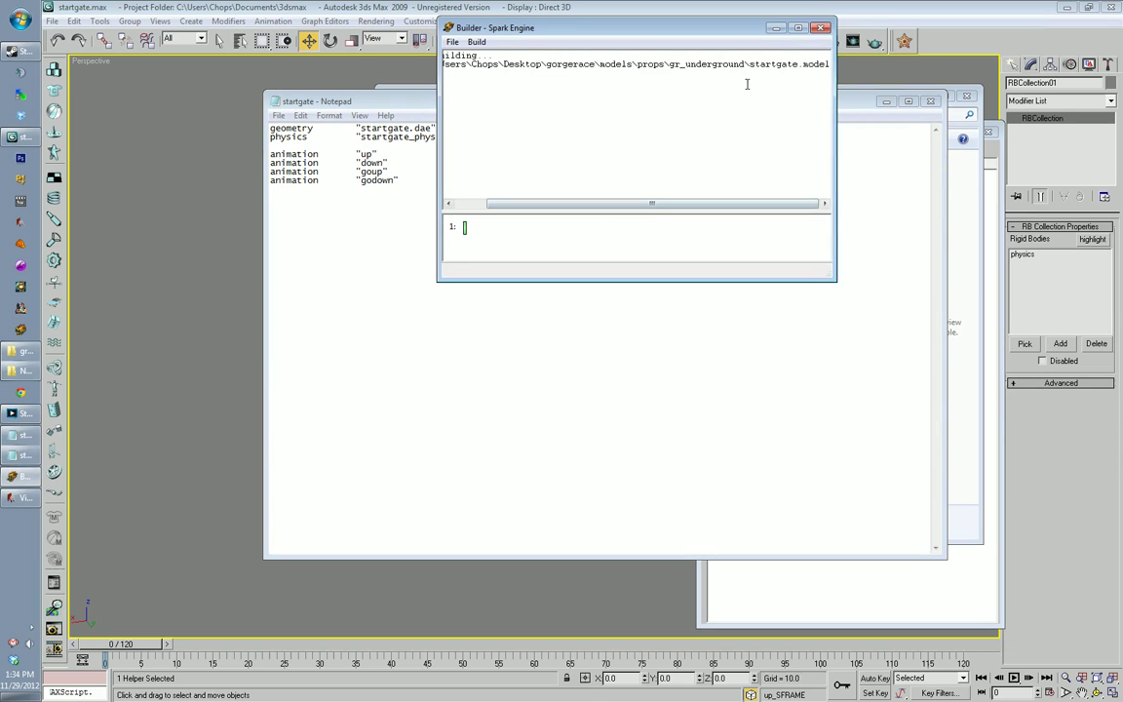
pyautogui.click(21, 497)
pyautogui.moveTo(485, 199); pyautogui.dragTo(513, 194)
pyautogui.moveTo(534, 303); pyautogui.dragTo(624, 356)
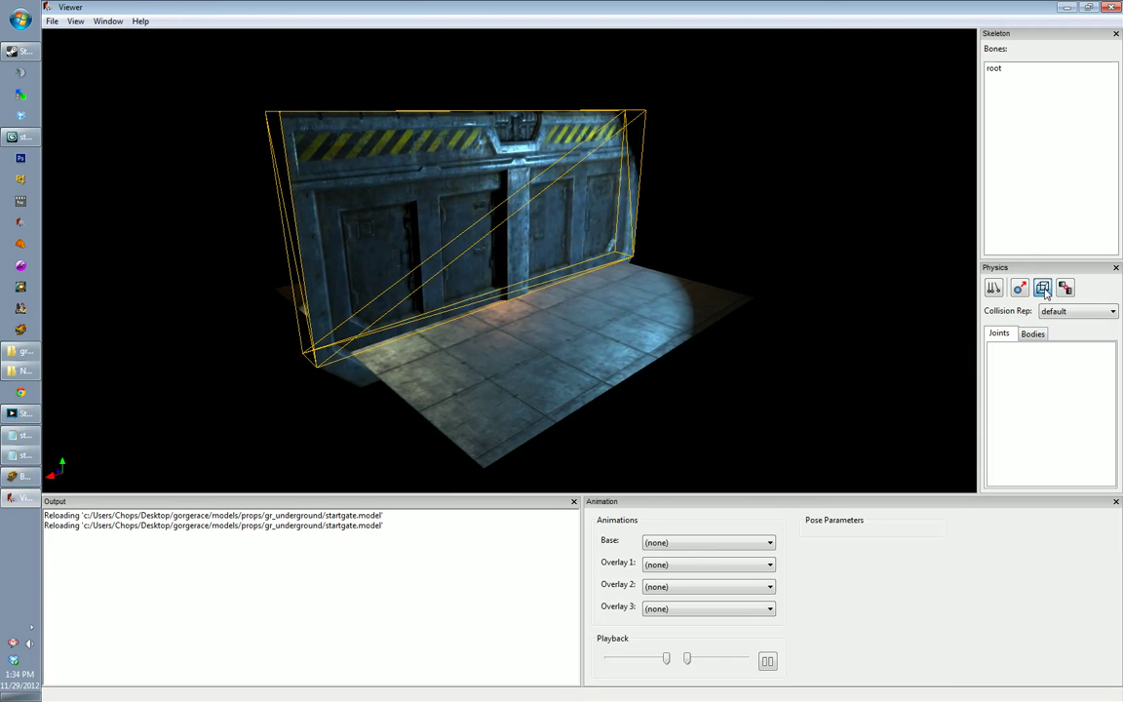
pyautogui.moveTo(597, 233); pyautogui.dragTo(738, 139)
pyautogui.moveTo(415, 193); pyautogui.dragTo(379, 216)
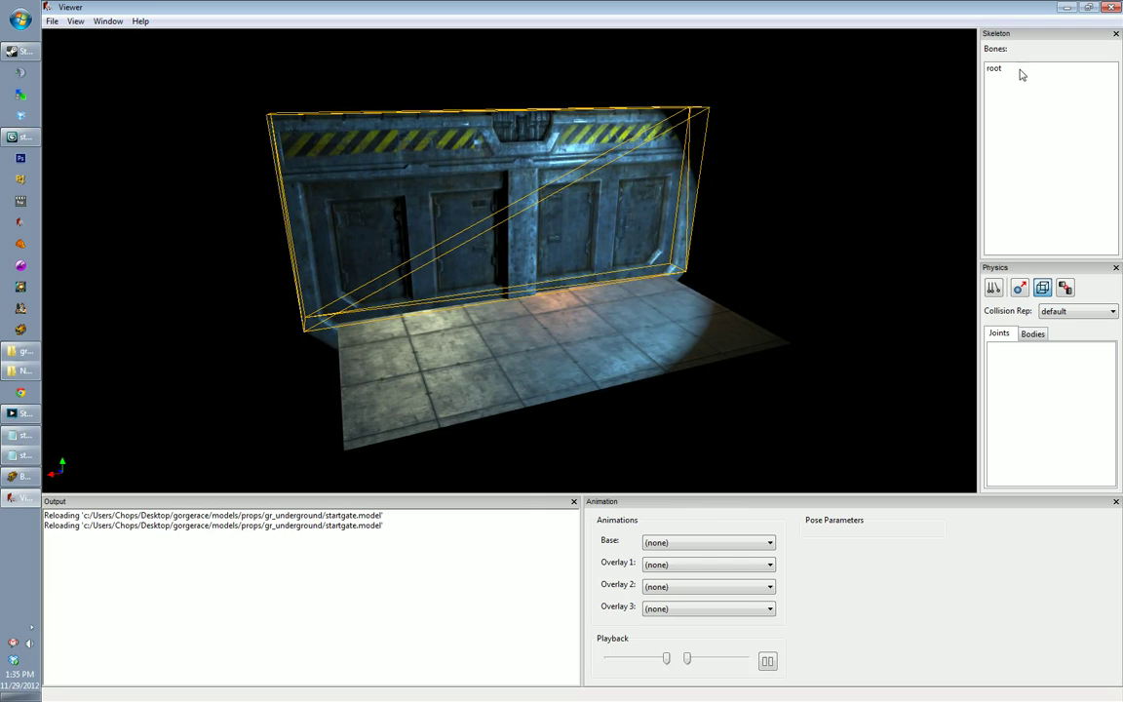
# Step: Preview the gate's down animation as the base animation, and reset the base to none
pyautogui.click(725, 544)
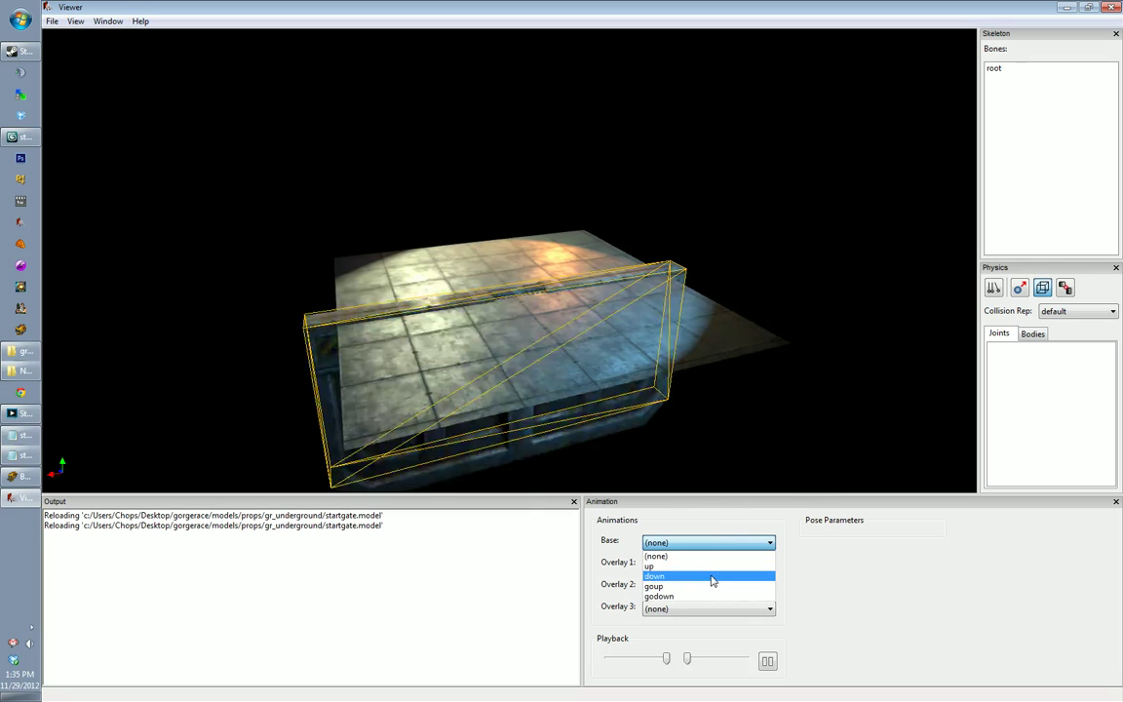
pyautogui.click(713, 581)
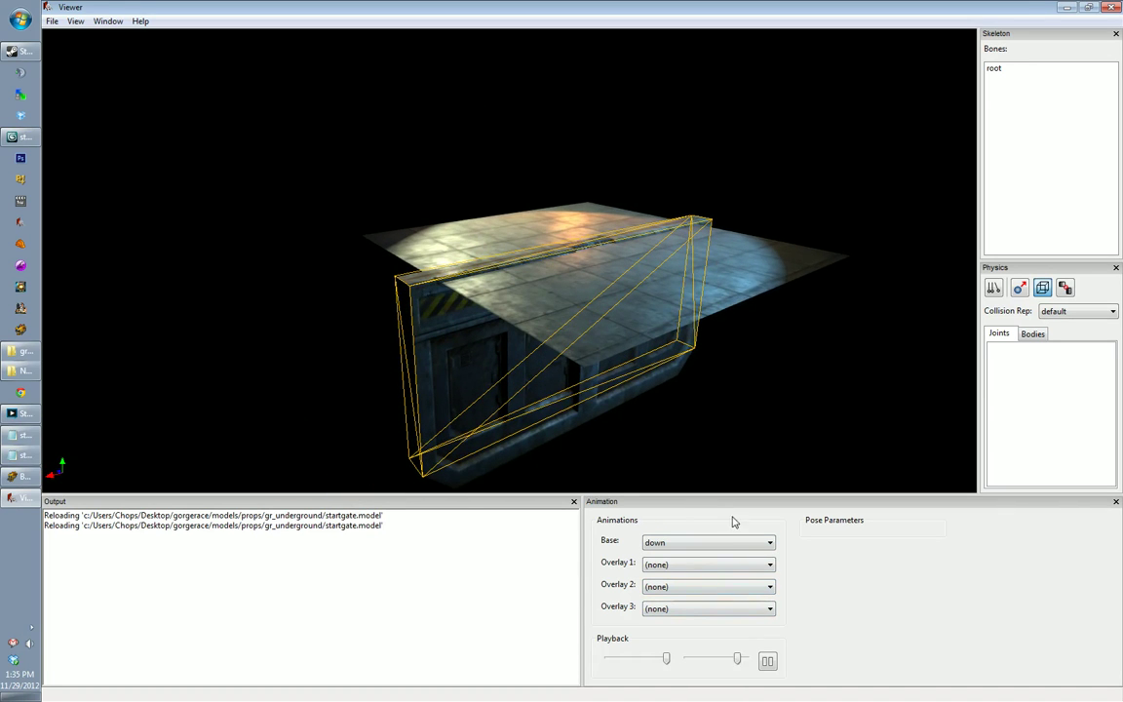
pyautogui.click(715, 543)
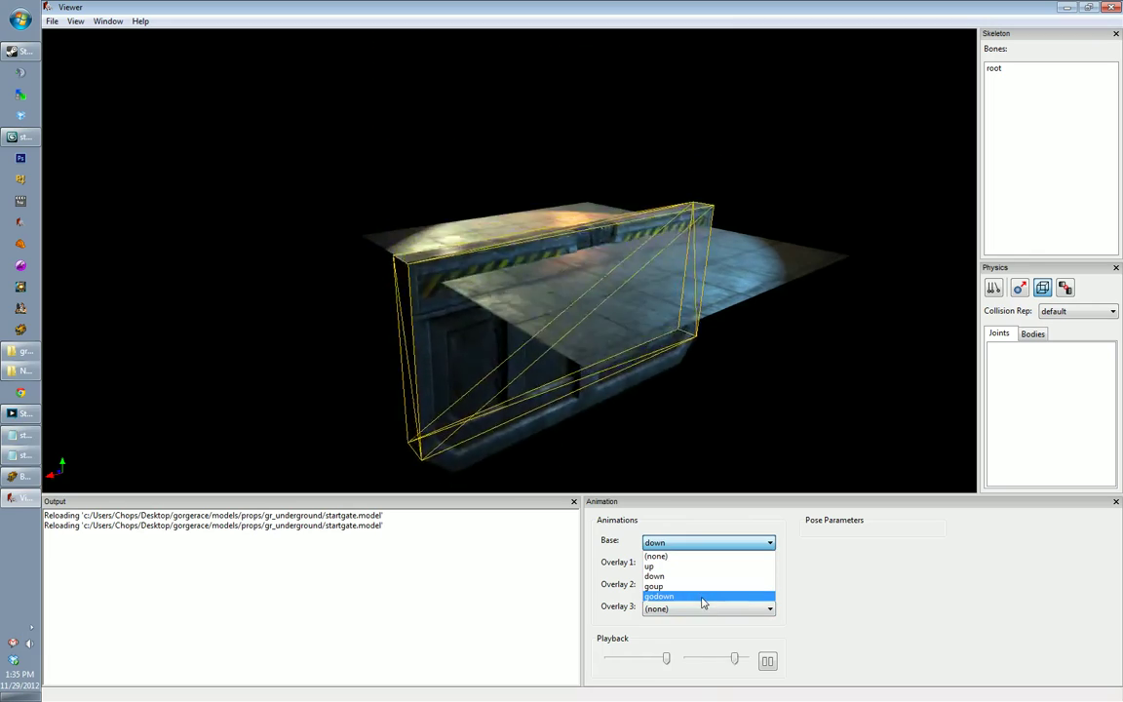
pyautogui.click(702, 556)
pyautogui.moveTo(742, 278); pyautogui.dragTo(683, 390)
# Step: Preview the gate's goup animation as the base animation, and return the base to none
pyautogui.click(682, 542)
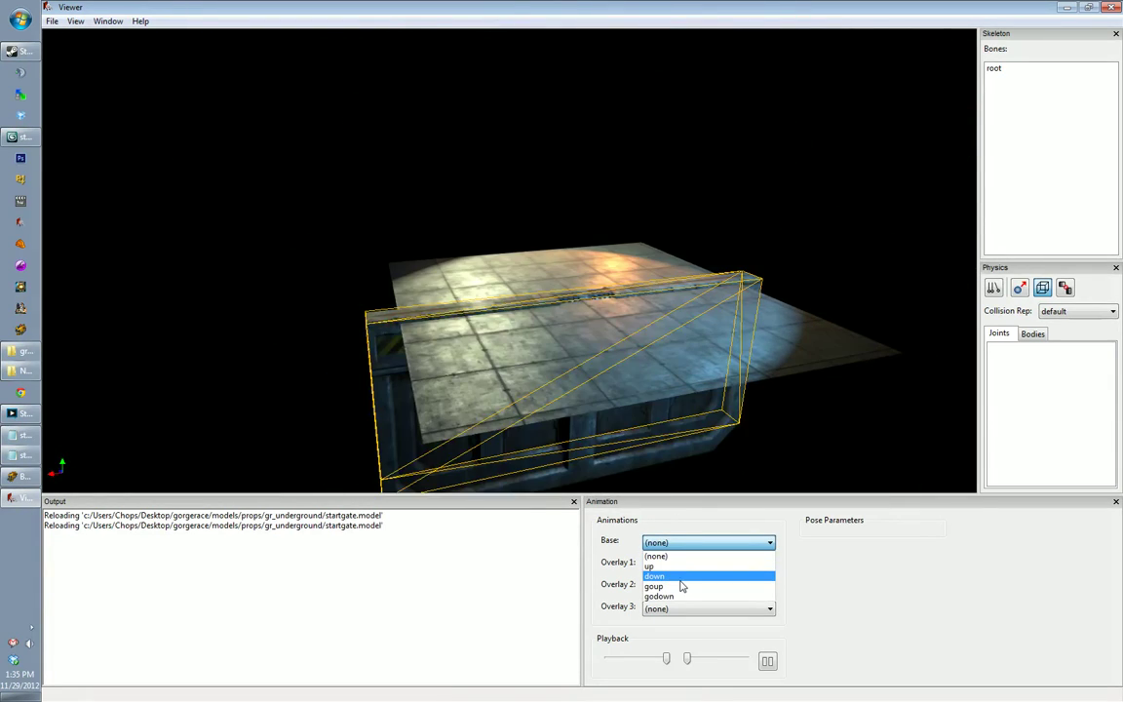
pyautogui.click(683, 586)
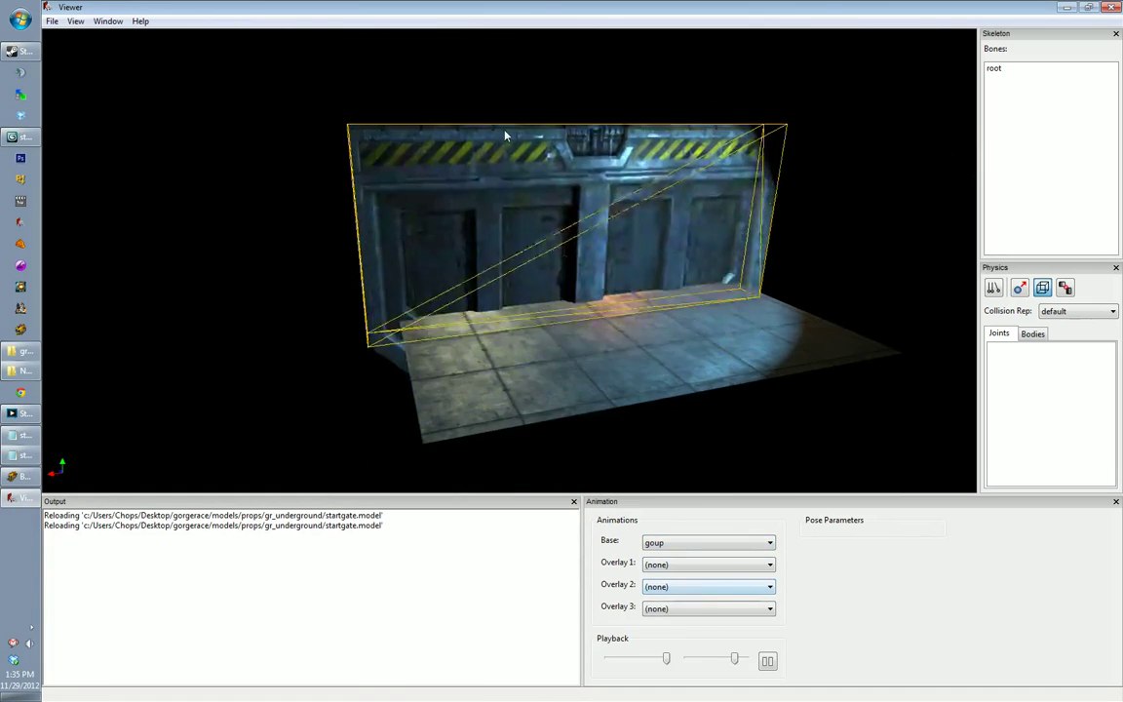
pyautogui.click(685, 542)
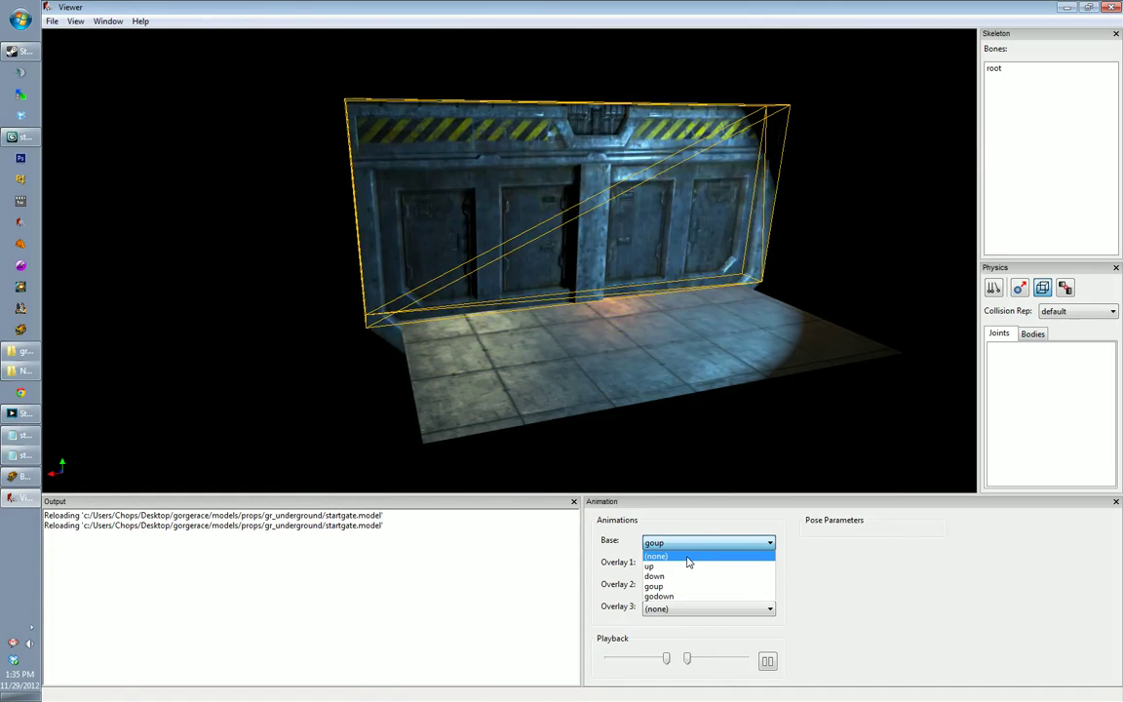
pyautogui.click(688, 553)
pyautogui.moveTo(678, 336); pyautogui.dragTo(576, 347)
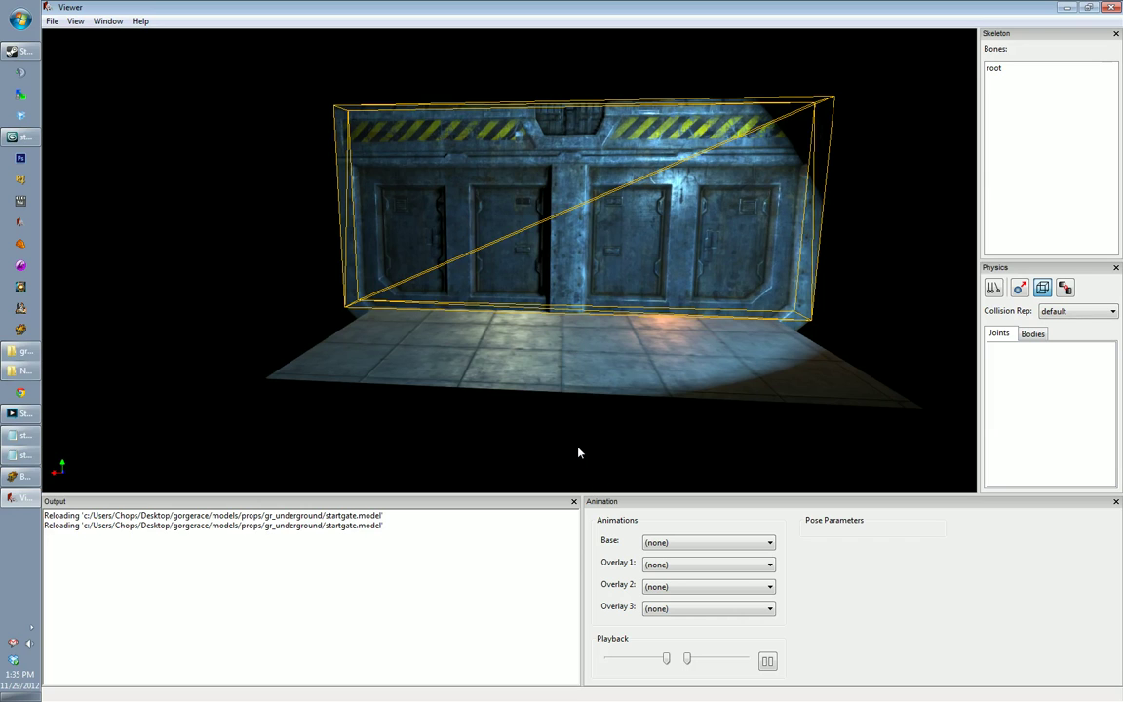
pyautogui.moveTo(578, 453); pyautogui.dragTo(632, 325)
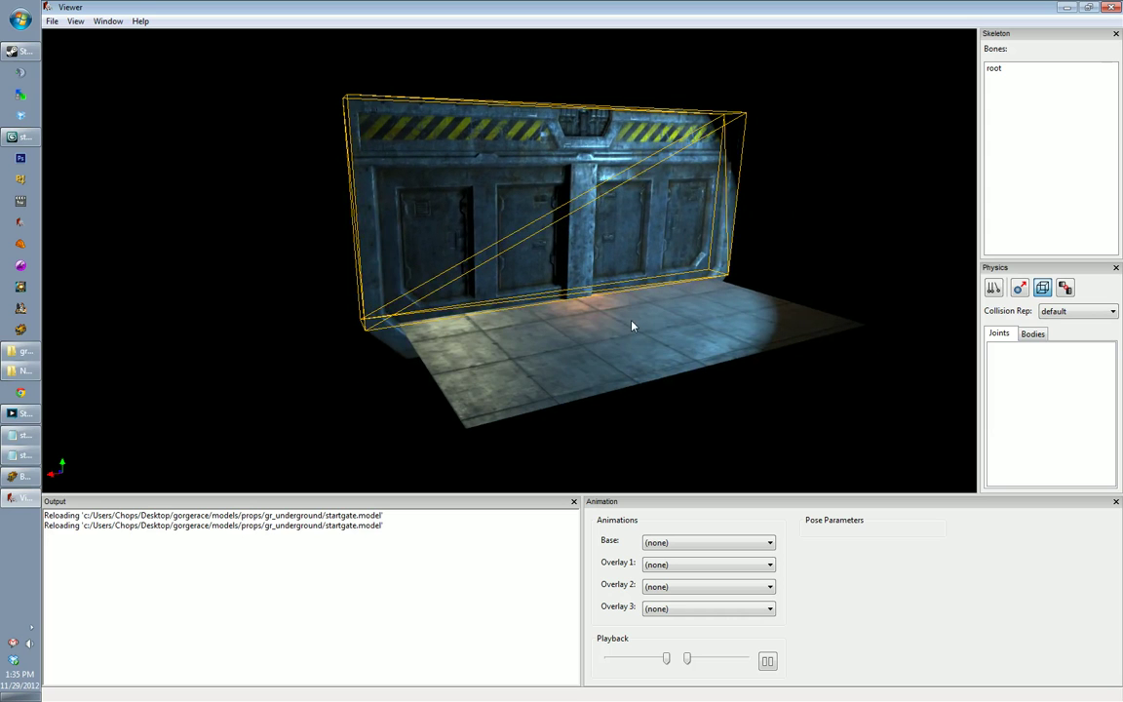
# Step: Show the Animation Graph window and enlarge it to make a spacious graph workspace
pyautogui.click(108, 21)
pyautogui.click(118, 48)
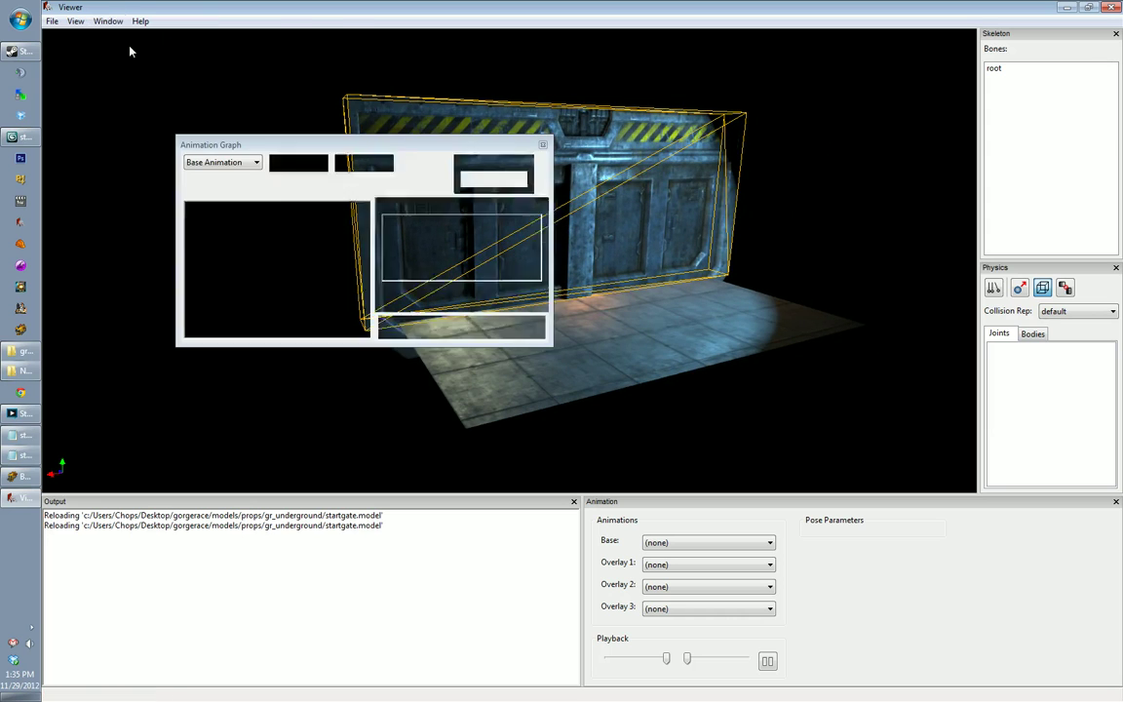
pyautogui.moveTo(383, 150); pyautogui.dragTo(516, 131)
pyautogui.click(108, 20)
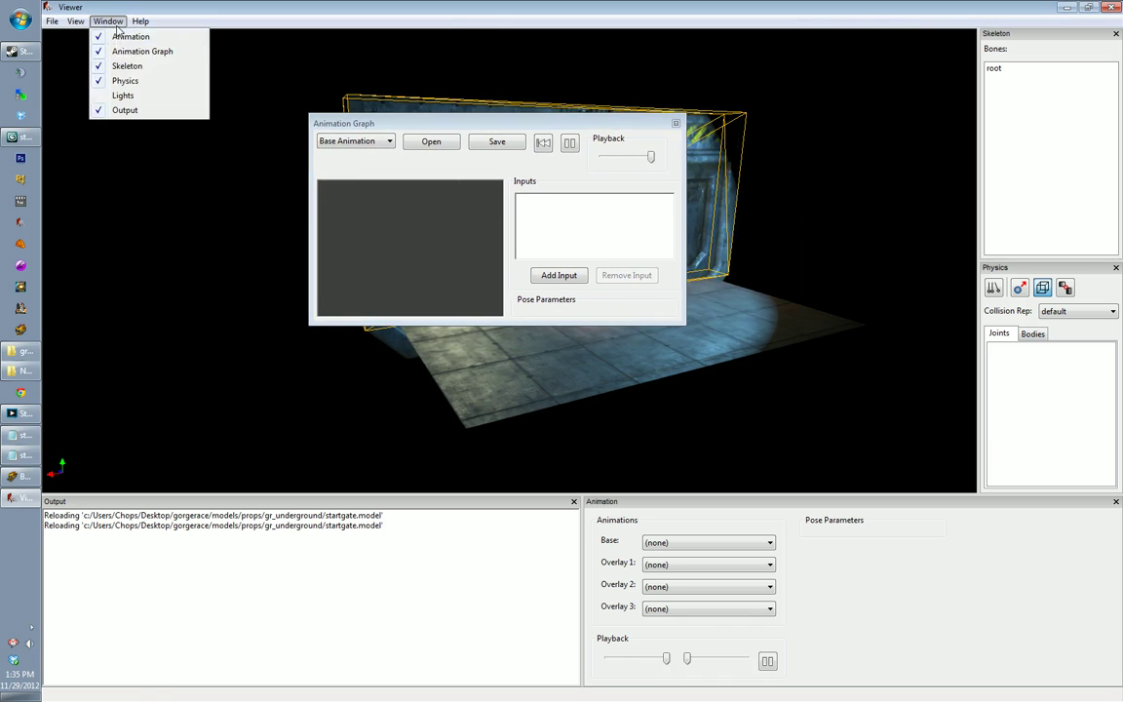
pyautogui.moveTo(413, 125); pyautogui.dragTo(462, 63)
pyautogui.moveTo(540, 264); pyautogui.dragTo(1055, 661)
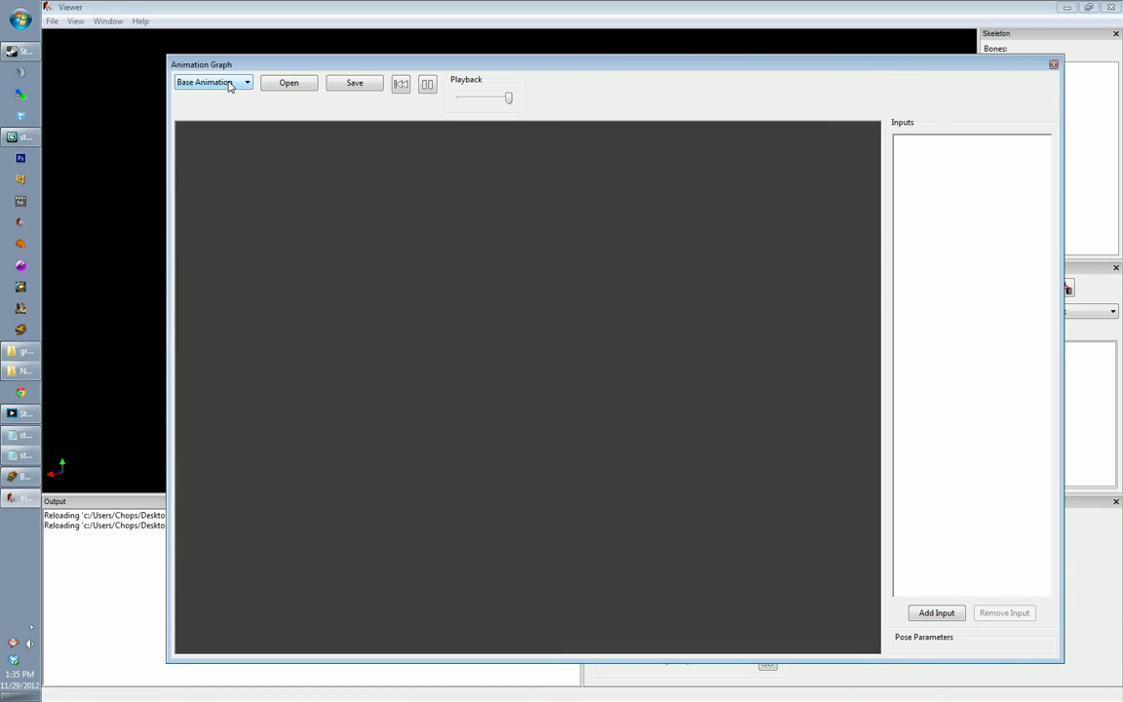
pyautogui.moveTo(483, 70); pyautogui.dragTo(472, 64)
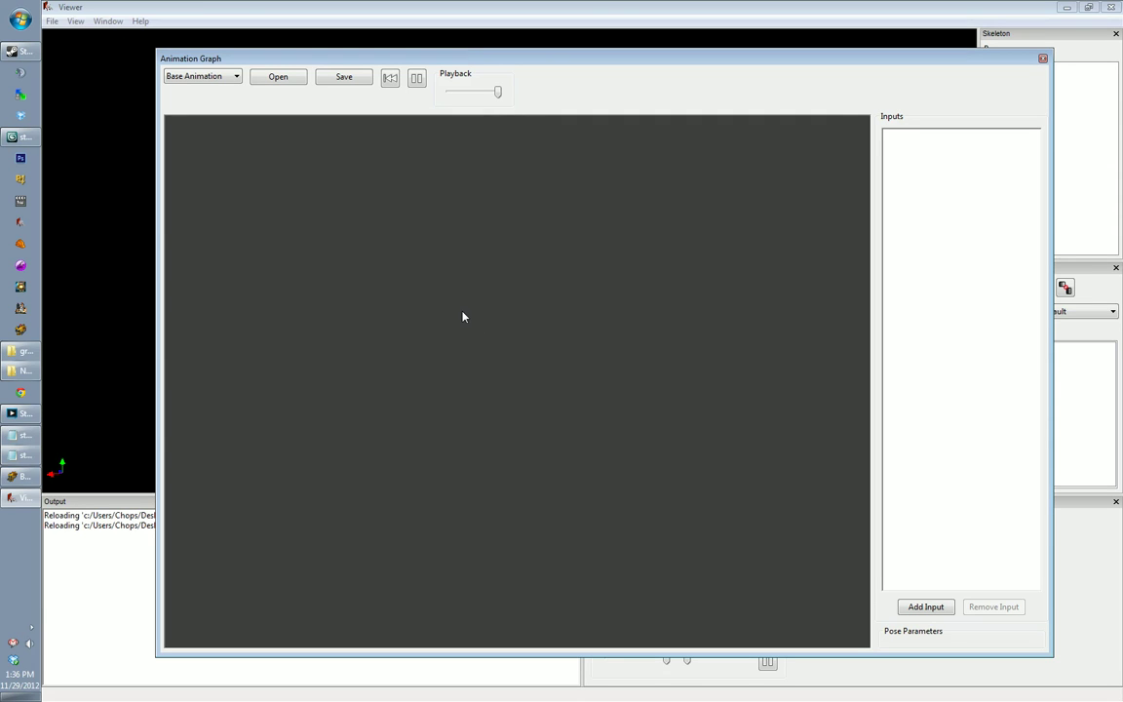
pyautogui.moveTo(627, 58); pyautogui.dragTo(629, 5)
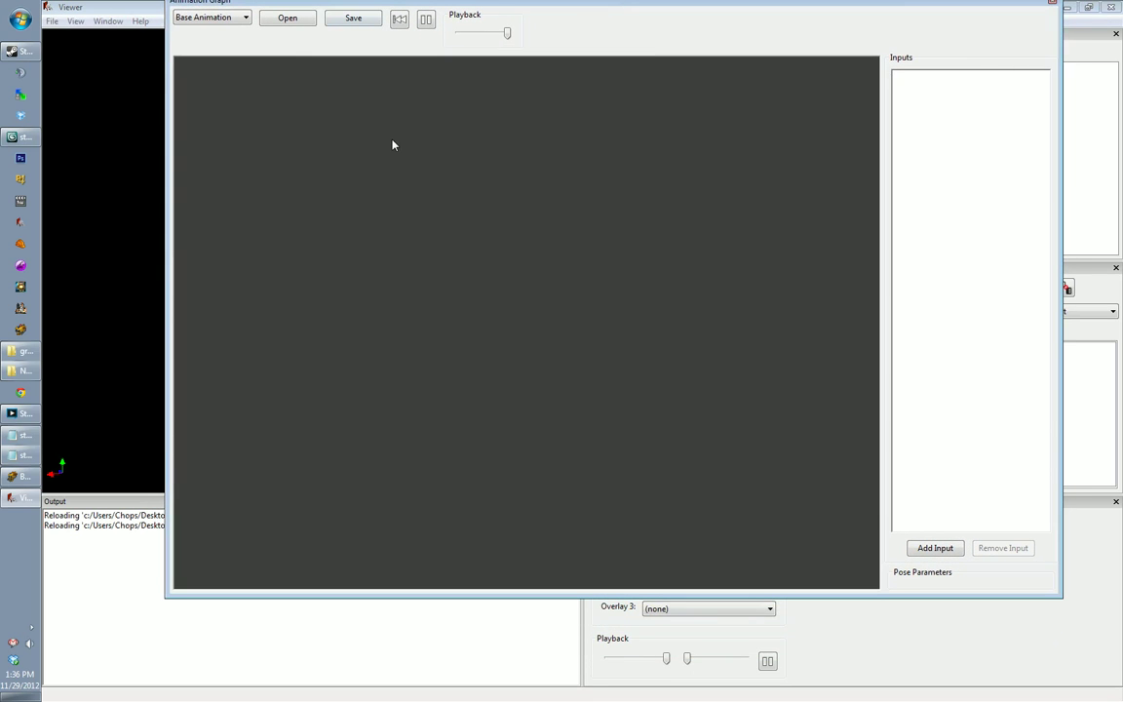
pyautogui.click(283, 19)
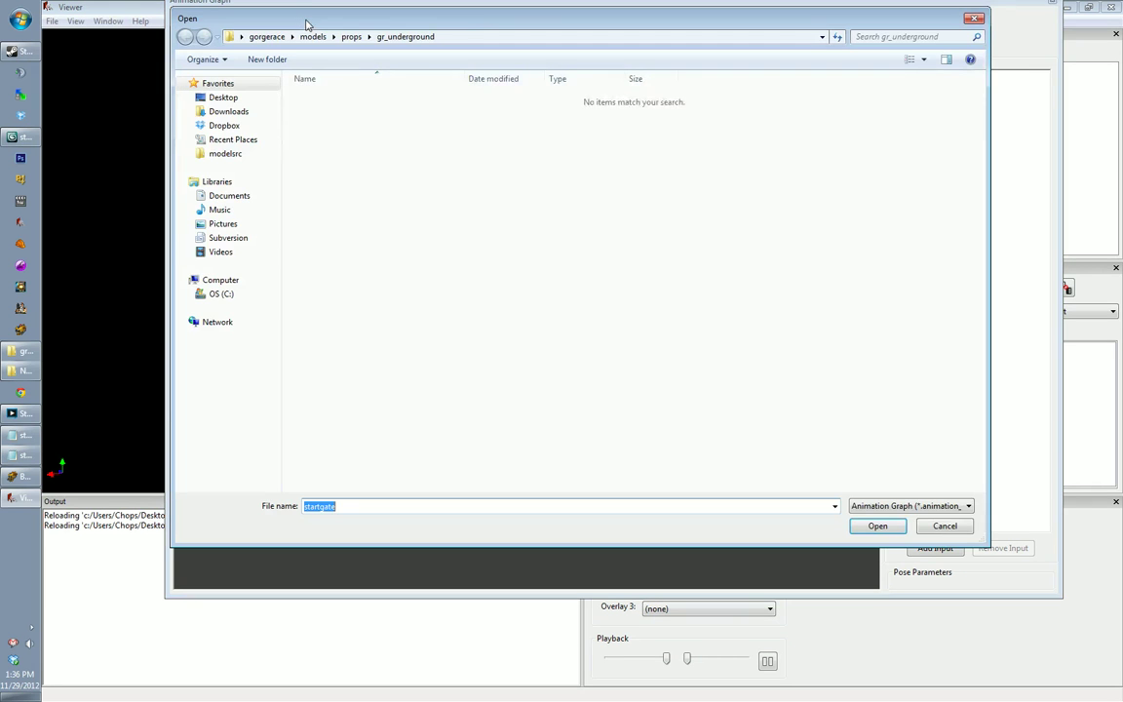
pyautogui.moveTo(473, 17); pyautogui.dragTo(478, 80)
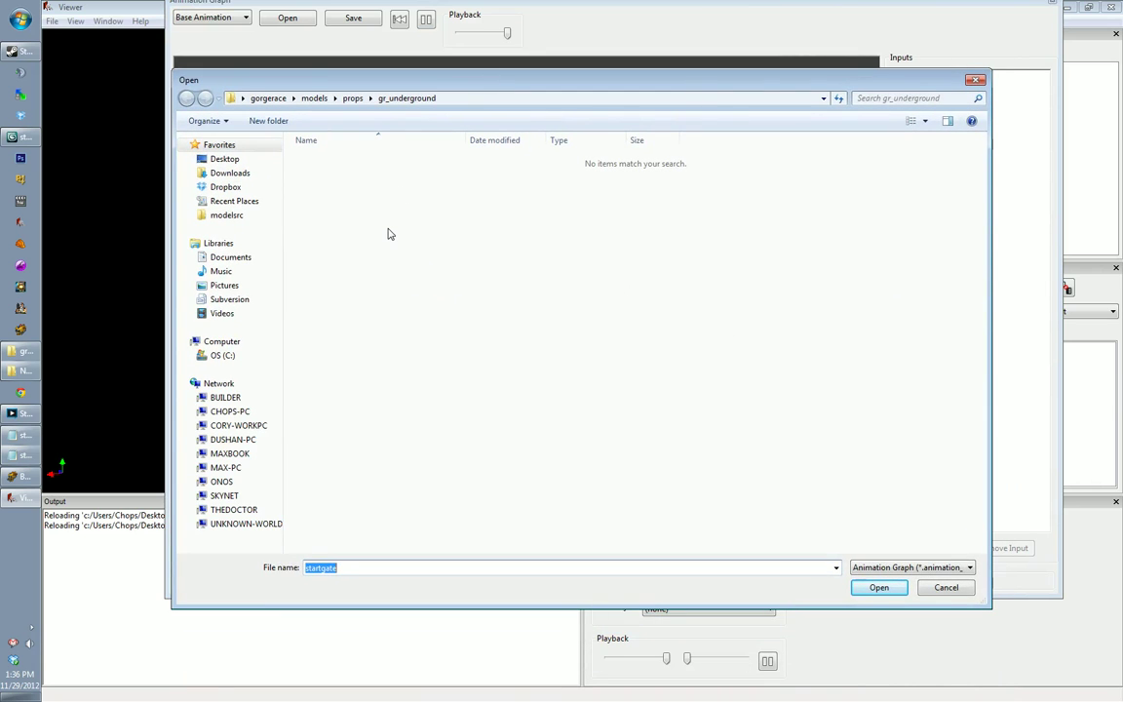
pyautogui.click(945, 587)
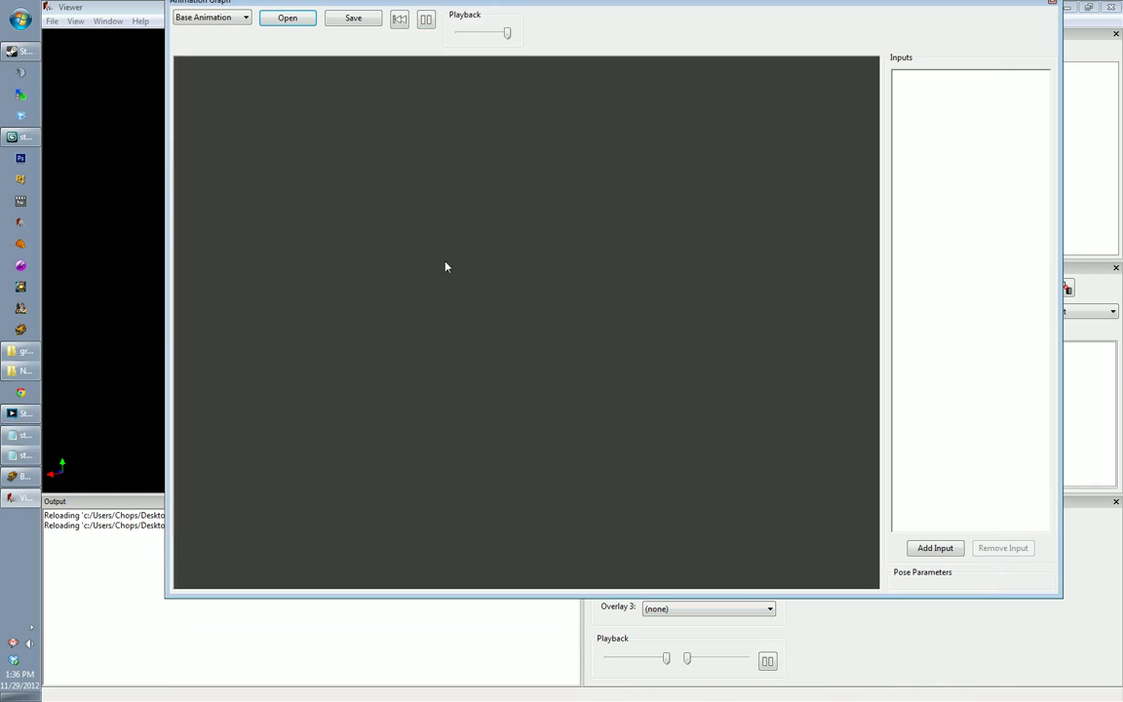
# Step: Save the empty animation graph in the gr_underground folder with the file name startgate.graph
pyautogui.click(365, 18)
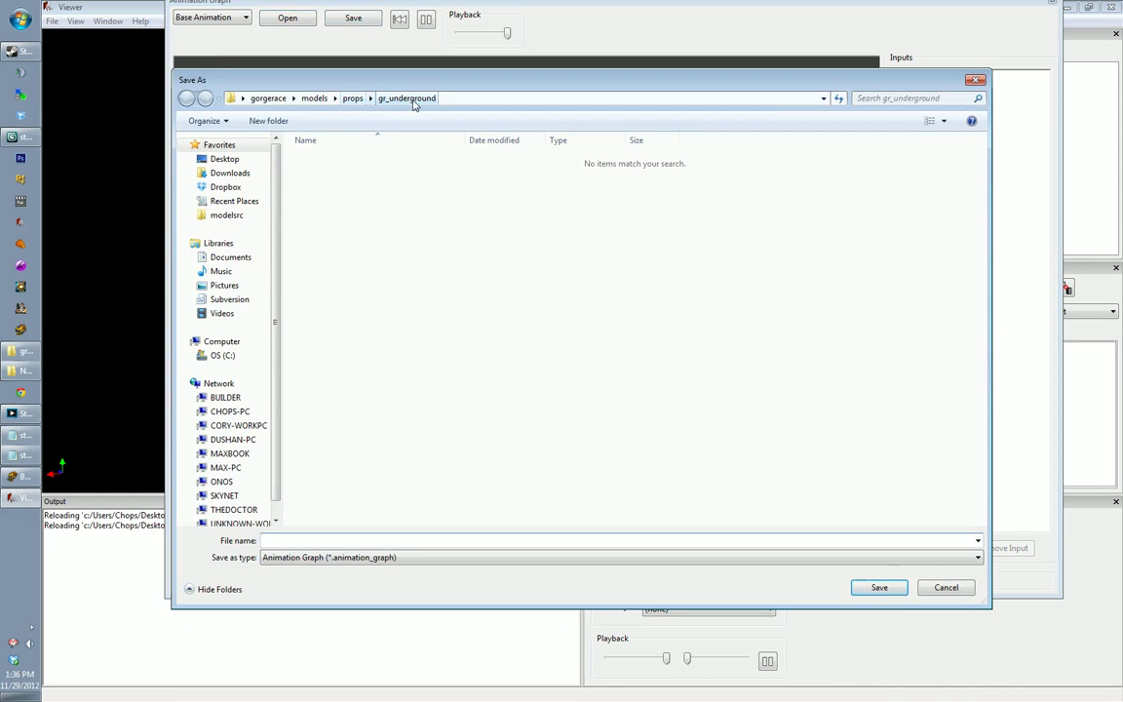
pyautogui.moveTo(380, 79); pyautogui.dragTo(380, 94)
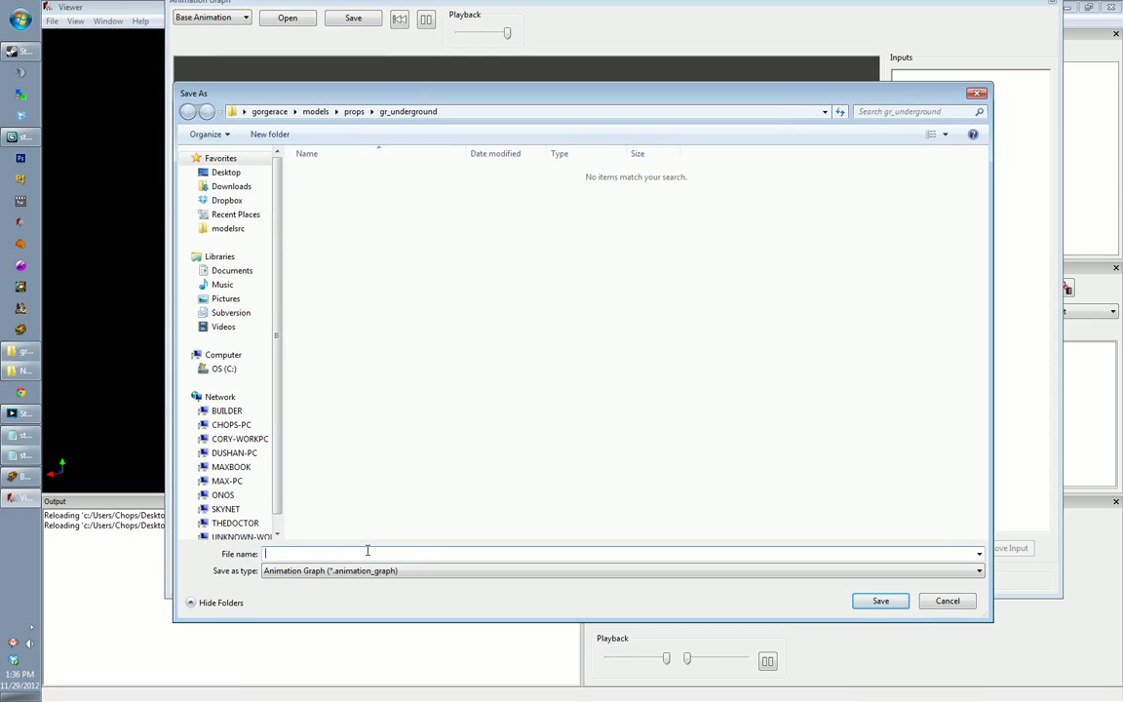
pyautogui.write('startgat')
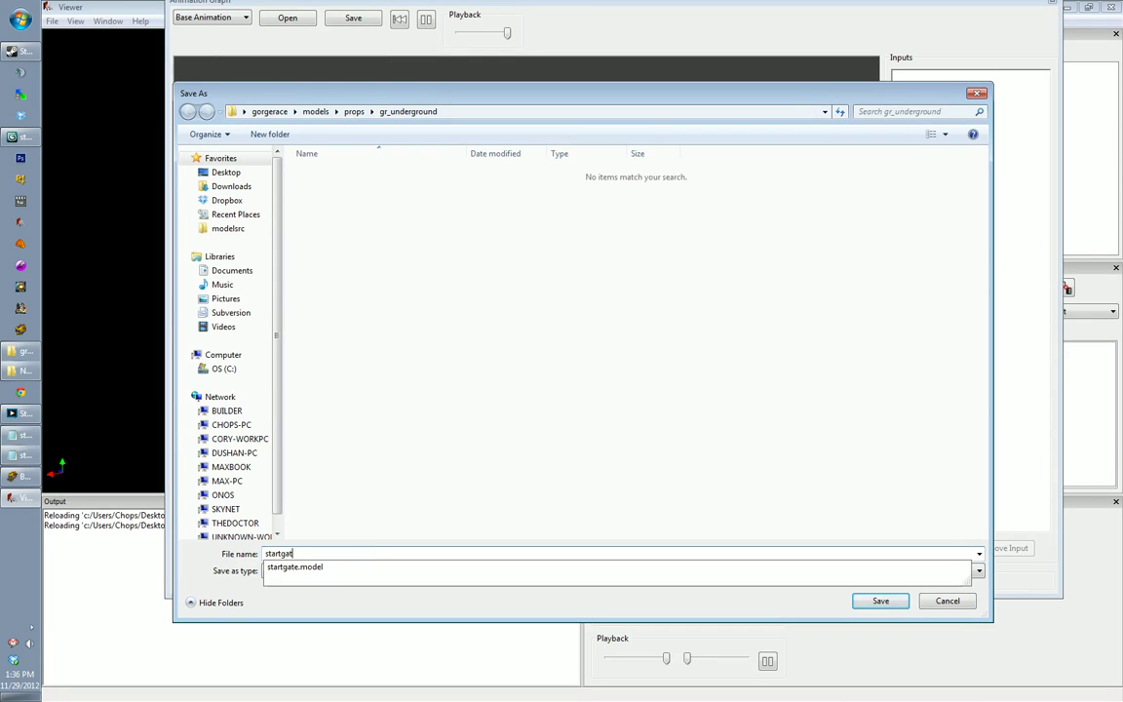
pyautogui.write('e.an')
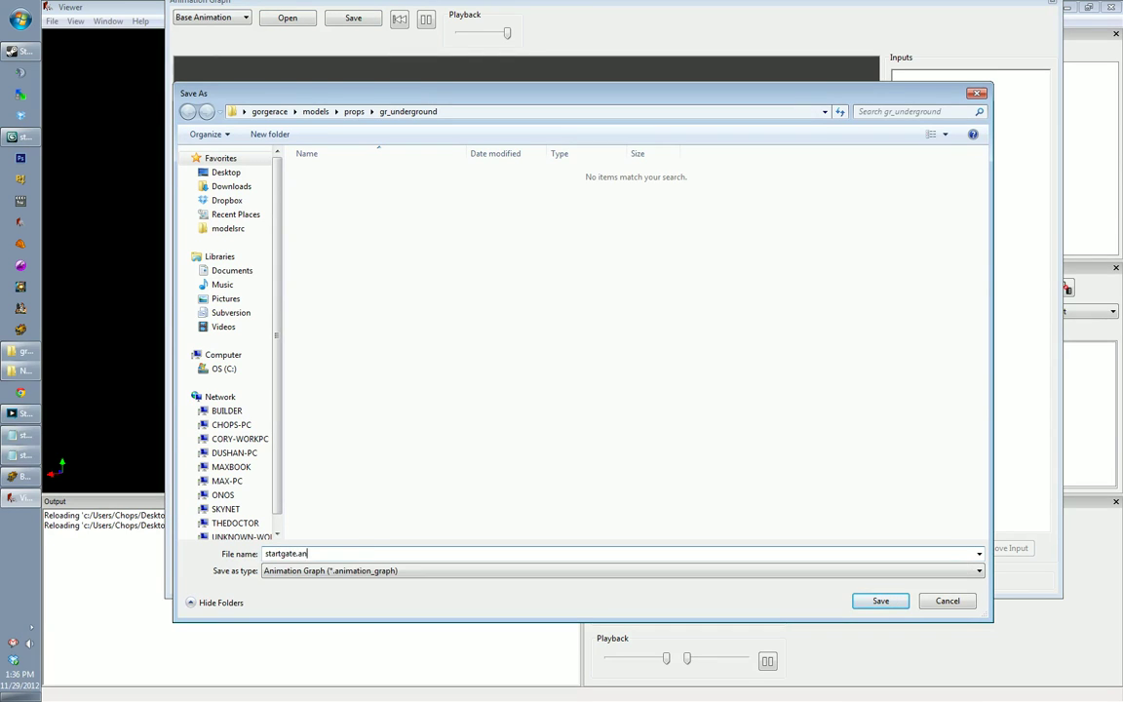
pyautogui.press('BackSpace')
pyautogui.press('BackSpace')
pyautogui.write('graph')
pyautogui.press('Return')
pyautogui.moveTo(599, 4); pyautogui.dragTo(571, 101)
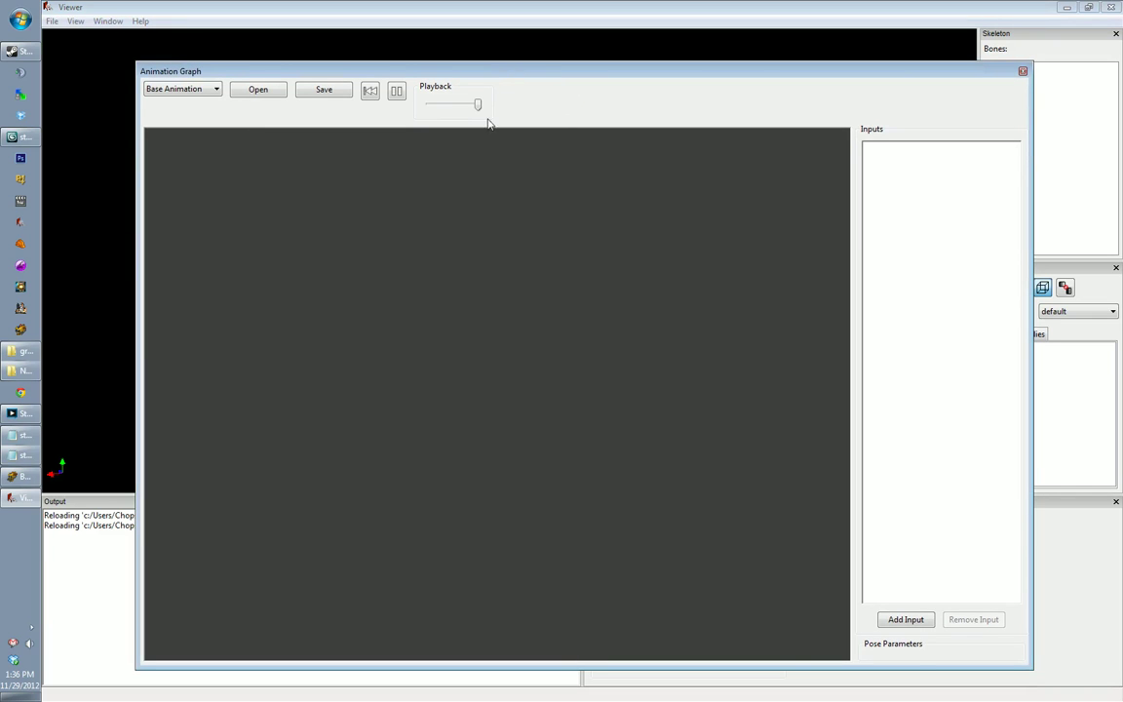
pyautogui.moveTo(512, 76); pyautogui.dragTo(513, 73)
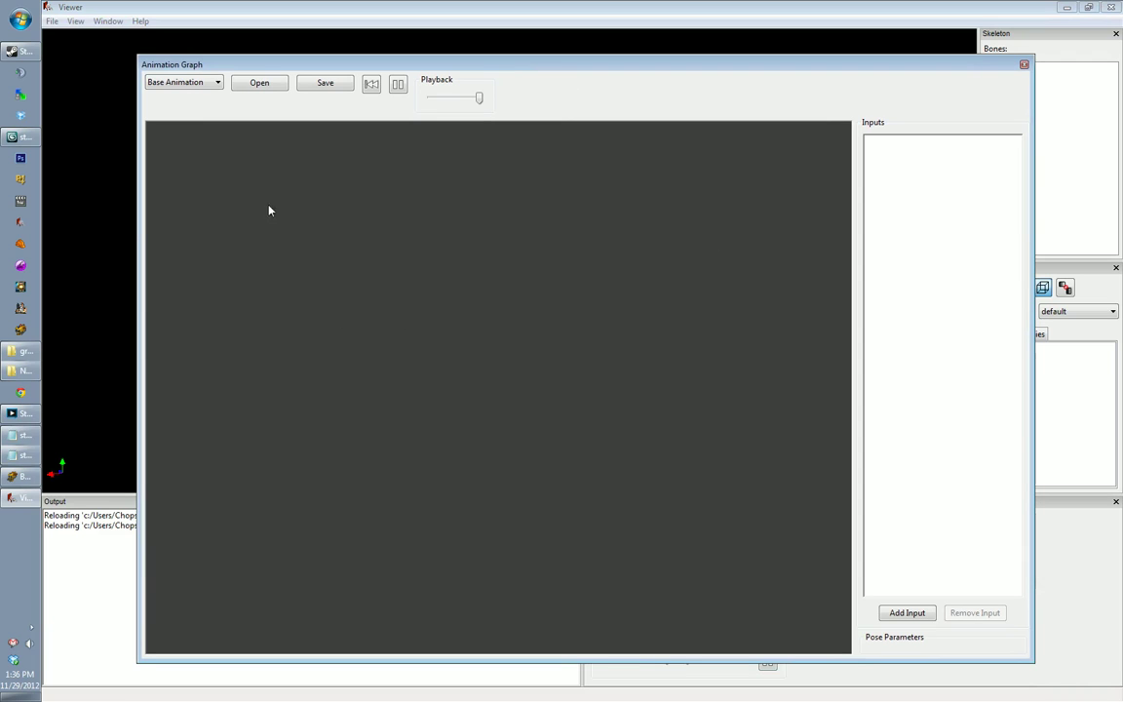
# Step: Add four animation nodes to the empty graph and line them up in one horizontal row
pyautogui.rightClick(292, 316)
pyautogui.click(339, 317)
pyautogui.moveTo(351, 326); pyautogui.dragTo(317, 321)
pyautogui.rightClick(432, 313)
pyautogui.click(466, 319)
pyautogui.rightClick(577, 313)
pyautogui.click(604, 317)
pyautogui.moveTo(605, 317); pyautogui.dragTo(592, 316)
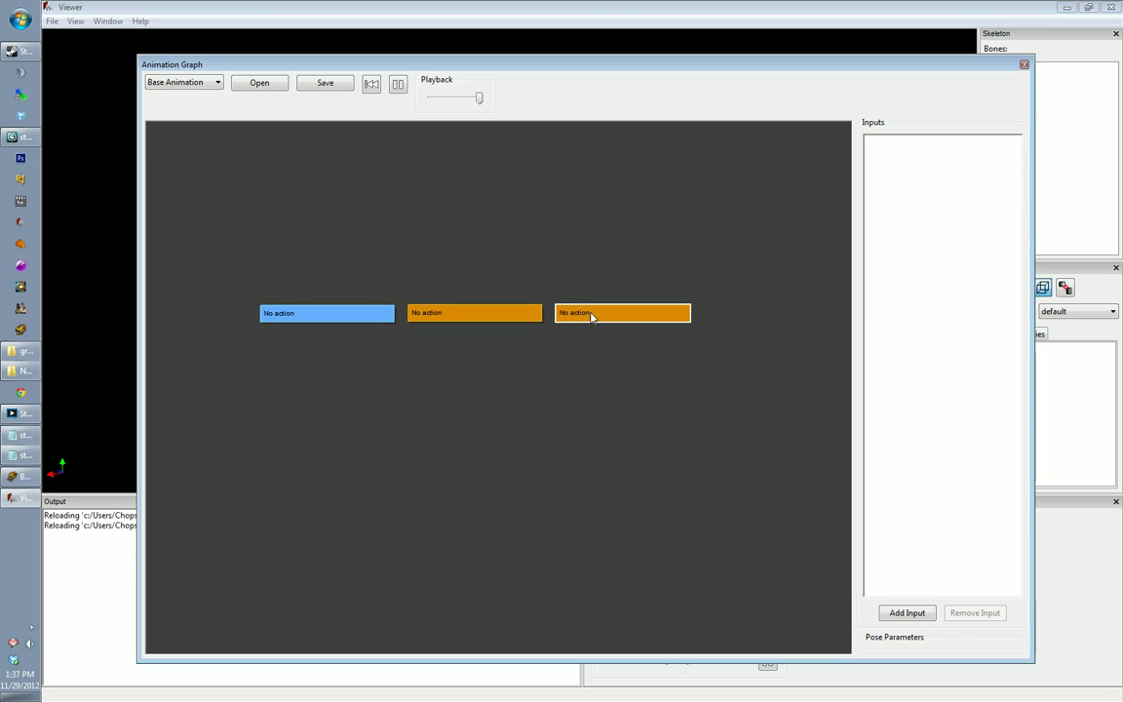
pyautogui.rightClick(715, 311)
pyautogui.click(747, 319)
pyautogui.moveTo(746, 321); pyautogui.dragTo(737, 316)
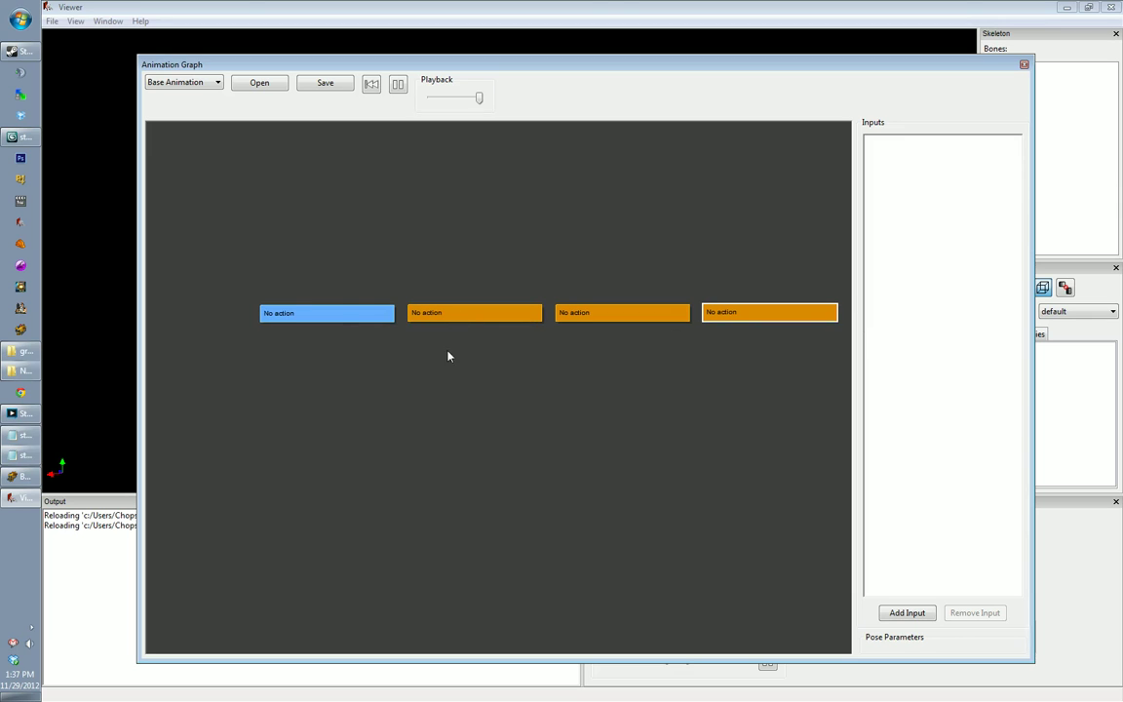
# Step: Set the first node's action to Play Animation with the up animation
pyautogui.click(349, 319)
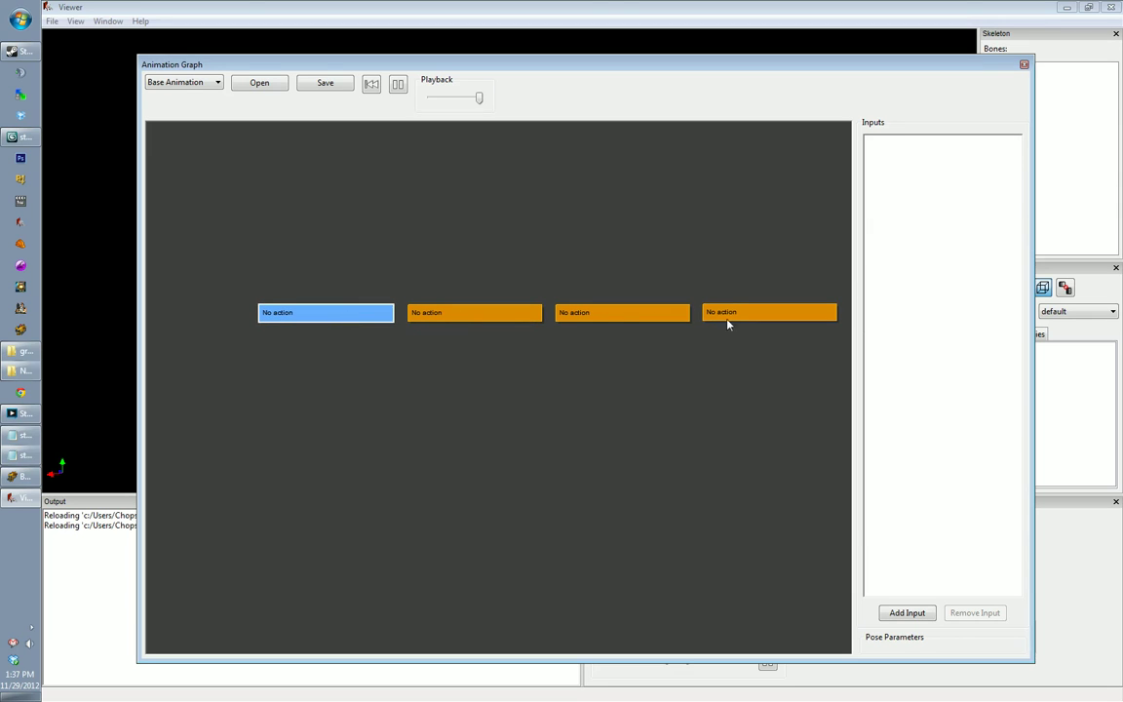
pyautogui.doubleClick(343, 315)
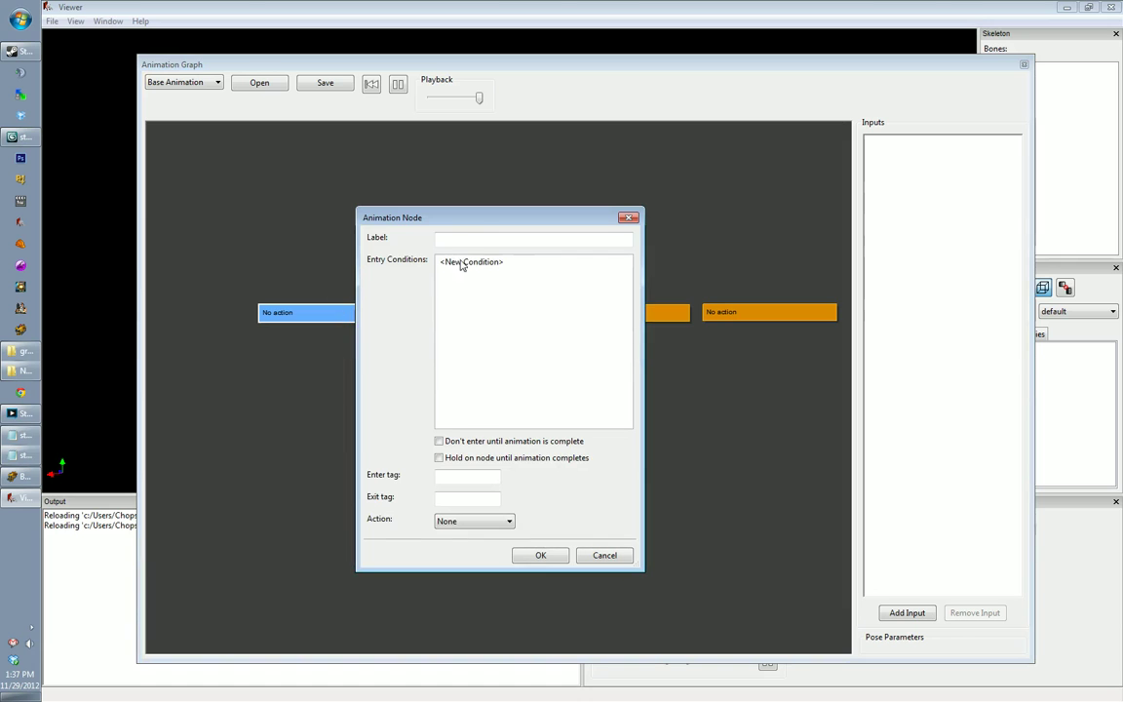
pyautogui.moveTo(459, 217); pyautogui.dragTo(517, 166)
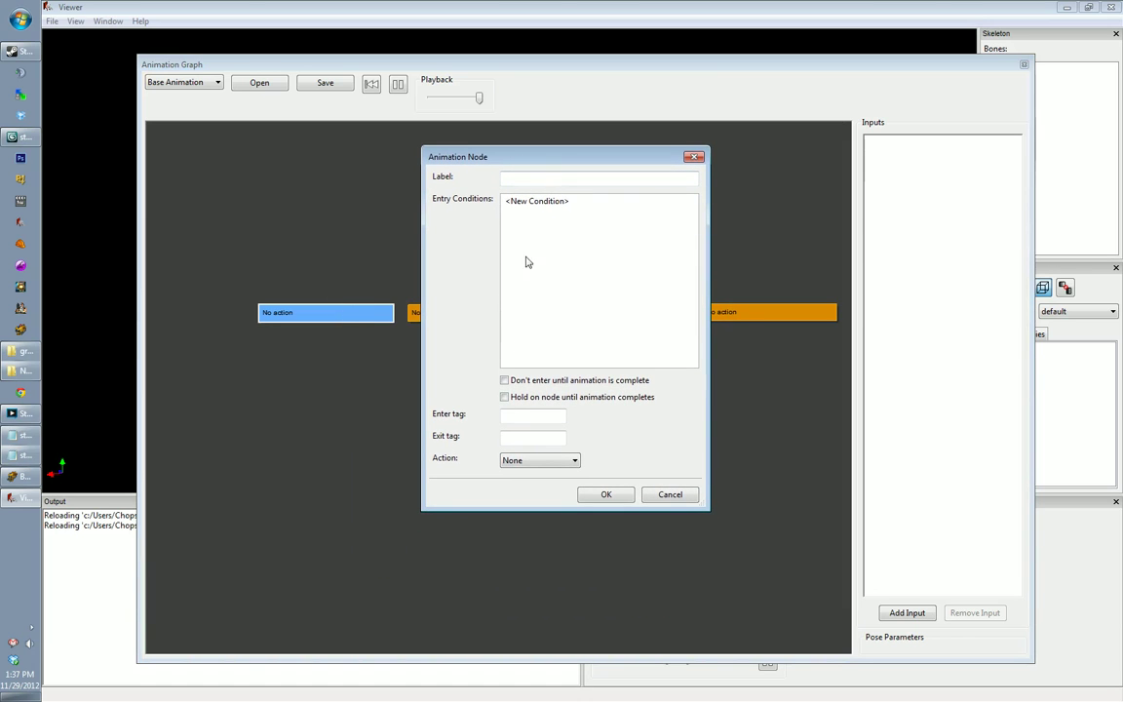
pyautogui.click(515, 460)
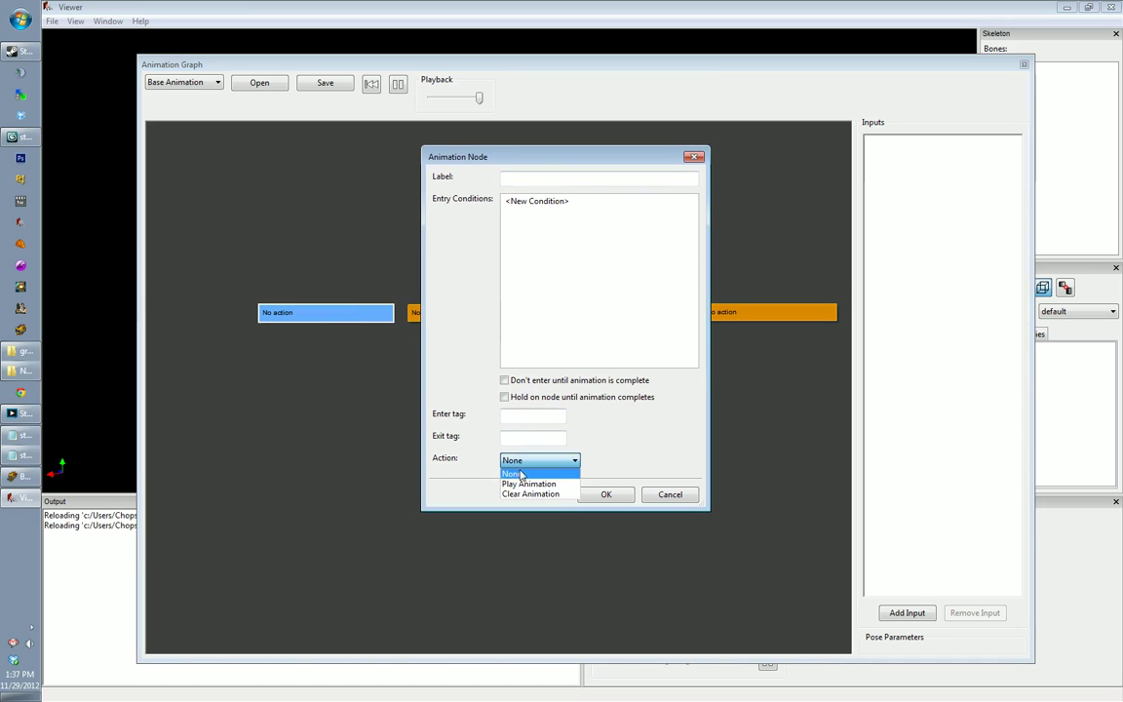
pyautogui.click(525, 484)
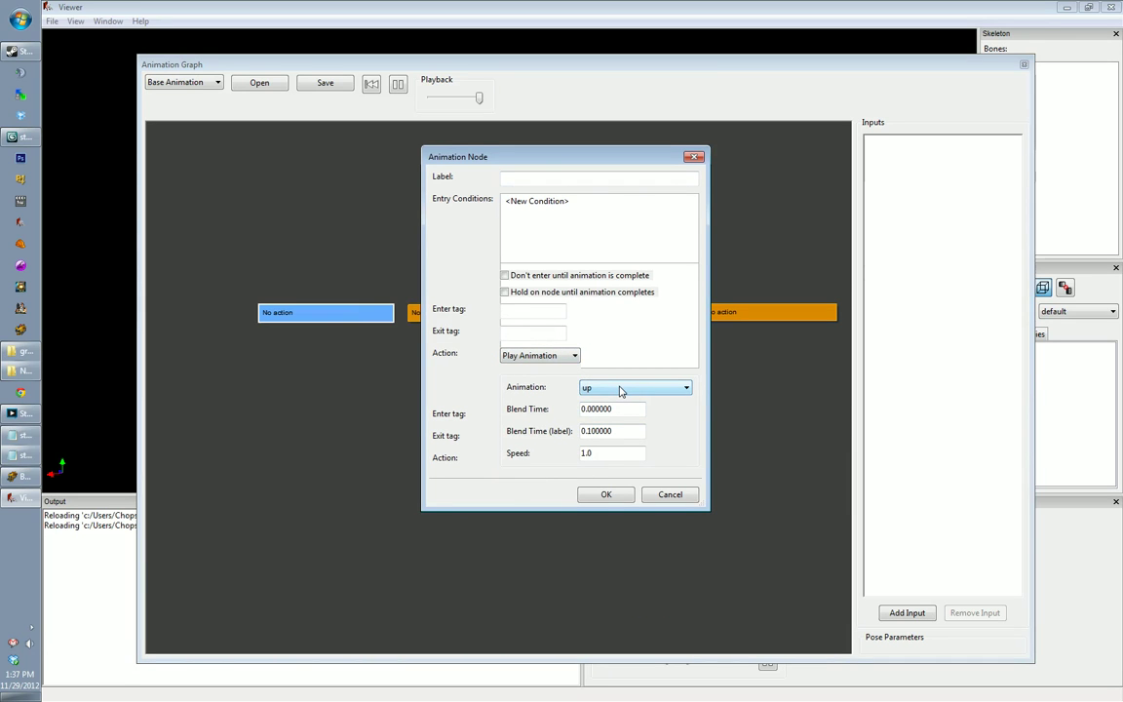
pyautogui.click(620, 389)
pyautogui.click(615, 402)
# Step: Label the first node up, keep its Play Animation action and blend times, and apply the node settings
pyautogui.moveTo(560, 164)
pyautogui.mouseDown()
pyautogui.moveTo(579, 168)
pyautogui.moveTo(566, 171)
pyautogui.moveTo(568, 156)
pyautogui.mouseUp()
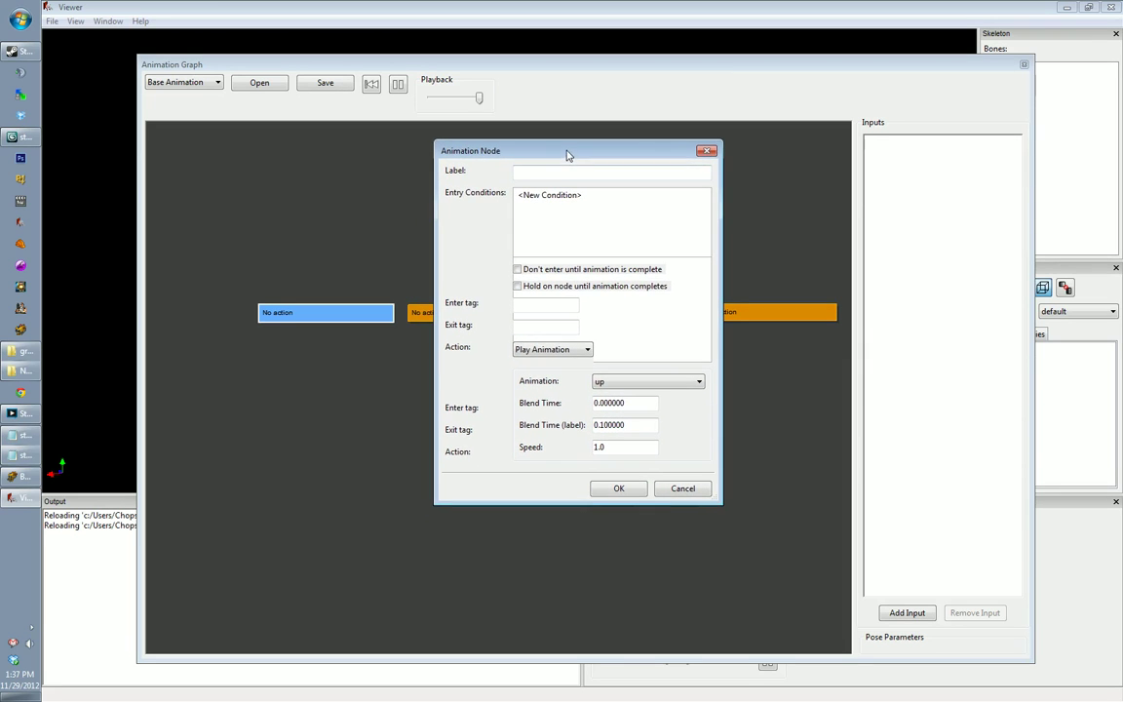
pyautogui.click(557, 174)
pyautogui.click(569, 195)
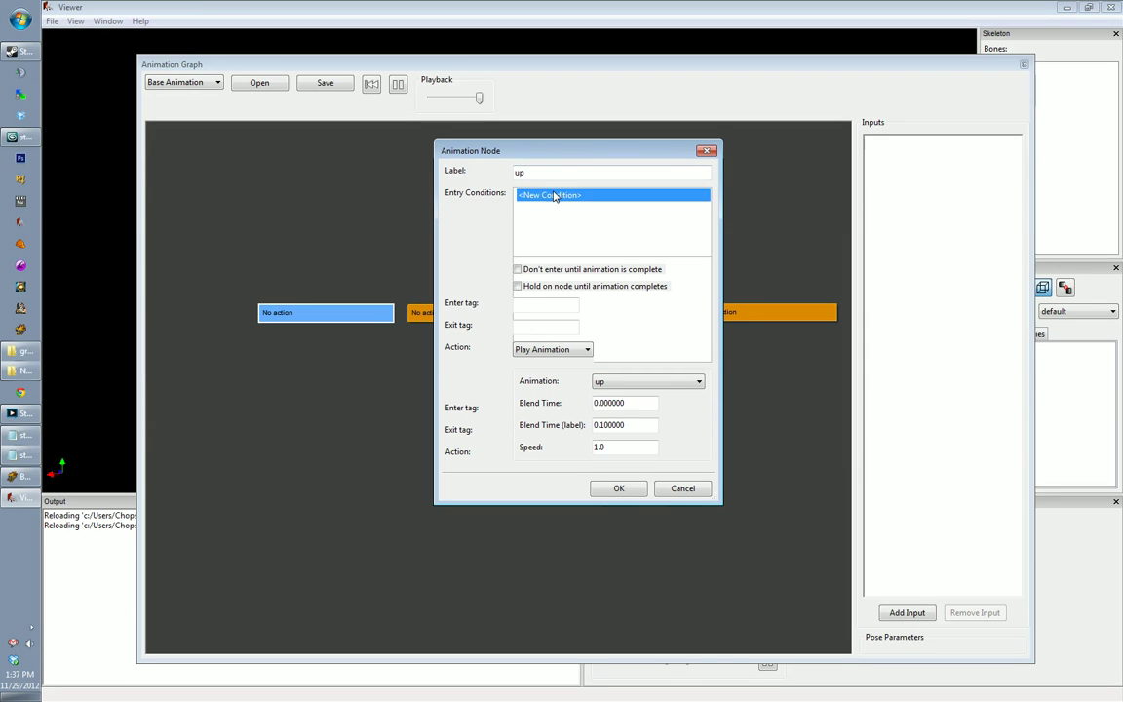
pyautogui.click(585, 213)
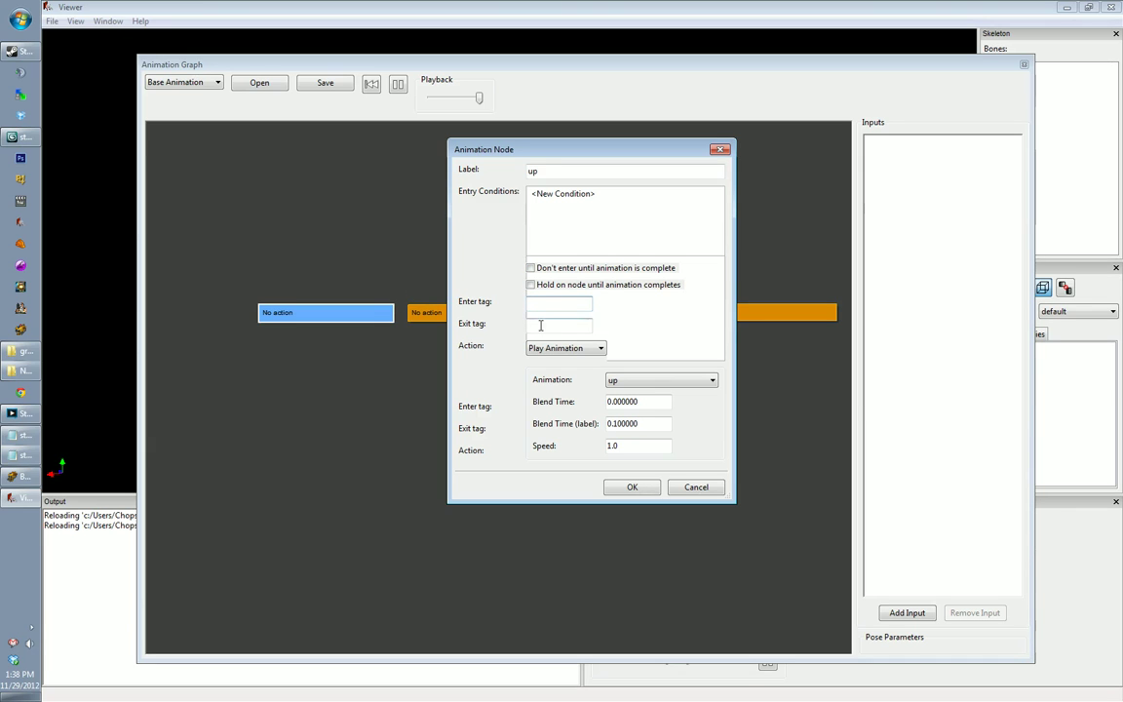
pyautogui.click(567, 350)
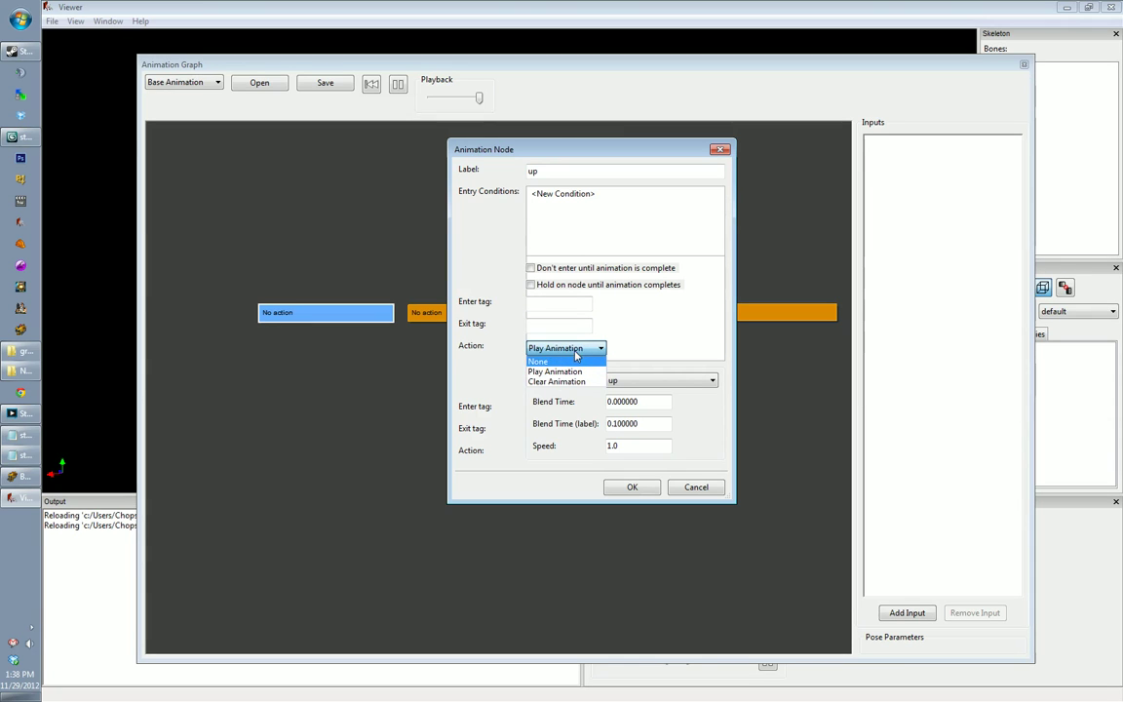
pyautogui.click(575, 371)
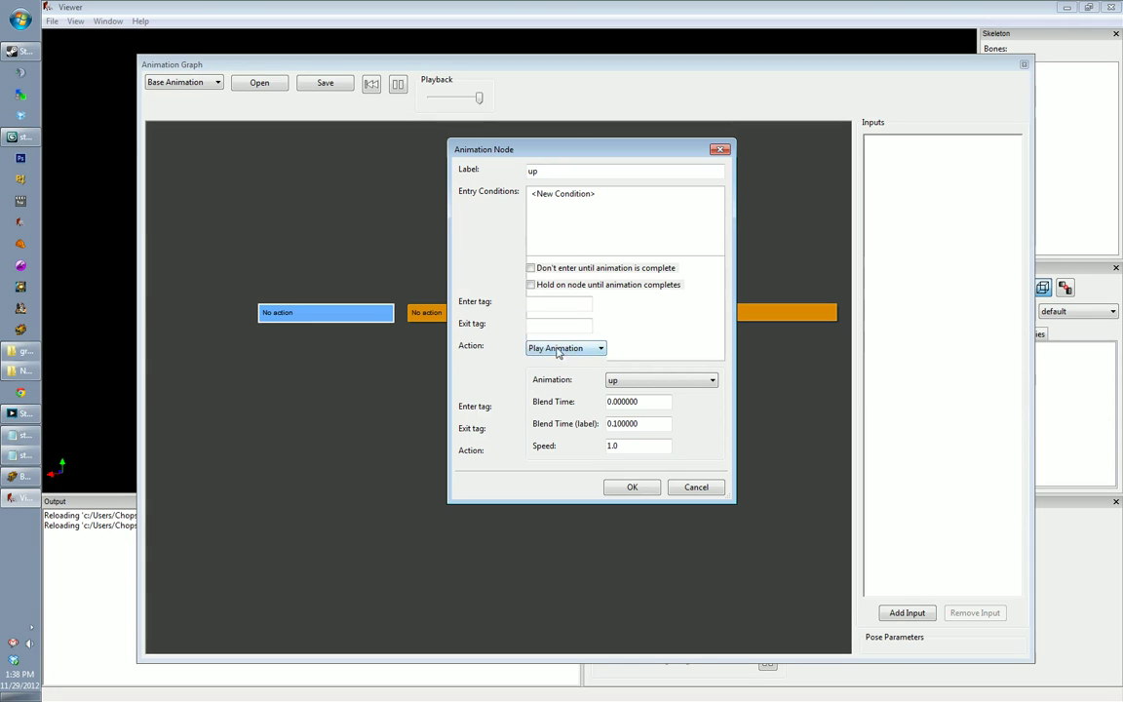
pyautogui.press('Tab')
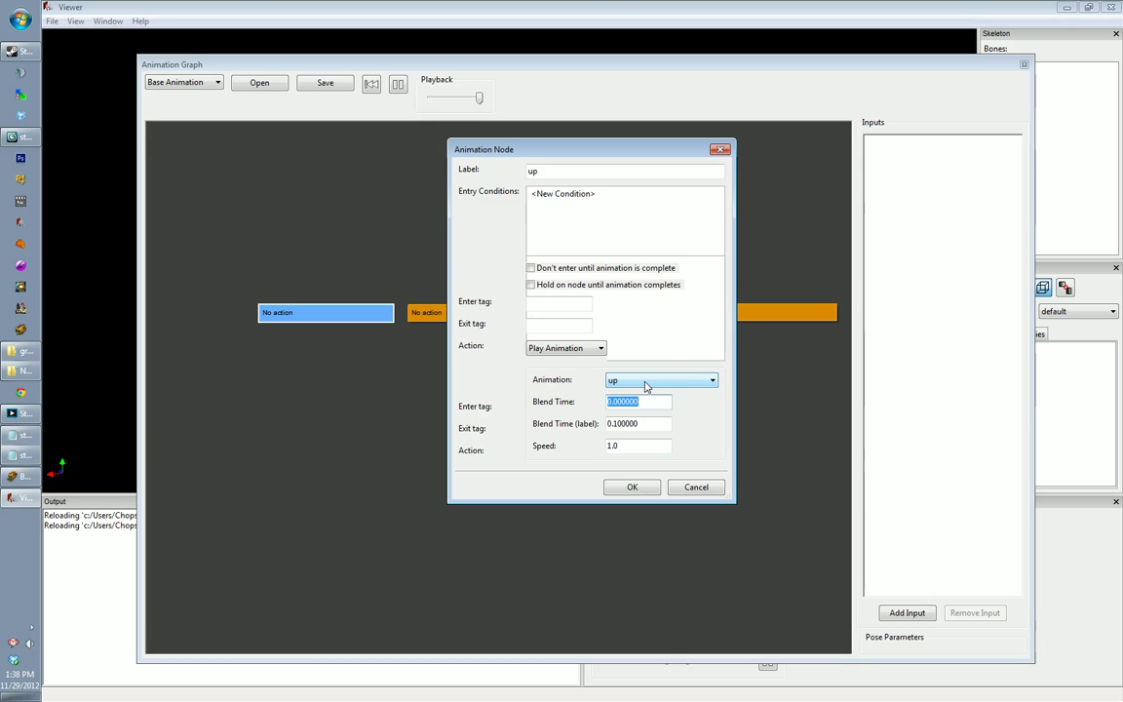
pyautogui.click(639, 423)
pyautogui.moveTo(640, 424); pyautogui.dragTo(599, 425)
pyautogui.moveTo(600, 151); pyautogui.dragTo(575, 156)
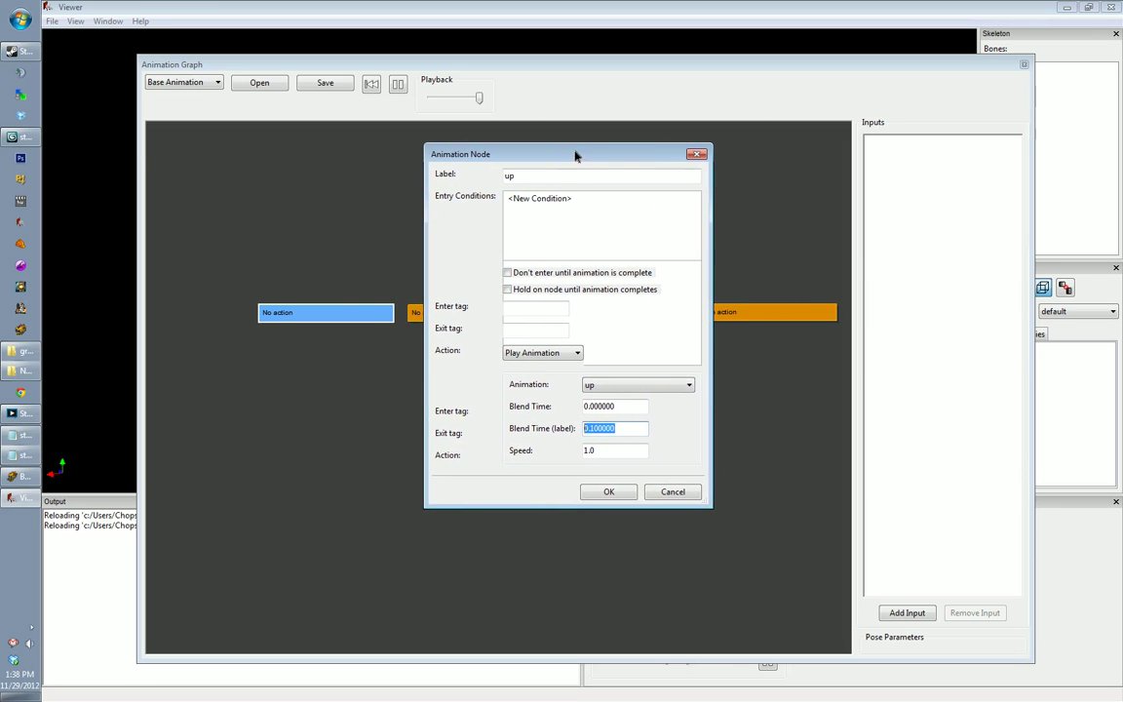
pyautogui.click(625, 495)
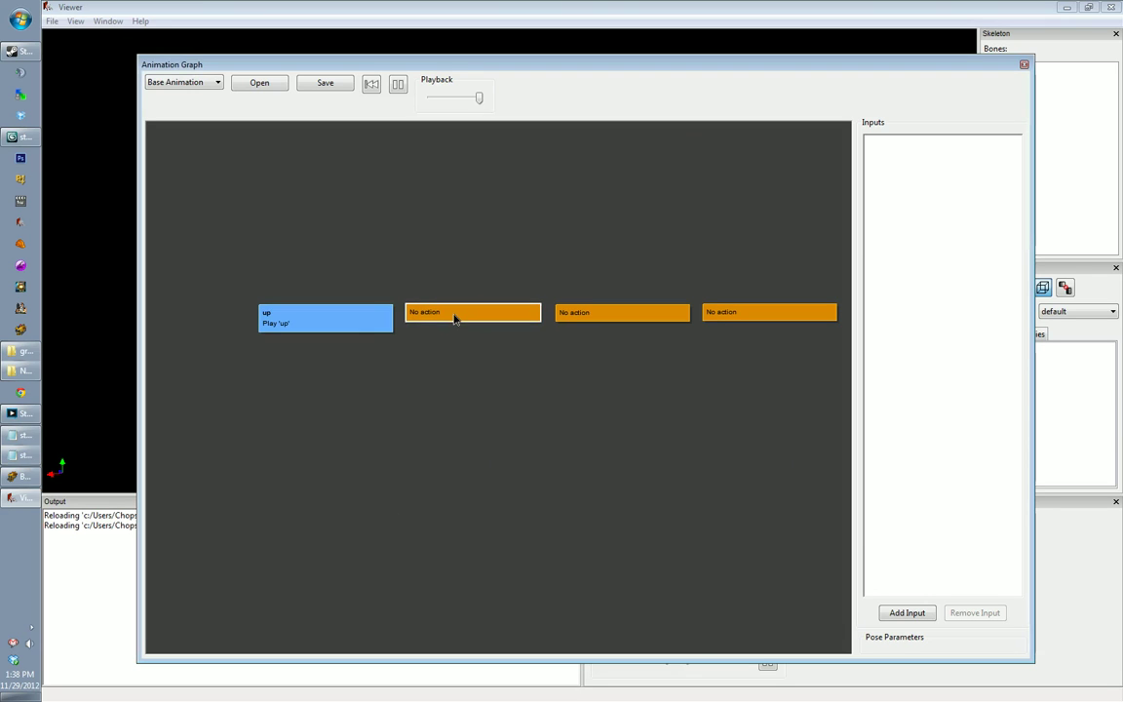
# Step: Link the up node and the unlabeled node beside it in both directions, and rearrange the two nodes to show the links
pyautogui.moveTo(363, 330); pyautogui.dragTo(419, 321)
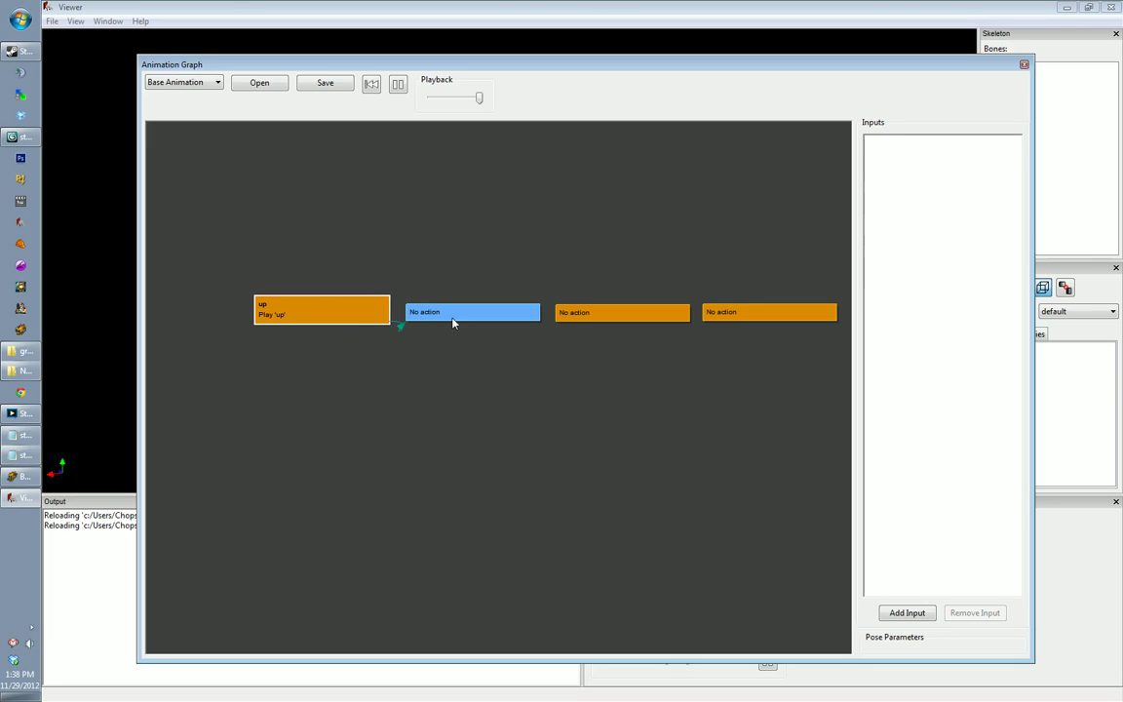
pyautogui.moveTo(431, 314); pyautogui.dragTo(433, 372)
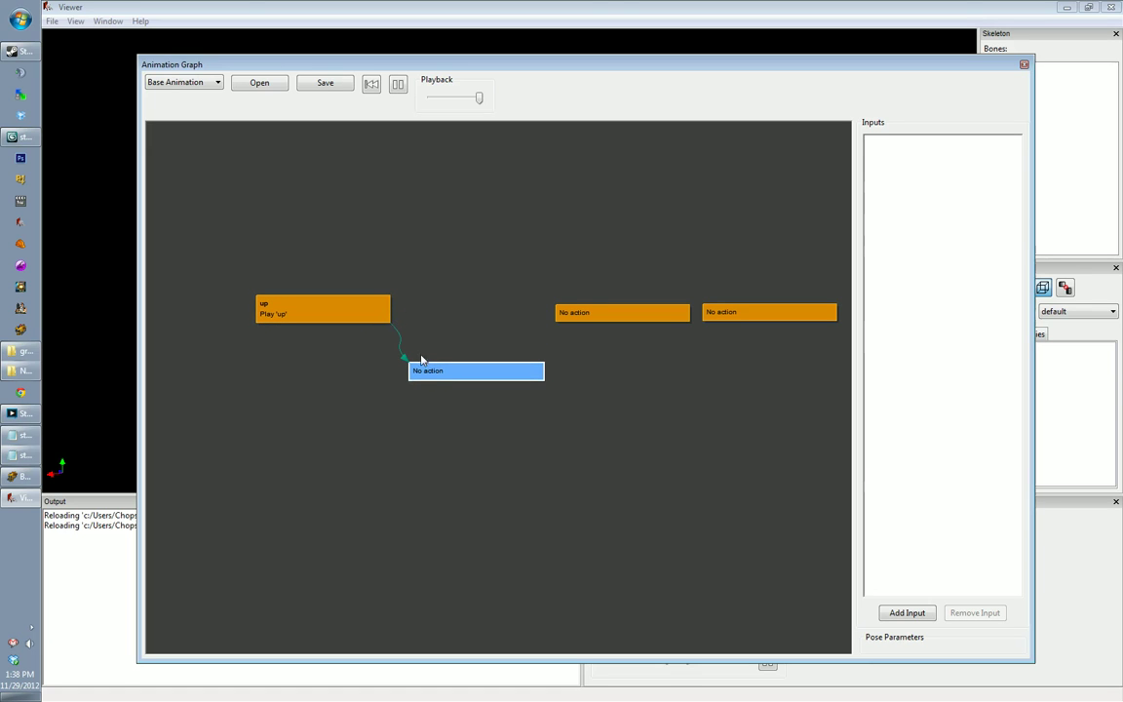
pyautogui.moveTo(431, 373); pyautogui.dragTo(435, 388)
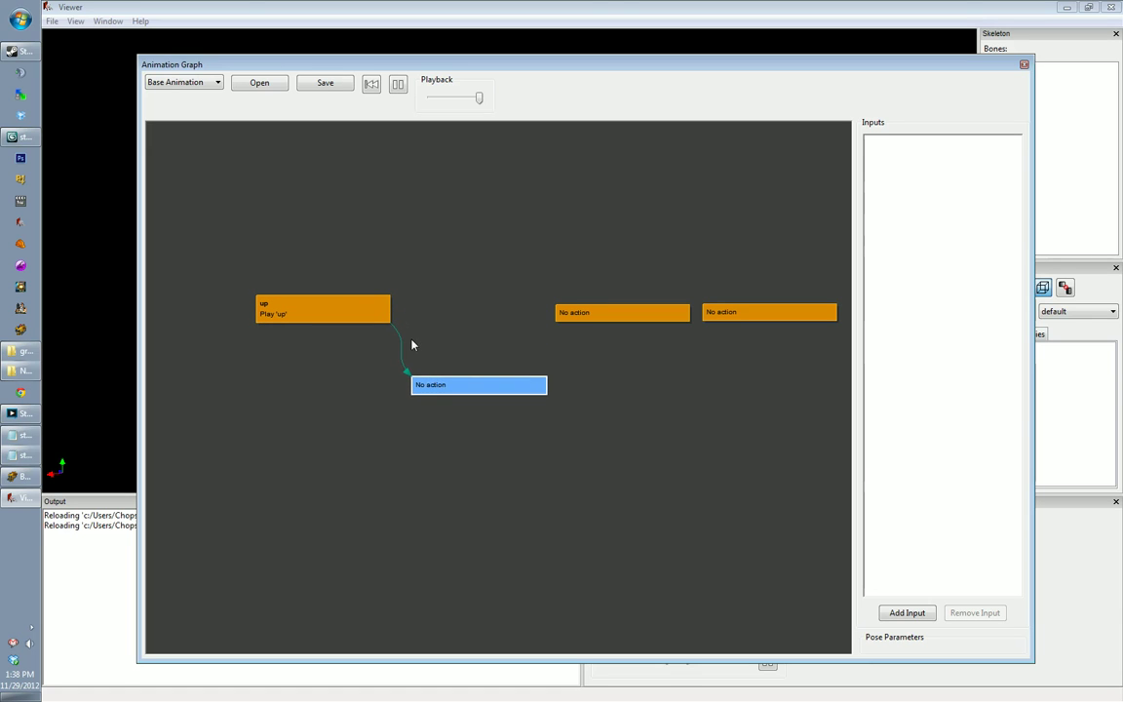
pyautogui.doubleClick(473, 391)
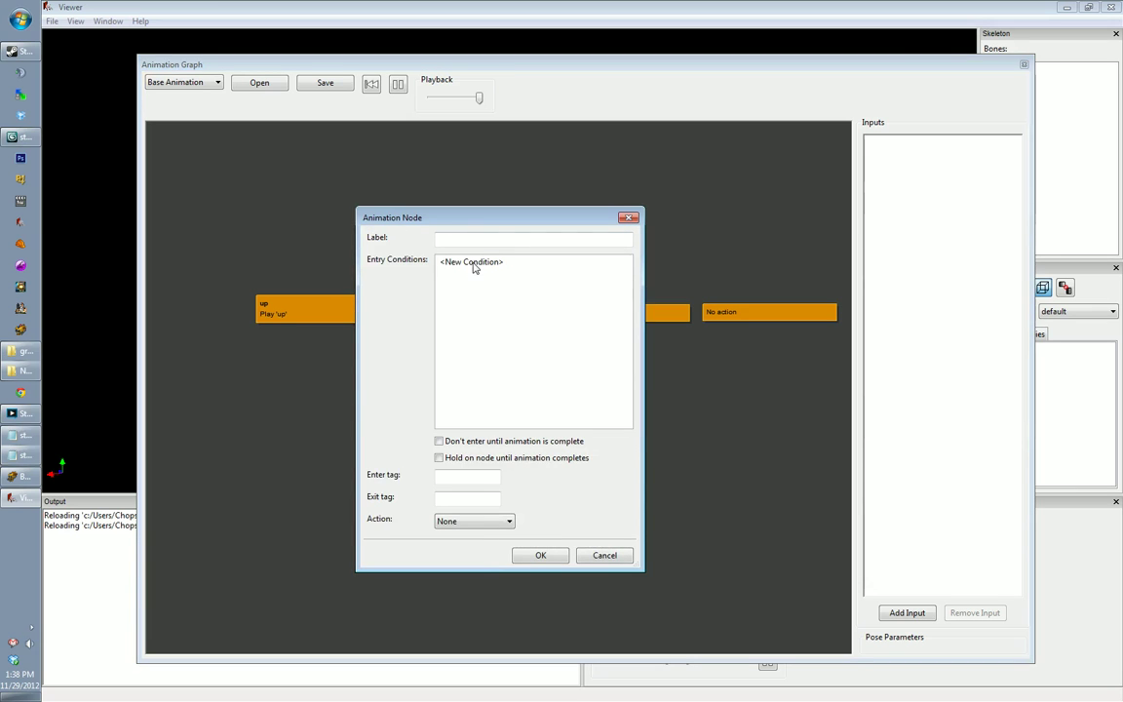
pyautogui.click(584, 547)
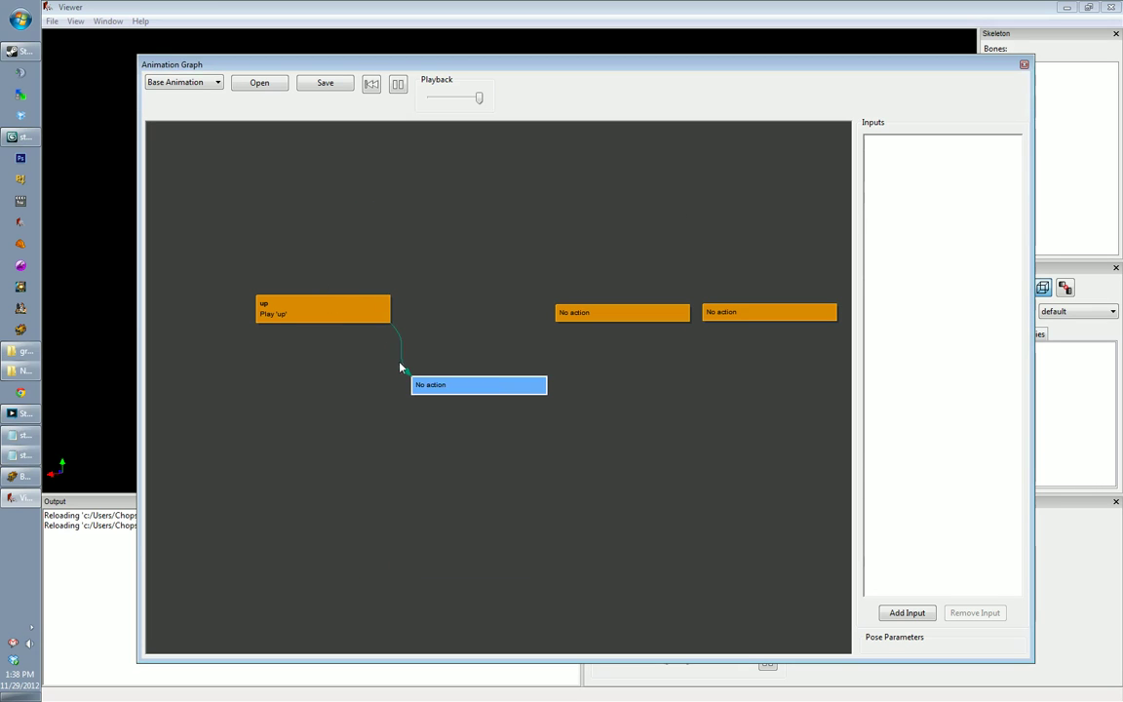
pyautogui.moveTo(495, 387); pyautogui.dragTo(510, 388)
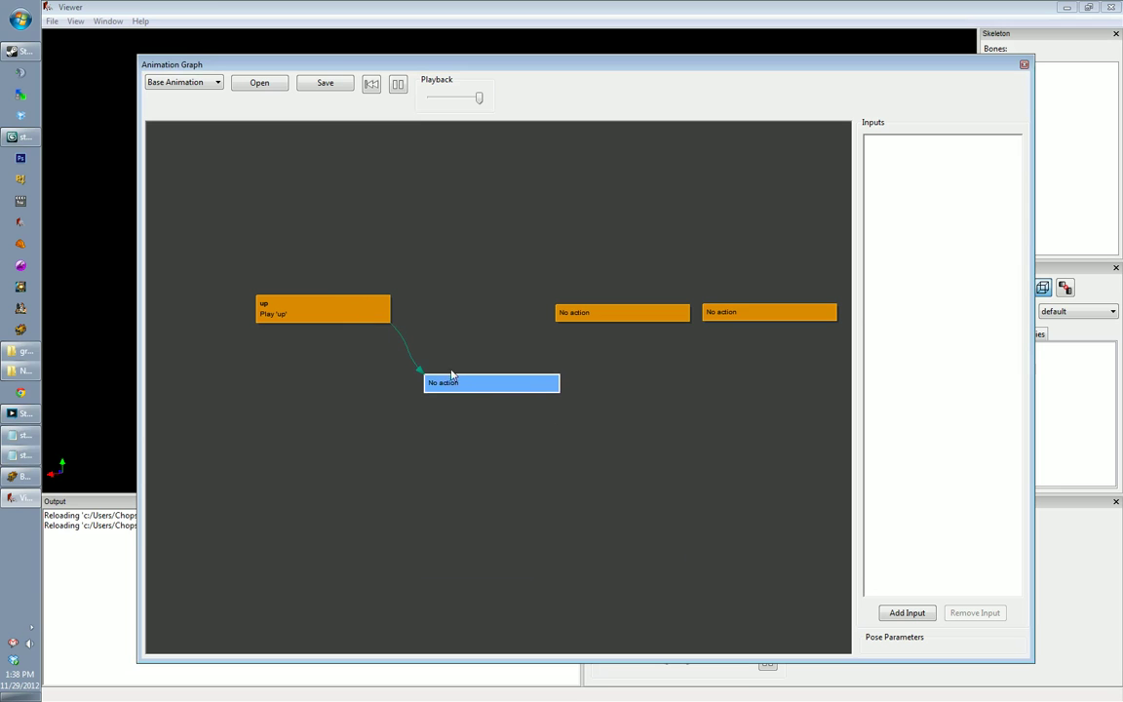
pyautogui.click(329, 303)
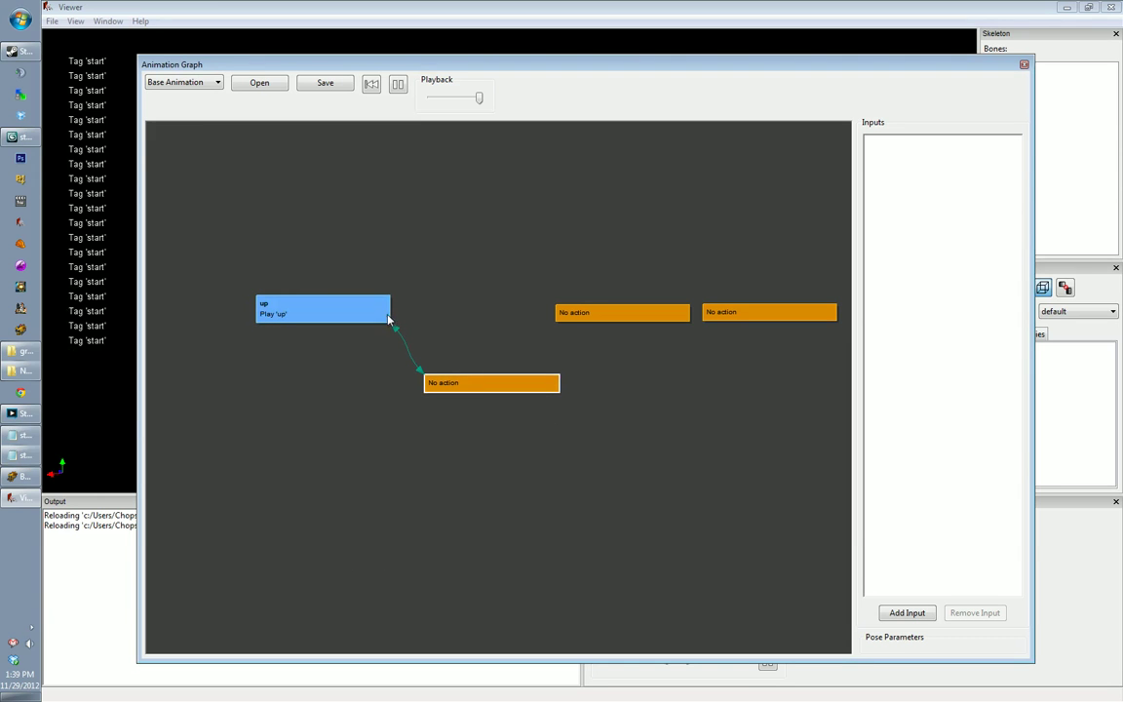
pyautogui.click(486, 386)
pyautogui.moveTo(341, 319); pyautogui.dragTo(336, 358)
pyautogui.moveTo(539, 64)
pyautogui.mouseDown()
pyautogui.moveTo(670, 541)
pyautogui.moveTo(530, 107)
pyautogui.moveTo(544, 59)
pyautogui.mouseUp()
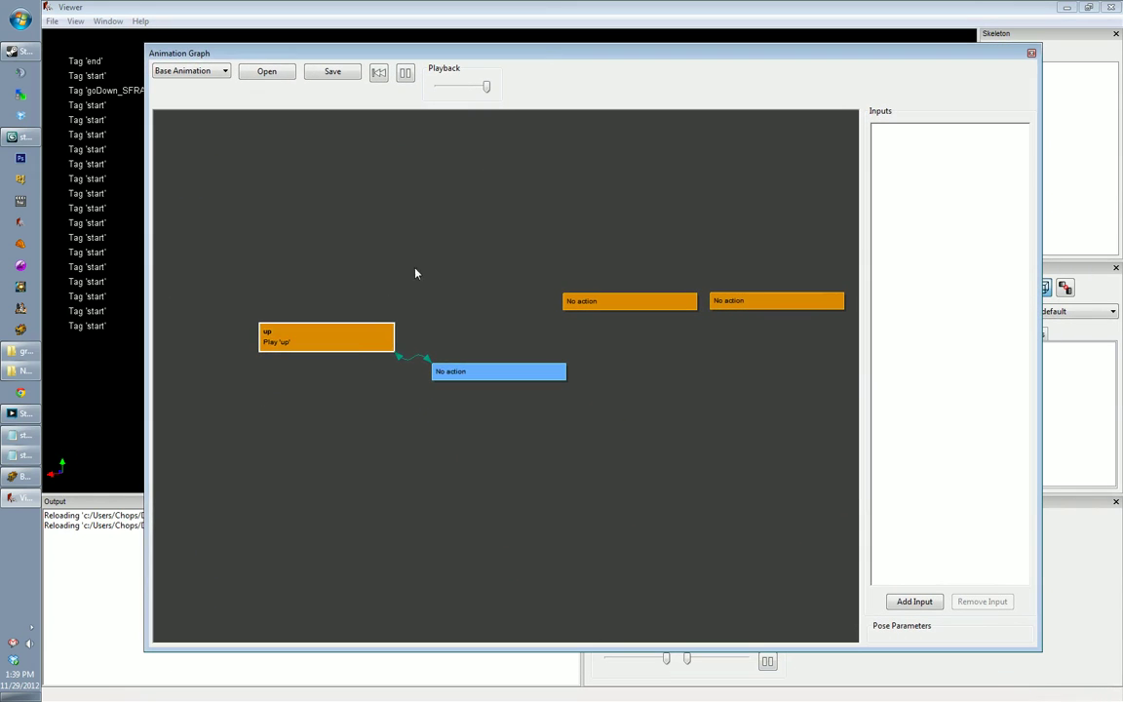
# Step: Make the up node hold until its animation completes, and check the gate in the model view
pyautogui.doubleClick(364, 344)
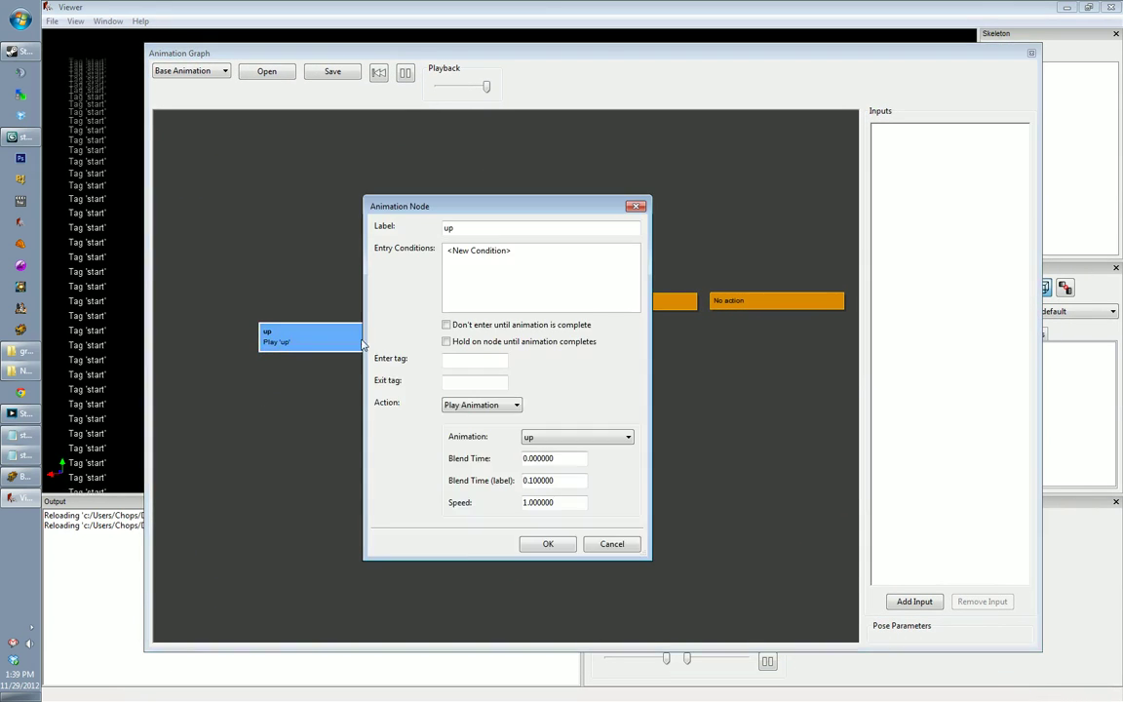
pyautogui.click(459, 344)
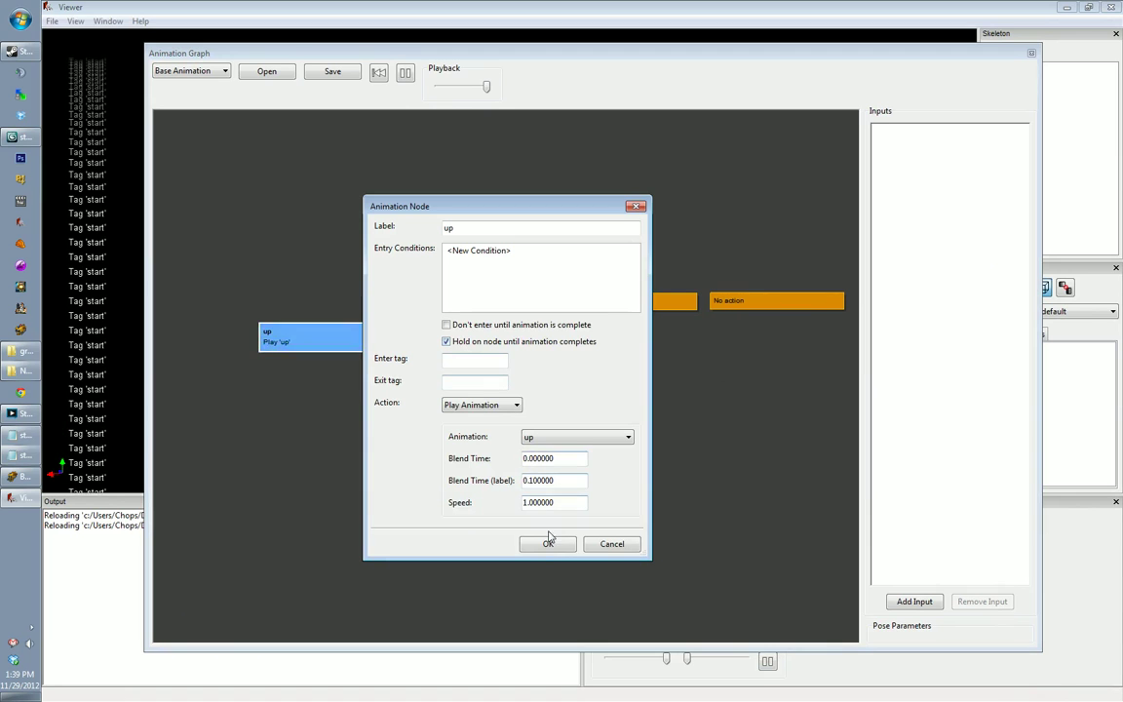
pyautogui.click(546, 546)
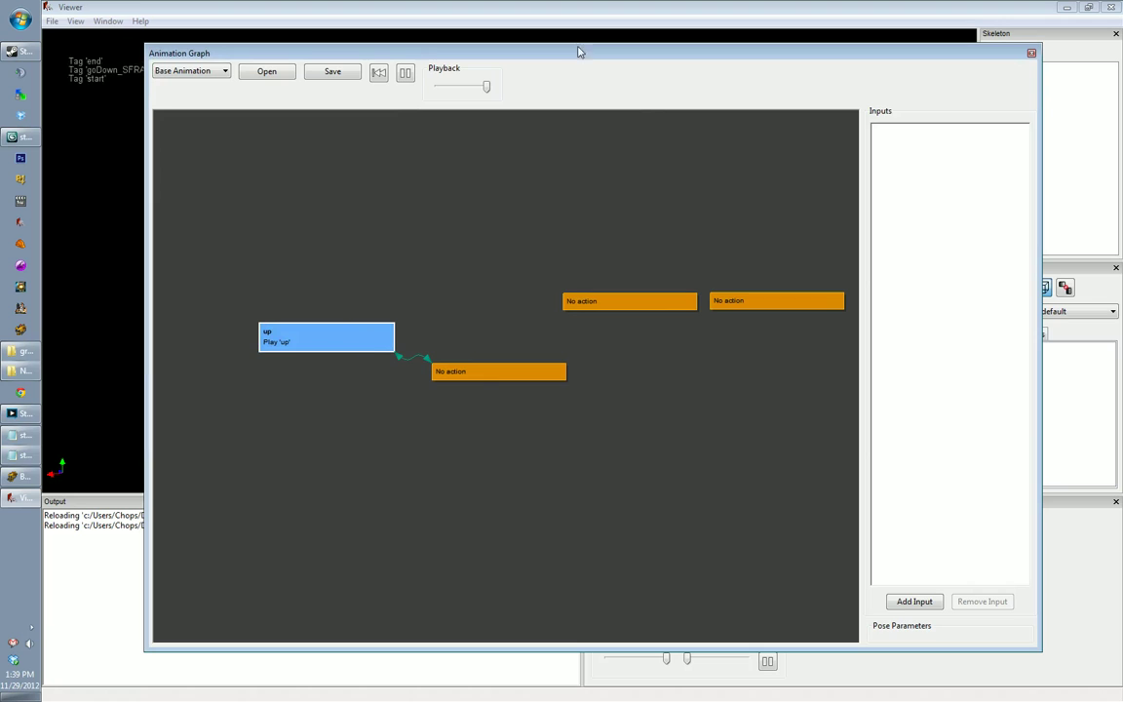
pyautogui.moveTo(575, 62); pyautogui.dragTo(594, 177)
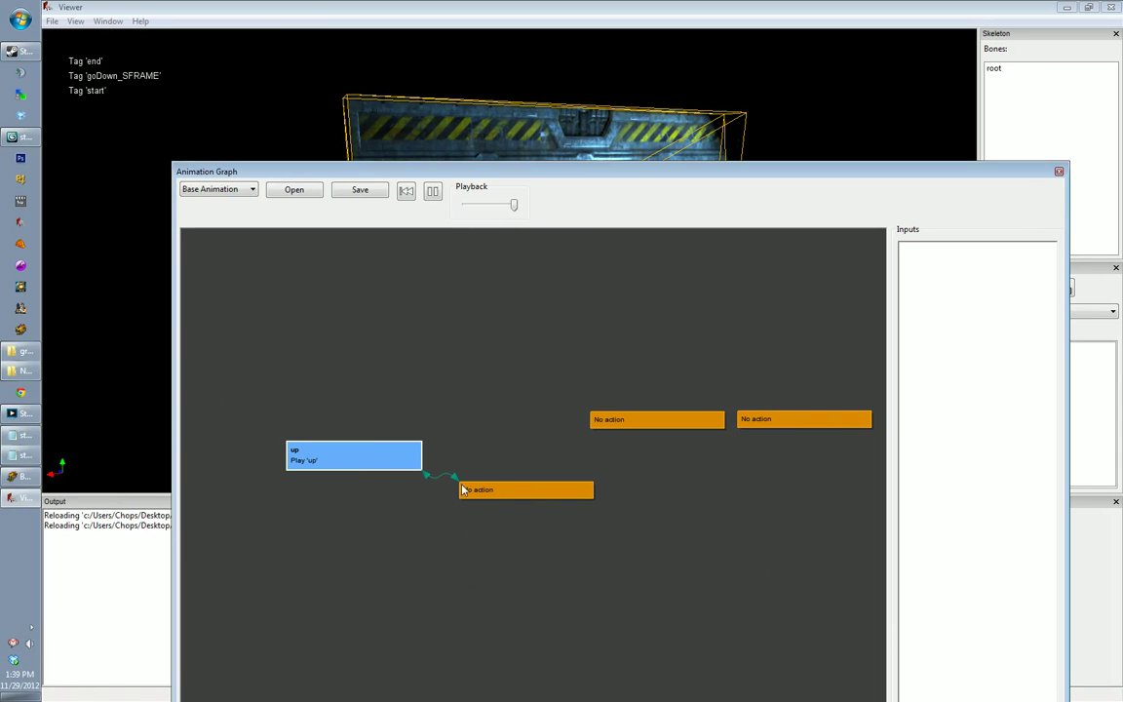
pyautogui.moveTo(594, 170); pyautogui.dragTo(575, 90)
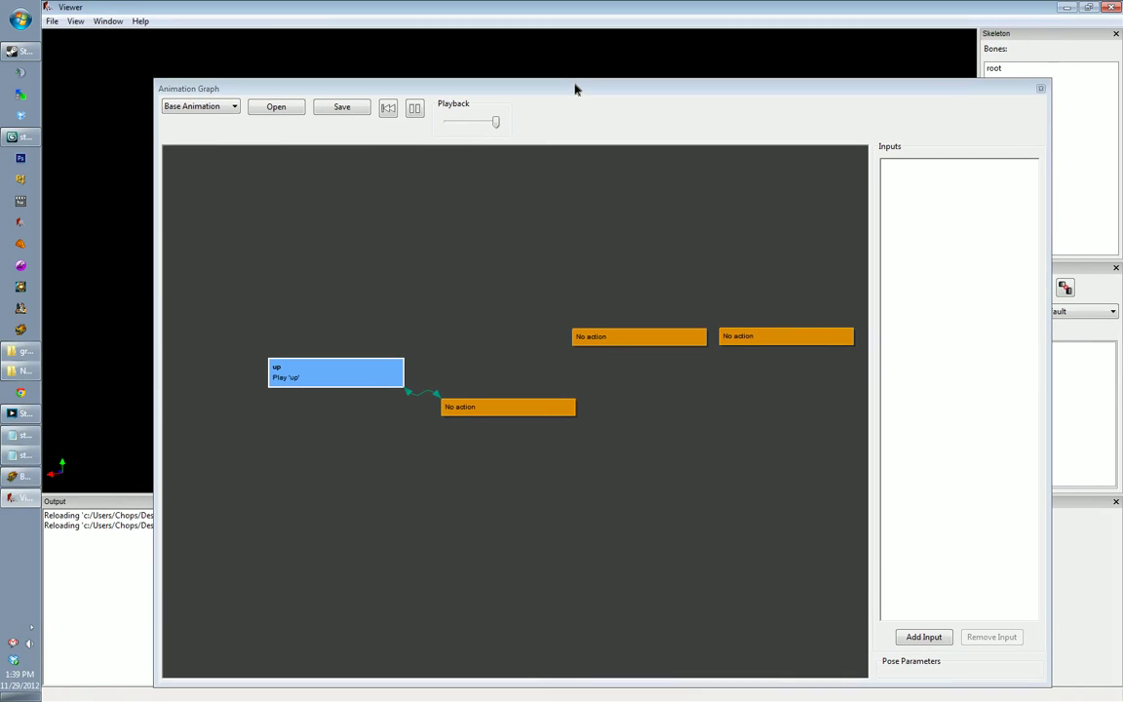
# Step: Replace the linked second node with a new, unlinked animation node and line it up beside the up node
pyautogui.click(484, 413)
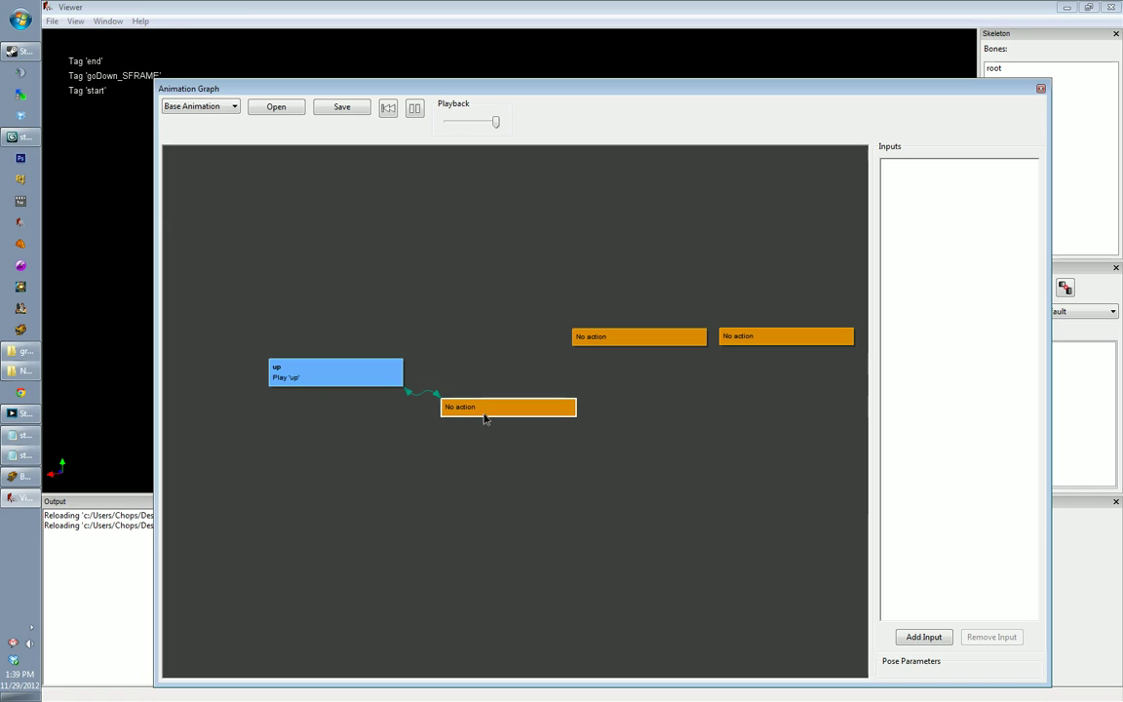
pyautogui.moveTo(487, 419); pyautogui.dragTo(479, 470)
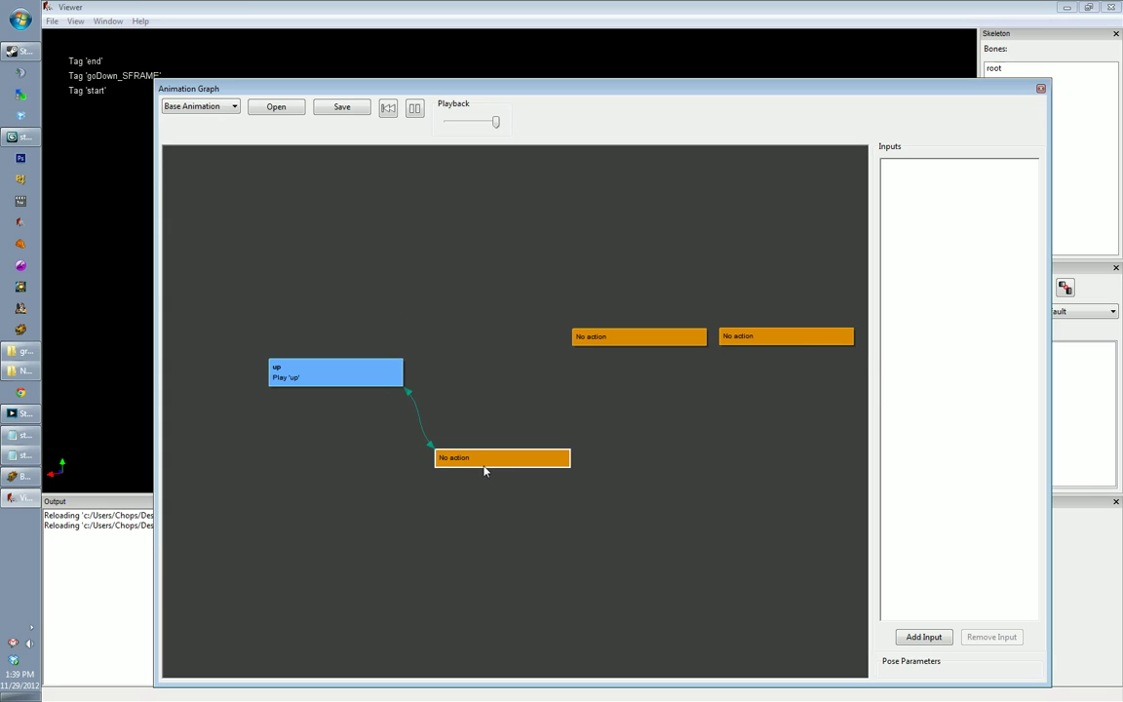
pyautogui.moveTo(485, 459); pyautogui.dragTo(495, 446)
pyautogui.press('Delete')
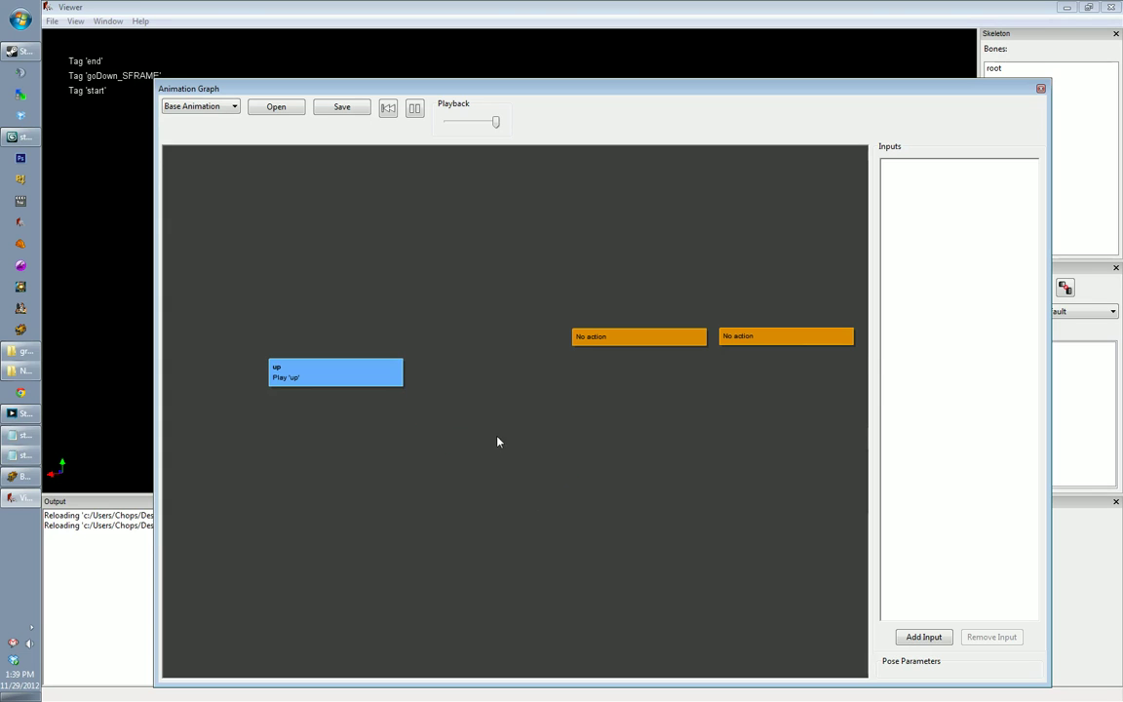
pyautogui.doubleClick(439, 360)
pyautogui.moveTo(472, 370); pyautogui.dragTo(467, 375)
pyautogui.moveTo(372, 375); pyautogui.dragTo(361, 359)
pyautogui.moveTo(469, 372); pyautogui.dragTo(456, 357)
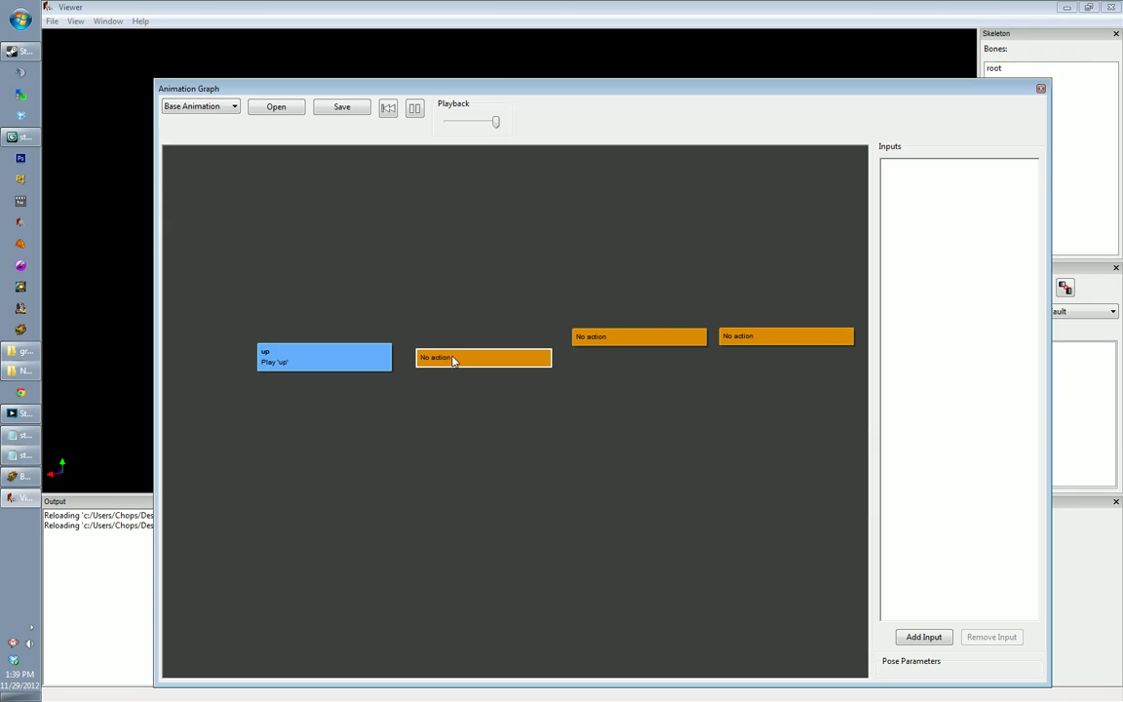
# Step: Label the new second node up, and reopen and accept the first up node's settings
pyautogui.doubleClick(454, 359)
pyautogui.moveTo(461, 244); pyautogui.dragTo(630, 278)
pyautogui.click(657, 297)
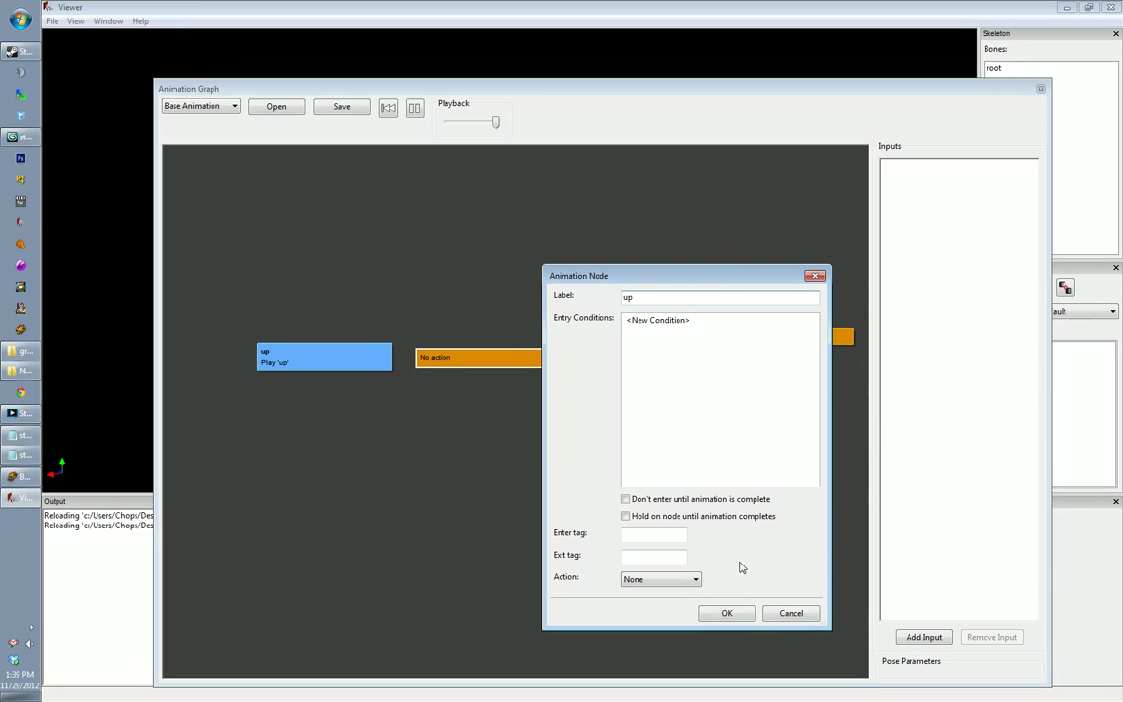
pyautogui.click(724, 612)
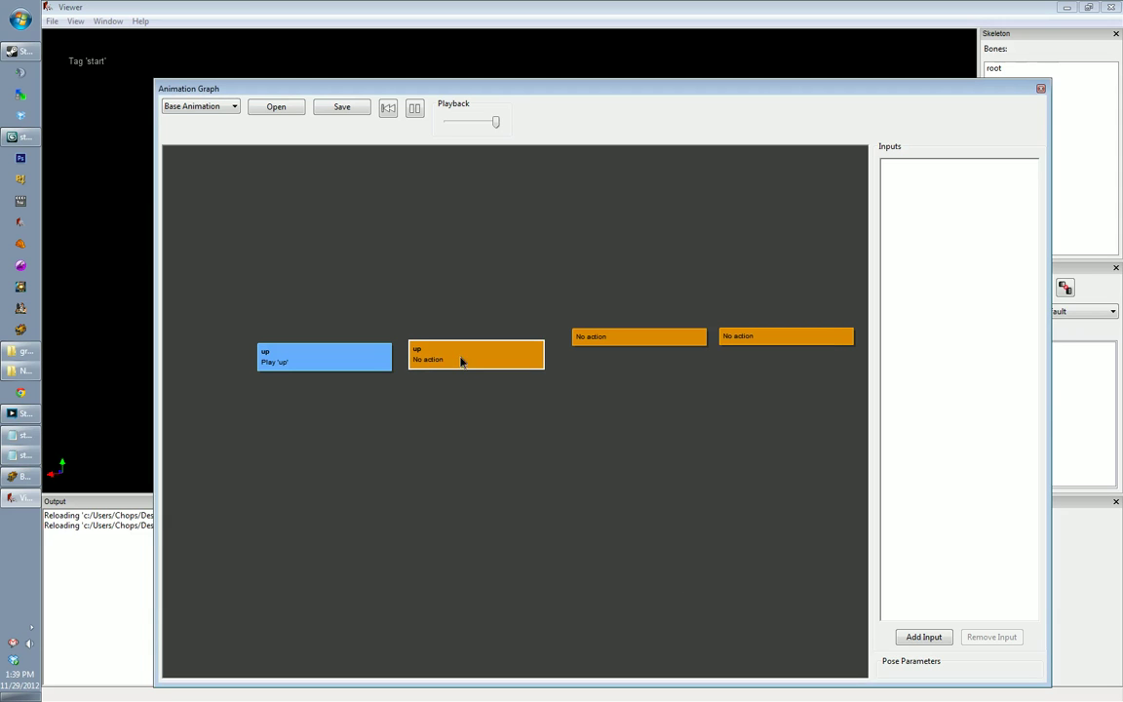
pyautogui.doubleClick(351, 363)
pyautogui.click(573, 581)
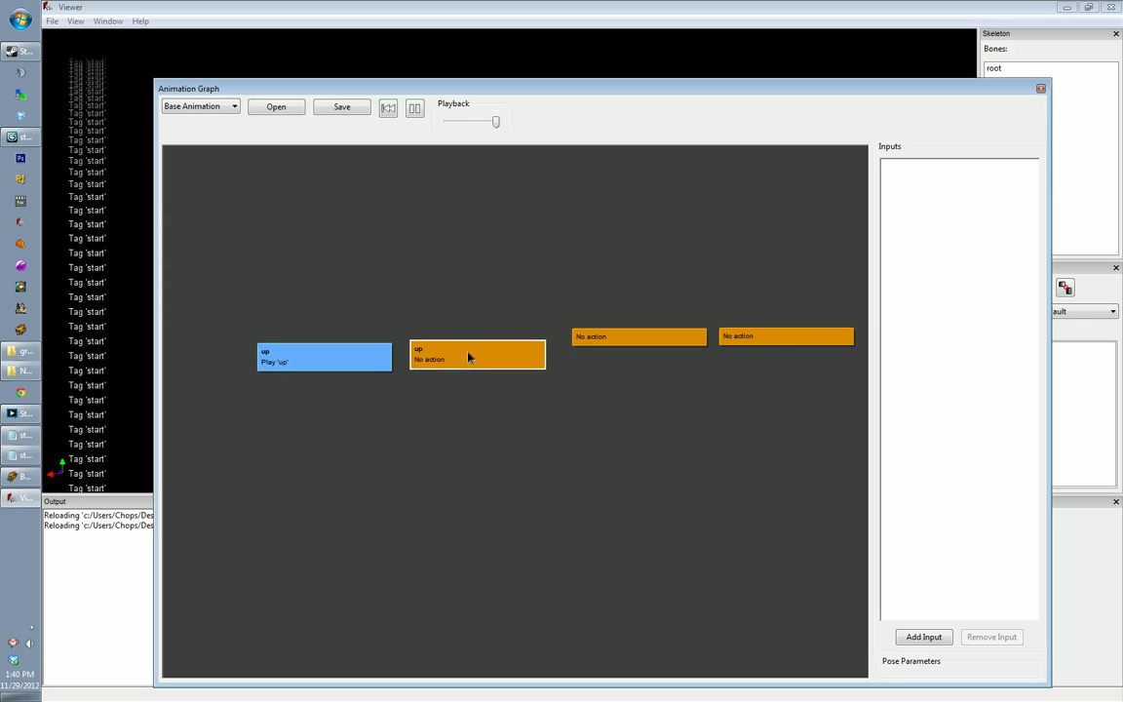
# Step: Line up the second node with the up node and relabel it down
pyautogui.click(436, 365)
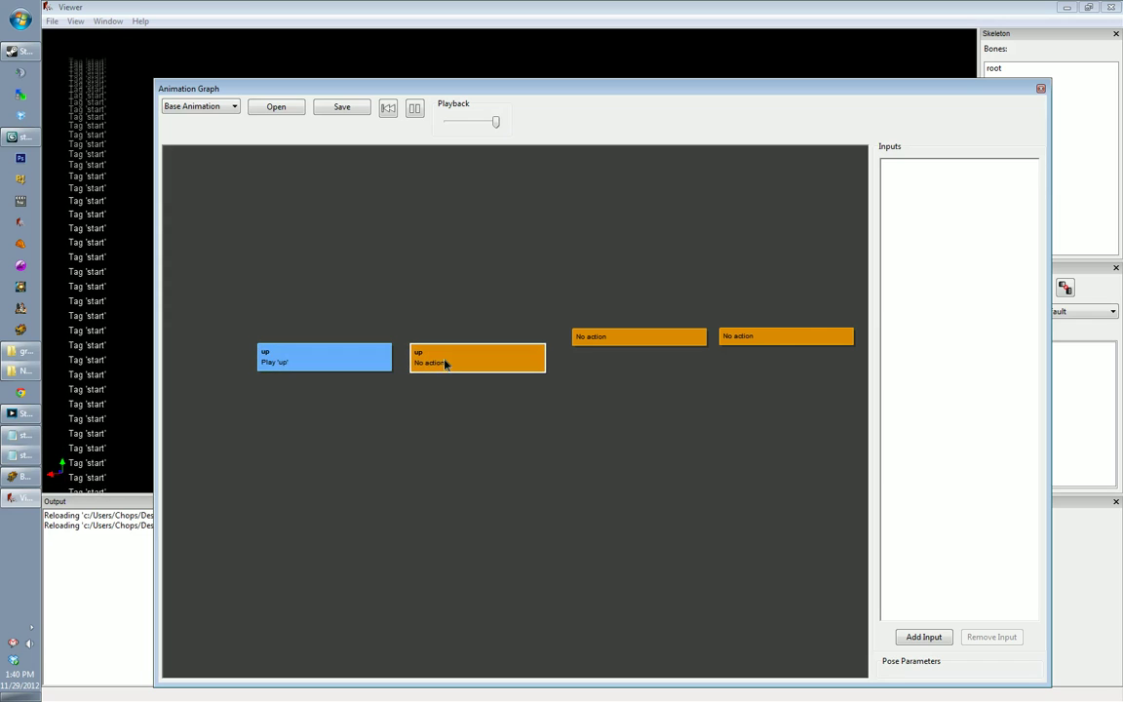
pyautogui.doubleClick(459, 358)
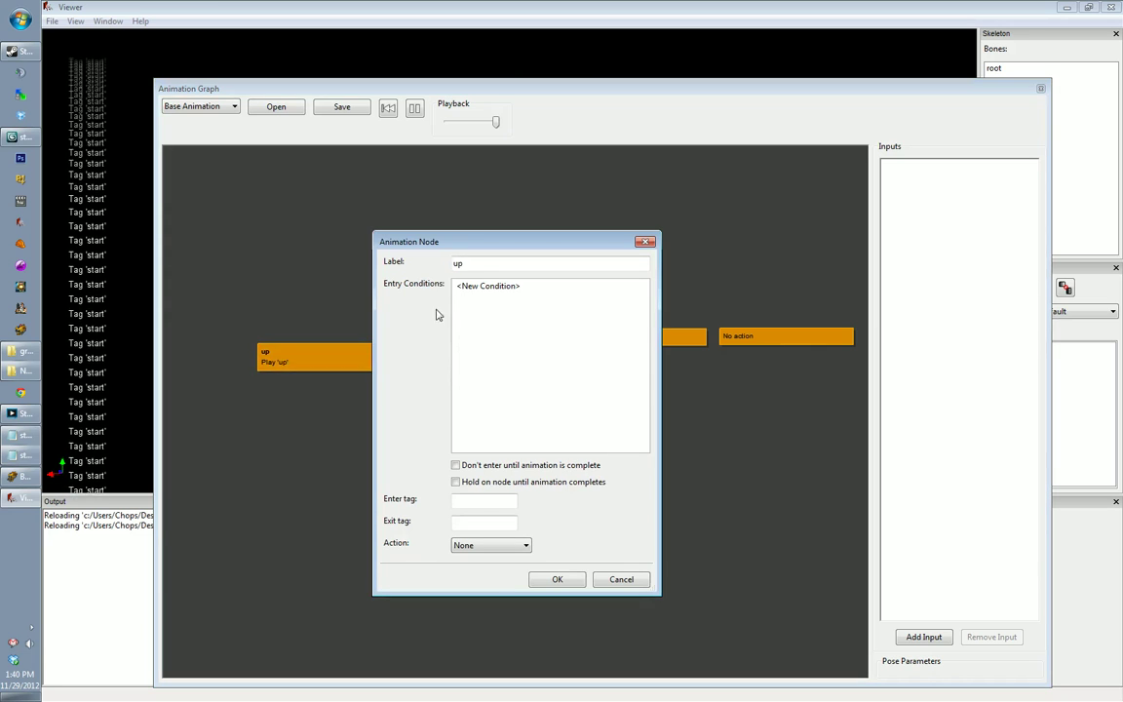
pyautogui.press('Right')
pyautogui.press('BackSpace')
pyautogui.press('BackSpace')
pyautogui.write('d')
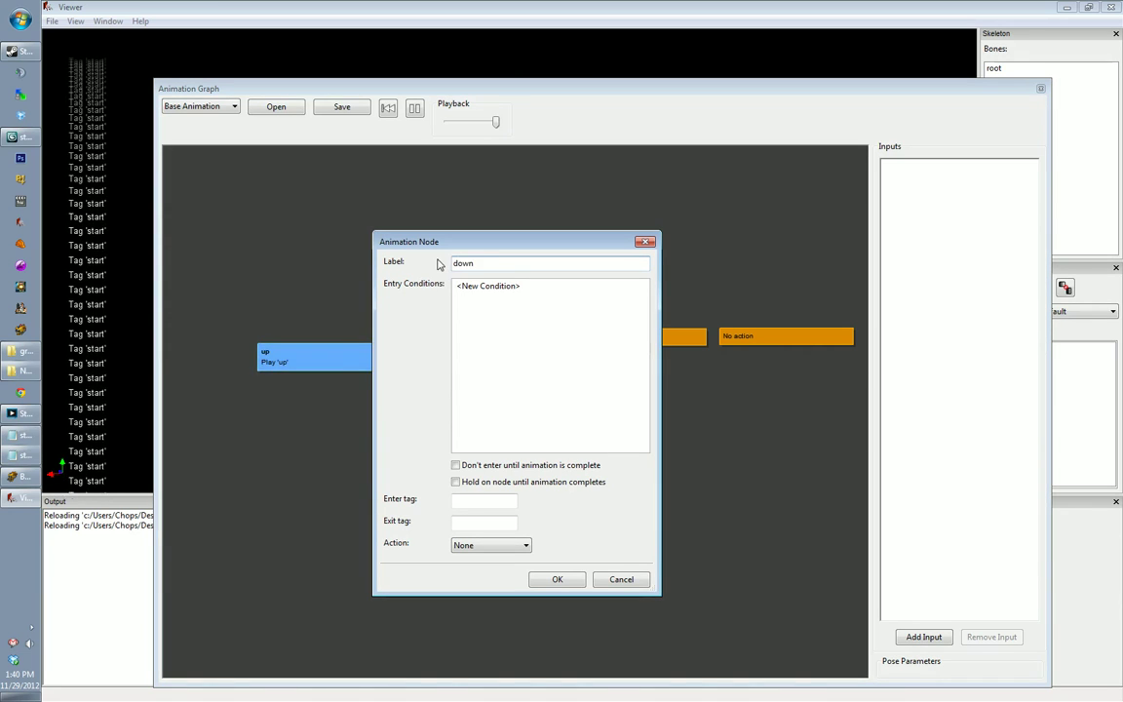
pyautogui.press('Return')
# Step: Label the two unlabeled nodes go down and go up, and shift the go down node slightly lower
pyautogui.doubleClick(597, 340)
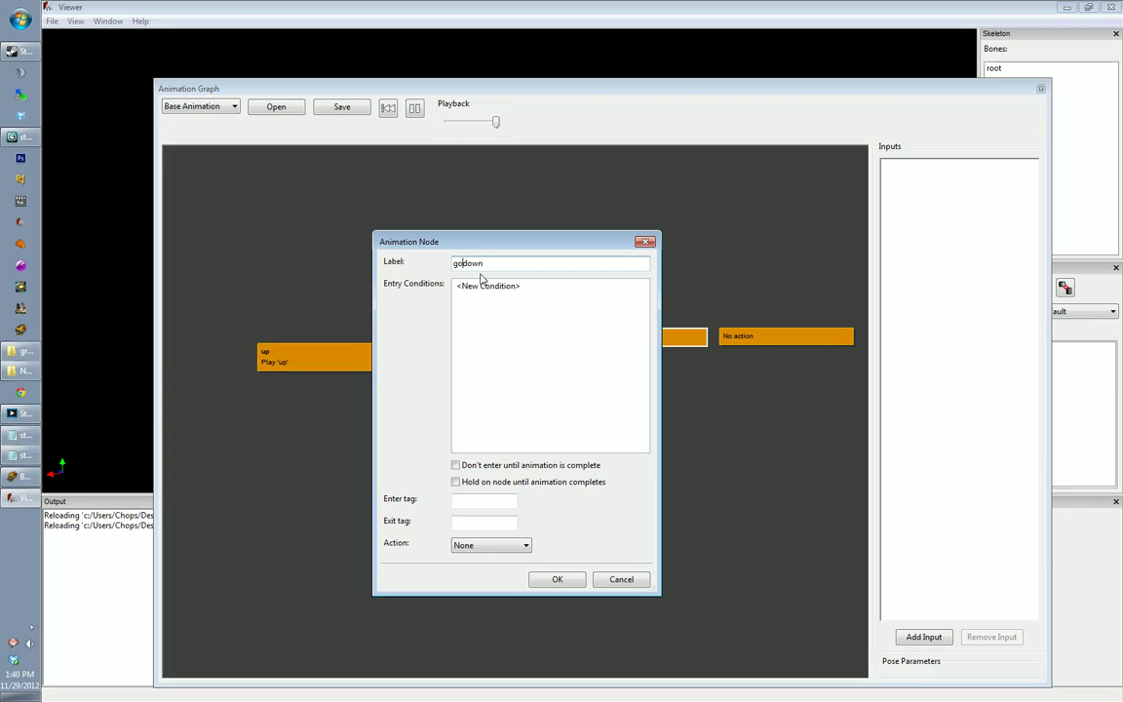
pyautogui.click(557, 579)
pyautogui.doubleClick(767, 341)
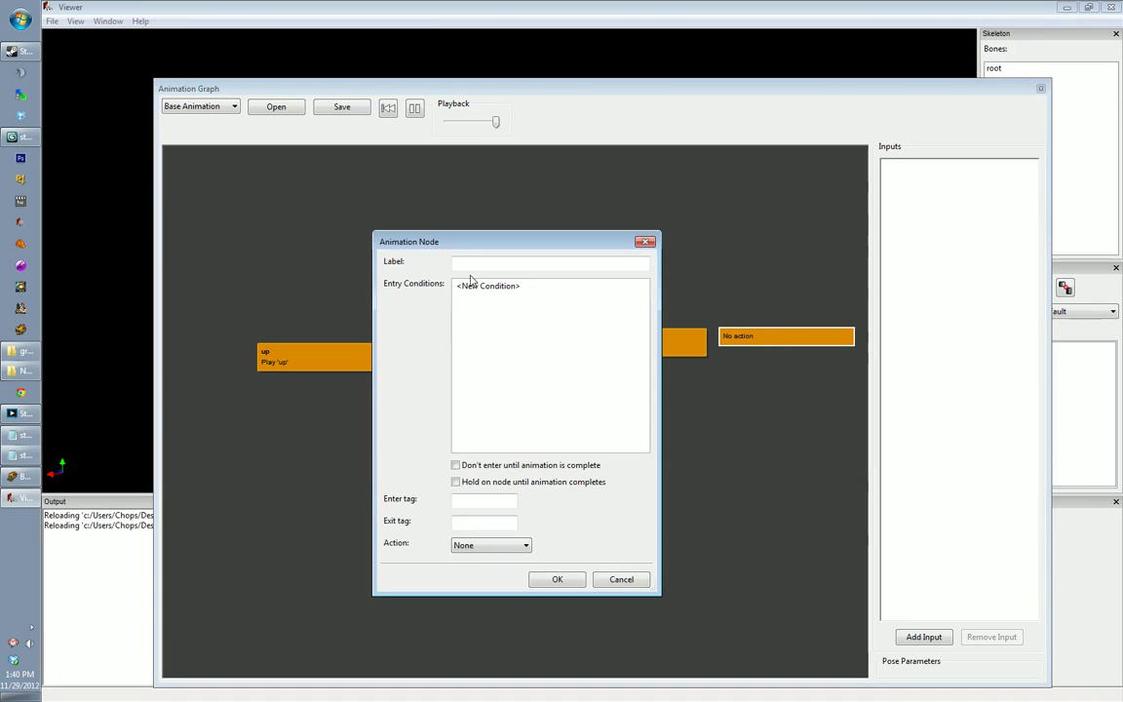
pyautogui.write('go up')
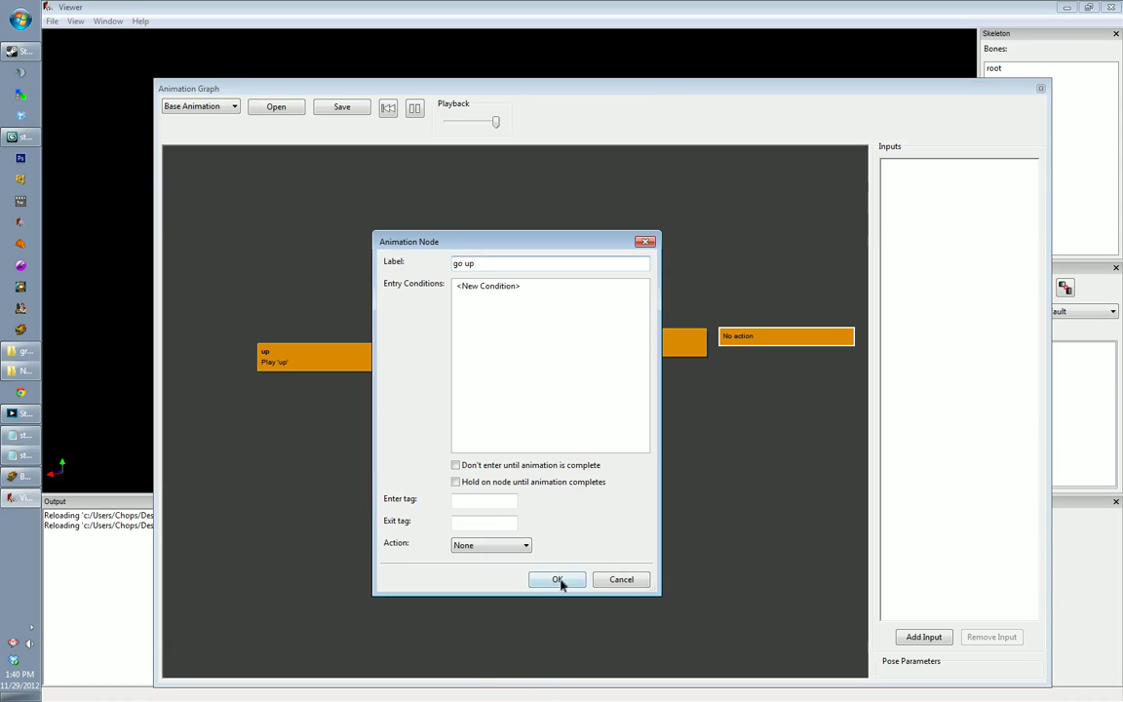
pyautogui.click(558, 579)
pyautogui.click(689, 348)
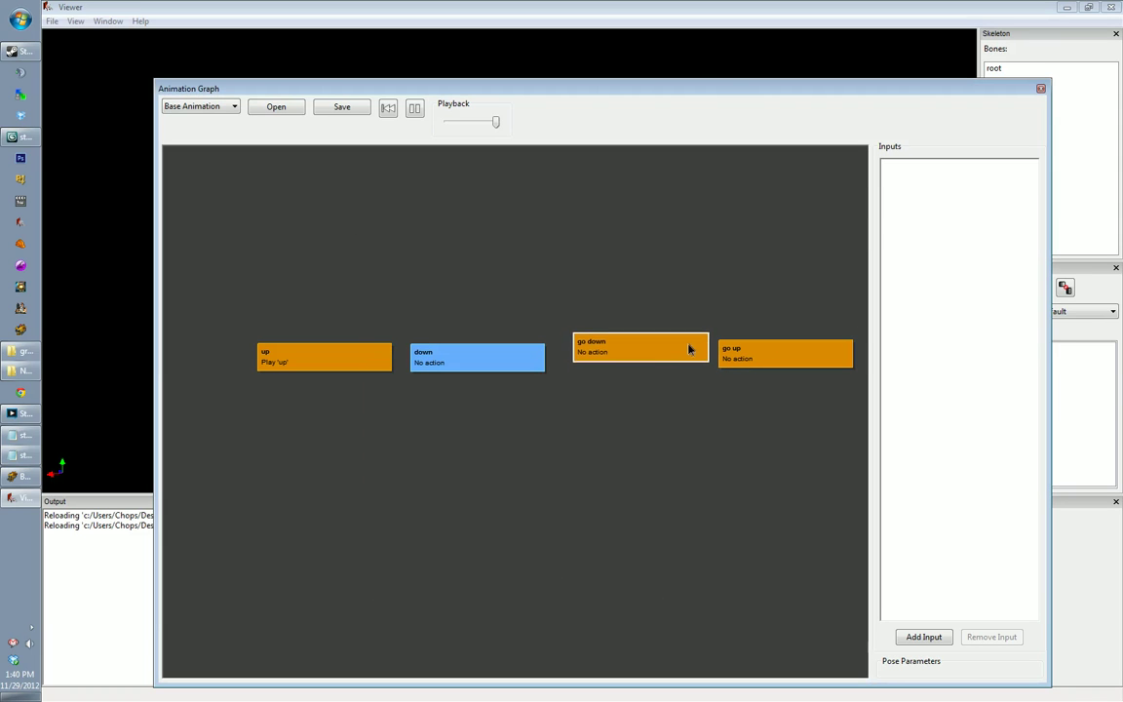
# Step: Set the down node's action to Play Animation with the goup animation
pyautogui.doubleClick(476, 367)
pyautogui.click(481, 544)
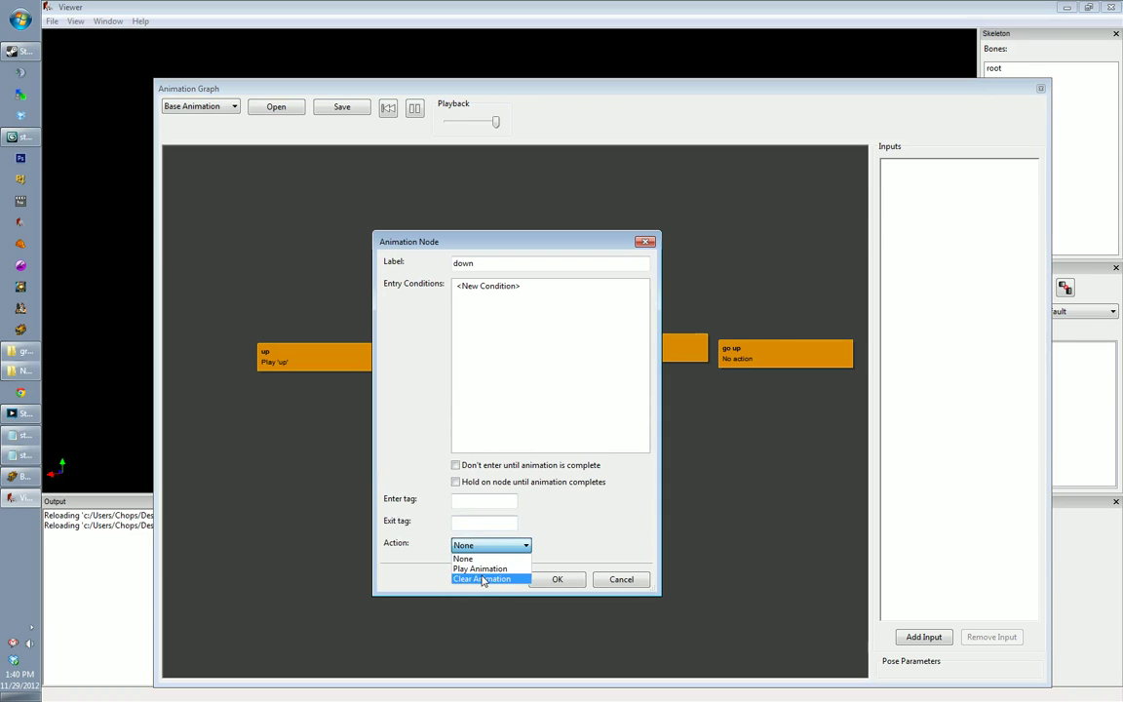
pyautogui.click(478, 571)
pyautogui.click(624, 473)
pyautogui.click(599, 497)
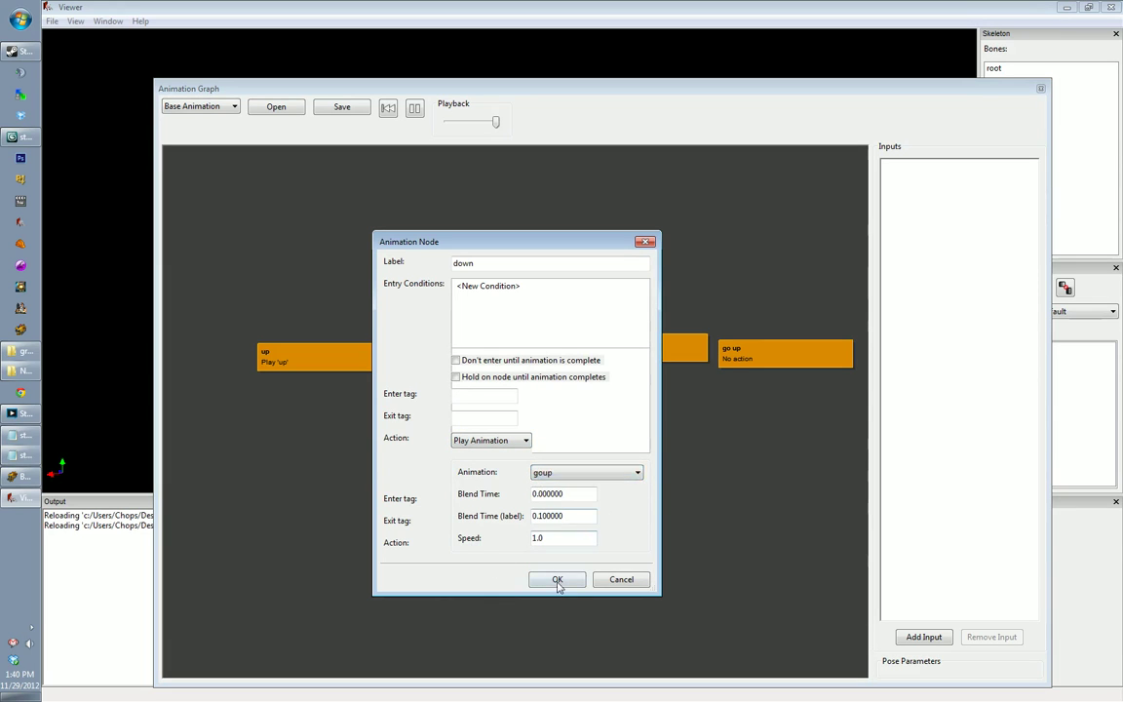
pyautogui.click(556, 580)
# Step: Set the go down node's action to Play Animation with the godown animation
pyautogui.doubleClick(629, 365)
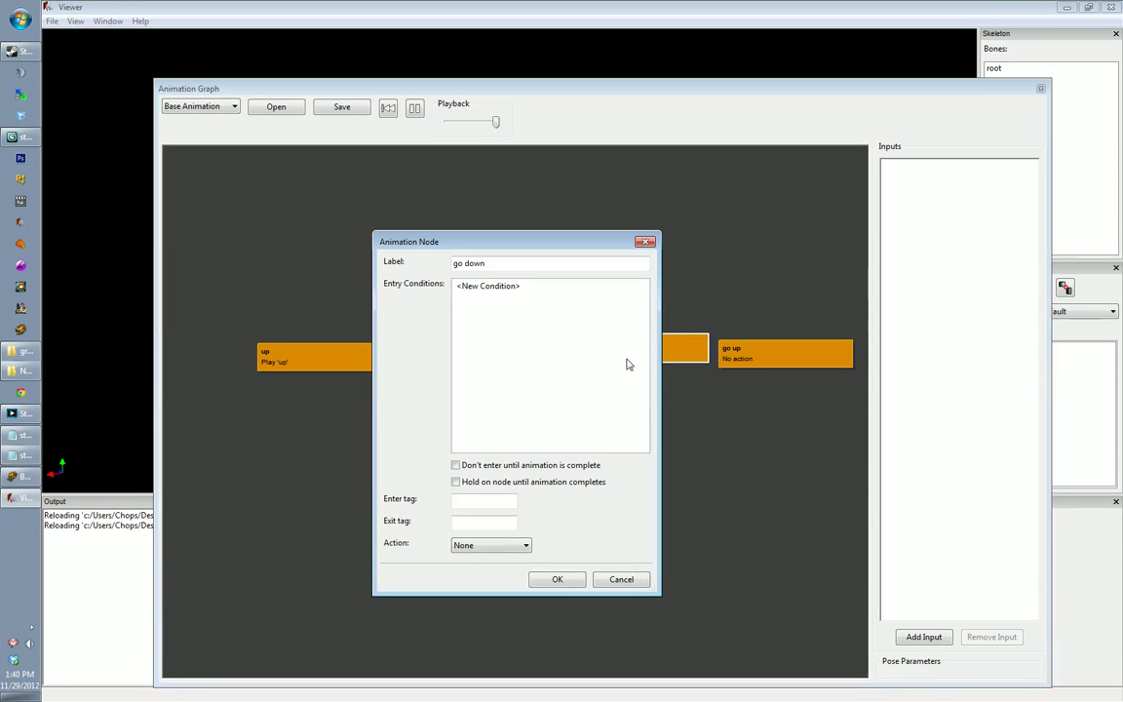
pyautogui.click(497, 545)
pyautogui.click(489, 570)
pyautogui.click(554, 474)
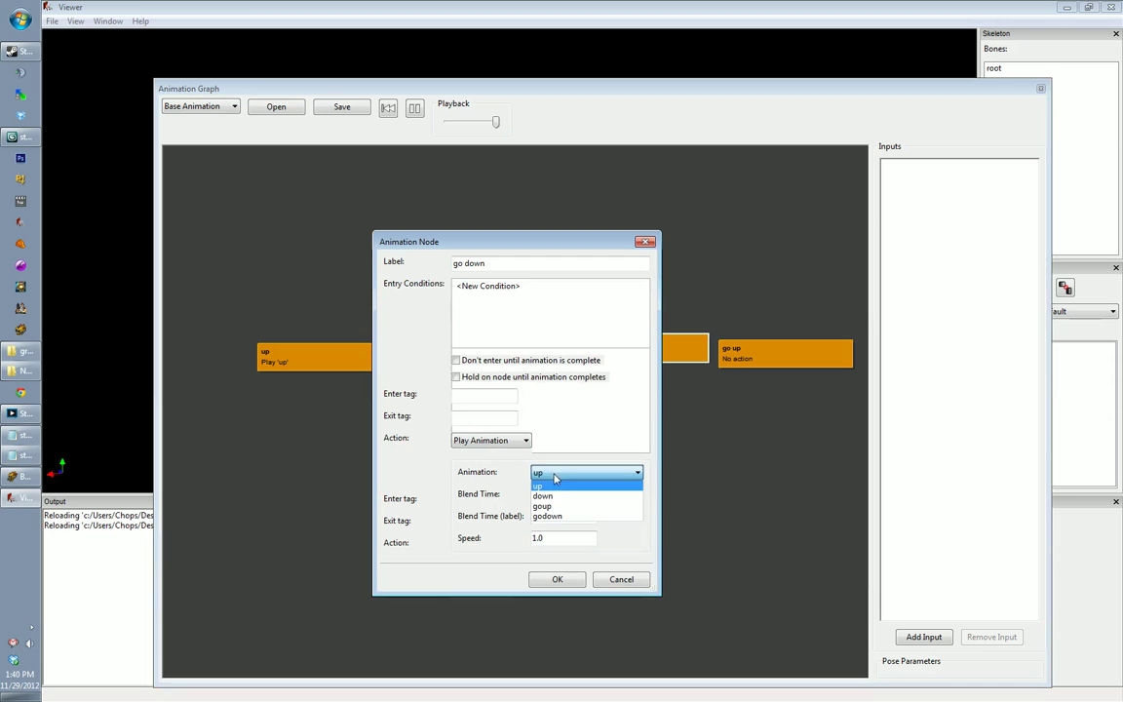
pyautogui.click(549, 516)
pyautogui.click(552, 580)
# Step: Set the down node's animation to down
pyautogui.doubleClick(489, 366)
pyautogui.click(550, 473)
pyautogui.click(543, 496)
pyautogui.click(556, 579)
# Step: Make the go up node play the goup animation and hold until the animation completes
pyautogui.doubleClick(739, 362)
pyautogui.click(490, 545)
pyautogui.click(477, 568)
pyautogui.click(554, 472)
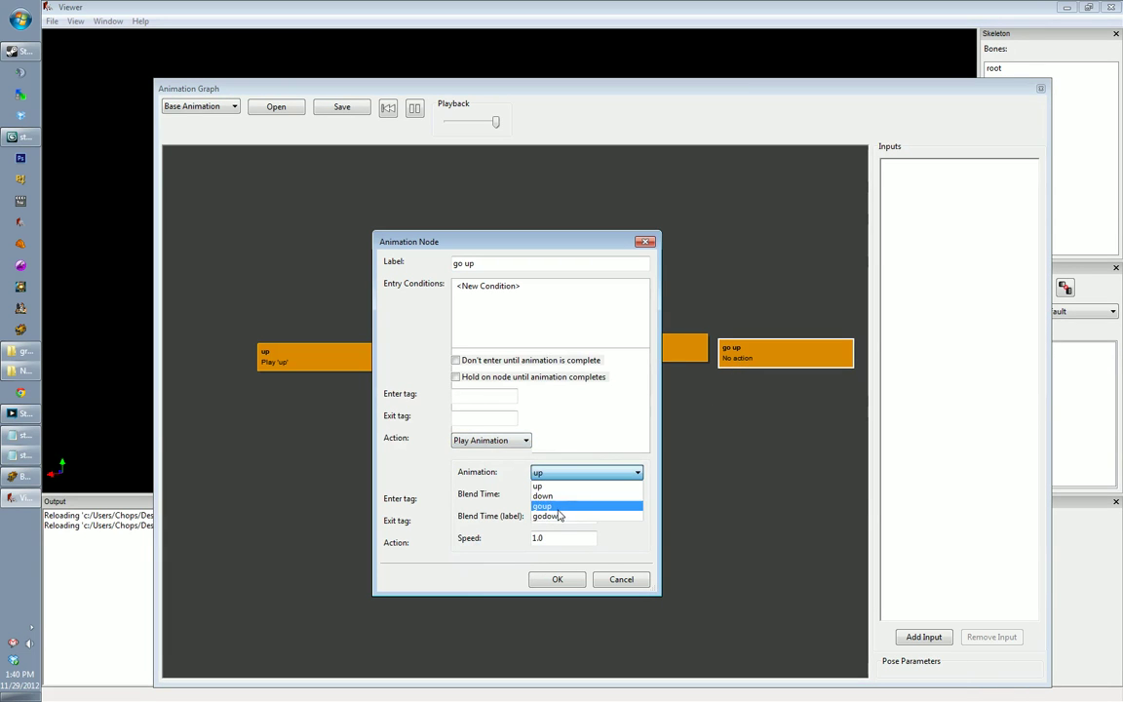
pyautogui.click(544, 506)
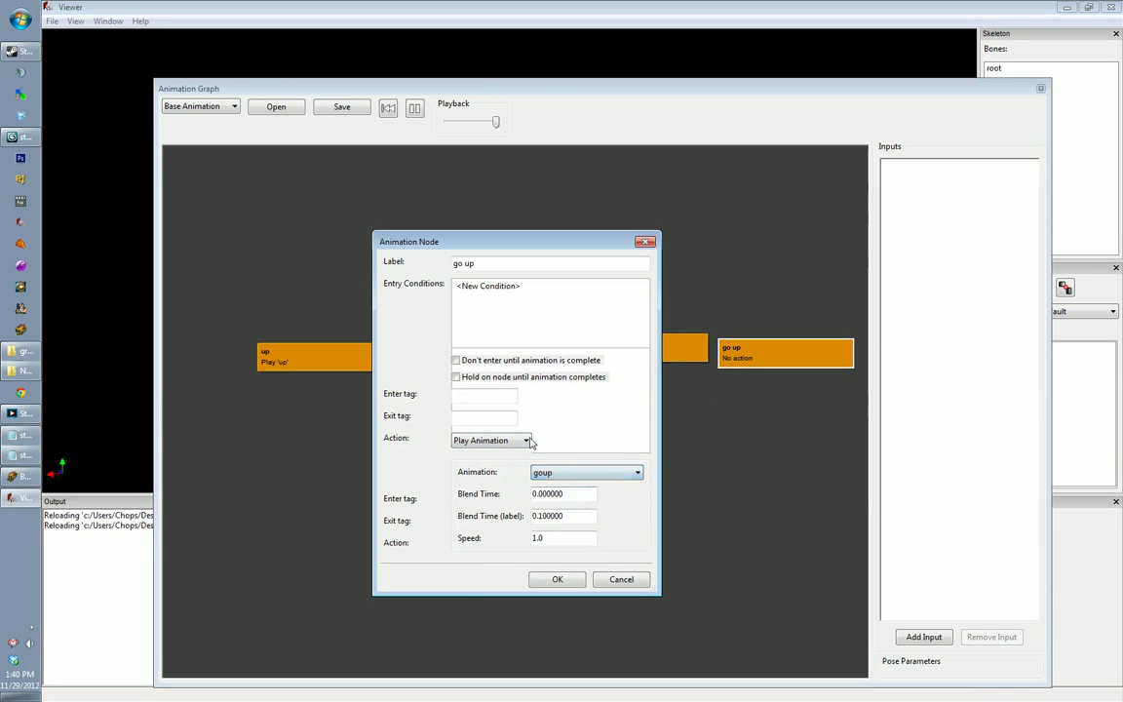
pyautogui.click(455, 377)
pyautogui.click(570, 580)
# Step: Make the go down, down and up nodes hold until their animations complete
pyautogui.doubleClick(682, 348)
pyautogui.click(455, 377)
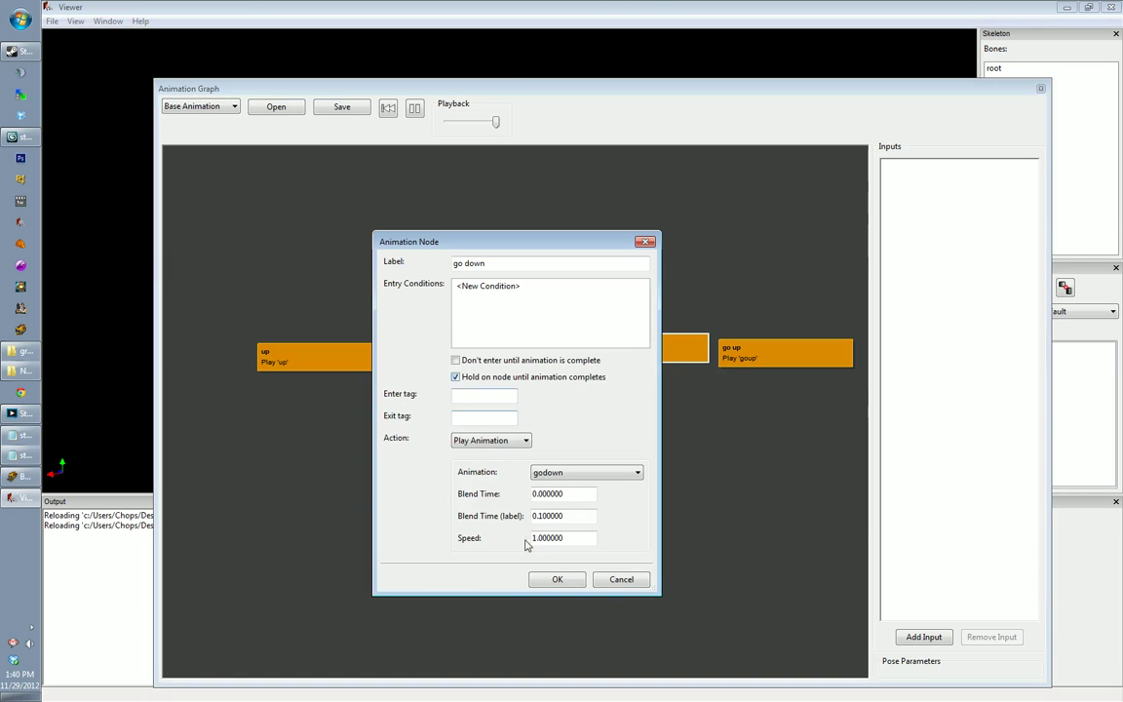
pyautogui.click(558, 579)
pyautogui.doubleClick(494, 366)
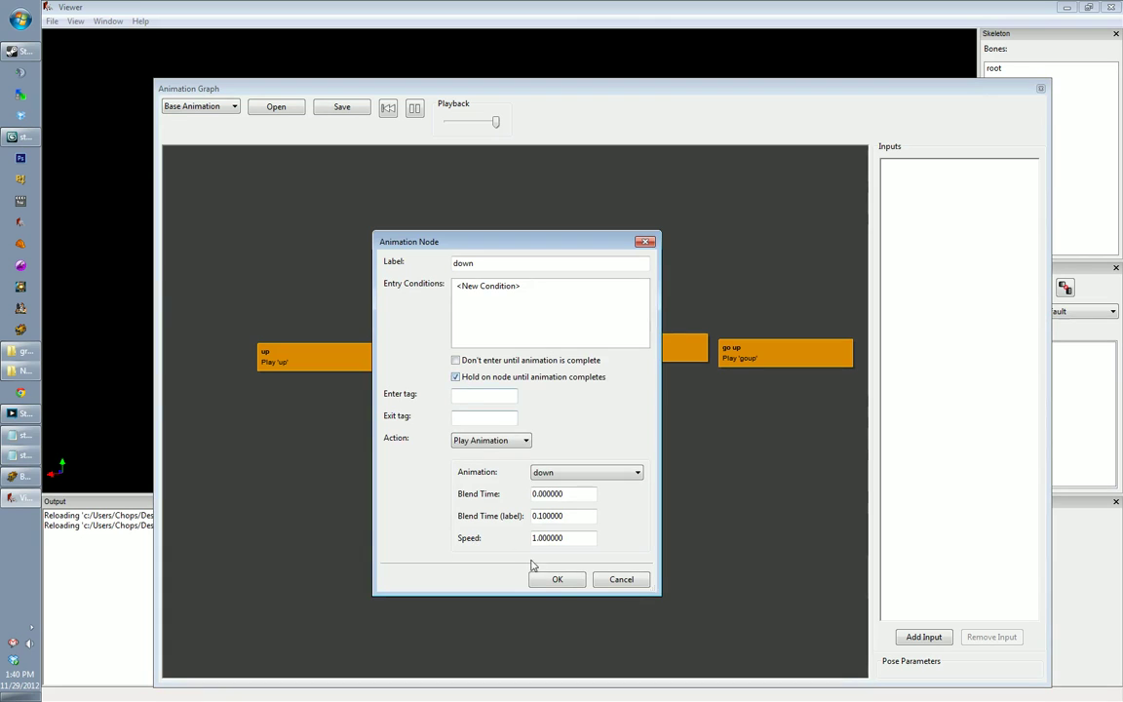
pyautogui.click(557, 579)
pyautogui.doubleClick(300, 366)
pyautogui.click(456, 377)
pyautogui.click(553, 581)
# Step: Arrange the four nodes in a diamond, with go down above, go up below, and down opposite up
pyautogui.click(504, 375)
pyautogui.moveTo(504, 374); pyautogui.dragTo(499, 353)
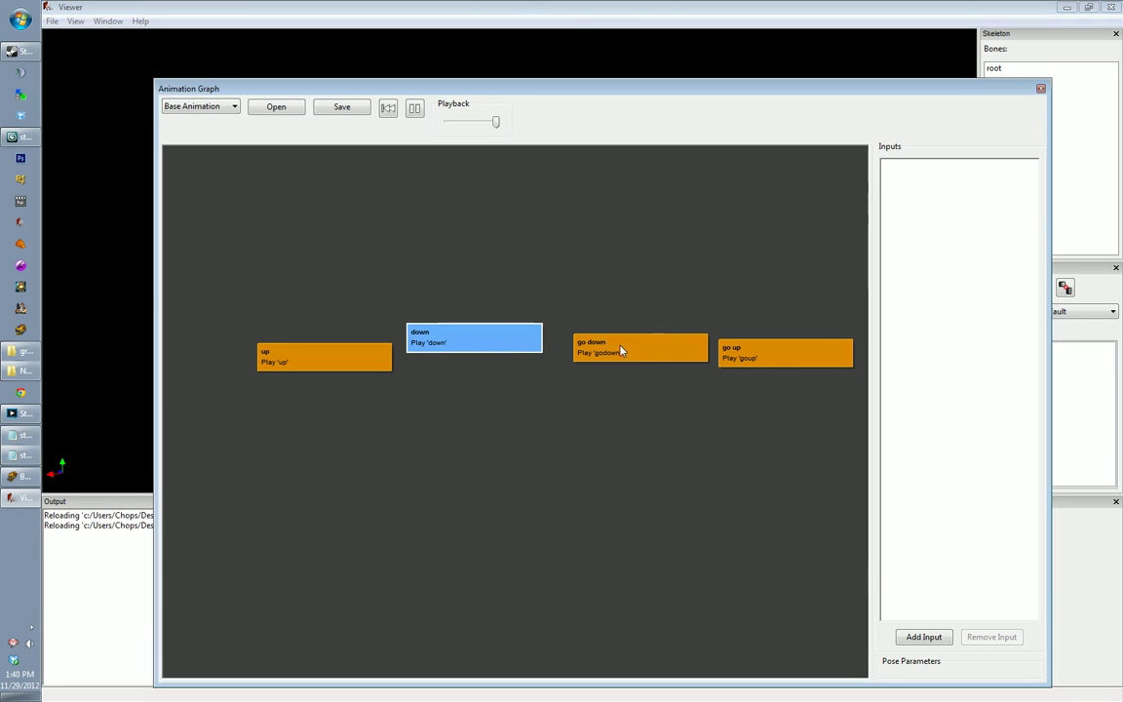
pyautogui.moveTo(622, 350); pyautogui.dragTo(615, 357)
pyautogui.moveTo(777, 370); pyautogui.dragTo(507, 476)
pyautogui.moveTo(641, 356); pyautogui.dragTo(661, 391)
pyautogui.moveTo(481, 339); pyautogui.dragTo(504, 318)
pyautogui.moveTo(393, 355); pyautogui.dragTo(403, 361)
pyautogui.moveTo(453, 325); pyautogui.dragTo(490, 298)
pyautogui.moveTo(359, 374)
pyautogui.mouseDown()
pyautogui.moveTo(338, 371)
pyautogui.moveTo(345, 360)
pyautogui.mouseUp()
pyautogui.moveTo(687, 396); pyautogui.dragTo(518, 357)
pyautogui.moveTo(532, 279); pyautogui.dragTo(629, 394)
pyautogui.moveTo(531, 474); pyautogui.dragTo(460, 497)
pyautogui.moveTo(487, 359); pyautogui.dragTo(511, 298)
pyautogui.moveTo(324, 356); pyautogui.dragTo(305, 399)
pyautogui.moveTo(409, 484); pyautogui.dragTo(447, 477)
pyautogui.moveTo(517, 290); pyautogui.dragTo(507, 295)
pyautogui.moveTo(613, 397); pyautogui.dragTo(624, 386)
# Step: Link the nodes into a one-way loop from up to go down, down, go up and back to up
pyautogui.click(305, 408)
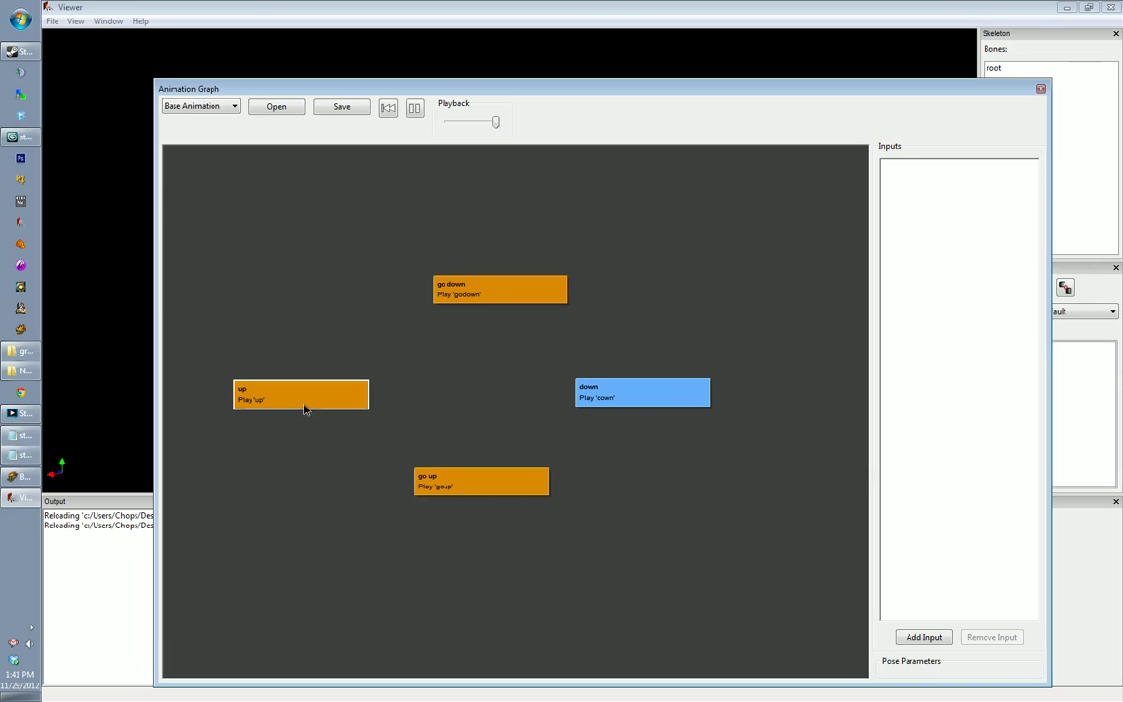
pyautogui.moveTo(432, 294); pyautogui.dragTo(435, 294)
pyautogui.moveTo(601, 403); pyautogui.dragTo(497, 502)
pyautogui.moveTo(606, 401); pyautogui.dragTo(351, 403)
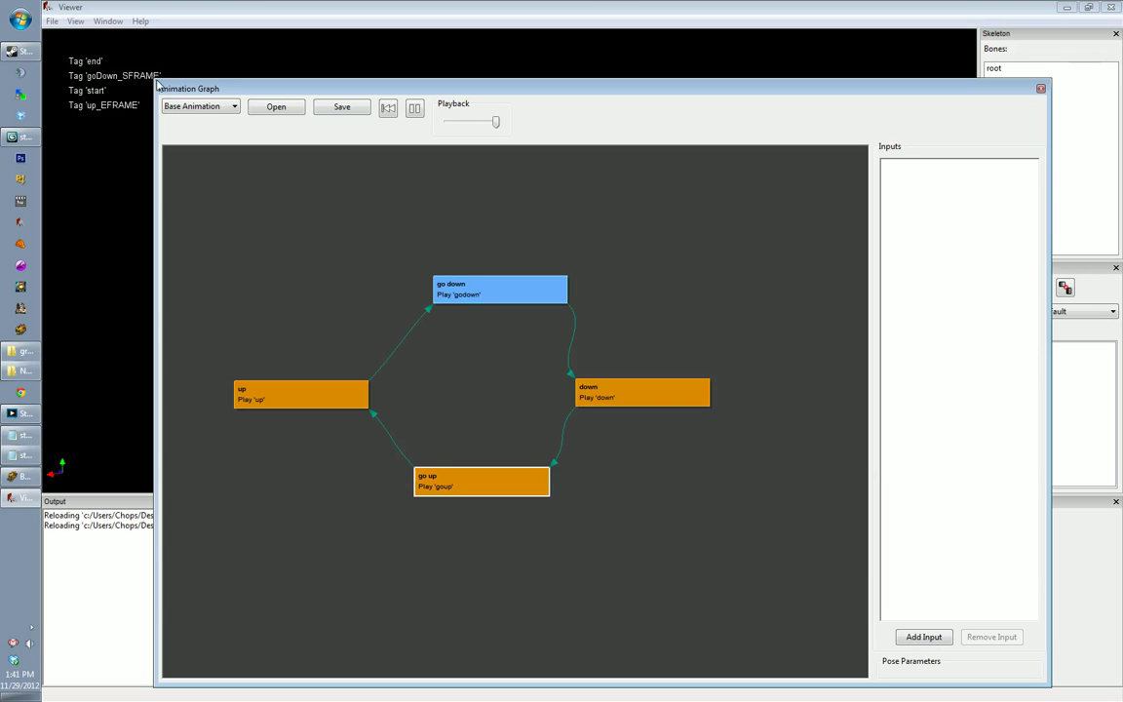
# Step: Resize and reposition the viewer and animation graph windows so the gate model and the full node loop show together
pyautogui.moveTo(151, 78); pyautogui.dragTo(388, 195)
pyautogui.moveTo(552, 199); pyautogui.dragTo(605, 156)
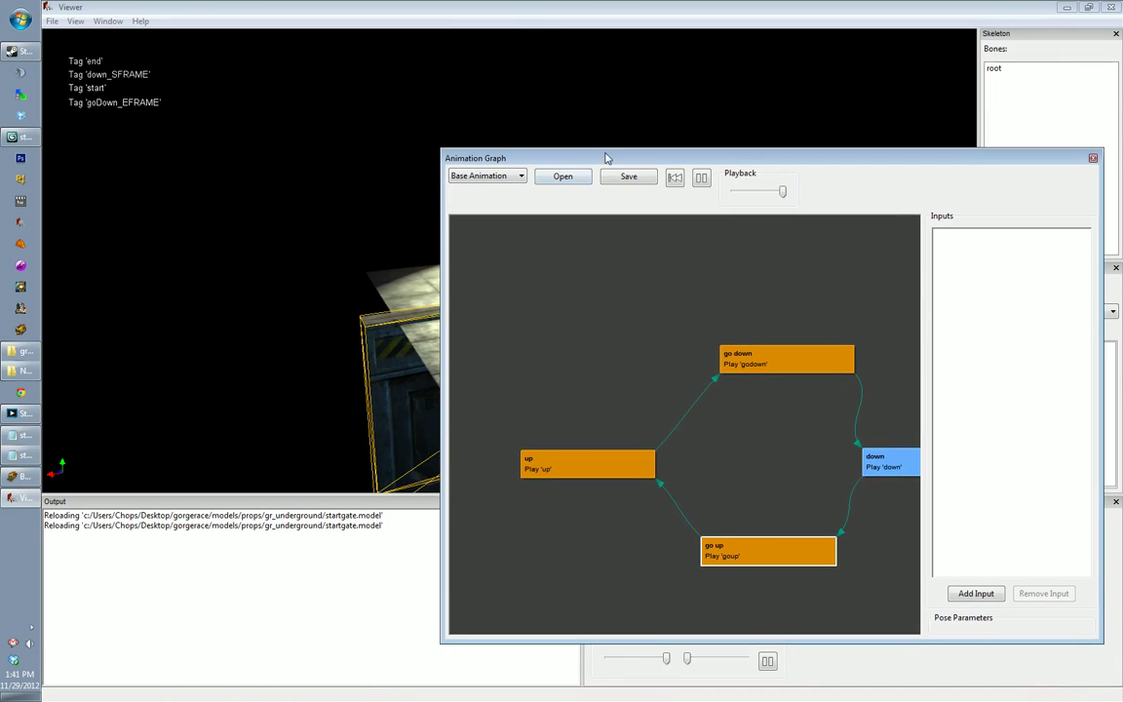
pyautogui.click(1091, 8)
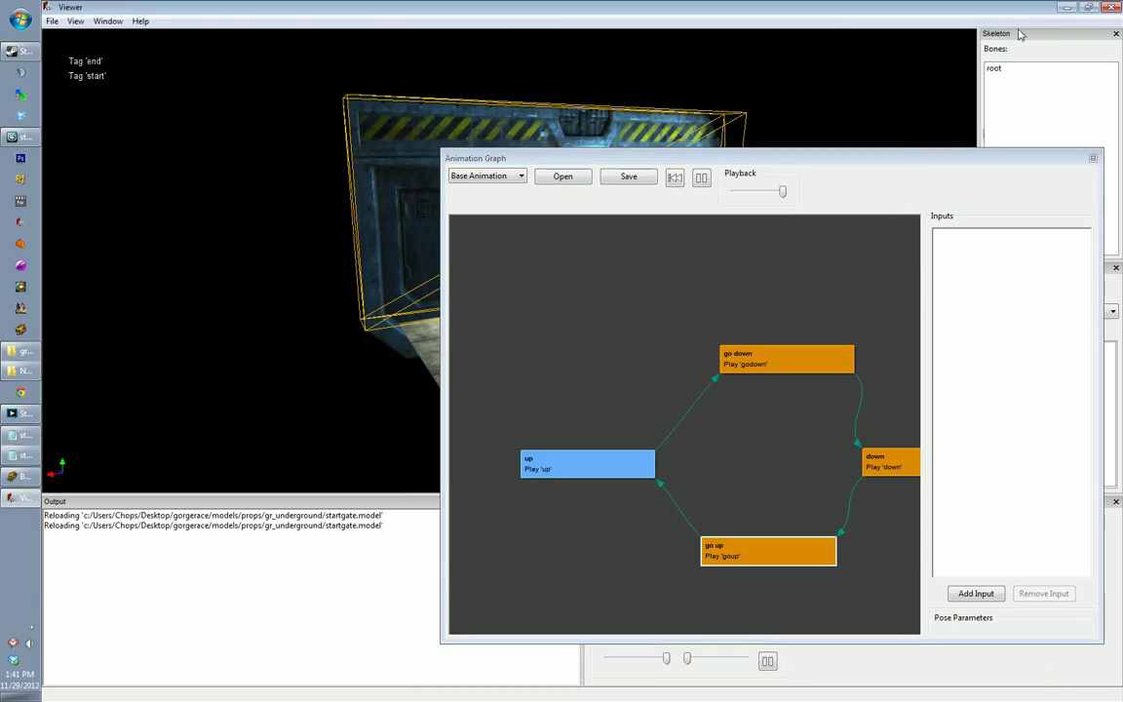
pyautogui.moveTo(558, 80); pyautogui.dragTo(395, 37)
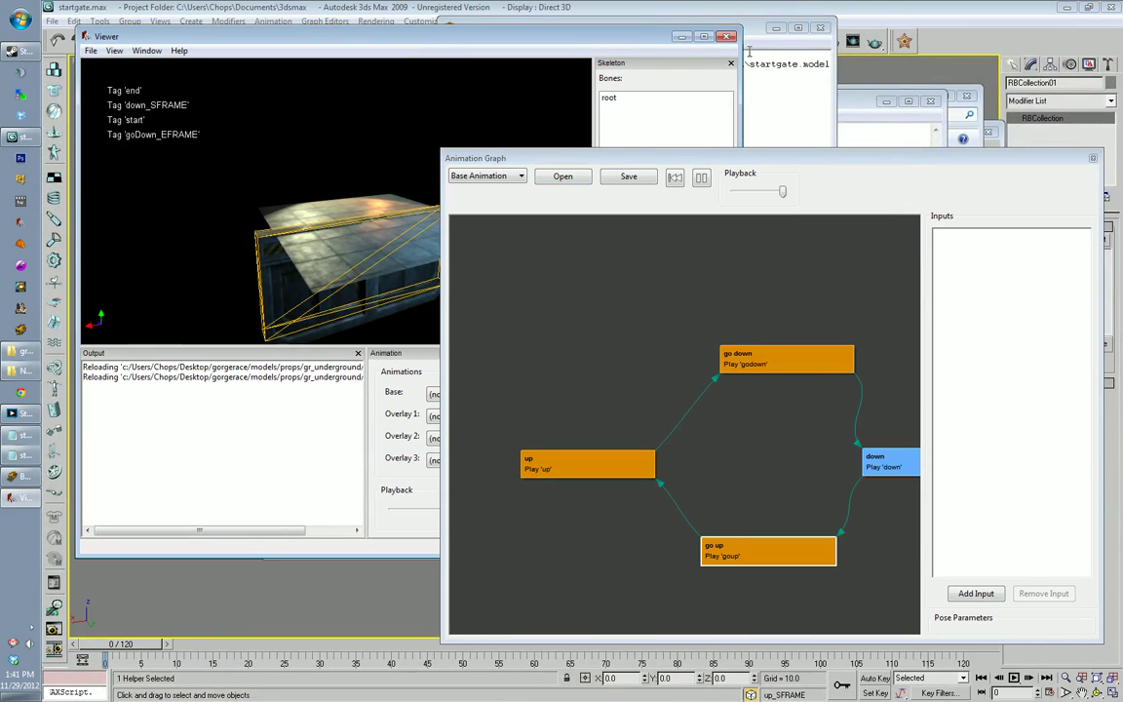
pyautogui.moveTo(747, 34); pyautogui.dragTo(486, 64)
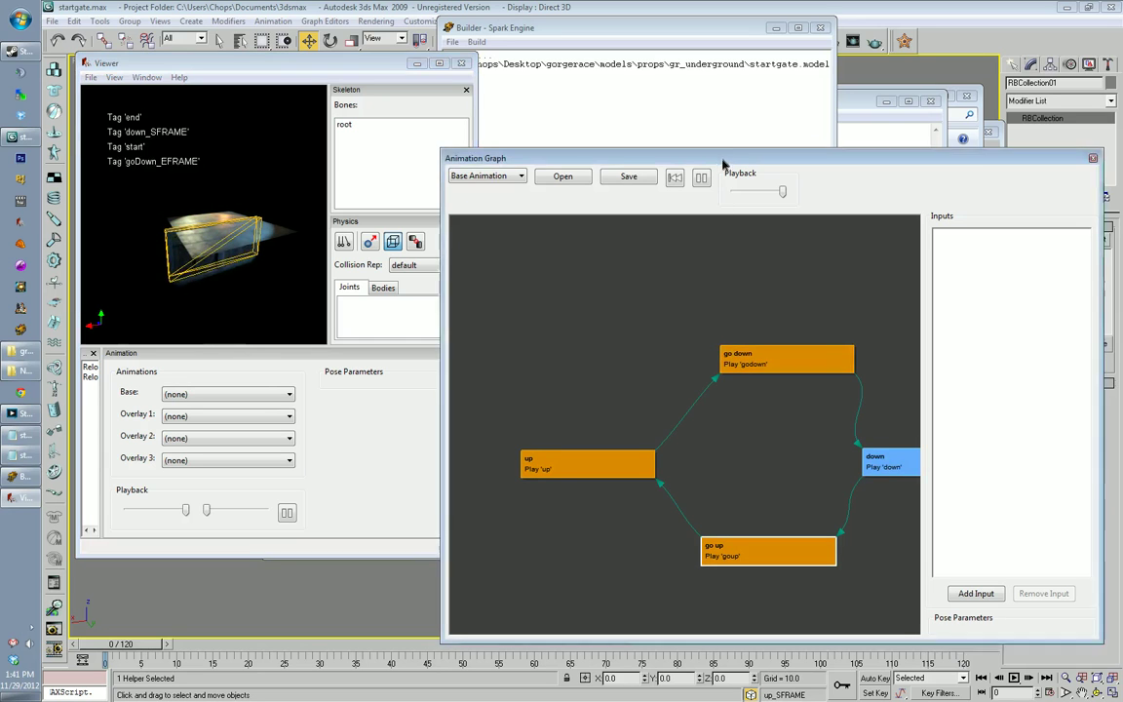
pyautogui.moveTo(722, 161); pyautogui.dragTo(706, 154)
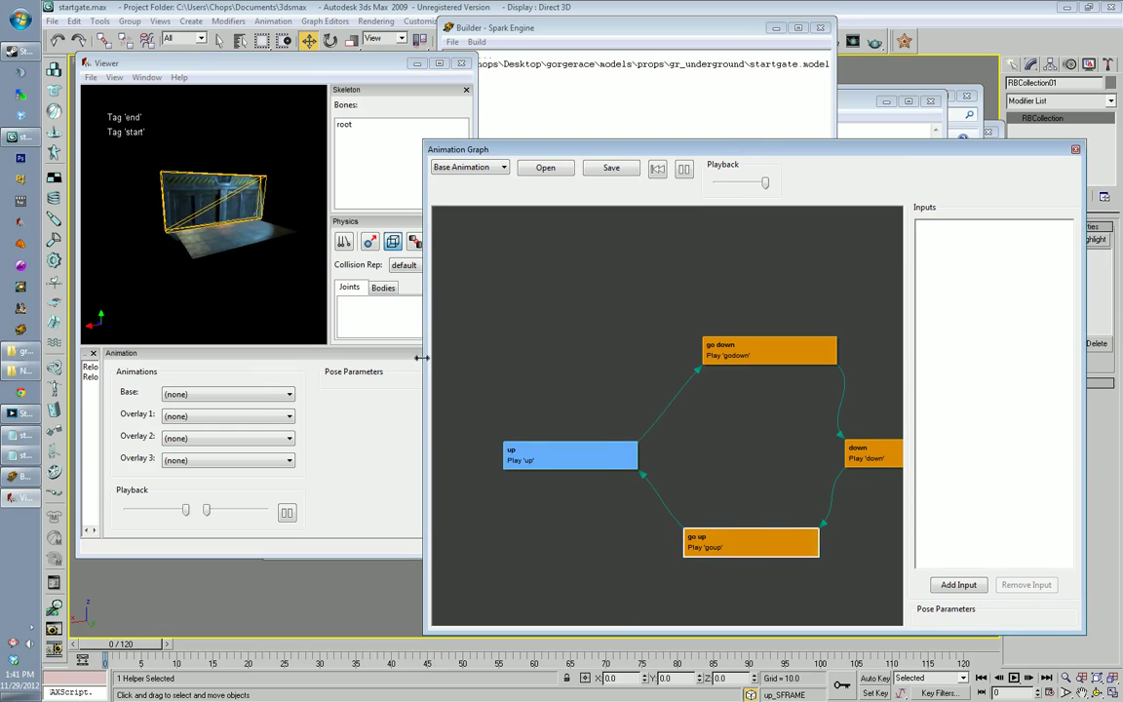
pyautogui.moveTo(424, 357); pyautogui.dragTo(344, 356)
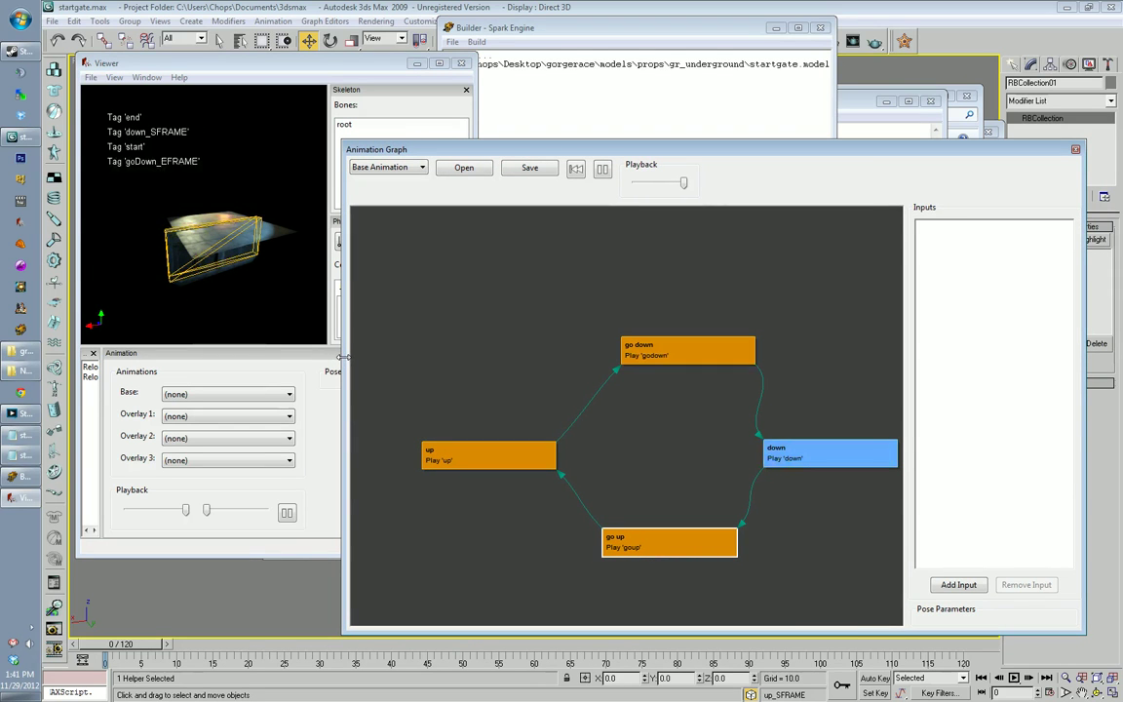
# Step: Nudge the go down and go up nodes into vertical alignment, and shift the graph window slightly upward
pyautogui.moveTo(677, 361); pyautogui.dragTo(659, 358)
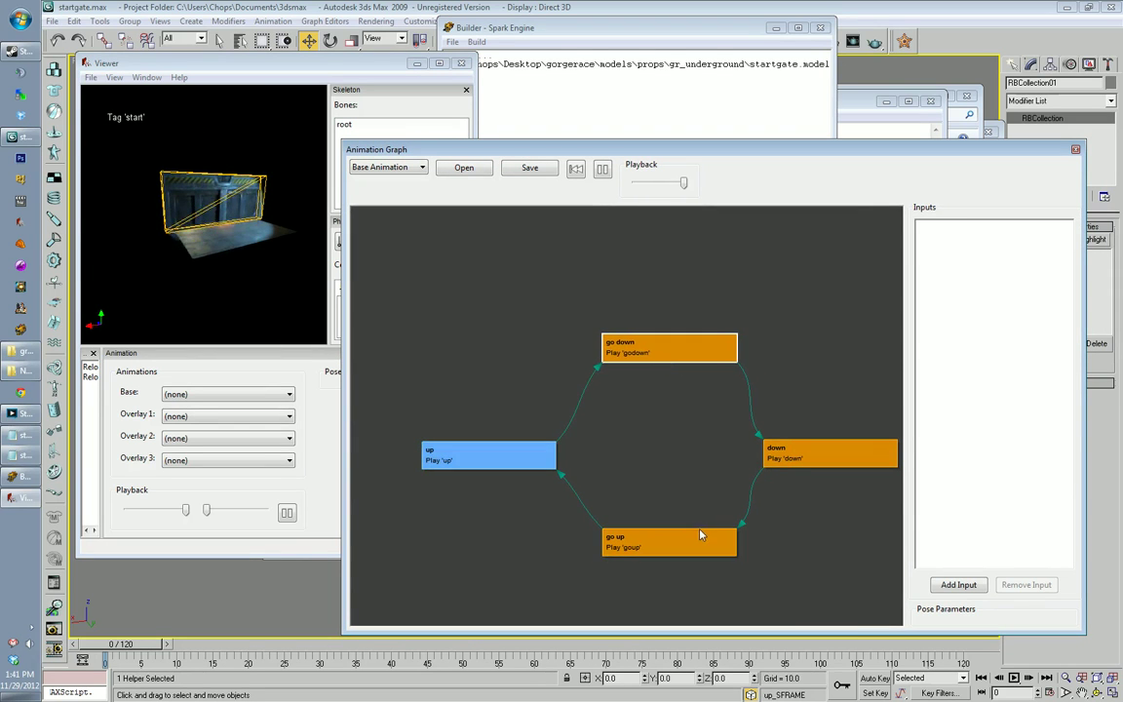
pyautogui.moveTo(706, 535); pyautogui.dragTo(712, 536)
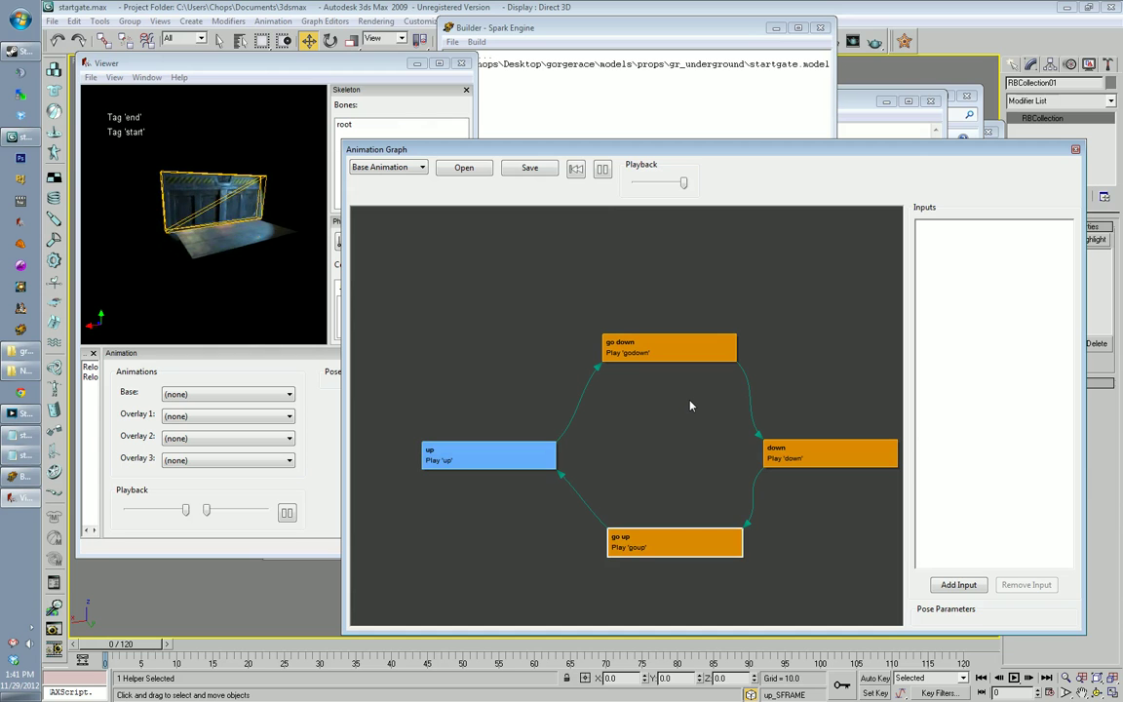
pyautogui.doubleClick(661, 355)
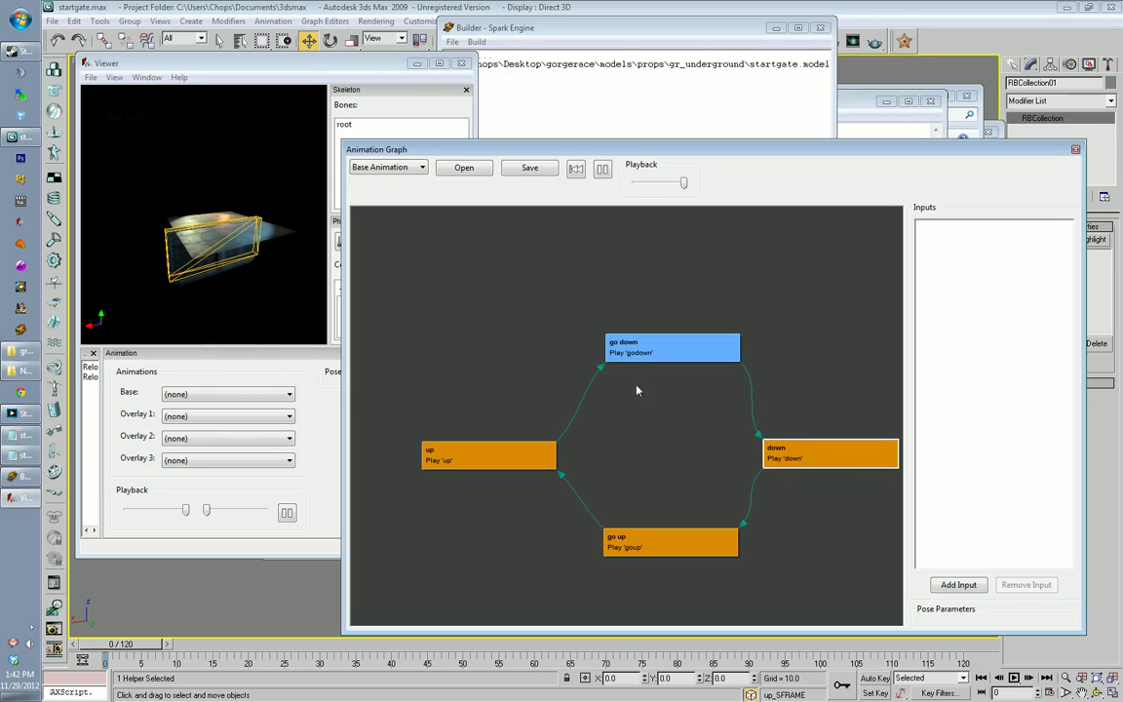
pyautogui.moveTo(555, 150); pyautogui.dragTo(558, 128)
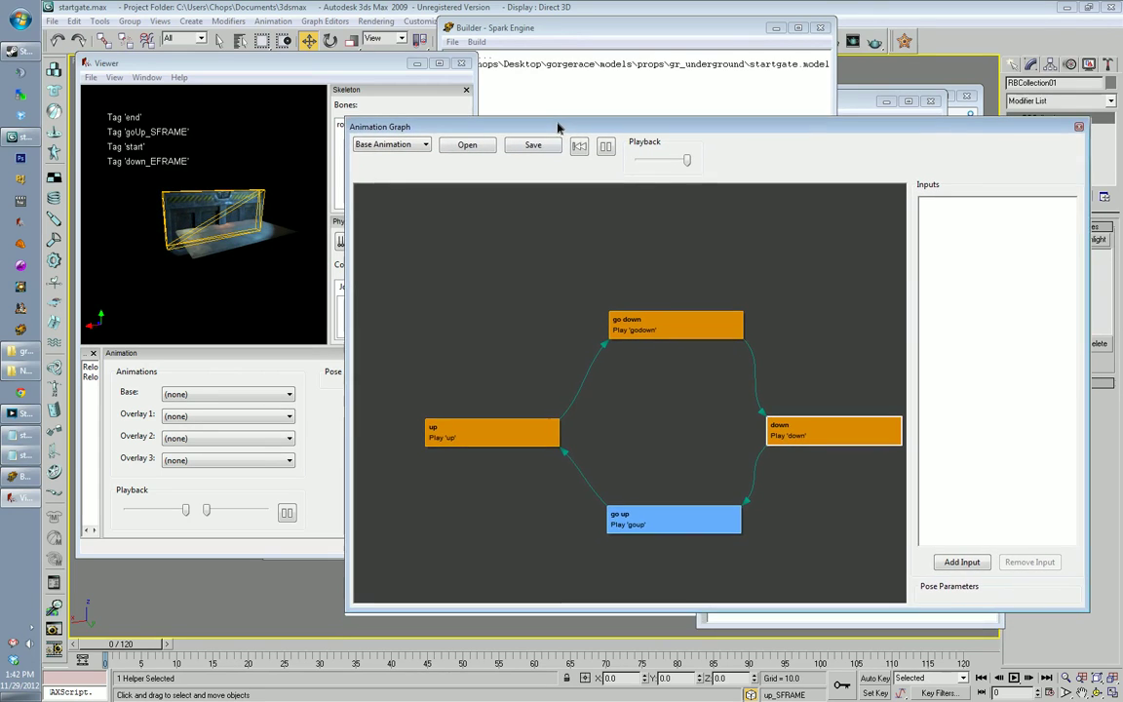
# Step: Edit the animation speed in the up node's settings and accept them
pyautogui.doubleClick(514, 442)
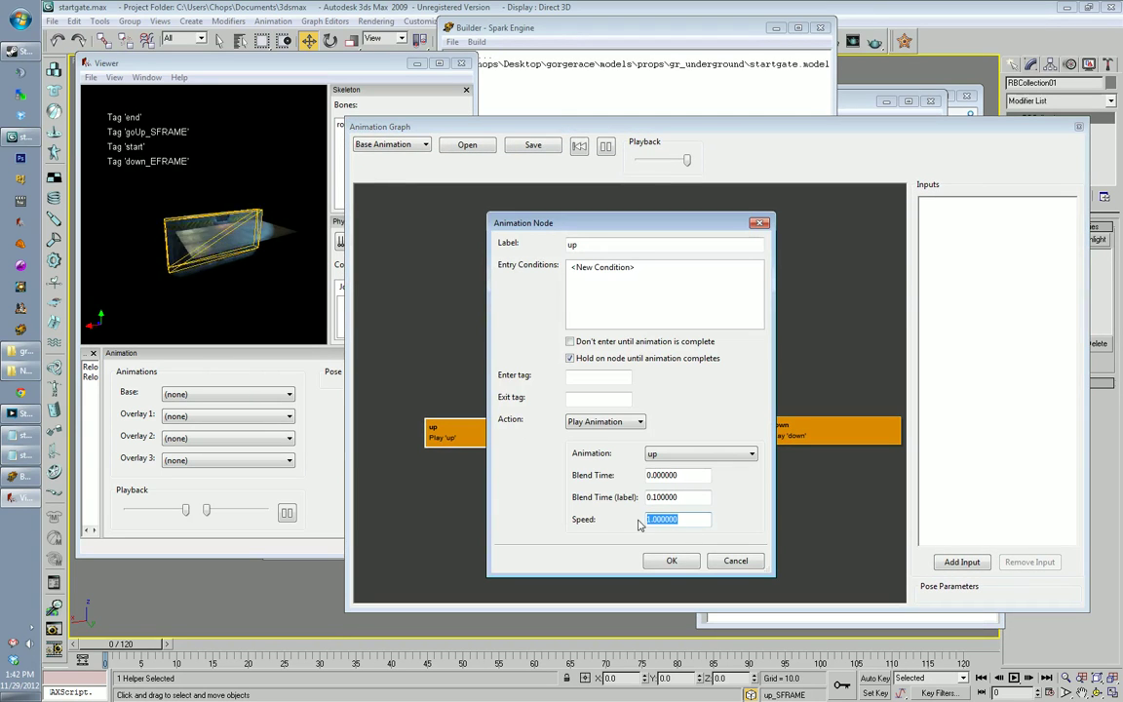
pyautogui.moveTo(597, 225); pyautogui.dragTo(485, 226)
pyautogui.press('Return')
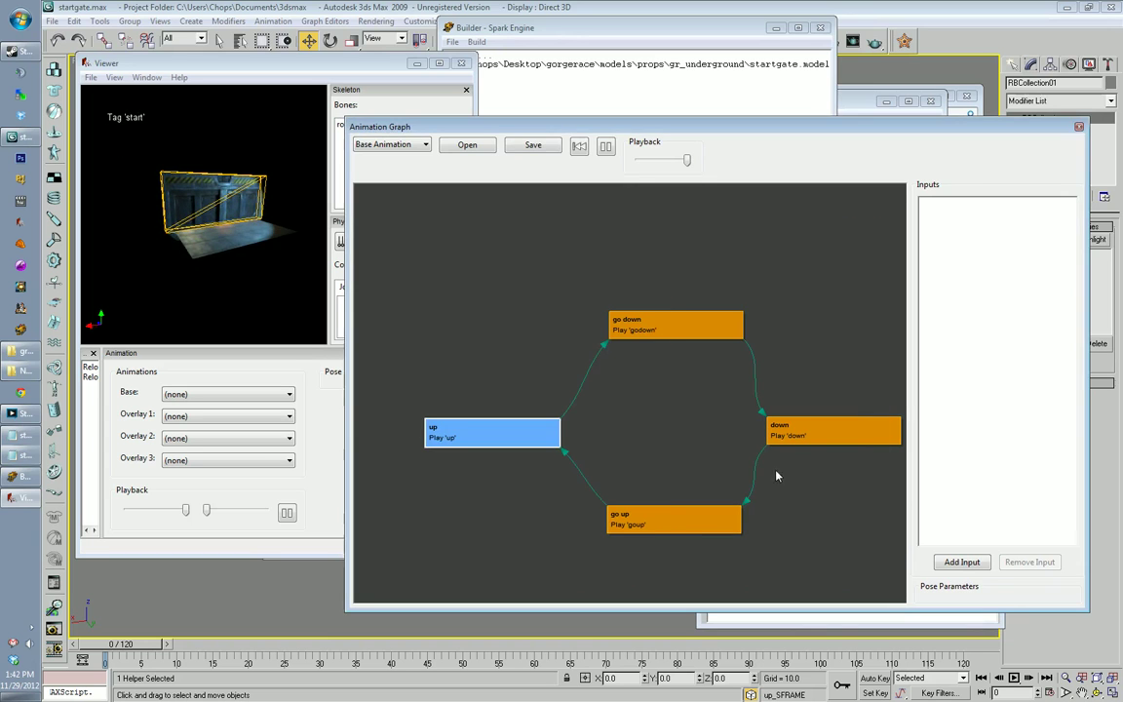
# Step: Set the down node's animation speed to .1
pyautogui.doubleClick(817, 430)
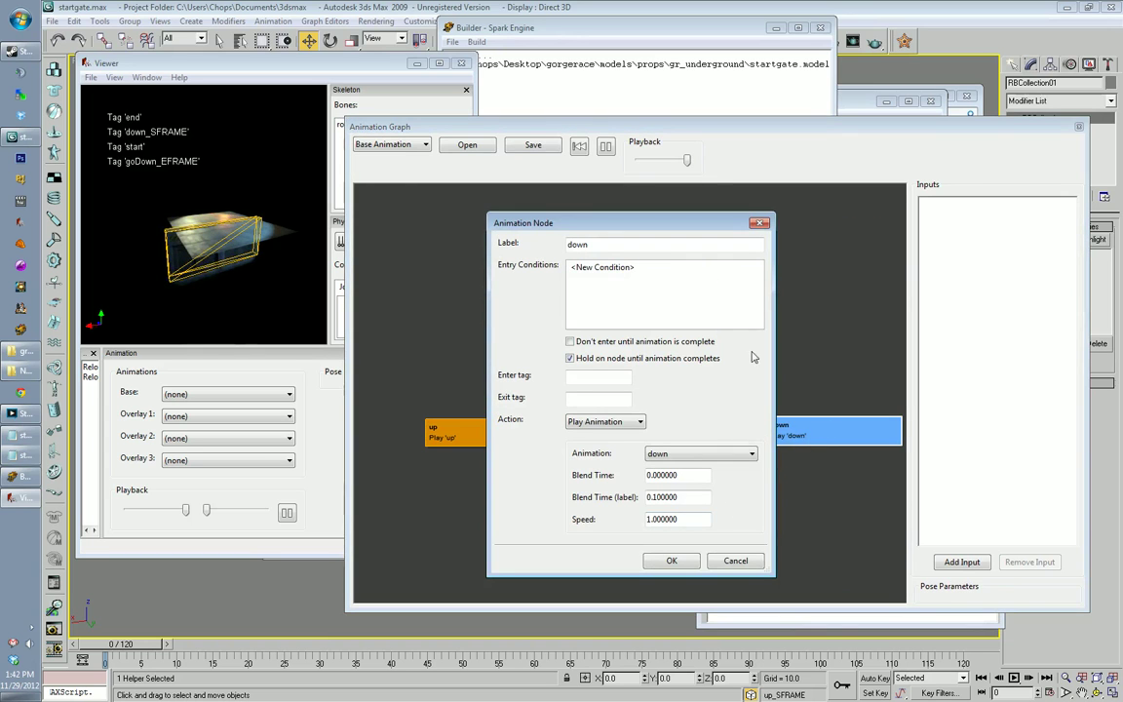
pyautogui.doubleClick(663, 519)
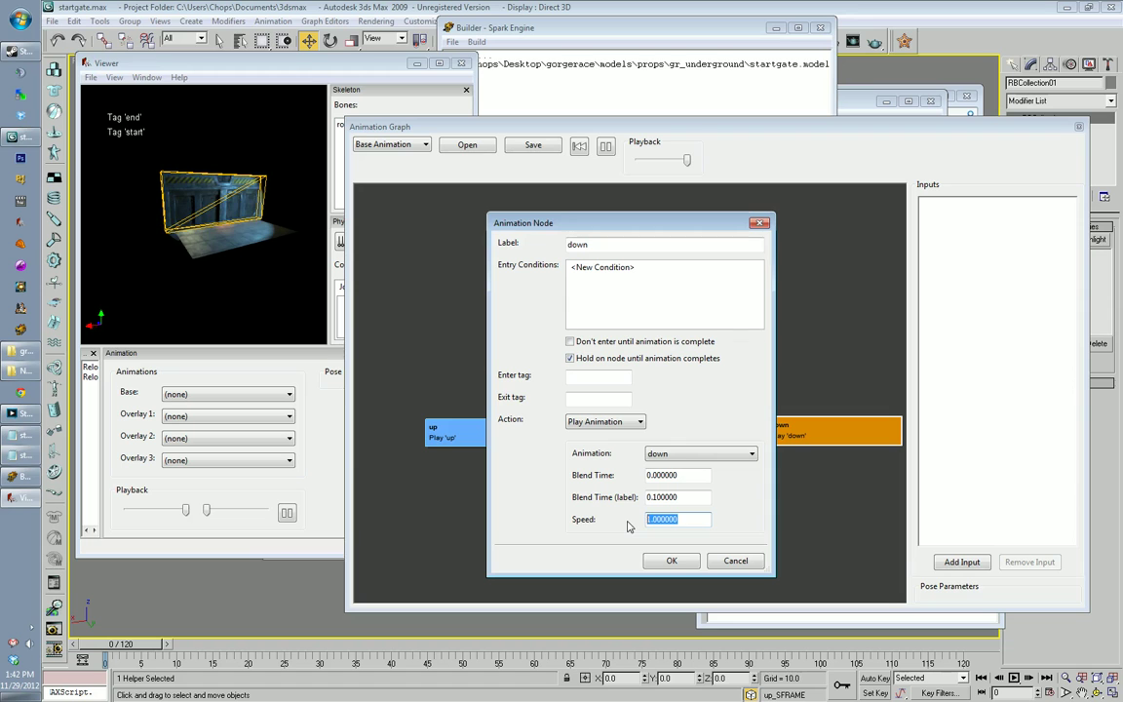
pyautogui.write('.1')
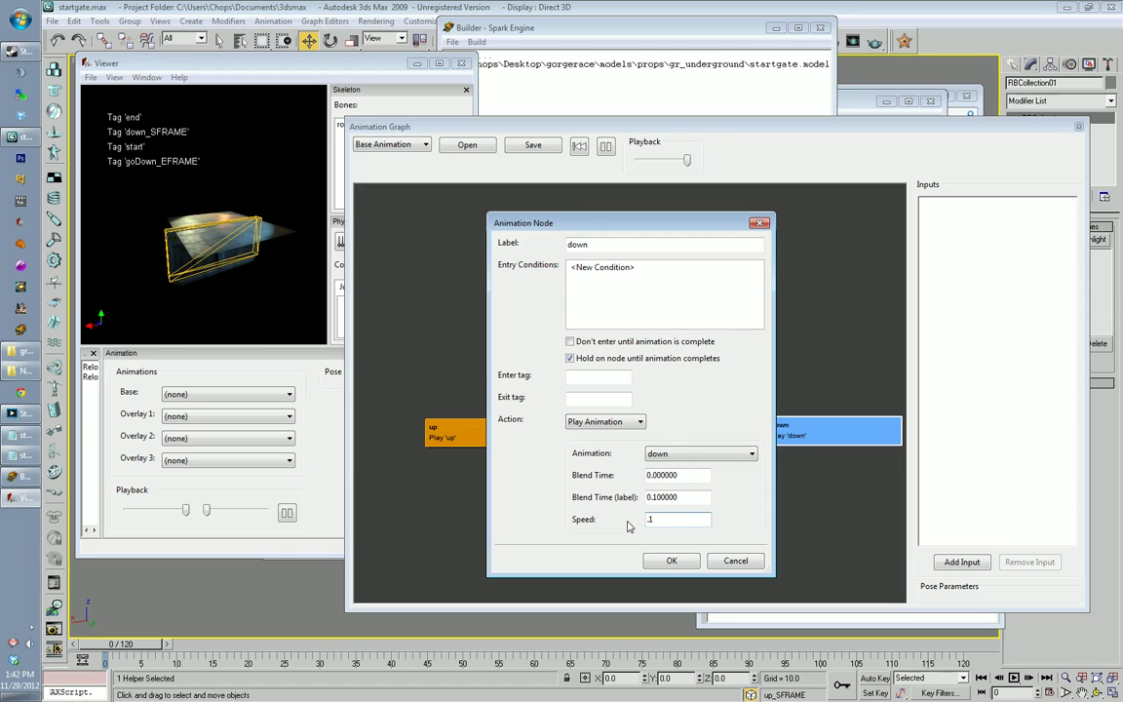
pyautogui.click(672, 560)
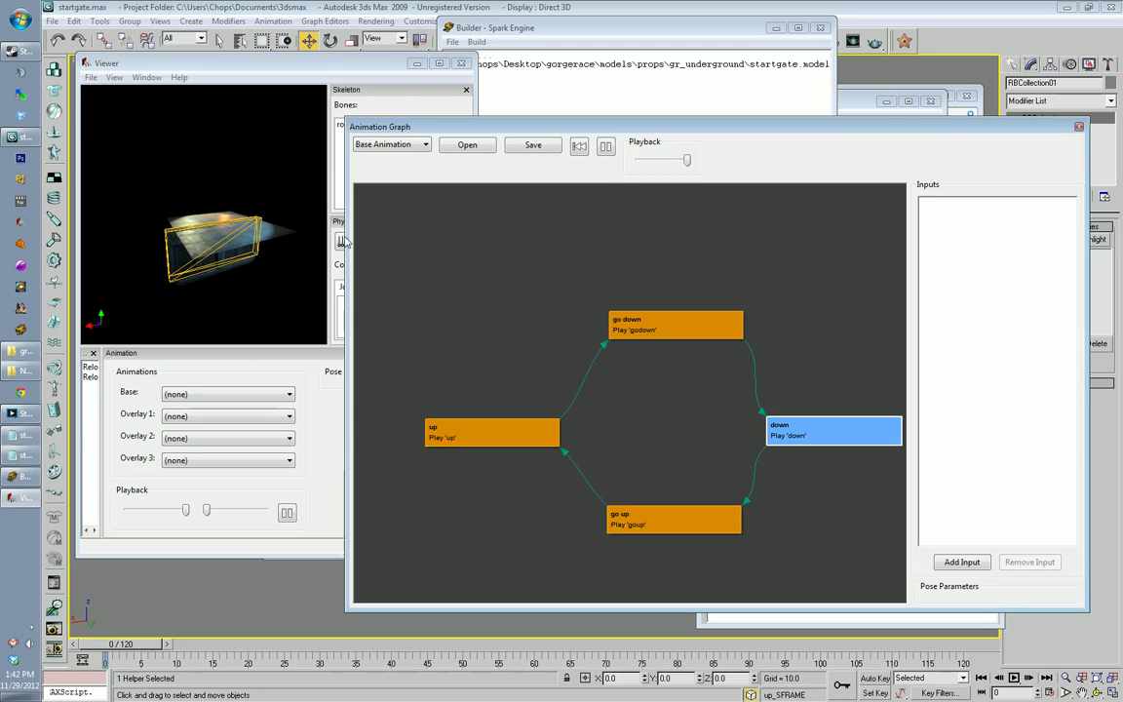
# Step: Set the go down node's animation speed to 2 and the go up node's to .5, and check the up node's settings
pyautogui.doubleClick(670, 325)
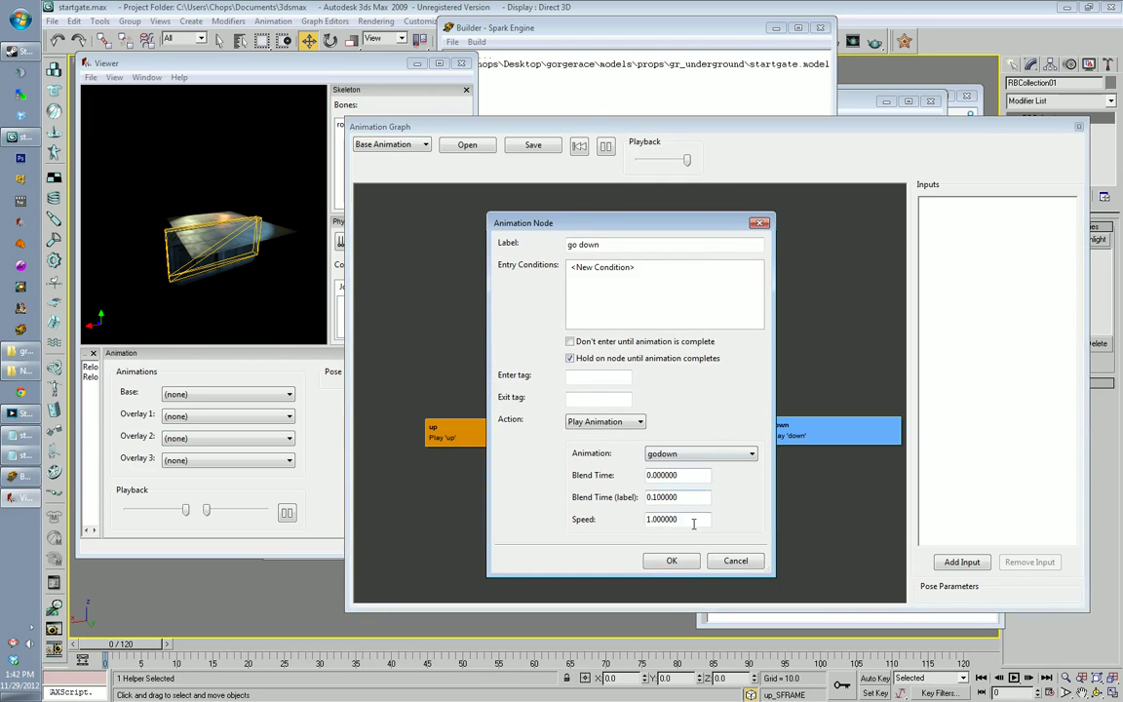
pyautogui.write('2')
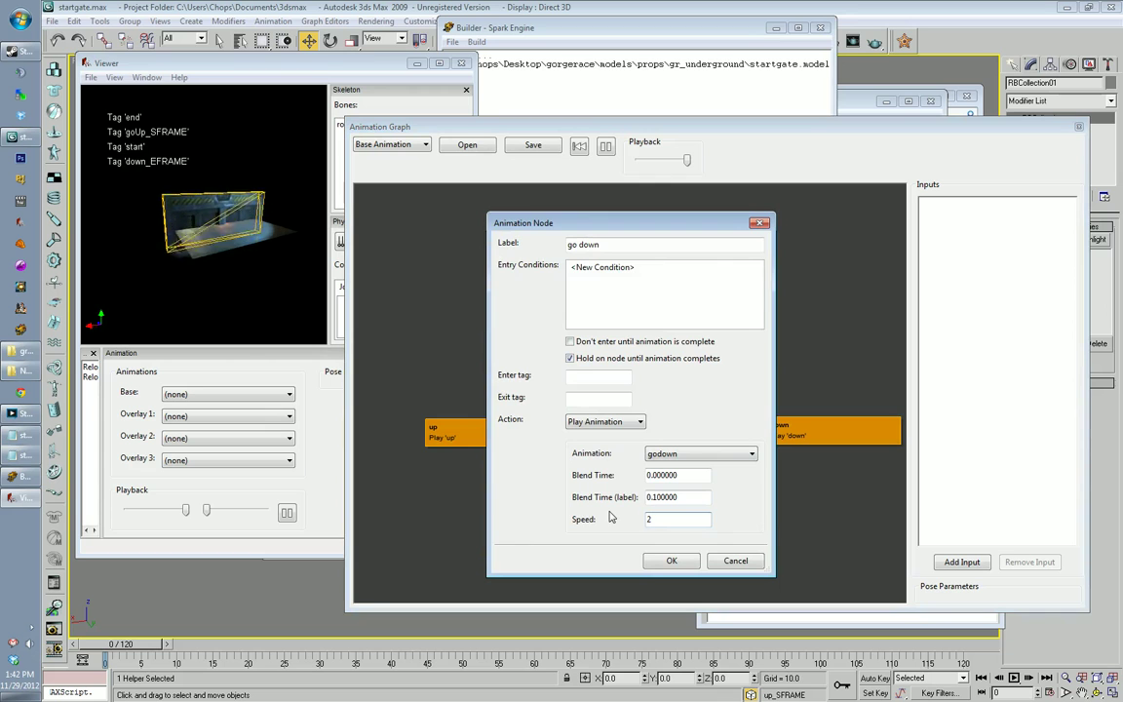
pyautogui.click(672, 561)
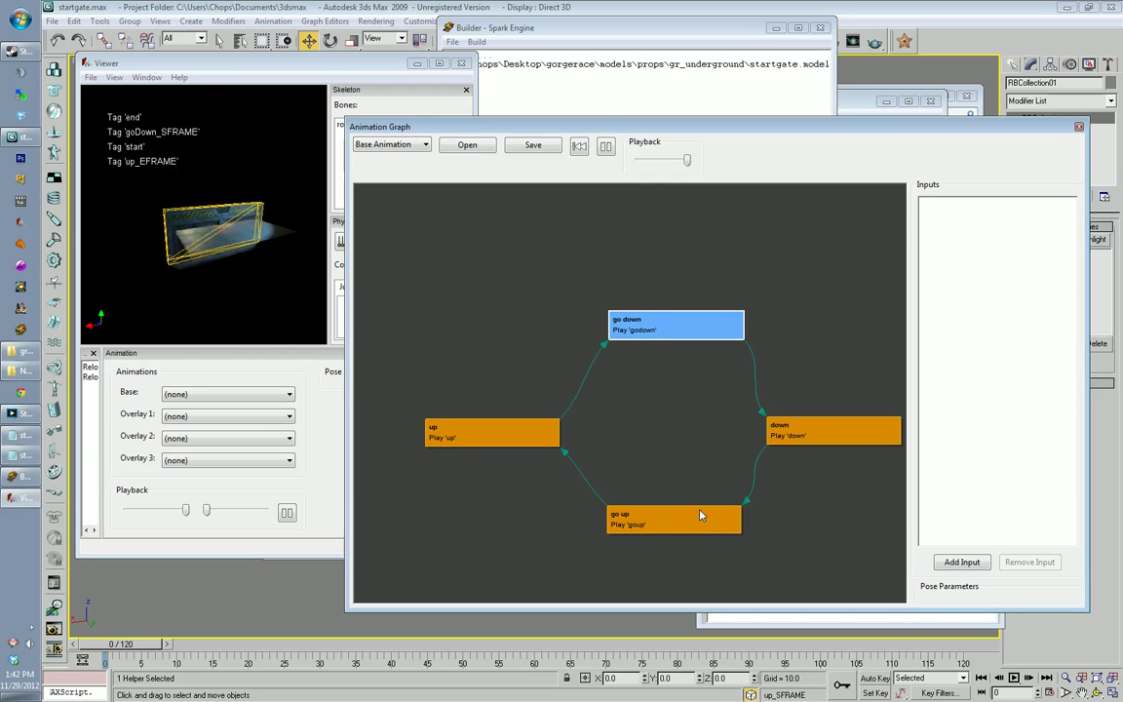
pyautogui.doubleClick(691, 527)
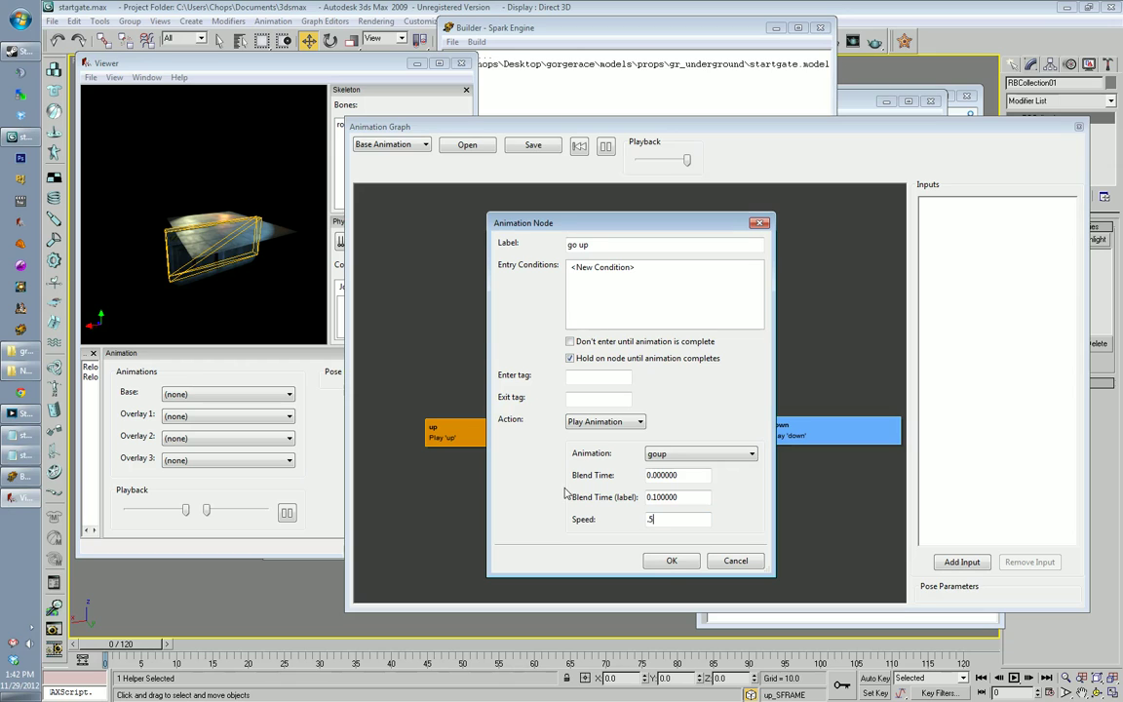
pyautogui.click(673, 558)
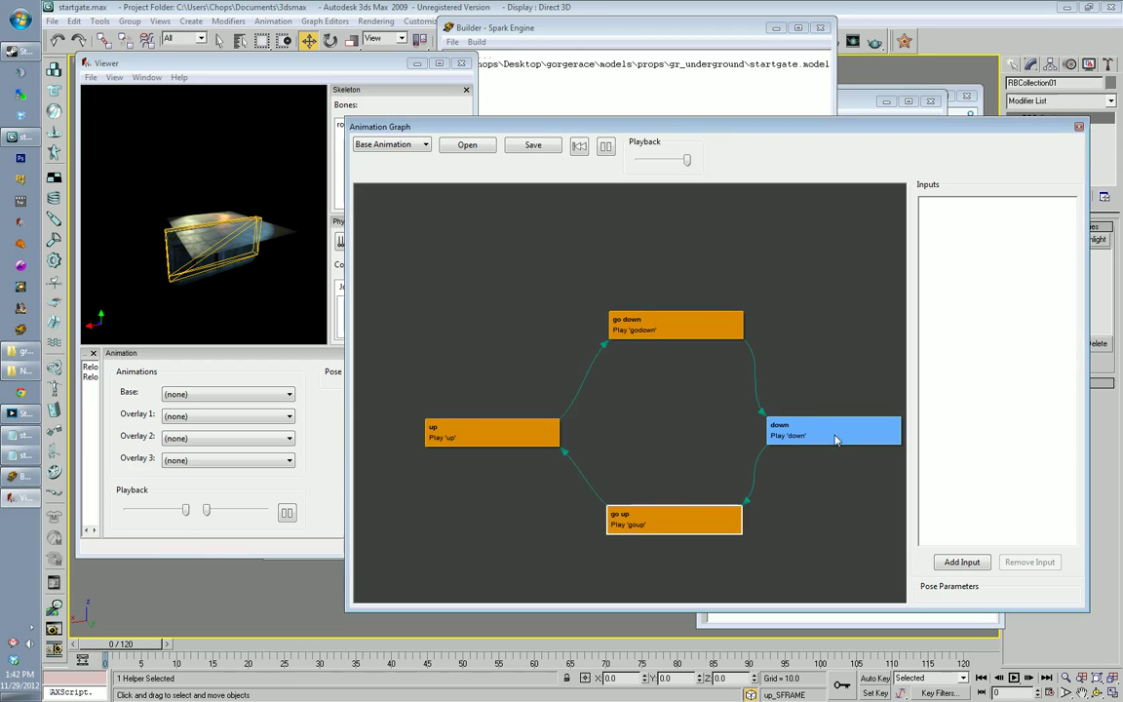
pyautogui.doubleClick(551, 437)
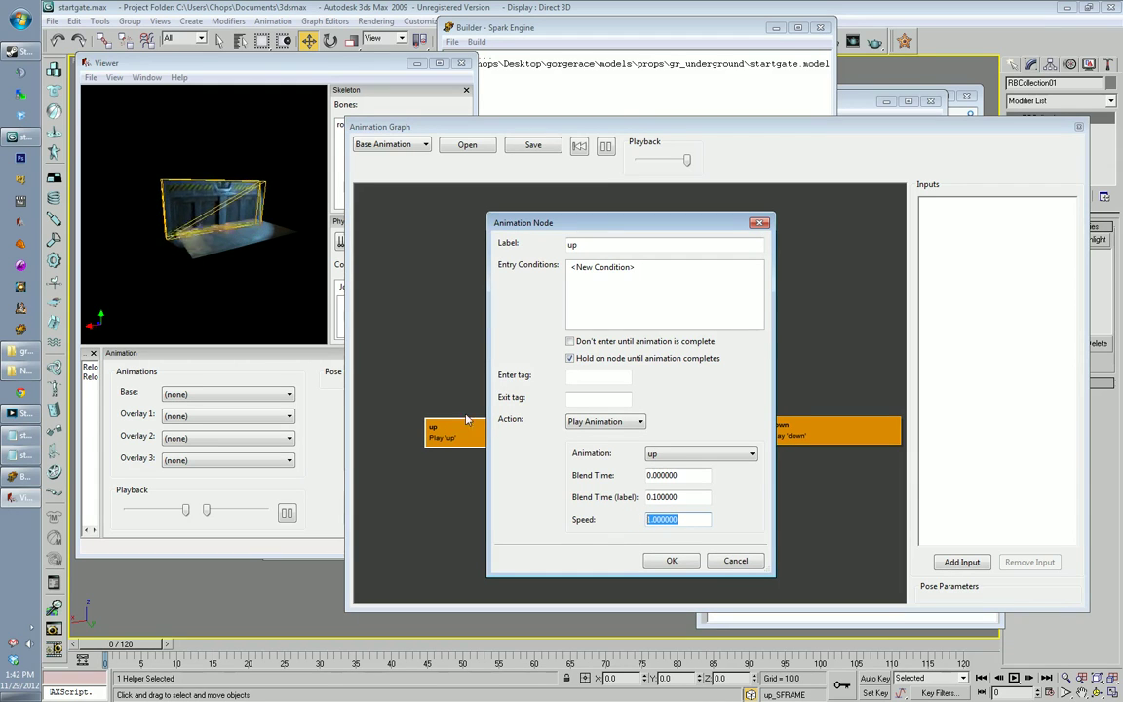
pyautogui.click(739, 542)
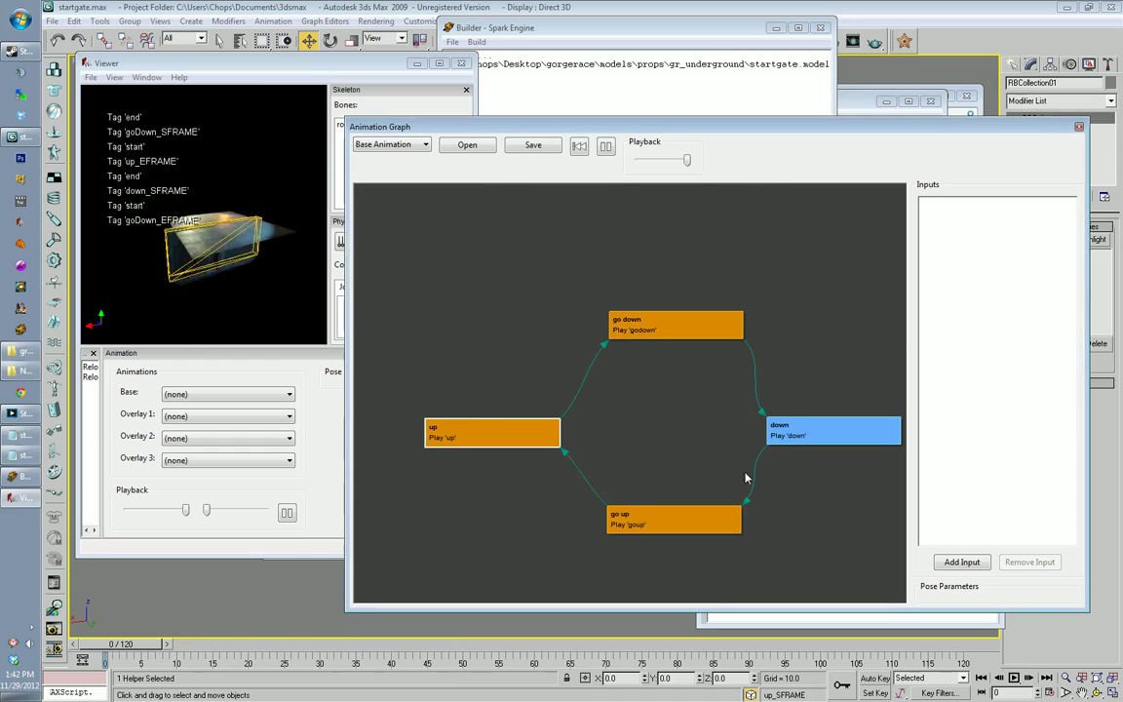
# Step: Append speed .01 to the up animation line in the startgate compile text file and save it
pyautogui.click(32, 457)
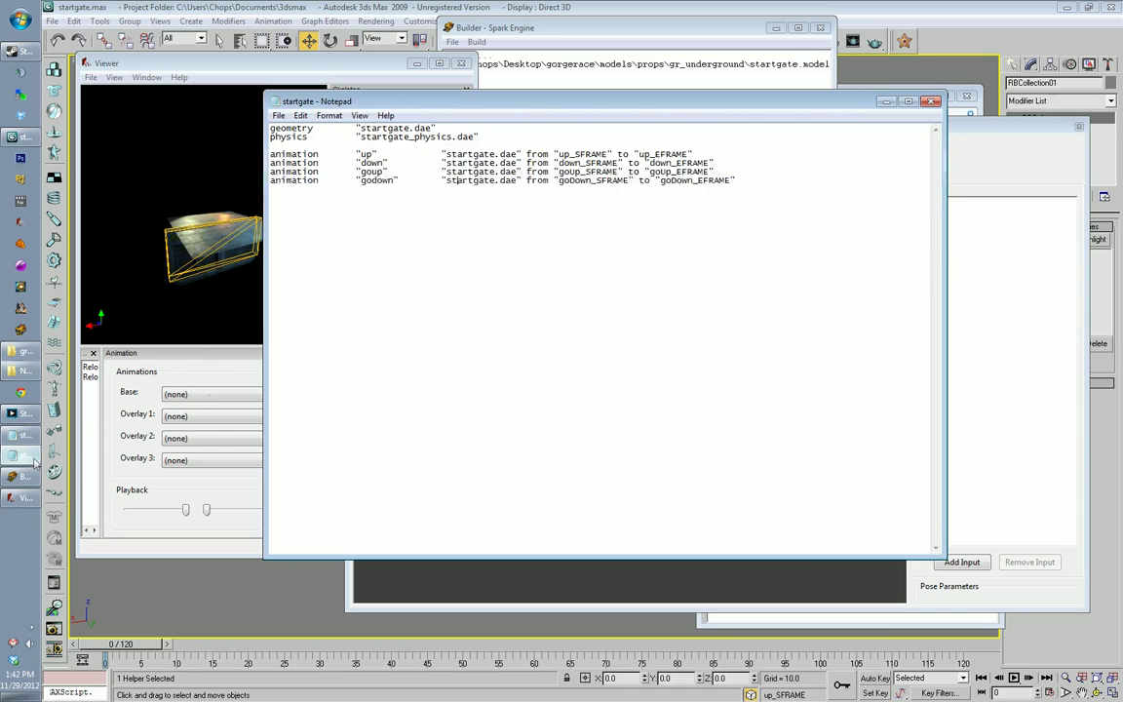
pyautogui.moveTo(507, 101); pyautogui.dragTo(556, 167)
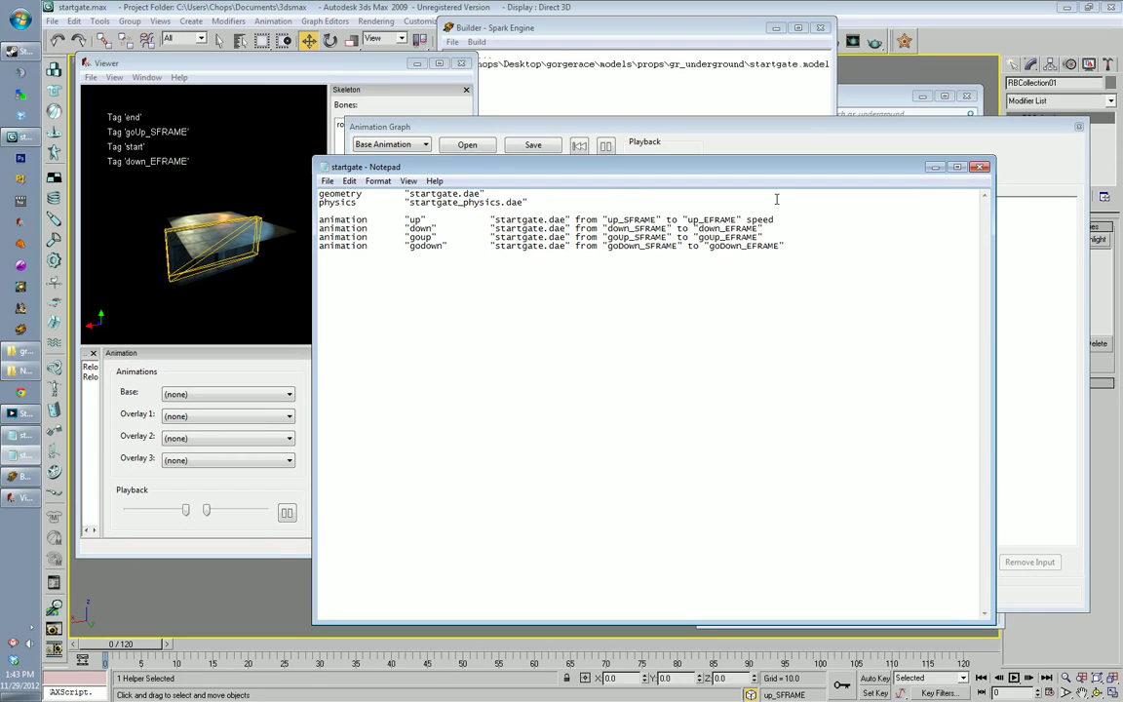
pyautogui.write('.01')
pyautogui.moveTo(791, 174); pyautogui.dragTo(771, 168)
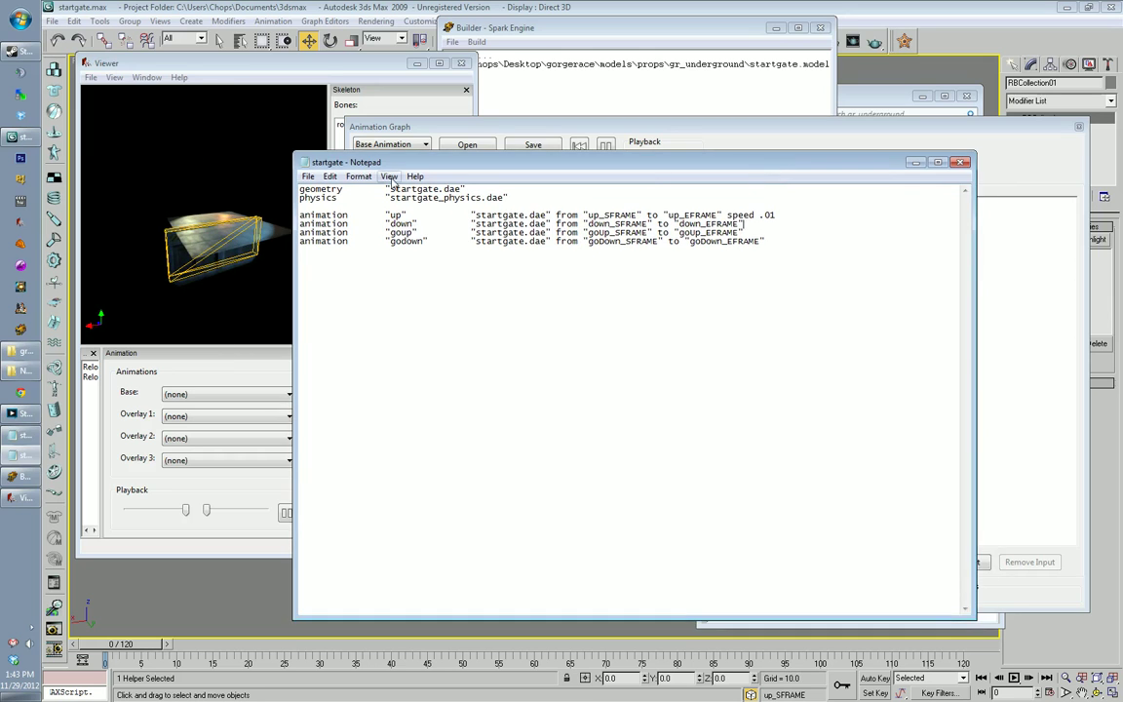
pyautogui.click(308, 176)
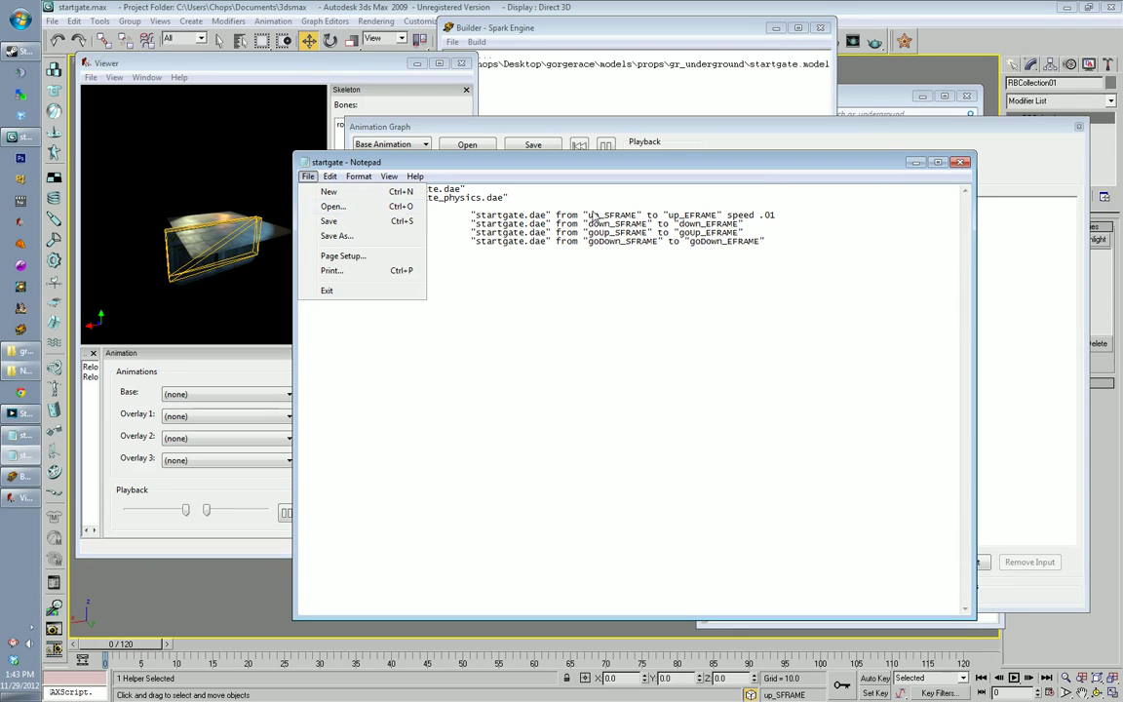
pyautogui.click(390, 157)
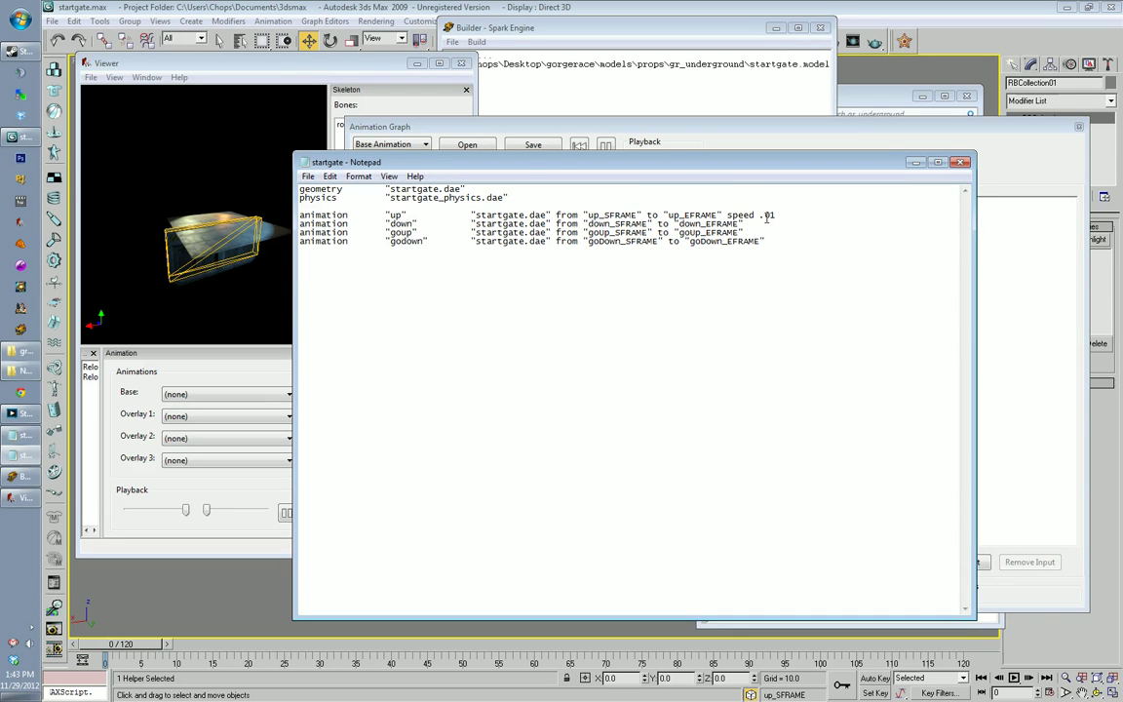
pyautogui.click(308, 177)
pyautogui.click(328, 224)
# Step: Change the up animation's speed to .1 in the startgate text file, save it and close it
pyautogui.moveTo(683, 166); pyautogui.dragTo(663, 171)
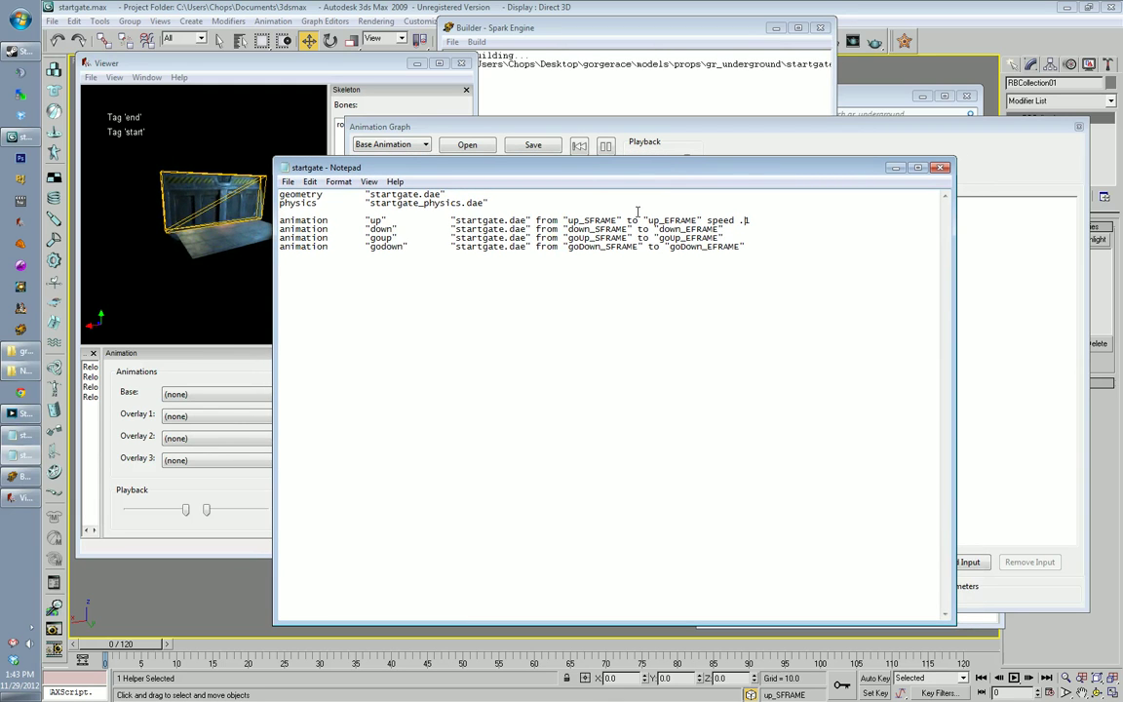
pyautogui.moveTo(565, 174); pyautogui.dragTo(542, 169)
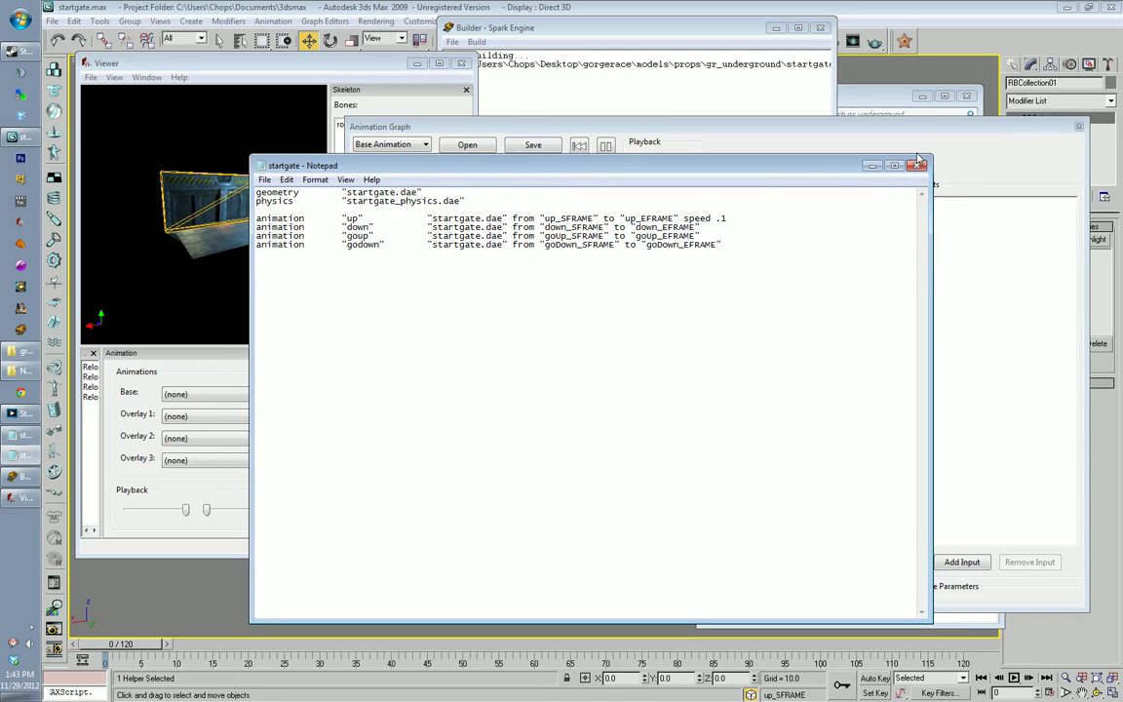
pyautogui.moveTo(808, 172); pyautogui.dragTo(838, 179)
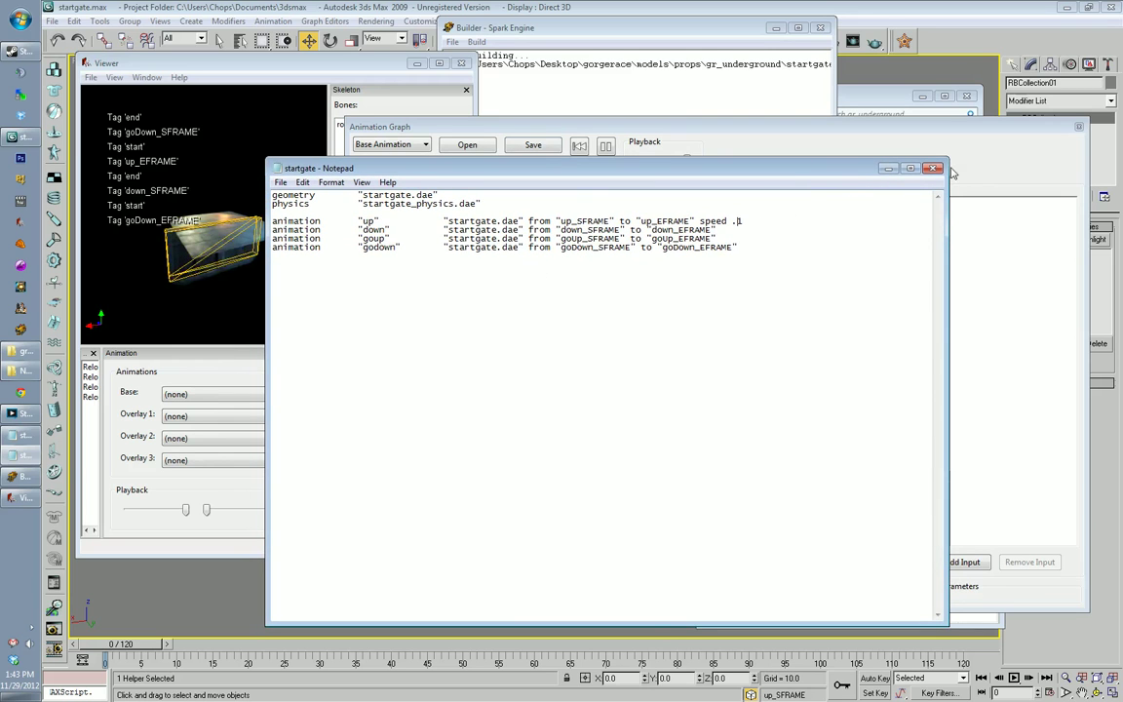
pyautogui.click(280, 182)
pyautogui.click(297, 234)
pyautogui.click(931, 170)
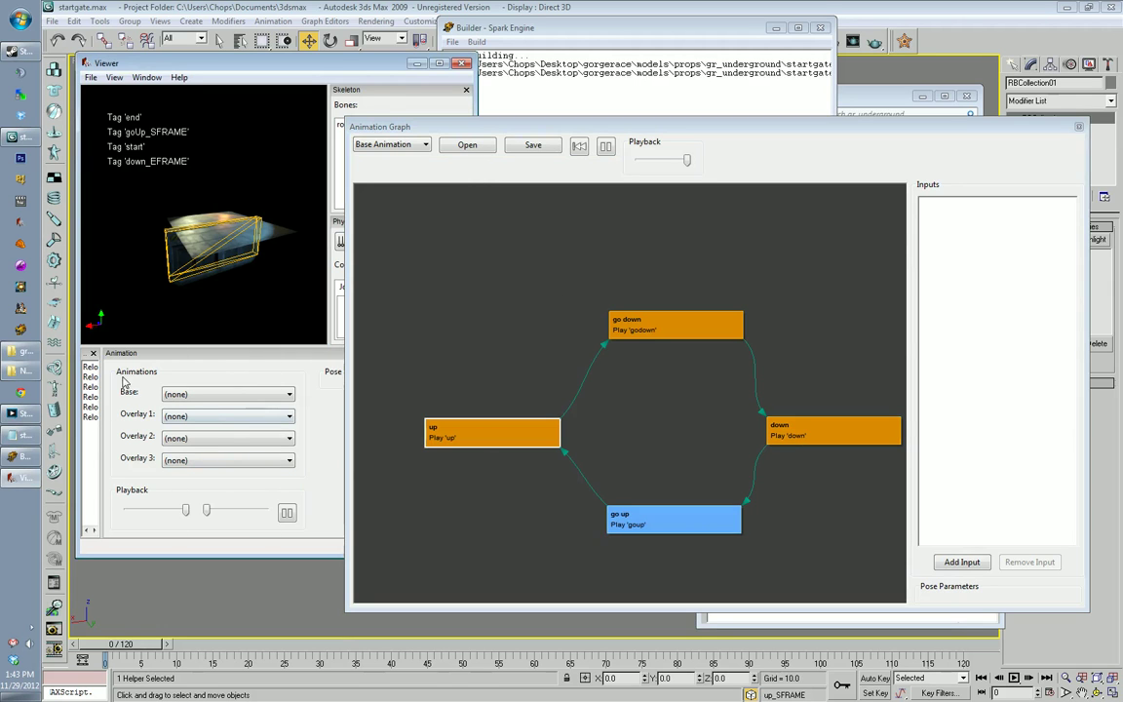
# Step: Float the viewer's Output panel to read its reload messages, and dock it back beside the Animation panel
pyautogui.moveTo(86, 353); pyautogui.dragTo(172, 223)
pyautogui.moveTo(200, 320); pyautogui.dragTo(246, 287)
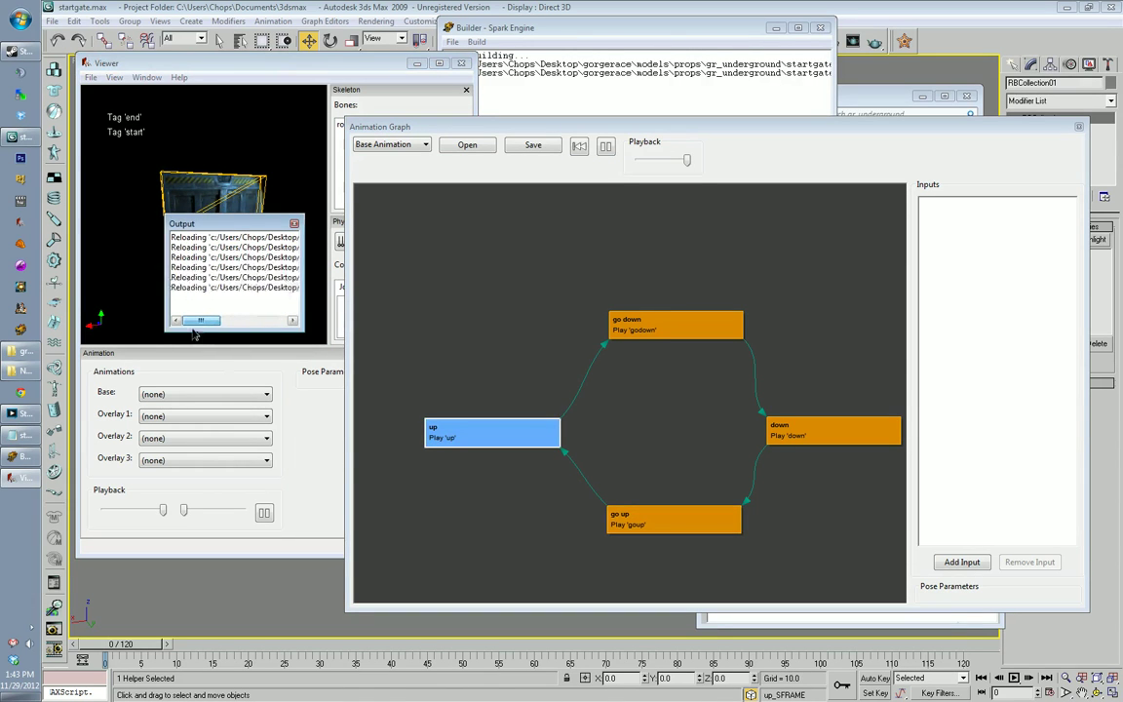
pyautogui.moveTo(225, 224); pyautogui.dragTo(137, 361)
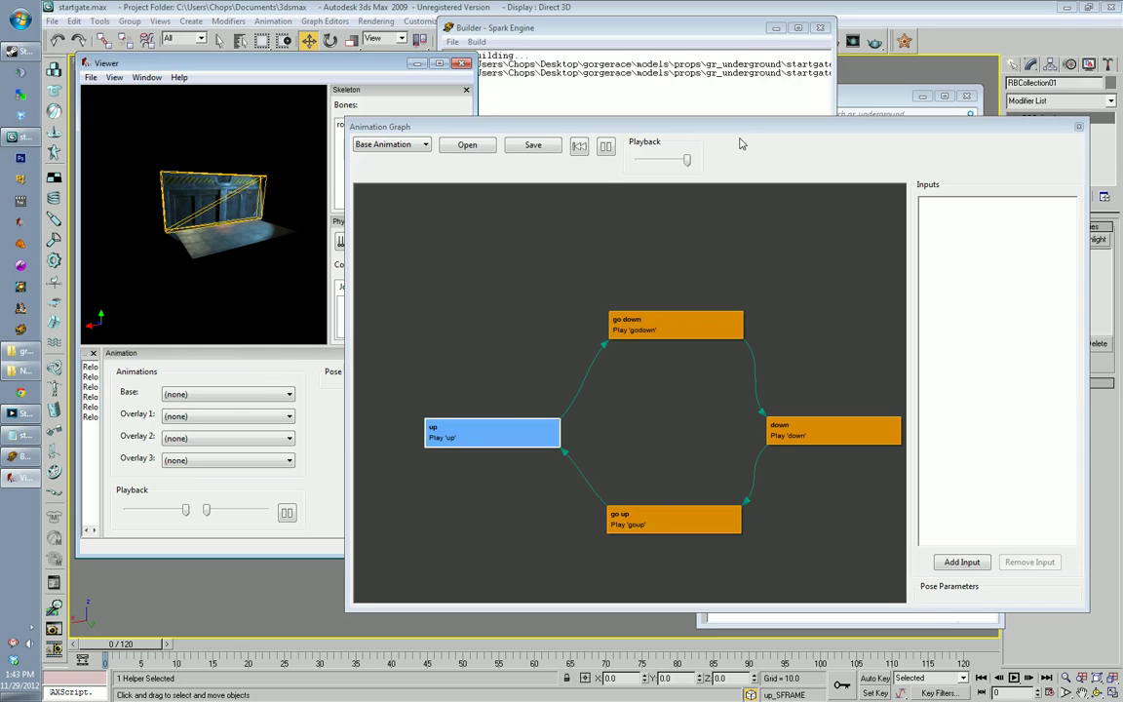
# Step: Save the animation graph over the existing startgate.animation_graph in the models\props\gr_underground folder
pyautogui.moveTo(744, 134); pyautogui.dragTo(726, 130)
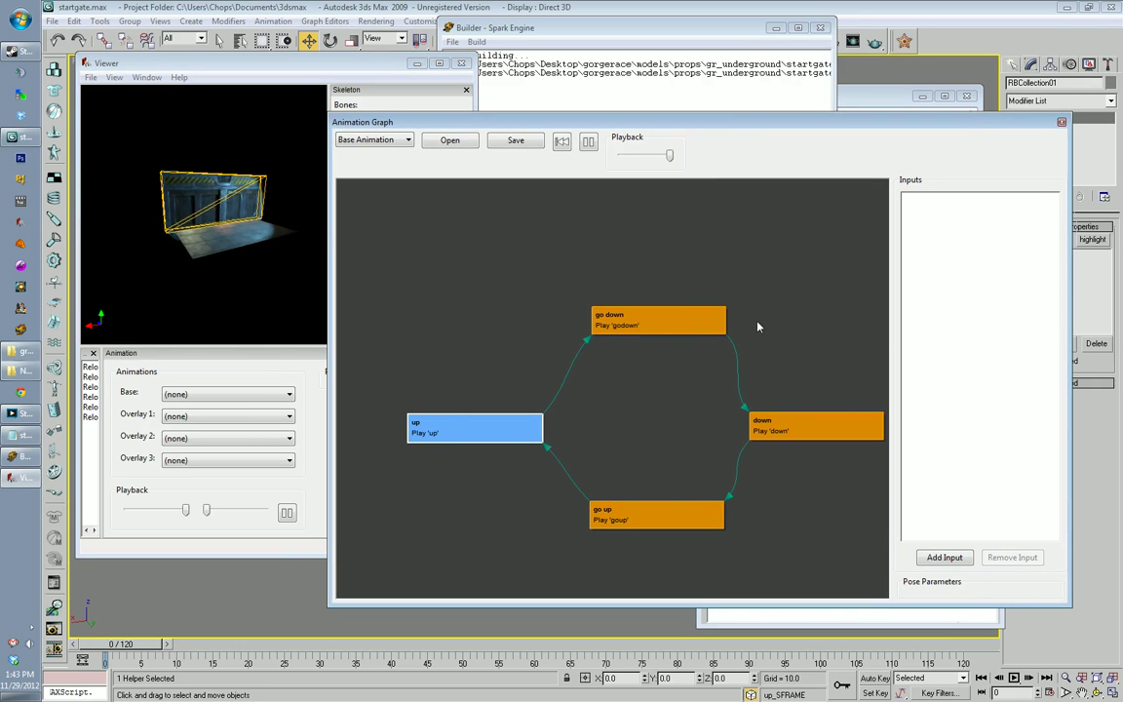
pyautogui.moveTo(838, 357); pyautogui.dragTo(746, 337)
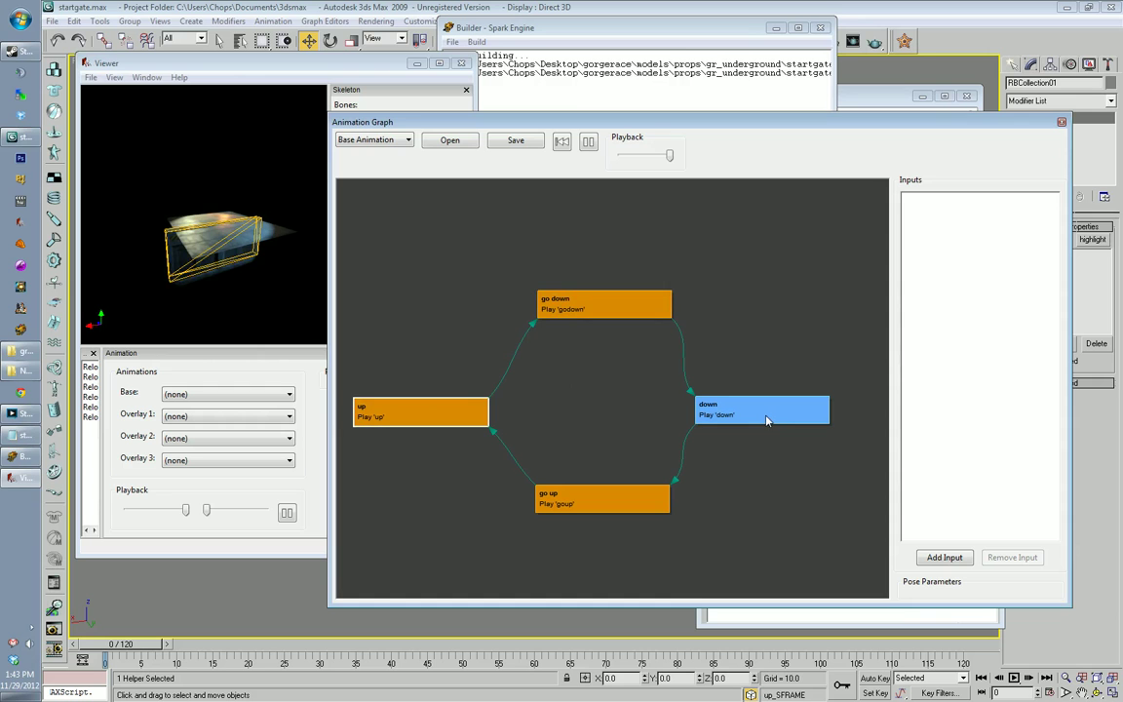
pyautogui.click(611, 507)
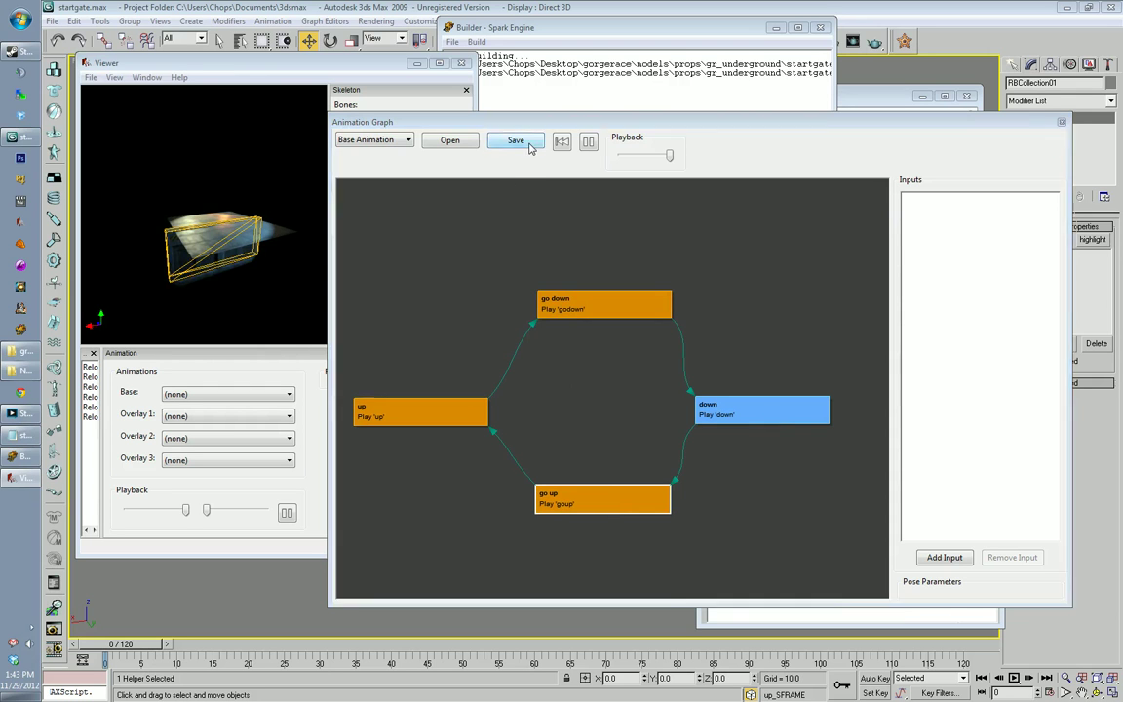
pyautogui.click(529, 145)
pyautogui.moveTo(587, 97); pyautogui.dragTo(438, 109)
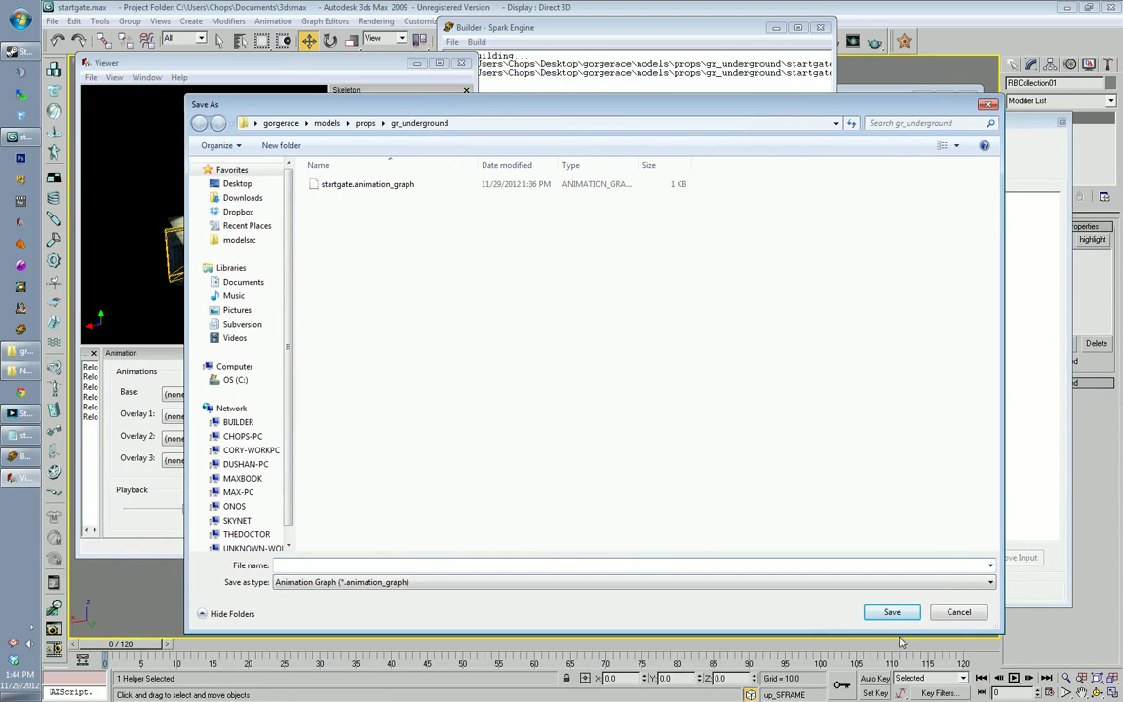
pyautogui.doubleClick(397, 185)
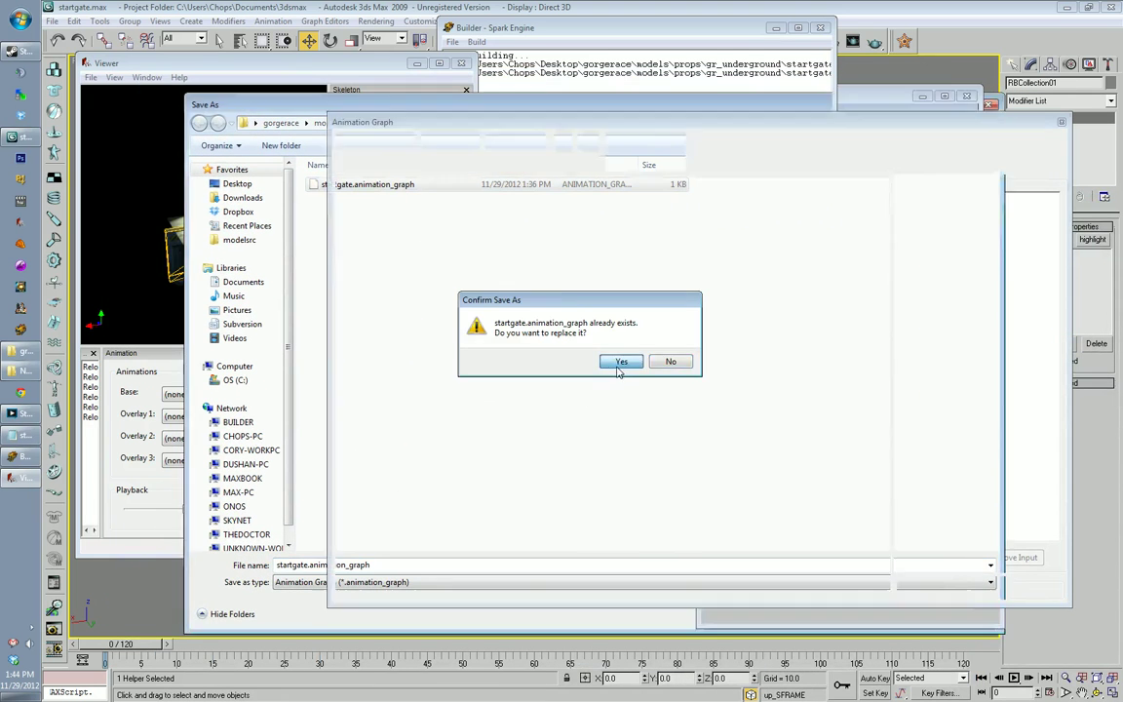
pyautogui.click(620, 362)
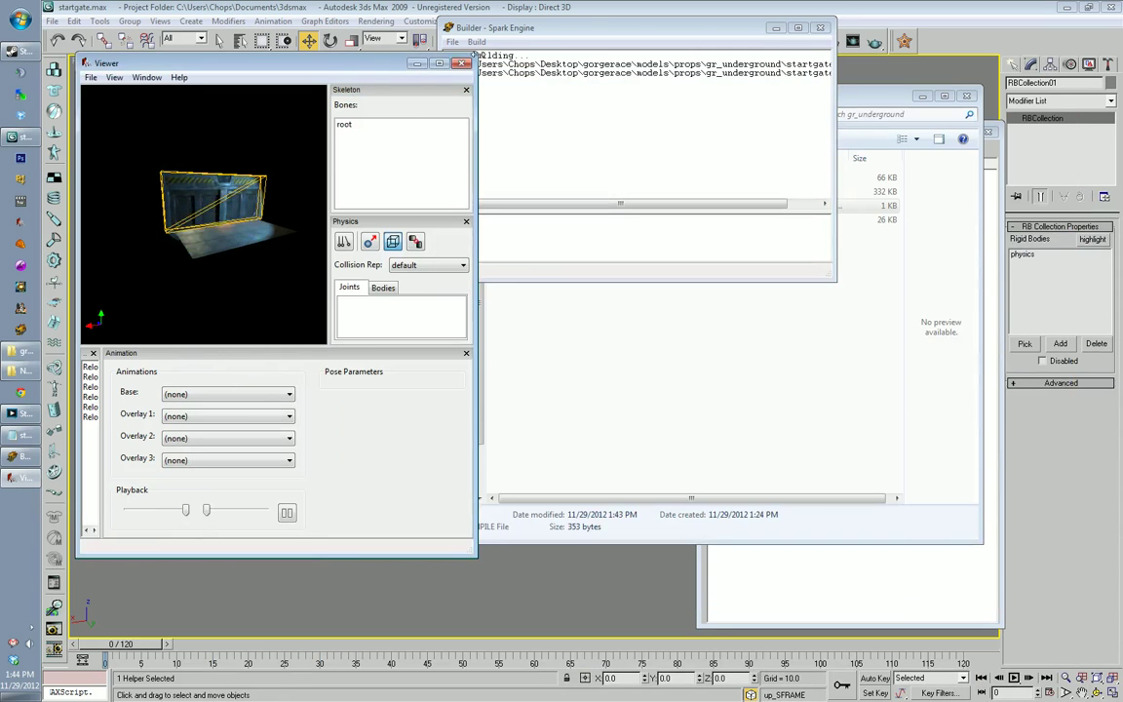
# Step: Close the gr_underground source folder, 3ds Max and the remaining startgate text file
pyautogui.click(867, 97)
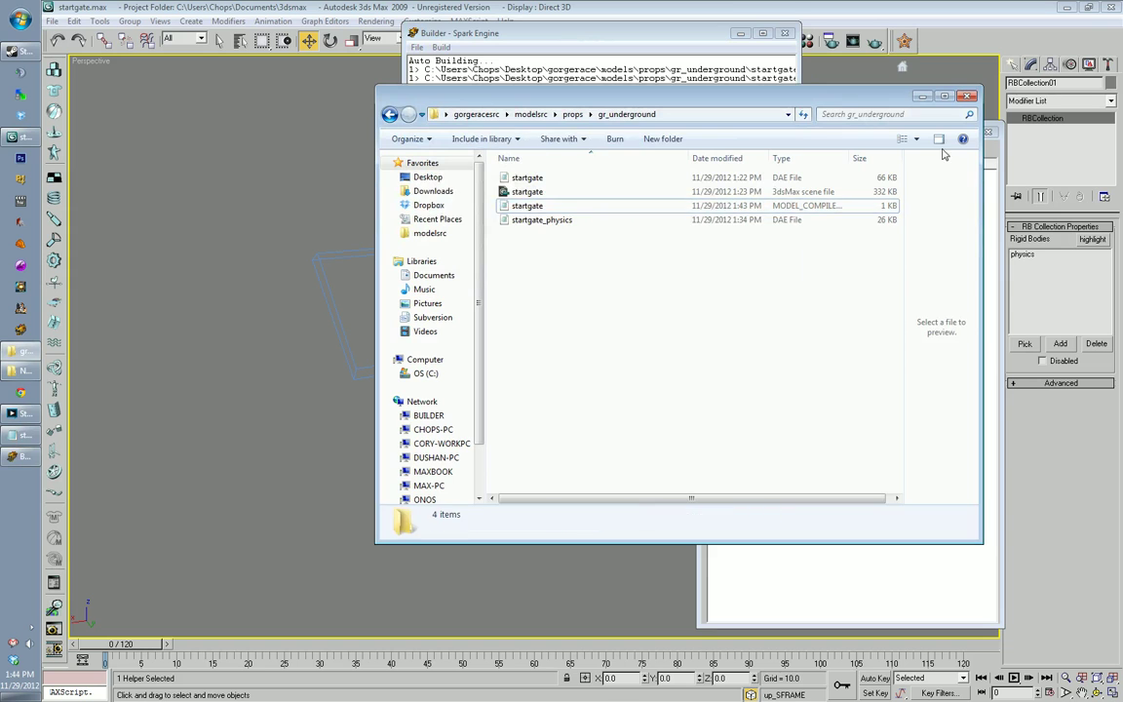
pyautogui.click(966, 95)
pyautogui.click(926, 136)
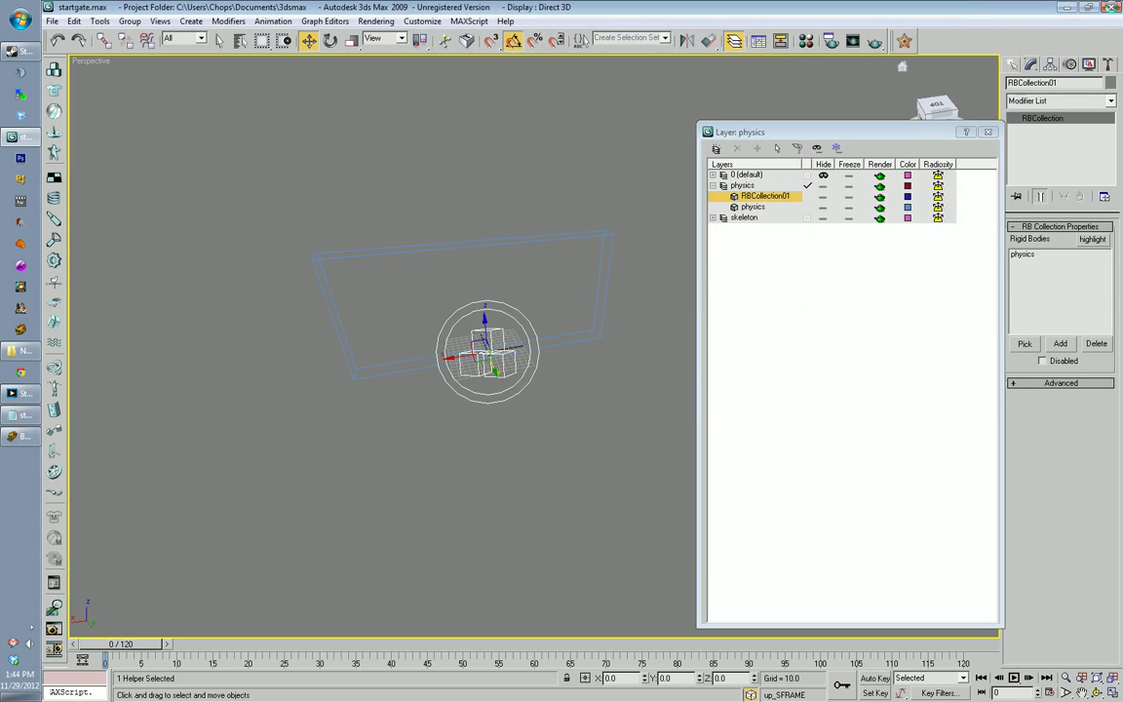
pyautogui.click(1111, 7)
pyautogui.click(592, 400)
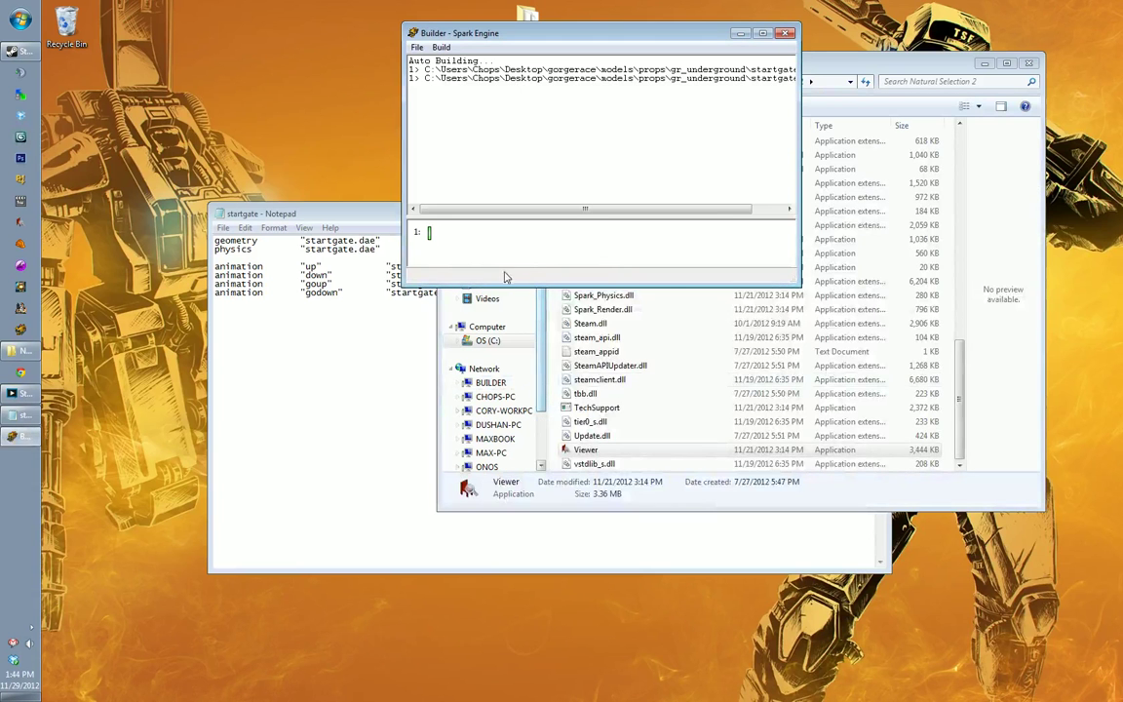
pyautogui.hotkey('alt', 'Tab')
pyautogui.click(874, 215)
# Step: Reposition and enlarge the Natural Selection 2 folder window, and browse up through its file list
pyautogui.moveTo(896, 63); pyautogui.dragTo(796, 81)
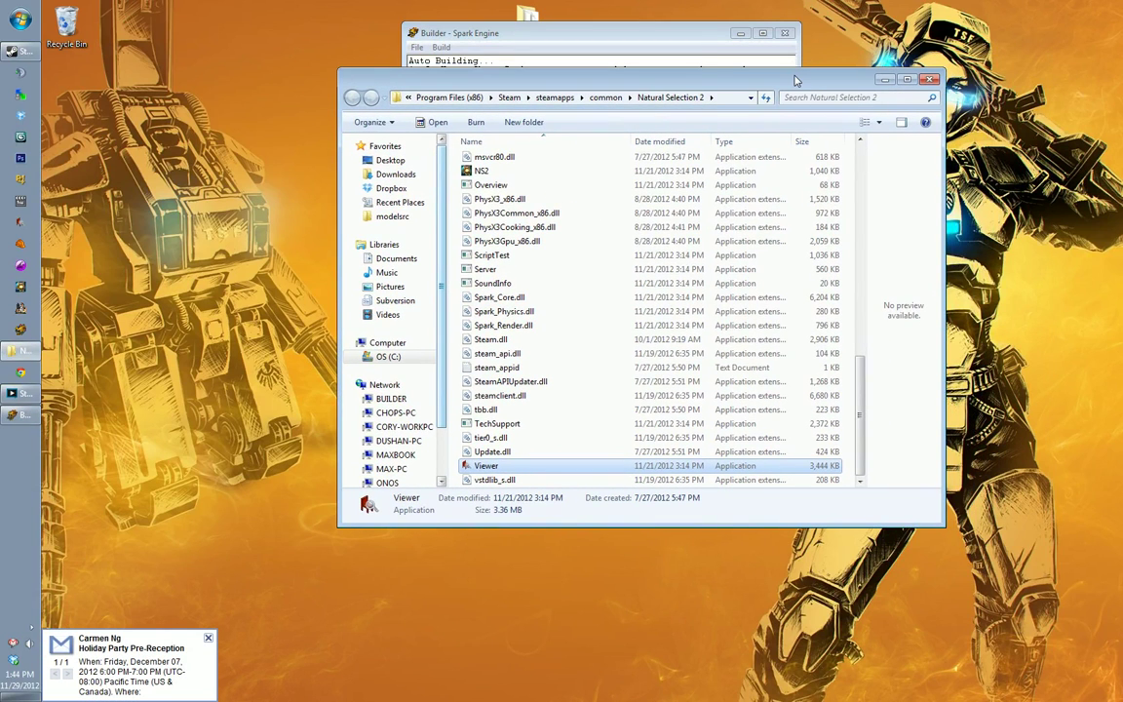
pyautogui.moveTo(762, 77); pyautogui.dragTo(752, 30)
pyautogui.moveTo(744, 7); pyautogui.dragTo(748, 19)
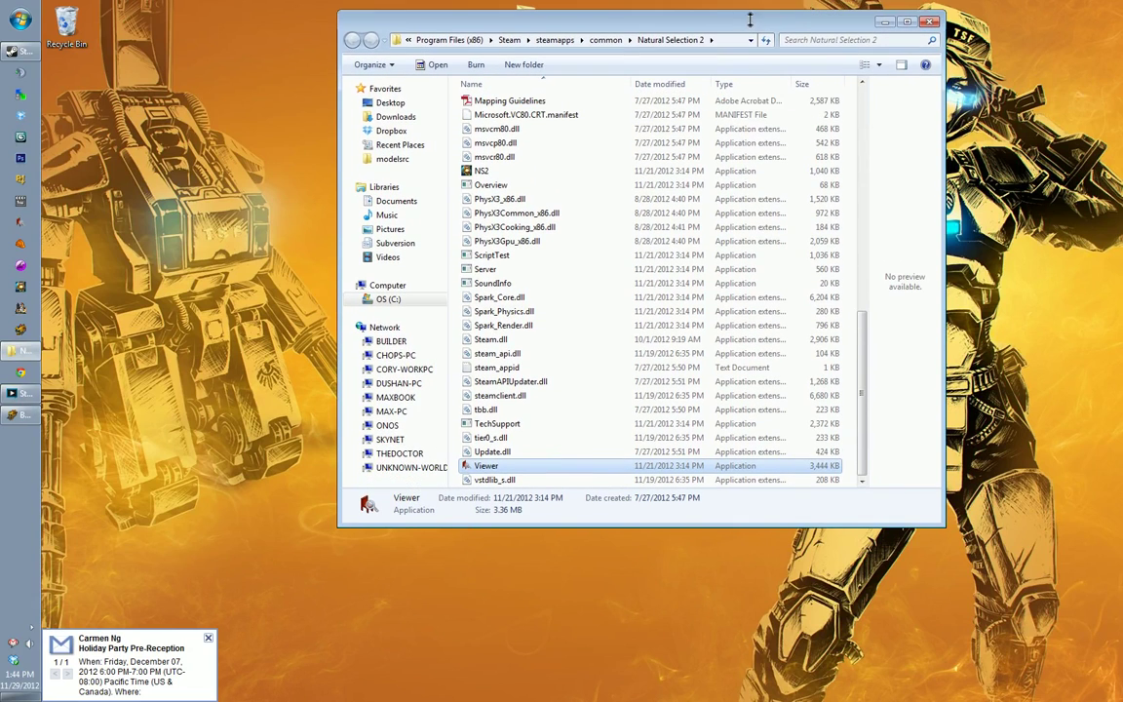
pyautogui.moveTo(863, 398); pyautogui.dragTo(882, 275)
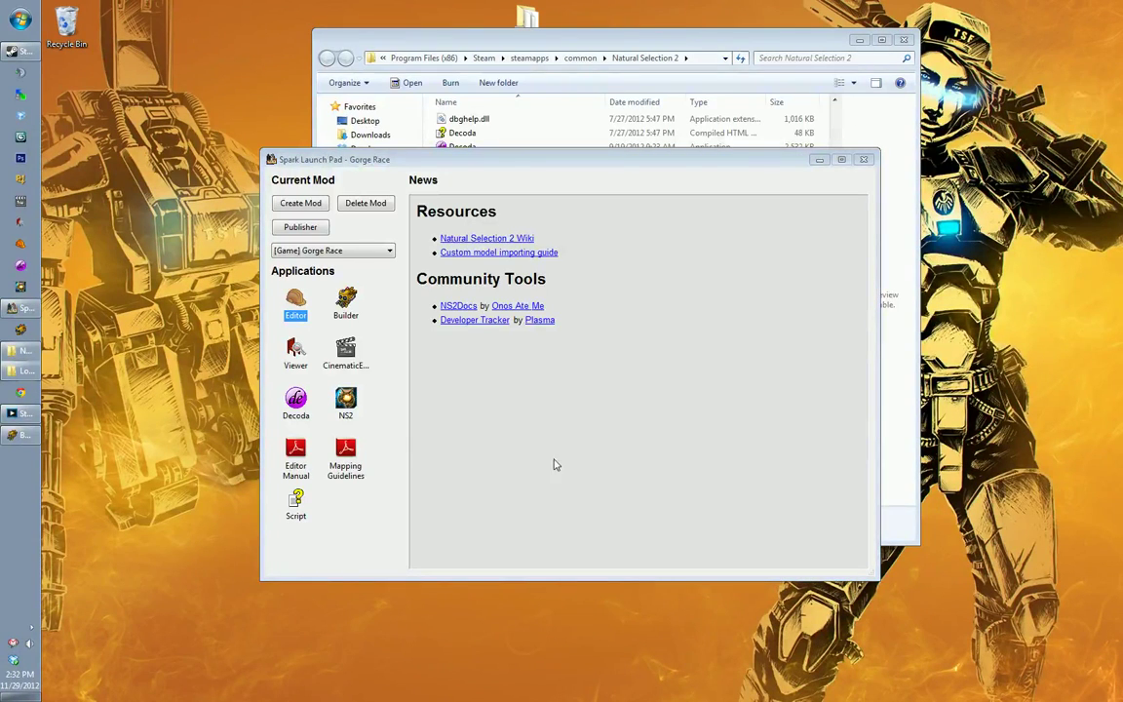
# Step: Keep [Game] Gorge Race as the current mod in Spark Launch Pad and launch the Editor
pyautogui.moveTo(594, 162); pyautogui.dragTo(595, 201)
pyautogui.click(376, 290)
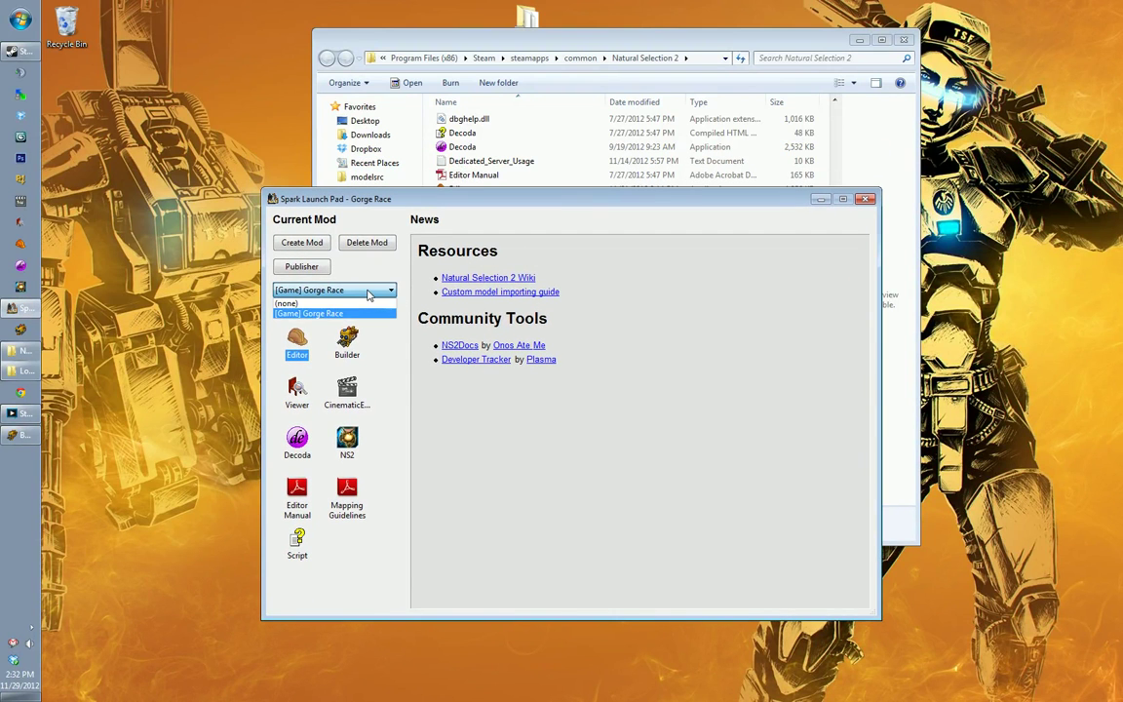
pyautogui.click(370, 296)
pyautogui.moveTo(584, 201); pyautogui.dragTo(565, 180)
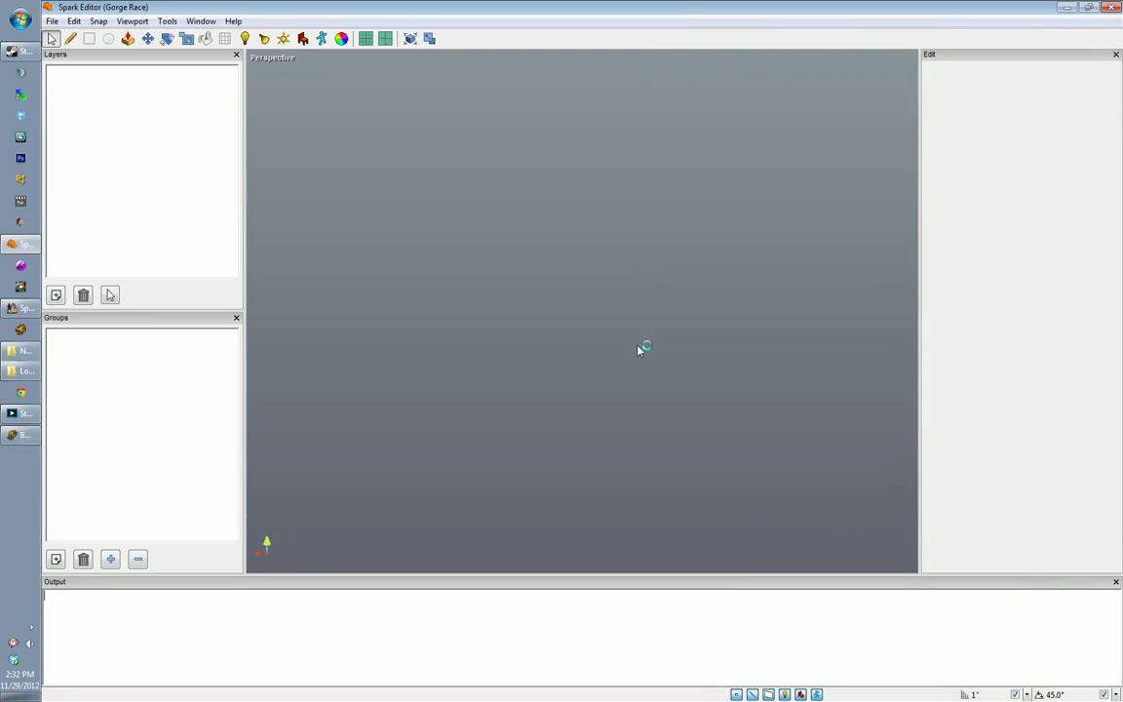
# Step: Open the recent level gr_underground.level in Spark Editor
pyautogui.click(51, 21)
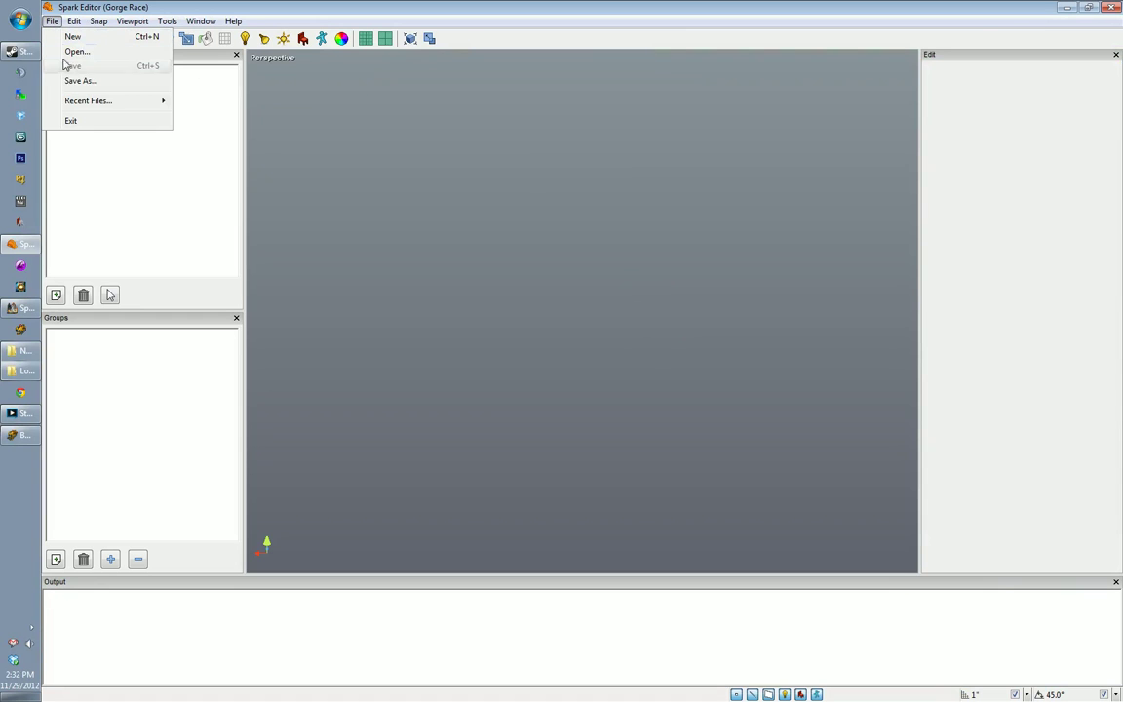
pyautogui.moveTo(117, 100)
pyautogui.click(356, 102)
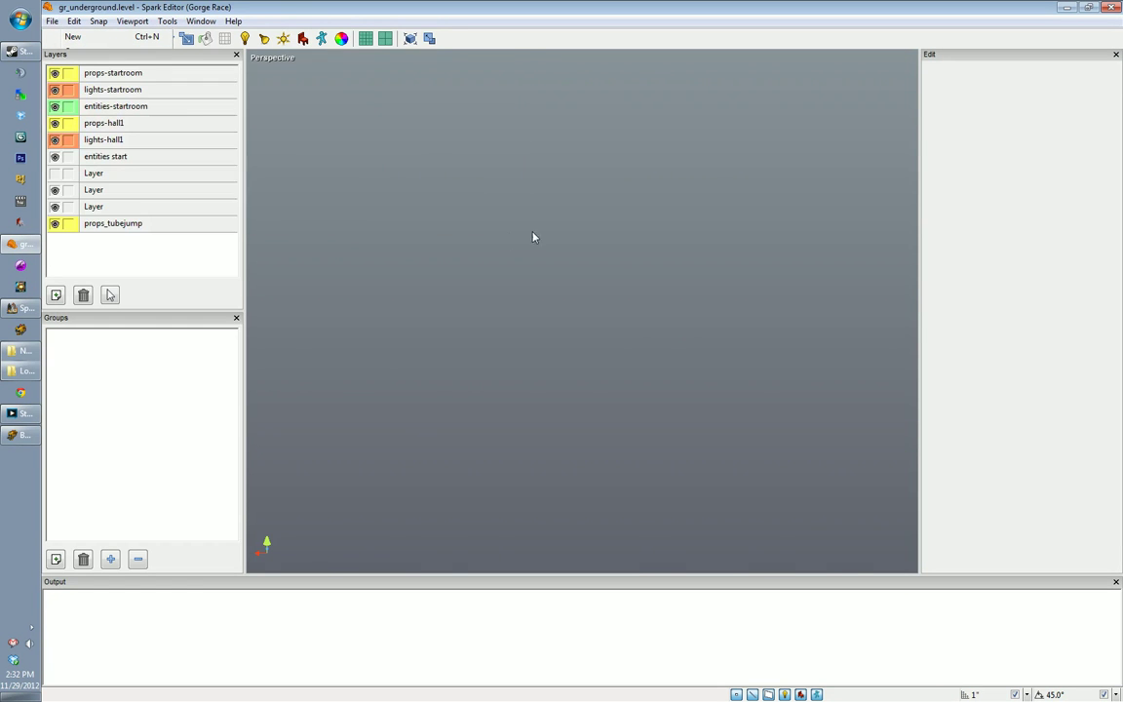
# Step: Fly the perspective view to the checkered start line in the start room and delete the selected object there
pyautogui.moveTo(582, 311); pyautogui.dragTo(717, 336, button='right')
pyautogui.press('w')
pyautogui.click(583, 316)
pyautogui.press('w')
pyautogui.press('Delete')
pyautogui.press('w')
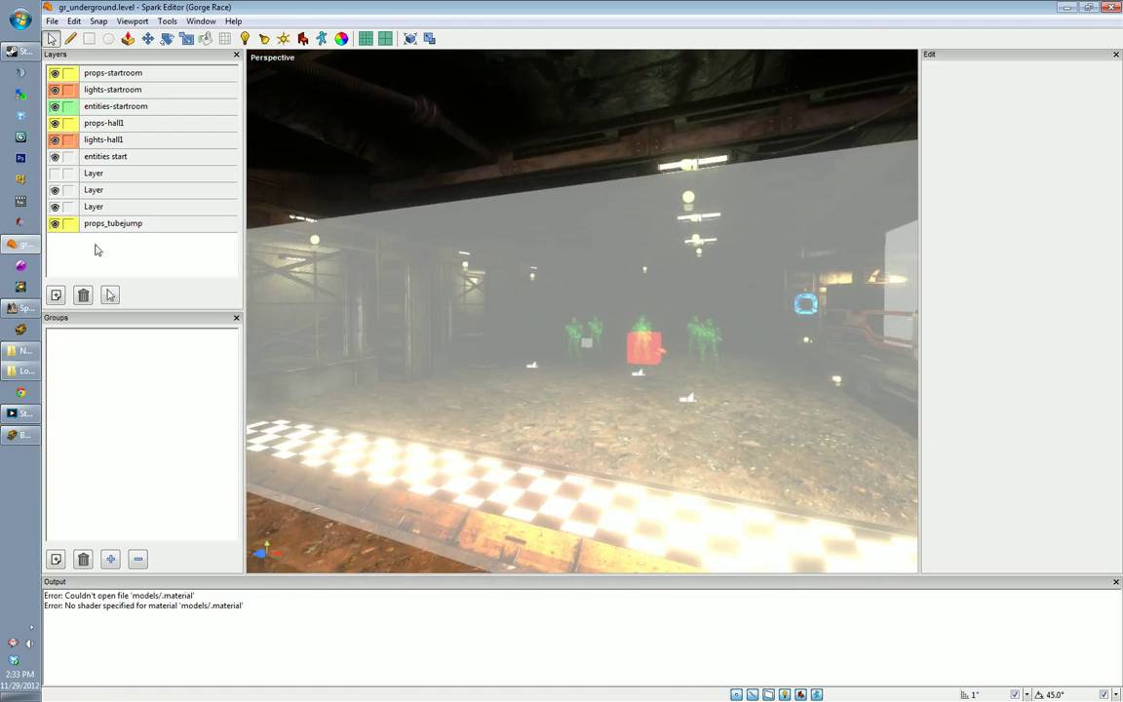
# Step: Add a new layer named startgate to the level with its color set to None
pyautogui.click(56, 295)
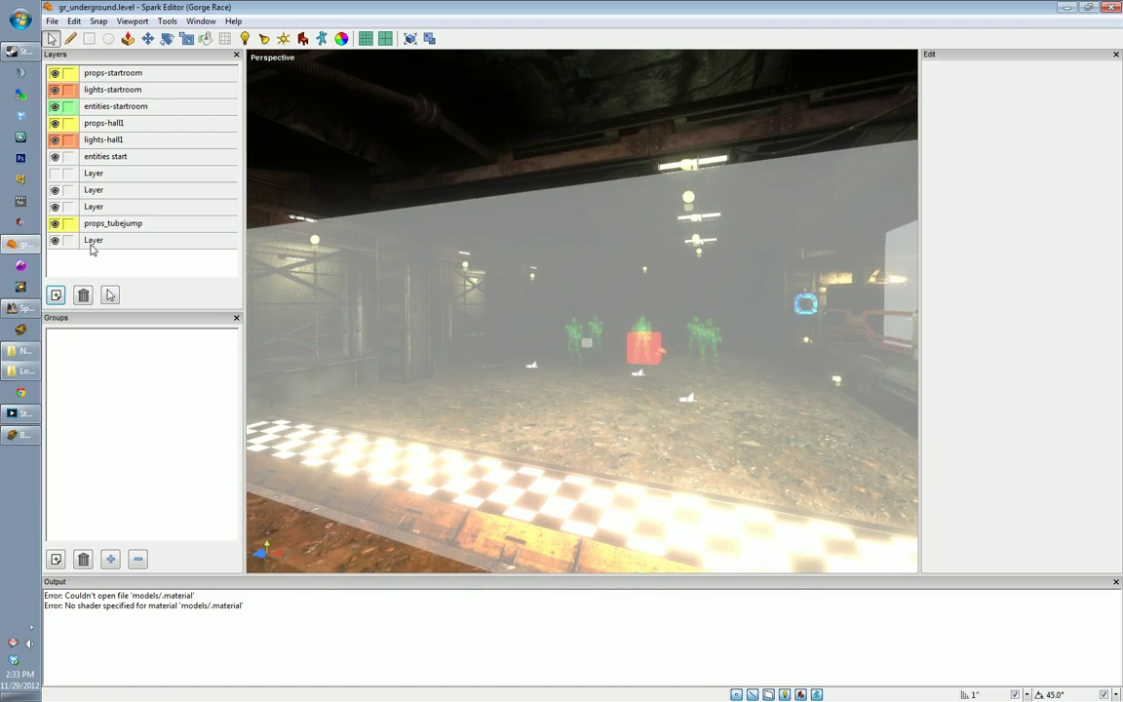
pyautogui.doubleClick(98, 241)
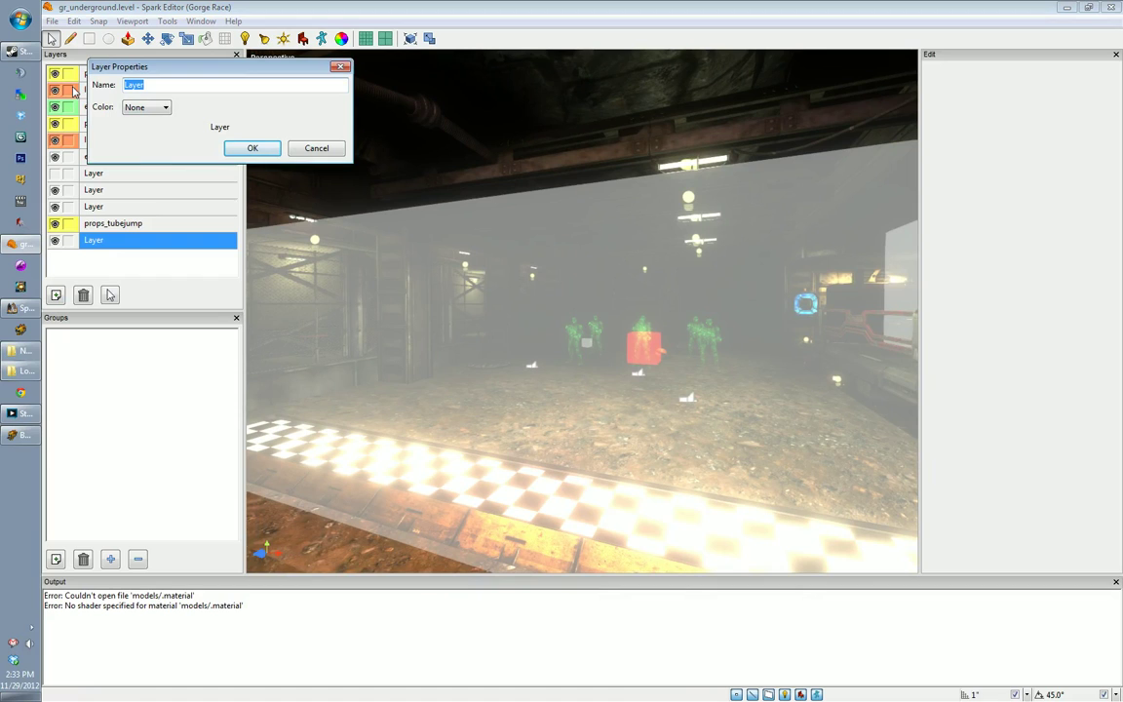
pyautogui.write('animat')
pyautogui.press('BackSpace')
pyautogui.press('BackSpace')
pyautogui.press('BackSpace')
pyautogui.press('BackSpace')
pyautogui.press('BackSpace')
pyautogui.press('BackSpace')
pyautogui.write('sta')
pyautogui.click(147, 108)
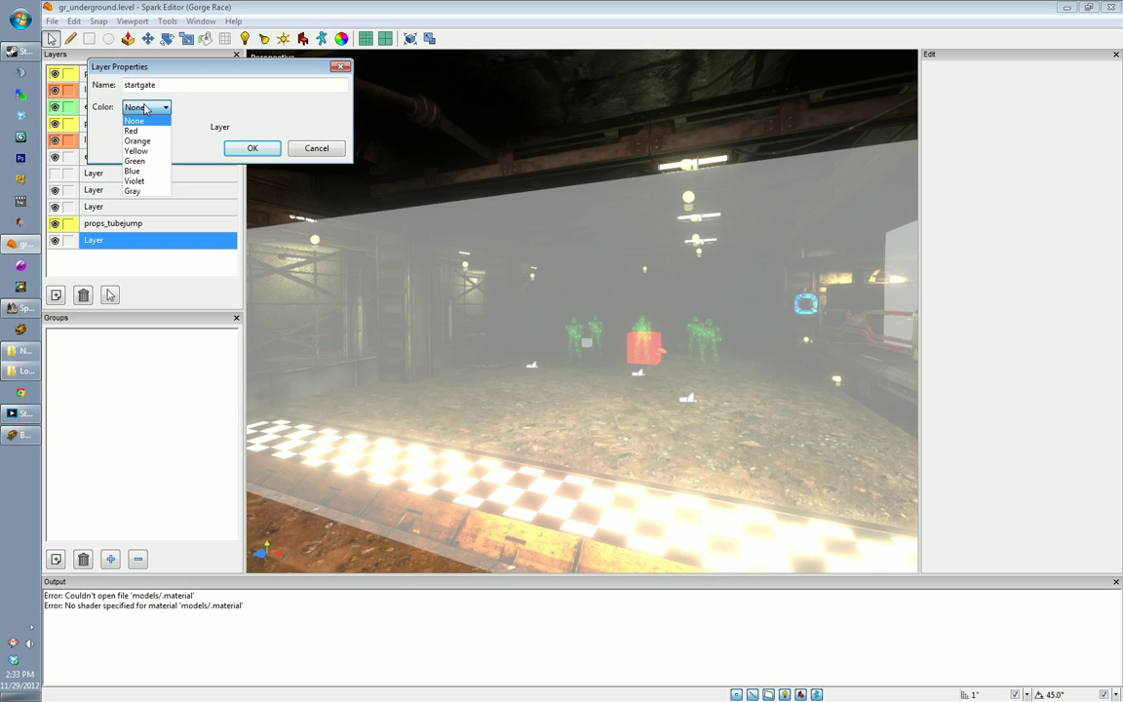
pyautogui.click(146, 108)
pyautogui.click(251, 148)
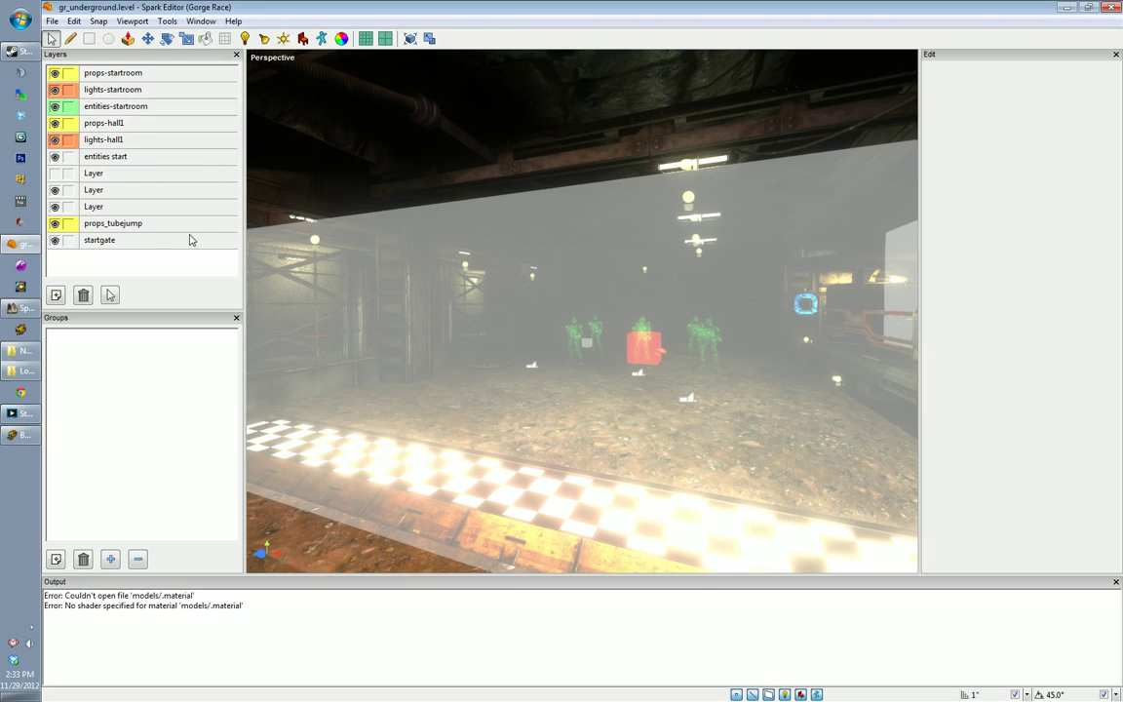
# Step: Hide every visible layer except startgate
pyautogui.click(54, 223)
pyautogui.click(55, 207)
pyautogui.click(54, 190)
pyautogui.click(54, 156)
pyautogui.click(55, 123)
pyautogui.click(55, 140)
pyautogui.click(55, 106)
pyautogui.click(55, 90)
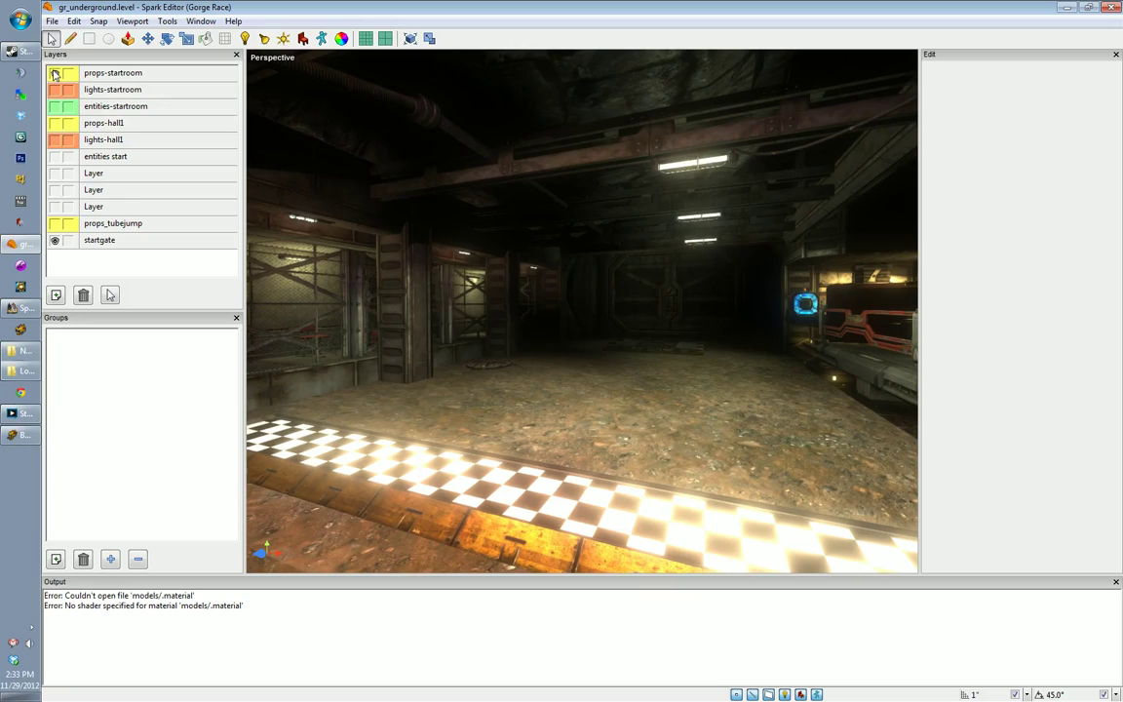
pyautogui.click(54, 74)
# Step: Place a prop_dynamic entity on the ground beside the checkered start line, and select it with the selection filter limited to entities
pyautogui.moveTo(583, 326); pyautogui.dragTo(340, 164, button='right')
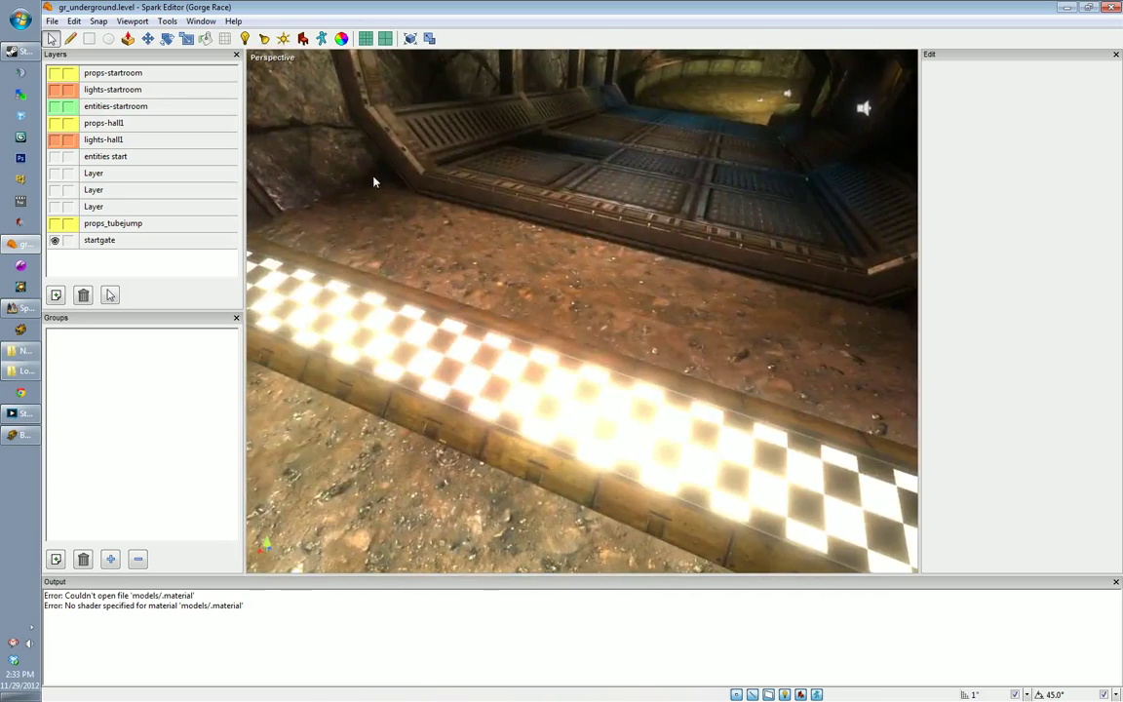
pyautogui.click(320, 39)
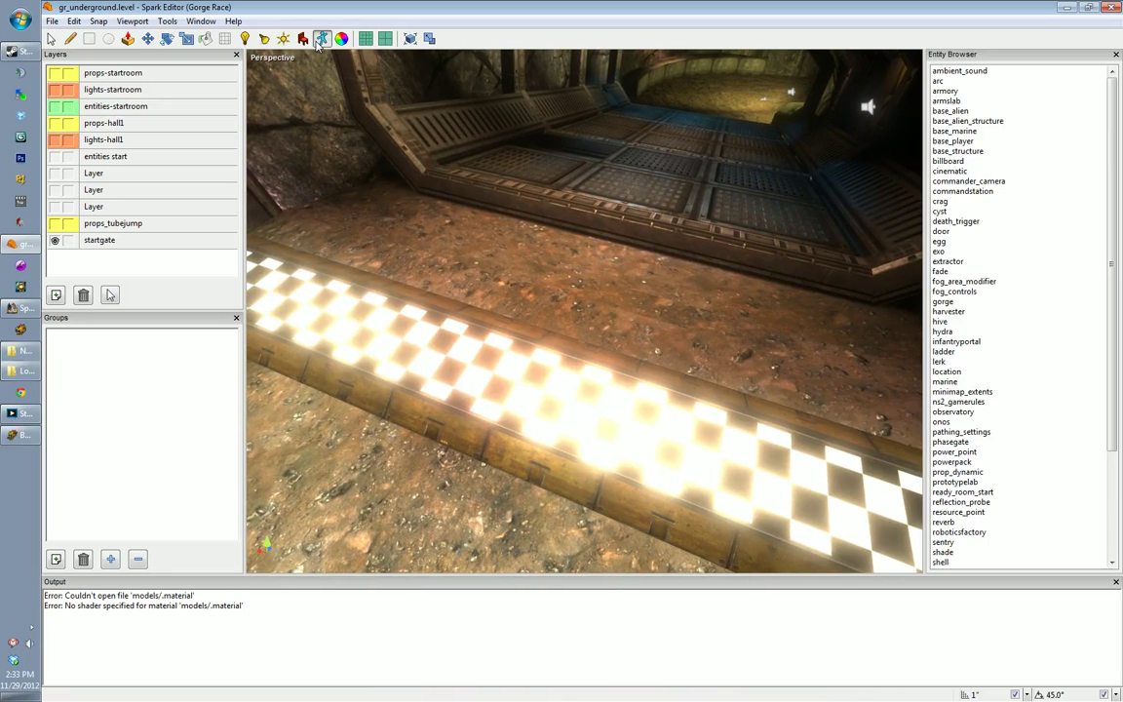
pyautogui.click(956, 482)
pyautogui.click(954, 473)
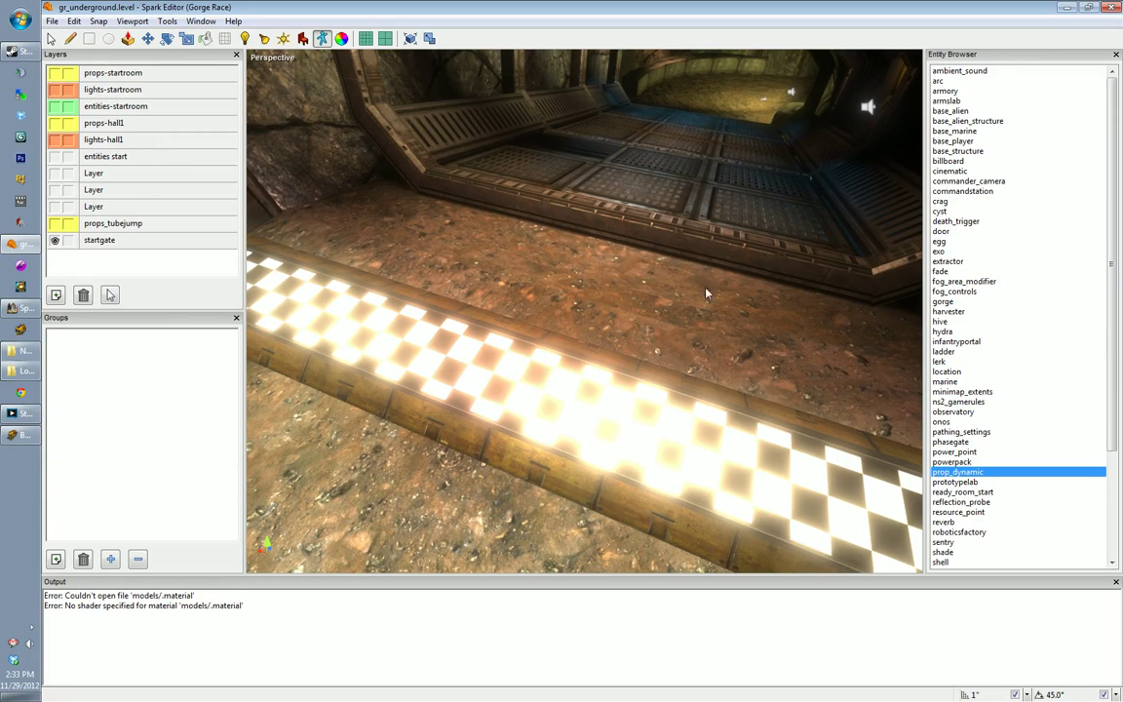
pyautogui.click(51, 38)
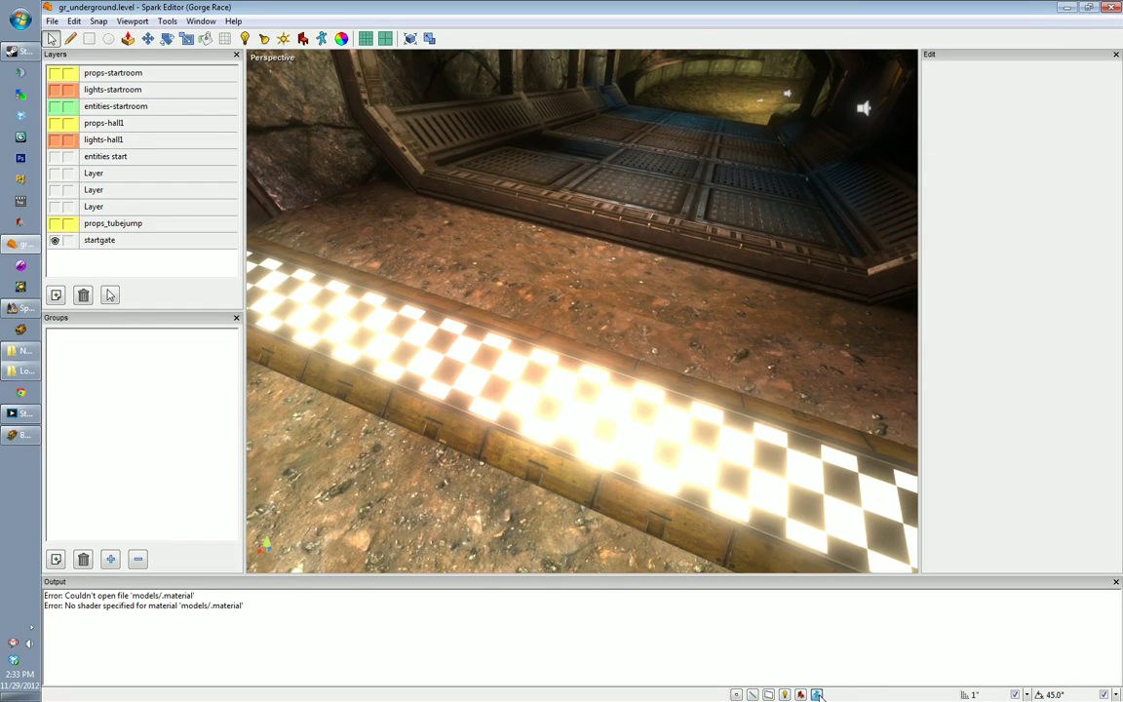
pyautogui.moveTo(447, 233); pyautogui.dragTo(689, 393)
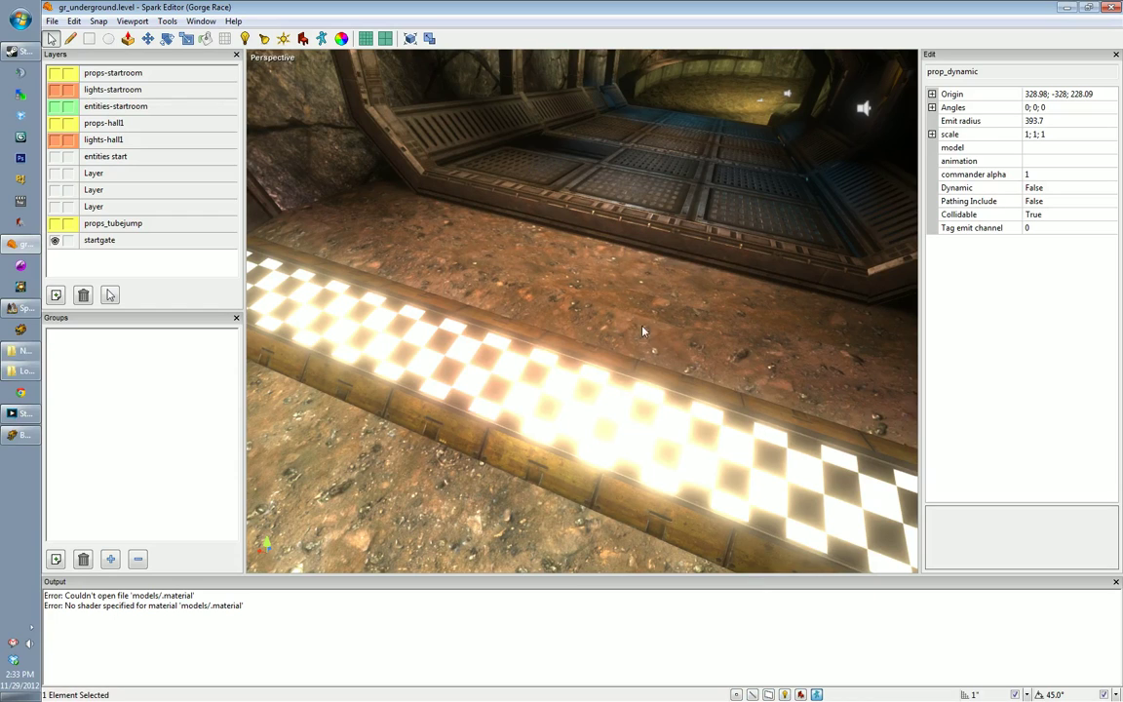
# Step: Set the prop_dynamic entity's model to models/props/gr_underground/startgate.model
pyautogui.moveTo(582, 311); pyautogui.dragTo(906, 185, button='middle')
pyautogui.click(1053, 148)
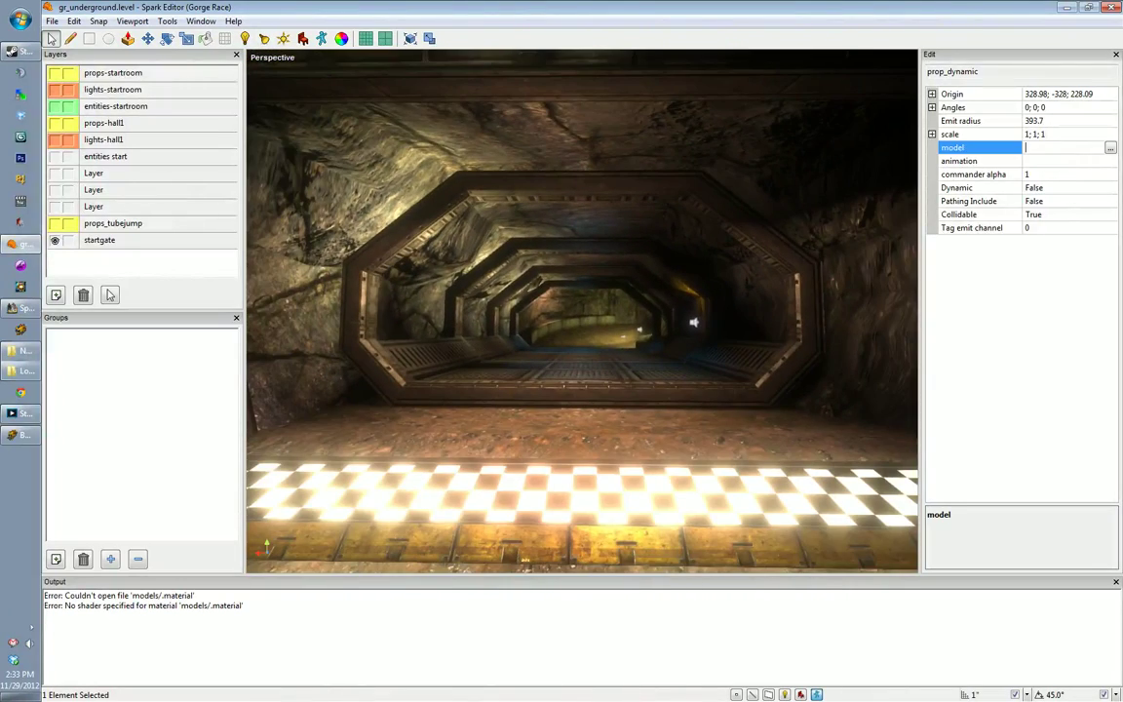
pyautogui.click(1110, 149)
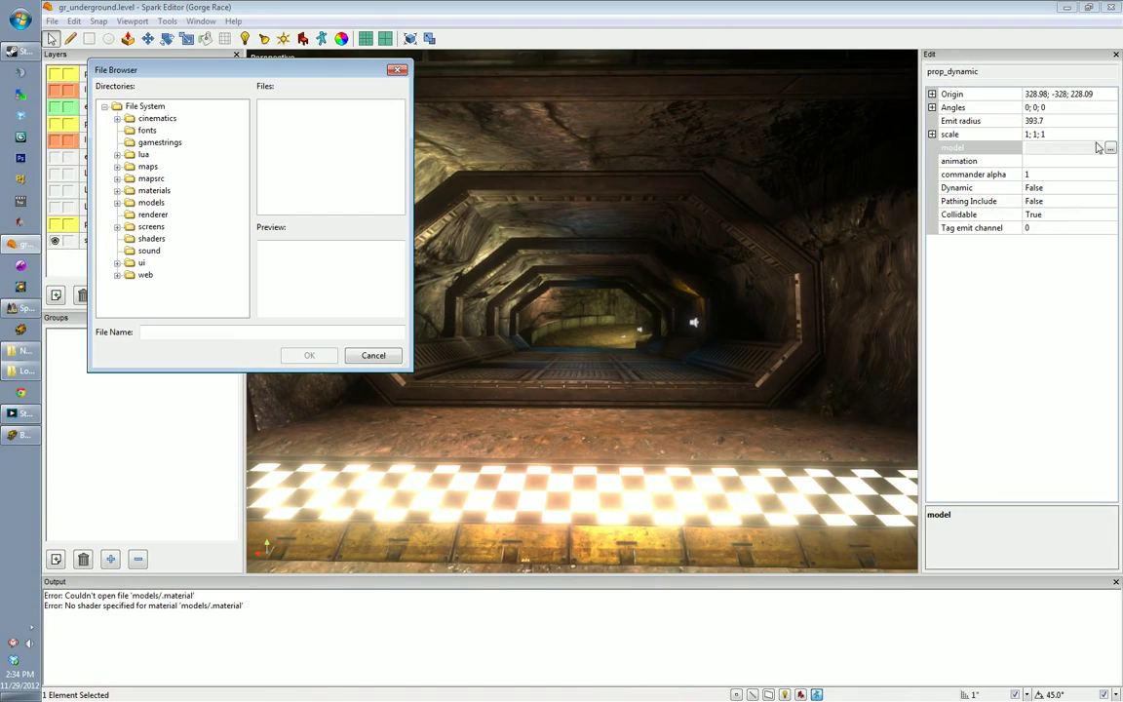
pyautogui.click(152, 204)
pyautogui.doubleClick(154, 207)
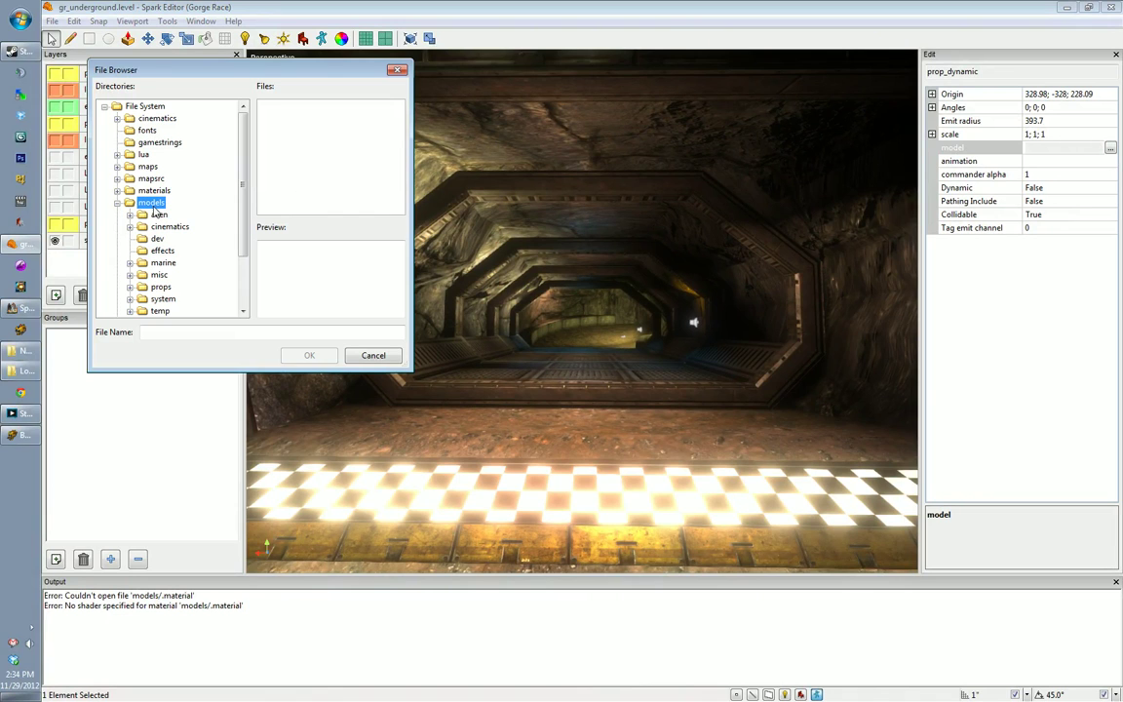
pyautogui.doubleClick(152, 204)
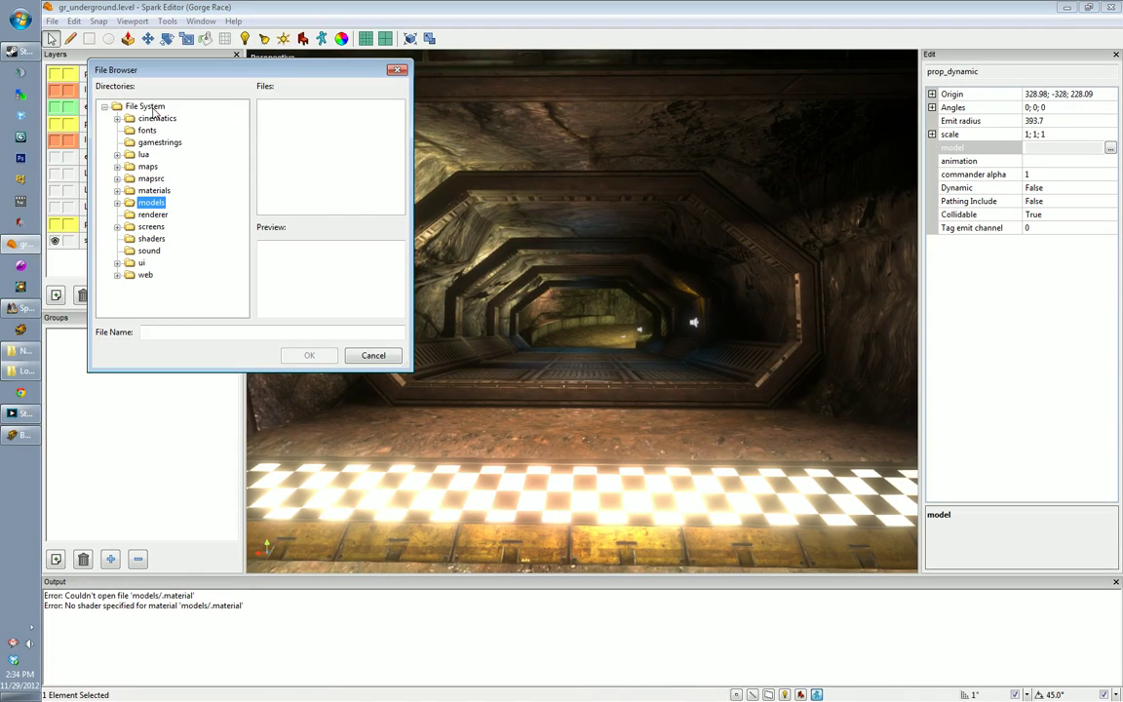
pyautogui.doubleClick(152, 203)
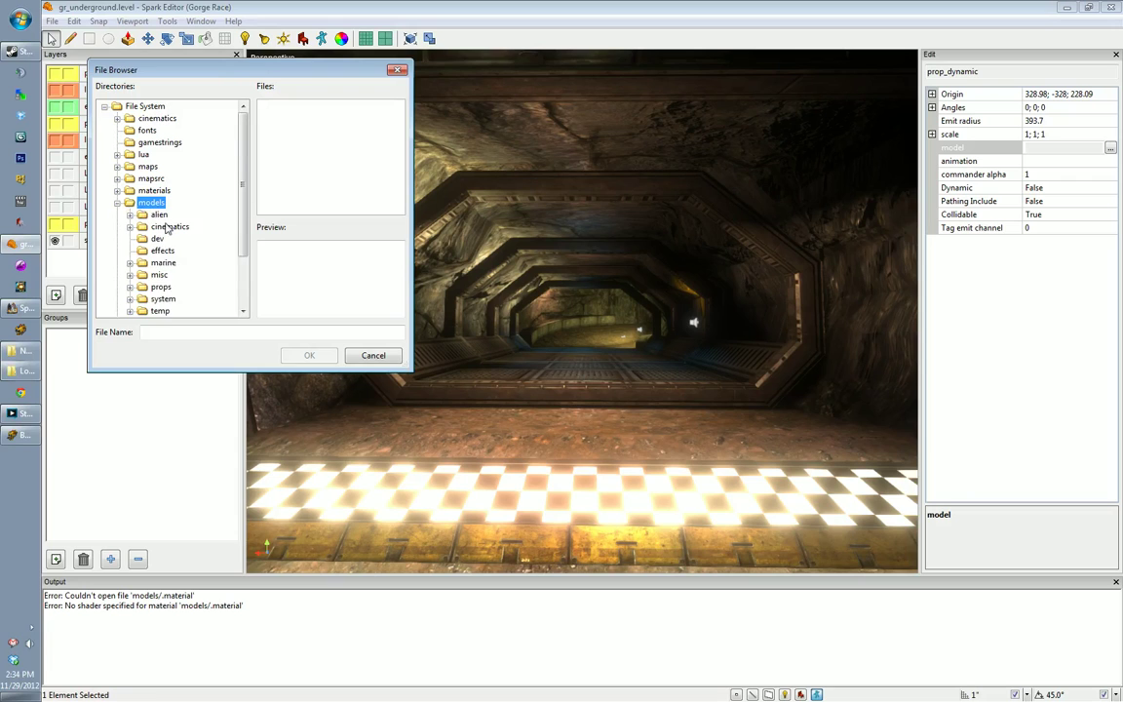
pyautogui.scroll(-2, 165, 224)
pyautogui.doubleClick(160, 214)
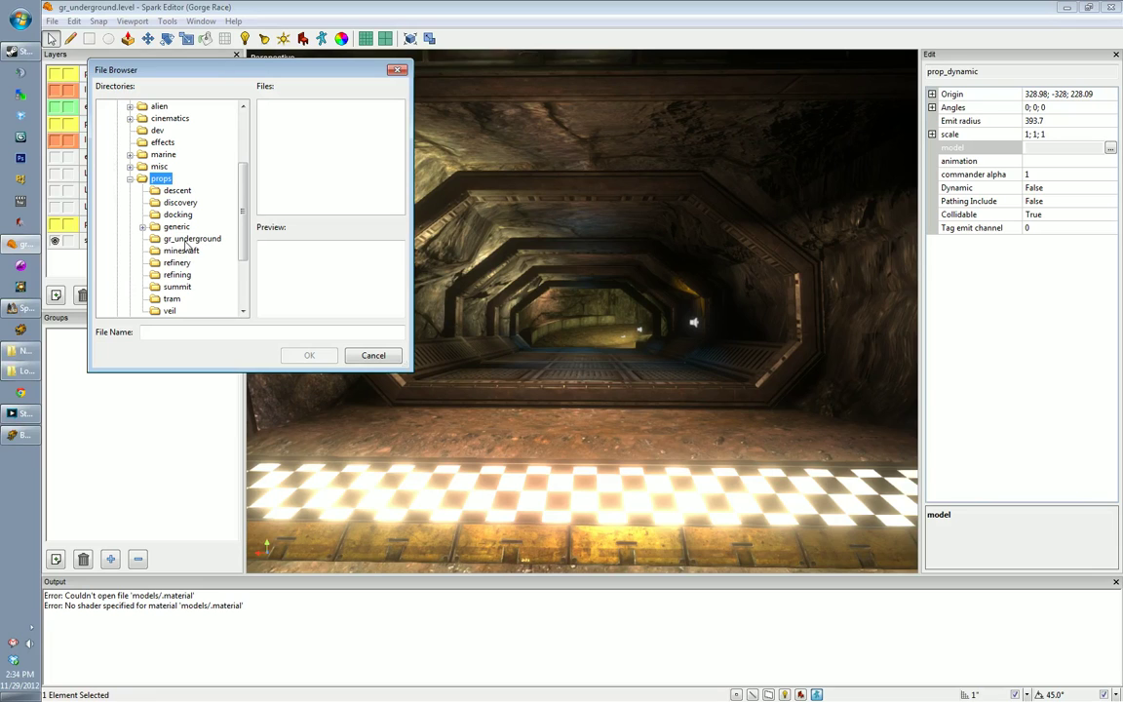
pyautogui.click(187, 240)
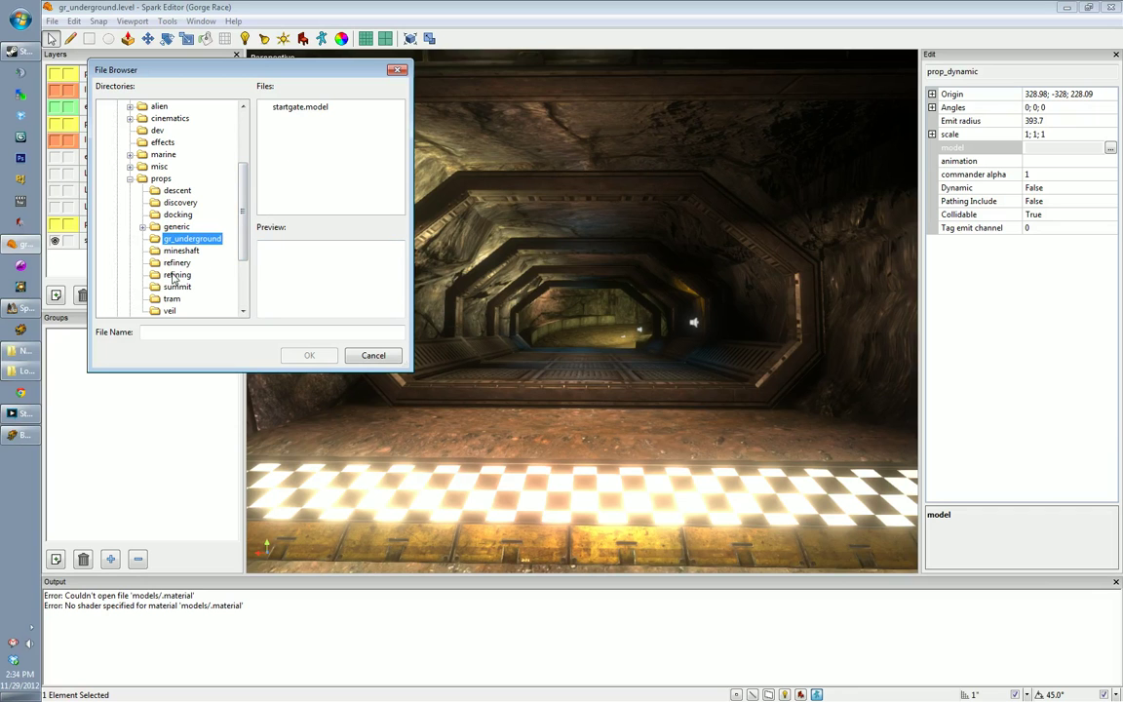
pyautogui.click(308, 109)
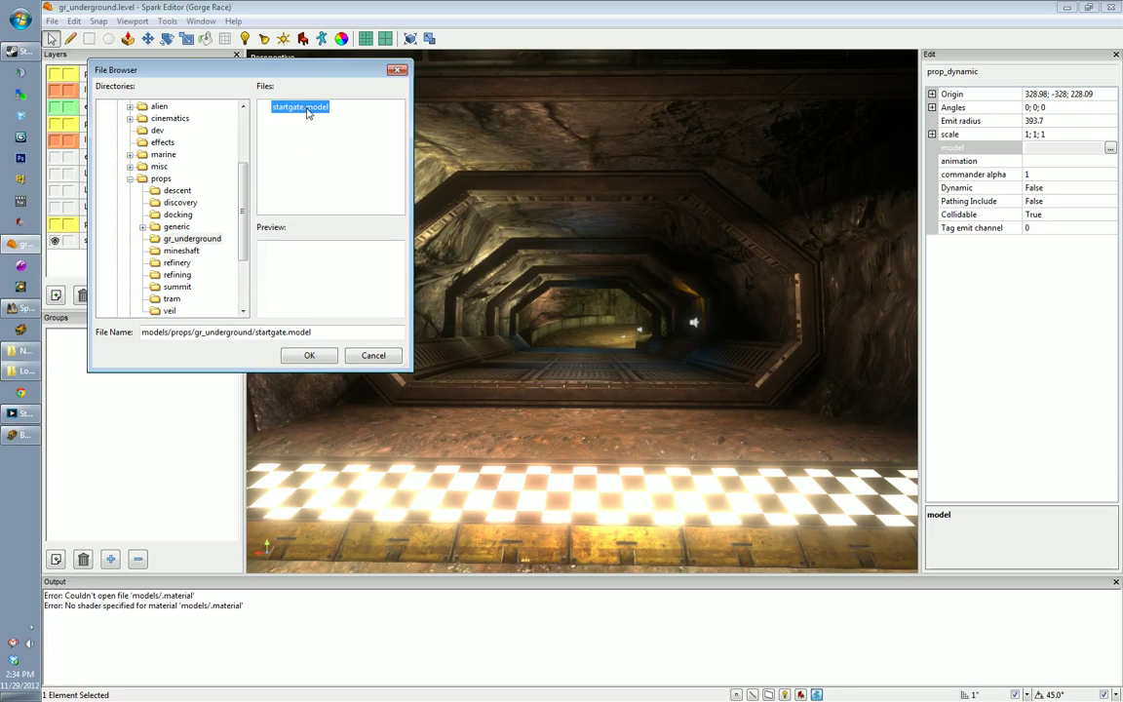
pyautogui.doubleClick(307, 109)
# Step: Move the startgate prop sideways along the checkered start line to X 283
pyautogui.moveTo(583, 285); pyautogui.dragTo(583, 316, button='right')
pyautogui.press('s')
pyautogui.press('w')
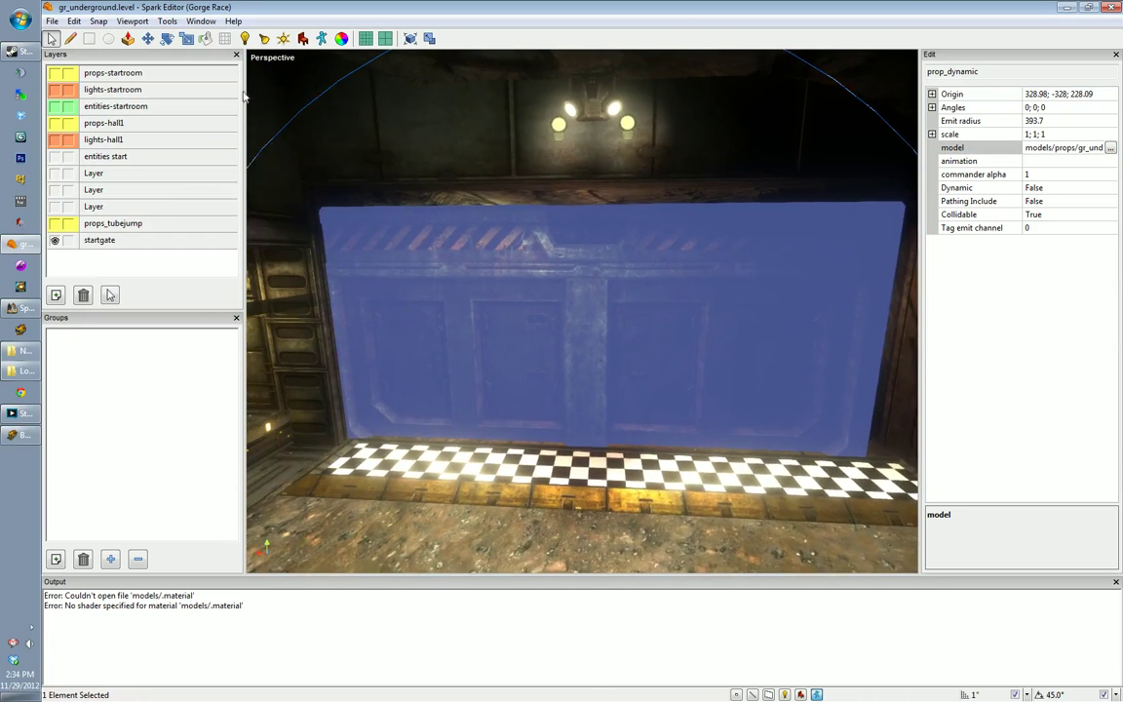
pyautogui.click(147, 38)
pyautogui.moveTo(653, 475); pyautogui.dragTo(509, 475)
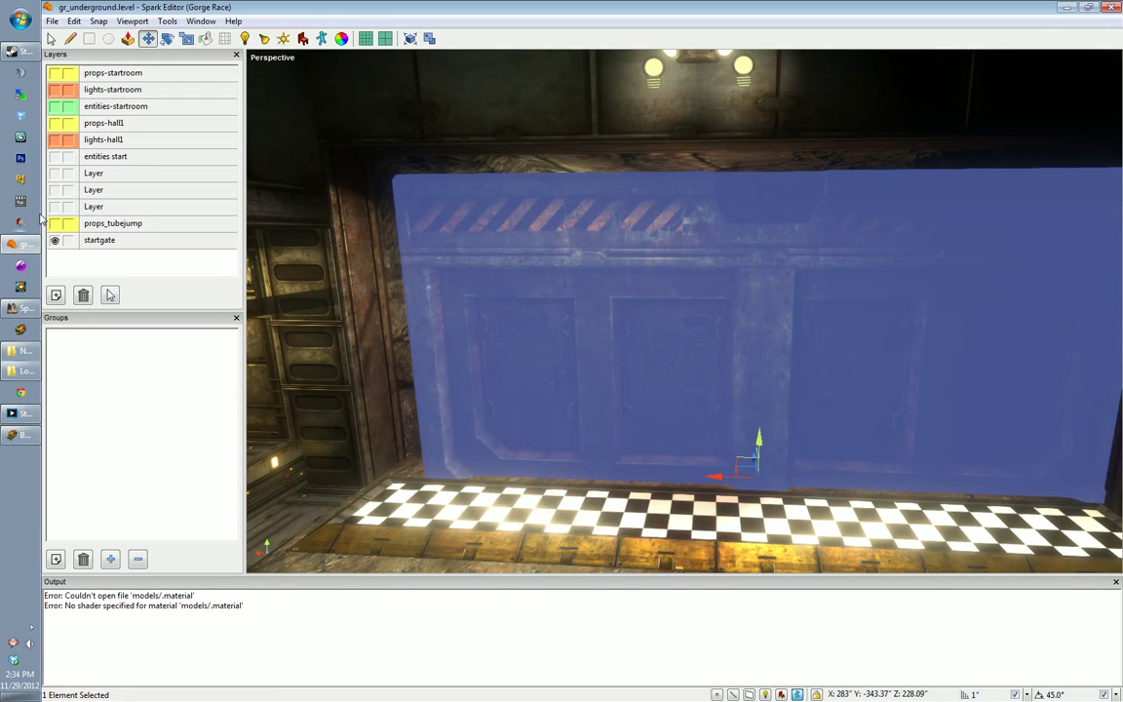
# Step: Show the props_tubejump, lights-hall1, props-hall1, entities-startroom and props-startroom layers again
pyautogui.click(55, 140)
pyautogui.click(54, 123)
pyautogui.click(55, 105)
pyautogui.click(55, 73)
# Step: Shift the startgate prop along the start line to X 300 so it spans the doorway, undoing any stray move
pyautogui.moveTo(744, 477); pyautogui.dragTo(734, 477)
pyautogui.moveTo(734, 477); pyautogui.dragTo(698, 453, button='middle')
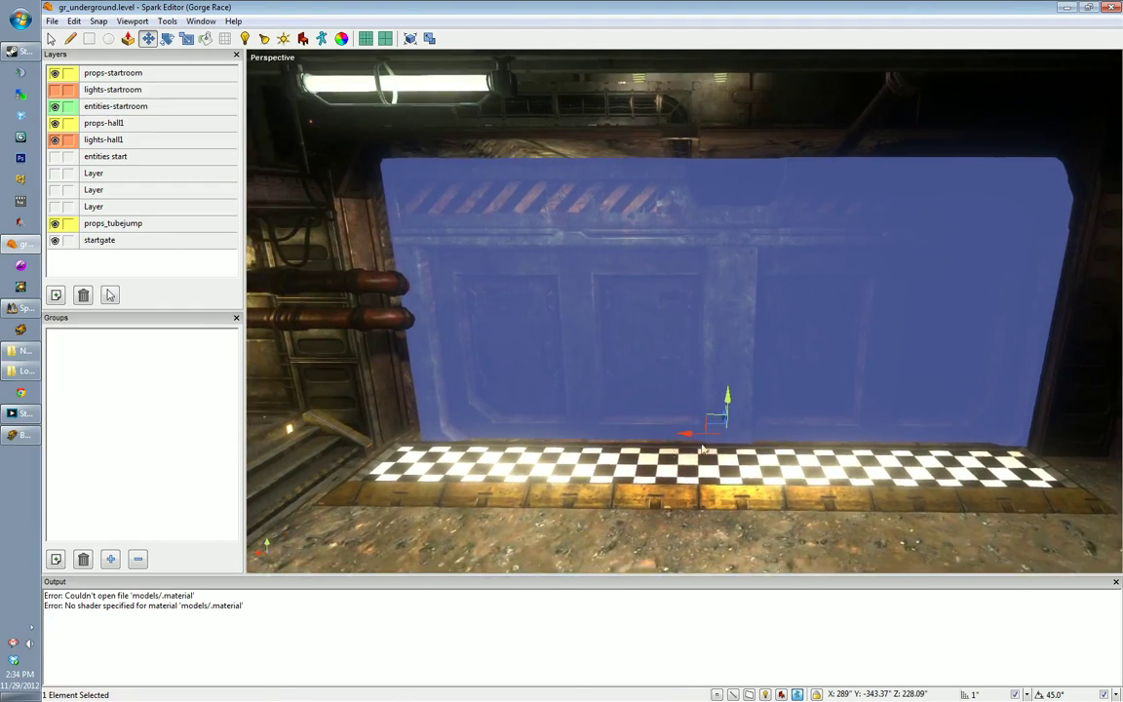
pyautogui.moveTo(695, 430); pyautogui.dragTo(707, 349)
pyautogui.hotkey('ctrl', 'z')
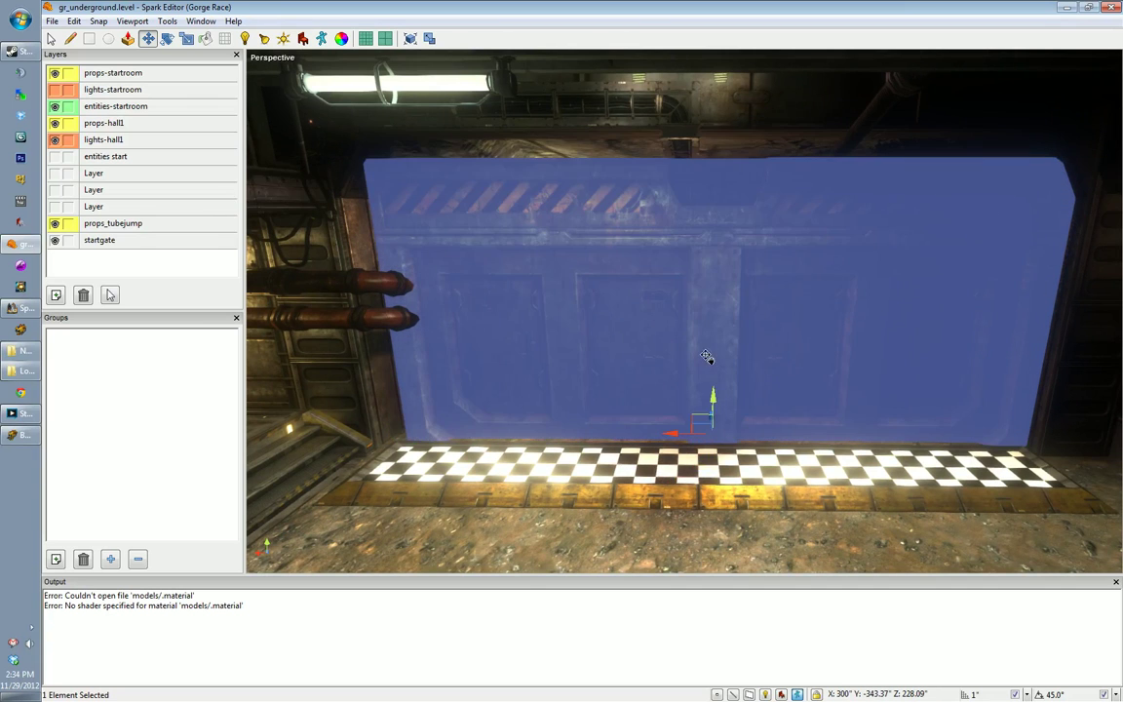
pyautogui.moveTo(707, 349); pyautogui.dragTo(653, 372, button='right')
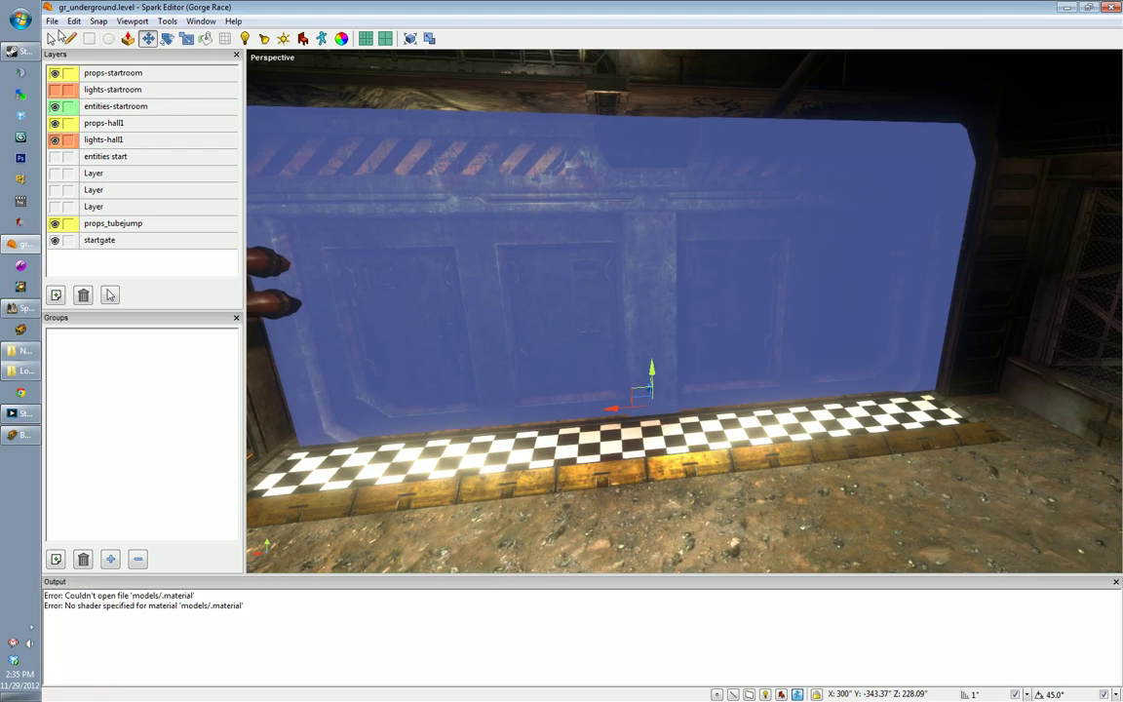
# Step: Set the startgate prop's animation property to animate and save the level
pyautogui.click(50, 40)
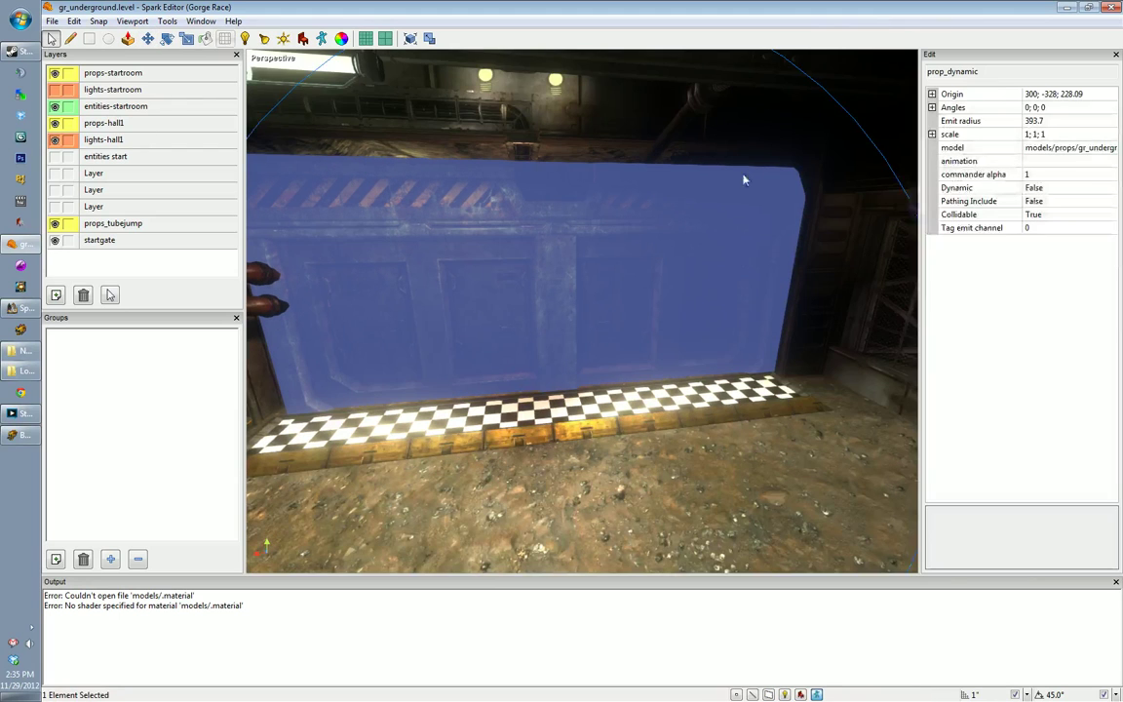
pyautogui.click(1038, 164)
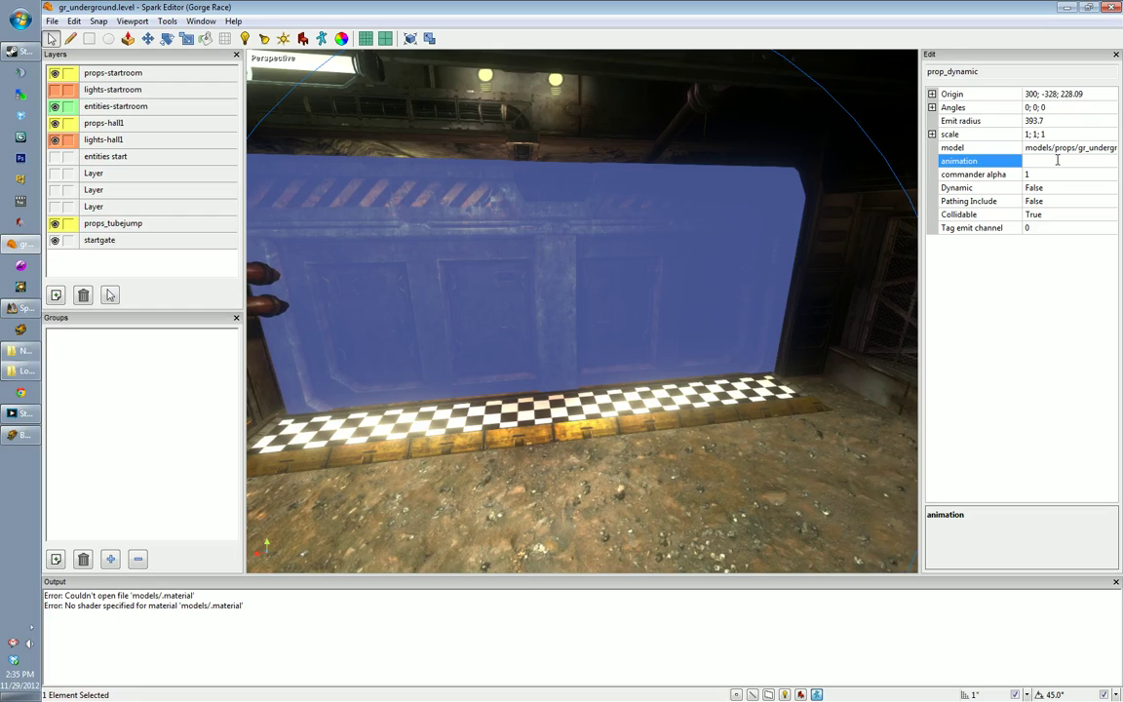
pyautogui.write('mate')
pyautogui.click(52, 20)
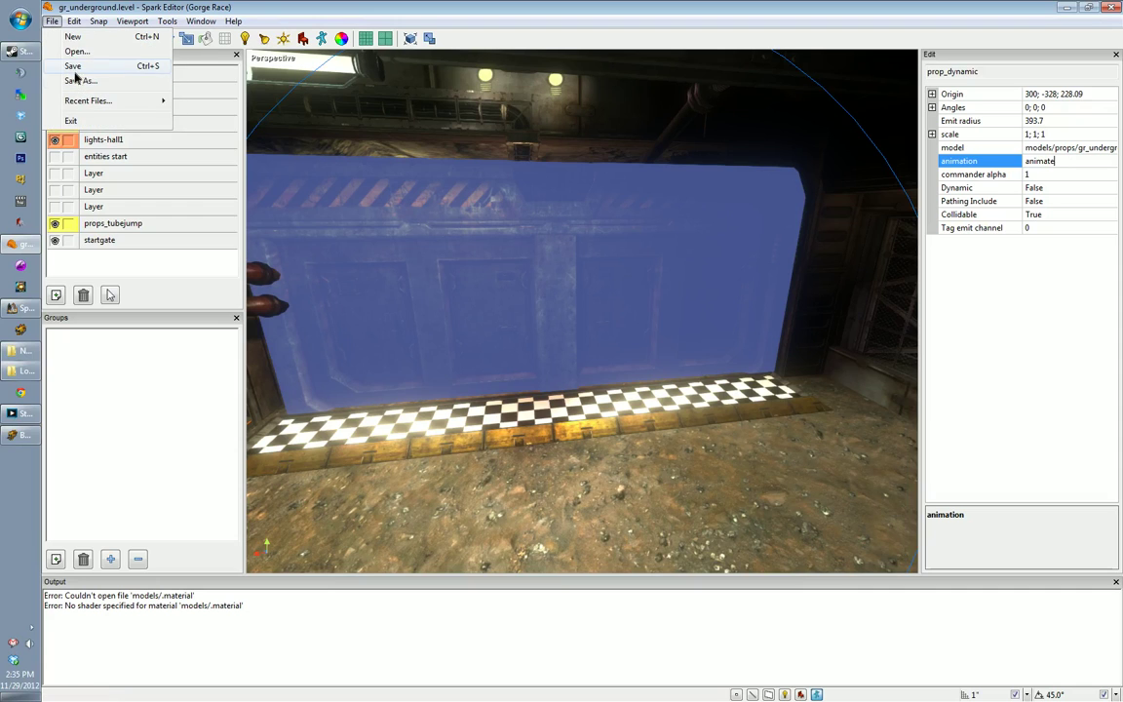
pyautogui.click(73, 67)
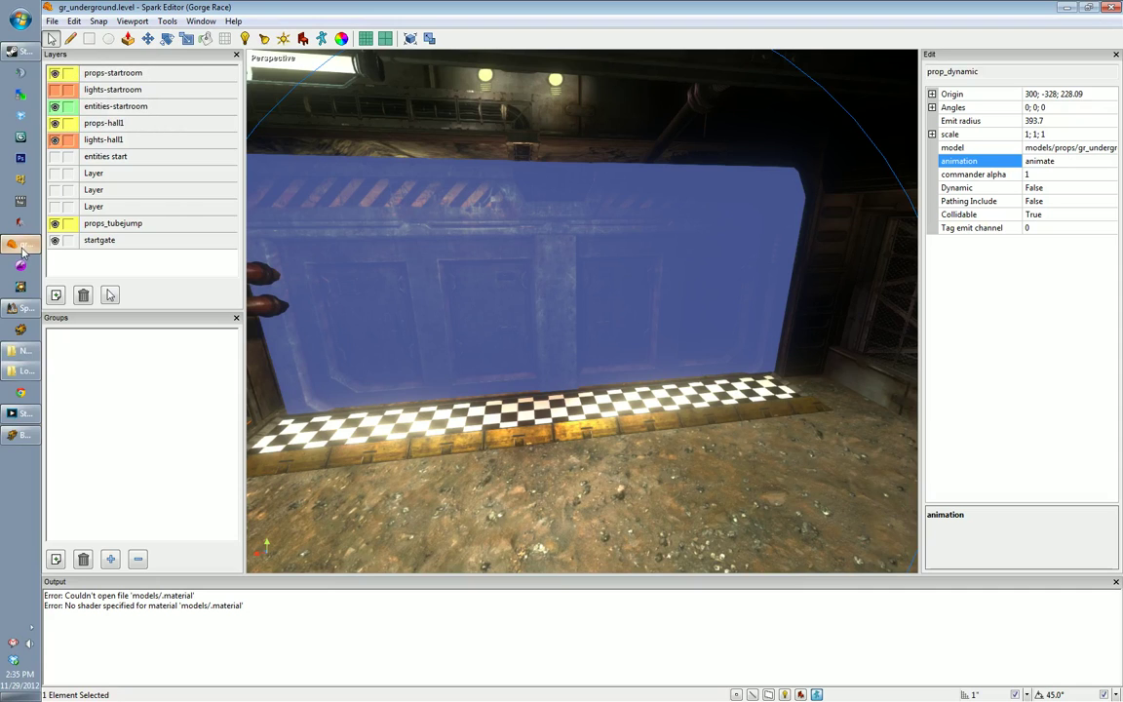
# Step: Switch to Spark Launch Pad, launch the Viewer and open the startgate model in it
pyautogui.click(34, 316)
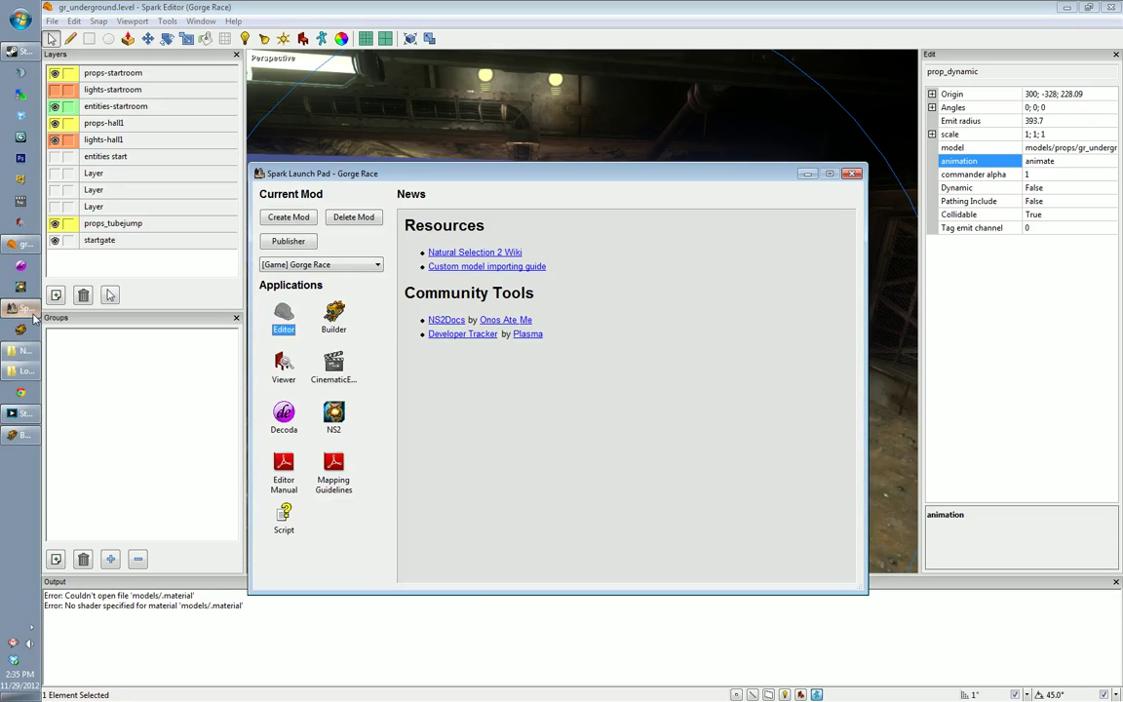
pyautogui.click(25, 308)
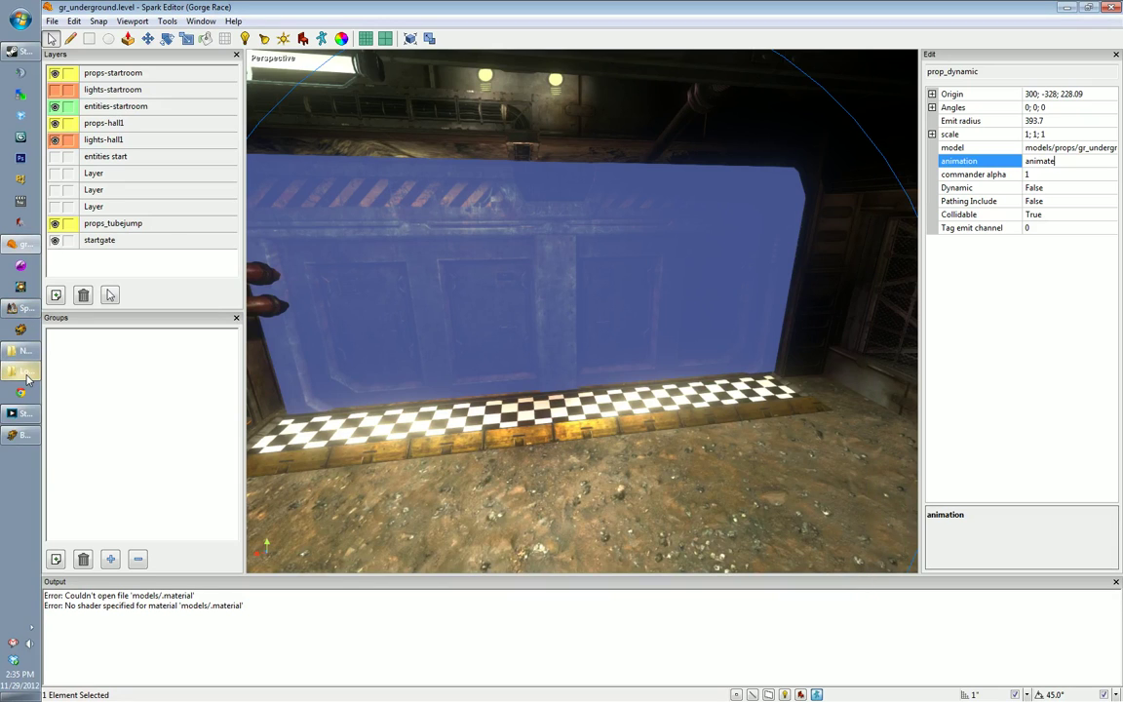
pyautogui.click(25, 312)
pyautogui.click(283, 367)
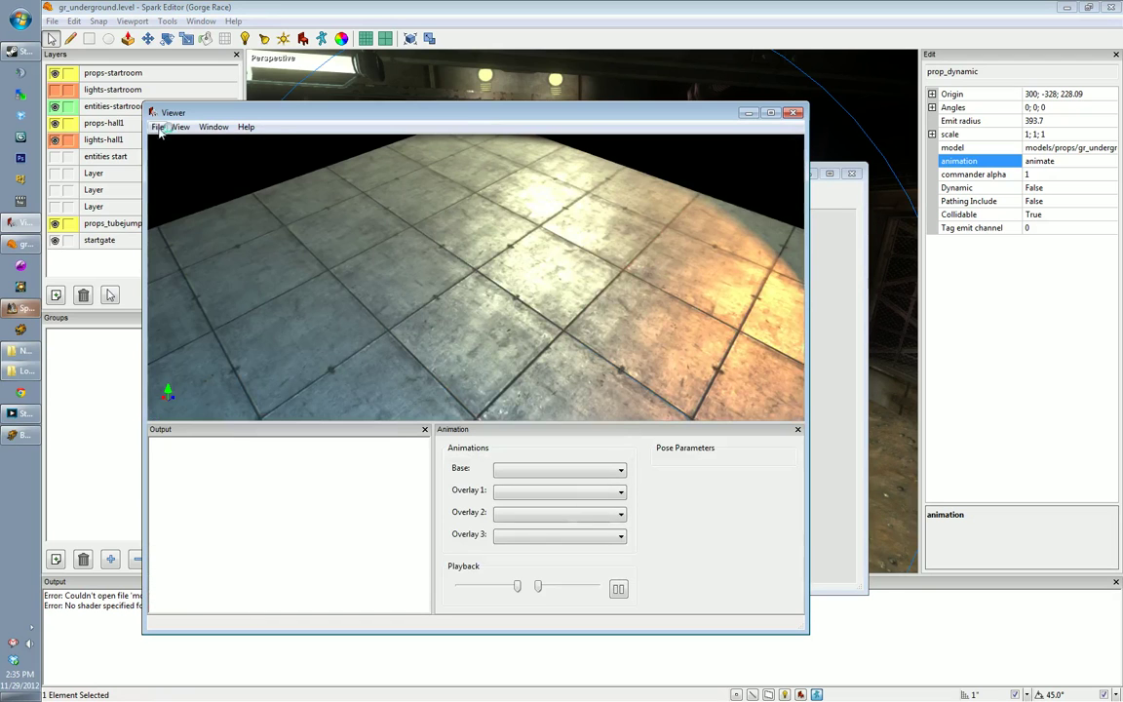
pyautogui.click(182, 126)
pyautogui.click(176, 143)
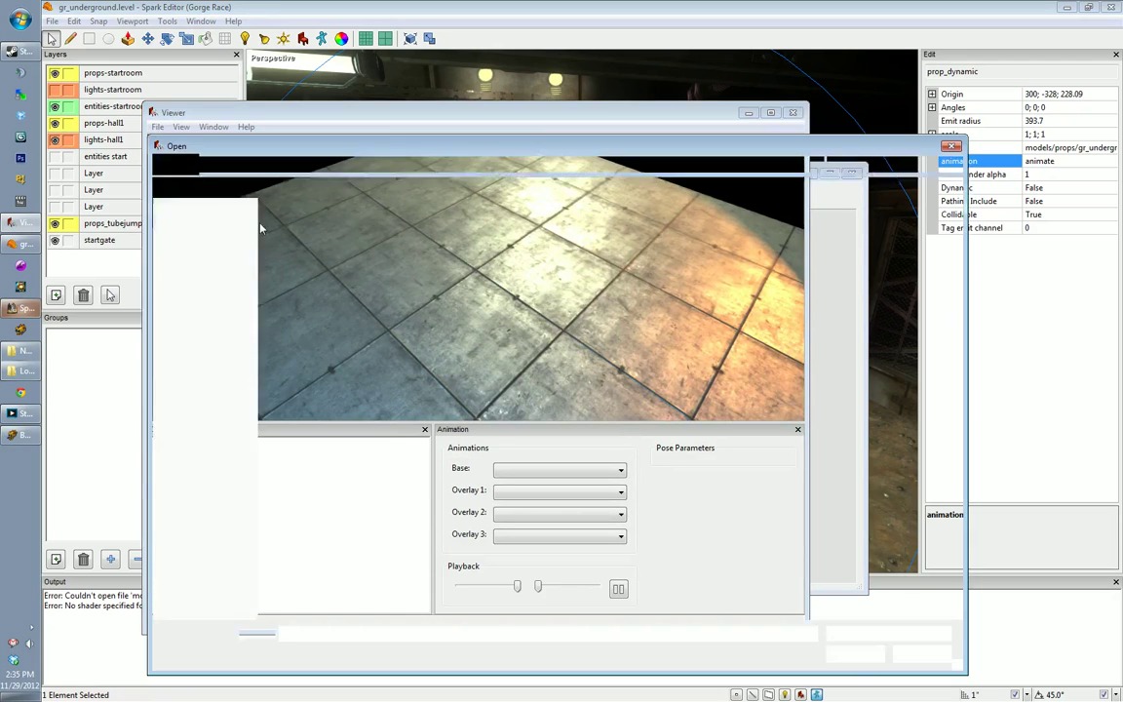
pyautogui.doubleClick(332, 226)
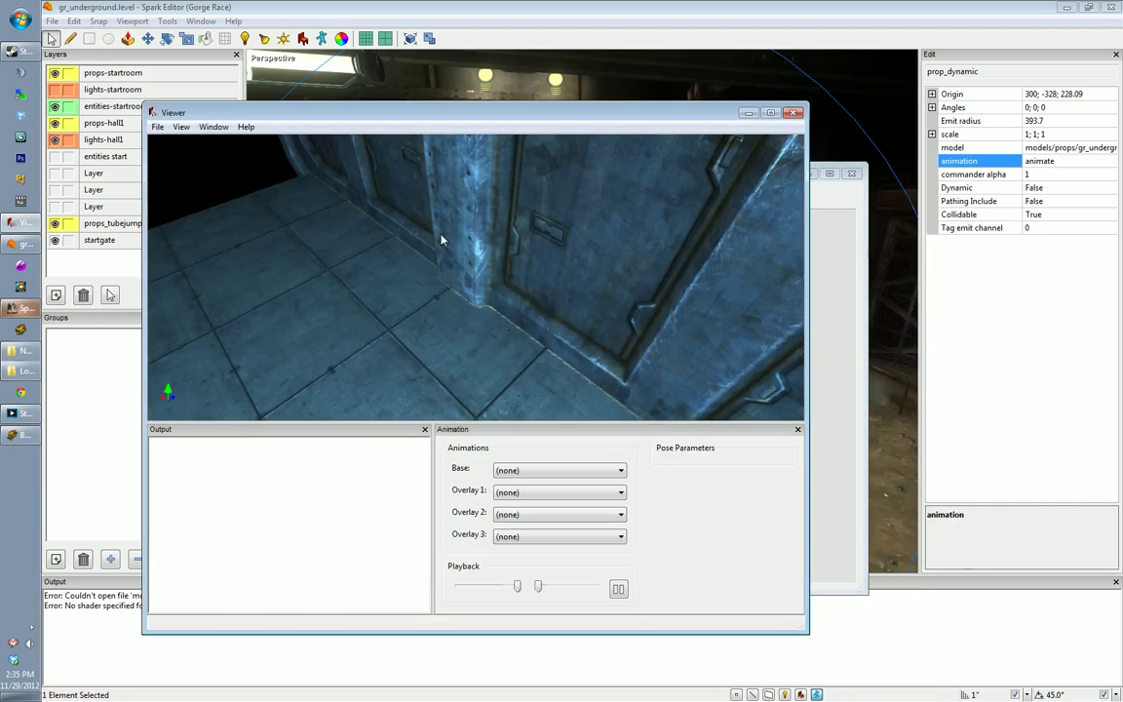
# Step: Show the Viewer's Animation Graph window and load startgate.animation_graph from the gorgerace gr_underground props folder
pyautogui.click(214, 127)
pyautogui.click(248, 157)
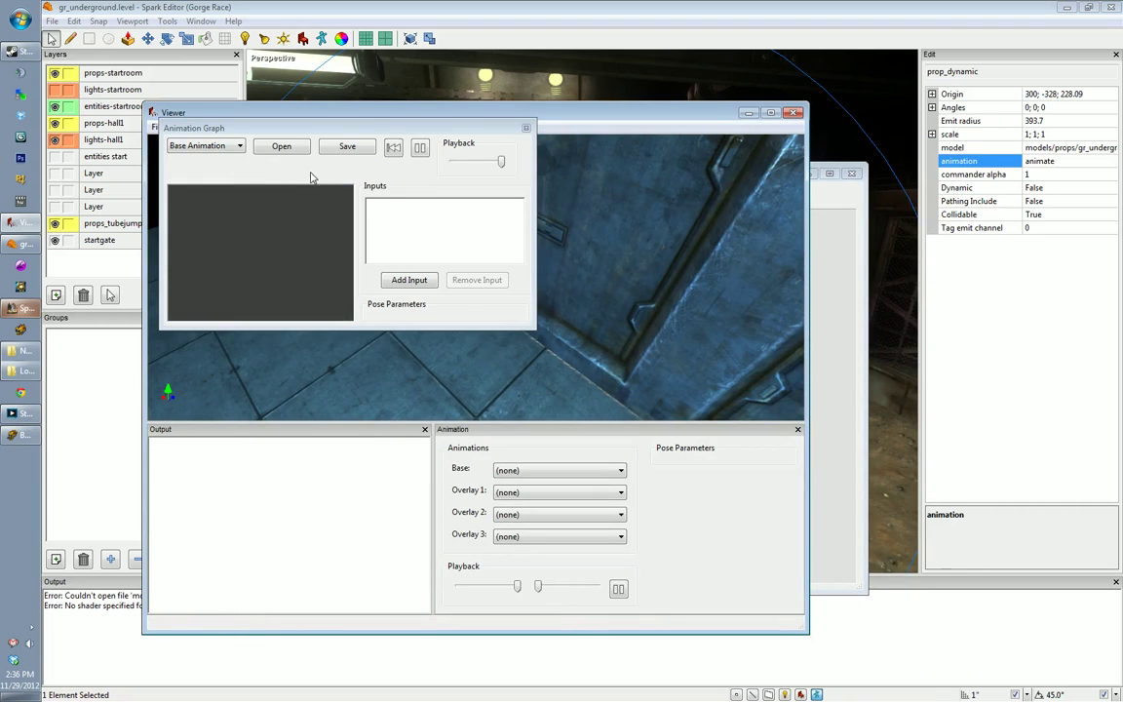
pyautogui.click(281, 144)
pyautogui.doubleClick(348, 226)
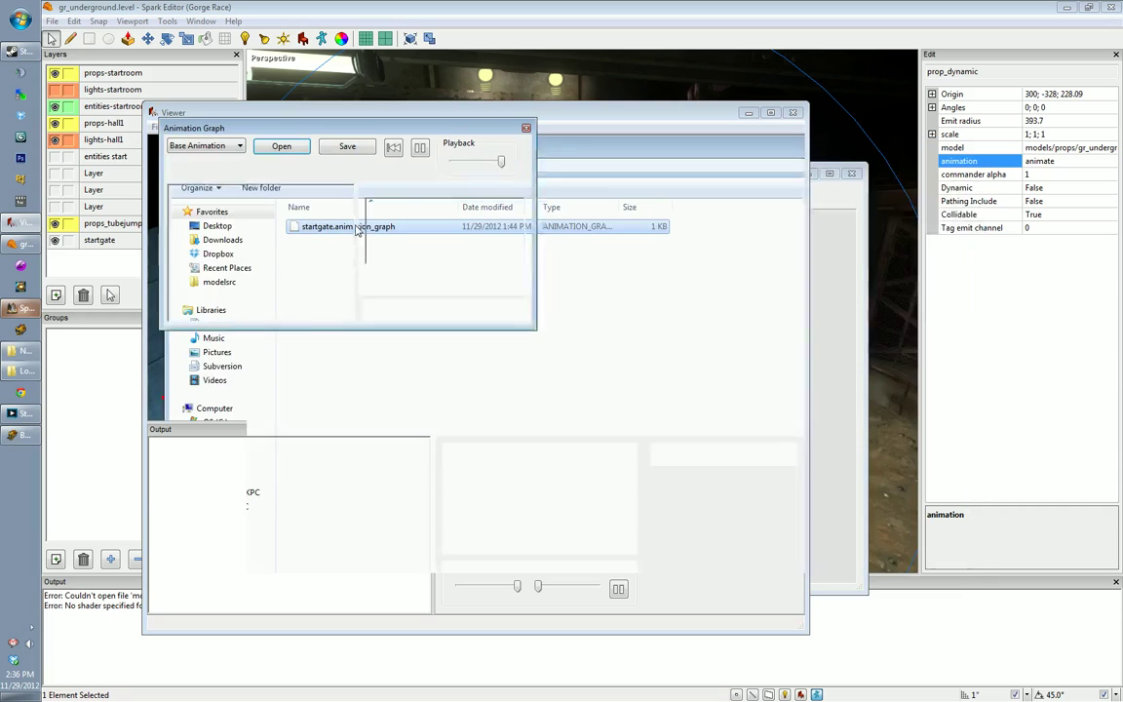
# Step: Look through the gorgeracesrc and modelsrc source folders for a startgate animation graph, checking gr_underground with all file types shown as well
pyautogui.click(278, 149)
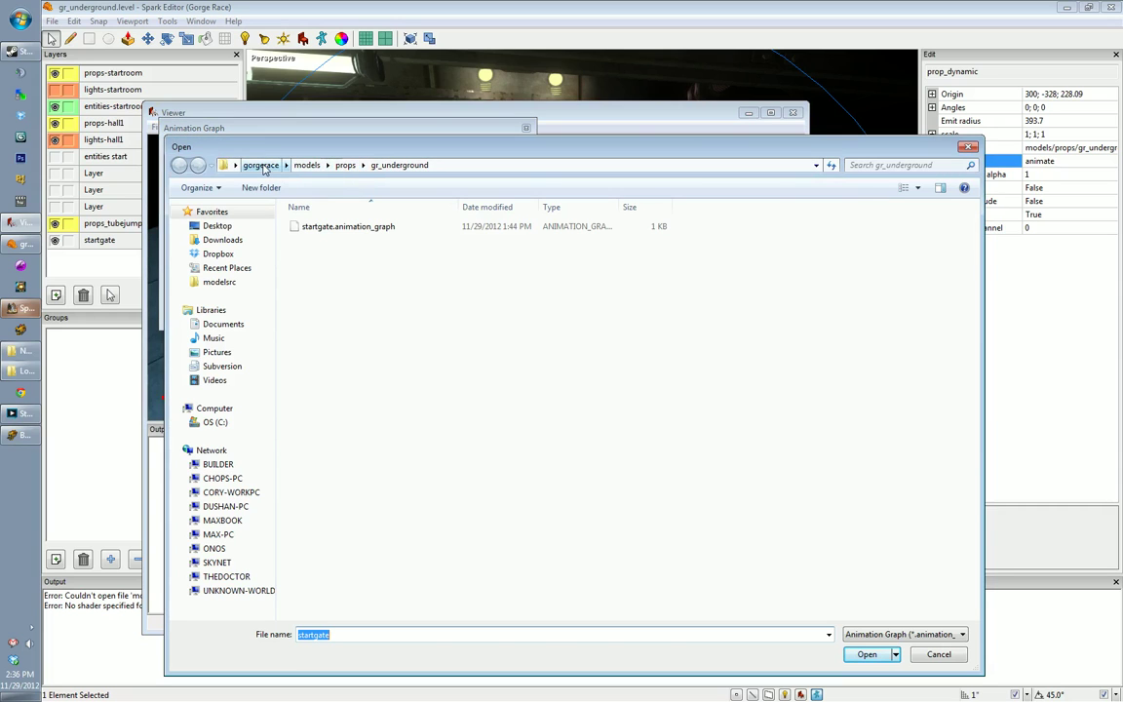
pyautogui.click(262, 227)
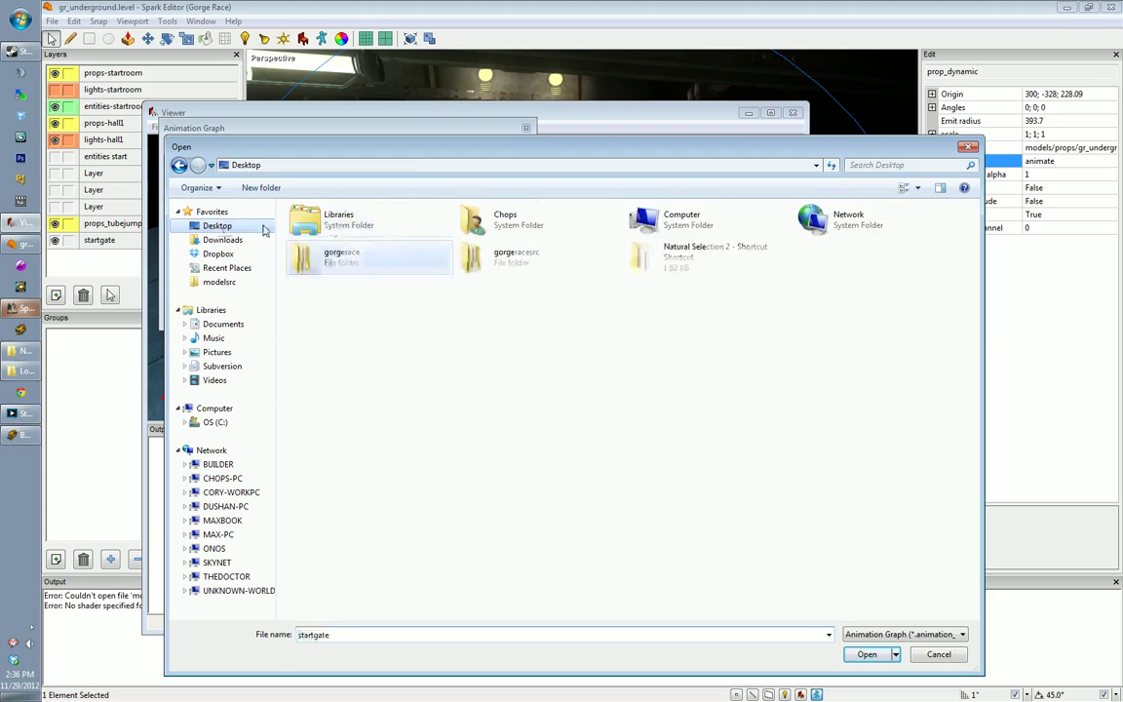
pyautogui.doubleClick(541, 258)
pyautogui.doubleClick(319, 241)
pyautogui.doubleClick(330, 241)
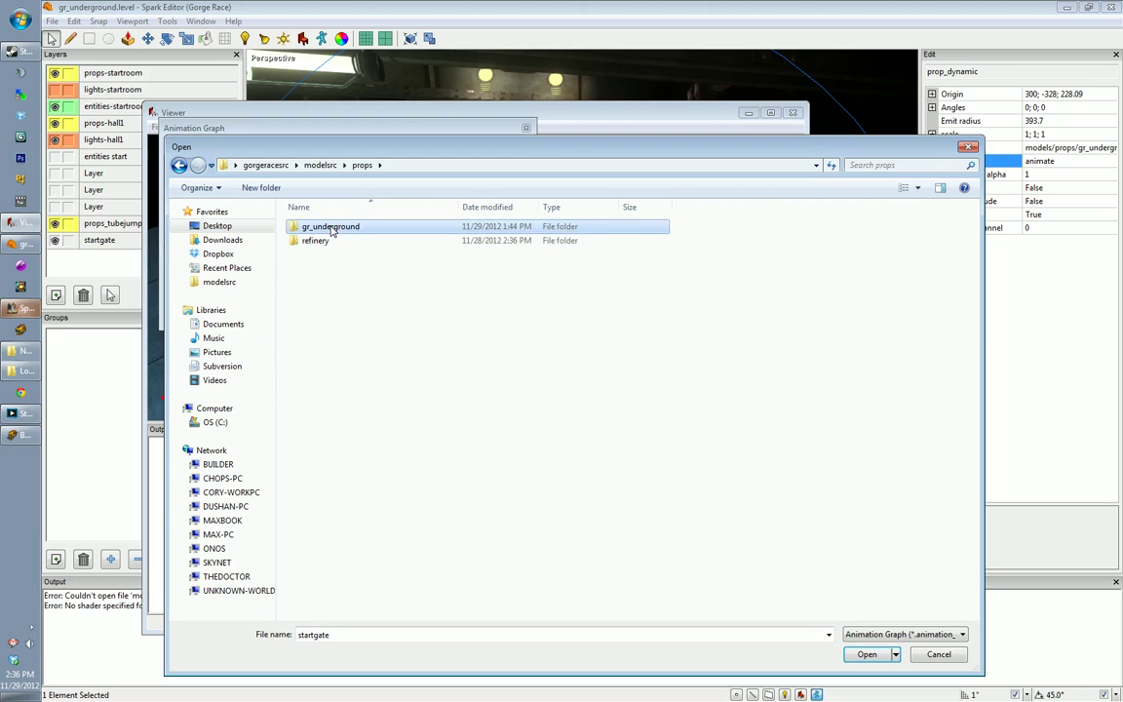
pyautogui.doubleClick(329, 227)
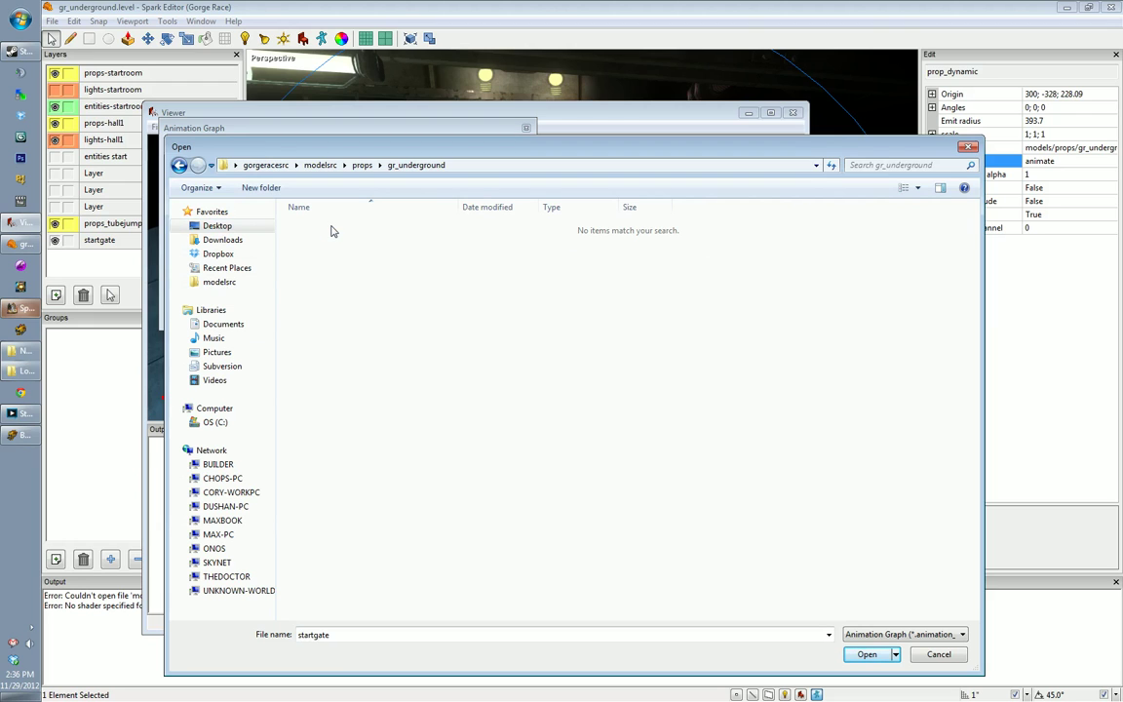
pyautogui.click(905, 635)
pyautogui.click(889, 659)
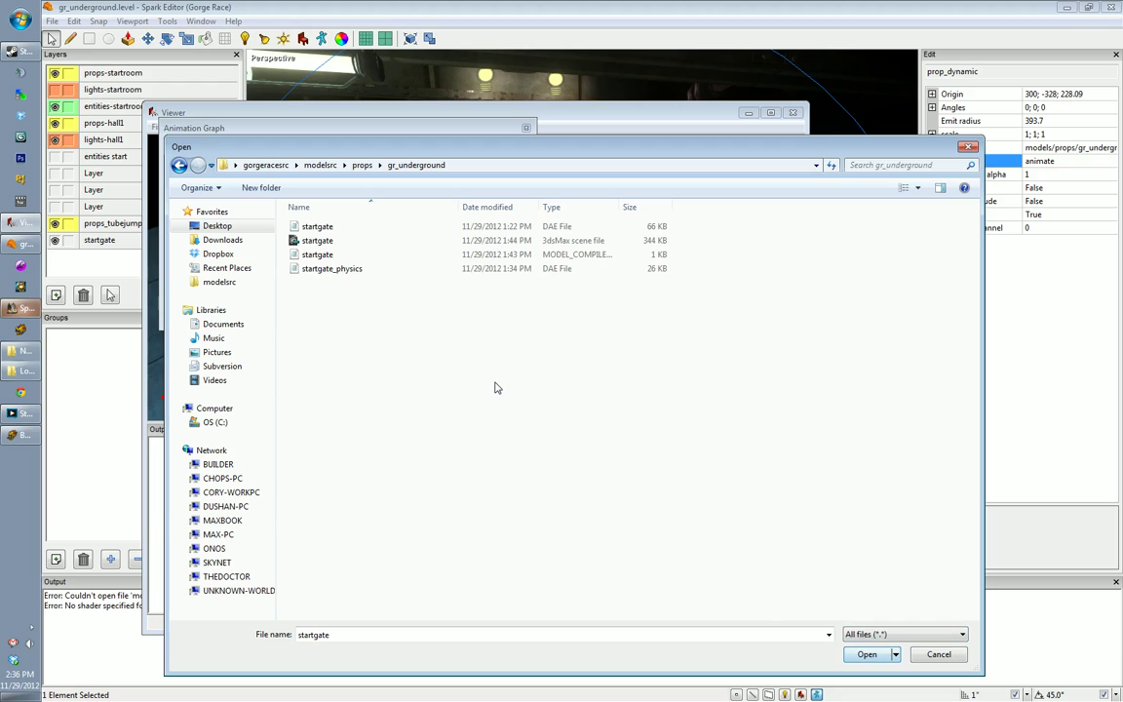
pyautogui.click(924, 633)
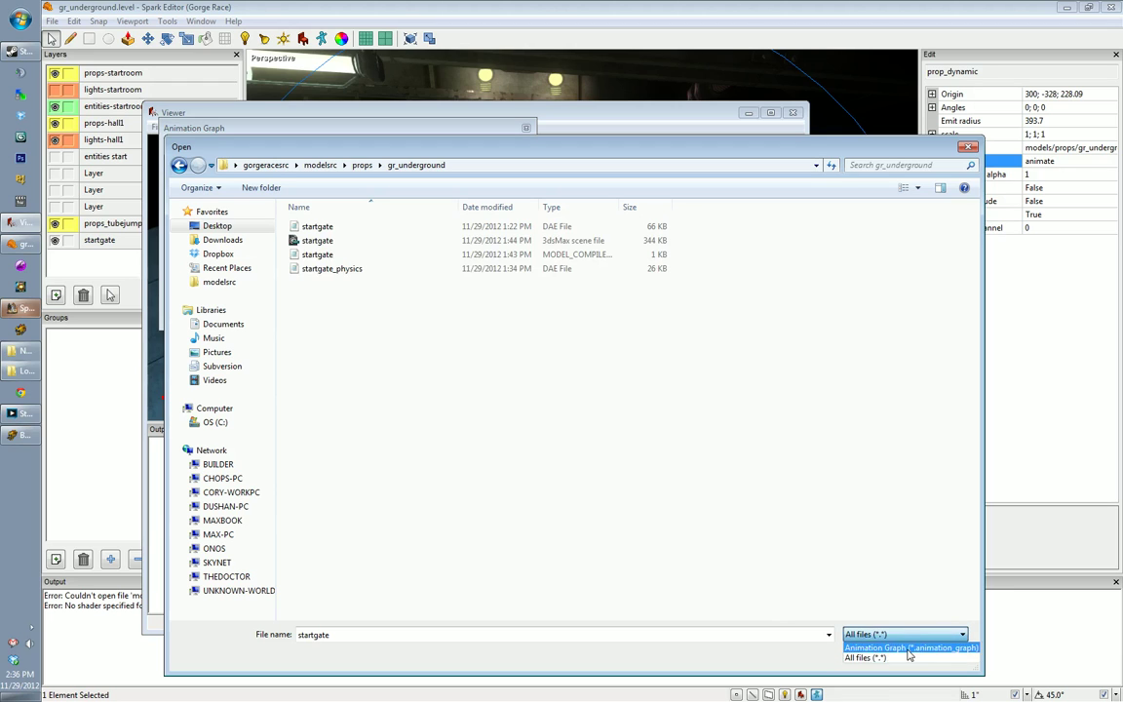
pyautogui.click(921, 646)
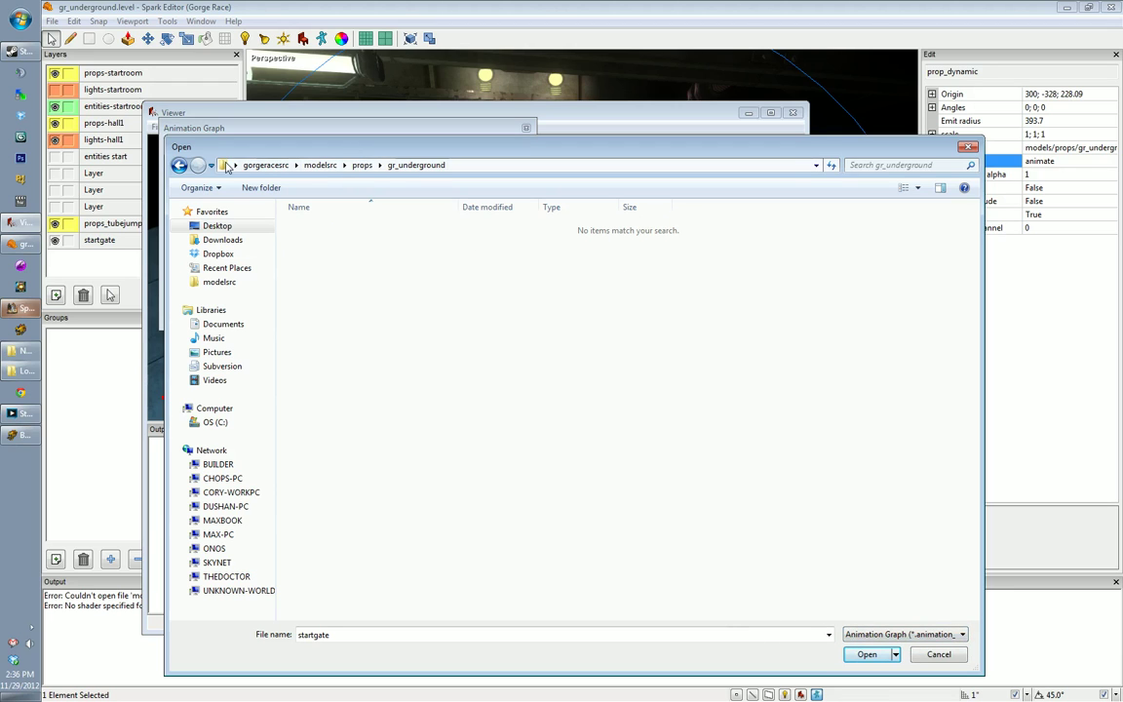
pyautogui.click(265, 164)
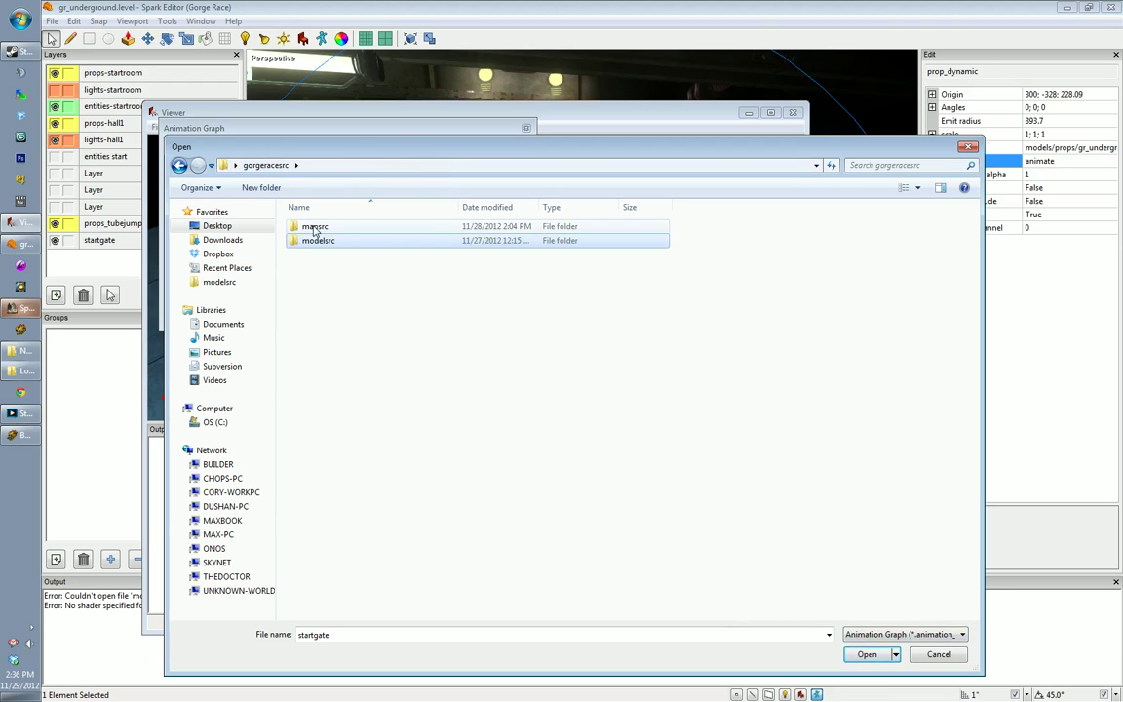
pyautogui.click(232, 282)
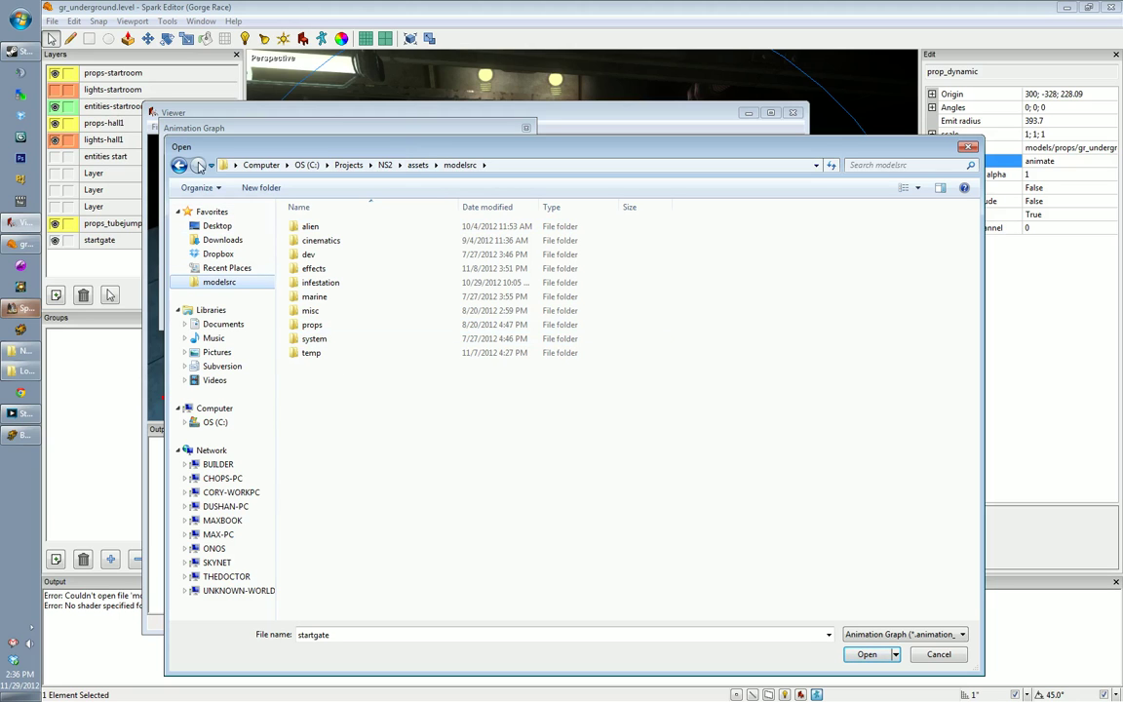
# Step: Reopen startgate.animation_graph from the Desktop folder gorgerace/models/props/gr_underground
pyautogui.click(217, 227)
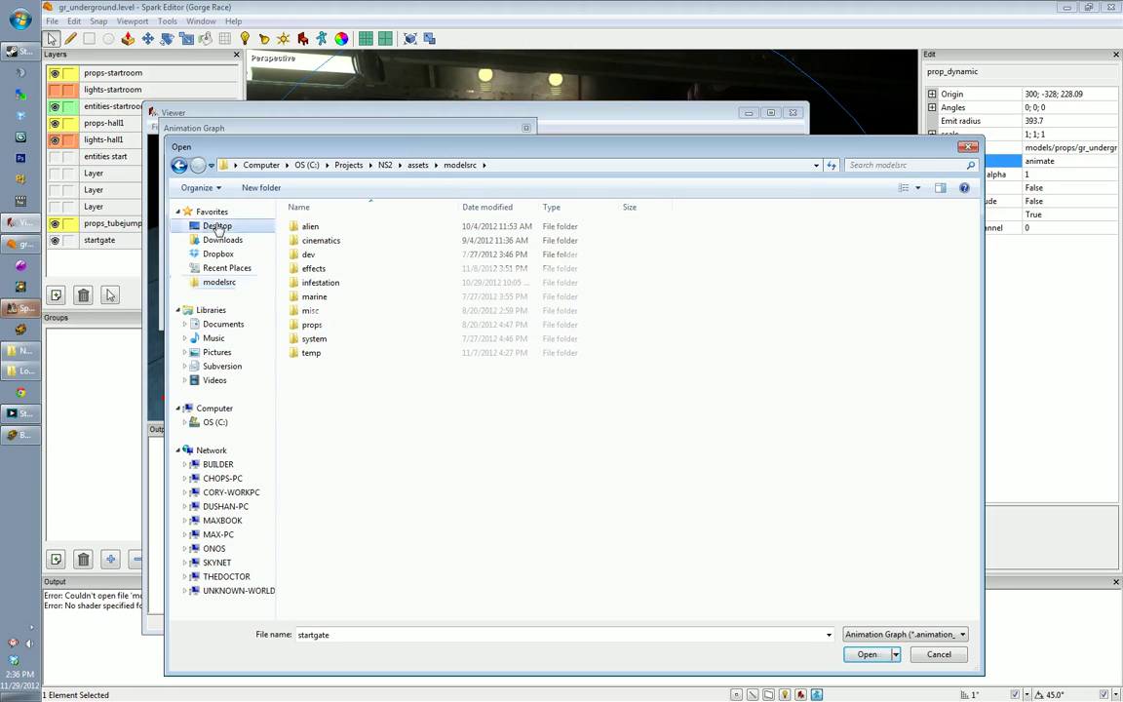
pyautogui.doubleClick(383, 257)
pyautogui.doubleClick(325, 255)
pyautogui.doubleClick(324, 244)
pyautogui.doubleClick(322, 226)
pyautogui.doubleClick(322, 225)
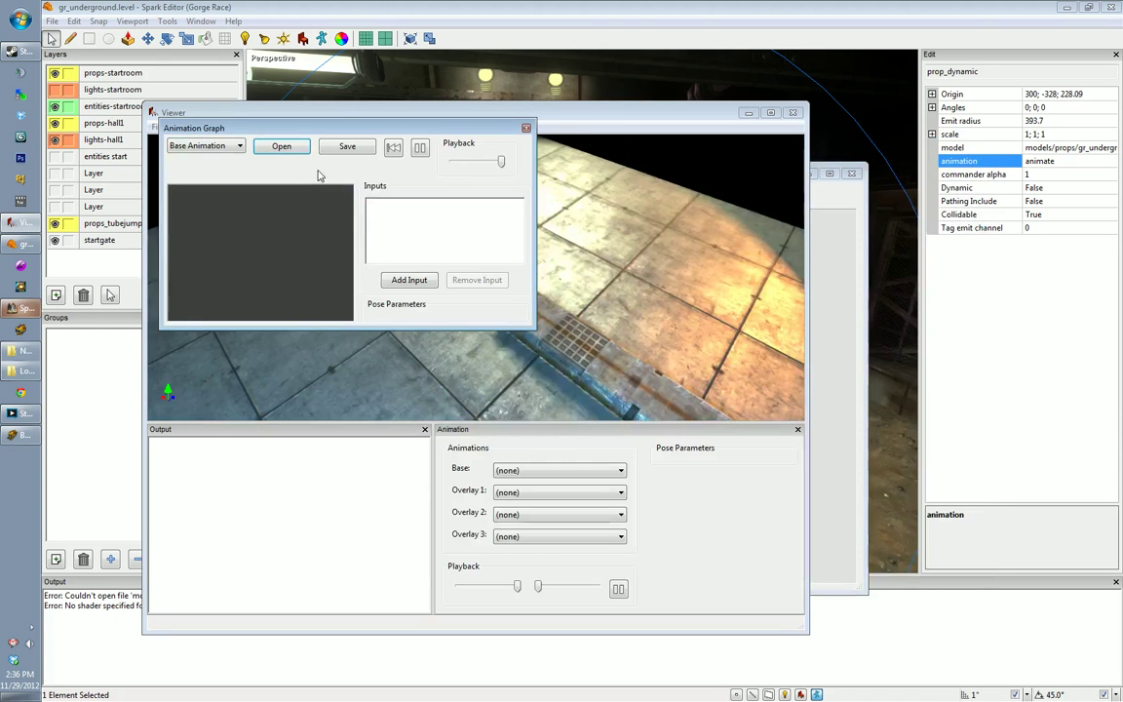
# Step: Save the animation graph as startgate.animation_graph in the Desktop folder gorgeracesrc/modelsrc/props/gr_underground
pyautogui.click(347, 146)
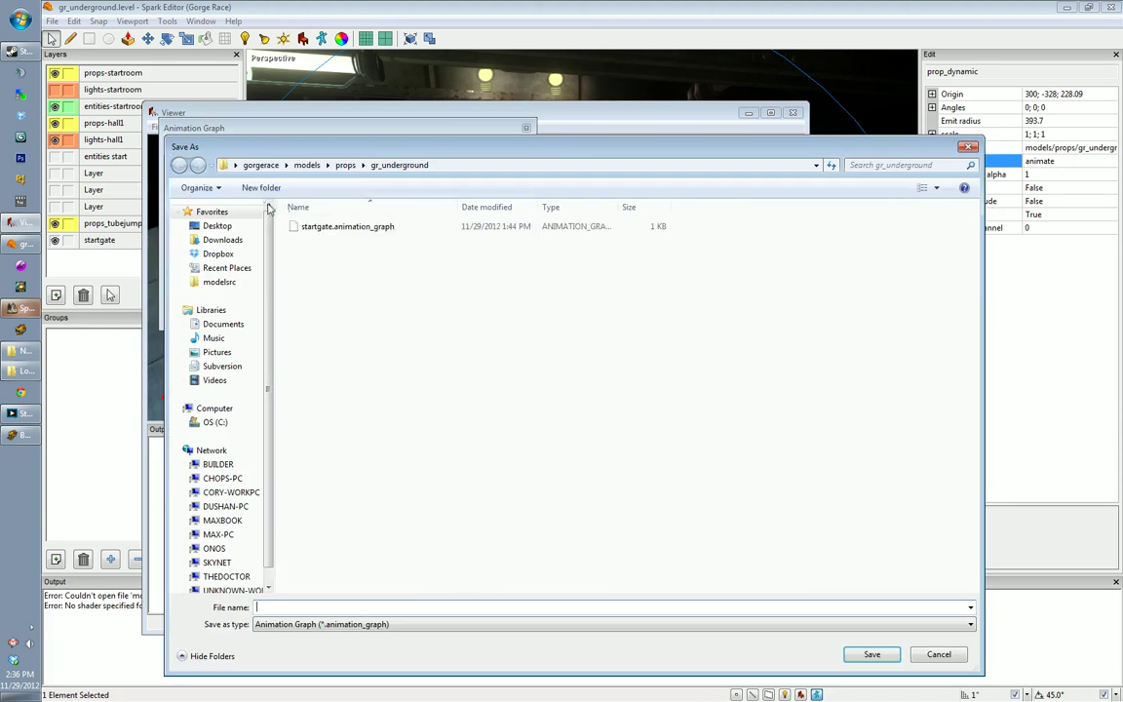
pyautogui.click(215, 225)
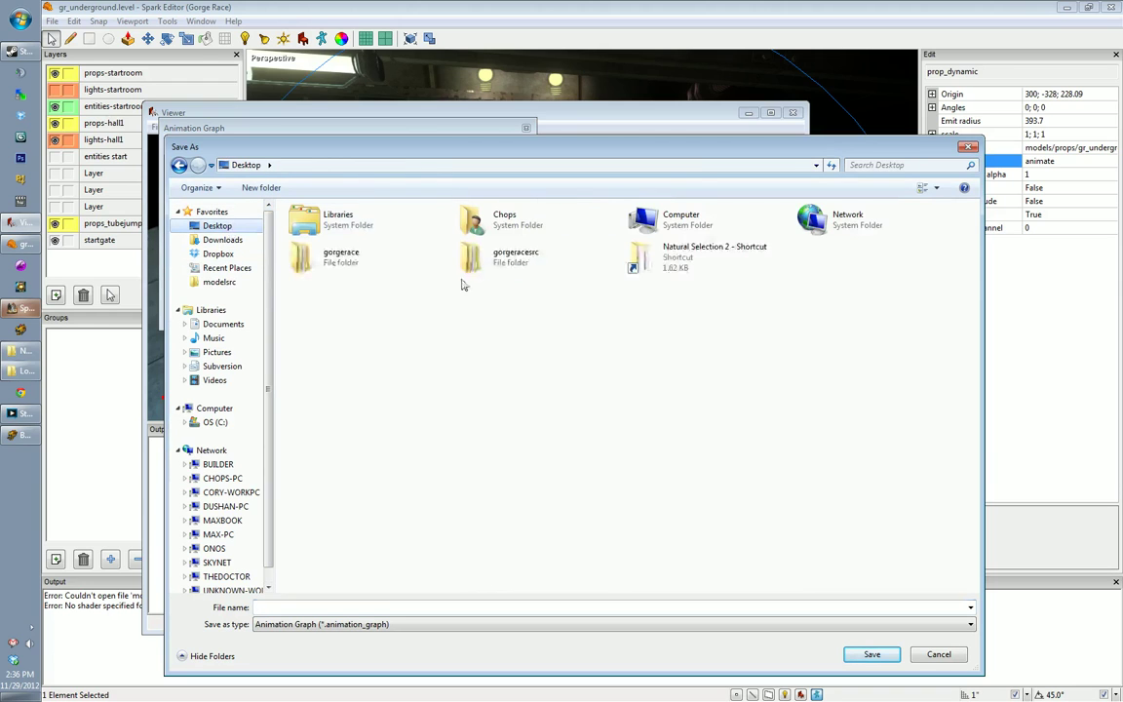
pyautogui.doubleClick(569, 261)
pyautogui.doubleClick(343, 243)
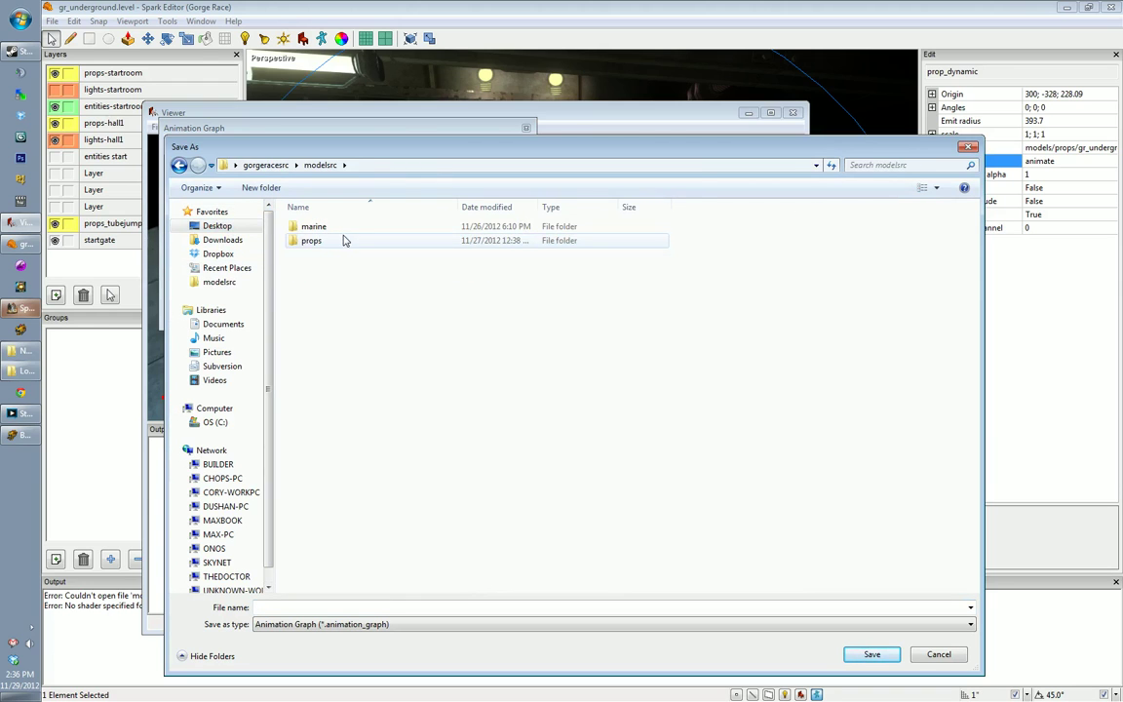
pyautogui.doubleClick(343, 241)
pyautogui.doubleClick(348, 229)
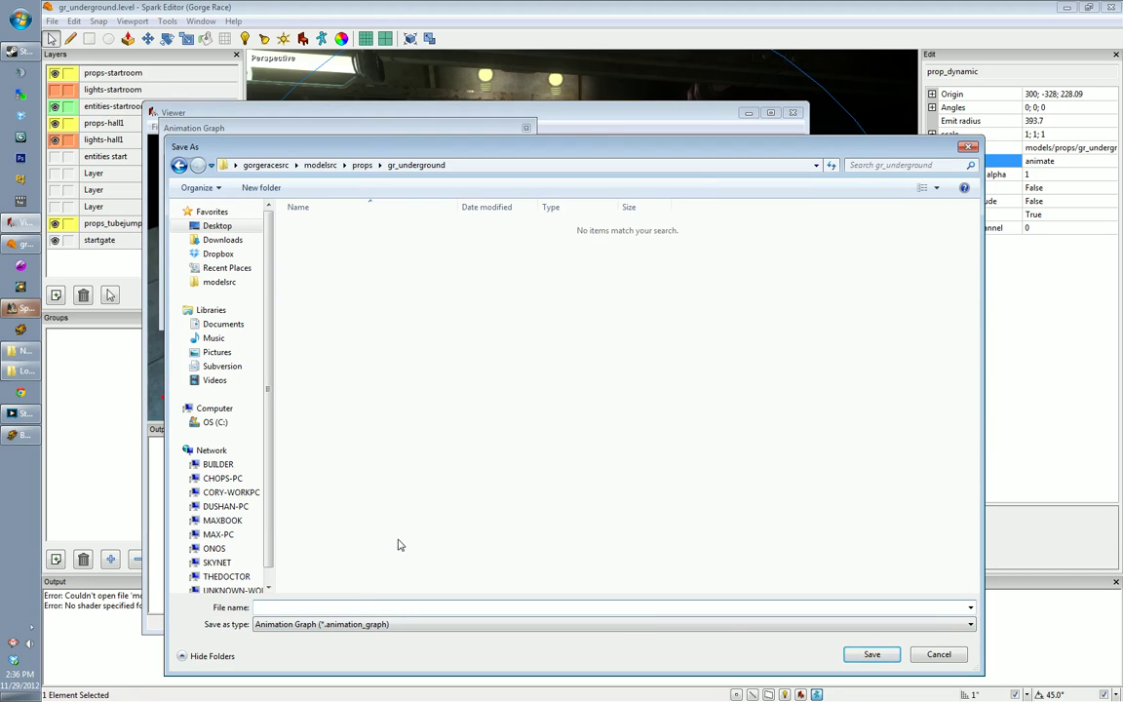
pyautogui.write('startgate')
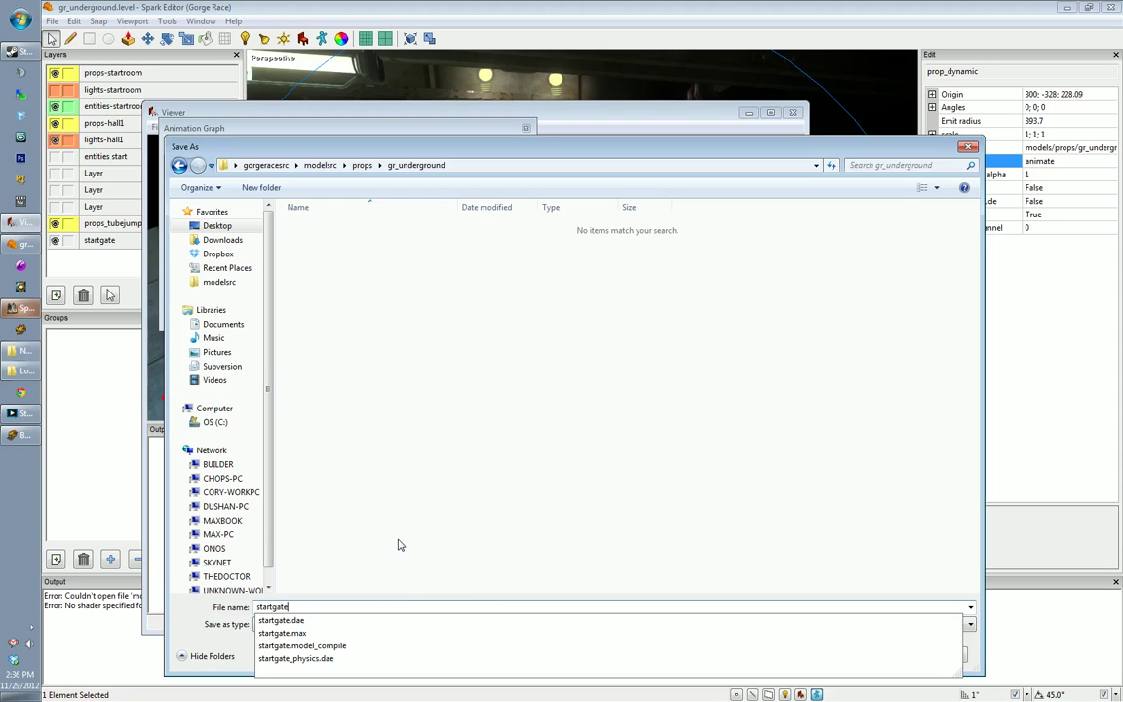
pyautogui.write('.')
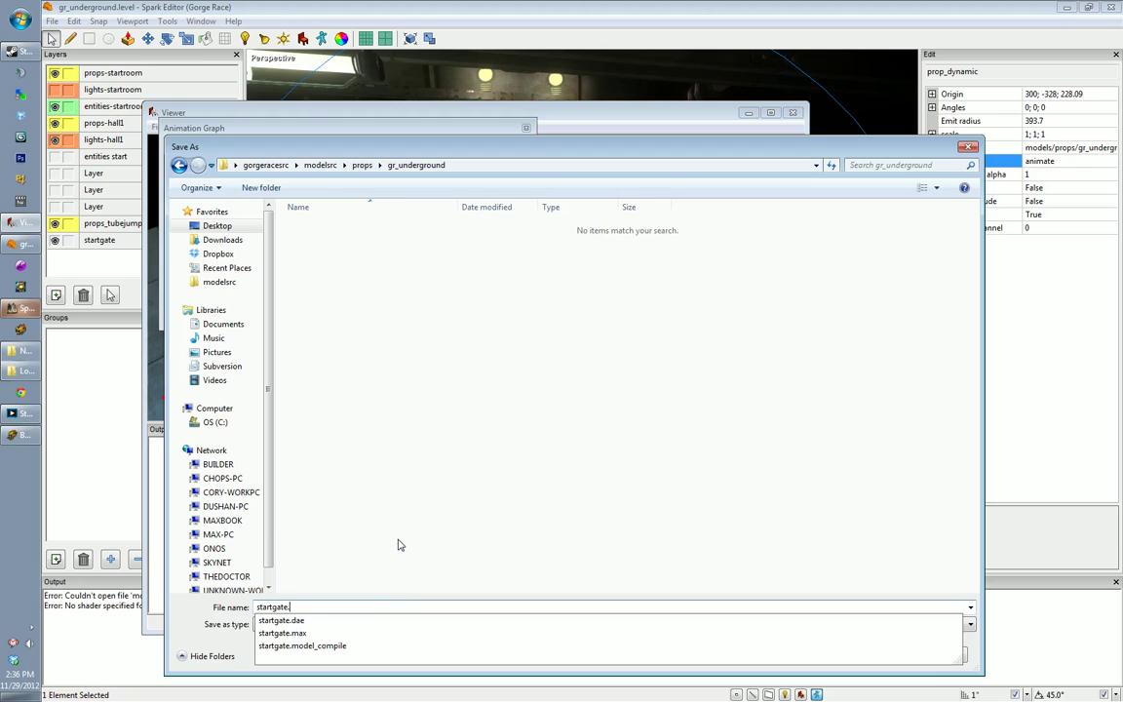
pyautogui.write('an')
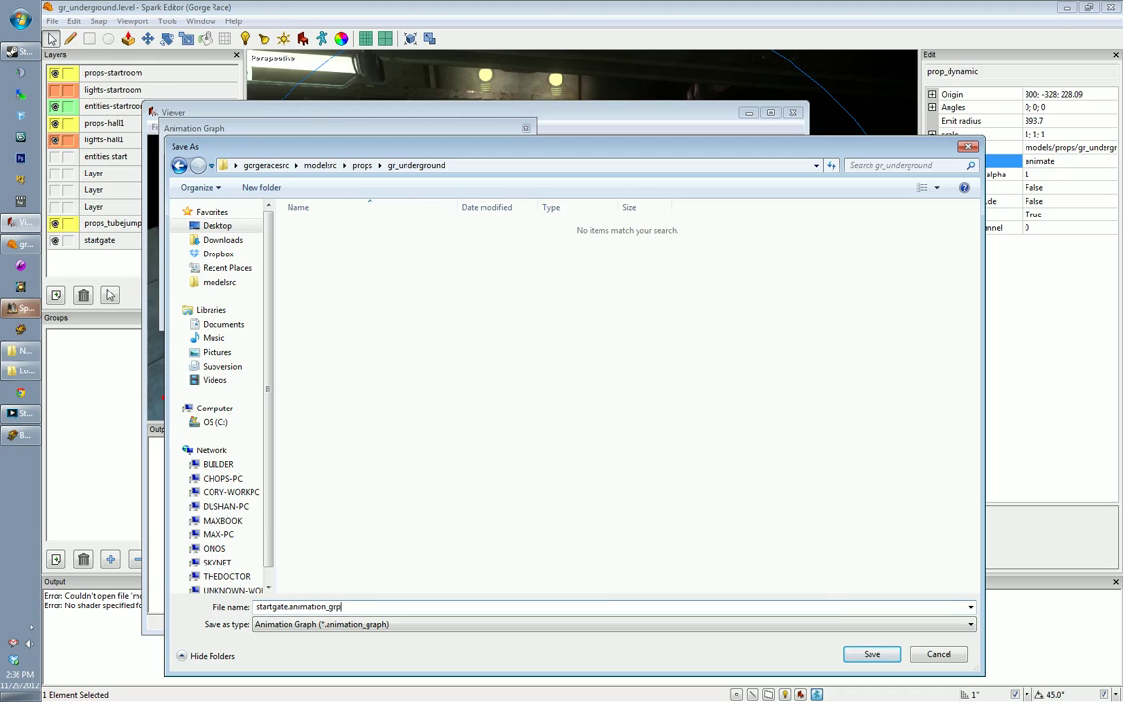
pyautogui.write('imation_graph')
pyautogui.click(870, 655)
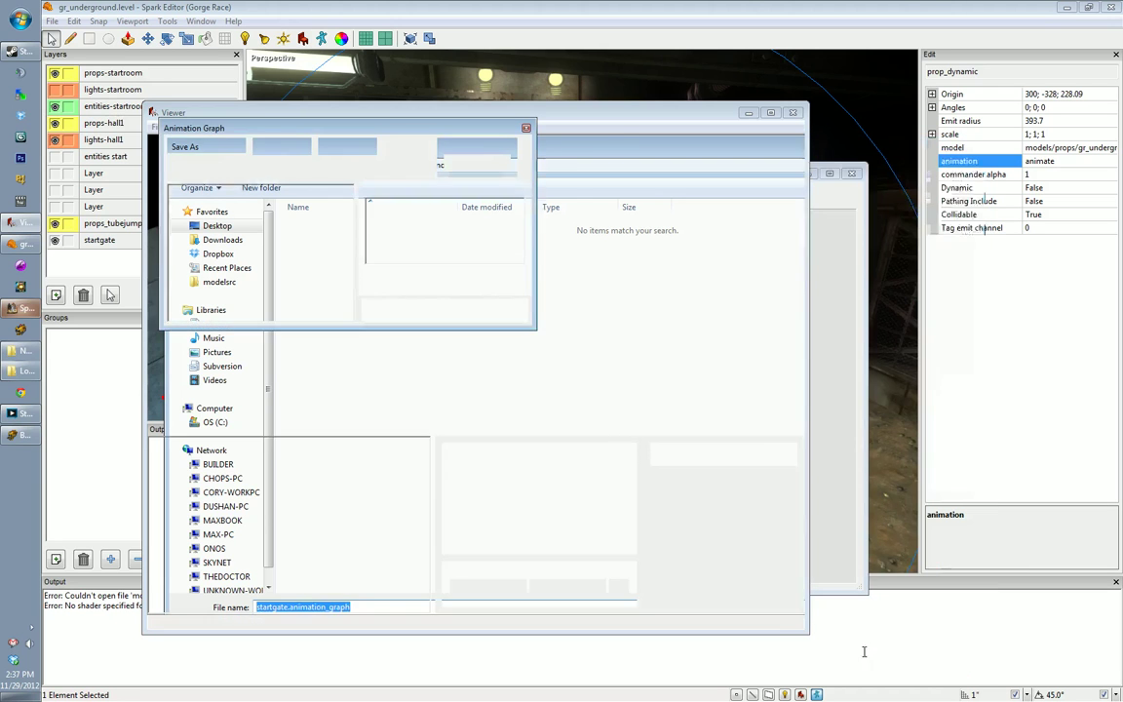
# Step: Enlarge the Animation Graph window to show all nodes and start adding a graph input of type Enumeration
pyautogui.moveTo(532, 329); pyautogui.dragTo(964, 658)
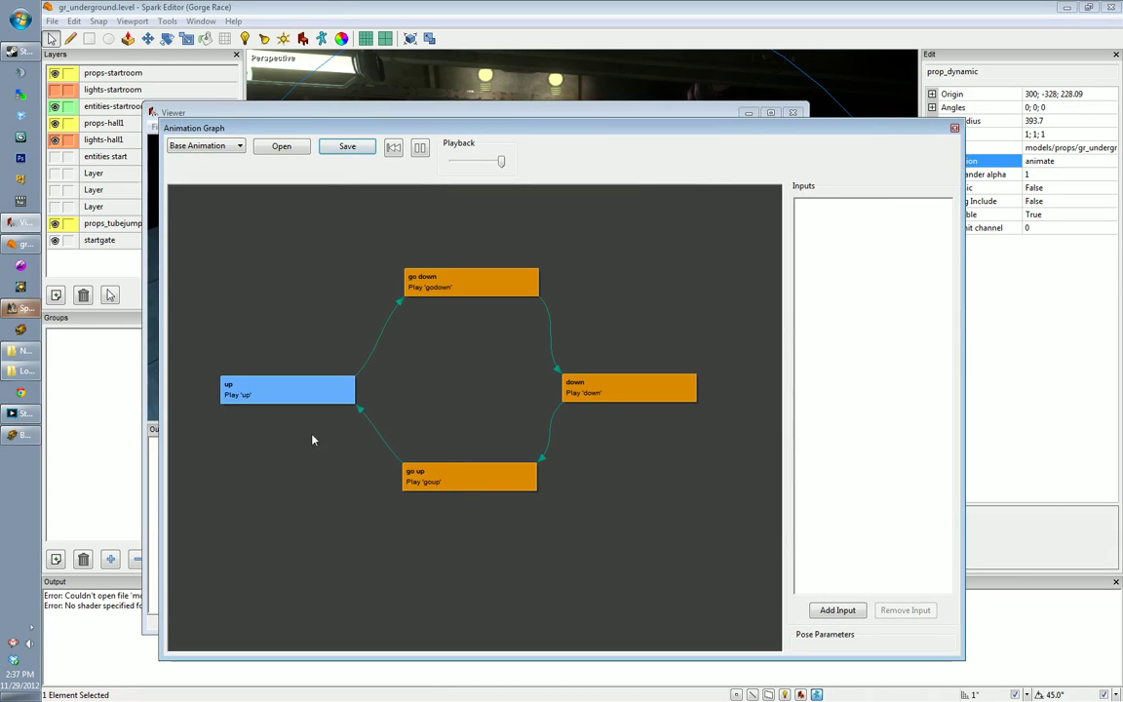
pyautogui.moveTo(706, 136); pyautogui.dragTo(690, 41)
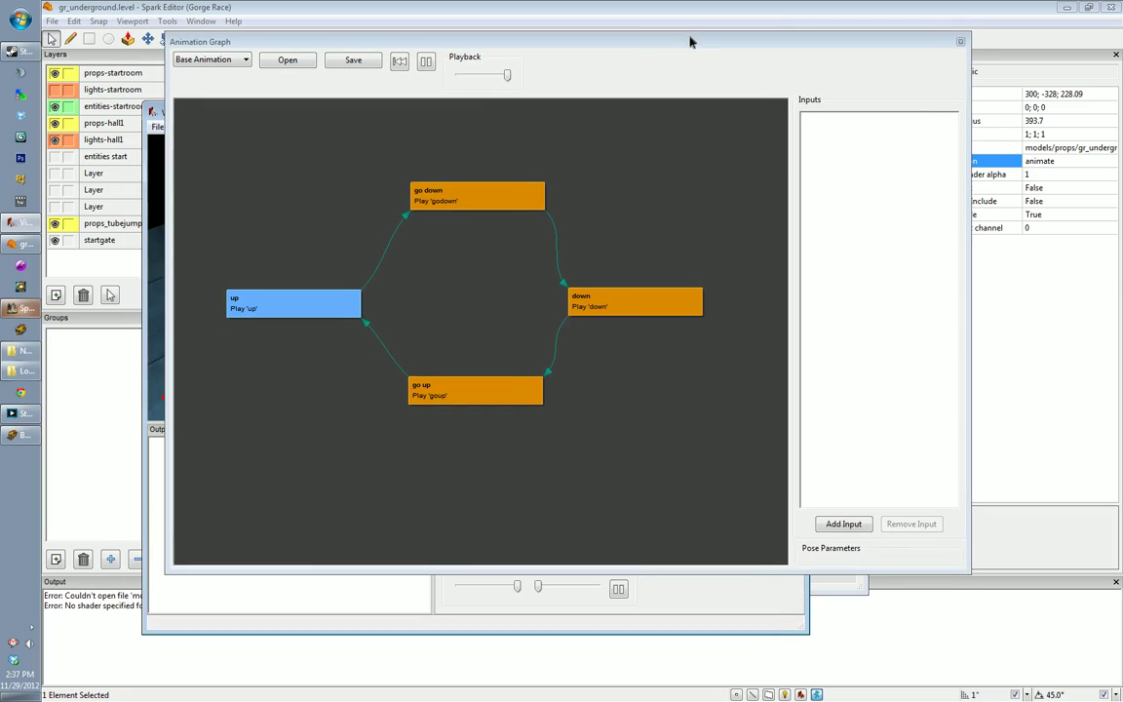
pyautogui.click(842, 524)
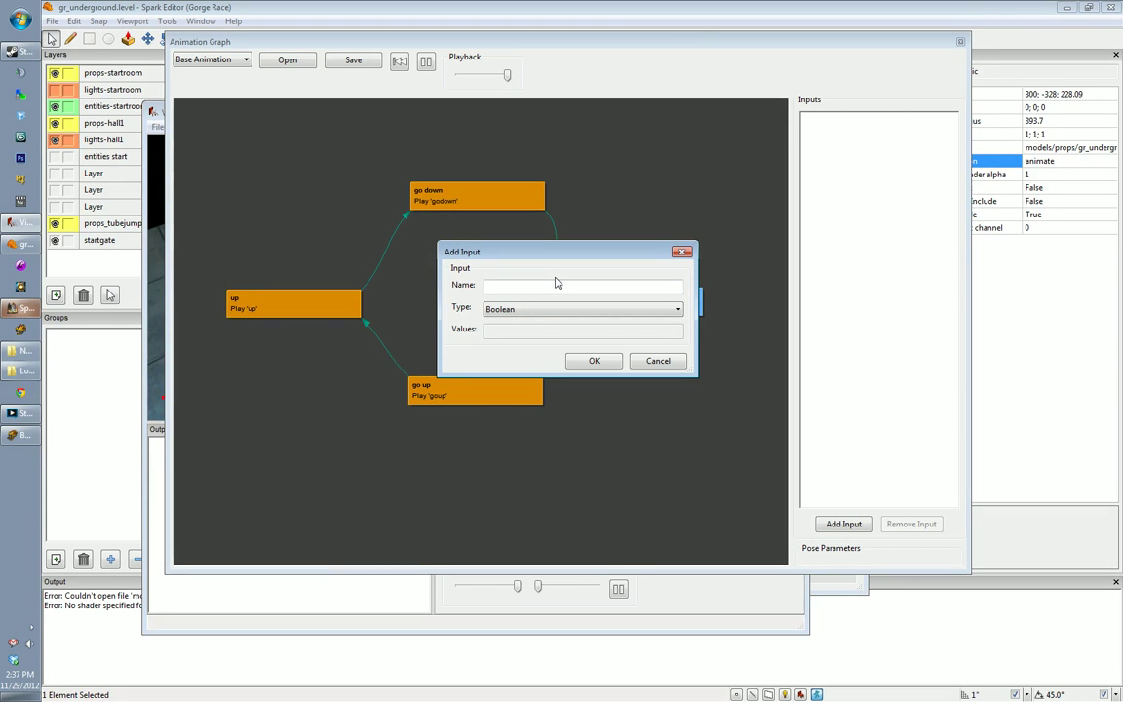
pyautogui.click(575, 311)
pyautogui.click(575, 311)
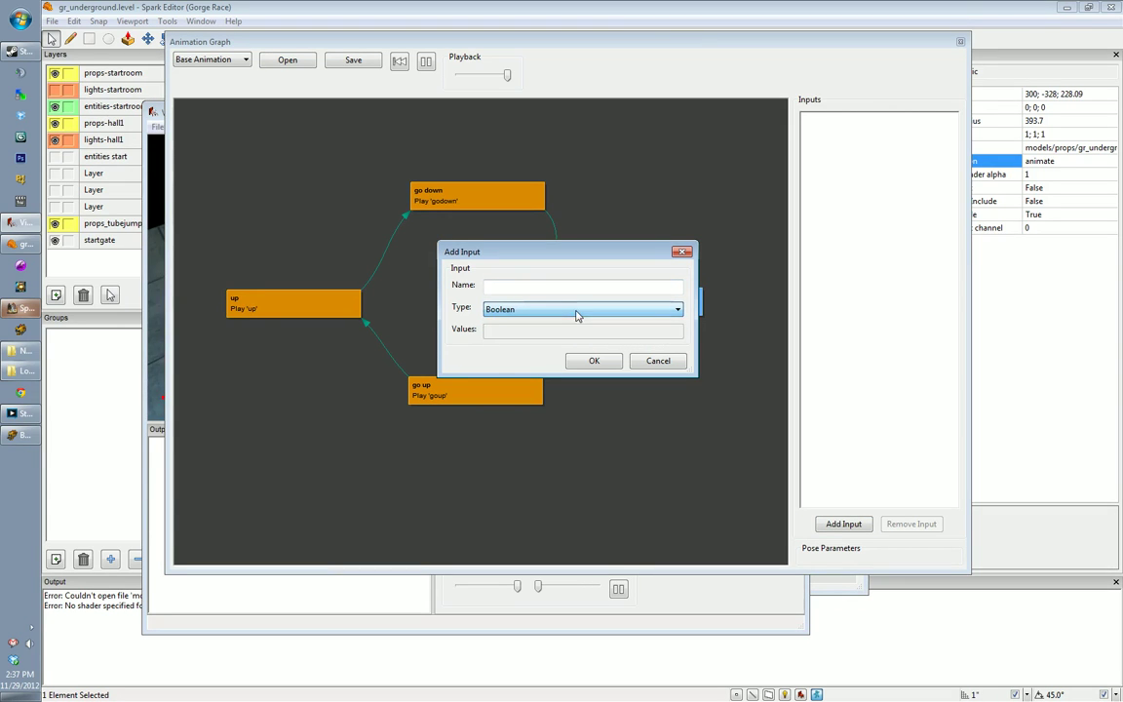
pyautogui.moveTo(548, 255); pyautogui.dragTo(580, 250)
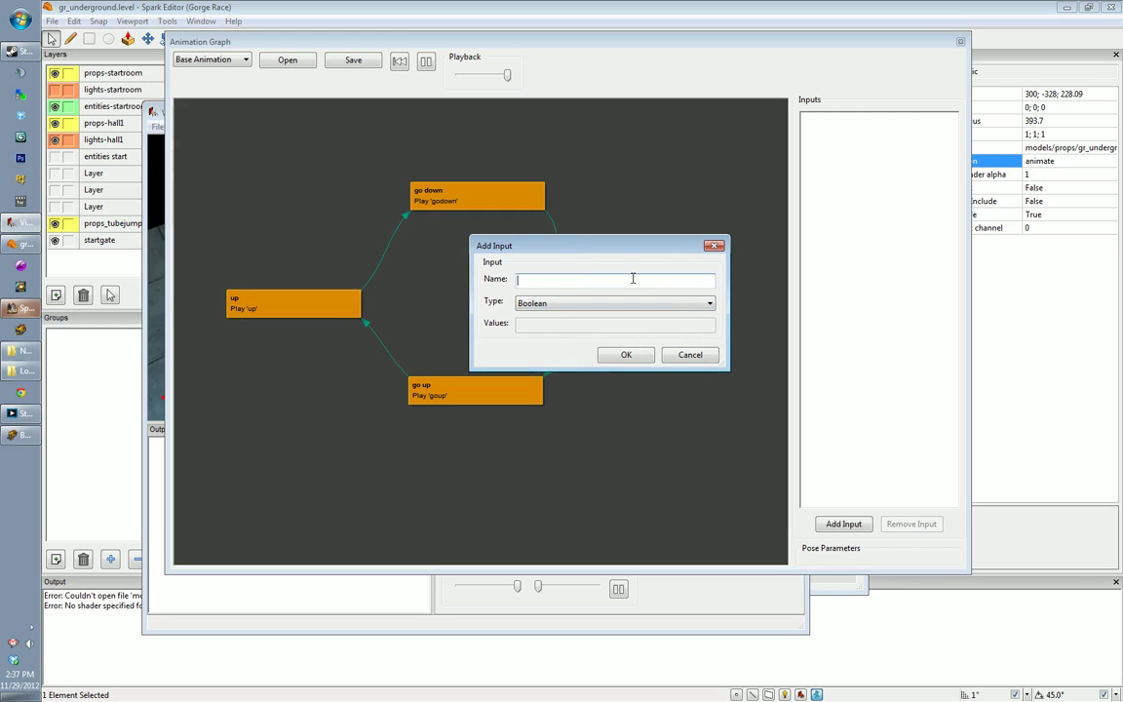
pyautogui.click(589, 284)
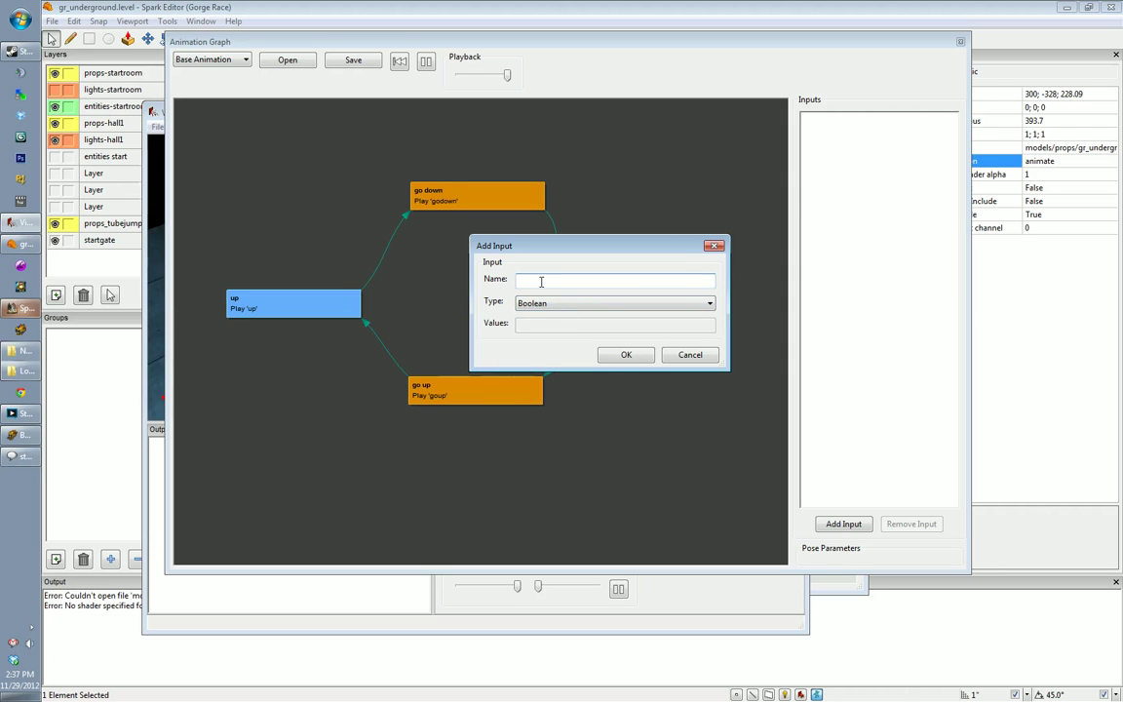
pyautogui.click(547, 305)
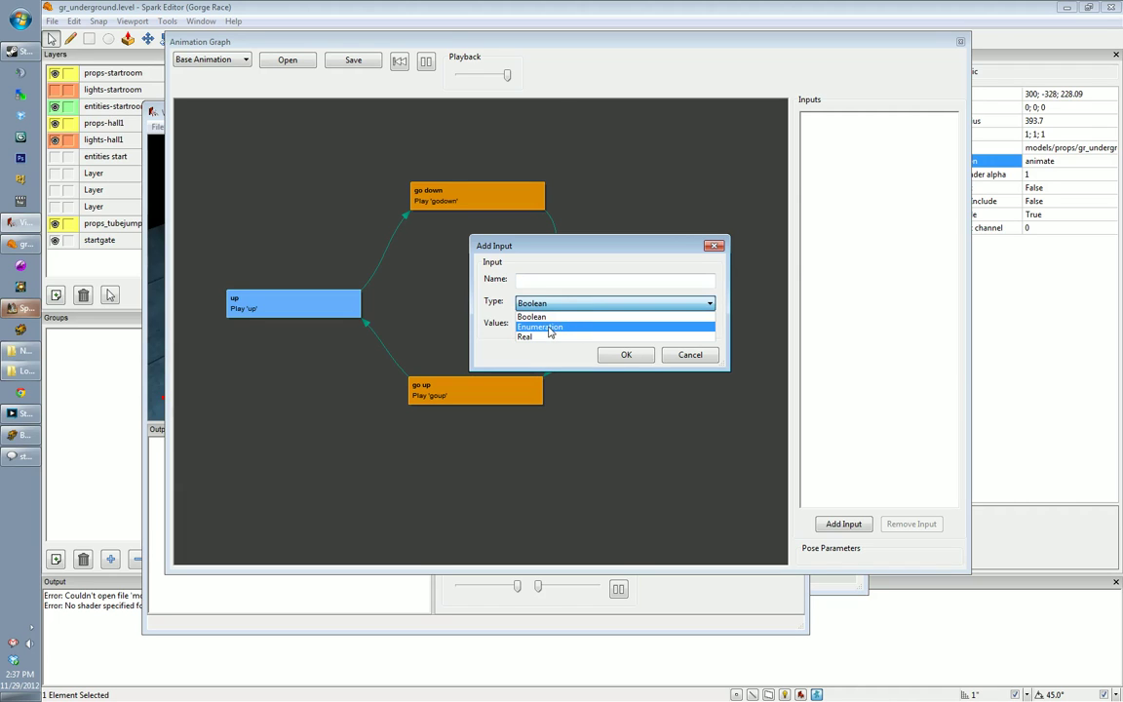
pyautogui.click(549, 327)
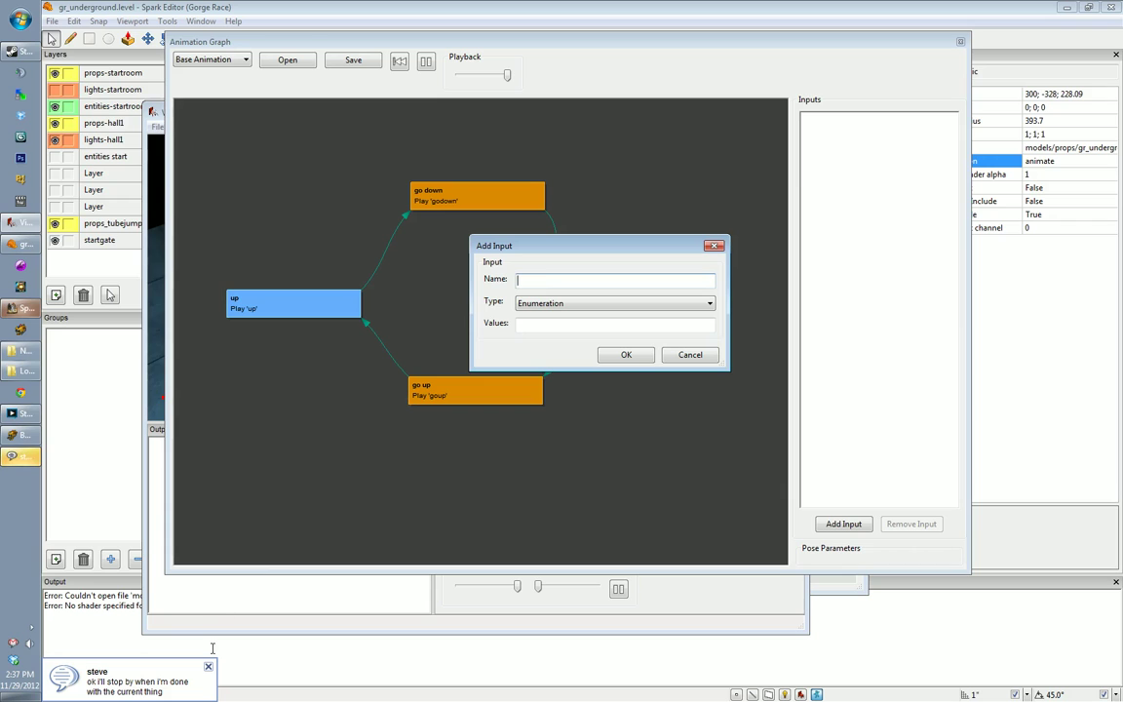
pyautogui.click(546, 304)
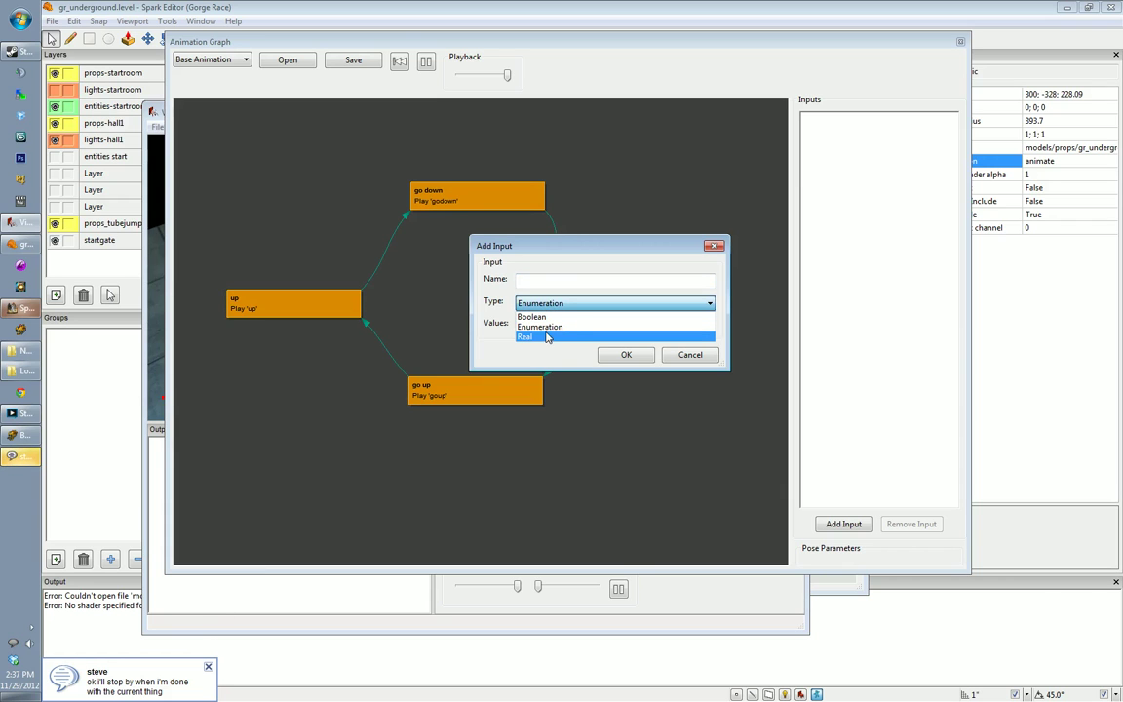
pyautogui.click(560, 302)
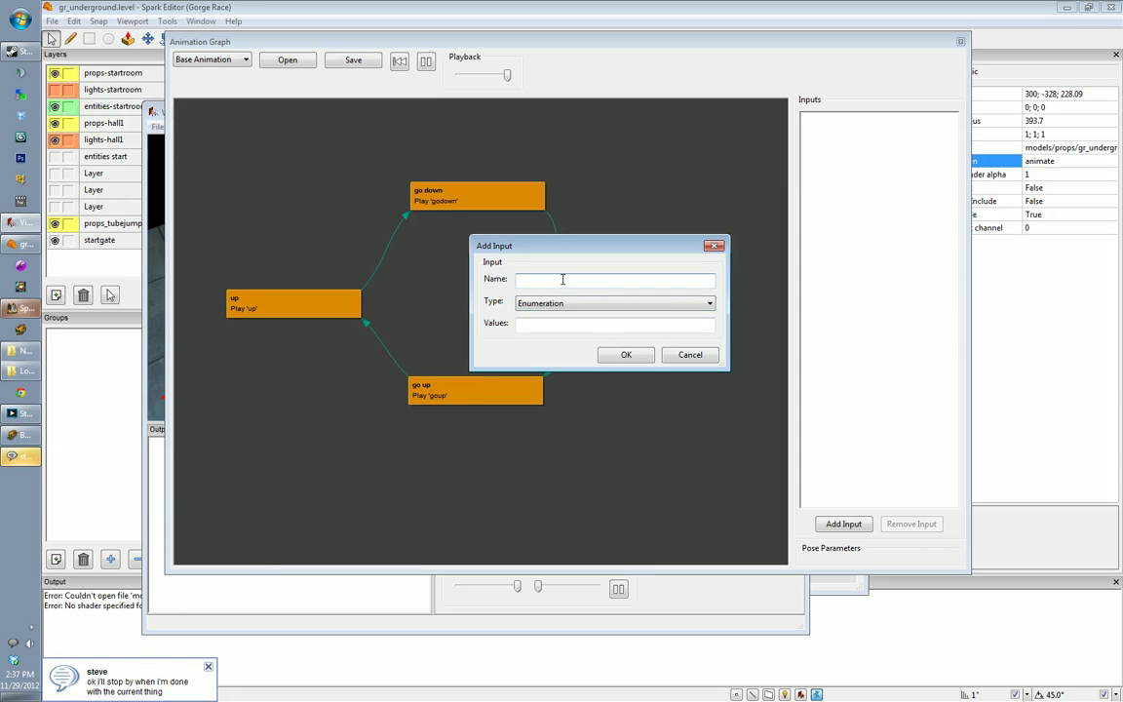
# Step: Name the new Enumeration input animation
pyautogui.press('Tab')
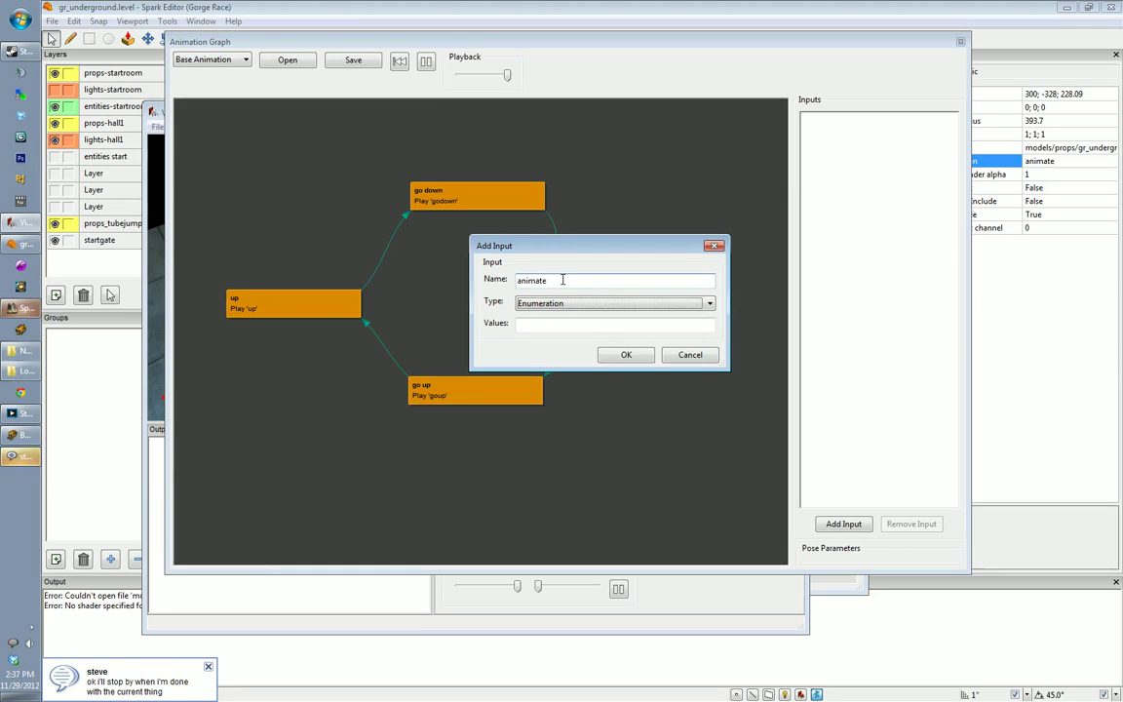
pyautogui.press('Tab')
pyautogui.write('aniamte')
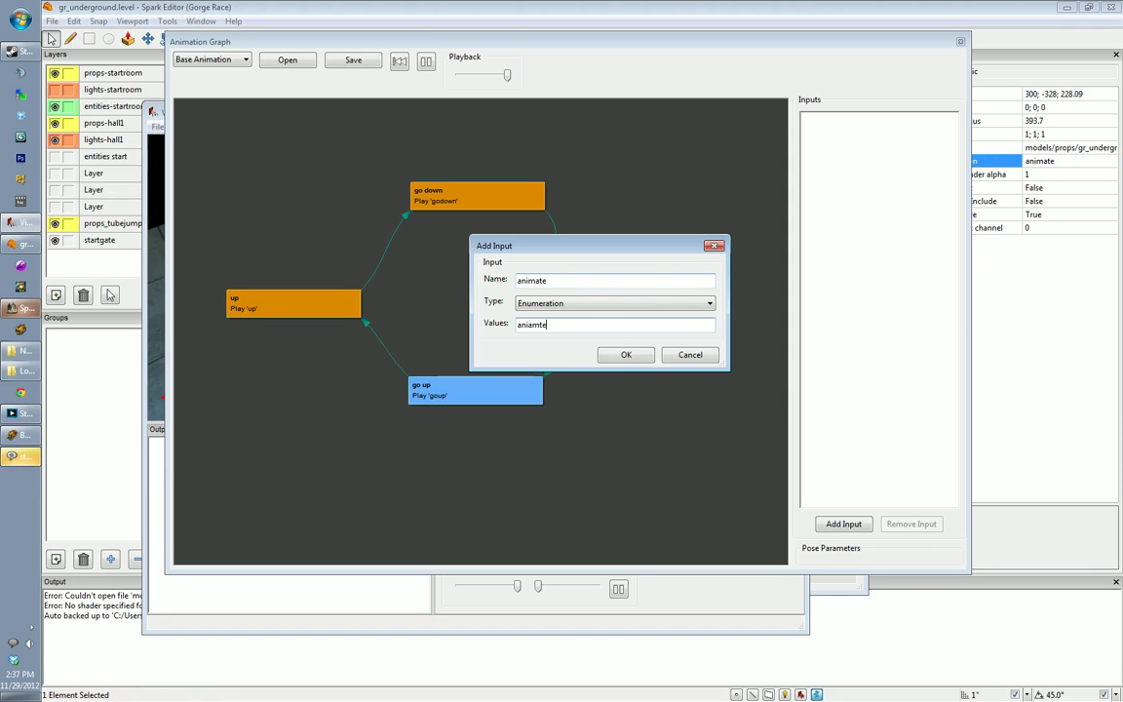
pyautogui.press('BackSpace')
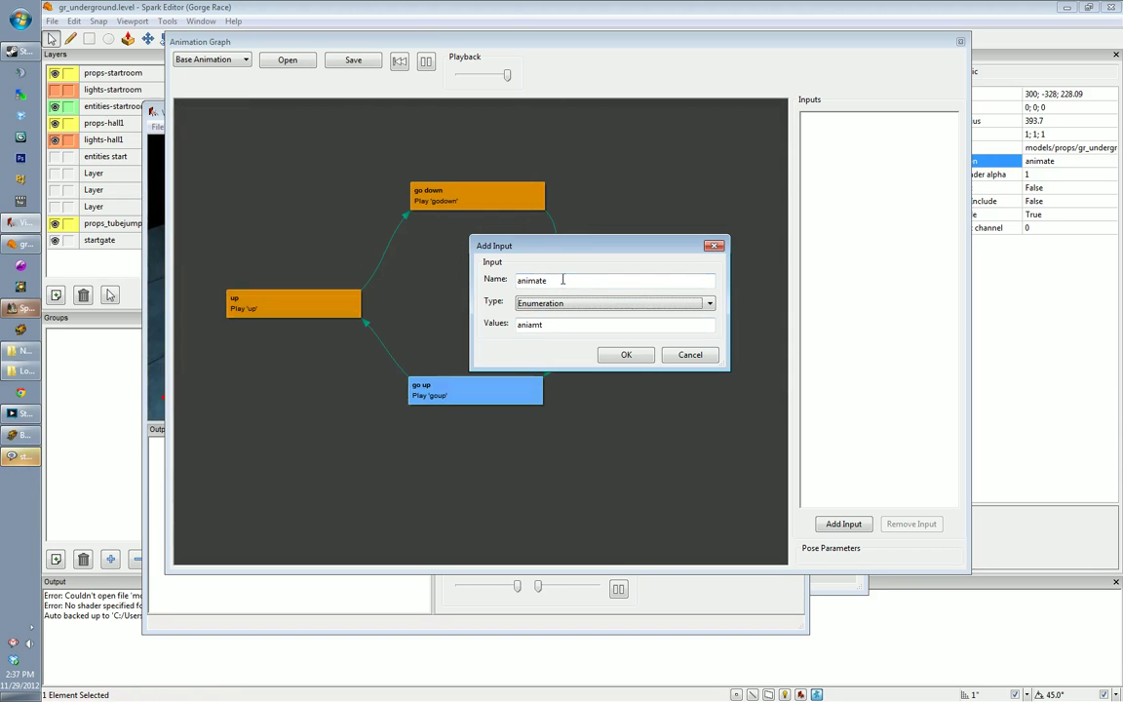
pyautogui.hotkey('shift', 'Tab')
pyautogui.hotkey('shift', 'Tab')
pyautogui.write('animation')
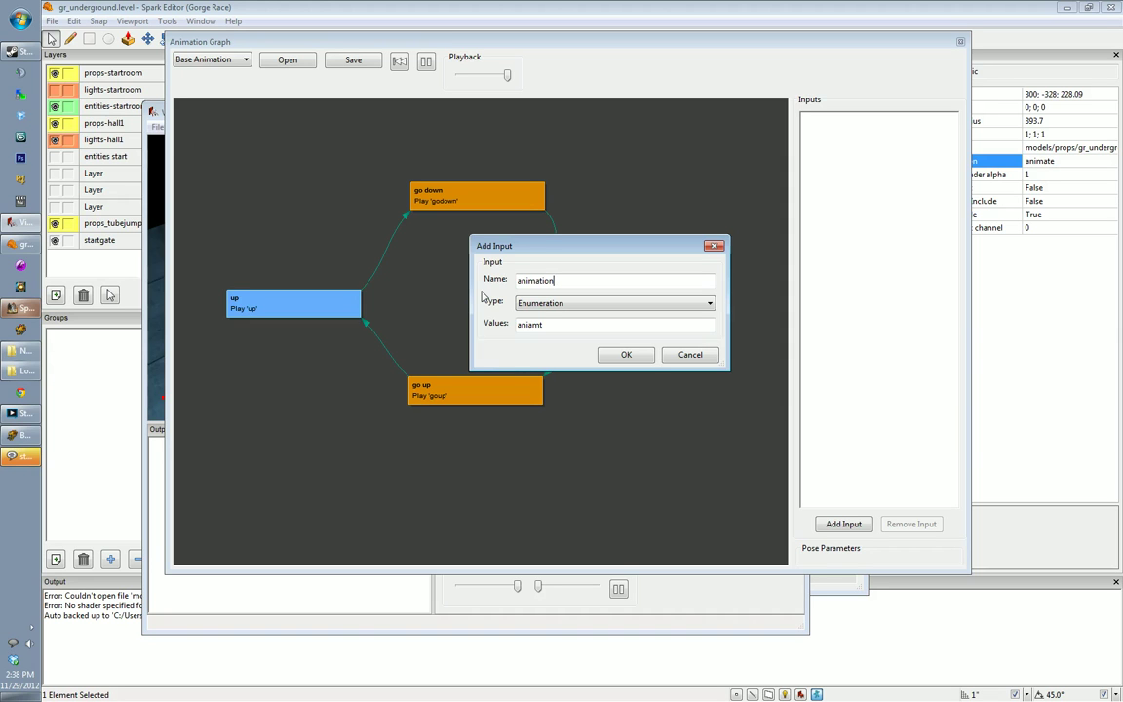
pyautogui.click(29, 247)
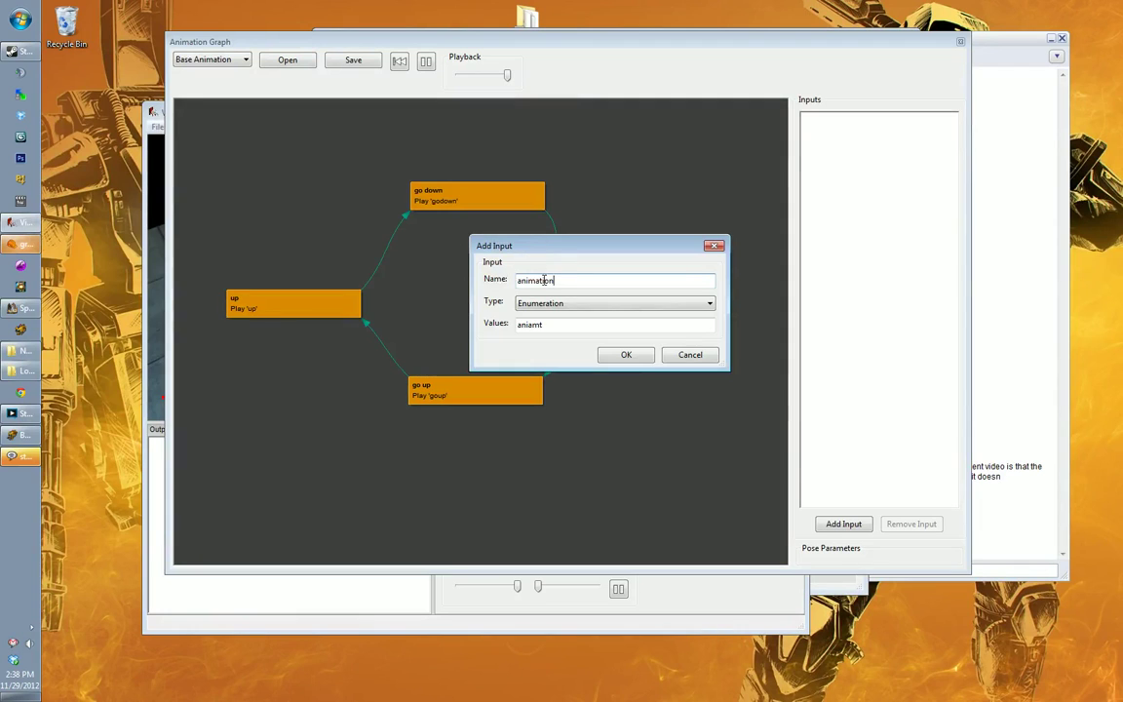
# Step: Give the animation input the values animate, animate2 and animate3, and add it to the graph
pyautogui.click(551, 324)
pyautogui.hotkey('ctrl', 'a')
pyautogui.write('animate')
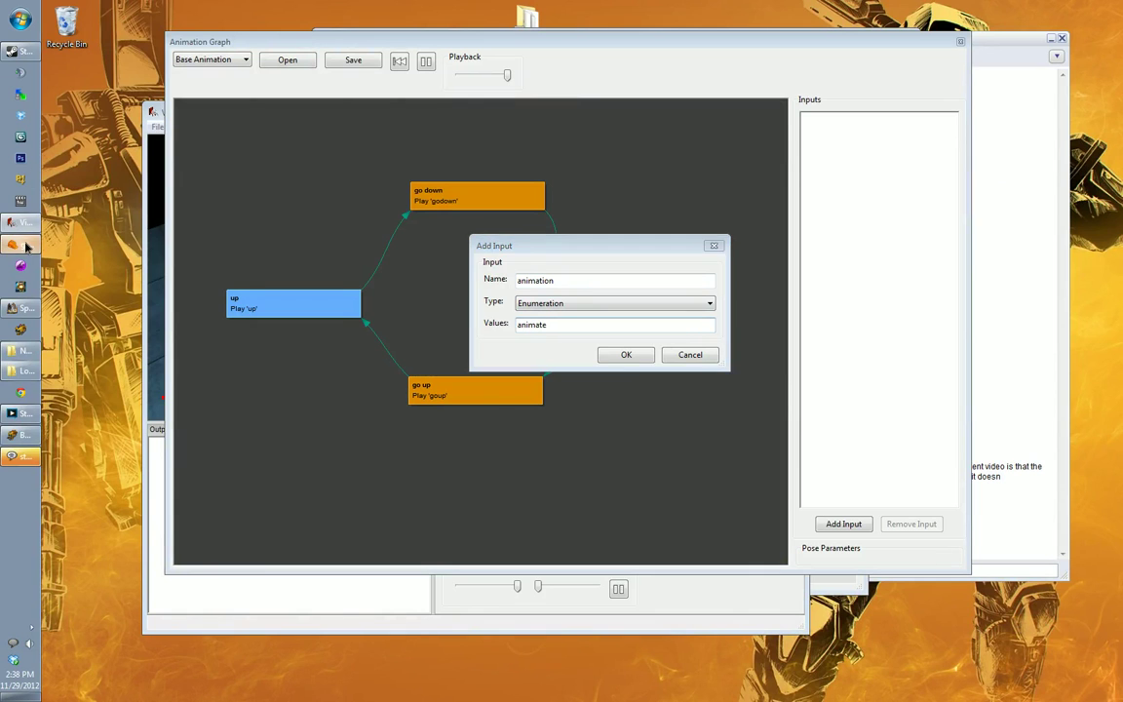
pyautogui.click(20, 245)
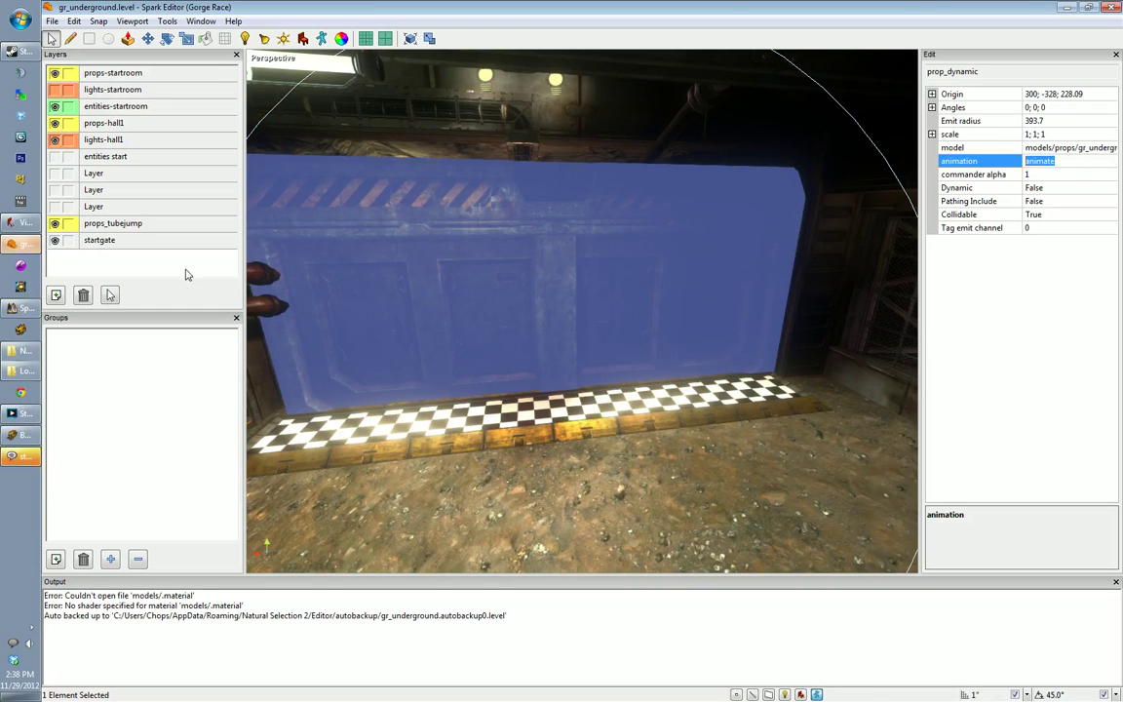
pyautogui.click(20, 222)
pyautogui.moveTo(578, 329); pyautogui.dragTo(446, 327)
pyautogui.click(581, 327)
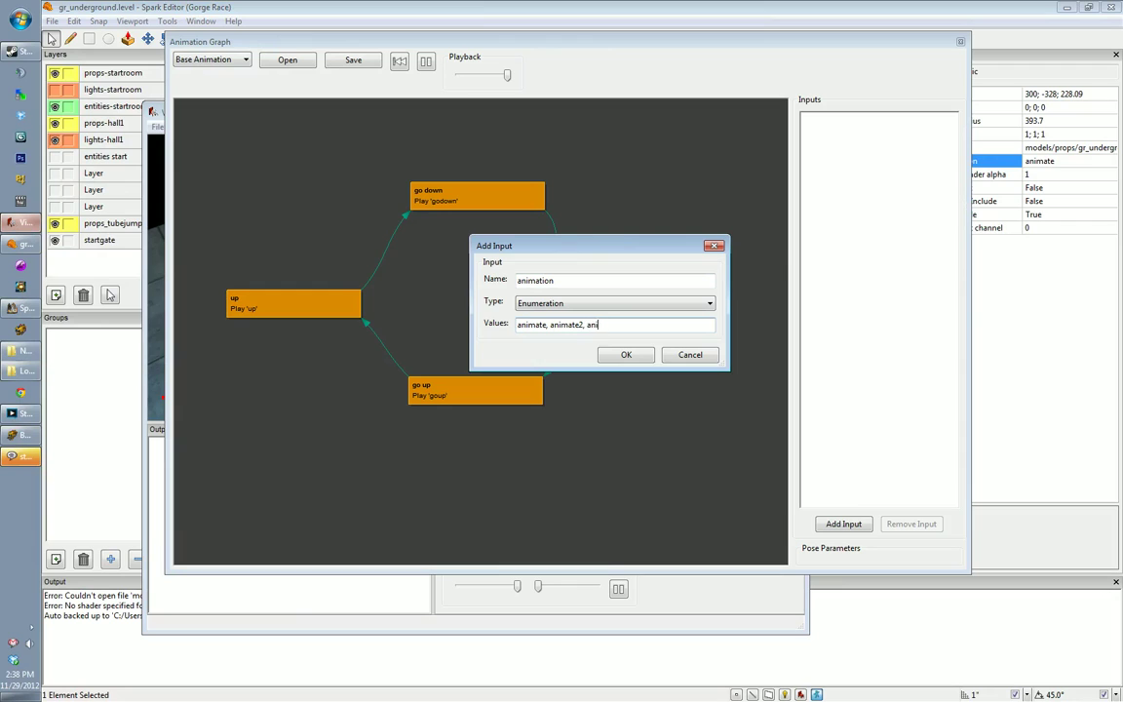
pyautogui.write('2')
pyautogui.click(613, 358)
# Step: Try out the animation input's value choices and switch it to animate2
pyautogui.click(921, 119)
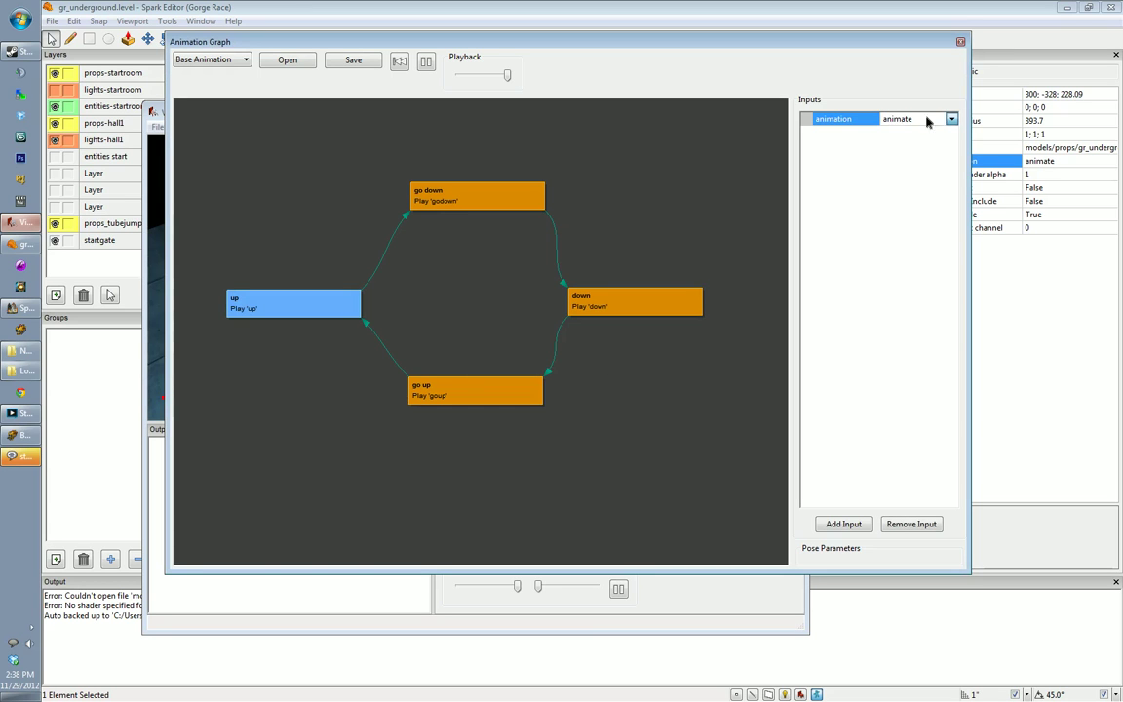
pyautogui.click(938, 119)
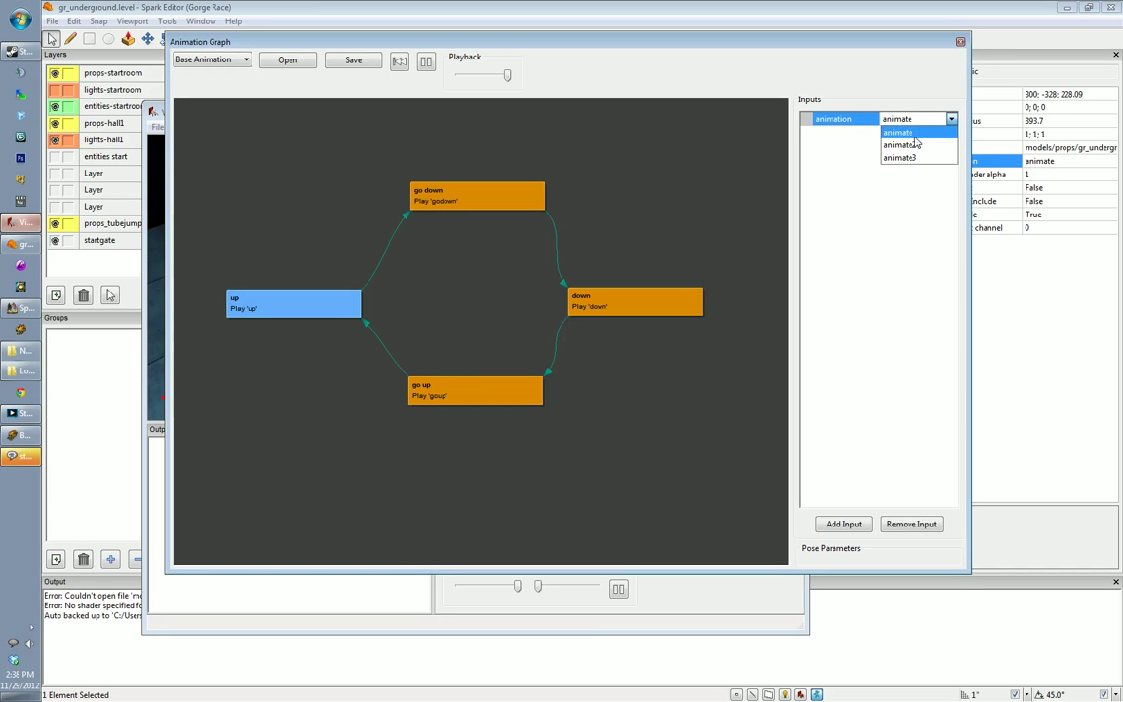
pyautogui.click(913, 134)
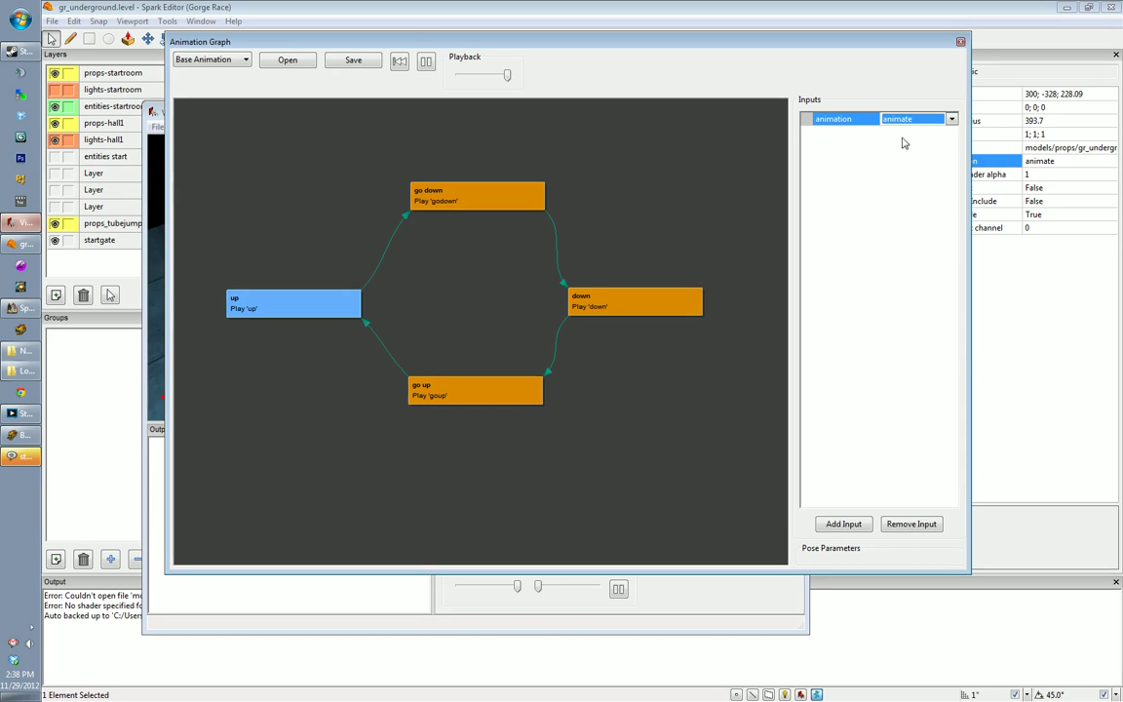
pyautogui.click(924, 119)
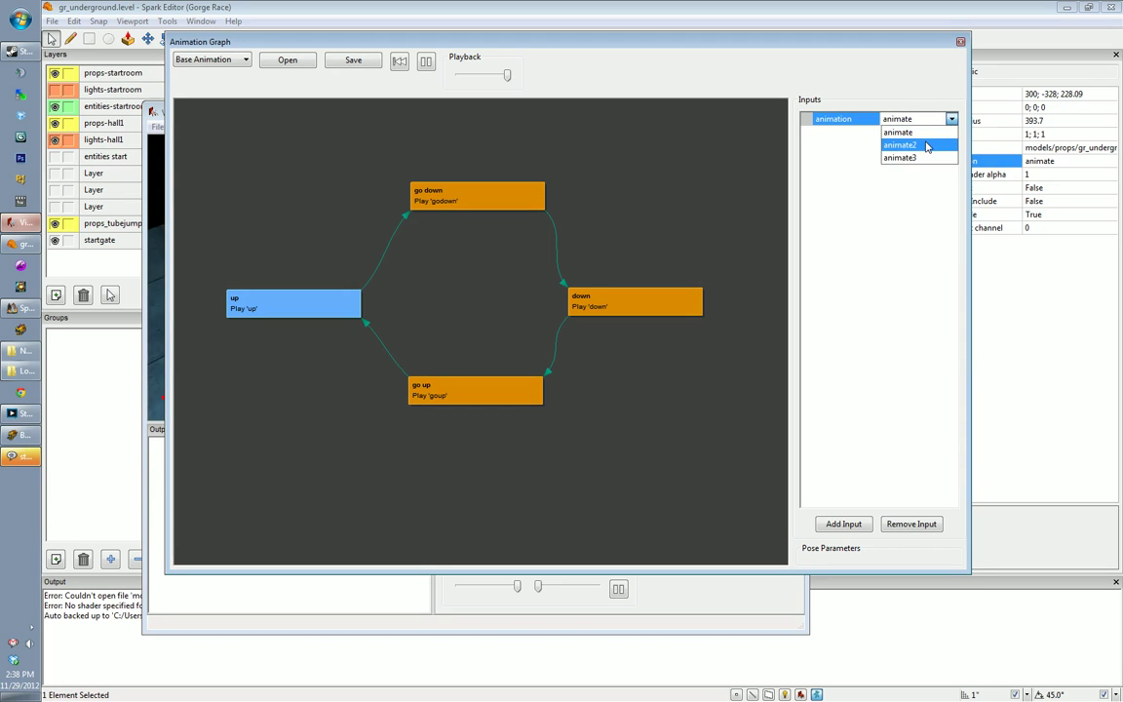
pyautogui.click(920, 134)
pyautogui.click(919, 130)
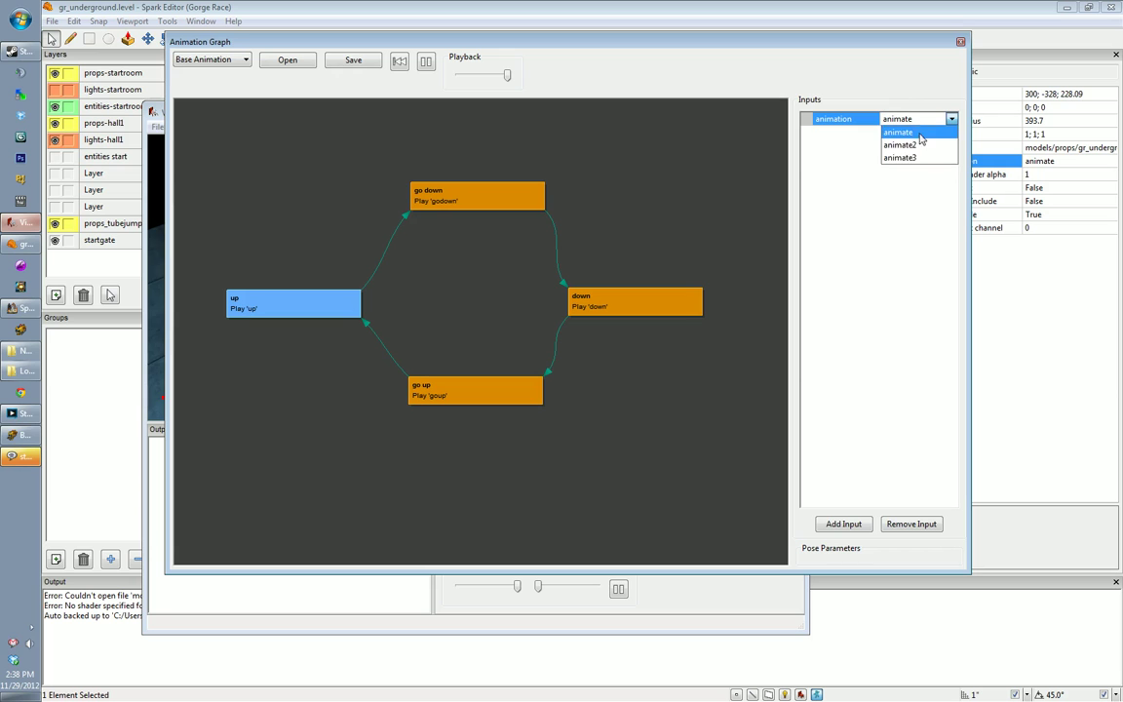
pyautogui.click(919, 142)
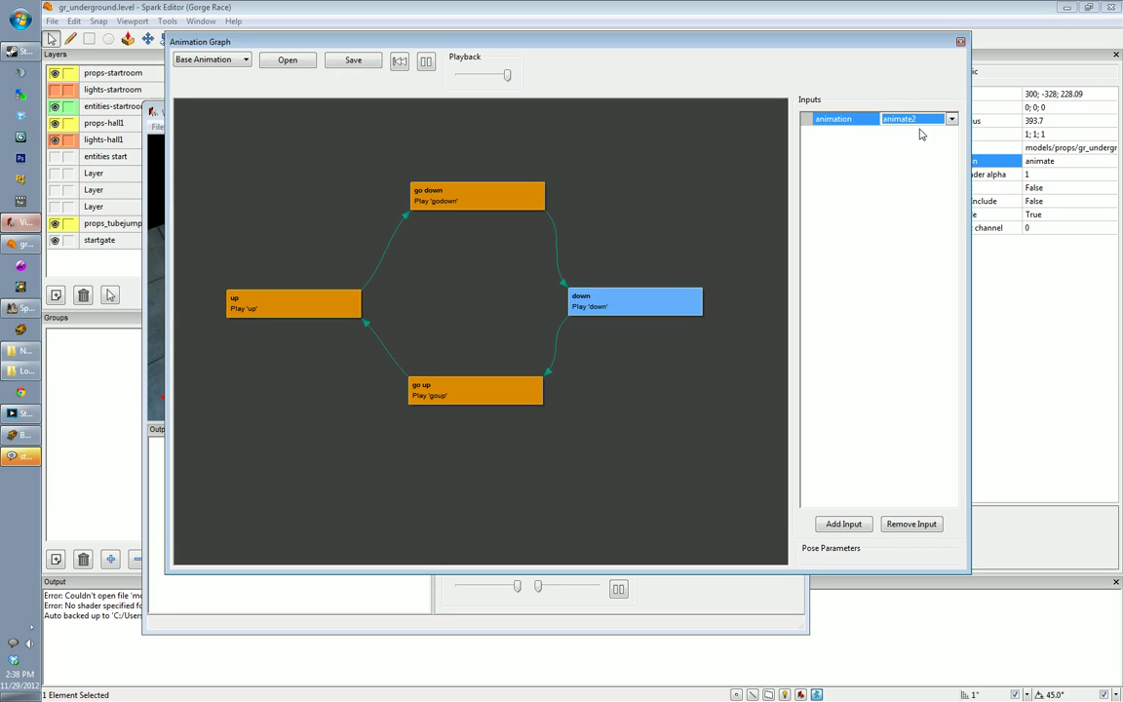
# Step: Check the startgate prop's animation property in the level, and set the graph's animation input to animate
pyautogui.click(4, 249)
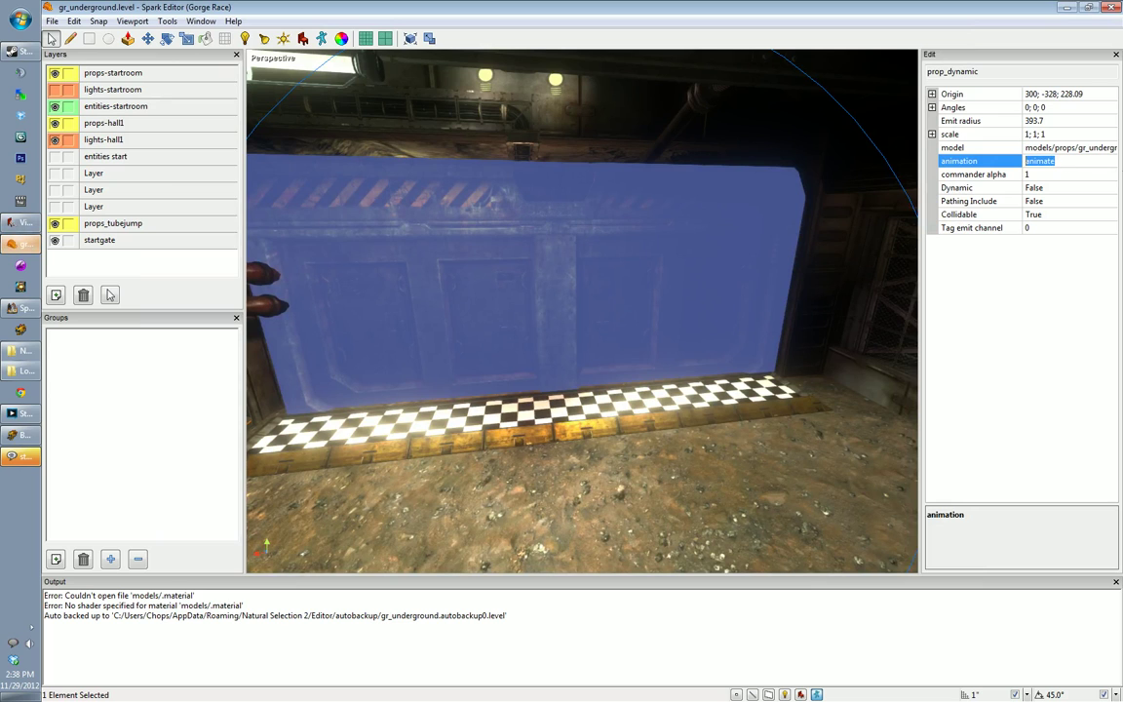
pyautogui.click(1071, 161)
pyautogui.click(22, 228)
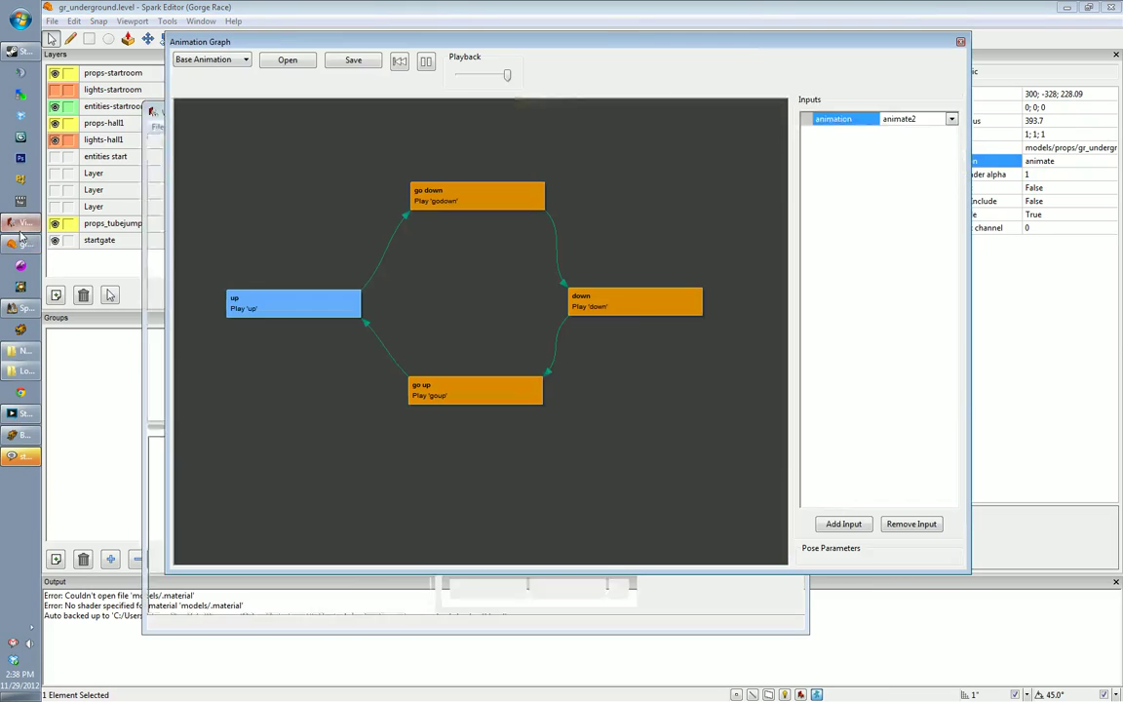
pyautogui.click(926, 118)
pyautogui.click(917, 133)
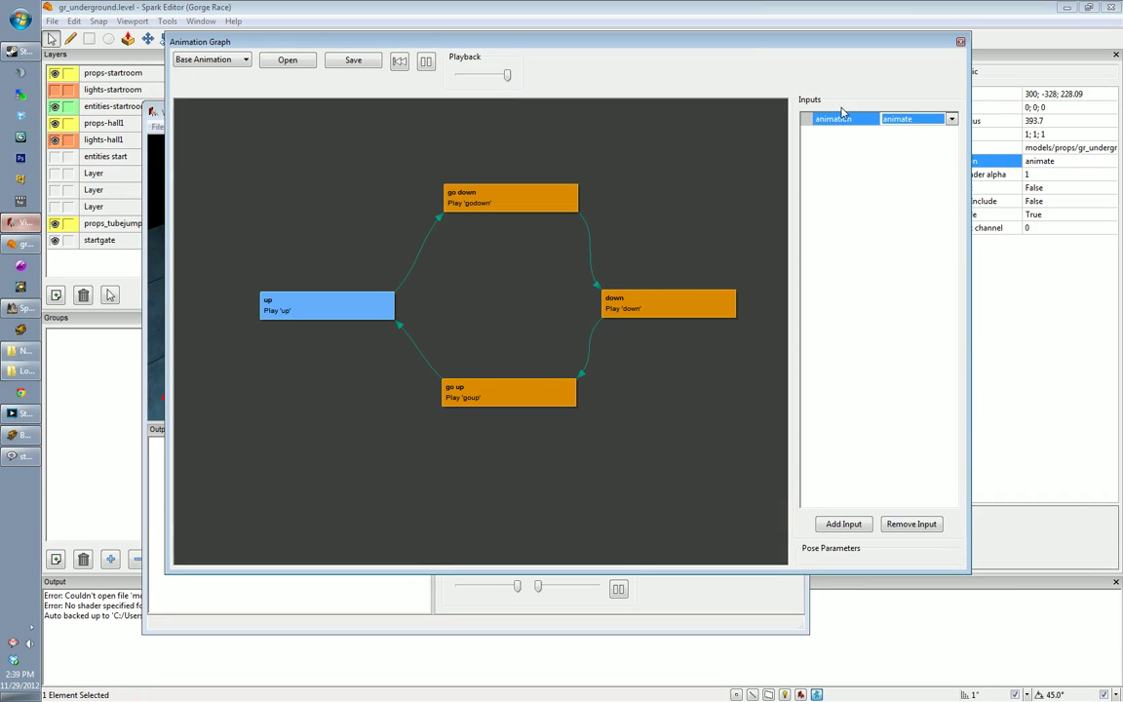
# Step: Add the entry condition animation == animate to the up node
pyautogui.click(436, 295)
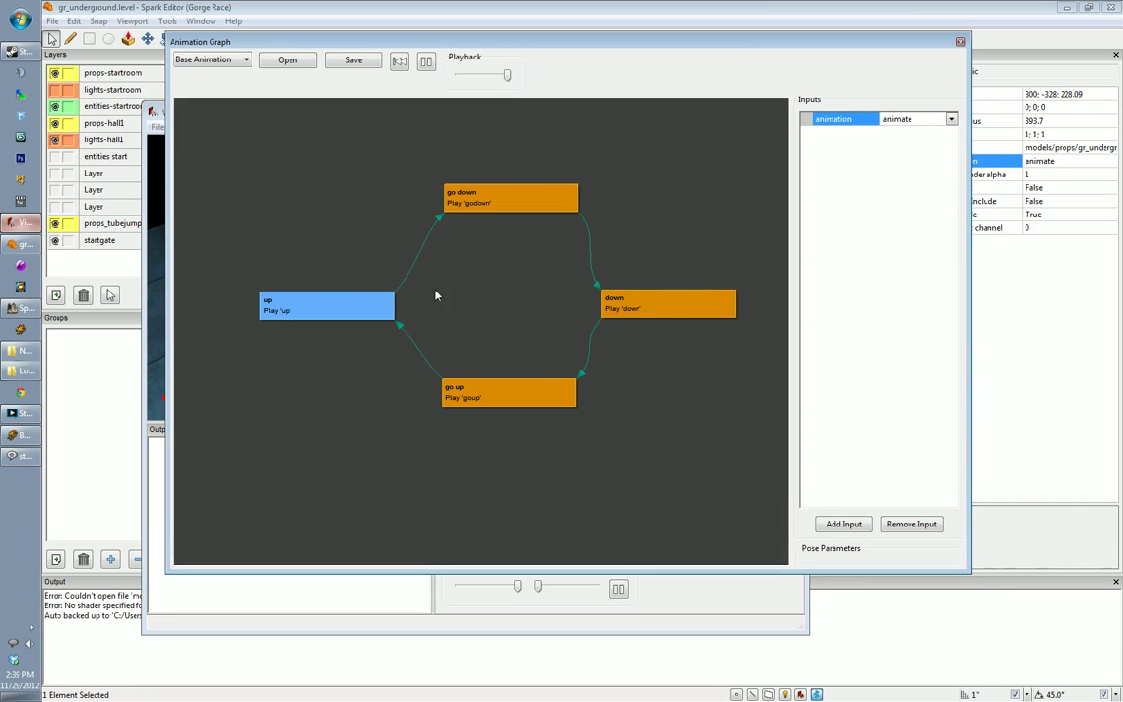
pyautogui.doubleClick(339, 306)
pyautogui.moveTo(476, 162); pyautogui.dragTo(524, 145)
pyautogui.click(500, 191)
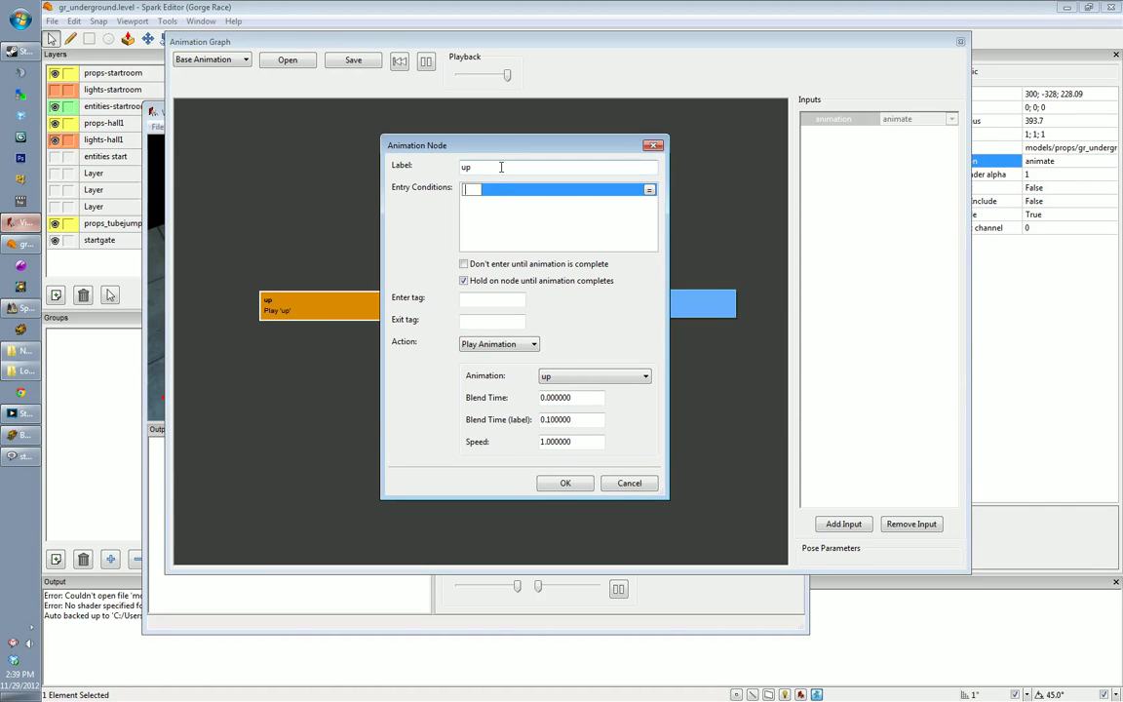
pyautogui.write('animation ==')
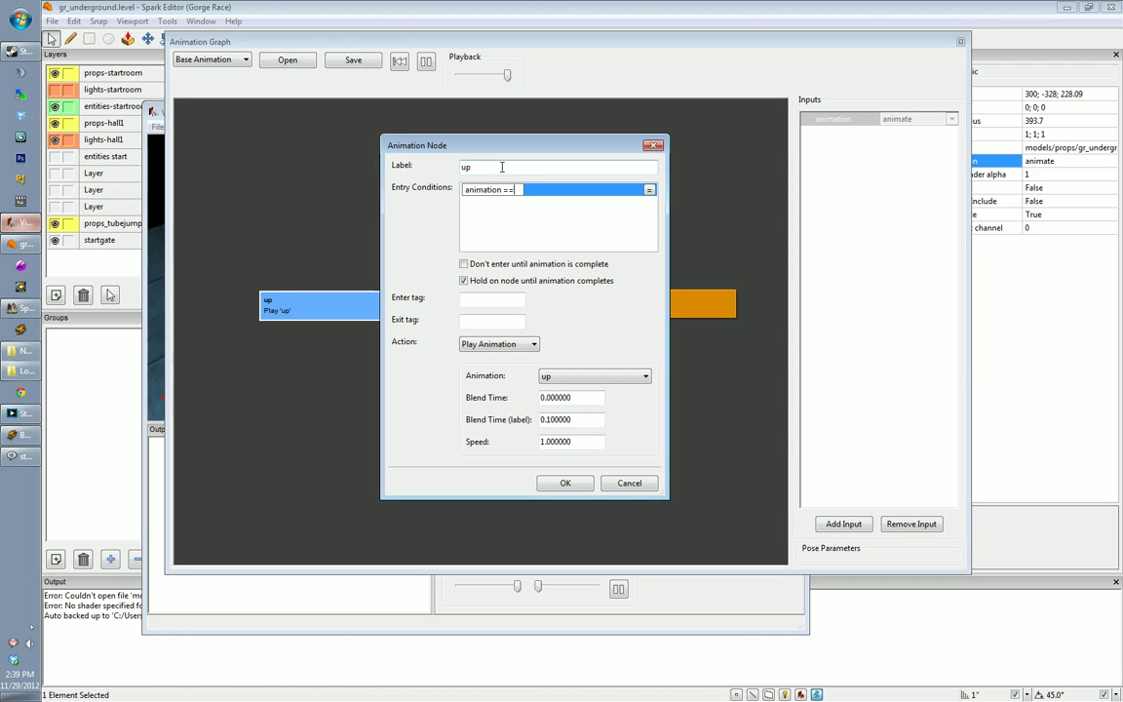
pyautogui.write(' animate')
pyautogui.press('Return')
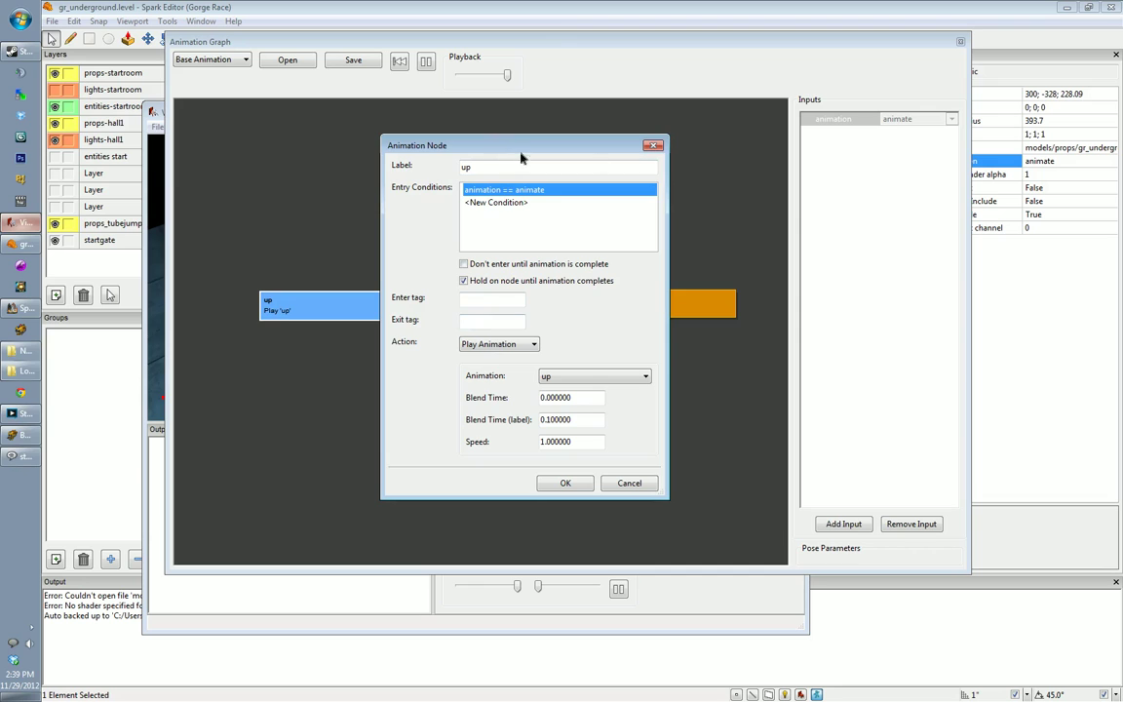
pyautogui.moveTo(506, 144); pyautogui.dragTo(611, 196)
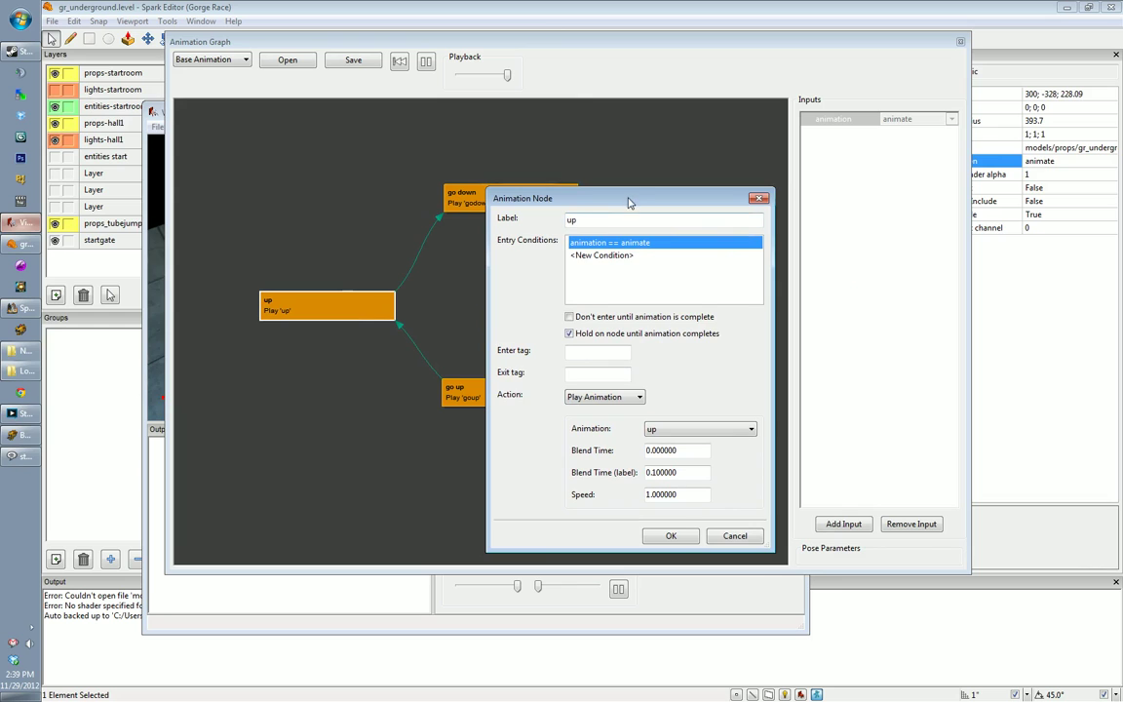
pyautogui.moveTo(569, 191); pyautogui.dragTo(564, 181)
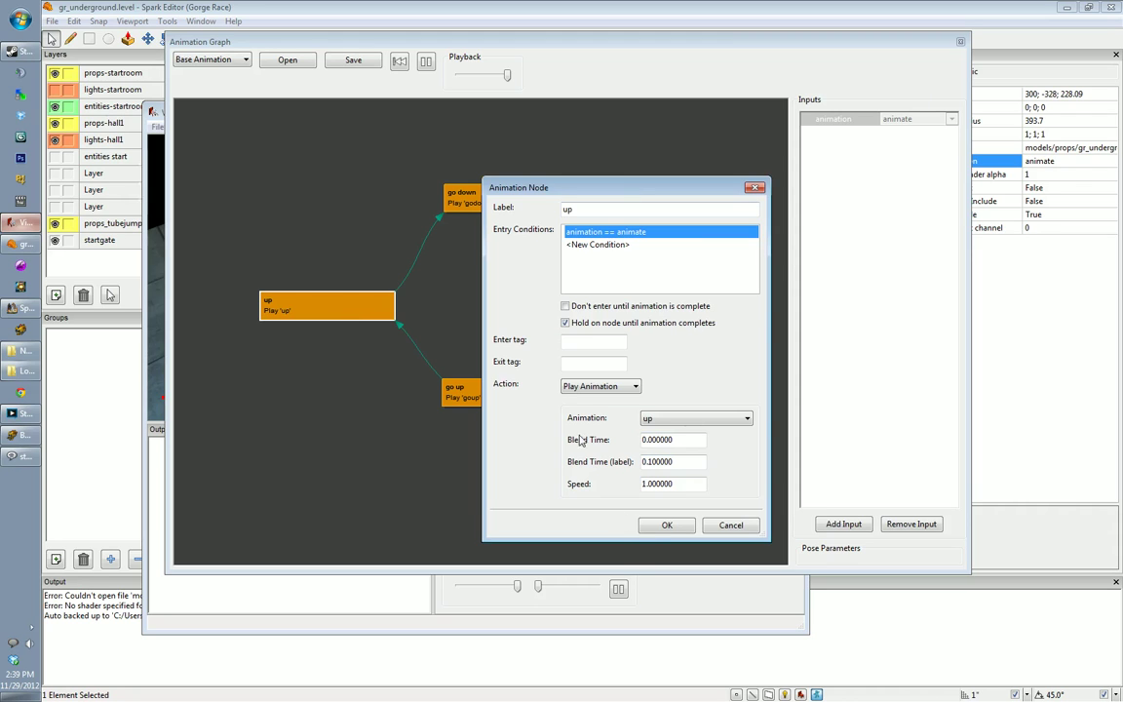
pyautogui.click(660, 526)
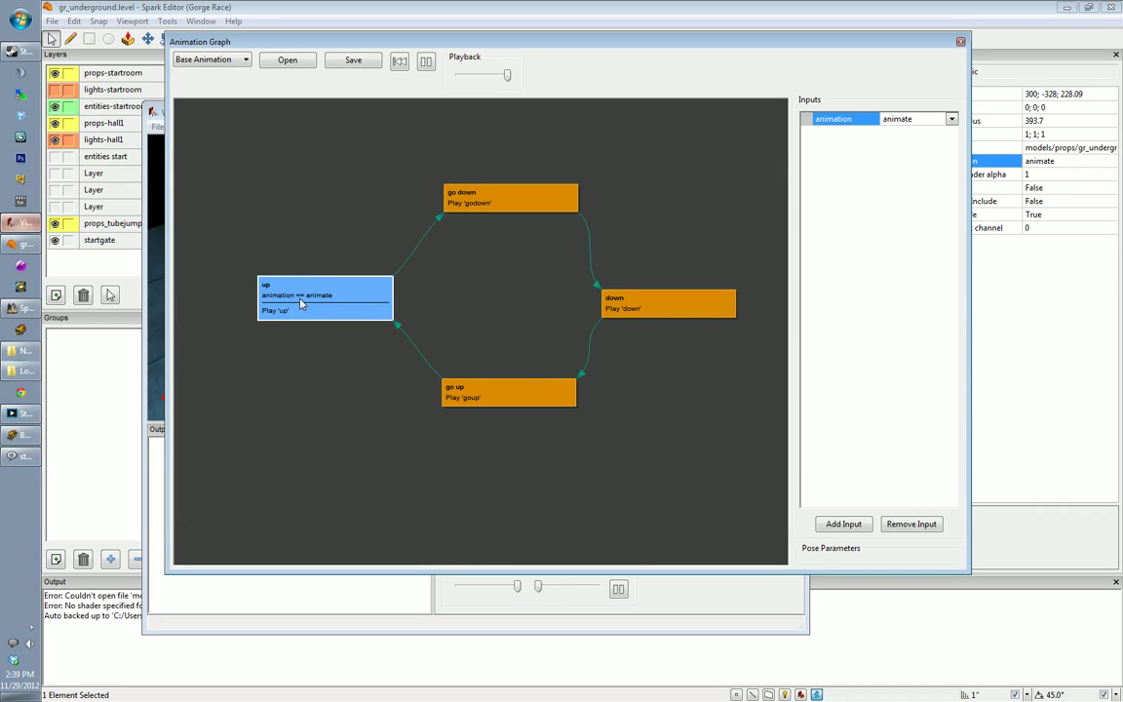
# Step: Recheck the up node's settings and set the animation input to animate2 to test its entry condition
pyautogui.doubleClick(354, 308)
pyautogui.click(523, 500)
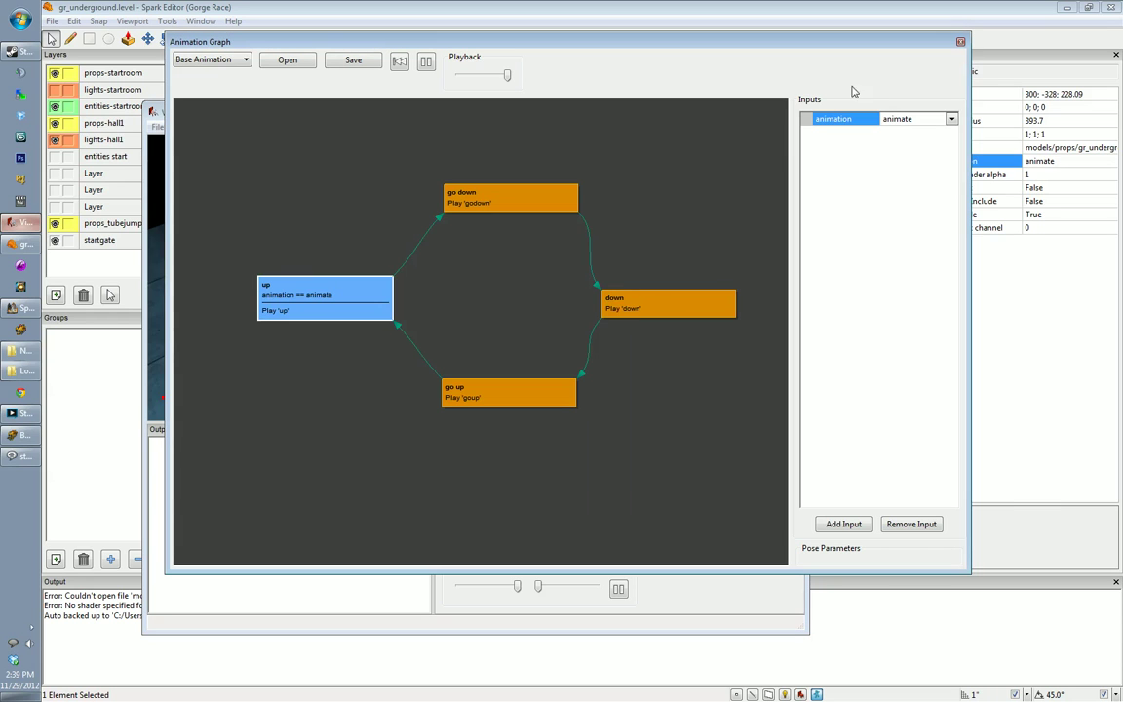
pyautogui.click(952, 118)
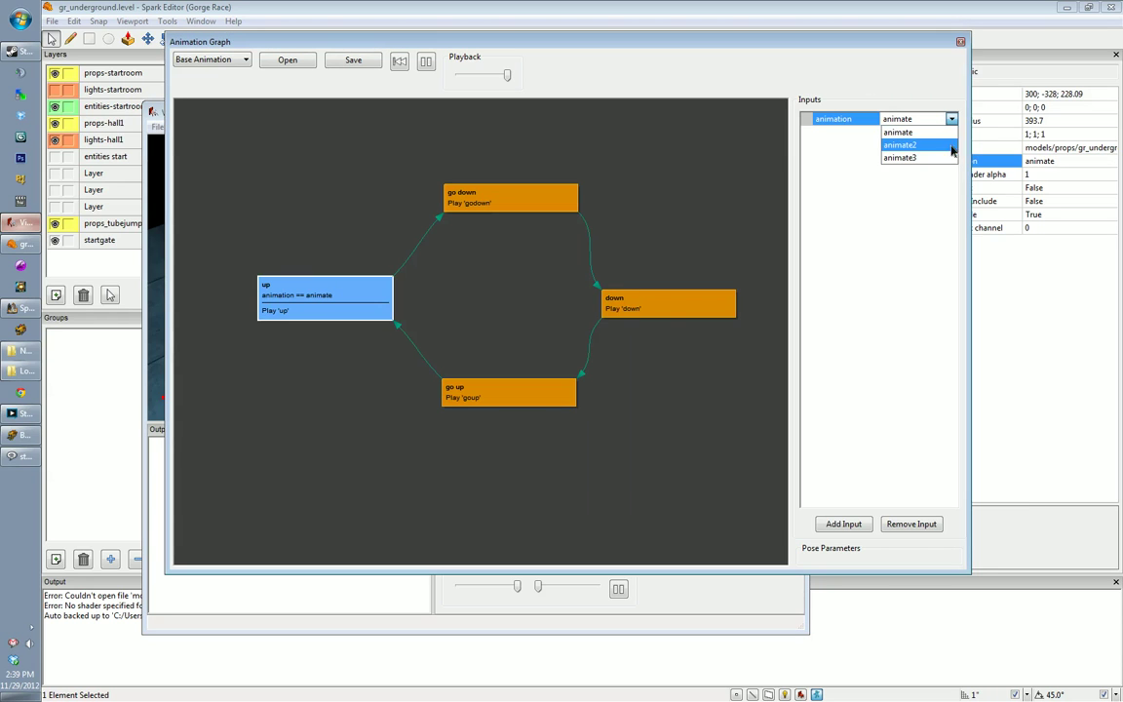
pyautogui.click(951, 145)
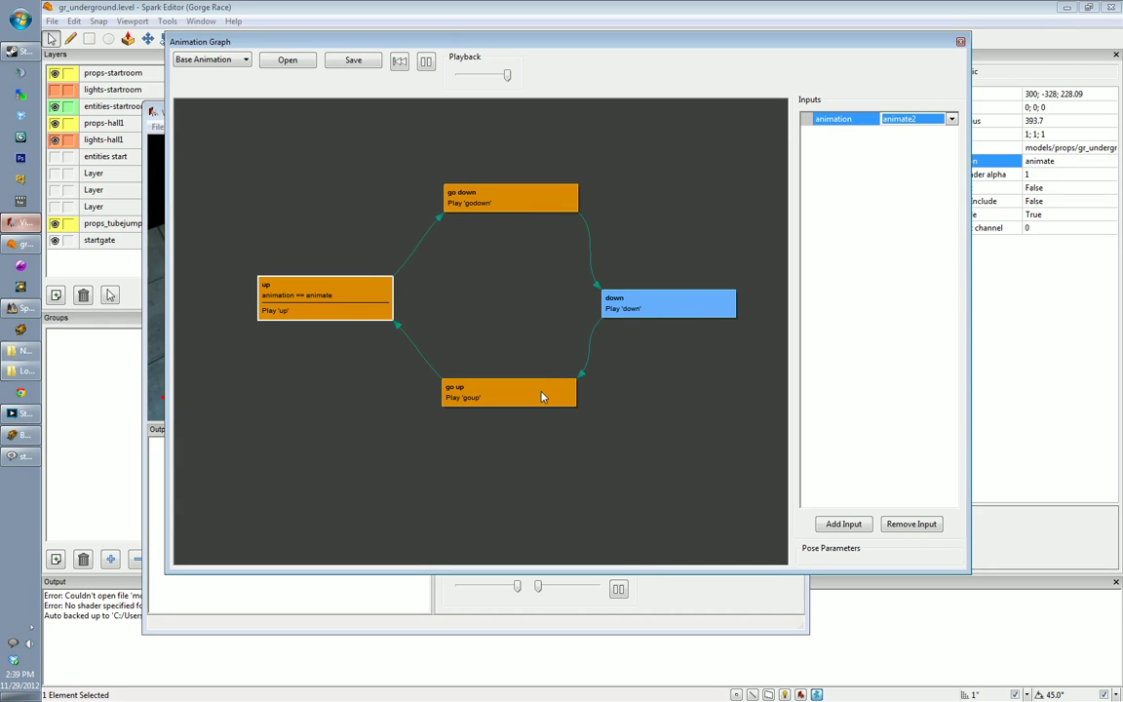
# Step: Shrink the Viewer window and arrange it side by side with the Animation Graph window
pyautogui.moveTo(444, 47); pyautogui.dragTo(523, 54)
pyautogui.moveTo(214, 116); pyautogui.dragTo(121, 65)
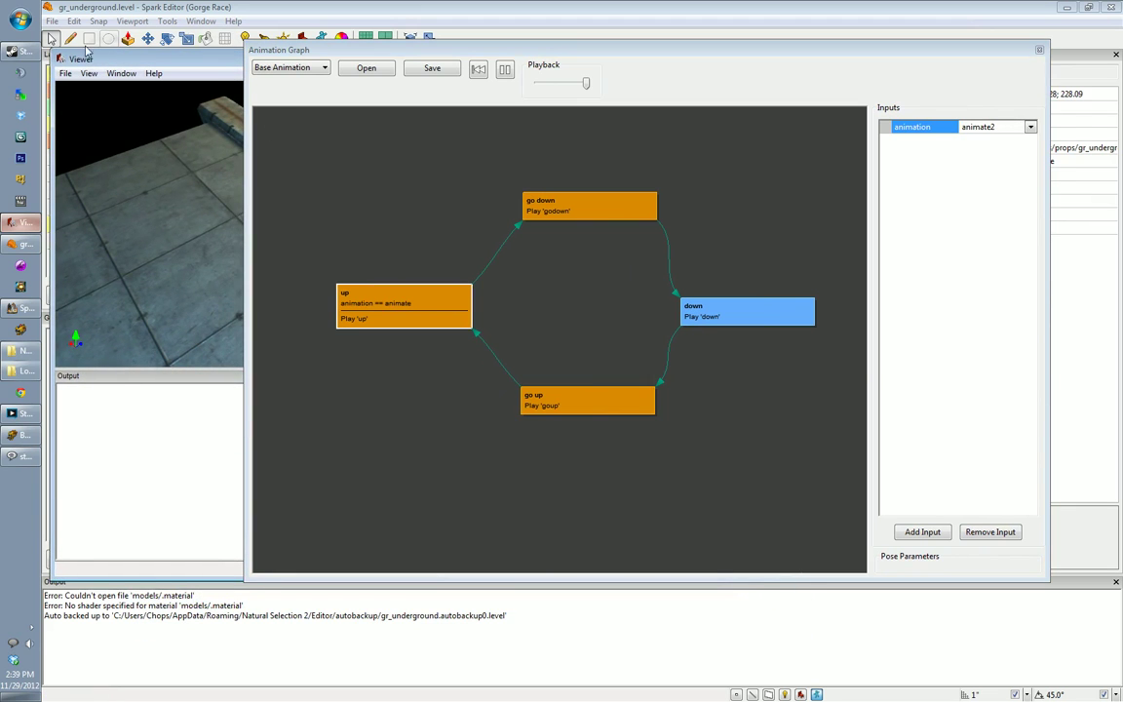
pyautogui.moveTo(51, 48); pyautogui.dragTo(107, 71)
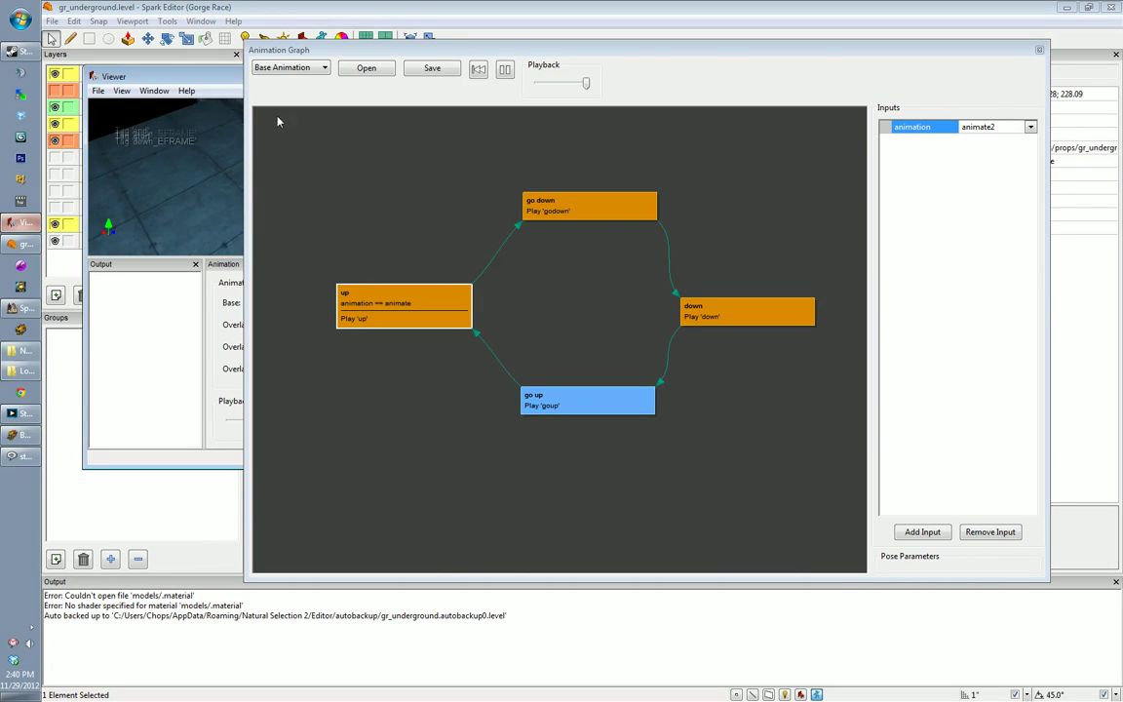
pyautogui.moveTo(392, 52); pyautogui.dragTo(243, 159)
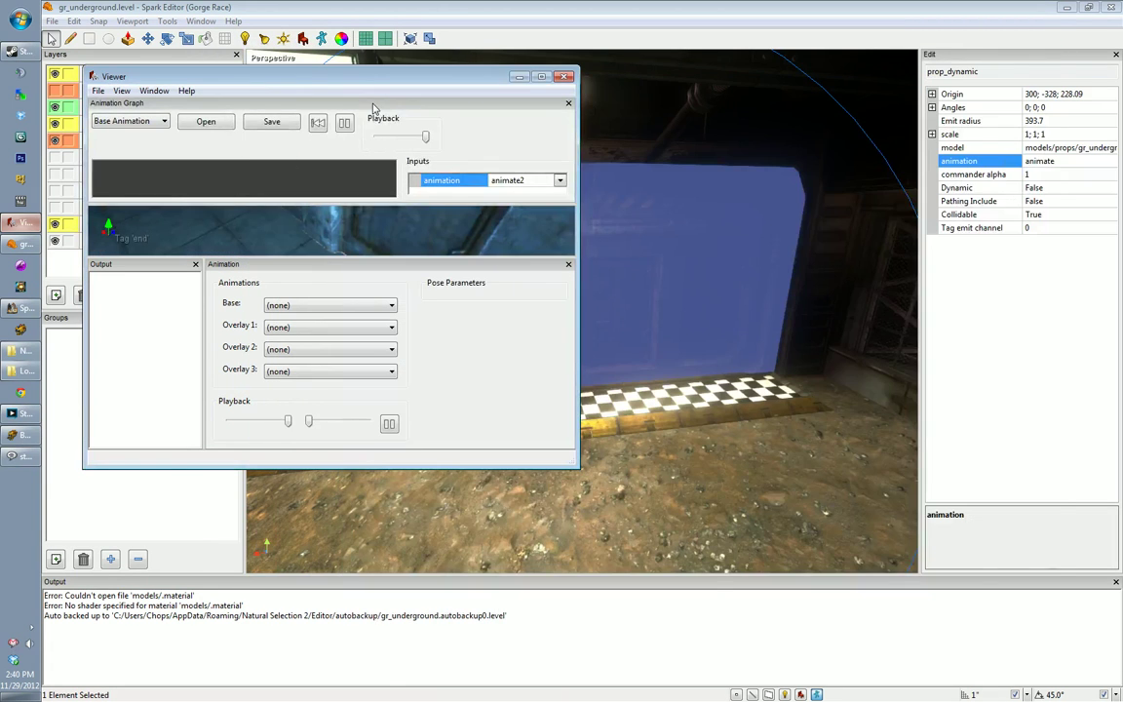
pyautogui.moveTo(371, 105); pyautogui.dragTo(535, 8)
pyautogui.moveTo(200, 77); pyautogui.dragTo(205, 131)
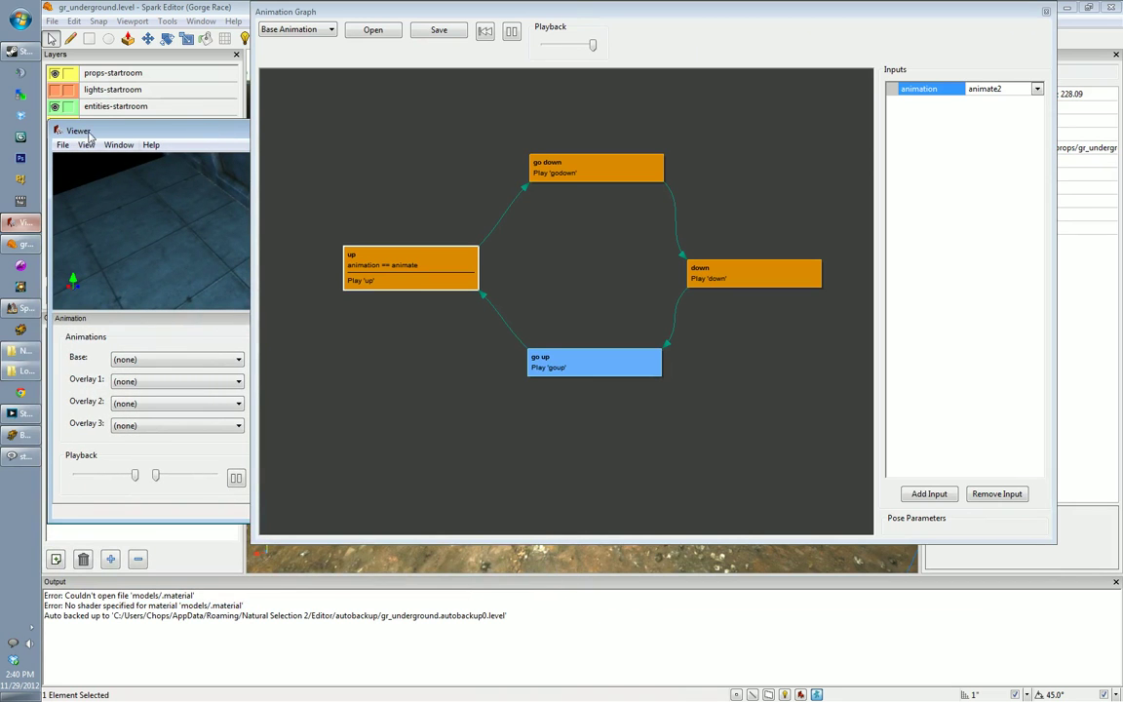
pyautogui.moveTo(246, 8); pyautogui.dragTo(420, 18)
pyautogui.moveTo(290, 131); pyautogui.dragTo(288, 154)
# Step: Frame the whole startgate model in the Viewer beside the graph and select the go up node
pyautogui.scroll(-3, 307, 276)
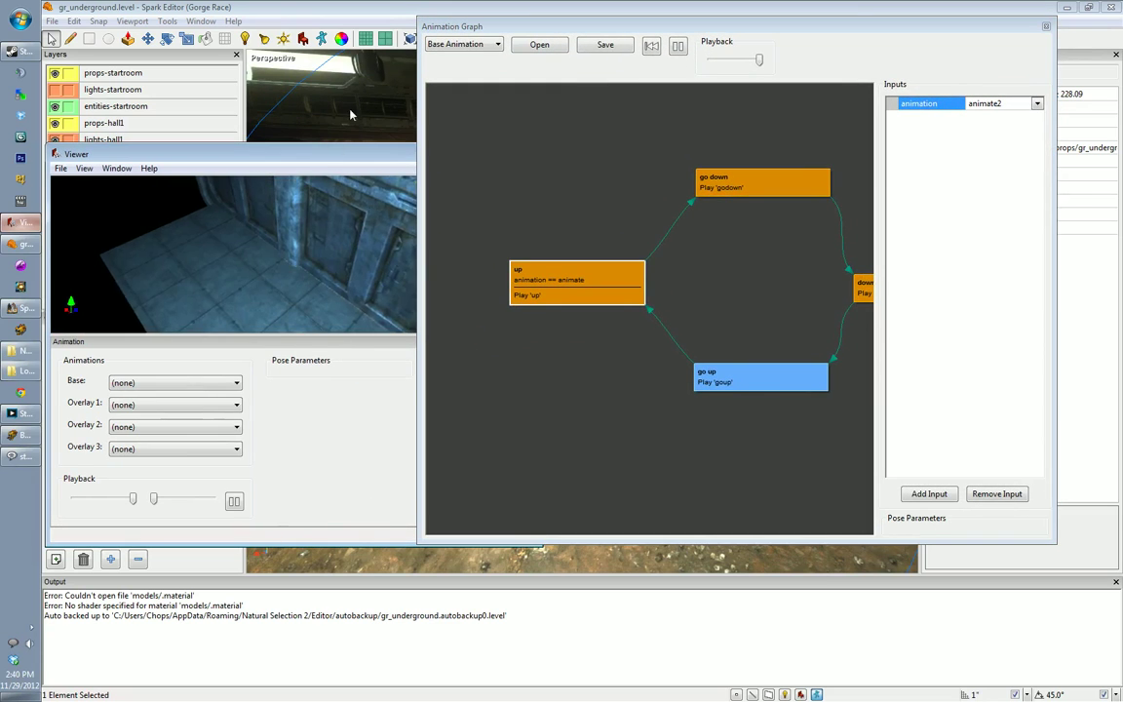
pyautogui.click(351, 115)
pyautogui.click(19, 222)
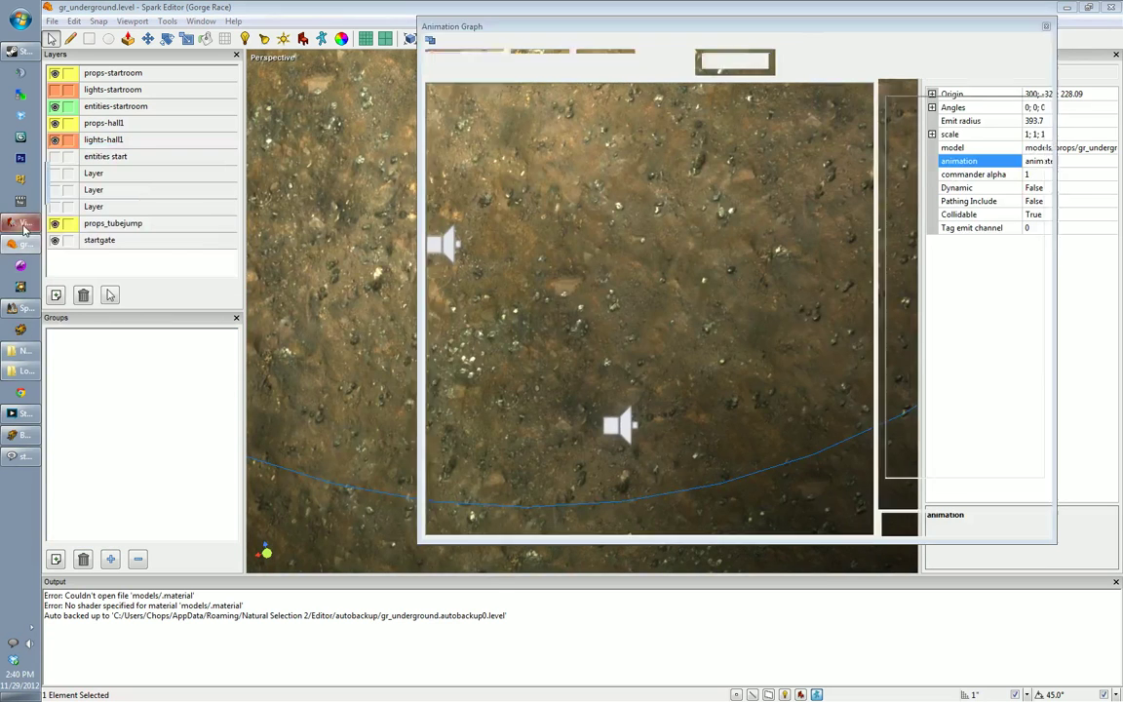
pyautogui.scroll(-3, 335, 250)
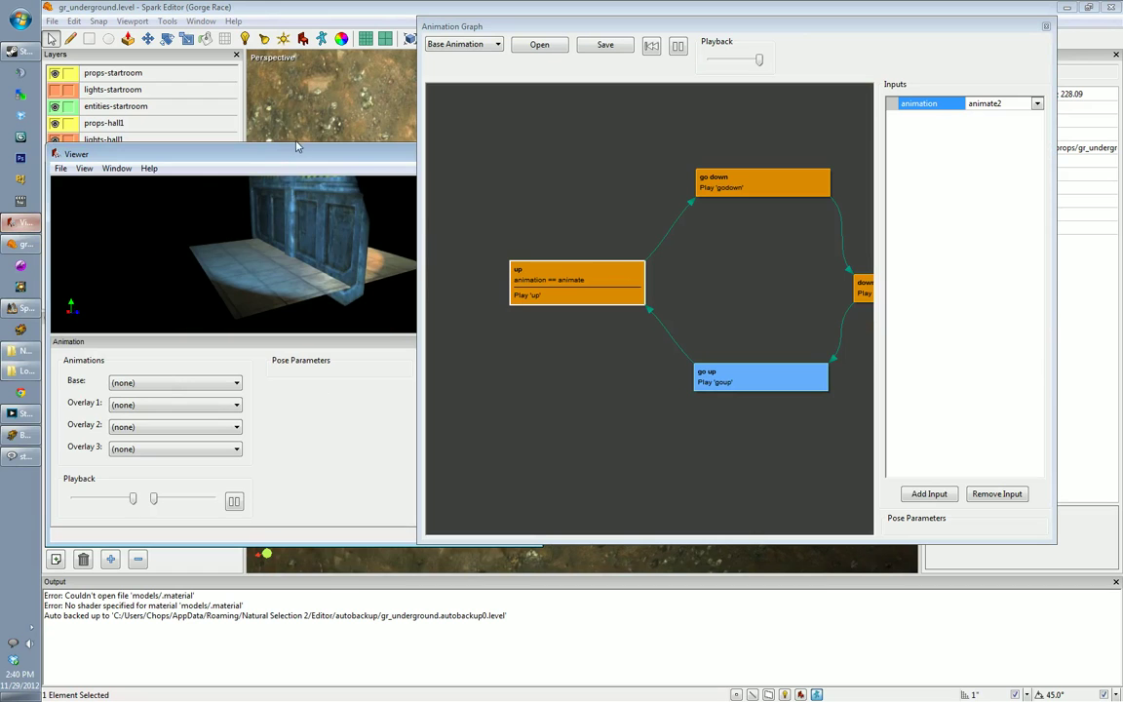
pyautogui.moveTo(299, 148); pyautogui.dragTo(305, 66)
pyautogui.moveTo(290, 202); pyautogui.dragTo(320, 245, button='middle')
pyautogui.click(746, 375)
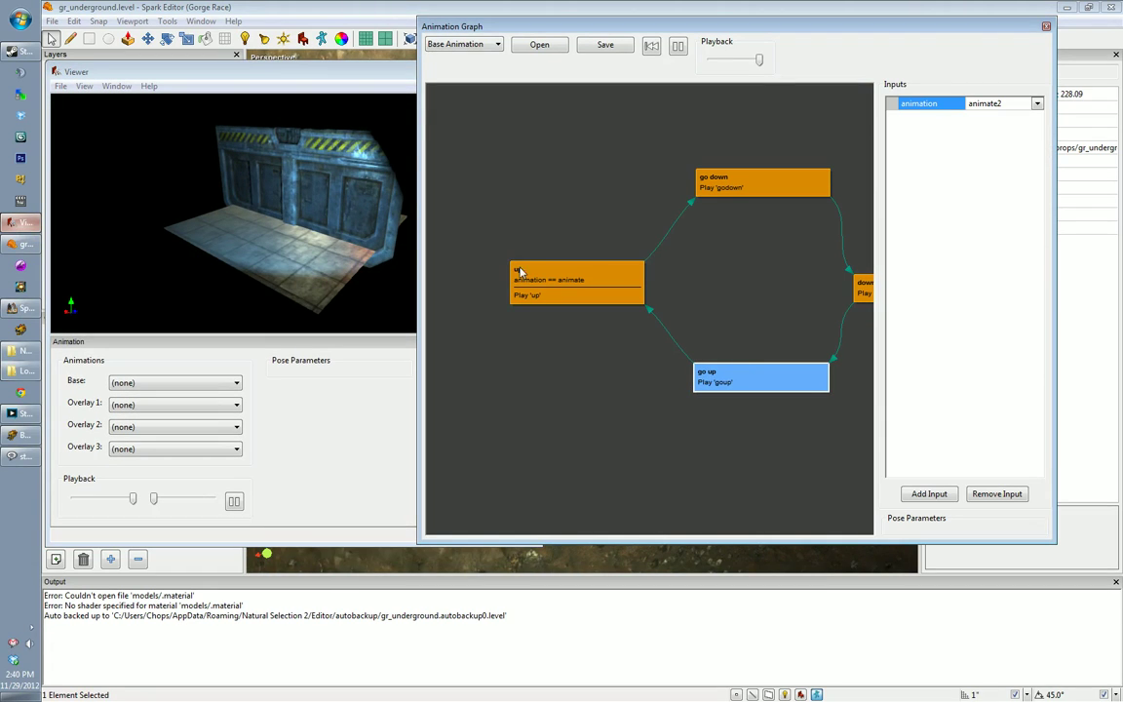
# Step: Set the animation input to animate and play the gate's up and down cycle through the graph
pyautogui.click(582, 291)
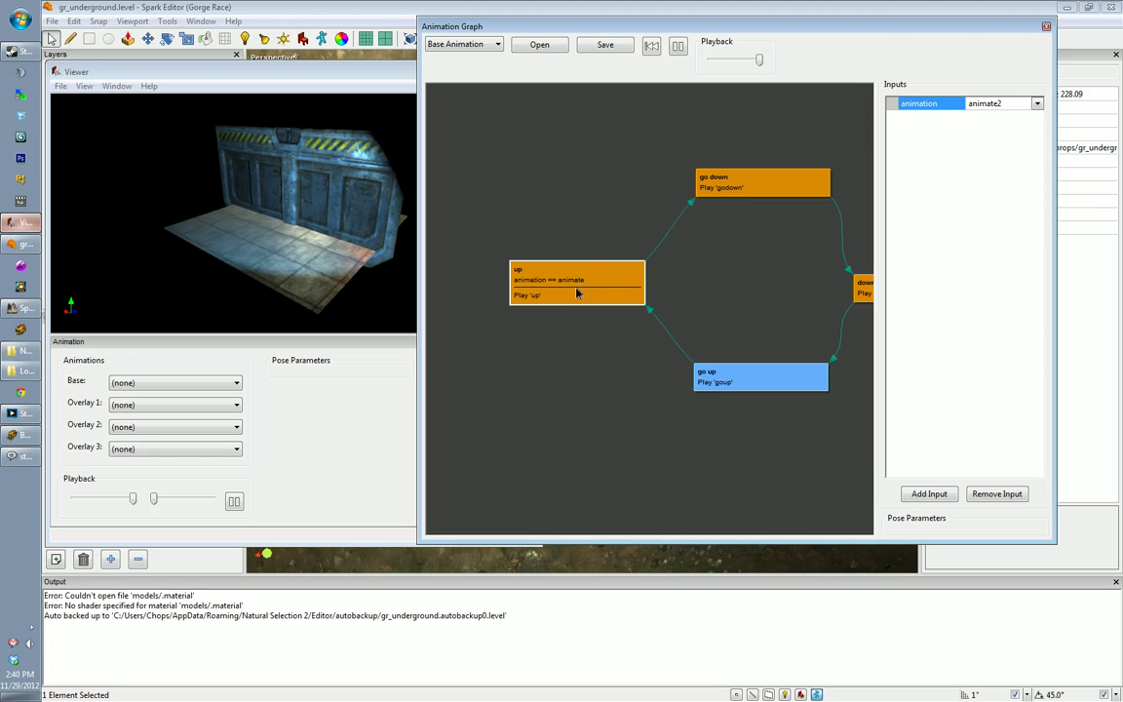
pyautogui.click(1004, 105)
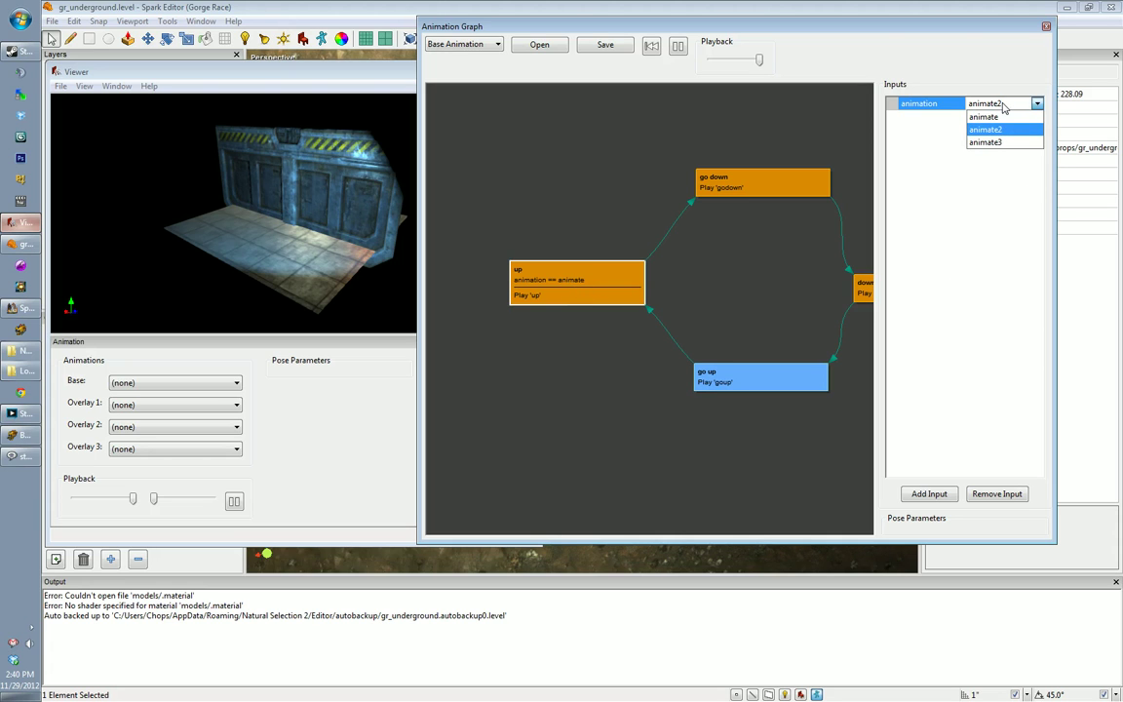
pyautogui.click(1010, 116)
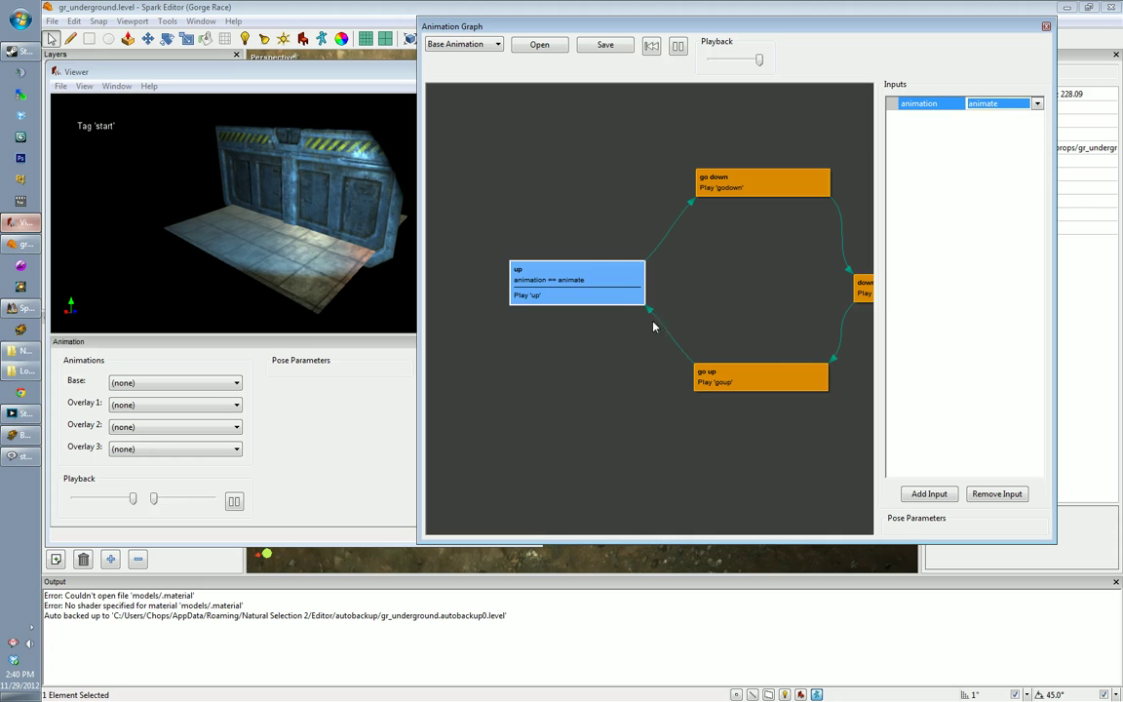
pyautogui.moveTo(724, 367); pyautogui.dragTo(674, 370, button='middle')
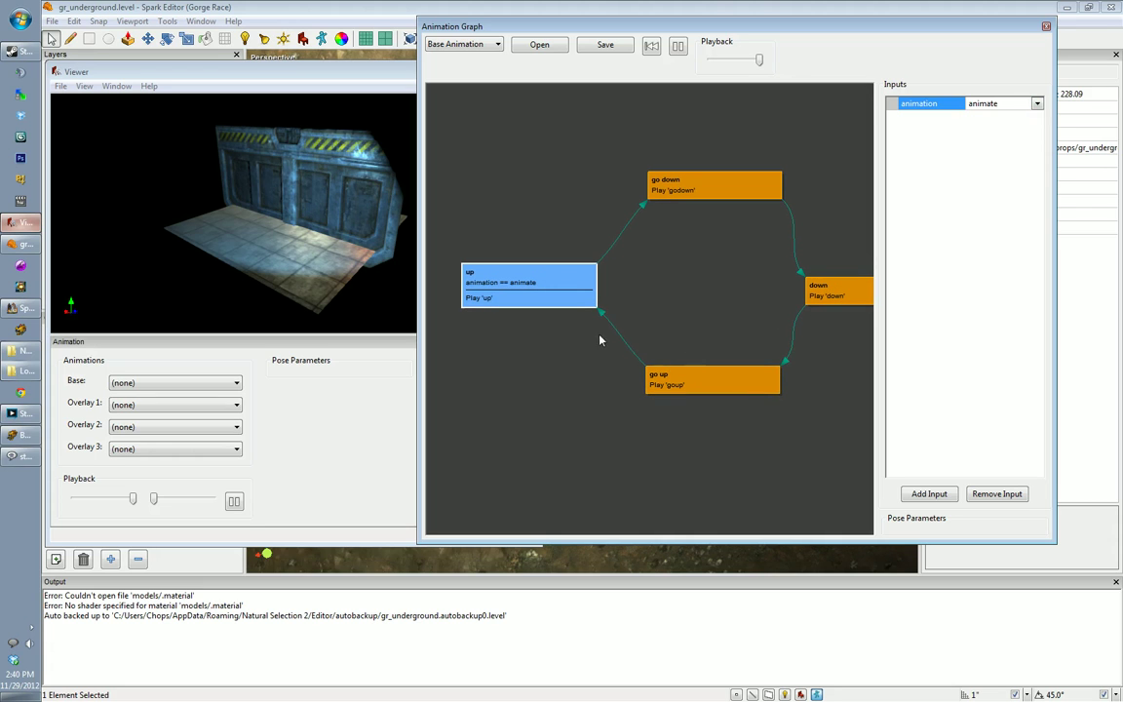
pyautogui.moveTo(541, 246); pyautogui.dragTo(524, 310, button='middle')
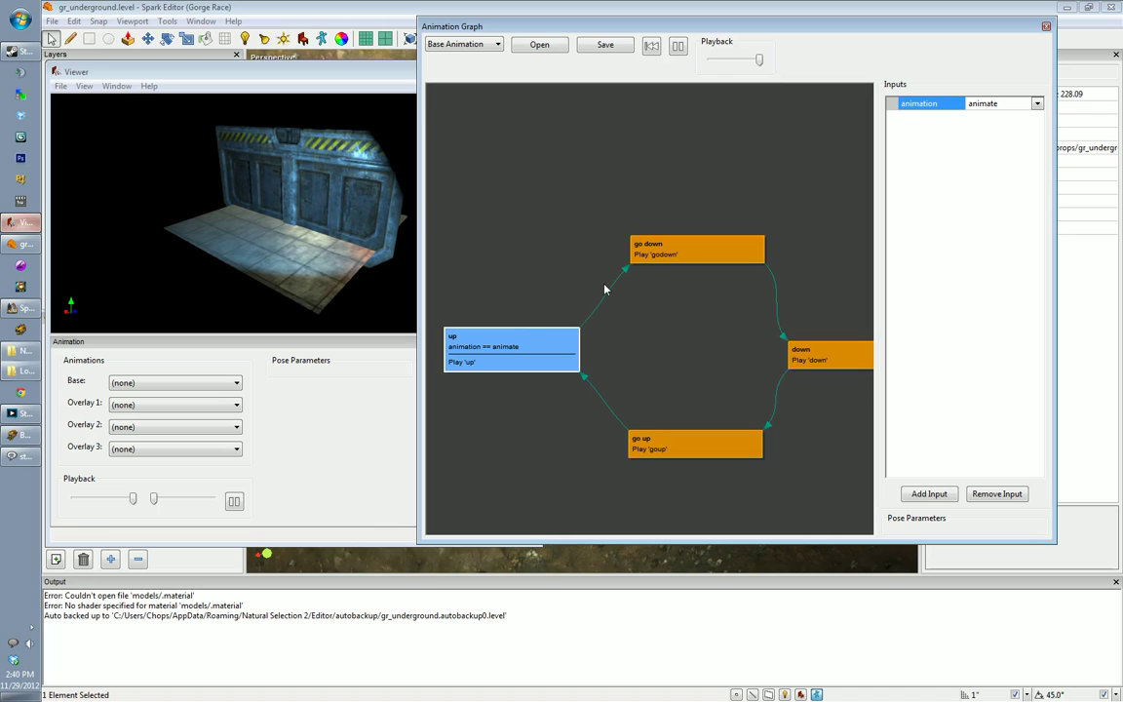
pyautogui.moveTo(660, 288); pyautogui.dragTo(659, 343, button='middle')
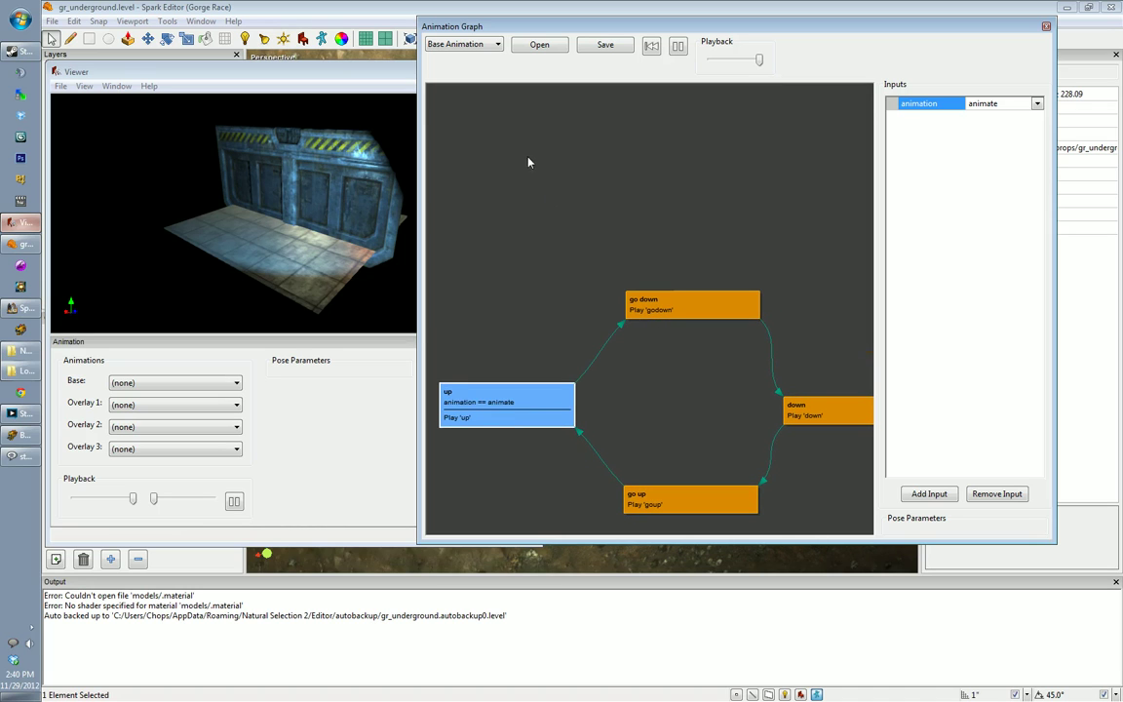
pyautogui.moveTo(668, 122); pyautogui.dragTo(659, 196, button='middle')
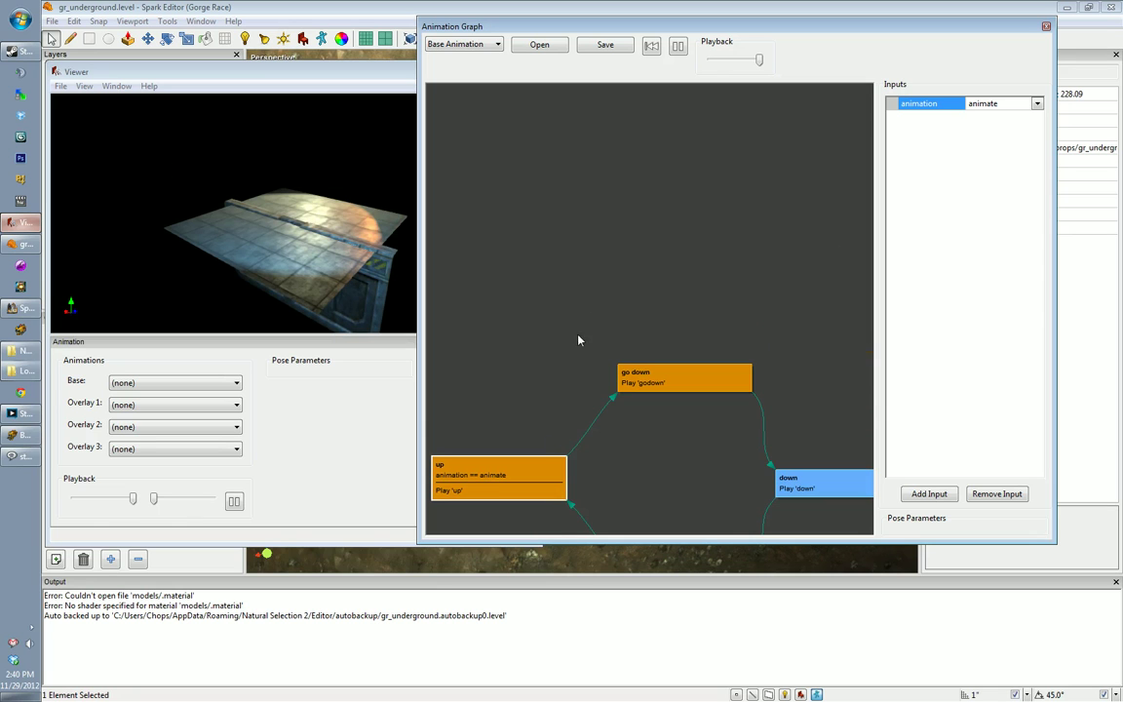
# Step: Switch to the Spark Editor, frame the start gate, and check the prop_dynamic's animation and Collidable properties
pyautogui.click(13, 246)
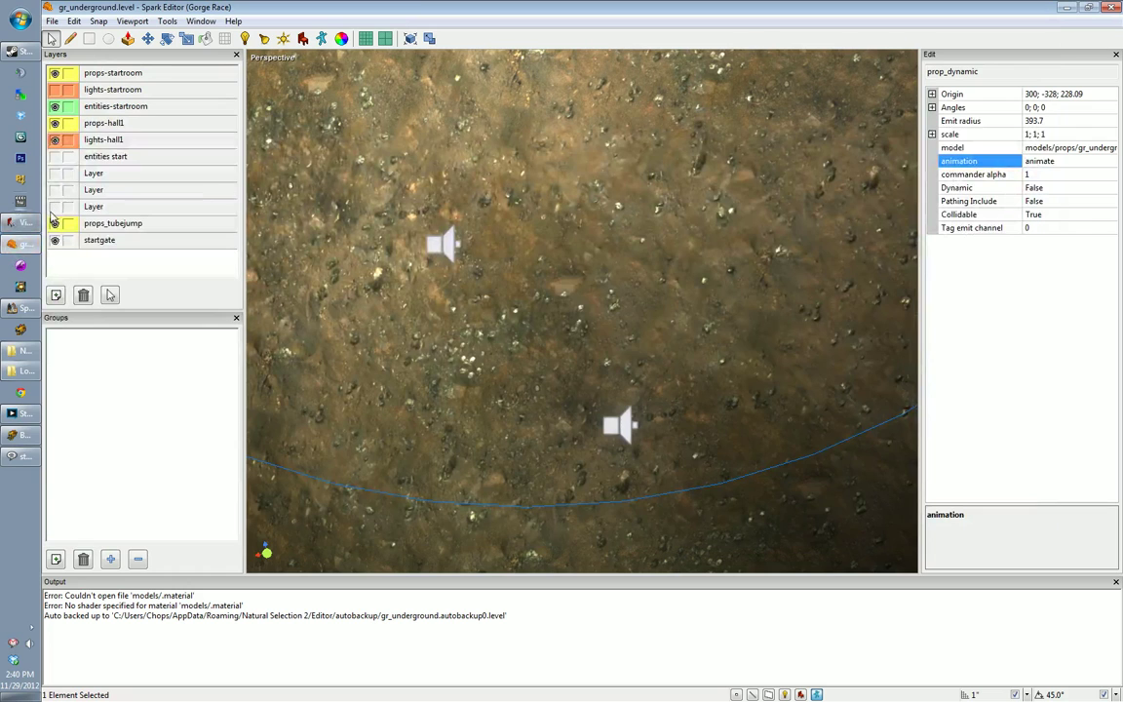
pyautogui.click(1070, 158)
pyautogui.hotkey('ctrl', 'a')
pyautogui.click(1081, 159)
pyautogui.scroll(-5, 706, 341)
pyautogui.moveTo(692, 331); pyautogui.dragTo(691, 185, button='middle')
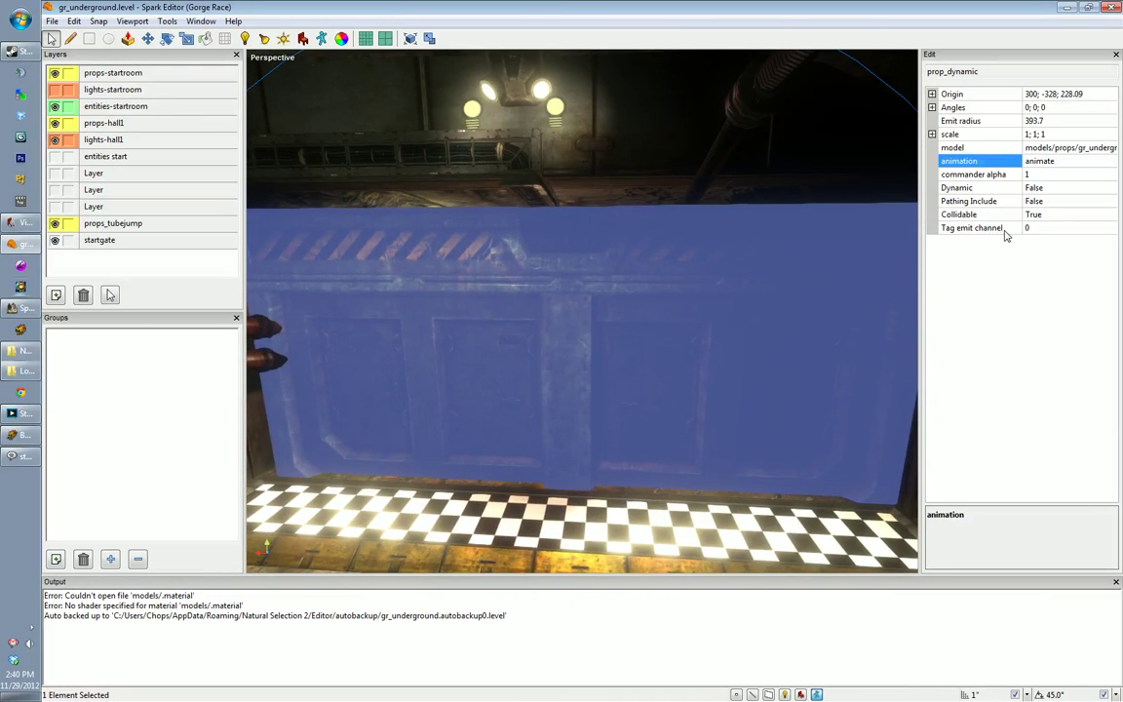
pyautogui.click(1046, 215)
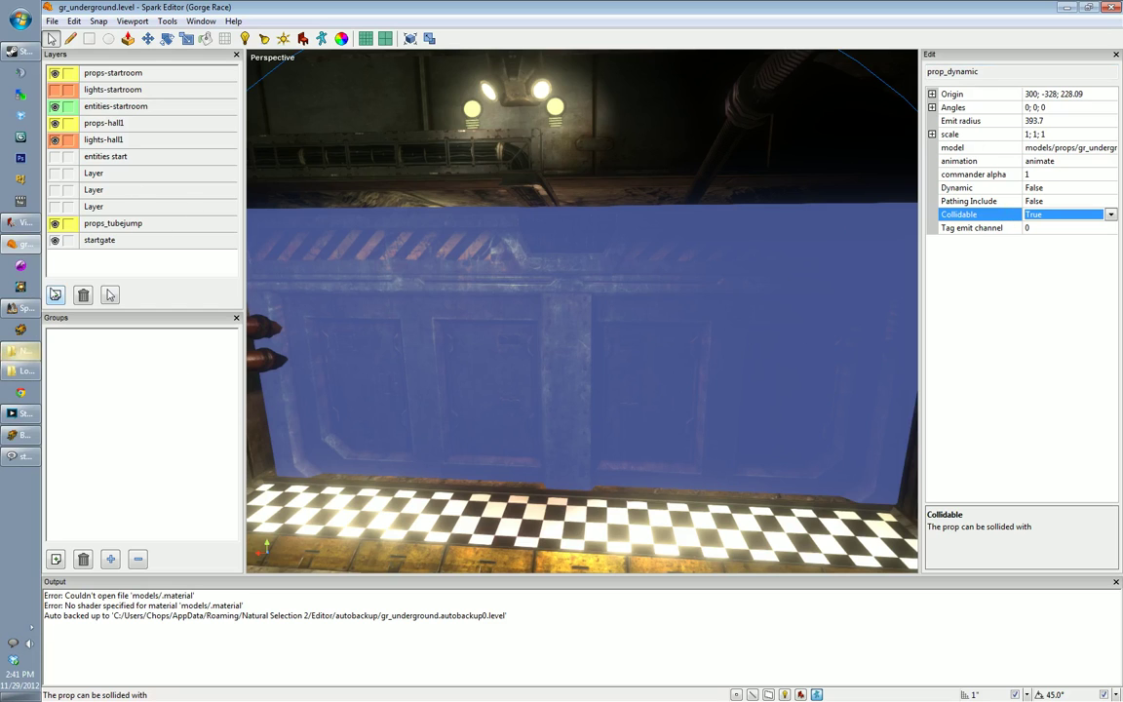
# Step: Return to the Viewer, save the animation graph over its existing file, and close the Animation Graph and Viewer windows
pyautogui.click(21, 226)
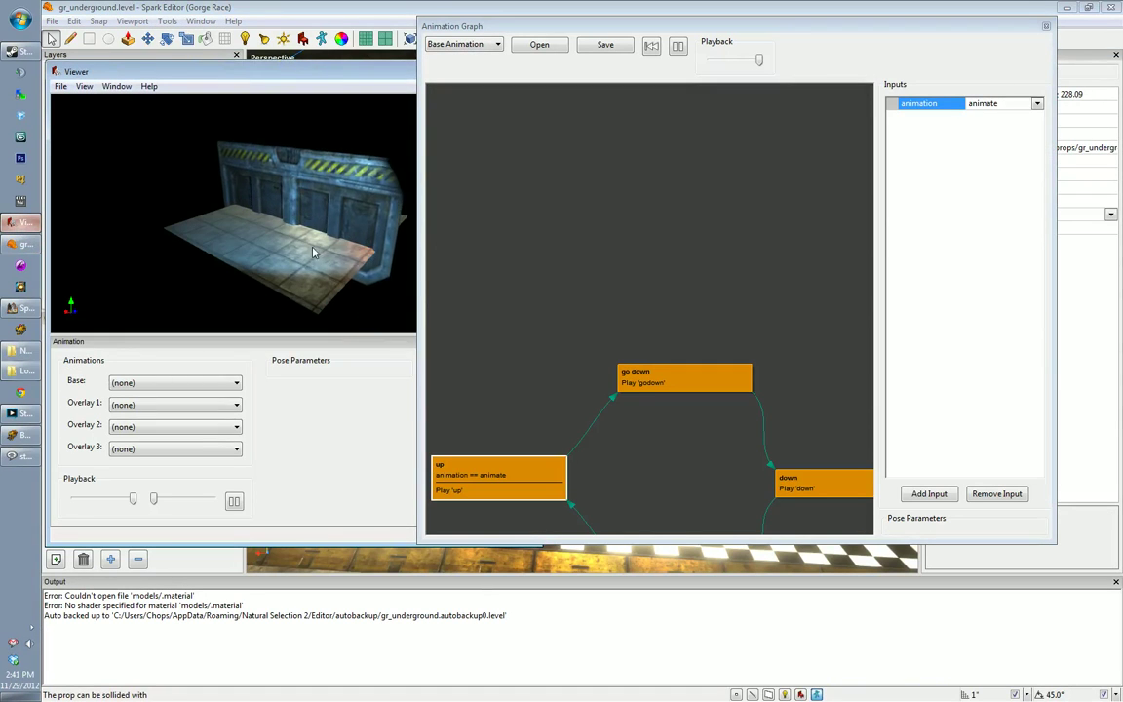
pyautogui.click(613, 46)
pyautogui.doubleClick(496, 123)
pyautogui.click(621, 361)
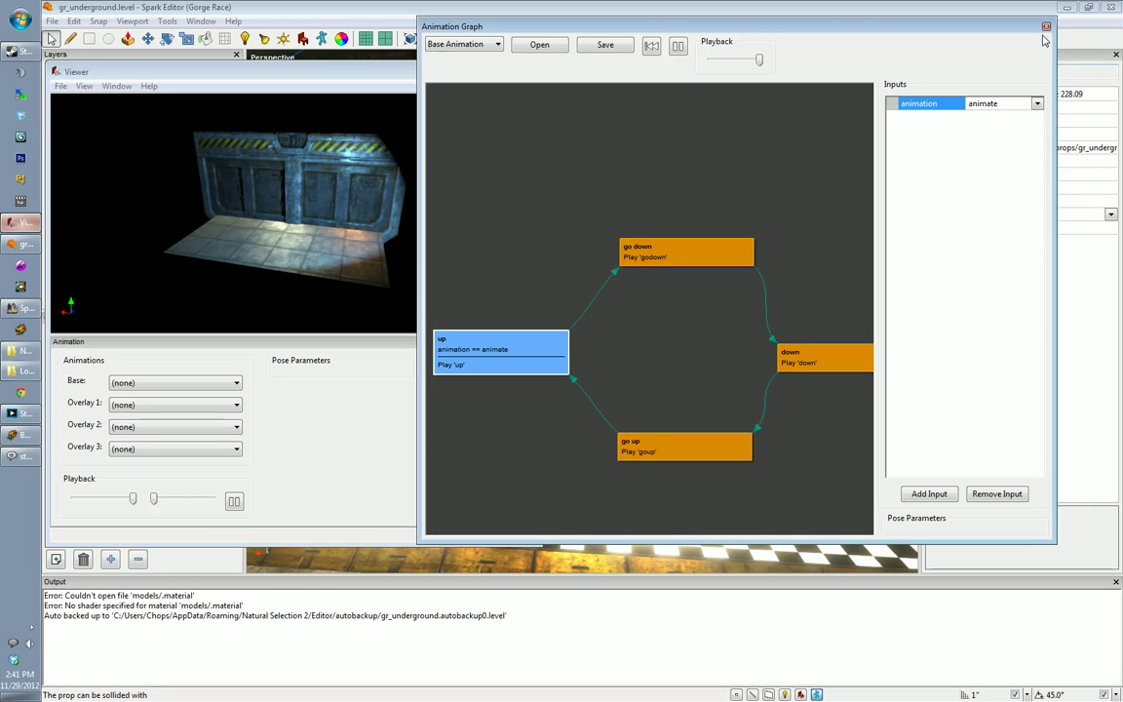
pyautogui.click(546, 82)
pyautogui.click(525, 71)
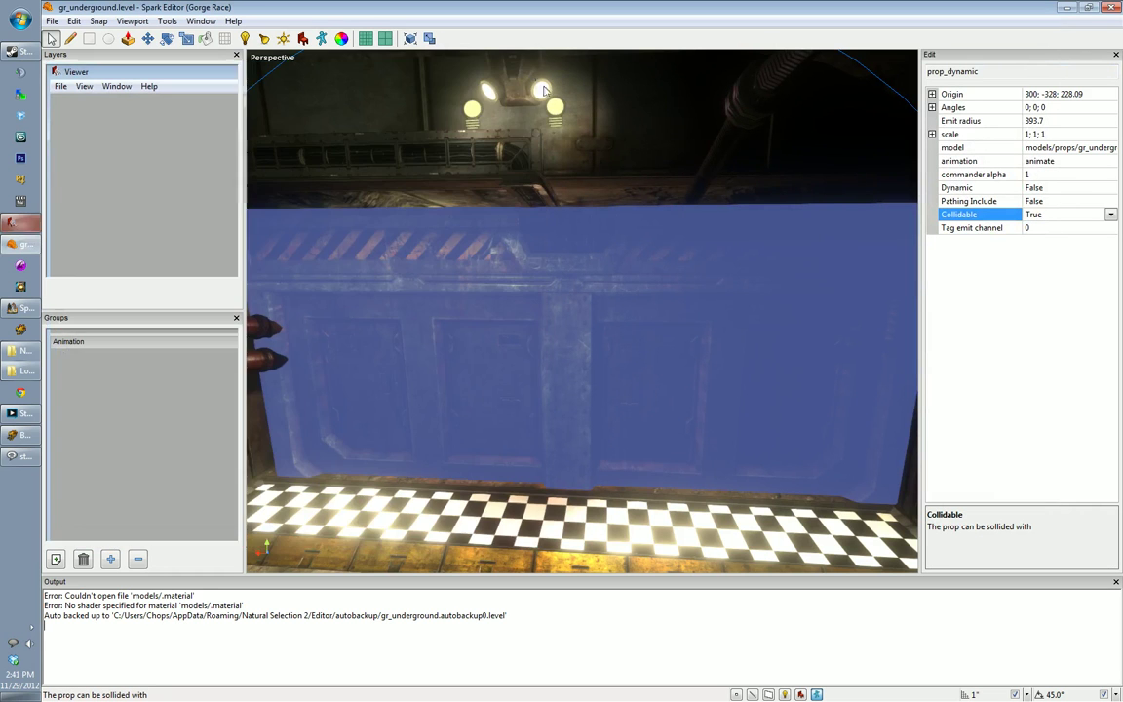
# Step: Look over the start gate in the level, save gr_underground.level, and close the Spark Editor
pyautogui.scroll(-5, 585, 312)
pyautogui.scroll(-3, 585, 312)
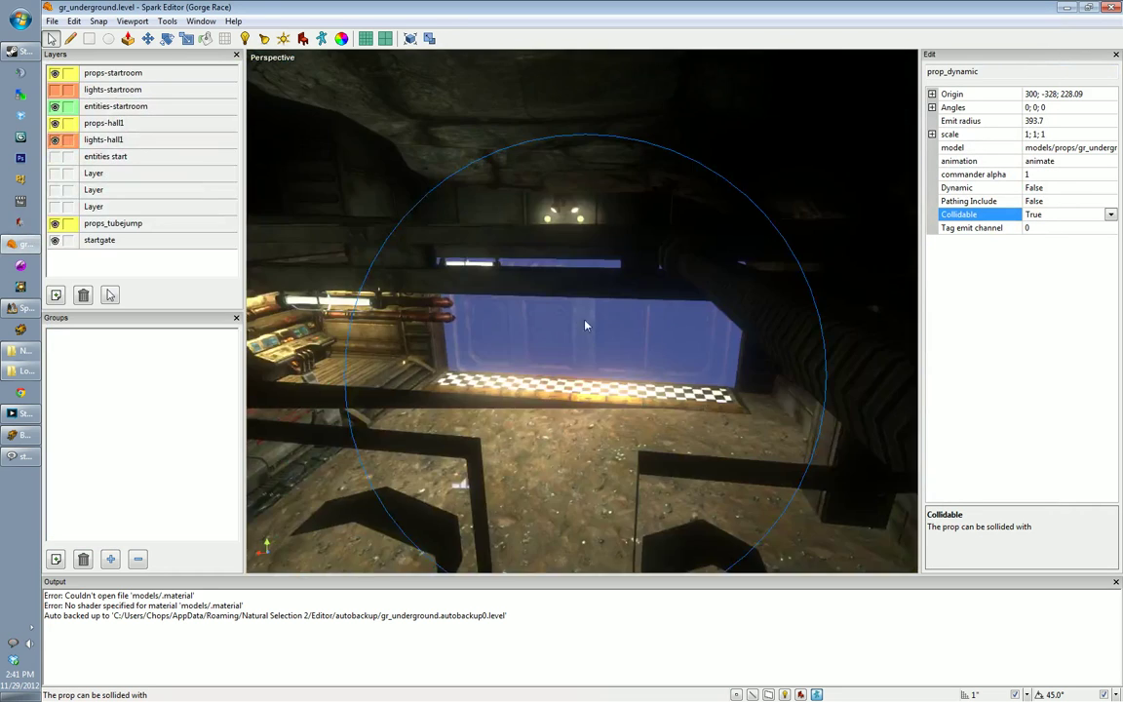
pyautogui.moveTo(592, 358); pyautogui.dragTo(546, 361, button='right')
pyautogui.press('f')
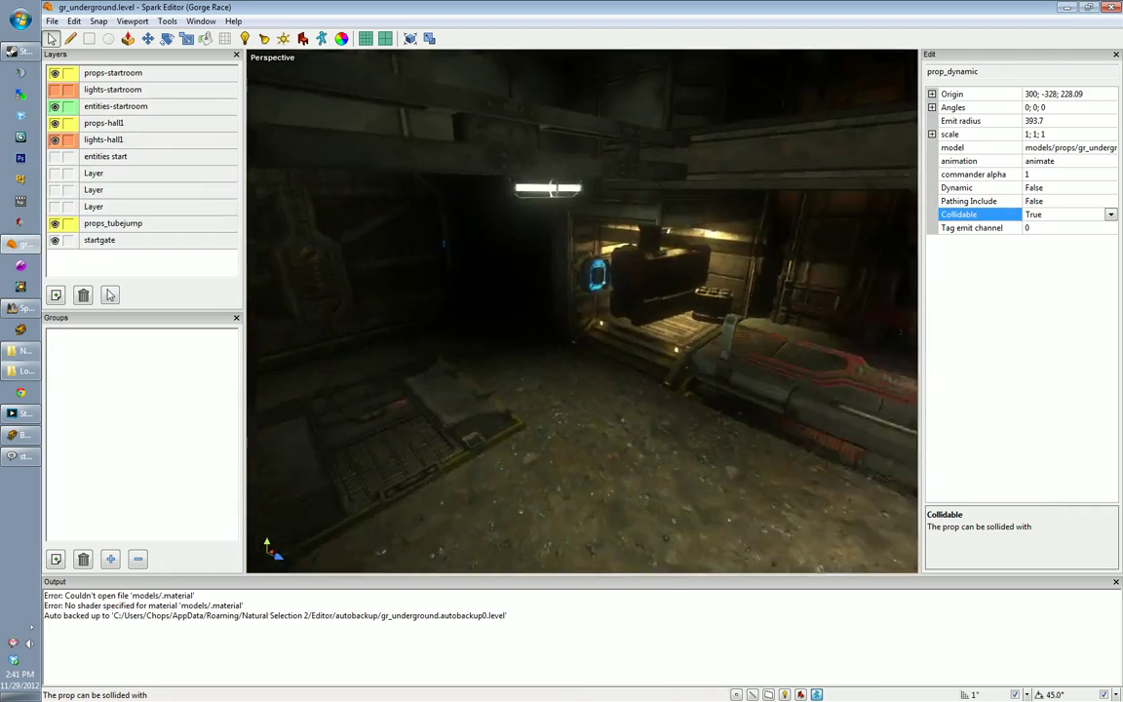
pyautogui.click(52, 20)
pyautogui.click(73, 66)
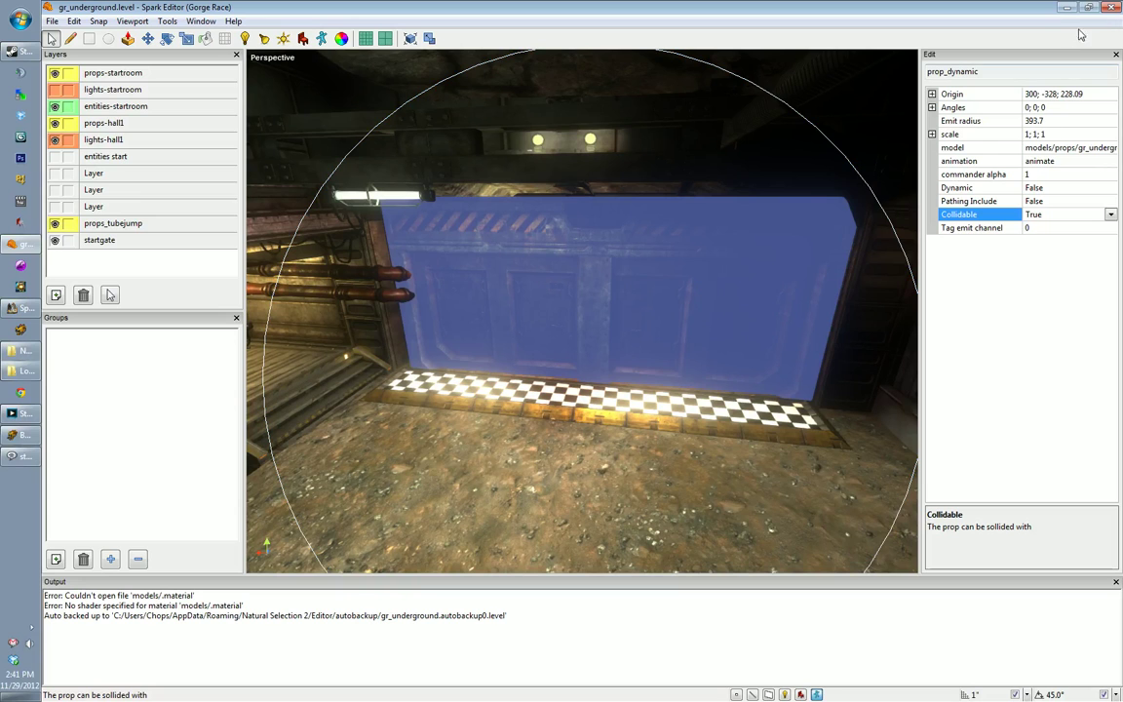
pyautogui.click(1110, 8)
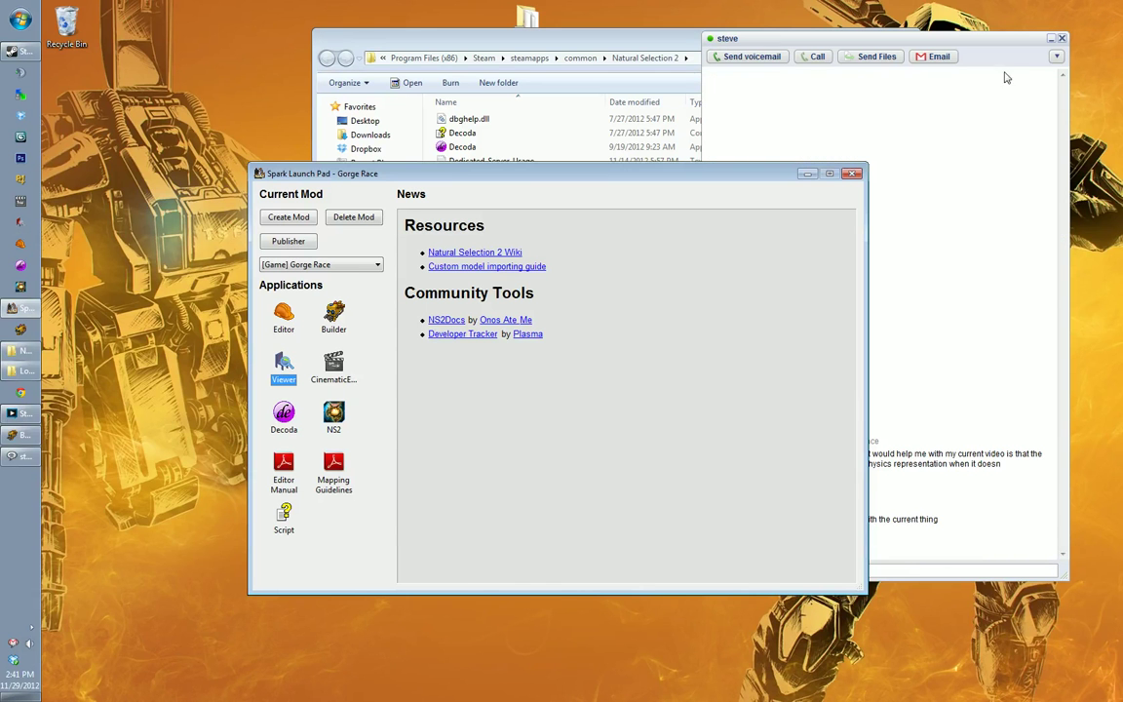
# Step: Switch the Spark Launch Pad's current mod to (none) and back to [Game] Gorge Race
pyautogui.moveTo(715, 119); pyautogui.dragTo(692, 100)
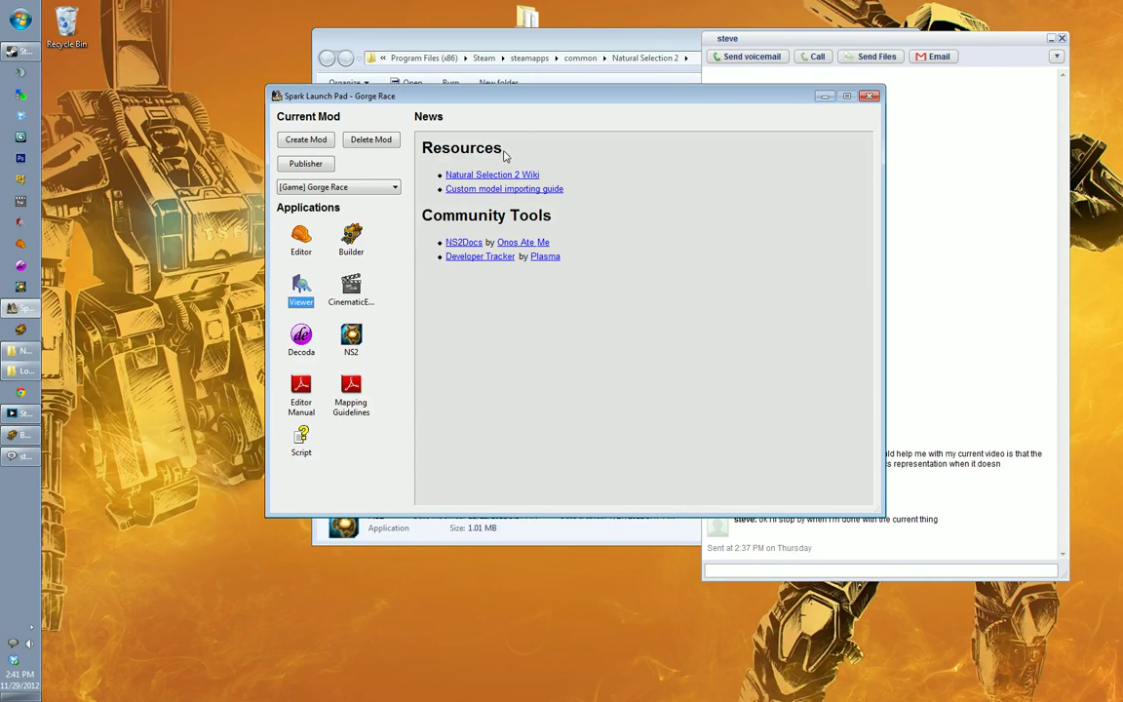
pyautogui.moveTo(527, 101); pyautogui.dragTo(534, 155)
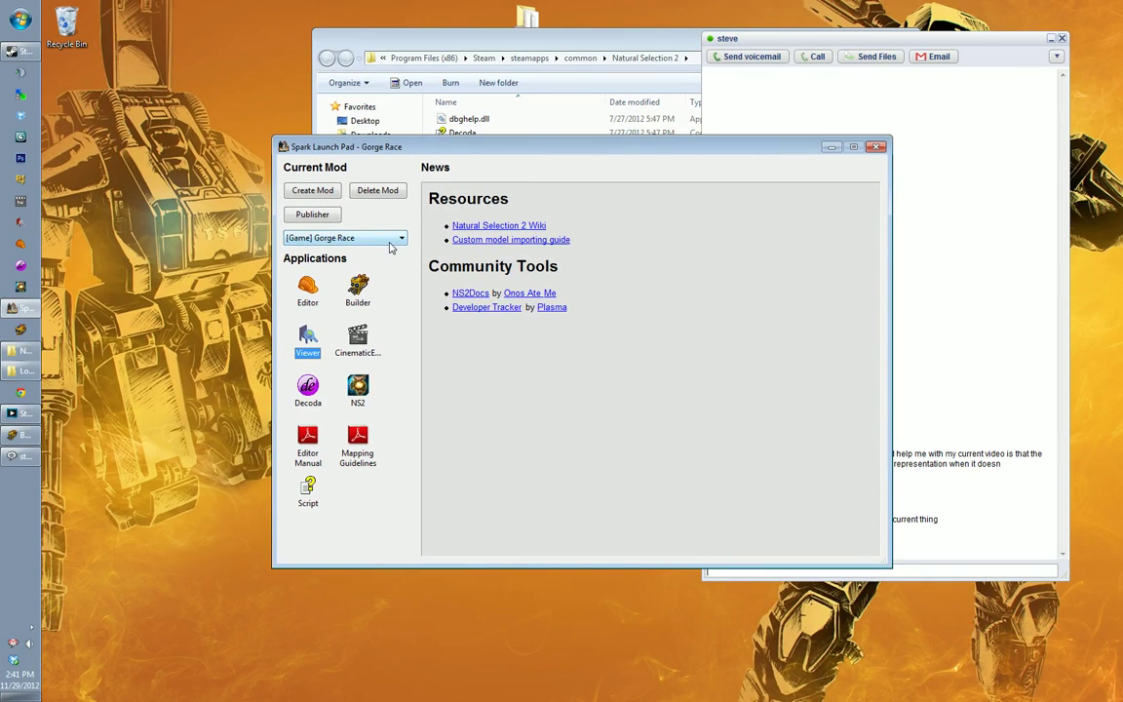
pyautogui.click(396, 241)
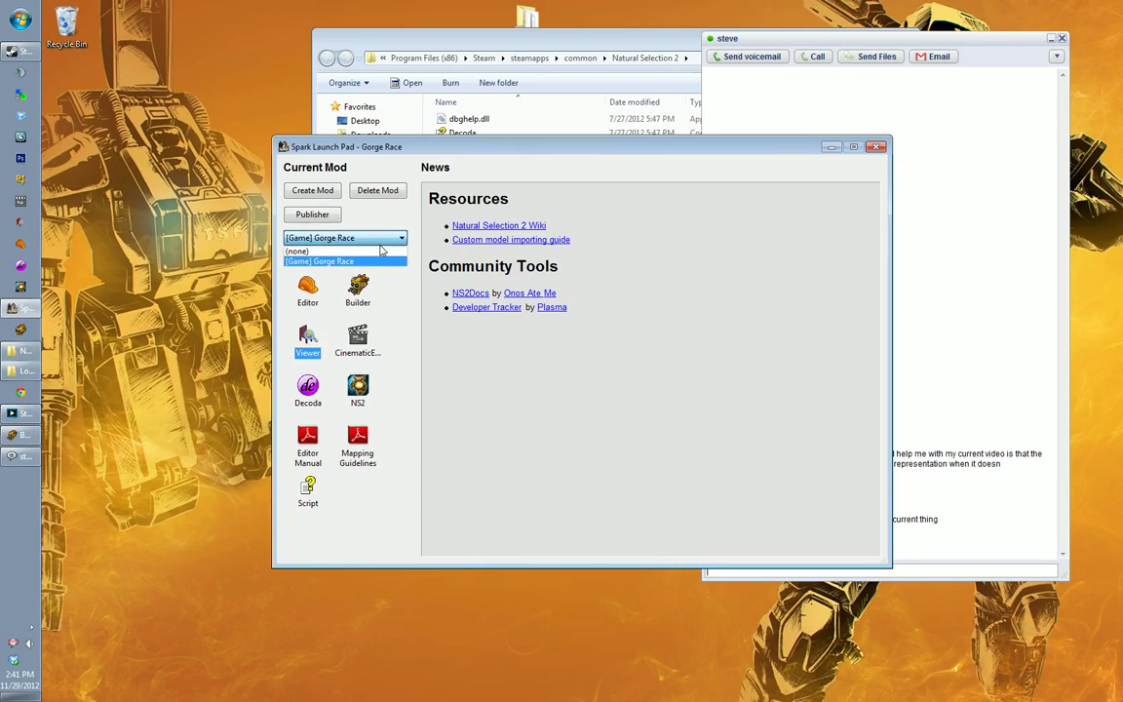
pyautogui.click(378, 251)
pyautogui.click(378, 240)
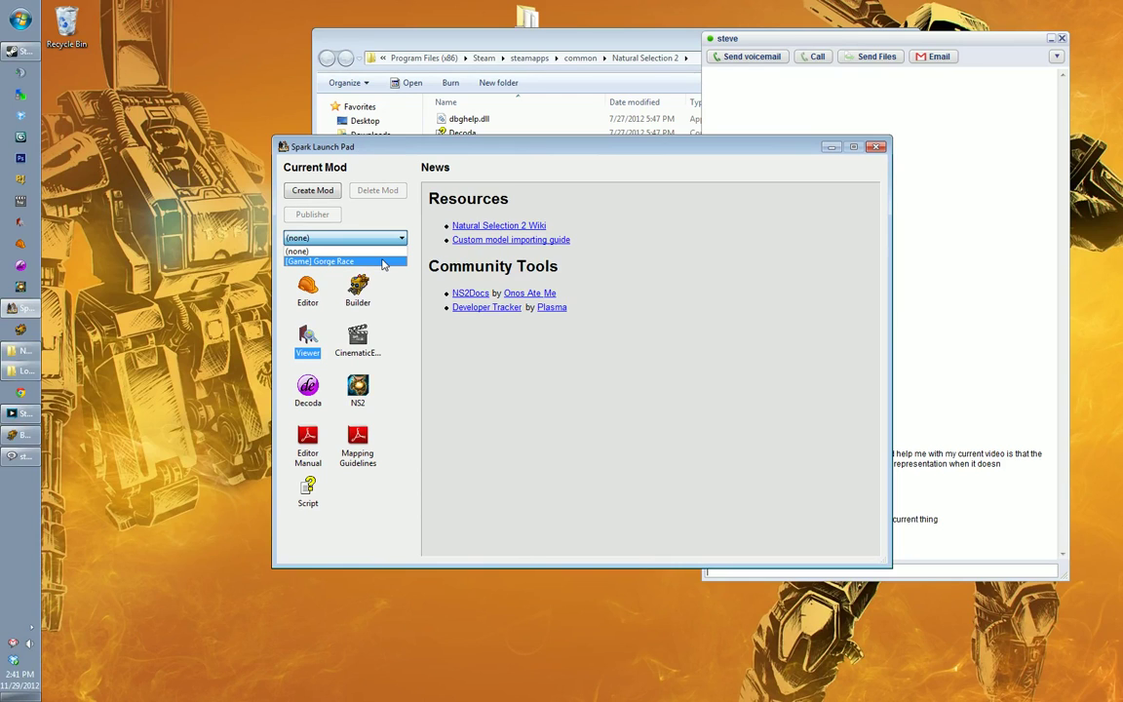
pyautogui.click(383, 261)
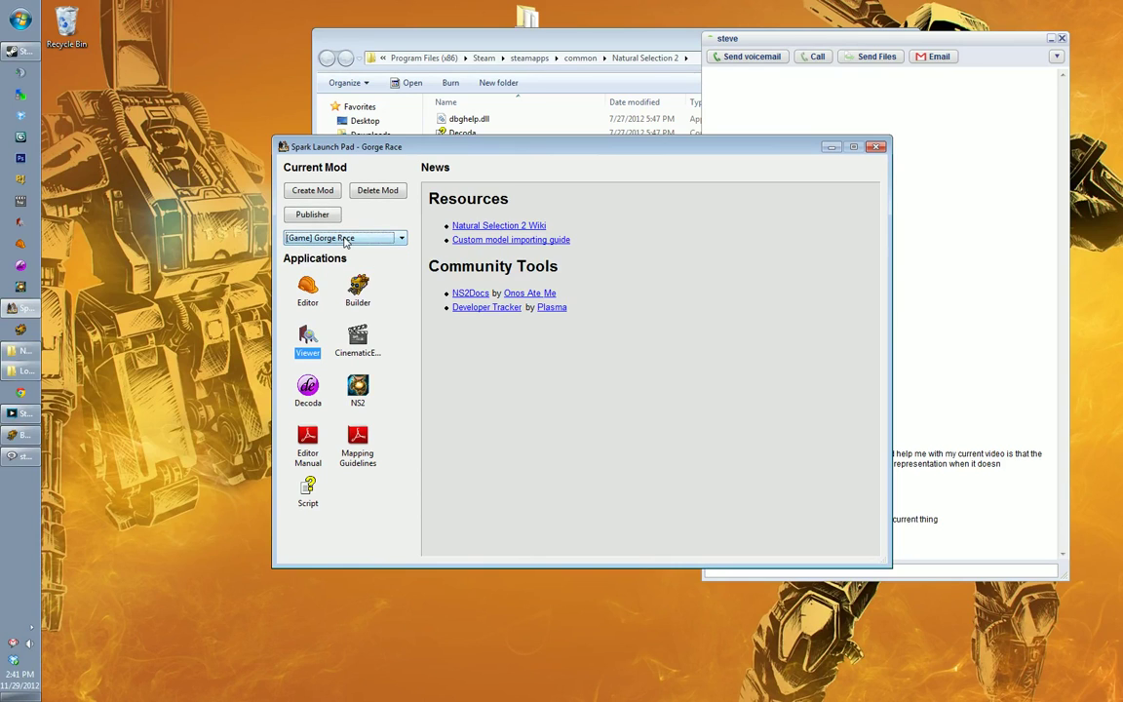
# Step: Launch NS2 from the Spark Launch Pad and load the gr_underground map through the console
pyautogui.click(367, 393)
pyautogui.doubleClick(367, 394)
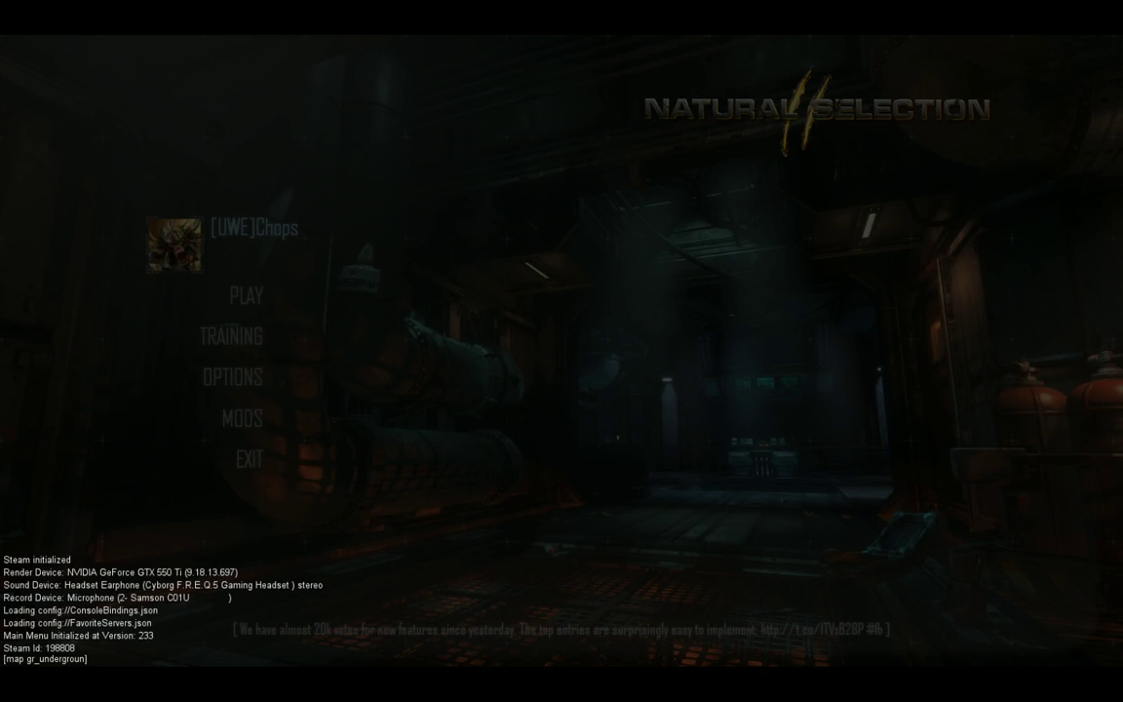
pyautogui.write('d')
pyautogui.press('Return')
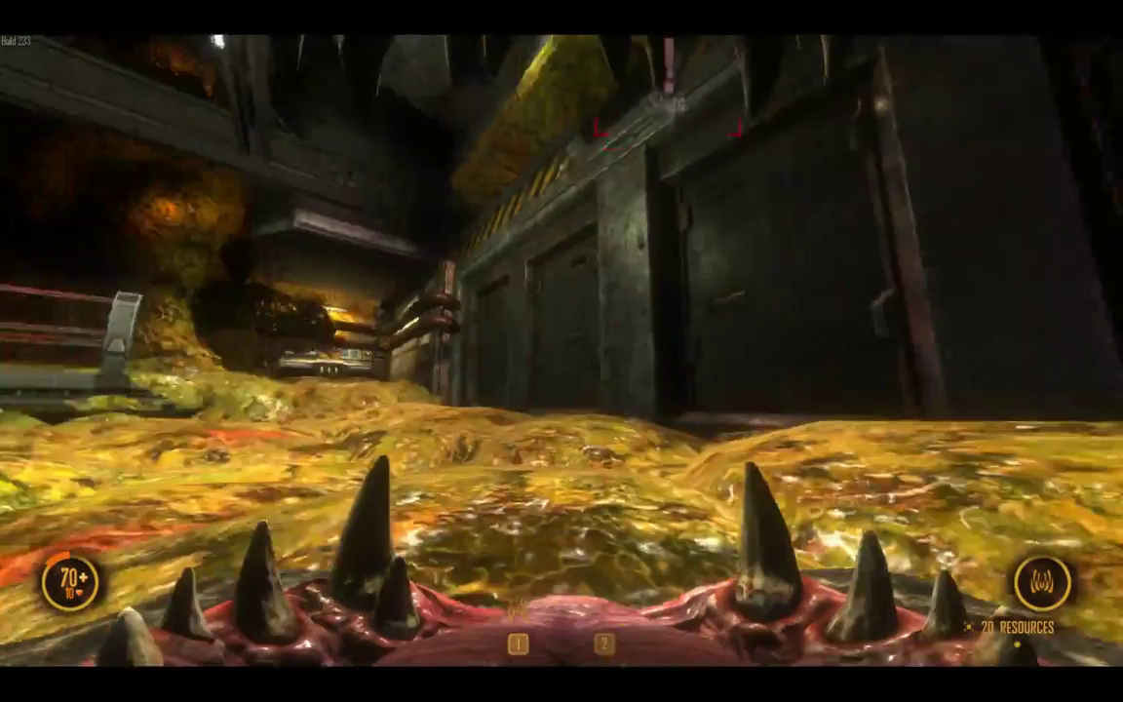
# Step: Move back and forth around the start gate in the game to check its animation and collision
pyautogui.press('w')
pyautogui.press('w')
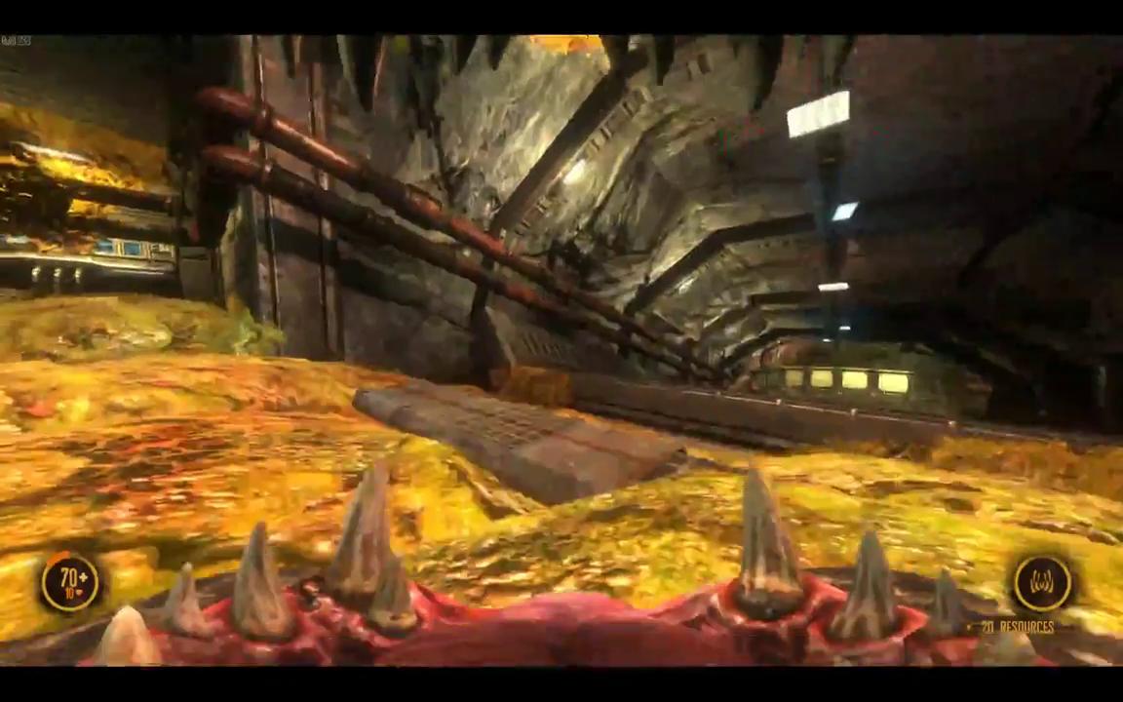
pyautogui.press('s')
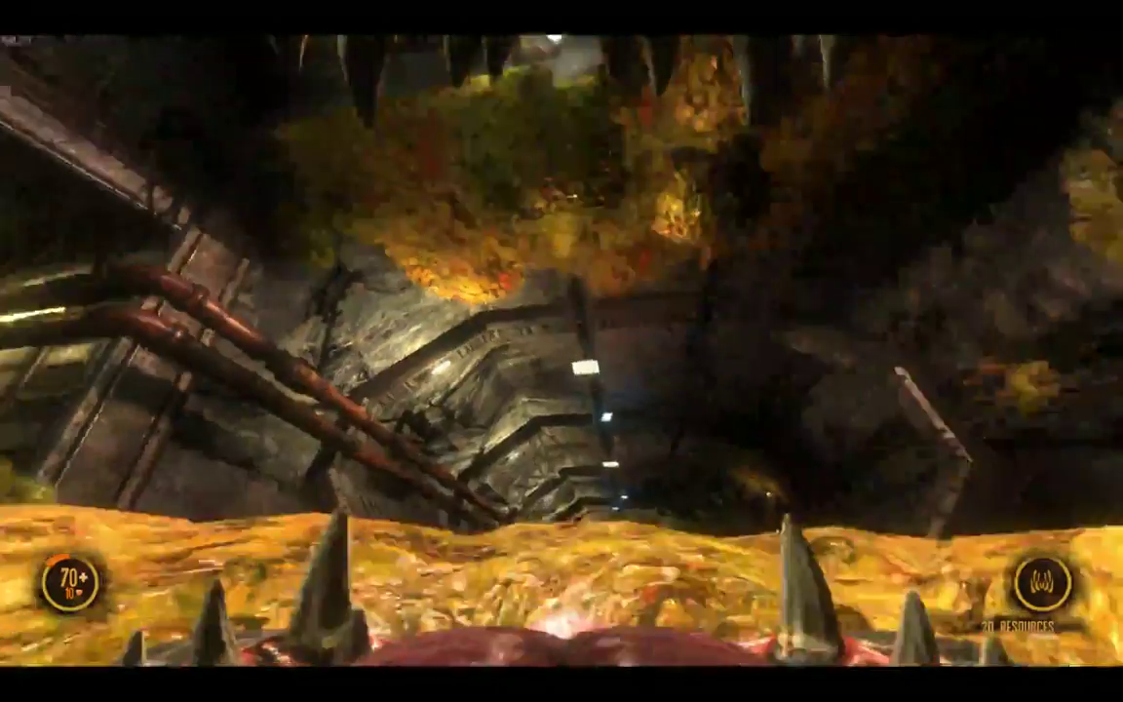
pyautogui.press('w')
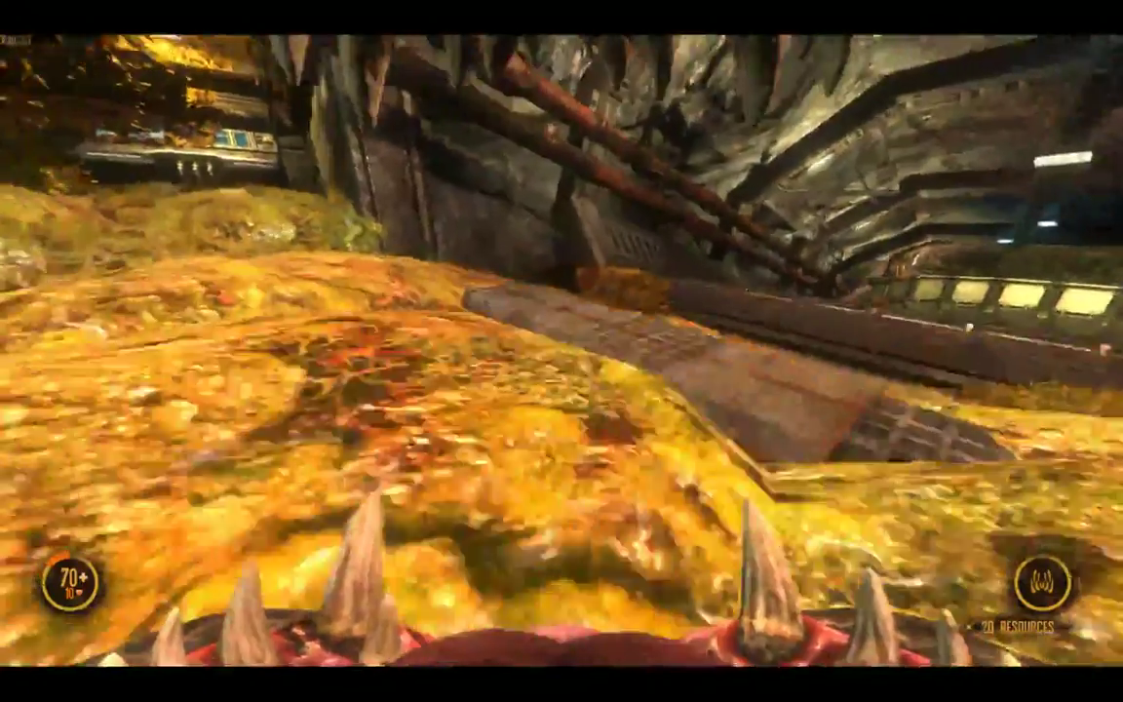
pyautogui.press('w')
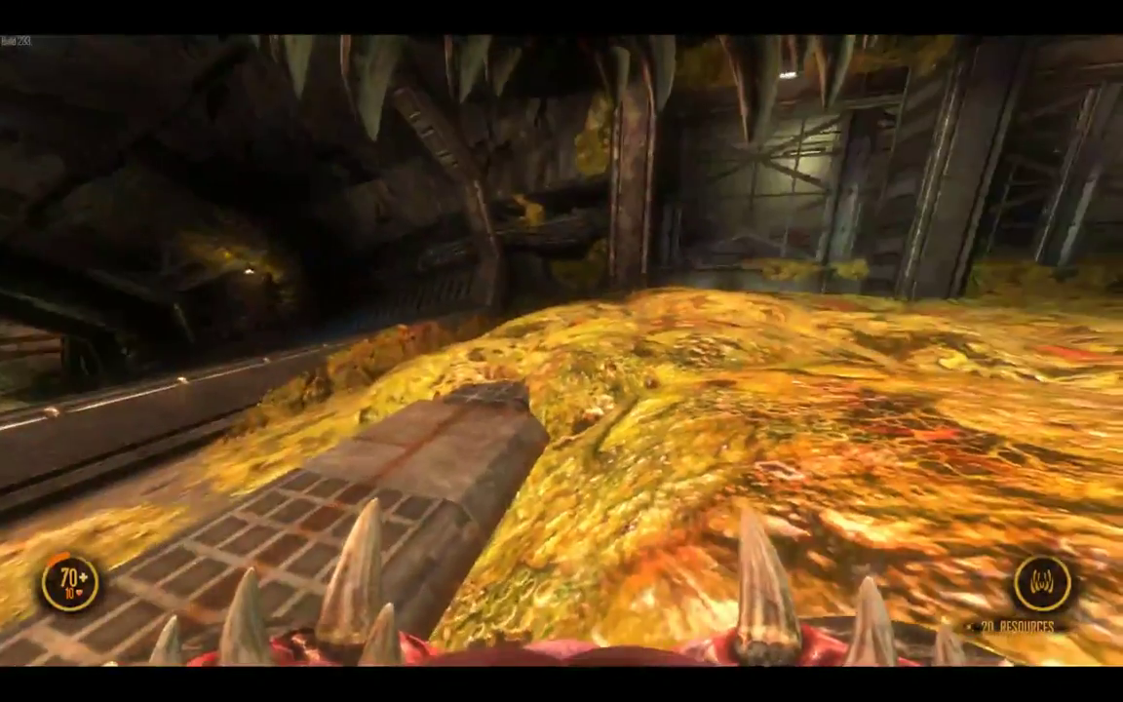
pyautogui.press('w')
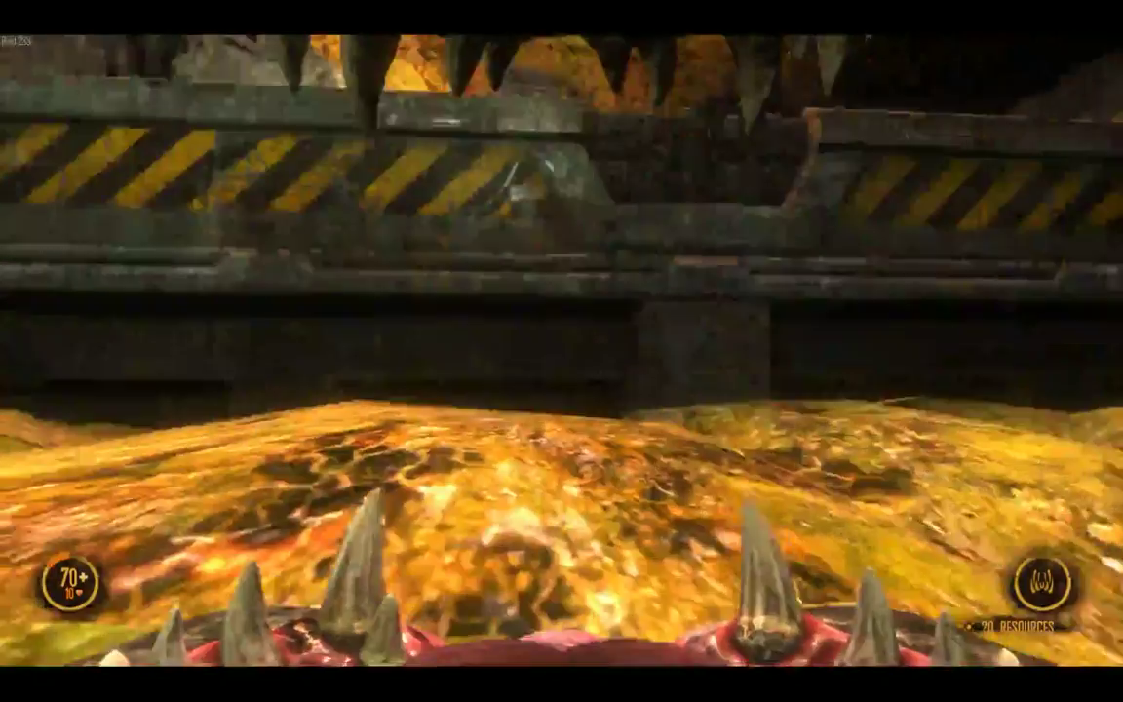
pyautogui.press('s')
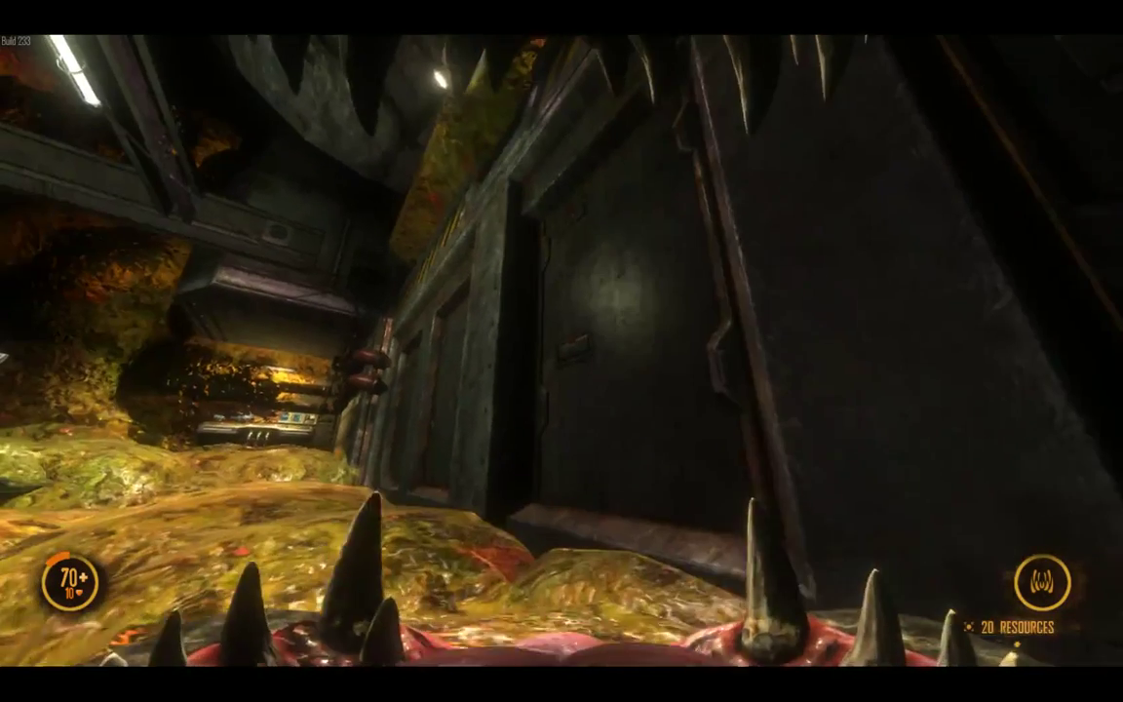
pyautogui.press('a')
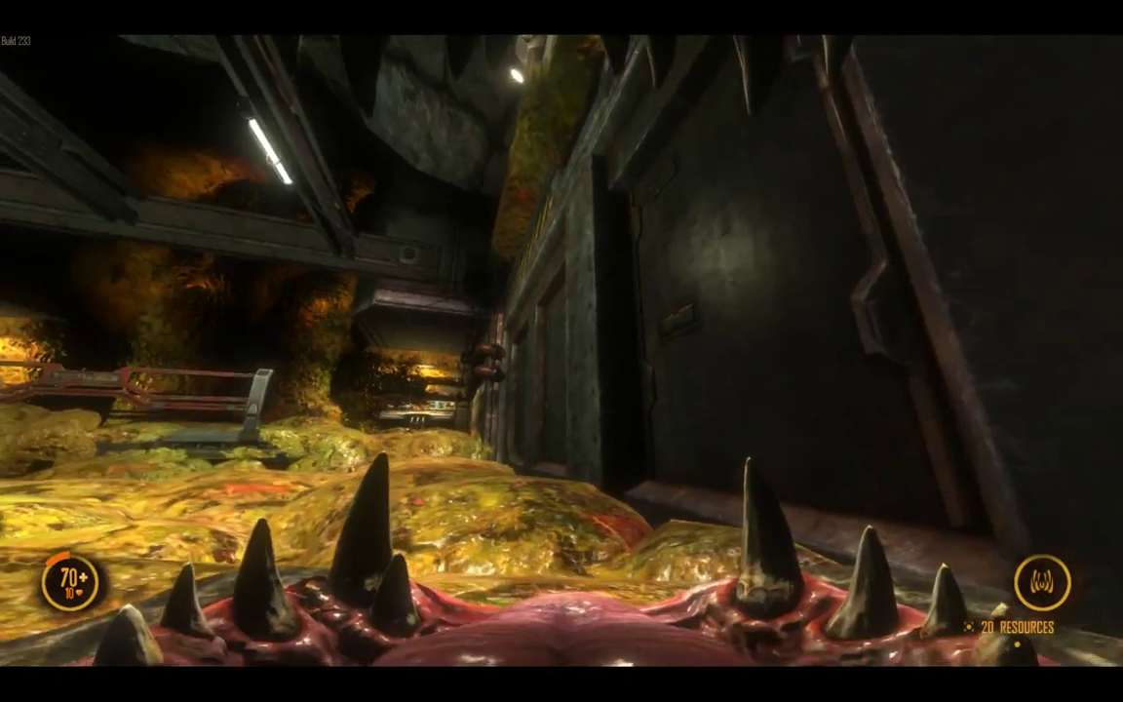
pyautogui.press('w')
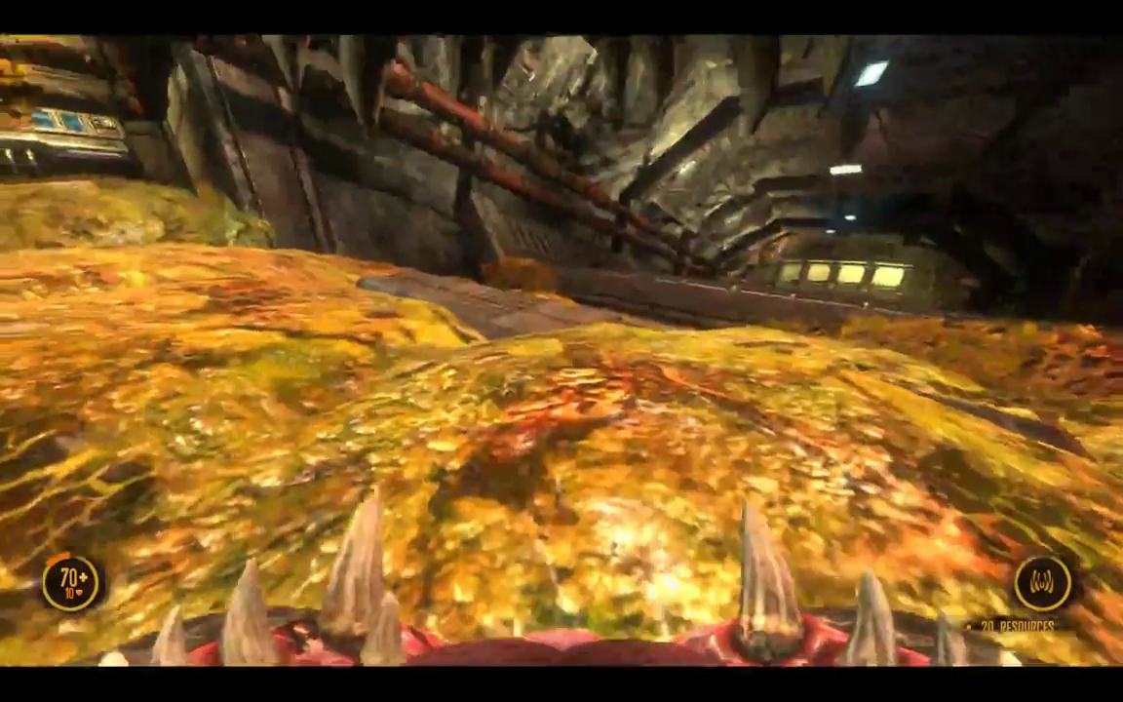
pyautogui.press('s')
pyautogui.press('w')
pyautogui.press('w')
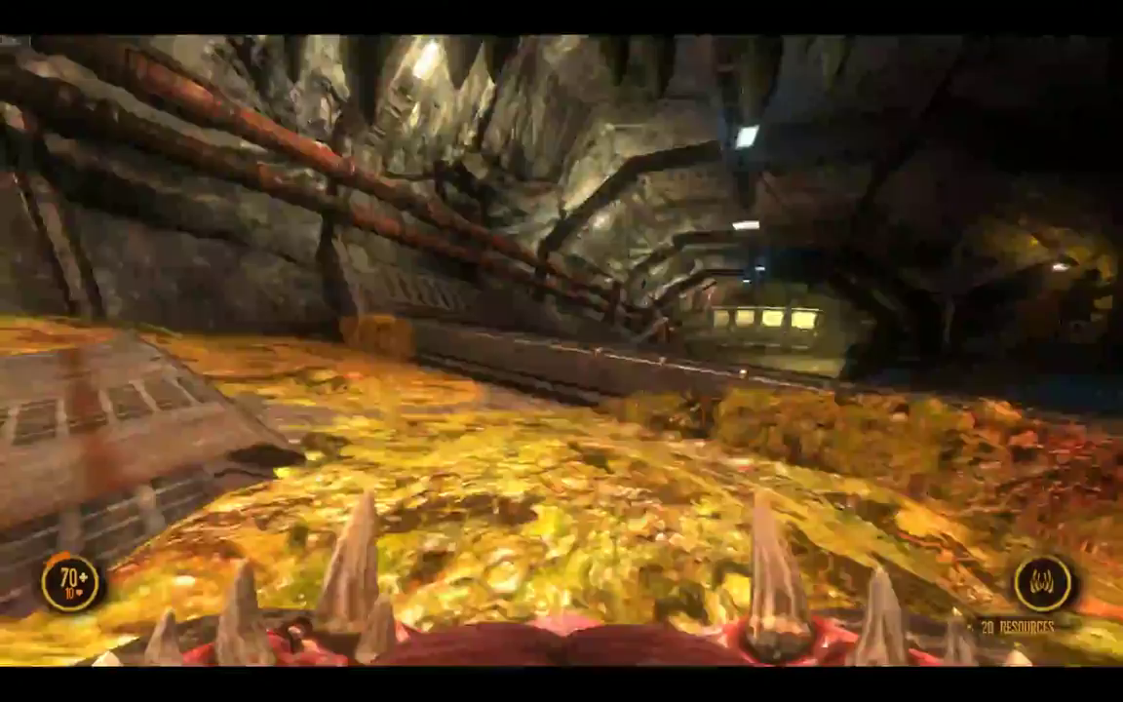
pyautogui.press('s')
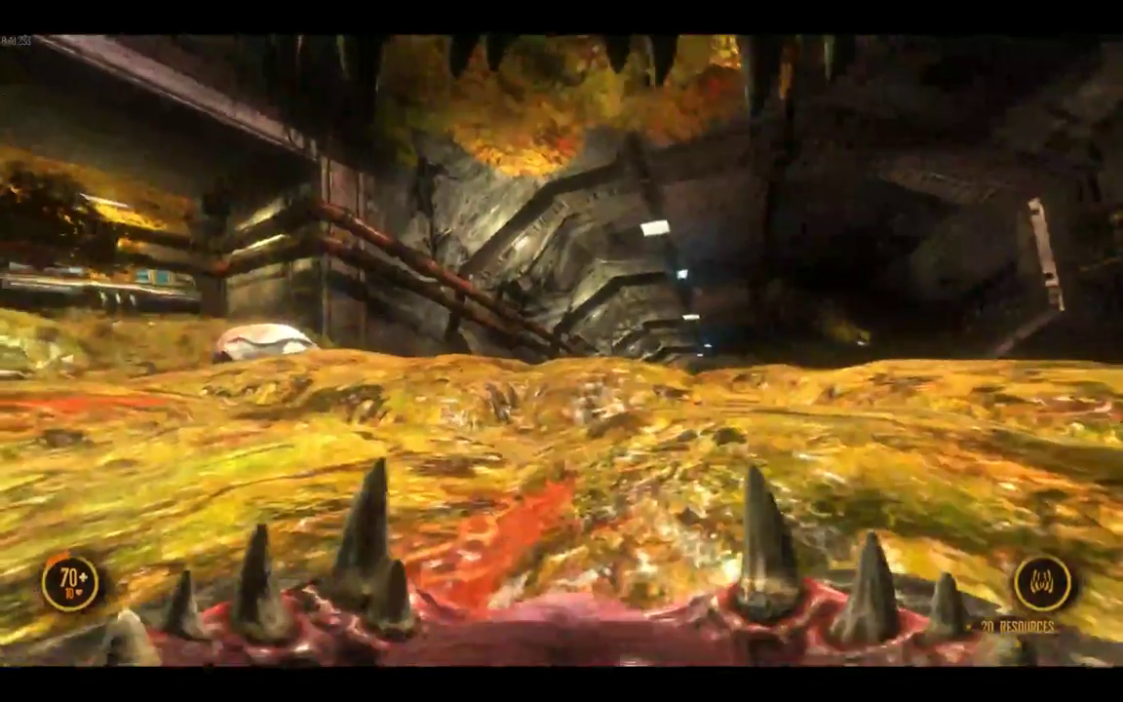
pyautogui.press('w')
pyautogui.press('s')
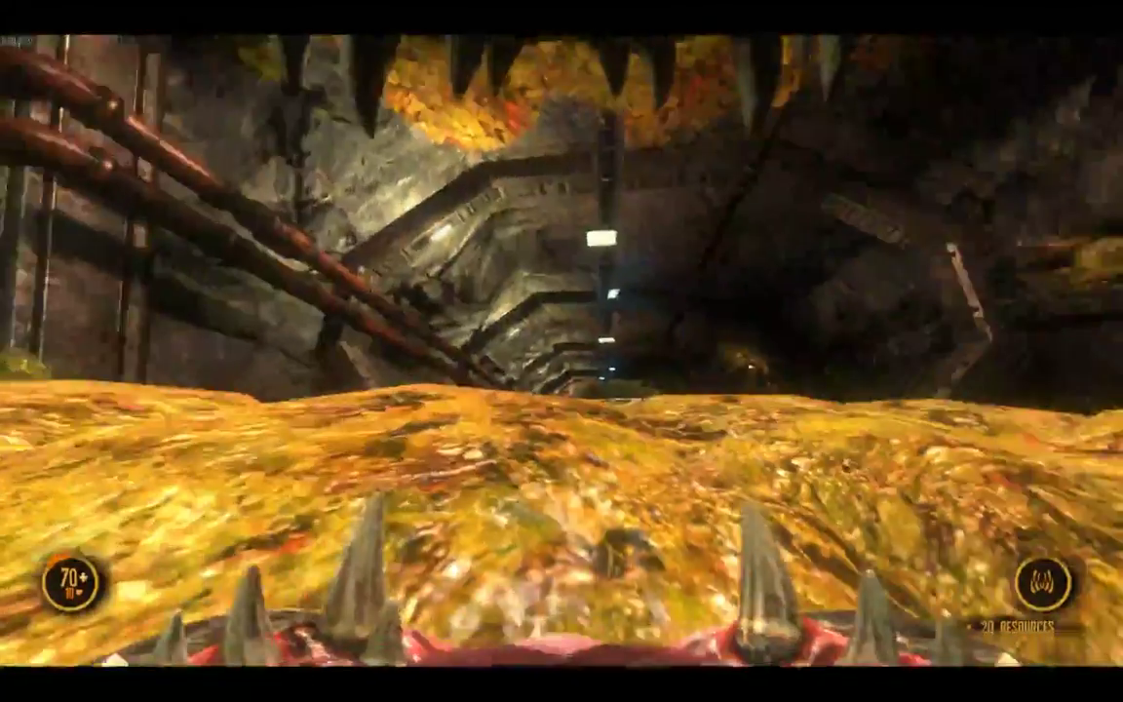
# Step: Run and jump at the open start gate in the game to test passing over it toward the tunnel
pyautogui.press('w')
pyautogui.press('s')
pyautogui.press('w')
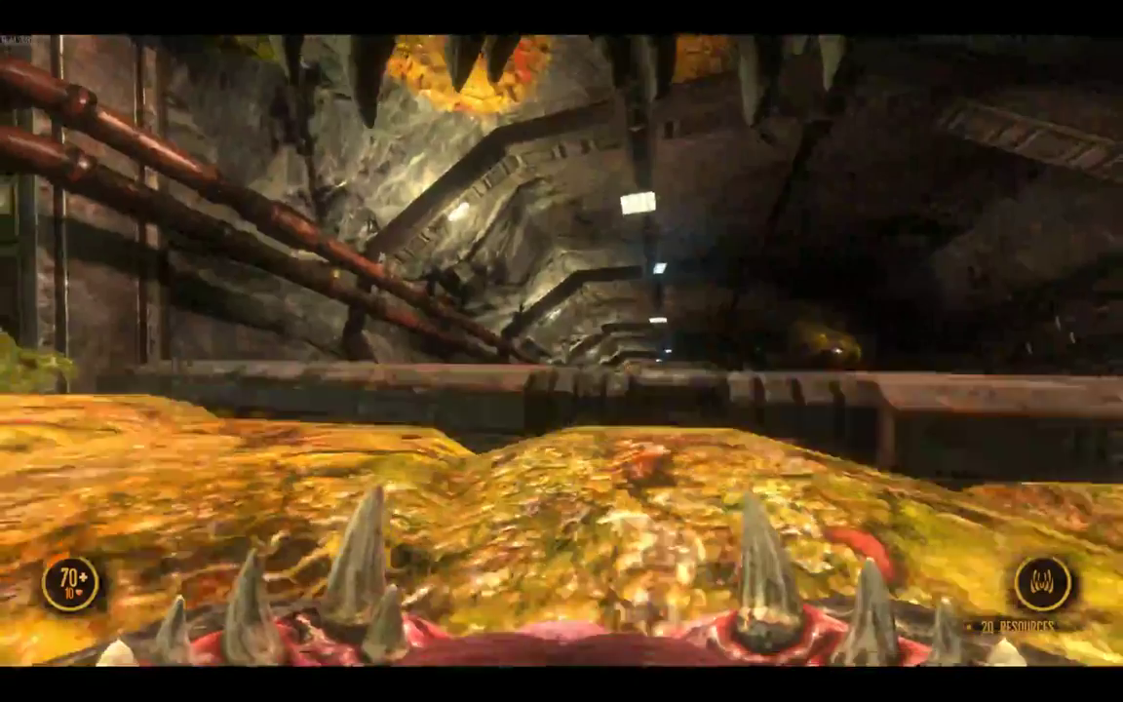
pyautogui.press('w')
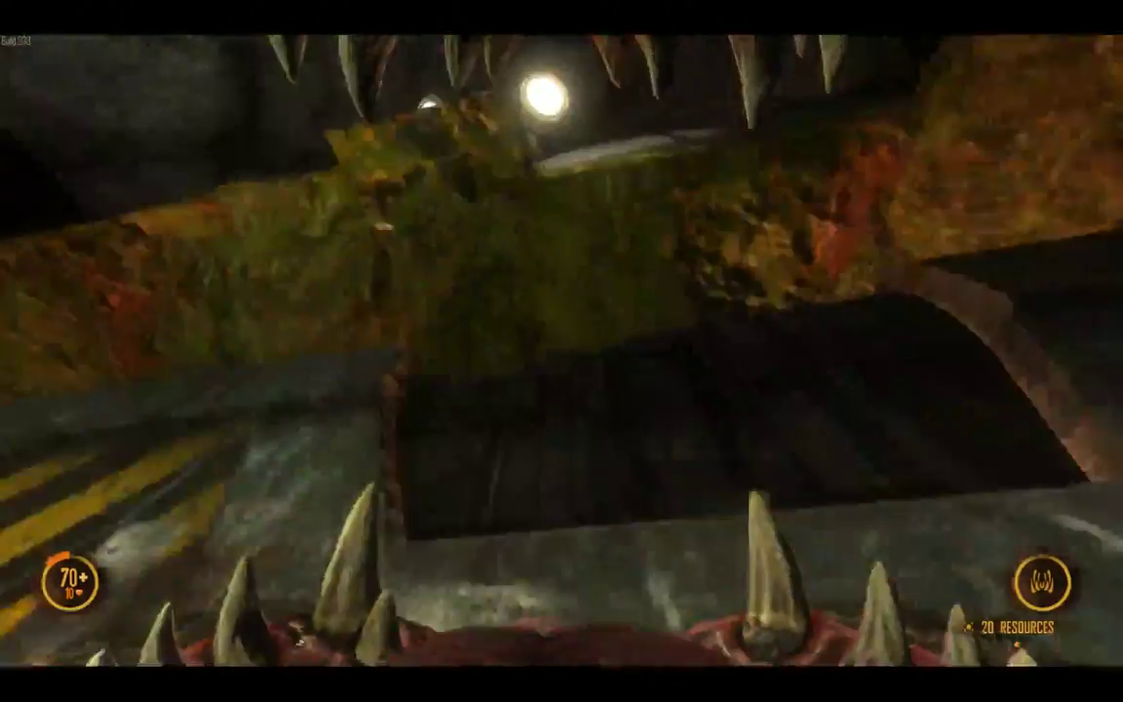
pyautogui.press('w')
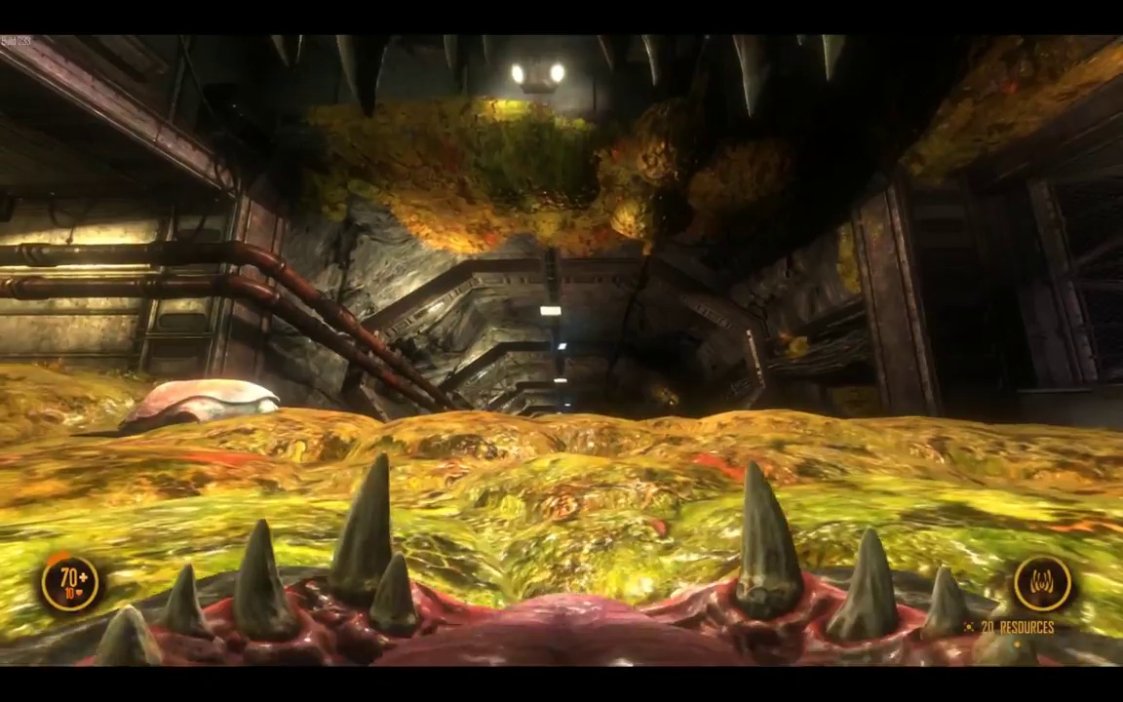
pyautogui.press('w')
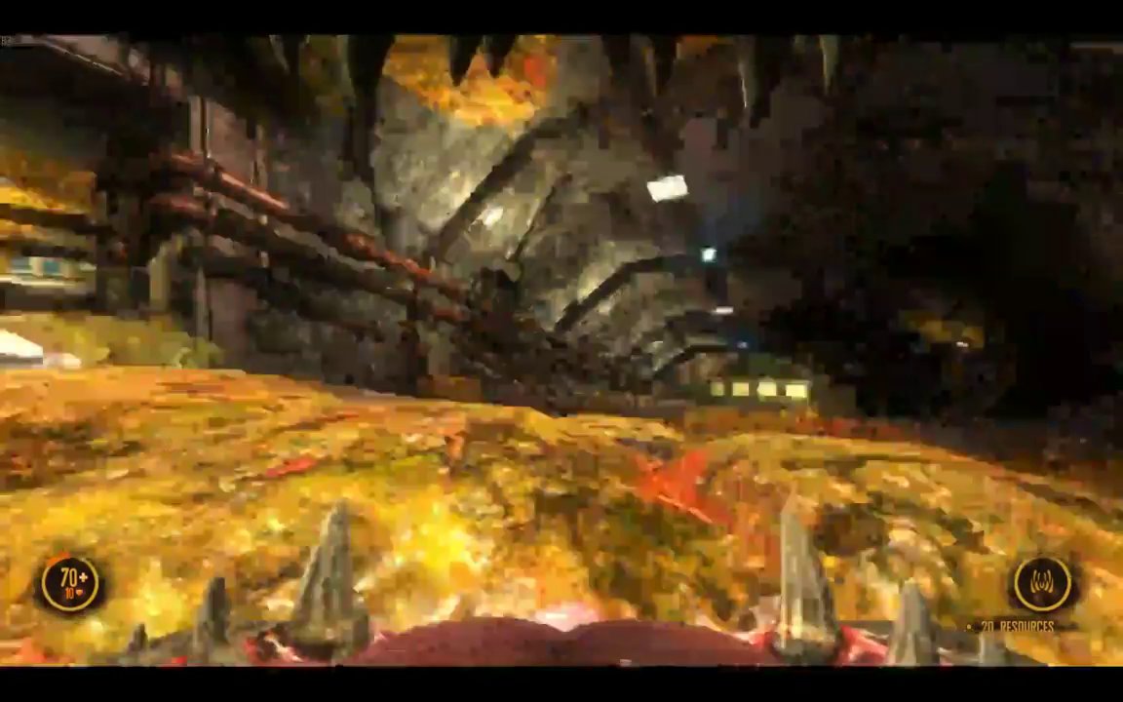
pyautogui.press('space')
pyautogui.press('space')
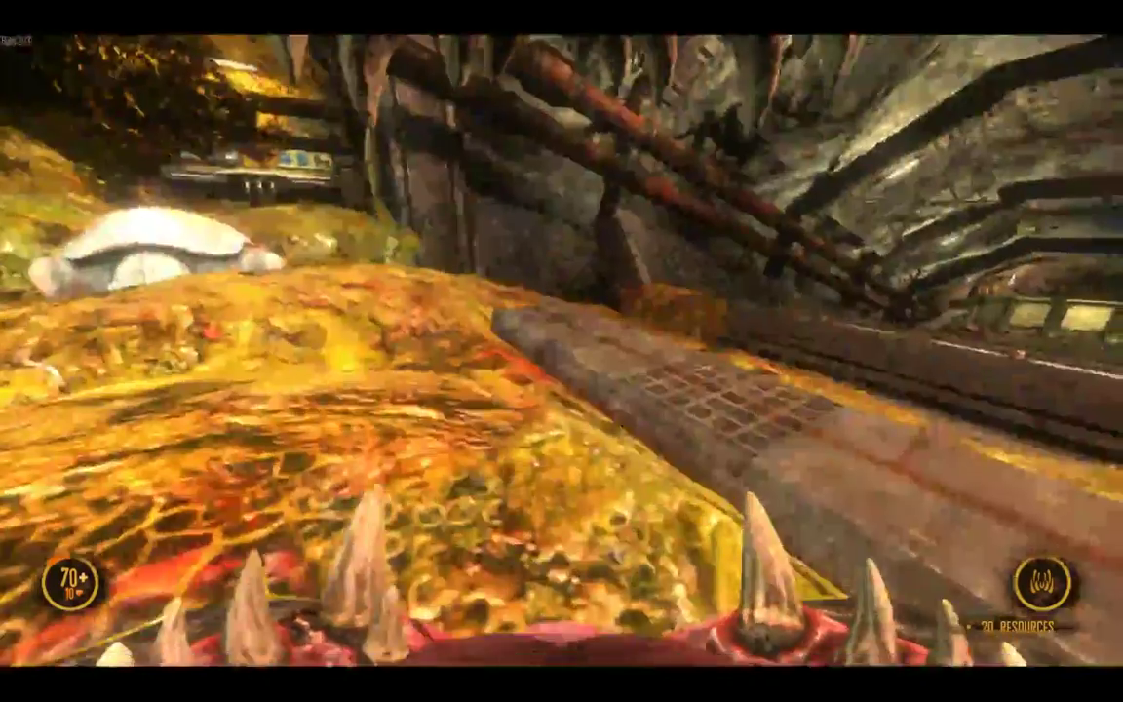
pyautogui.press('w')
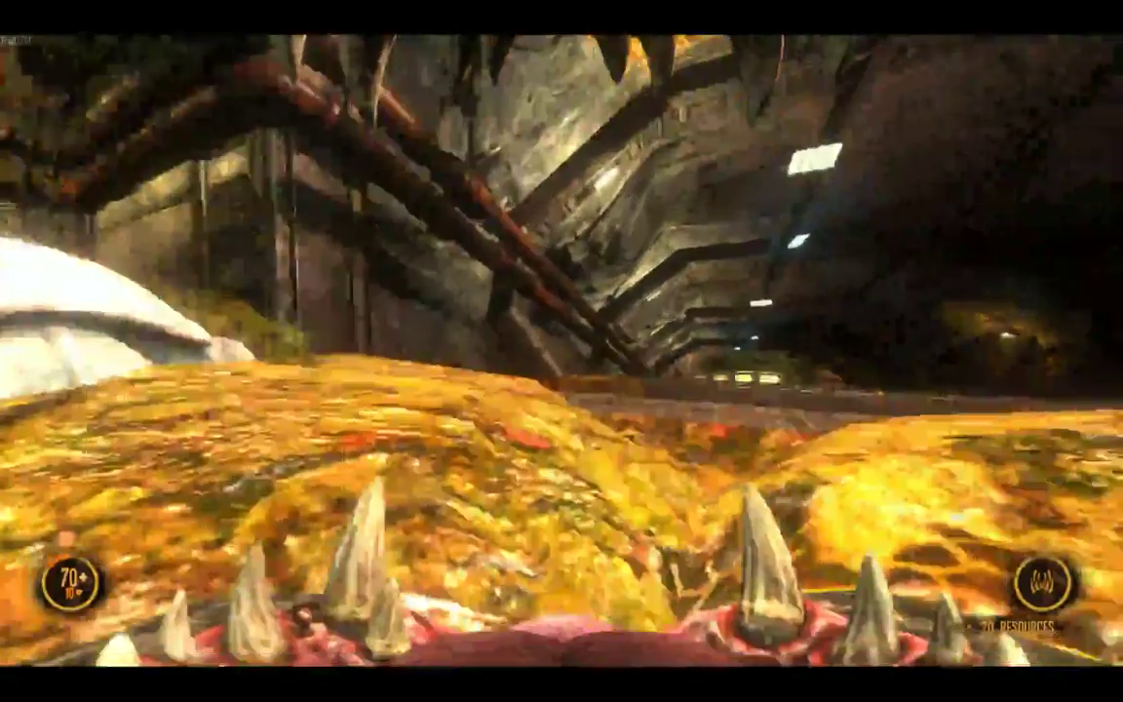
pyautogui.press('w')
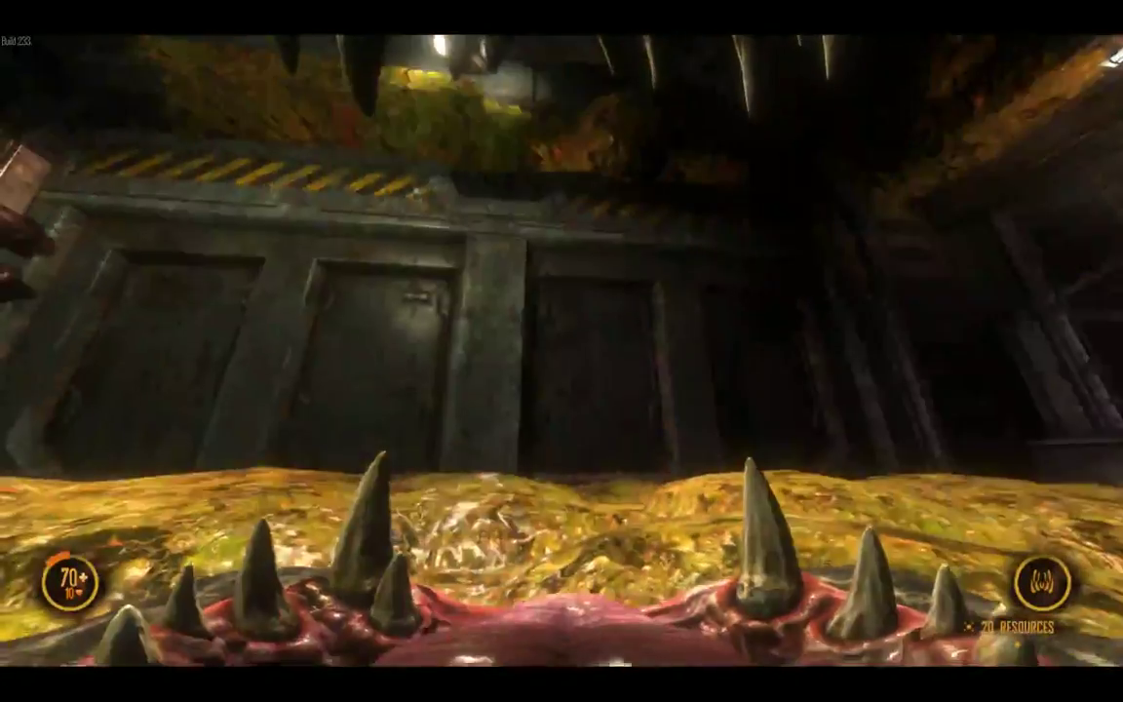
# Step: Move up to and away from the closed start gate's doors to check its collision
pyautogui.press('w')
pyautogui.press('w')
pyautogui.press('s')
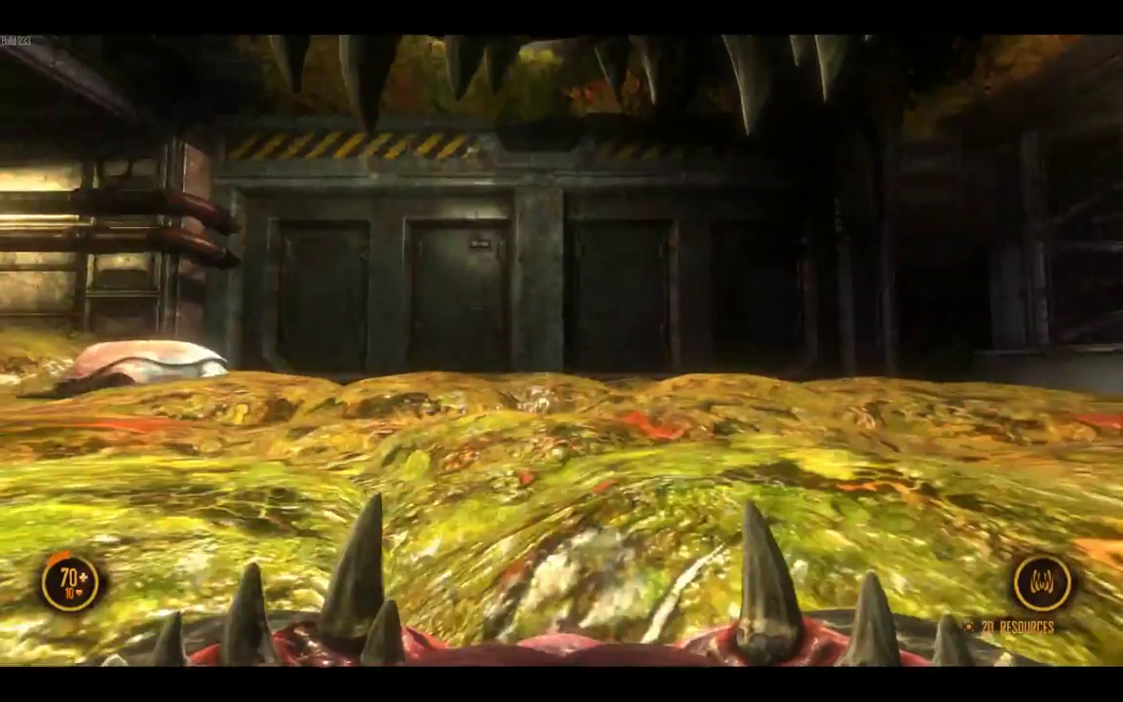
pyautogui.press('w')
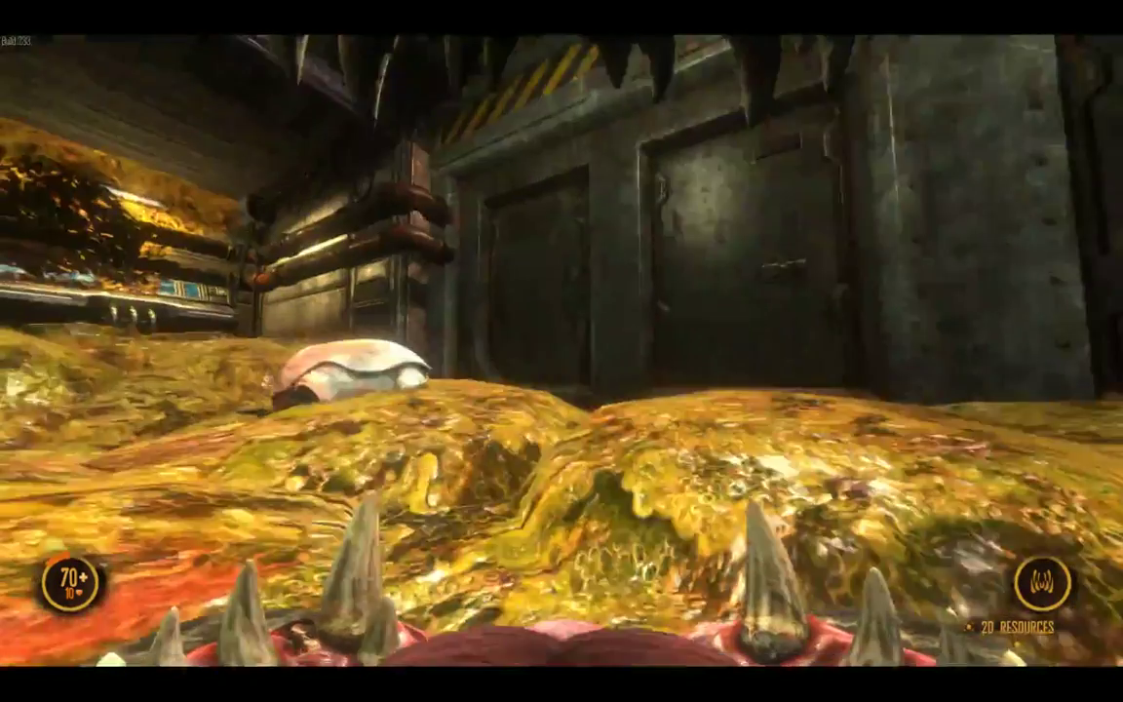
pyautogui.press('w')
pyautogui.press('d')
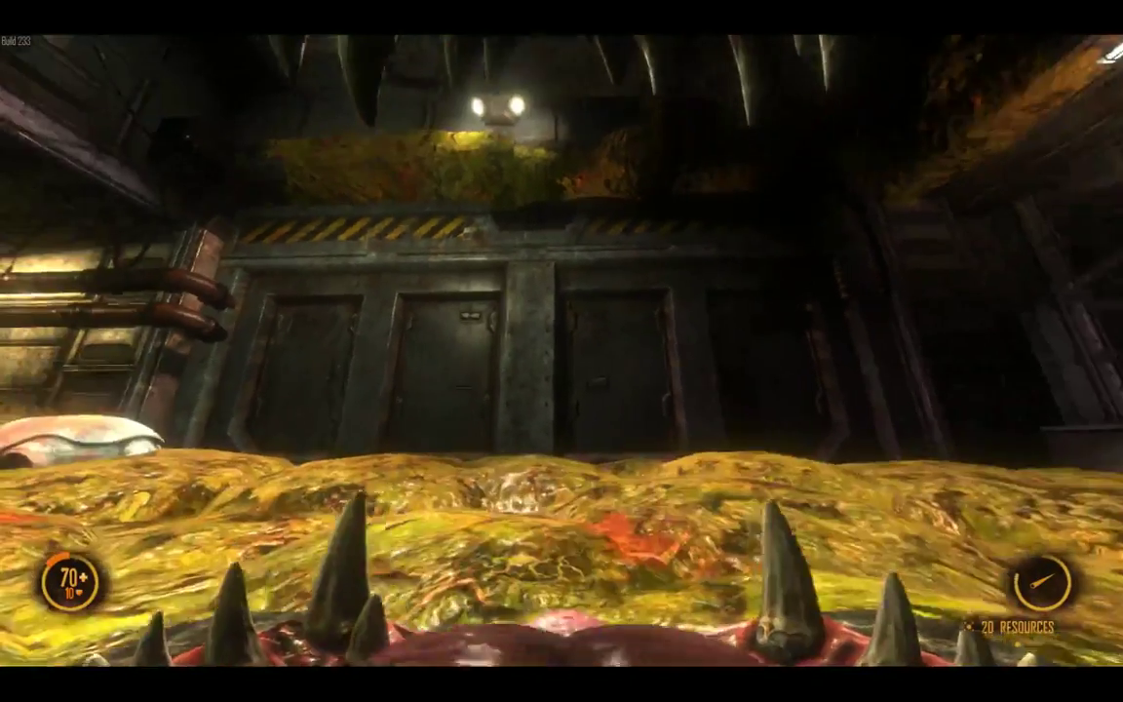
# Step: Cross the lowered start gate toward the tunnel and back off to check its opening and closing cycle
pyautogui.press('s')
pyautogui.press('w')
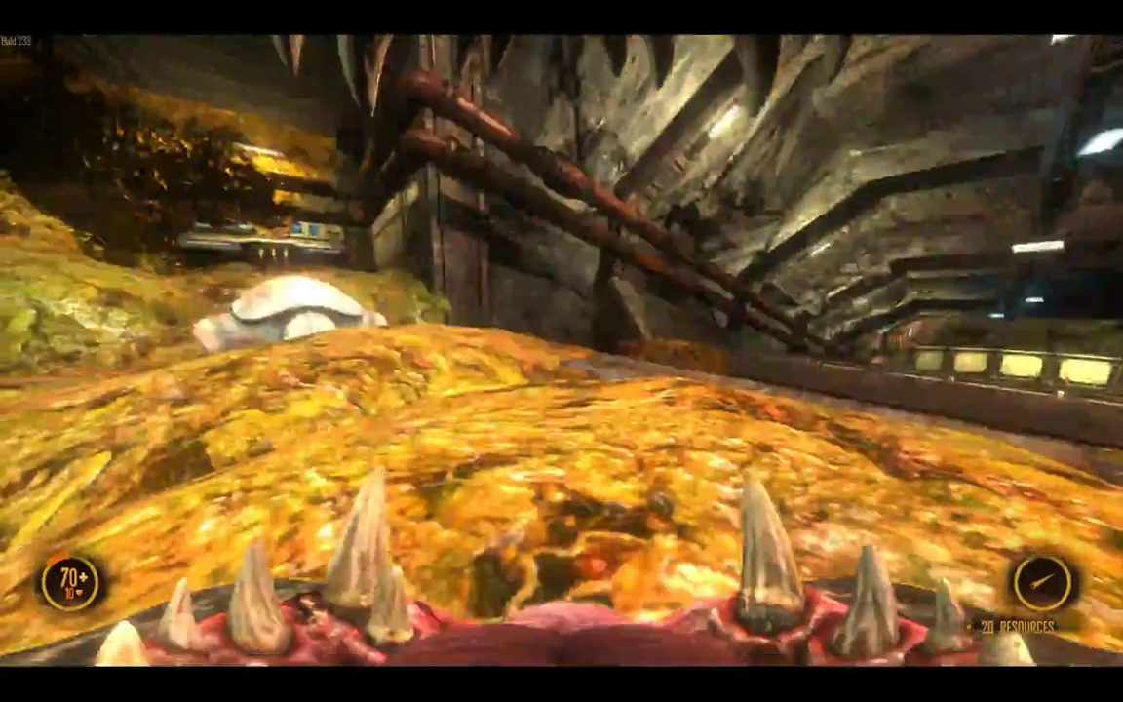
pyautogui.press('w')
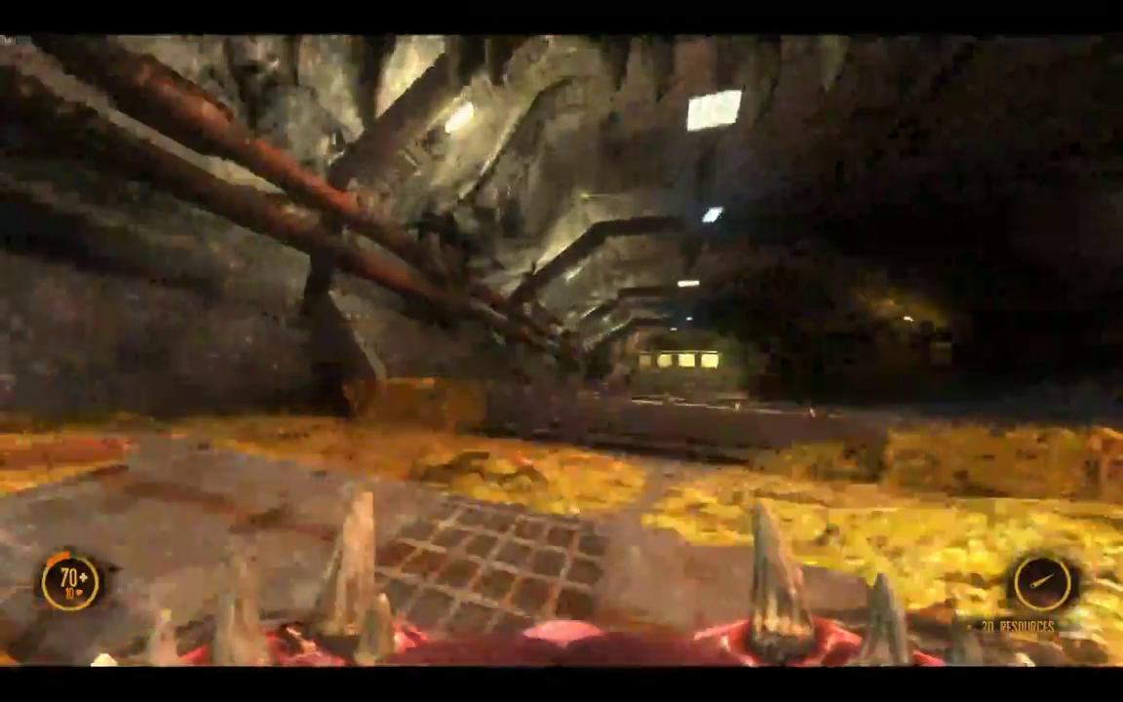
pyautogui.press('s')
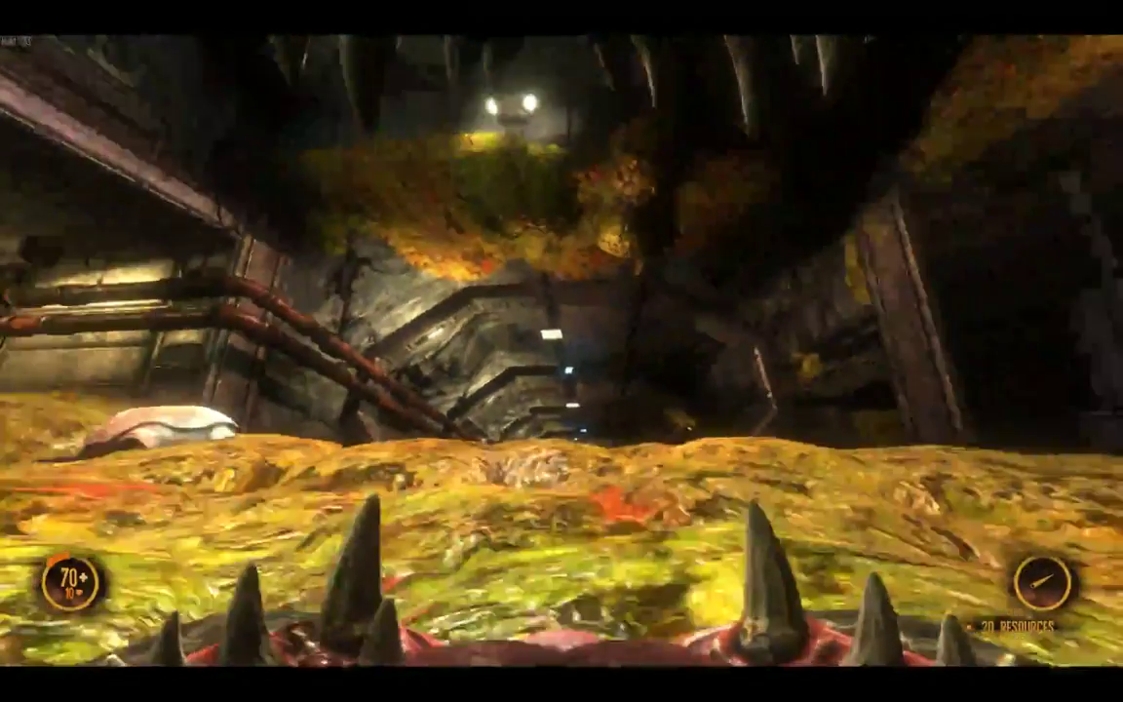
pyautogui.press('w')
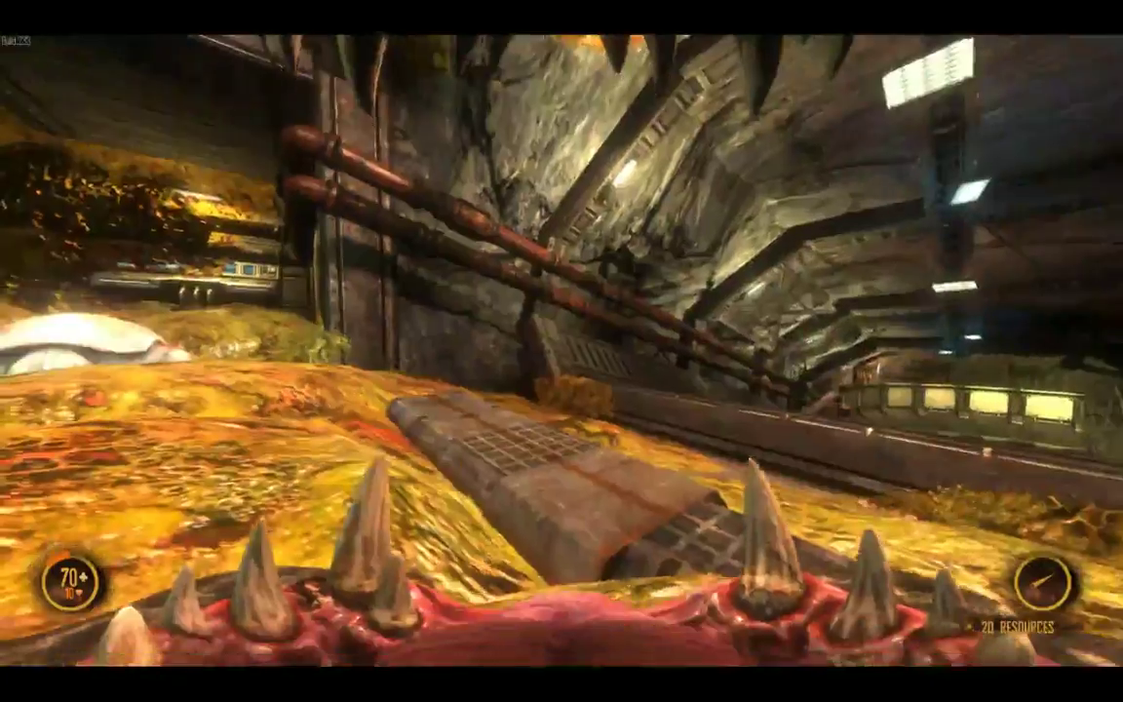
pyautogui.press('s')
pyautogui.press('w')
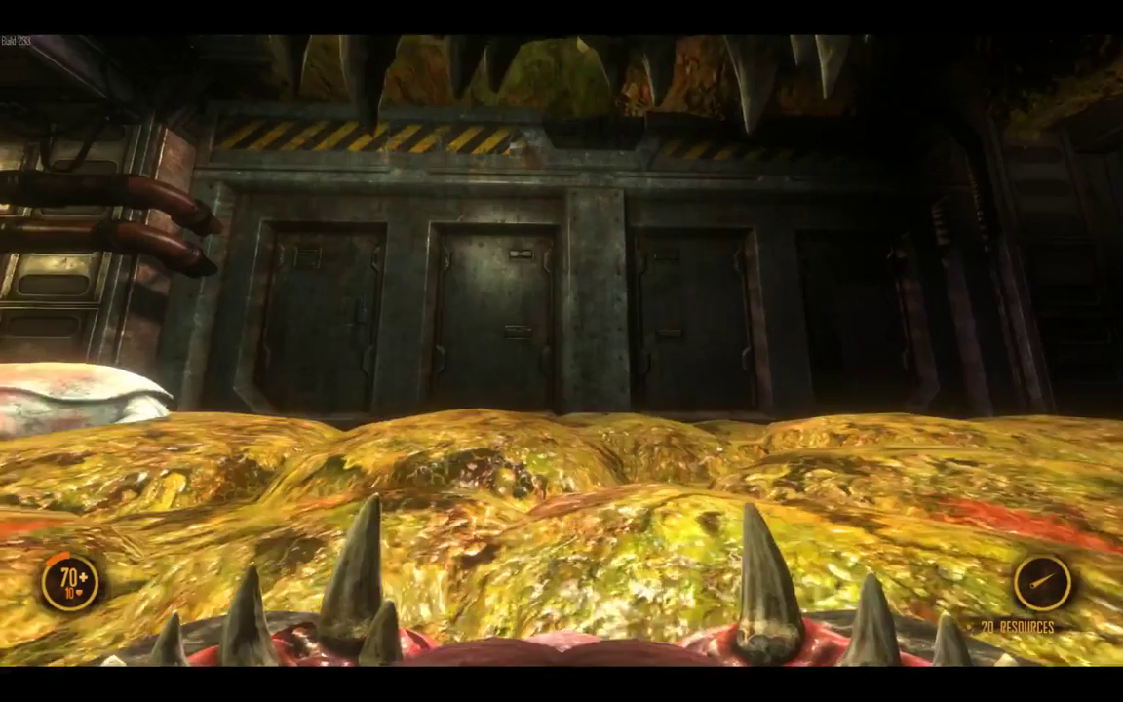
# Step: Run at the start gate again while open and closed, and back away to view the whole gate
pyautogui.press('w')
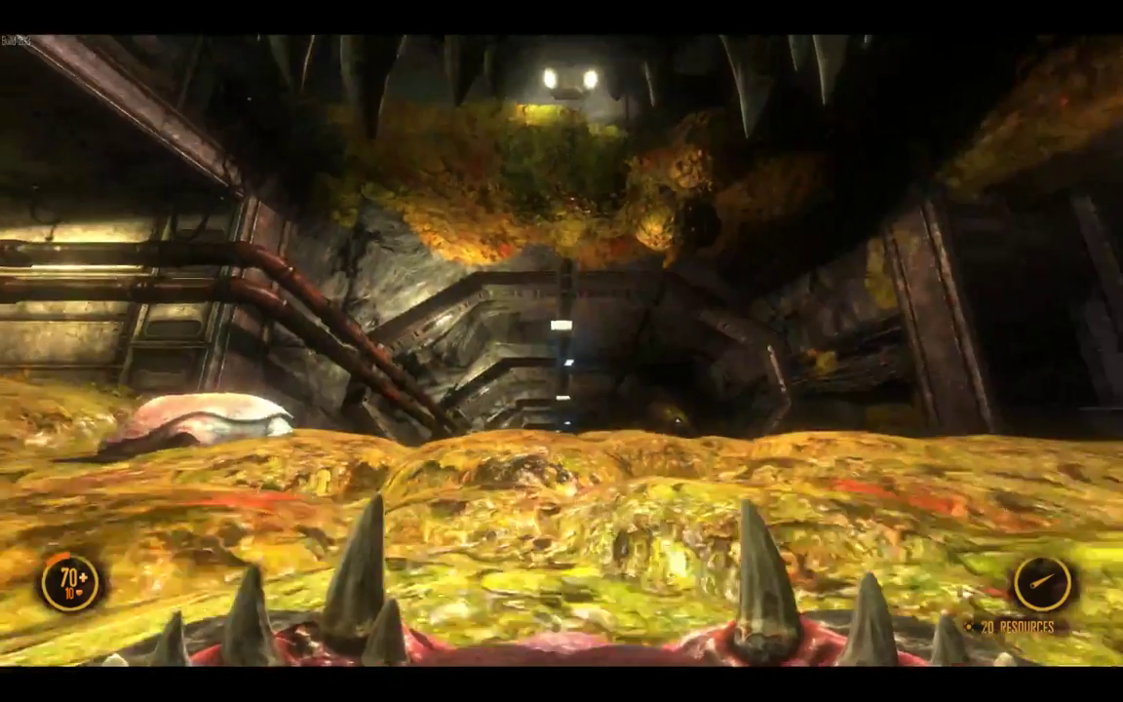
pyautogui.press('w')
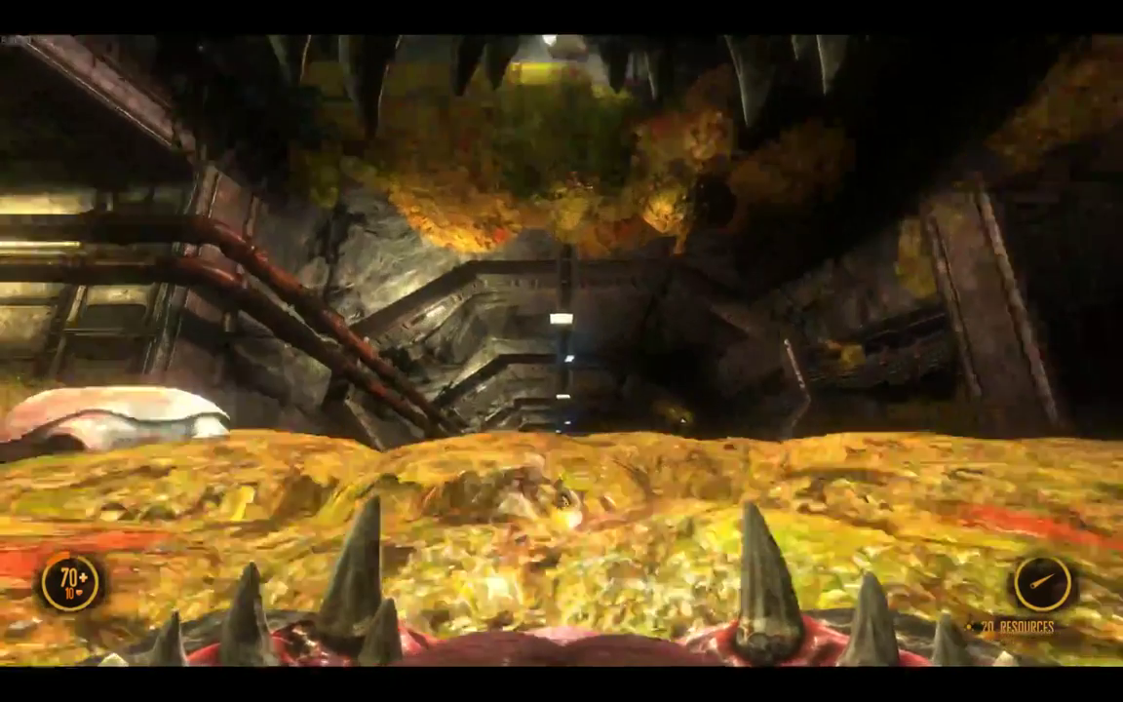
pyautogui.press('w')
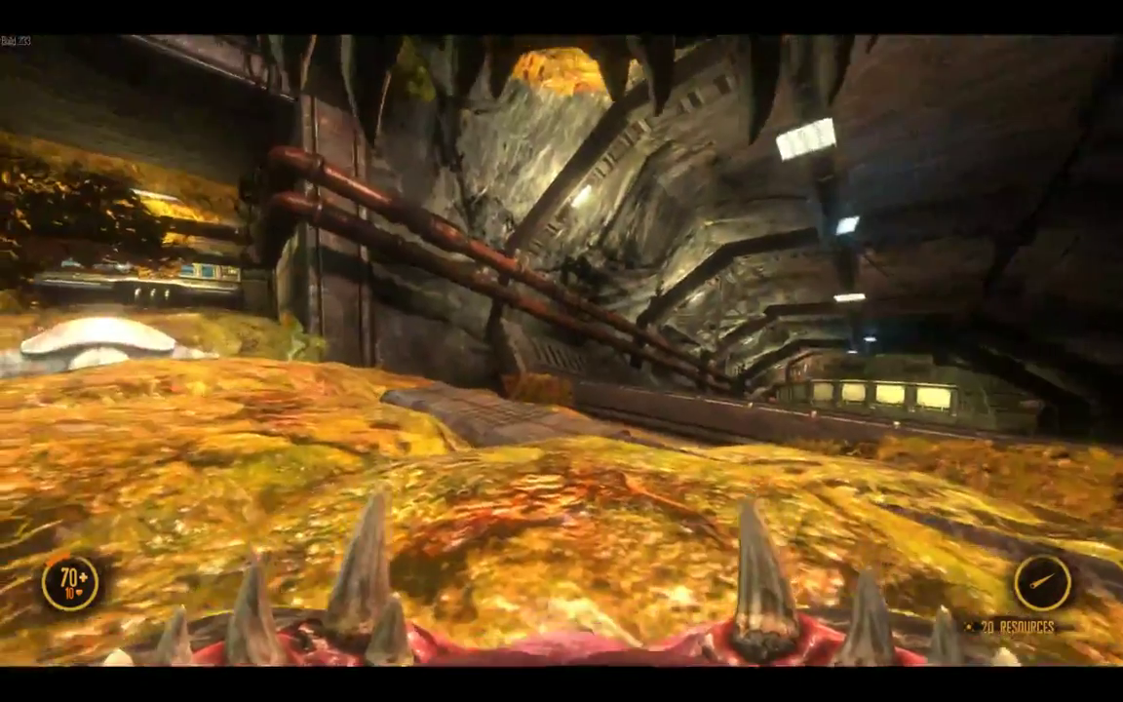
pyautogui.press('w')
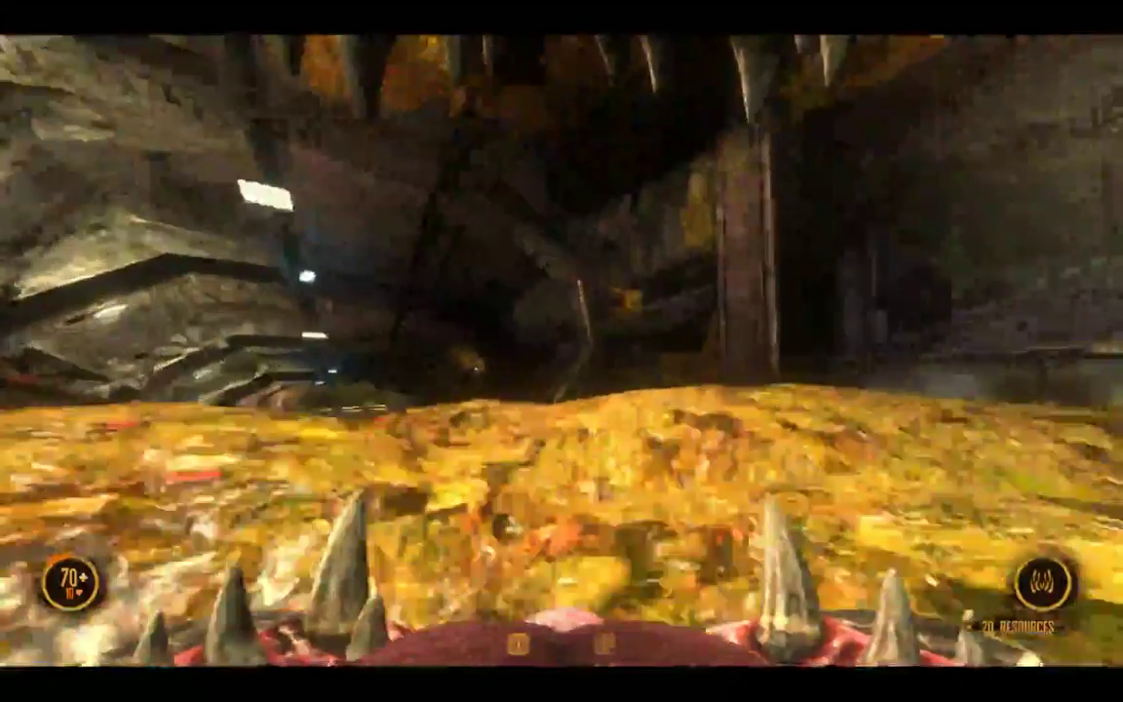
pyautogui.press('w')
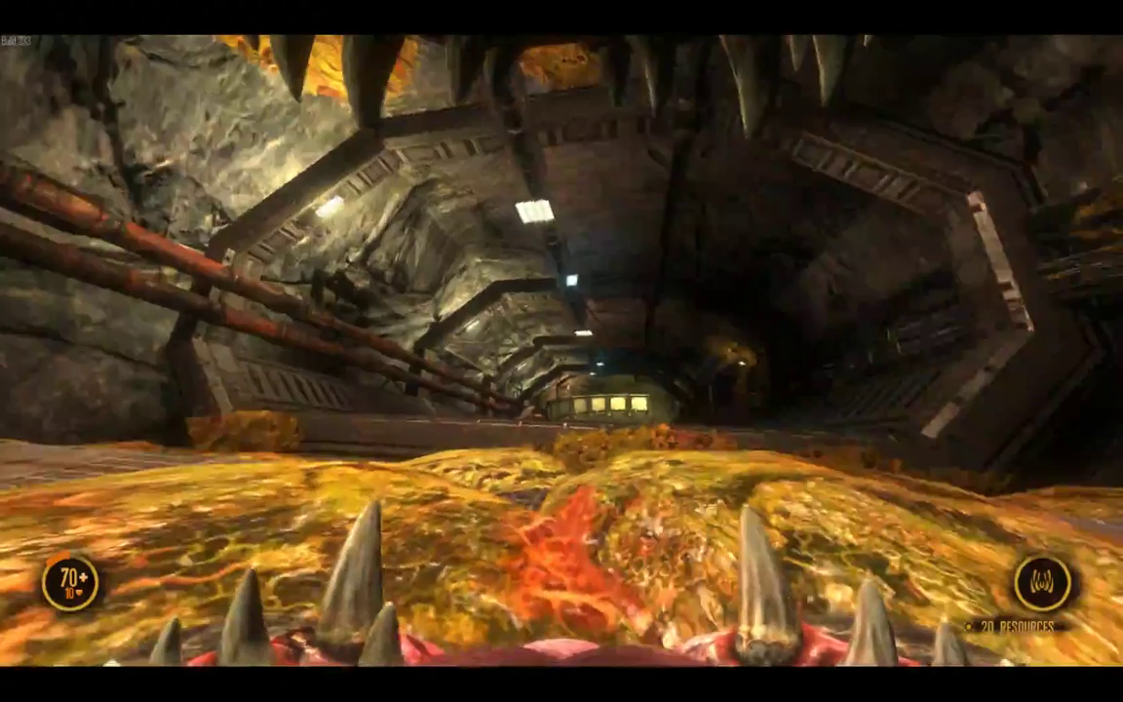
pyautogui.press('w')
pyautogui.press('w')
pyautogui.press('w')
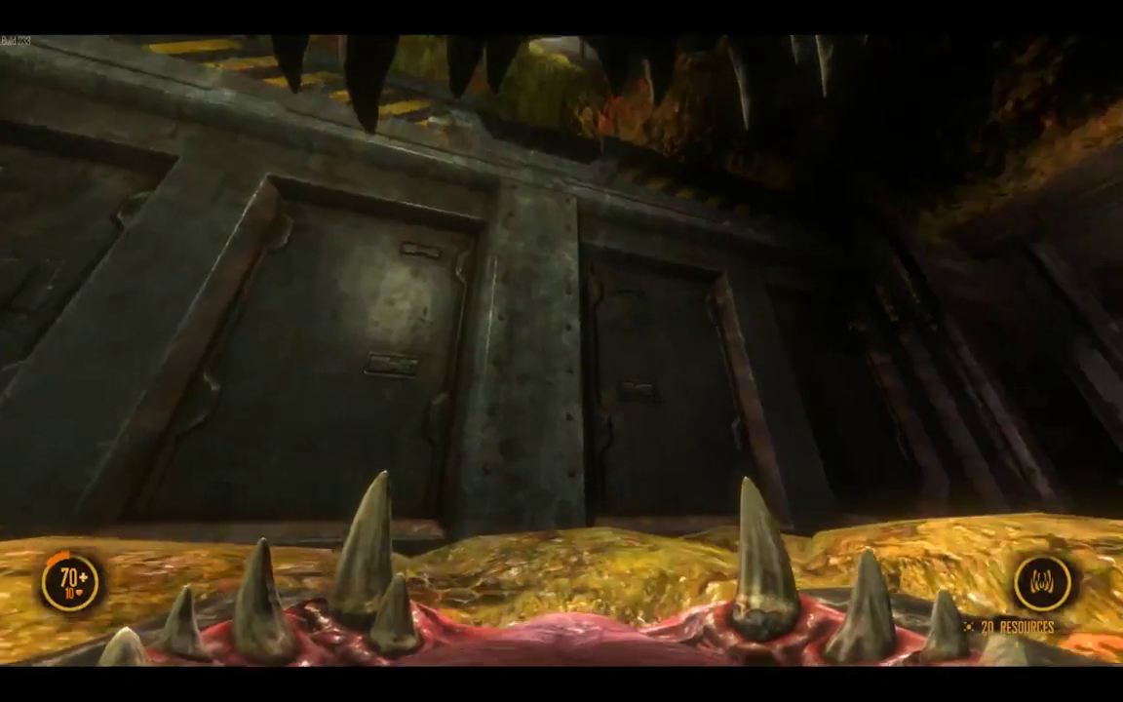
pyautogui.press('s')
pyautogui.press('a')
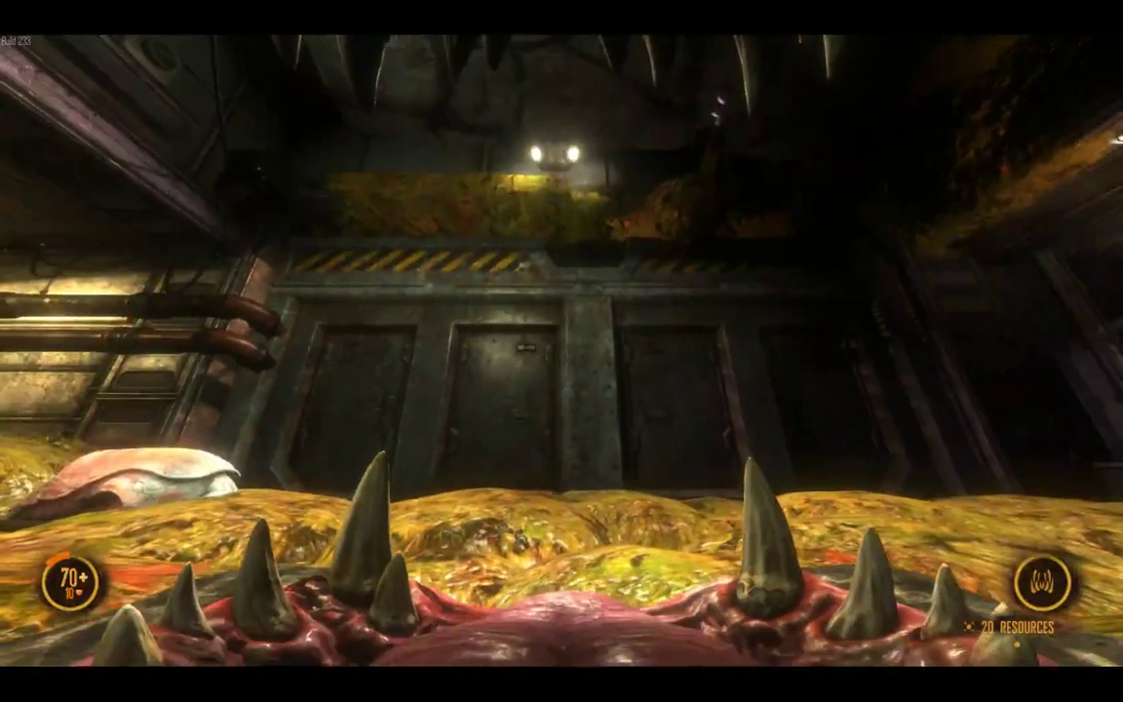
pyautogui.press('d')
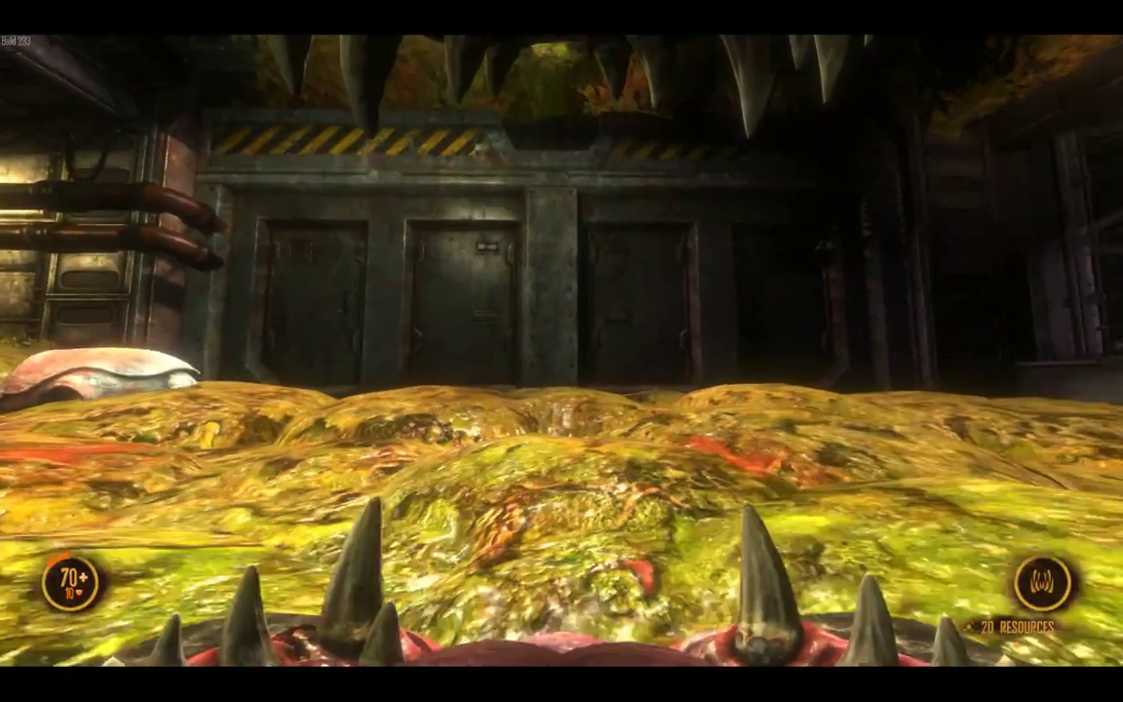